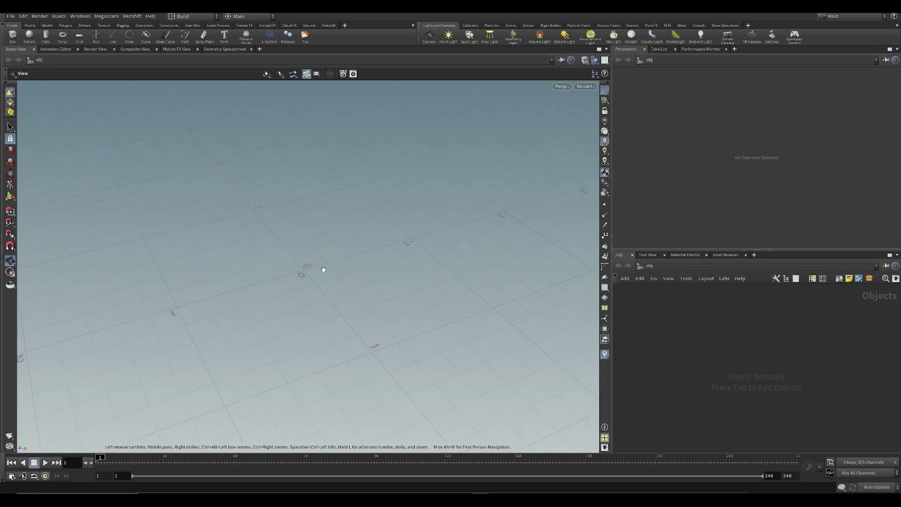
Start saving the scene and paste the tutorial project's 3D/SH030 folder path as the save location
mouse_move(324, 269)
left_mouse_down()
mouse_move(373, 298)
mouse_move(298, 282)
mouse_move(313, 255)
left_mouse_up()
key("ctrl+s")
triple_click(466, 183)
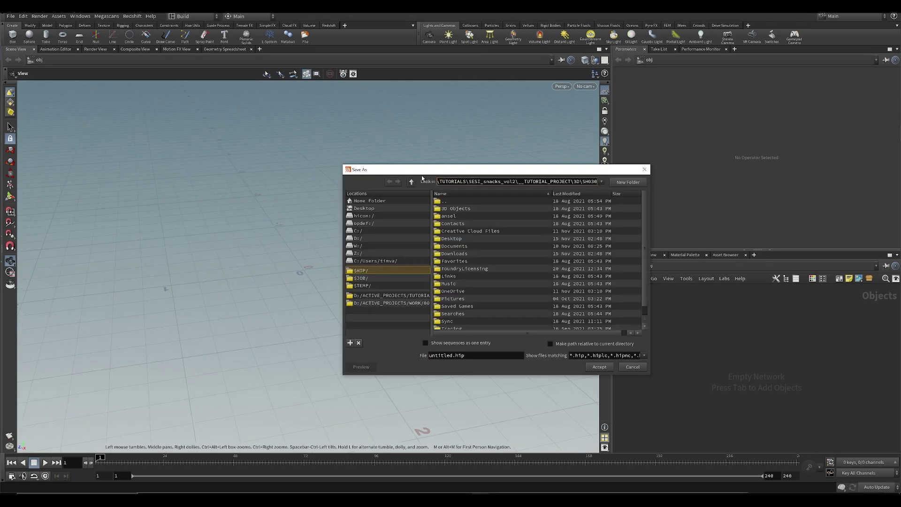
key("ctrl+v")
key("Return")
left_click_drag(573, 184, 603, 187)
left_click(571, 184)
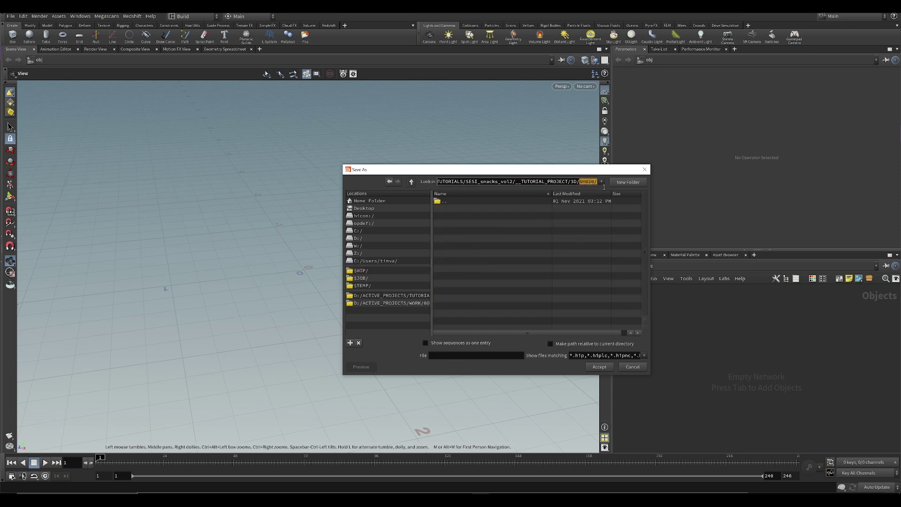
Reopen the SH030 folder from its parent 3D folder and save the scene there as SESI_snacks_SH030_v001.hip
double_click(448, 203)
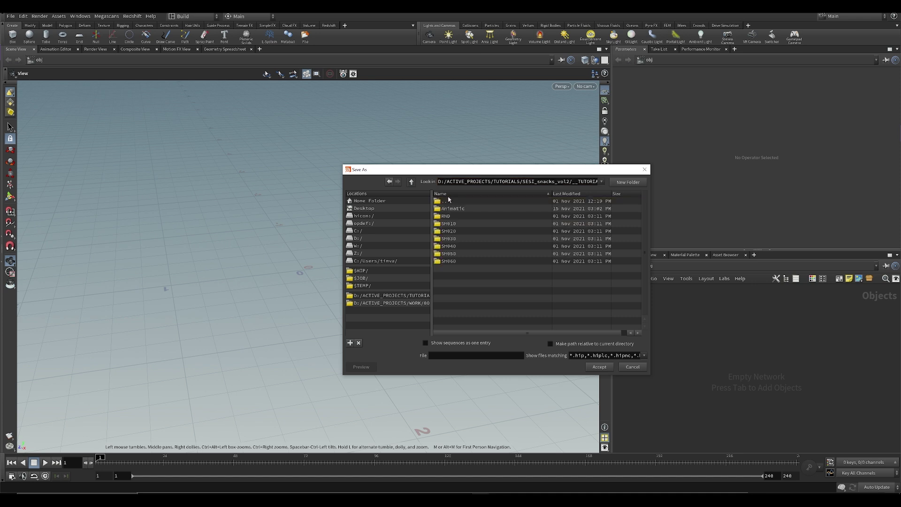
triple_click(490, 181)
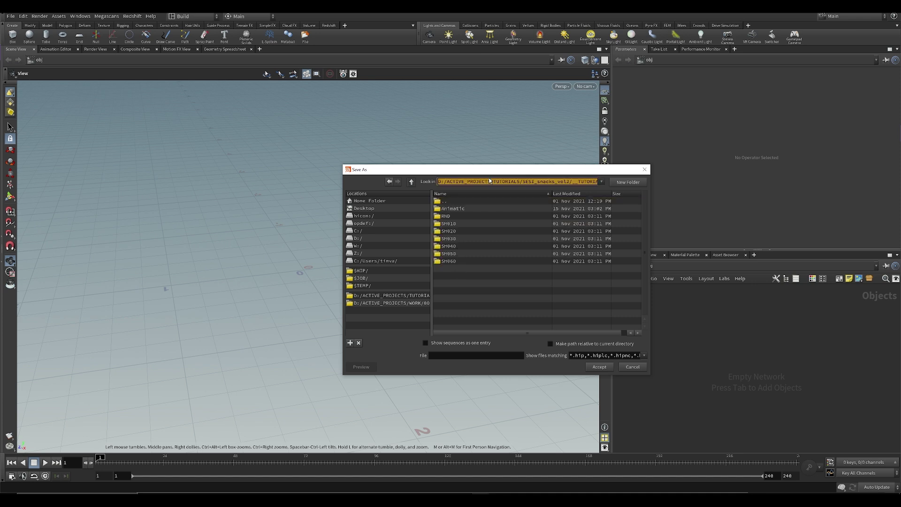
type("$ROOT")
key("Return")
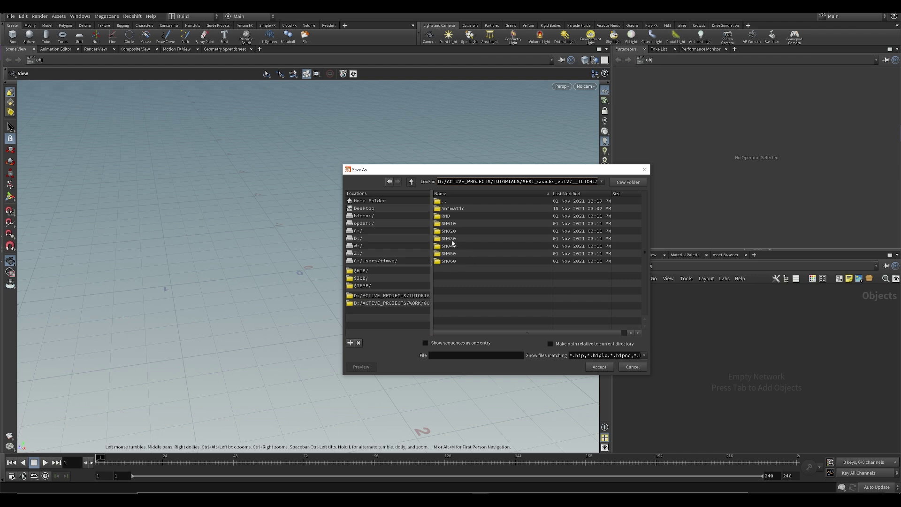
double_click(452, 240)
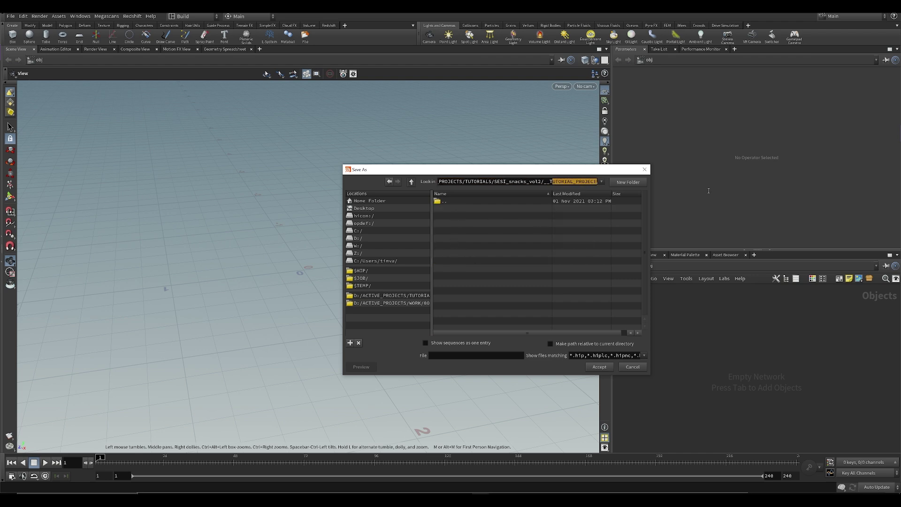
left_click(443, 356)
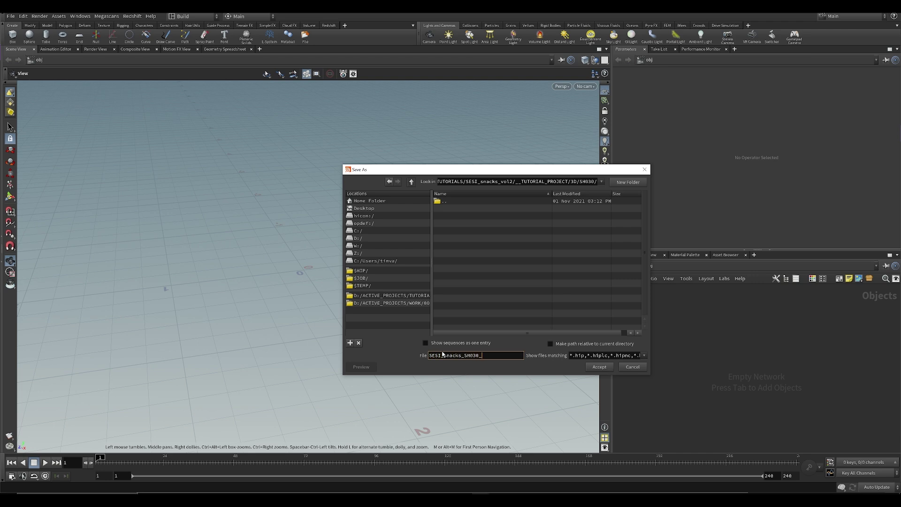
key("Return")
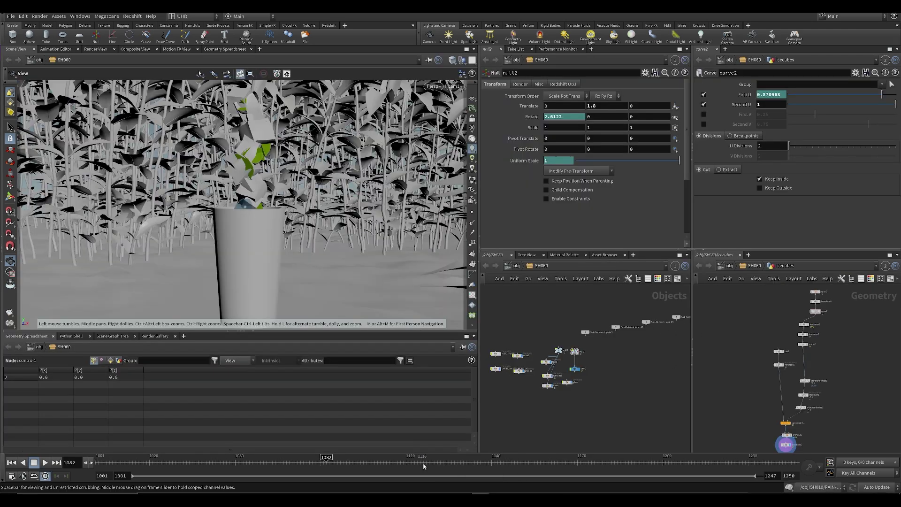
Copy the ShotSetup1 node from the animatic scene's object level and paste it into the new SH030 scene
key("u")
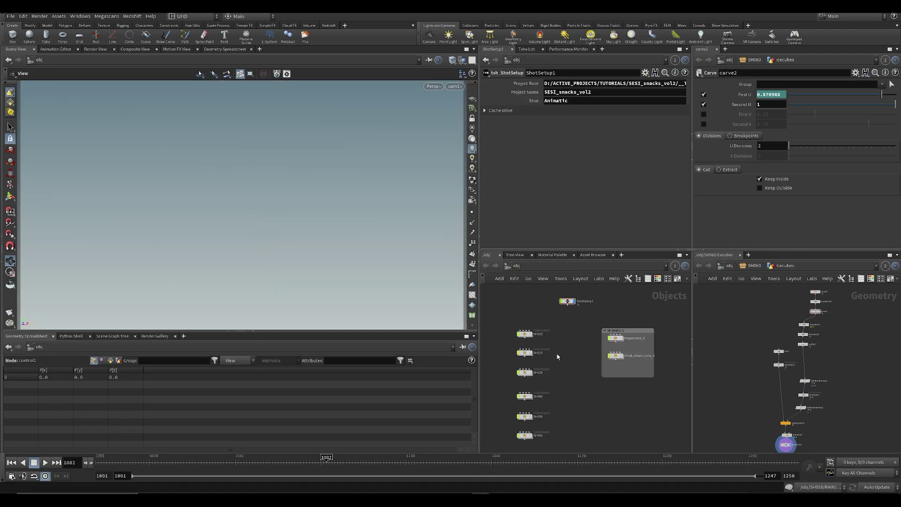
left_click_drag(535, 322, 587, 377)
key("ctrl+c")
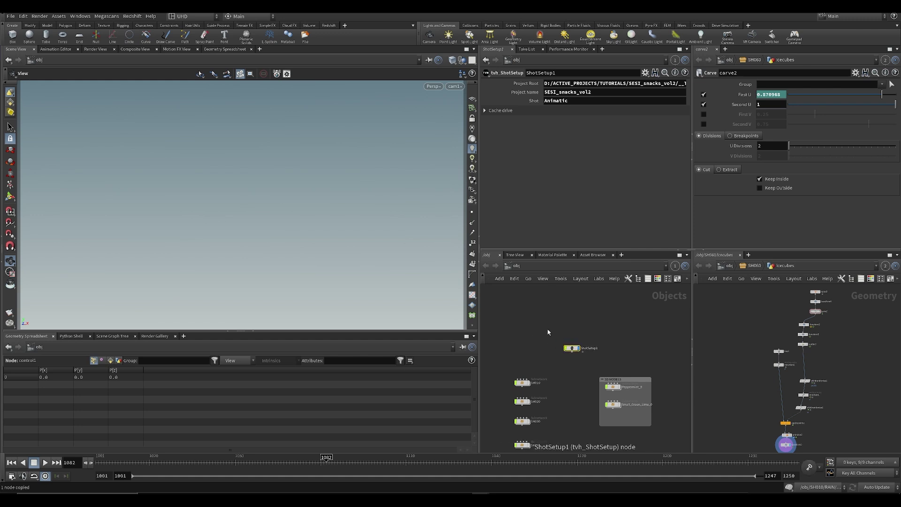
left_click(516, 469)
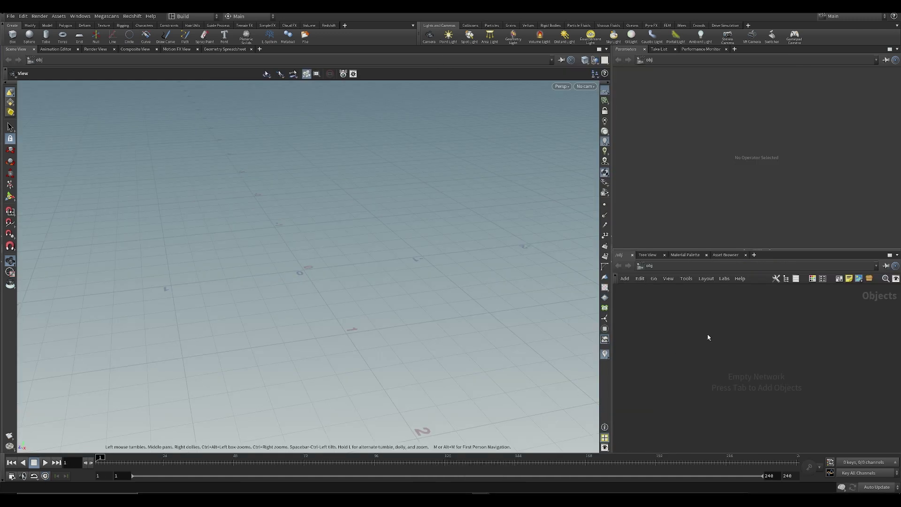
key("ctrl+v")
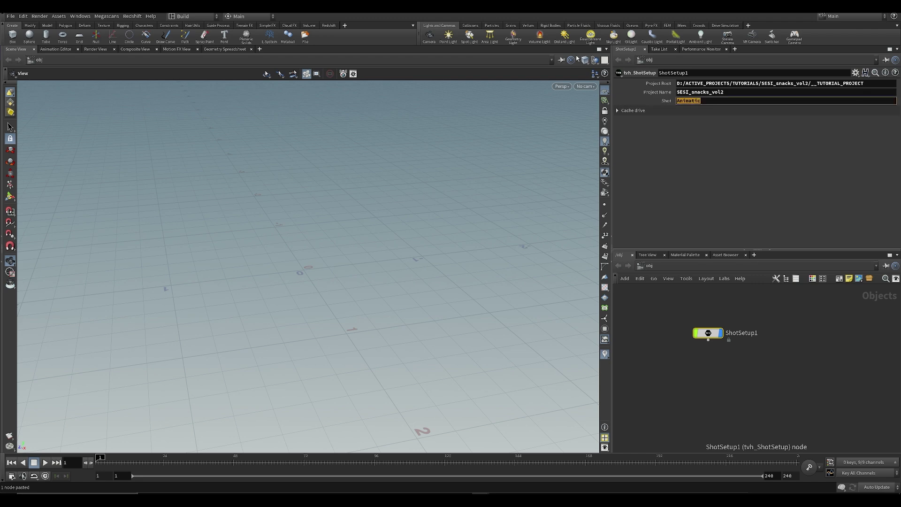
Set the ShotSetup1 node's shot to SH030, save the scene and nudge the node into place
type("SH030")
key("Return")
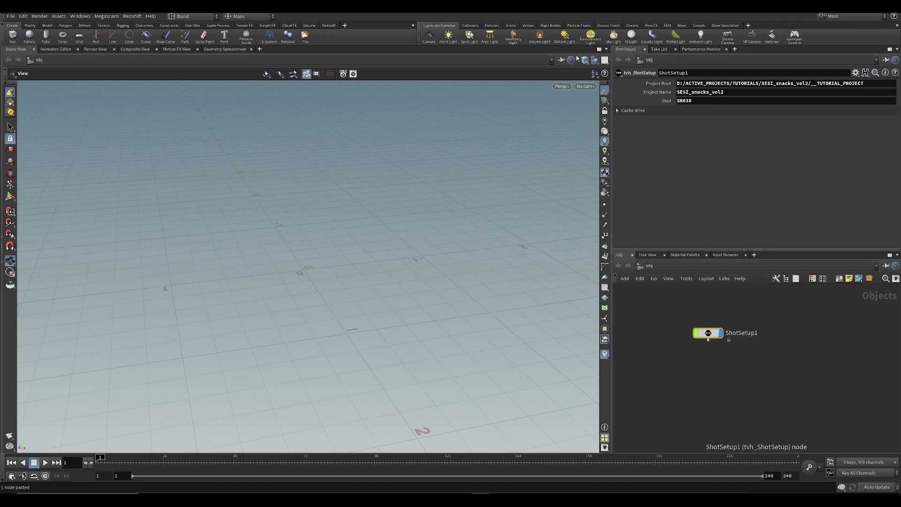
key("ctrl+s")
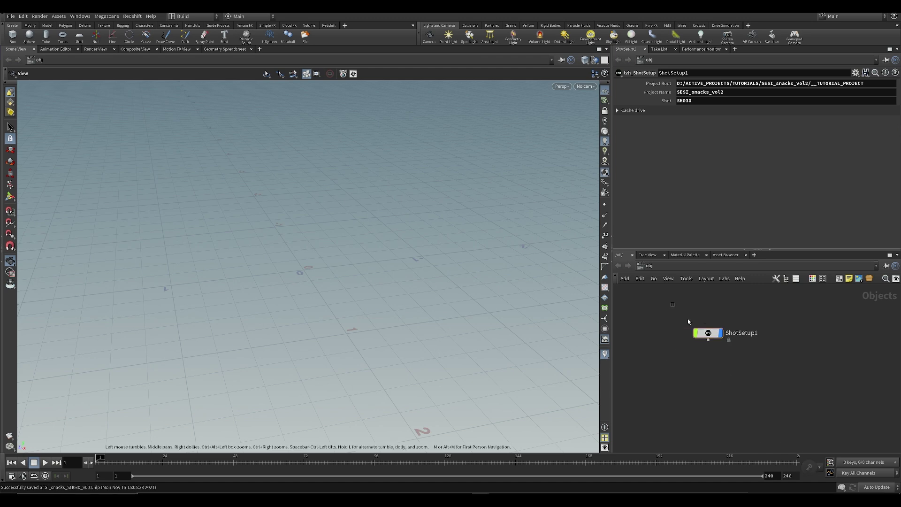
left_click_drag(712, 332, 718, 335)
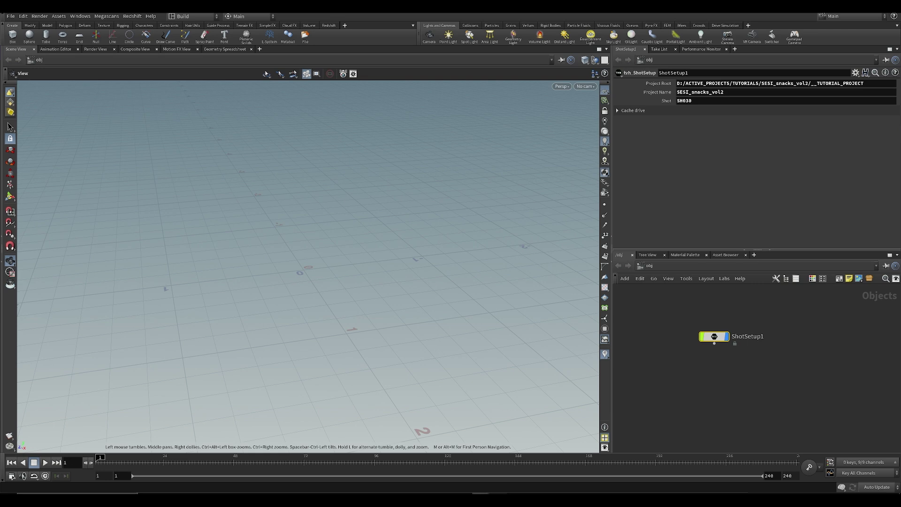
Switch to the animatic scene and open its SH030 subnetwork
mouse_move(480, 500)
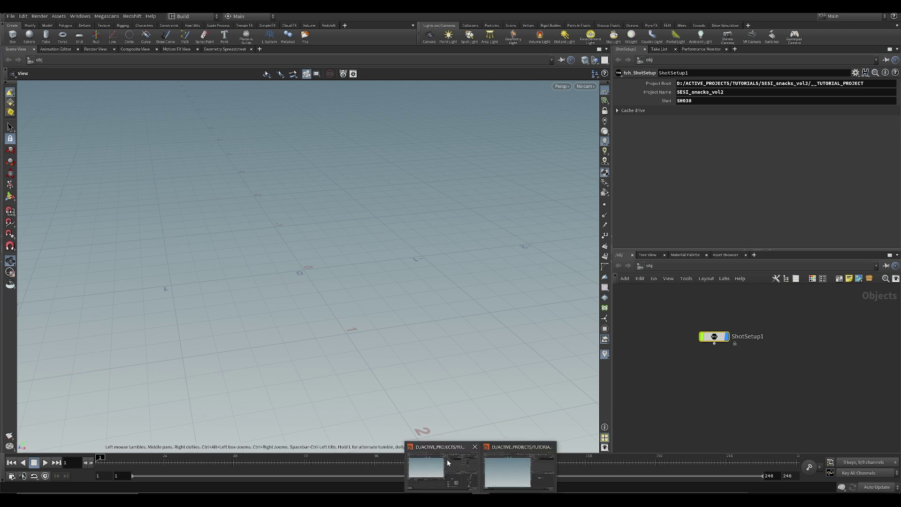
left_click(447, 463)
scroll(531, 372, "down", 3)
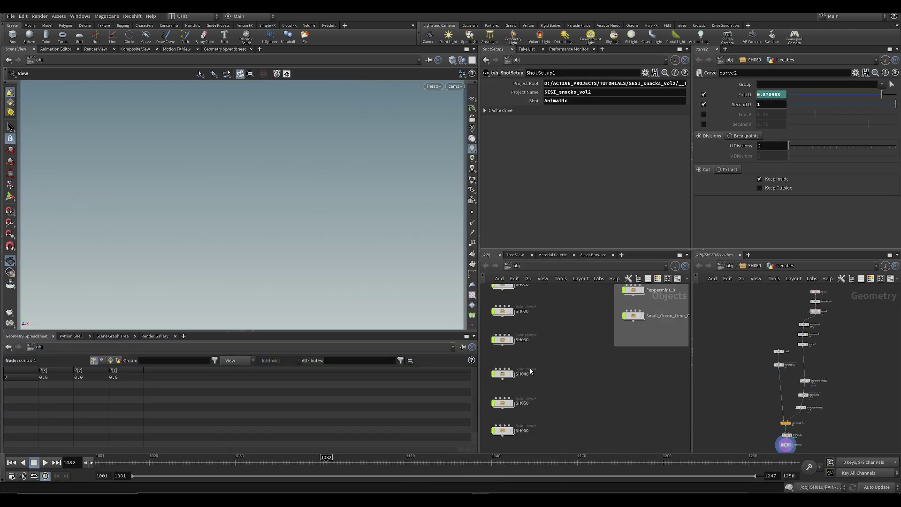
left_click(556, 371)
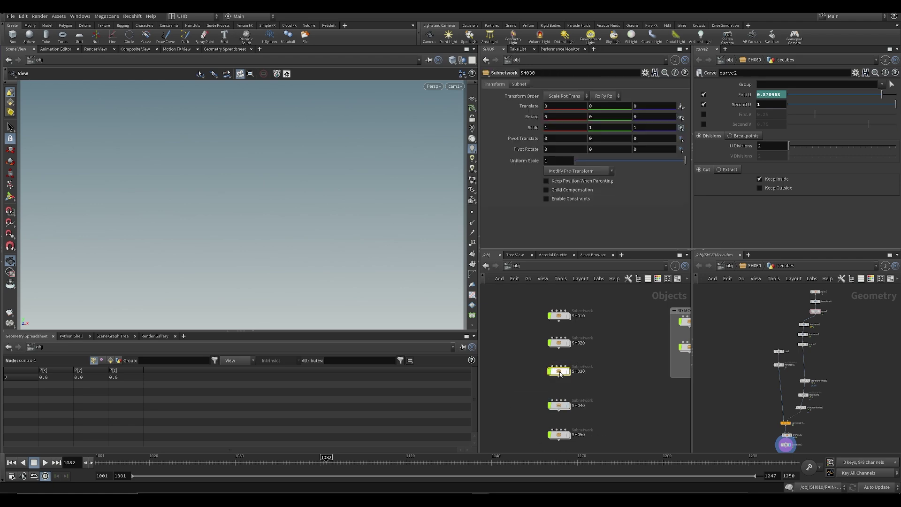
double_click(559, 371)
Examine the SH030 nodes and the model reference in the LIME geometry's object merge, and return to the object level
left_click_drag(500, 346, 546, 427)
left_click(509, 337)
scroll(519, 364, "up", 2)
left_click(538, 385)
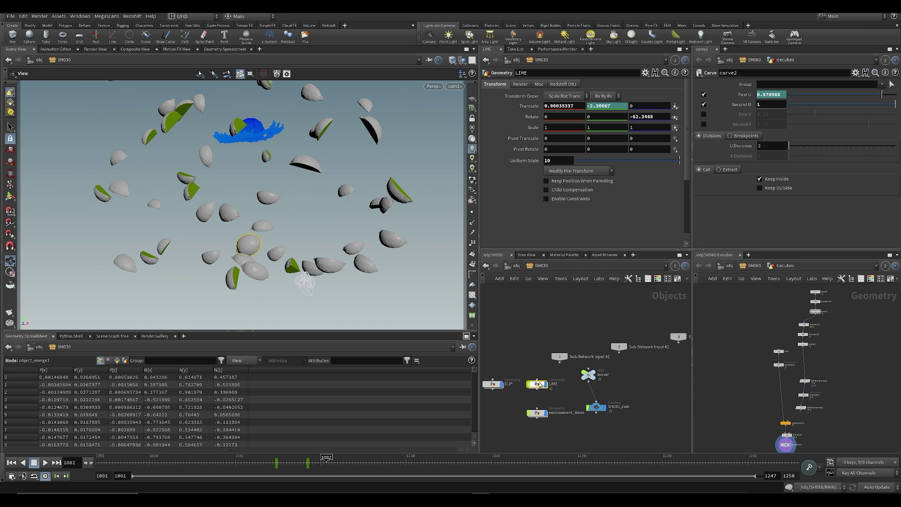
double_click(539, 384)
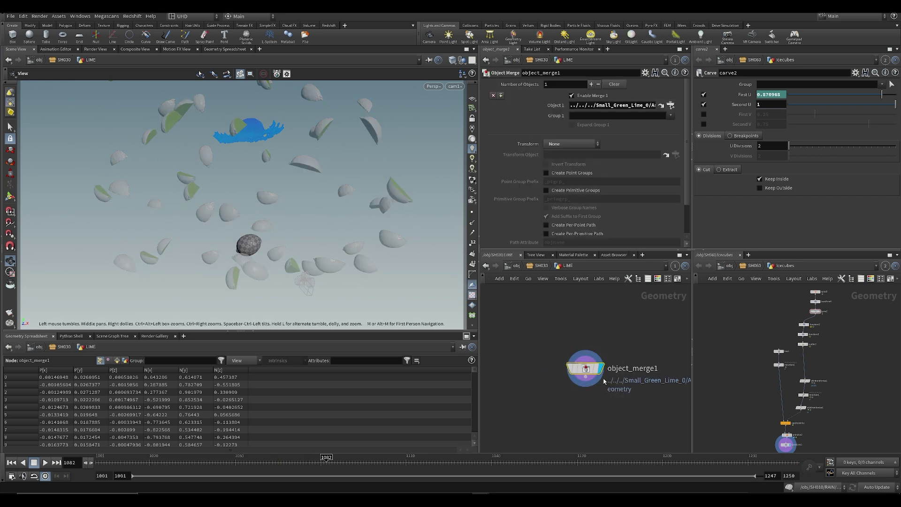
scroll(559, 374, "down", 3)
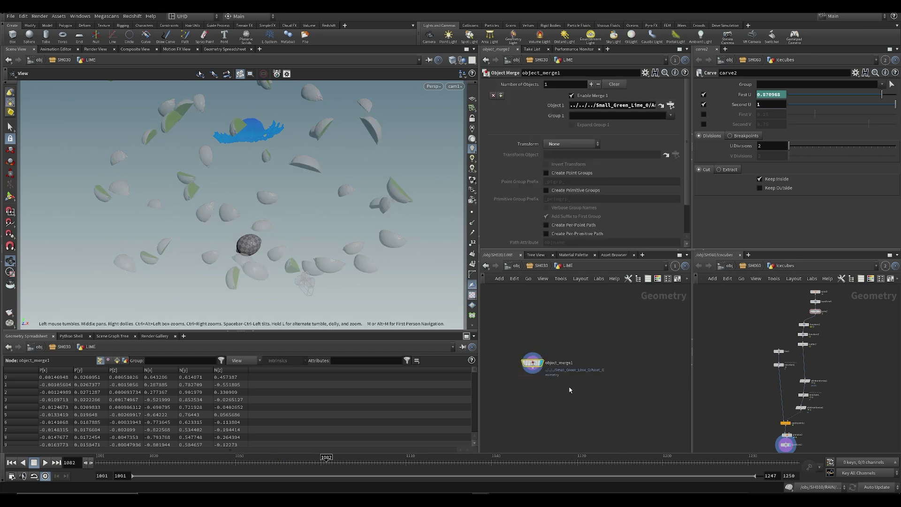
left_click(538, 270)
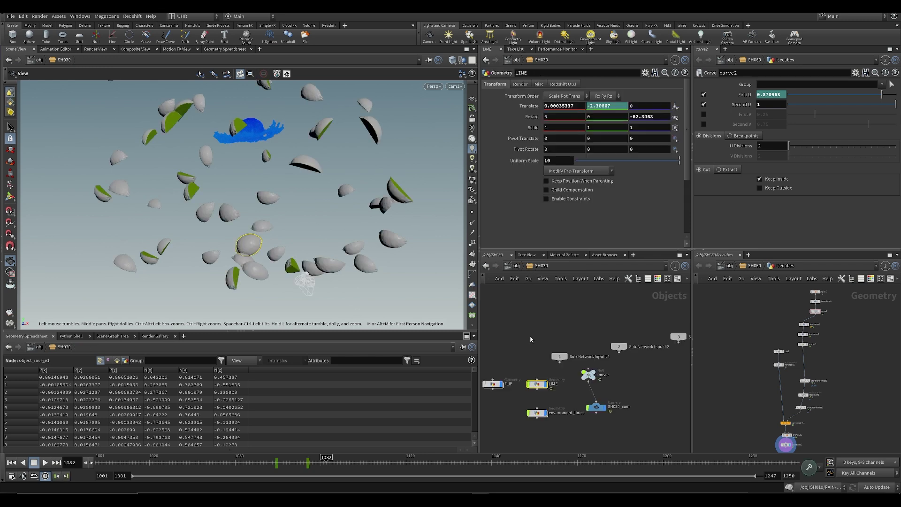
left_click(516, 266)
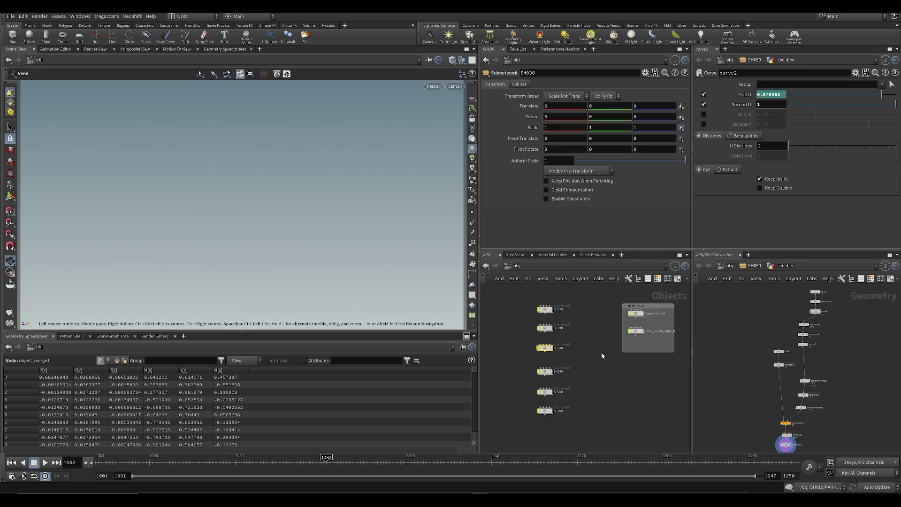
Copy the SH030 and Small_Green_Lime_0 subnetworks from the animatic scene and paste them into the new SH030 scene
left_click_drag(650, 330, 629, 355)
key("ctrl+c")
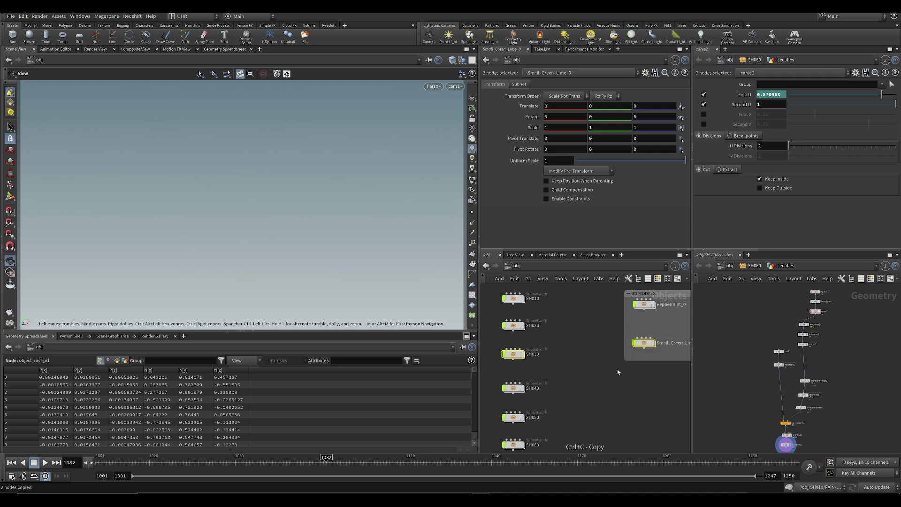
left_click_drag(513, 353, 513, 356)
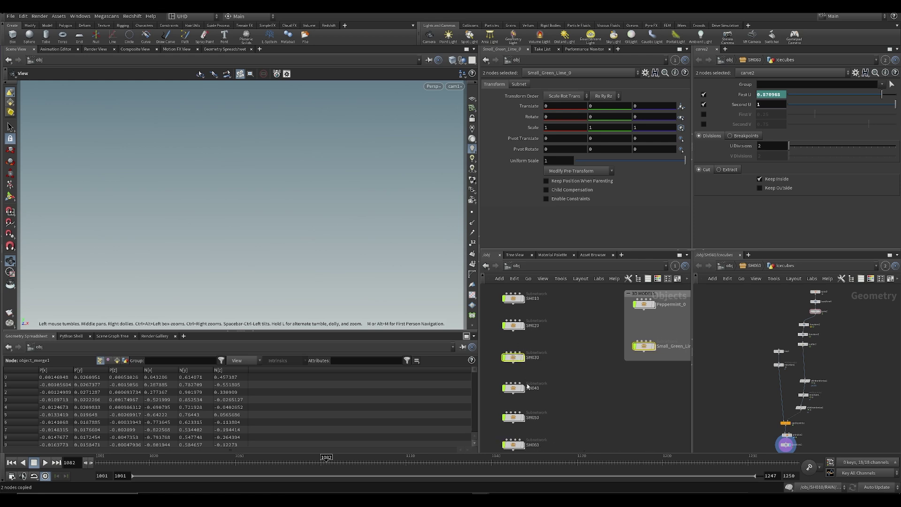
left_click(507, 465)
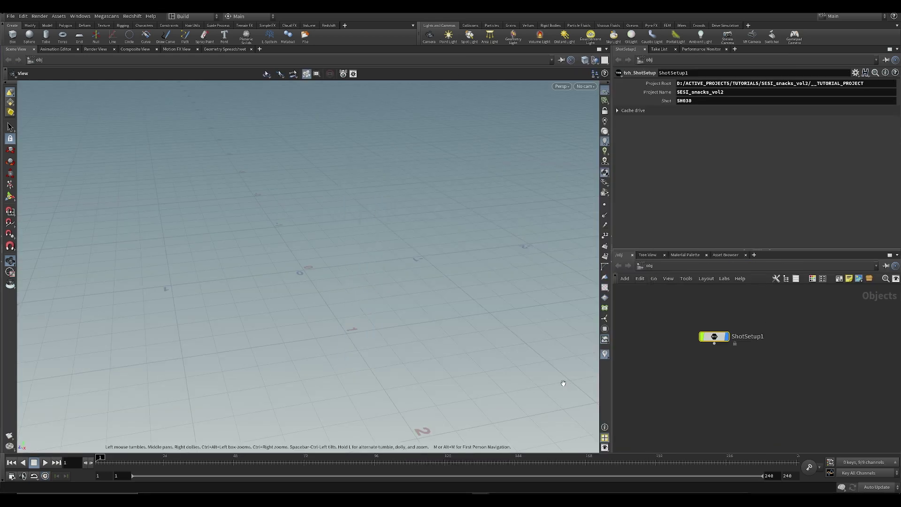
scroll(694, 398, "down", 3)
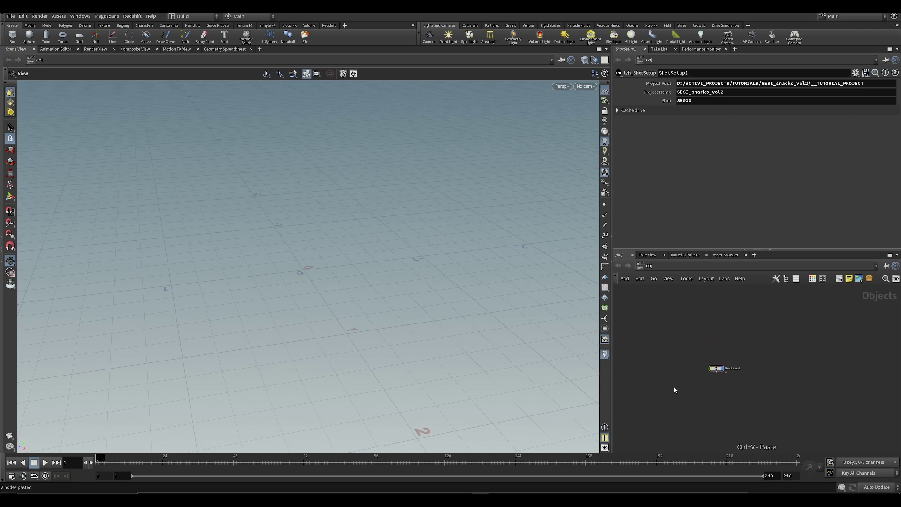
key("ctrl+v")
Arrange the object nodes with ShotSetup1 above and the SH030 and Small_Green_Lime_0 subnetworks apart from each other
scroll(650, 396, "up", 3)
left_click_drag(782, 384, 727, 327)
left_click_drag(649, 395, 643, 339)
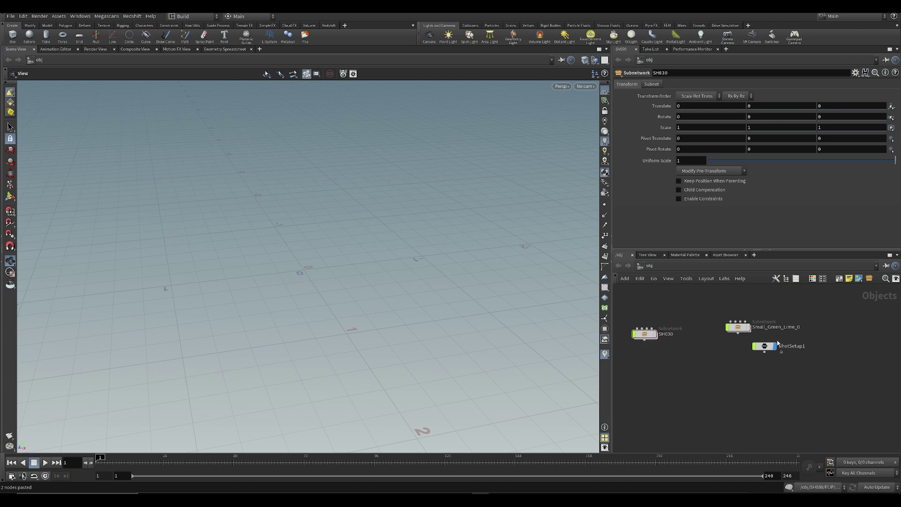
middle_click_drag(695, 357, 698, 411)
left_click_drag(689, 330, 690, 322)
Enclose Small_Green_Lime_0 in a network box, enlarge the box, title it Models and save the scene
left_click_drag(822, 330, 736, 421)
left_click(840, 280)
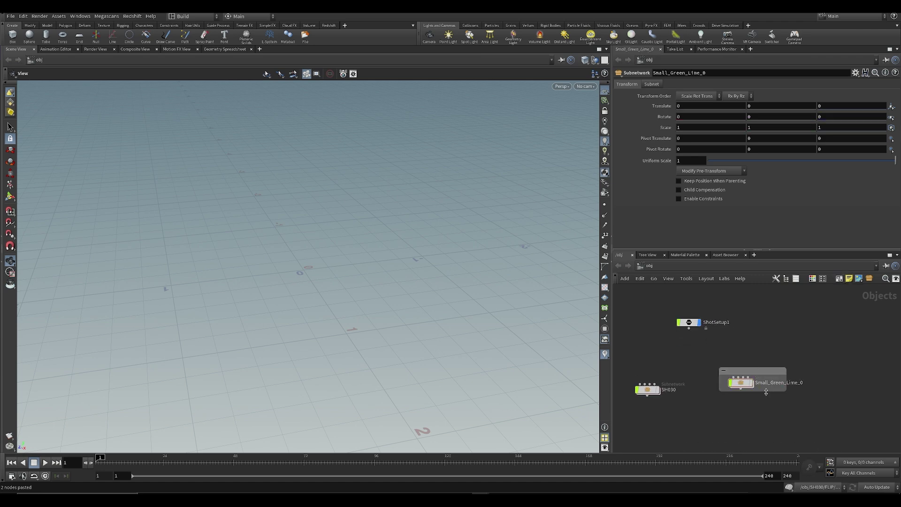
left_click_drag(766, 392, 766, 411)
double_click(749, 372)
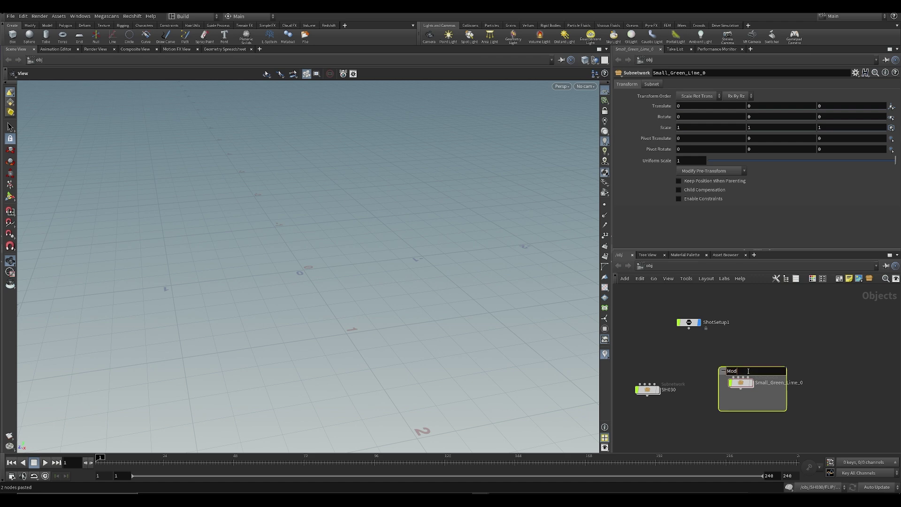
key("ctrl+s")
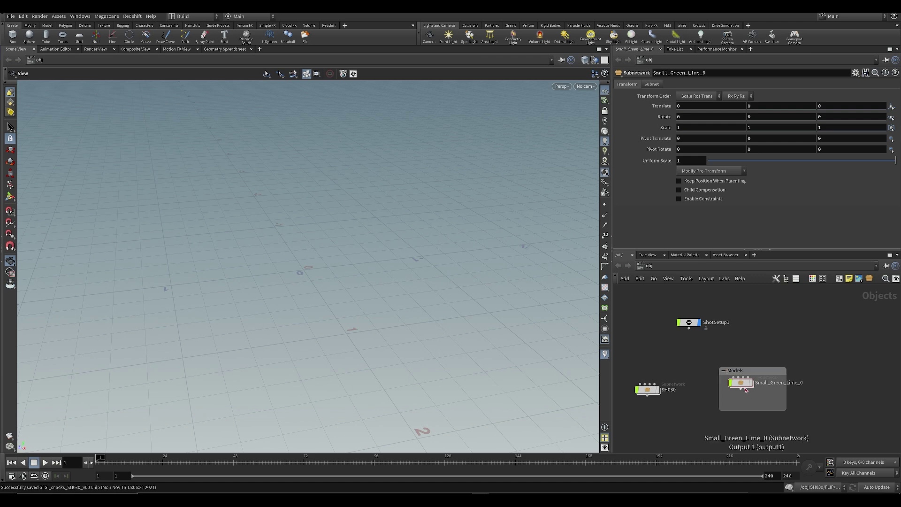
Cut the FLIP, LIME, environment_limes, null and camera nodes out of the SH030 subnetwork, paste them at object level and move the subnetwork aside
middle_click_drag(659, 382, 686, 388)
left_click_drag(673, 398, 663, 385)
double_click(663, 385)
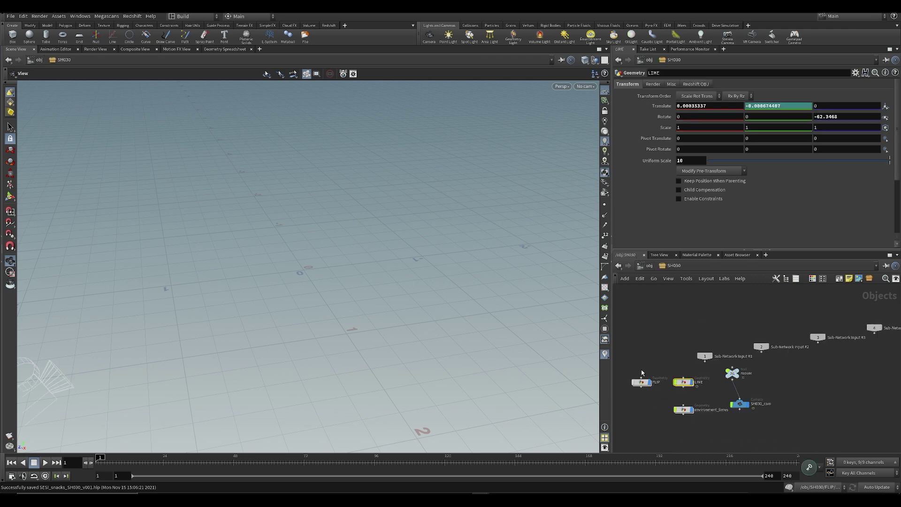
left_click_drag(616, 365, 756, 439)
key("ctrl+x")
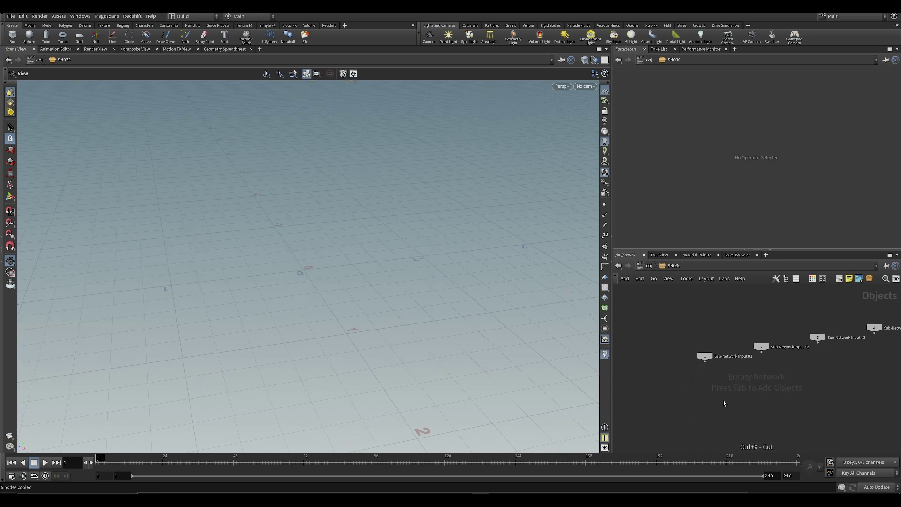
key("u")
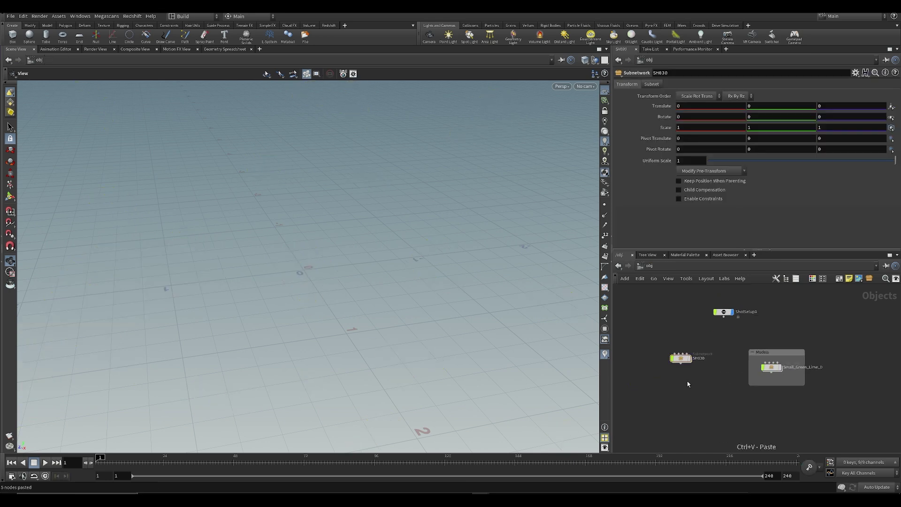
left_click_drag(714, 344, 672, 290)
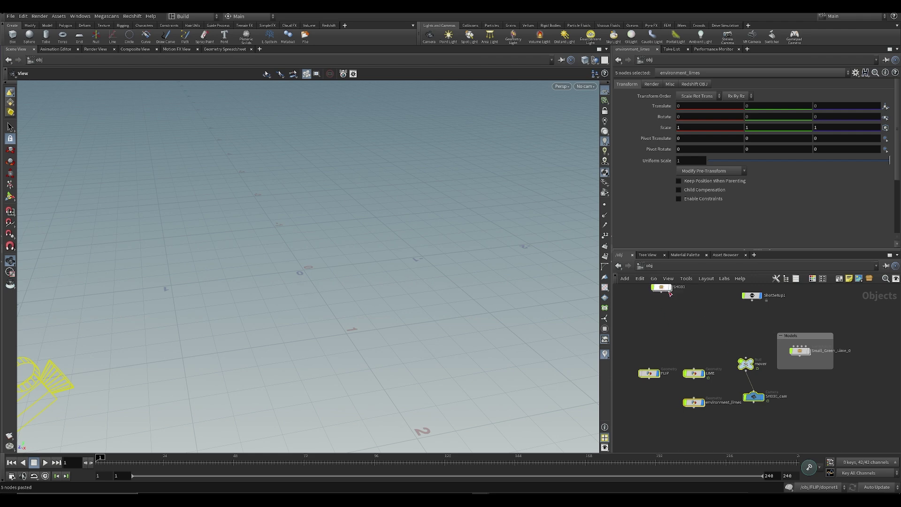
Rearrange the pasted object nodes with the automatic network layout
scroll(737, 422, "down", 3)
mouse_move(645, 365)
left_mouse_down()
mouse_move(709, 422)
mouse_move(746, 434)
mouse_move(702, 381)
mouse_move(646, 377)
left_mouse_up()
key("shift+l")
left_click(695, 396)
Check inside the SH030 subnetwork for leftover nodes, delete the subnetwork at object level and save the scene
scroll(681, 394, "up", 3)
double_click(697, 338)
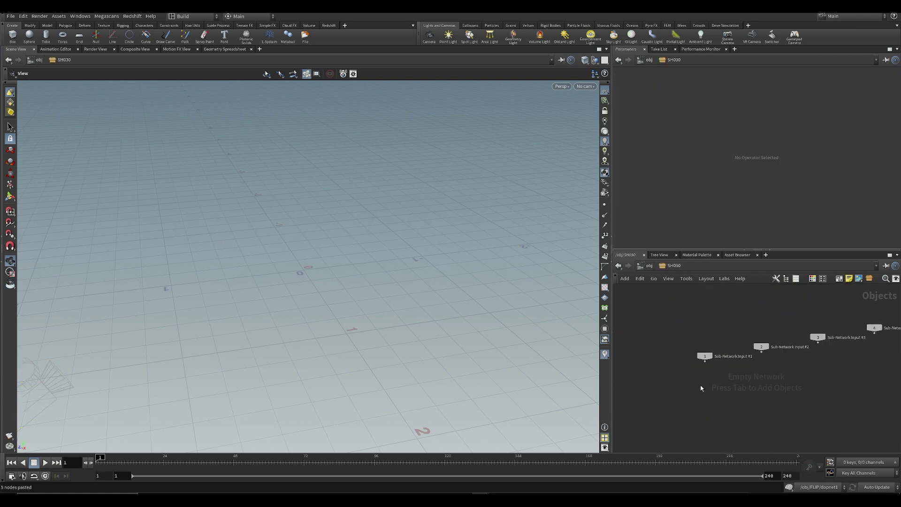
key("u")
key("Delete")
key("h")
key("ctrl+s")
left_click_drag(760, 366, 718, 337)
key("f")
scroll(718, 405, "up", 3)
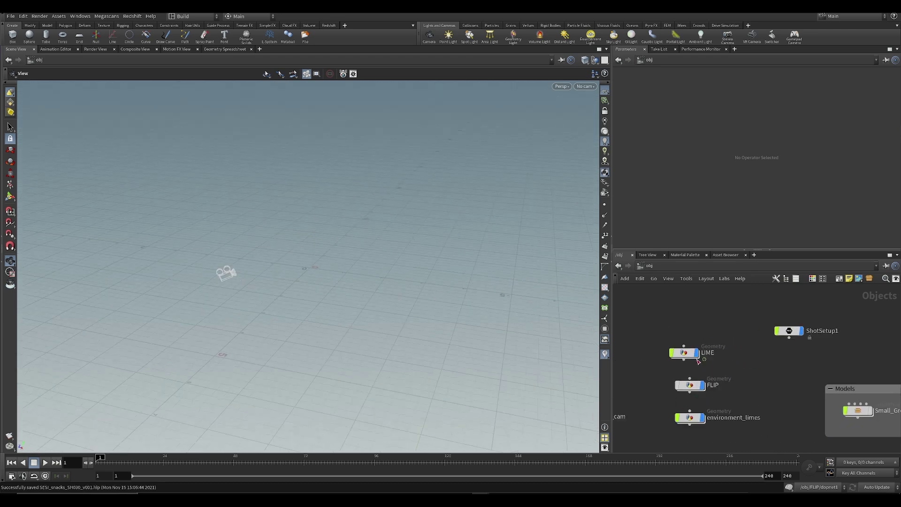
Open the LIME geometry network and examine the source path of its object_merge1 node
left_click(684, 353)
double_click(685, 353)
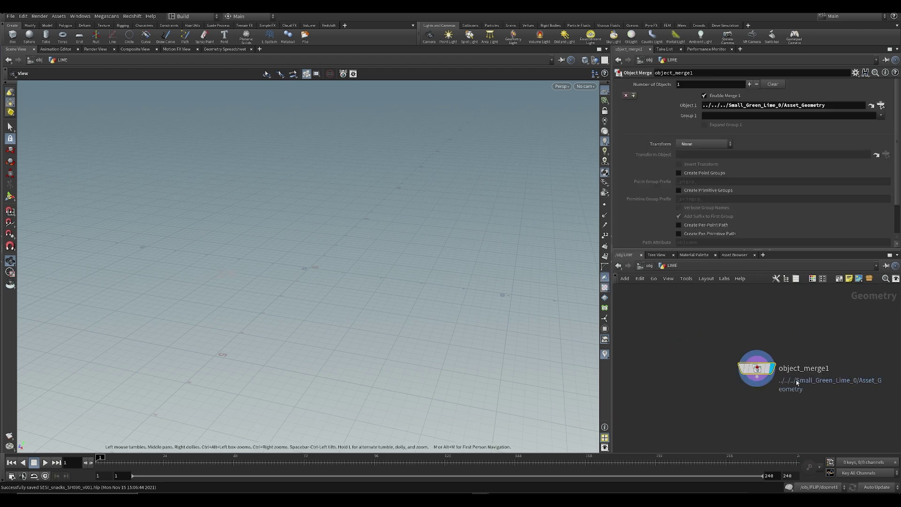
middle_click_drag(735, 381, 695, 402)
left_click_drag(691, 350, 768, 448)
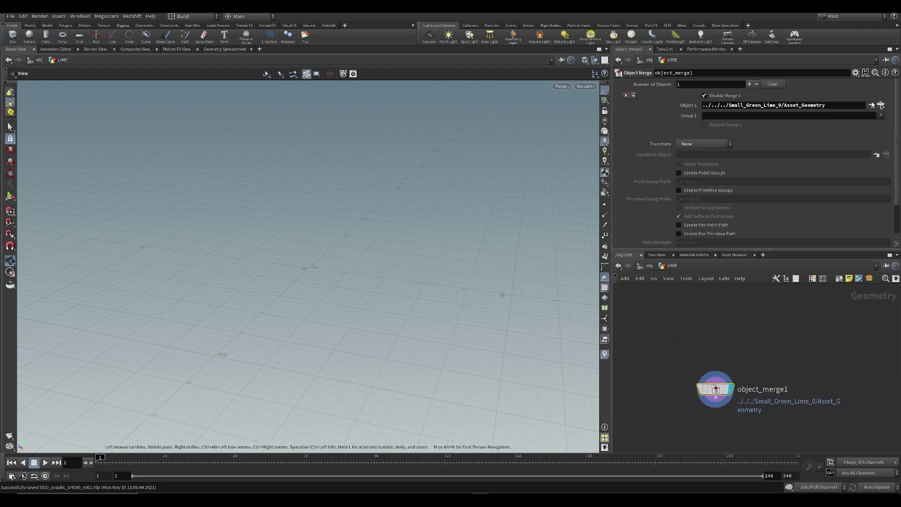
Switch the desktop layout to UHD and set the second network view to the object level
left_click(183, 19)
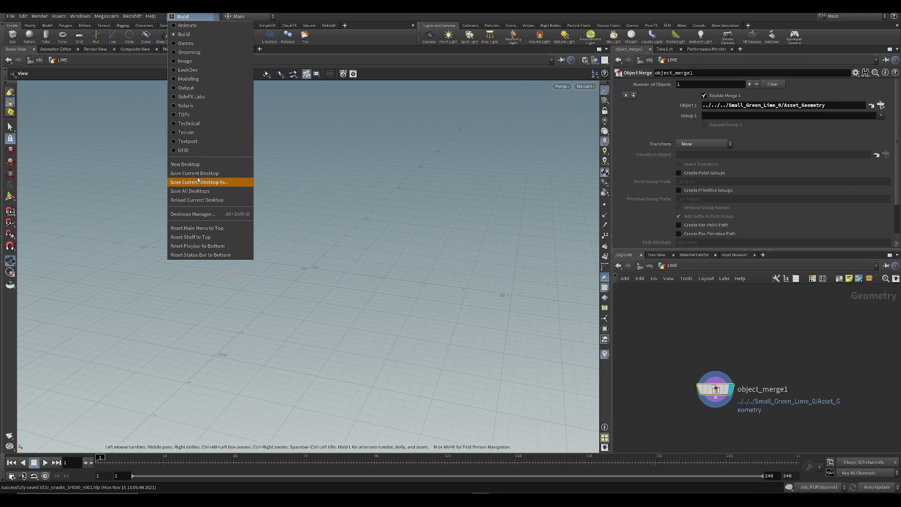
left_click(437, 221)
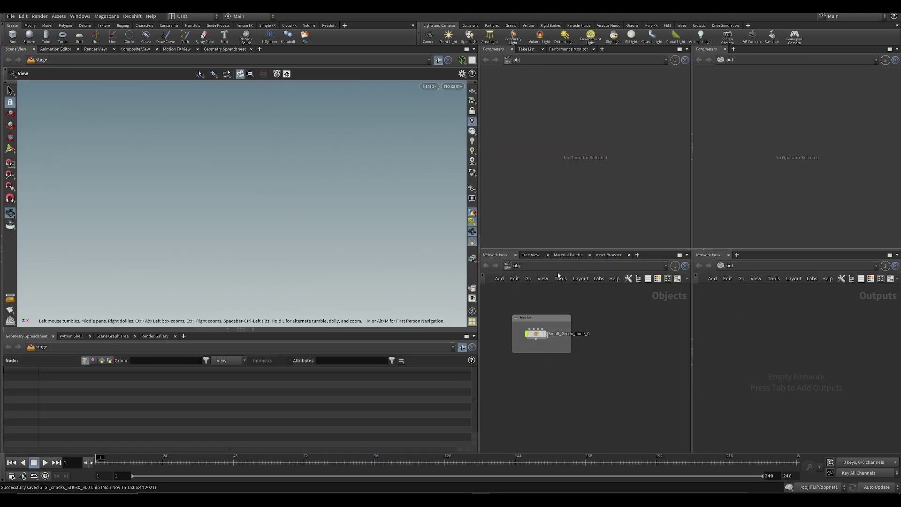
left_click(184, 17)
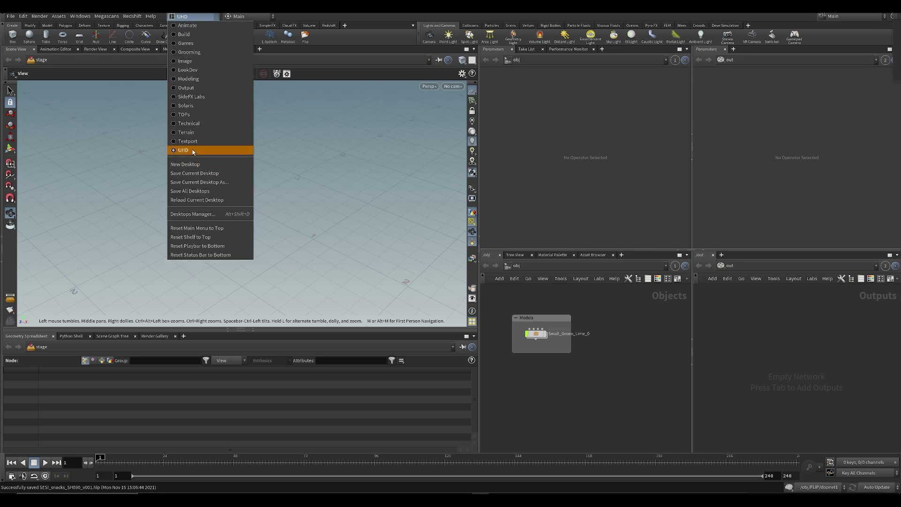
left_click(374, 254)
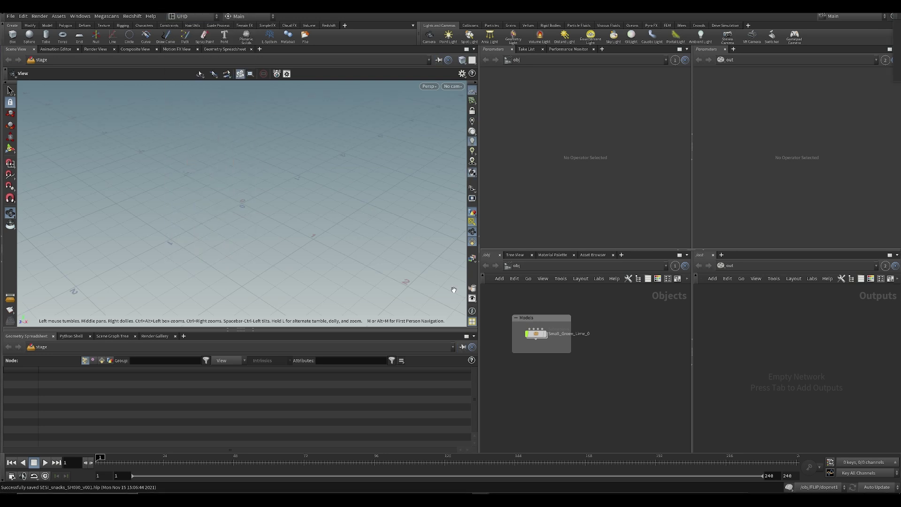
left_click(755, 267)
left_click(772, 307)
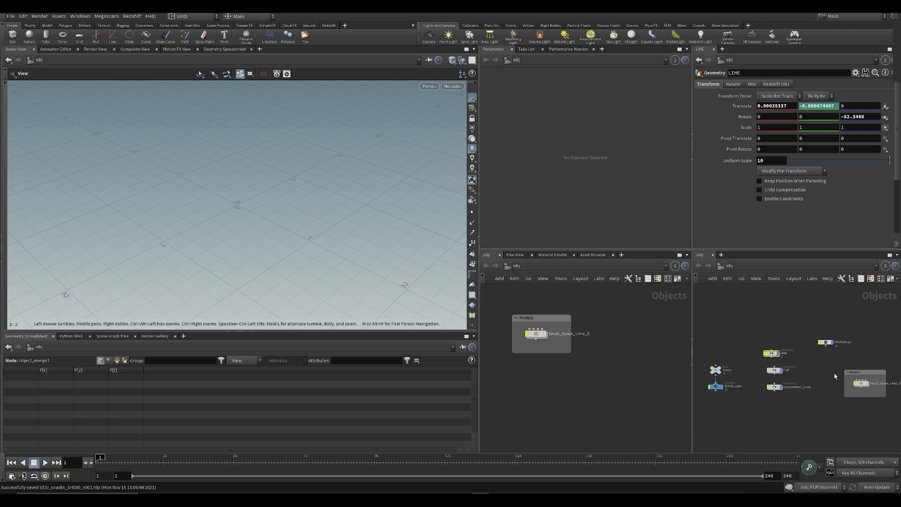
Relink Object 1 of LIME's object_merge1 to the Asset_Geometry node inside Small_Green_Lime_0
double_click(534, 336)
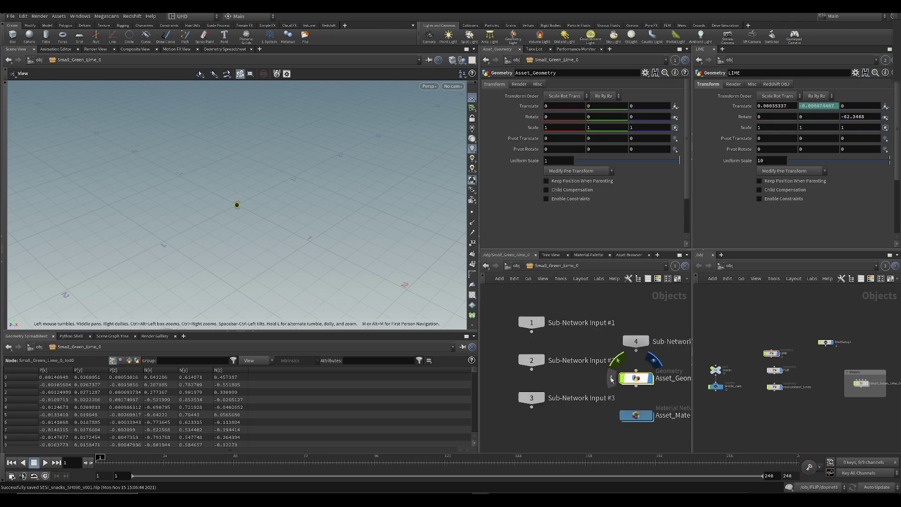
left_click(513, 266)
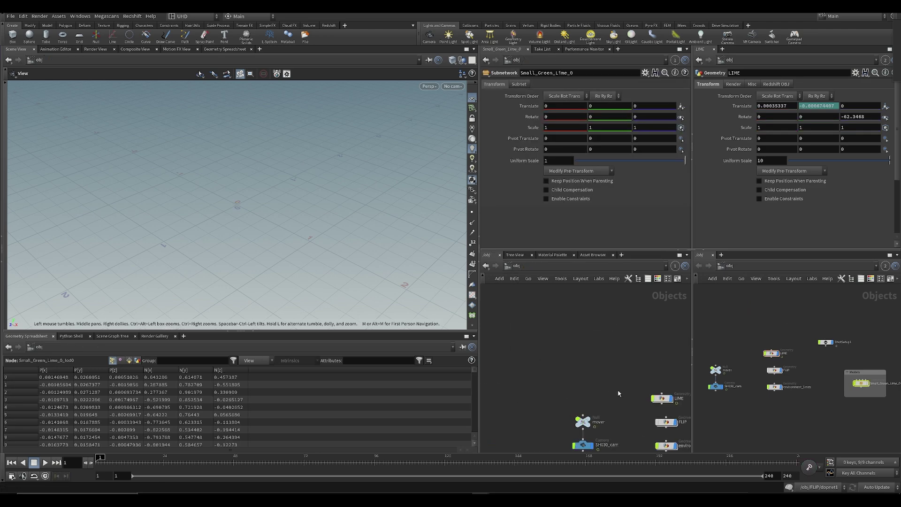
double_click(538, 344)
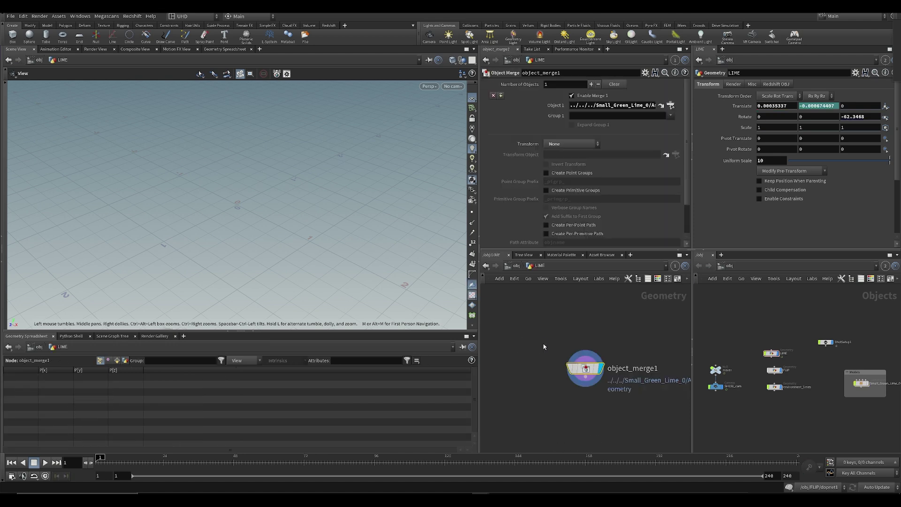
double_click(857, 384)
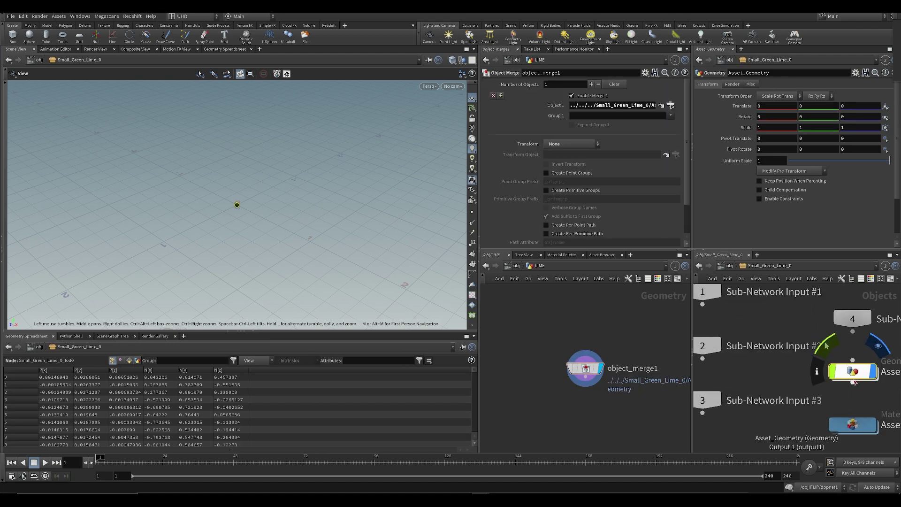
left_click_drag(854, 377, 586, 149)
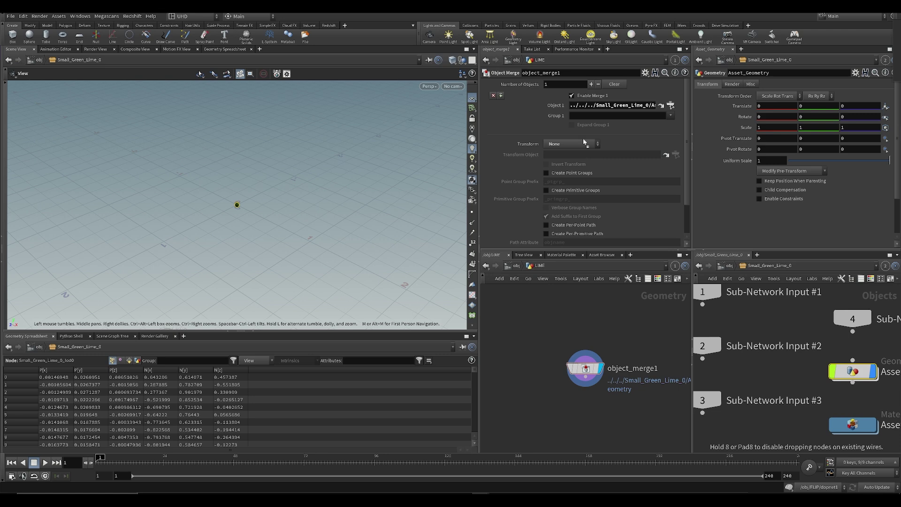
left_click_drag(590, 109, 590, 109)
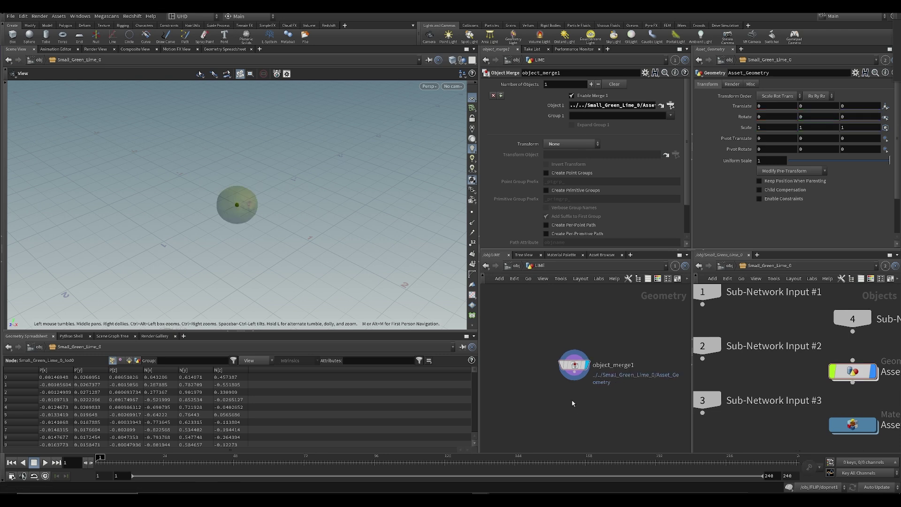
Relink Object 1 of object_merge1 in environment_limes to Asset_Geometry in Small_Green_Lime_0, save the scene and return to object level
key("u")
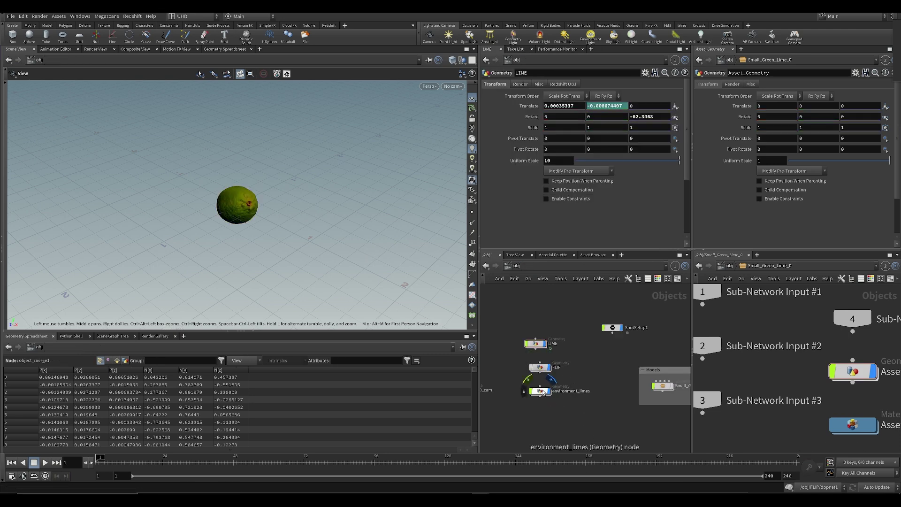
double_click(538, 392)
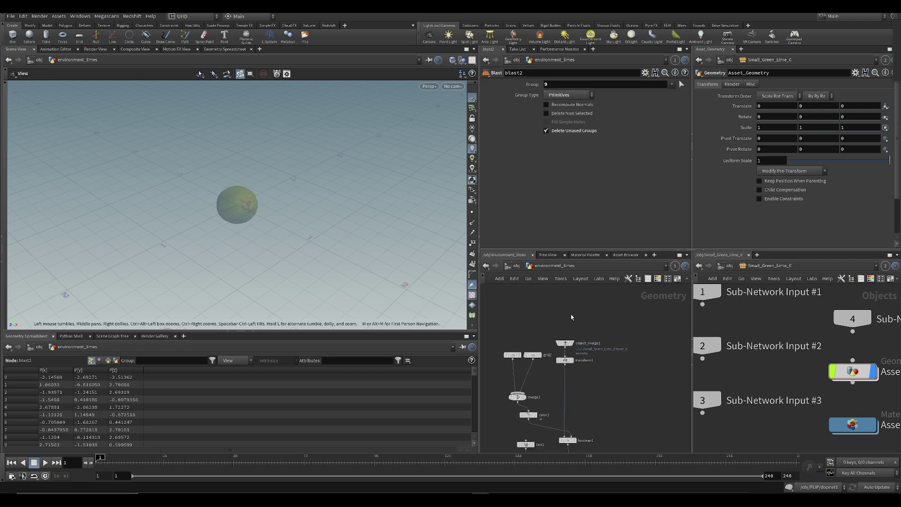
left_click_drag(859, 378, 634, 184)
left_click(566, 343)
left_click_drag(591, 109, 592, 107)
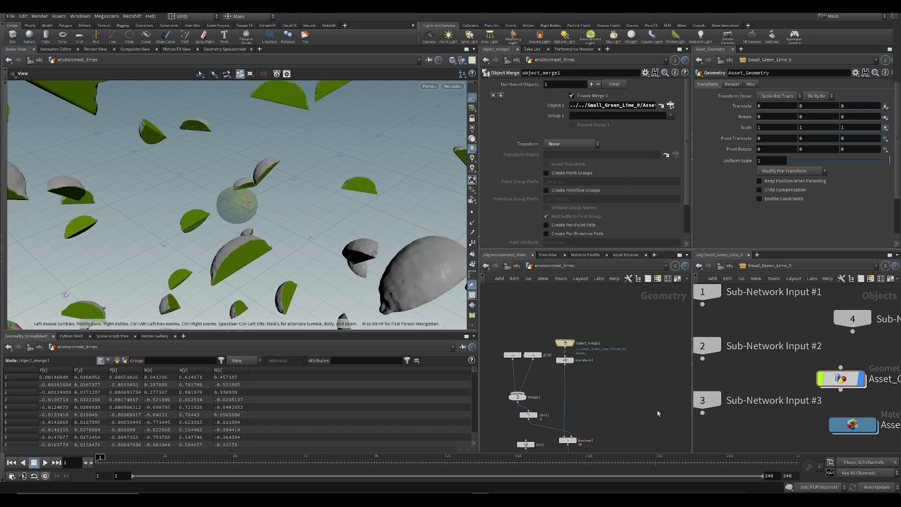
middle_click_drag(612, 387, 579, 298)
scroll(580, 309, "down", 3)
middle_click_drag(568, 425, 565, 384)
scroll(573, 384, "up", 2)
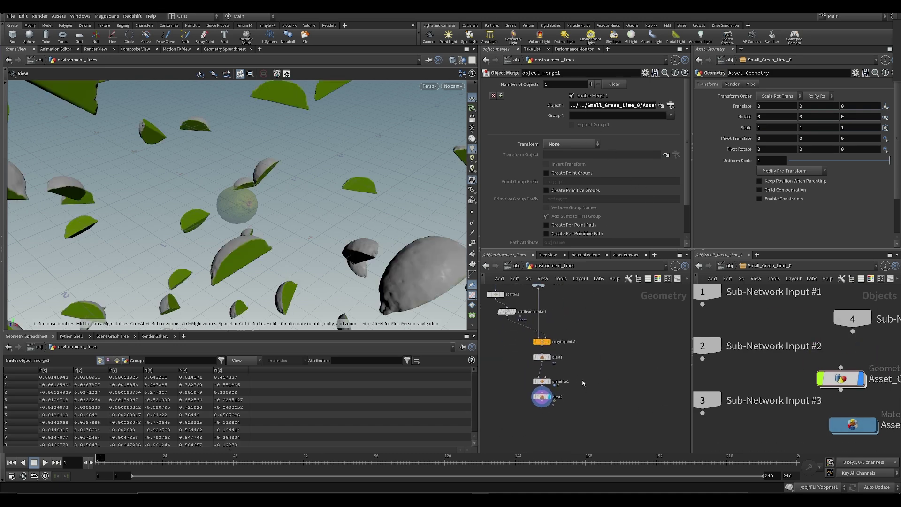
key("ctrl+s")
left_click(517, 266)
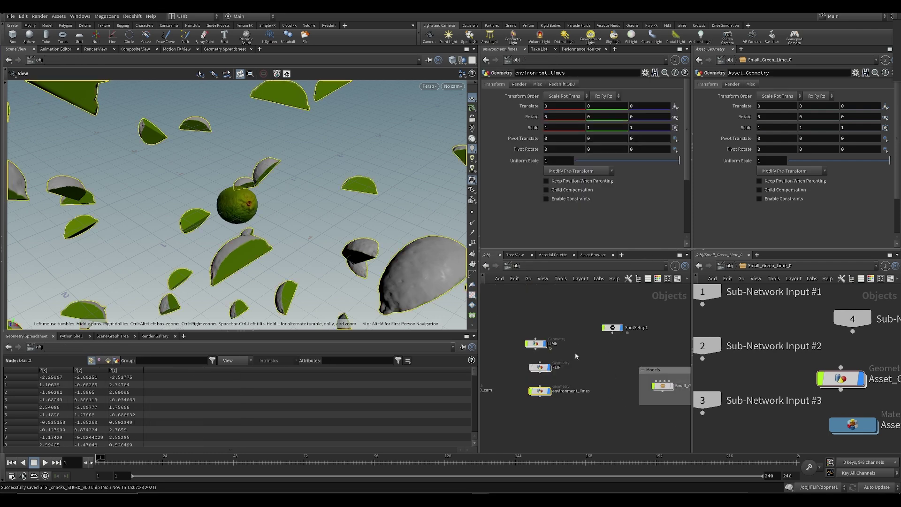
Inspect the limes in the viewport and the contents of the FLIP geometry network
scroll(242, 177, "down", 5)
left_click_drag(258, 202, 197, 190)
double_click(540, 368)
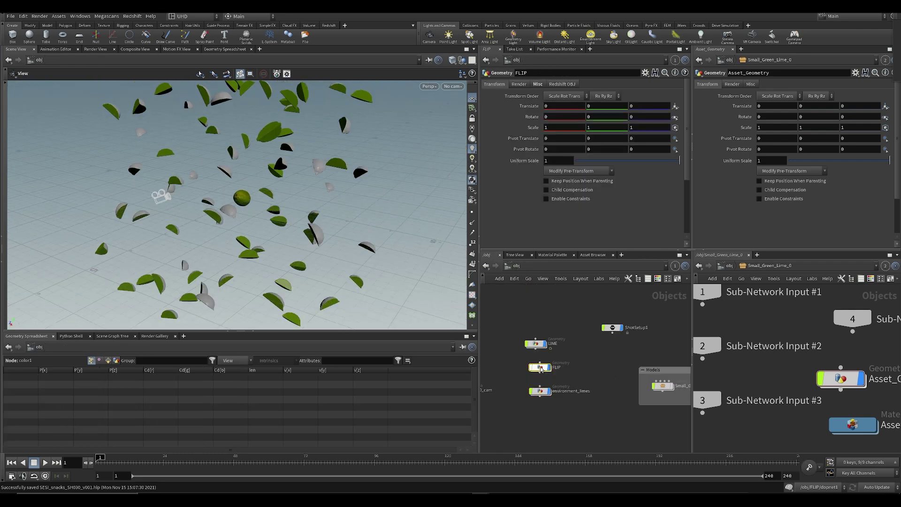
scroll(575, 343, "up", 5)
mouse_move(577, 356)
key("u")
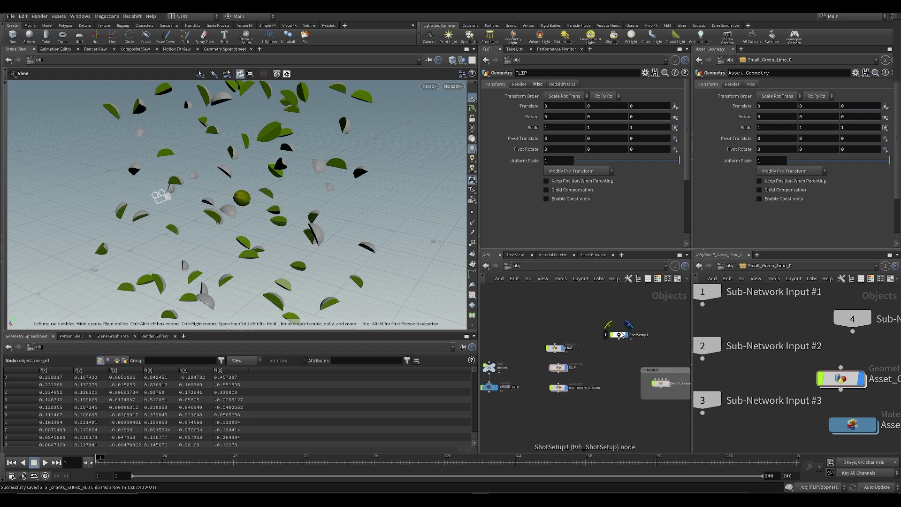
Tidy up the object-level nodes by laying them out automatically
key("l")
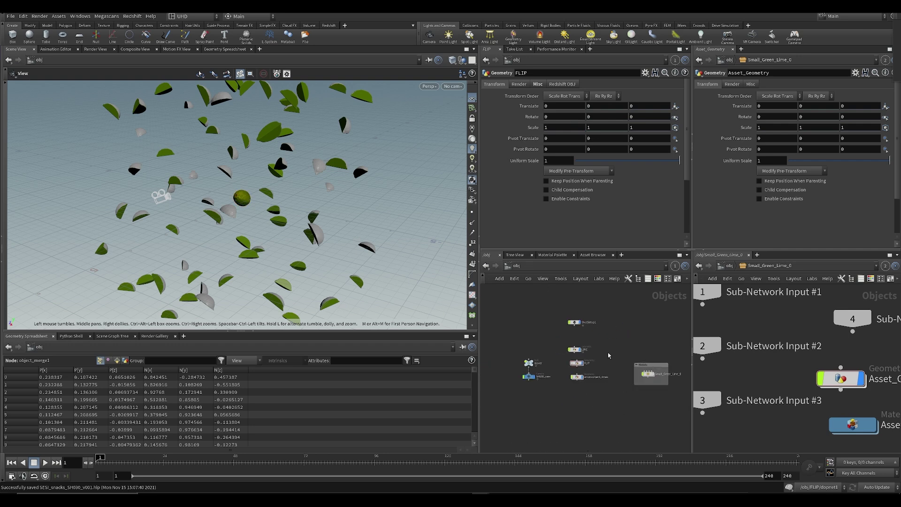
scroll(569, 362, "up", 3)
middle_click_drag(541, 340, 546, 364)
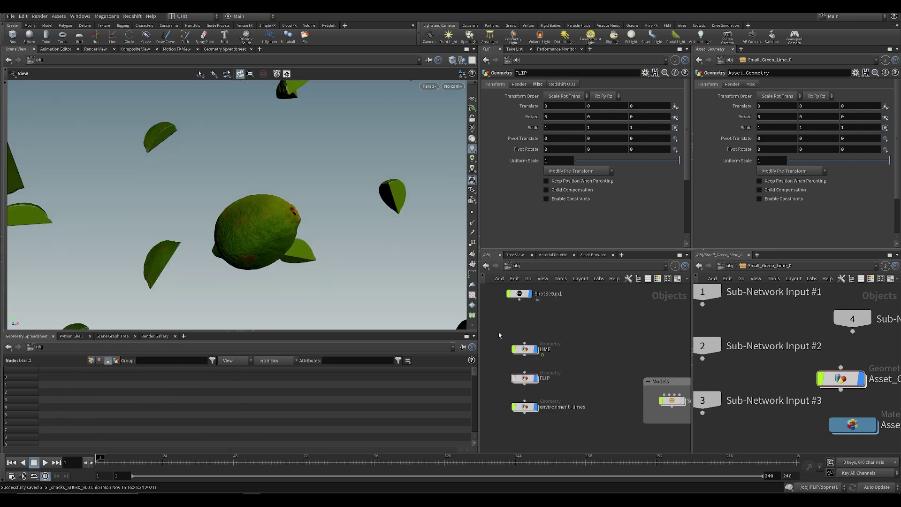
Duplicate the FLIP geometry object, rename the copy VELLUM_SIM and save the scene
left_click_drag(490, 321, 541, 417)
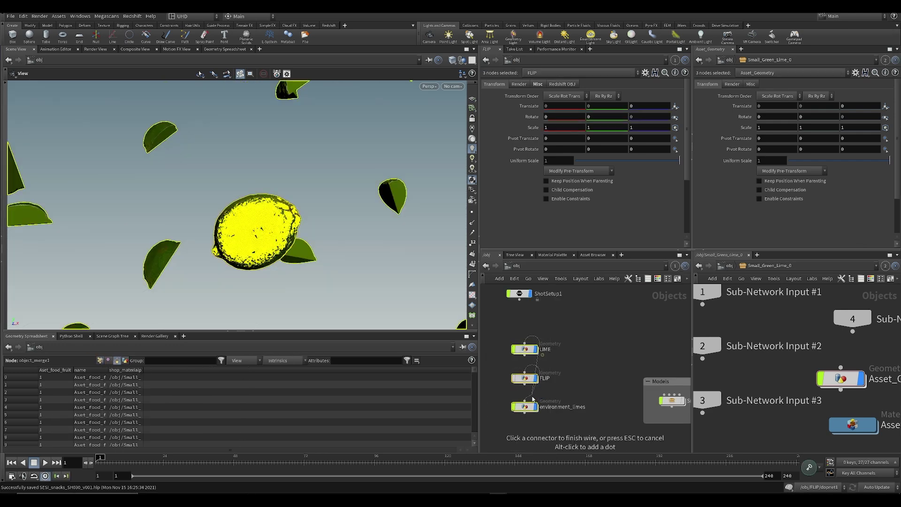
left_click(548, 385)
key("ctrl+c")
key("ctrl+v")
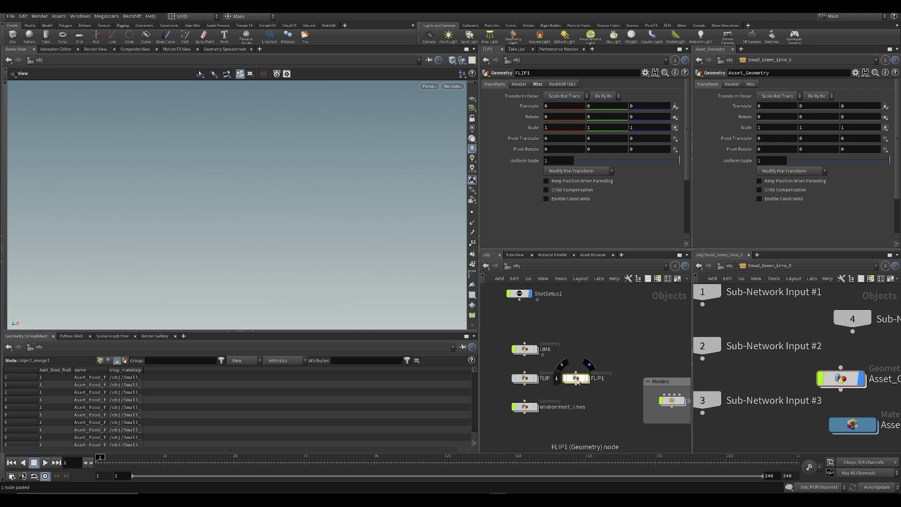
left_click(596, 379)
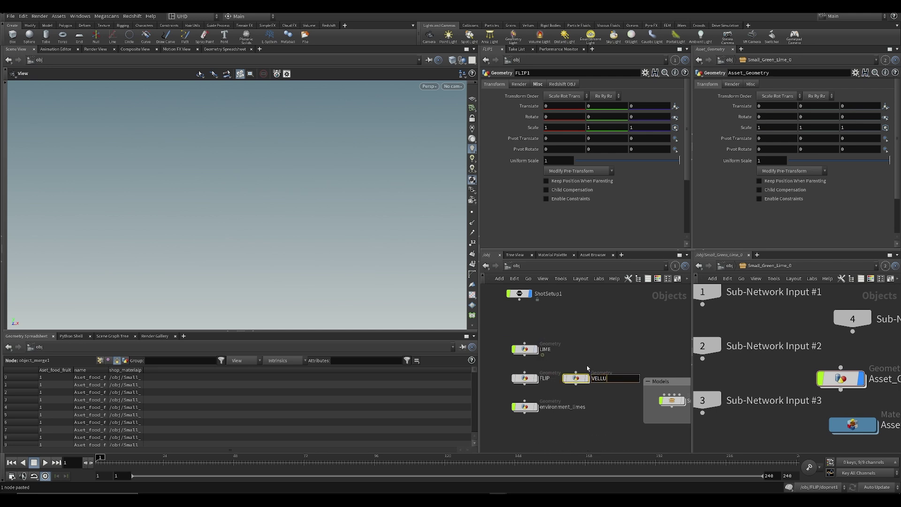
type("VELLUM_SIM")
key("Return")
key("ctrl+s")
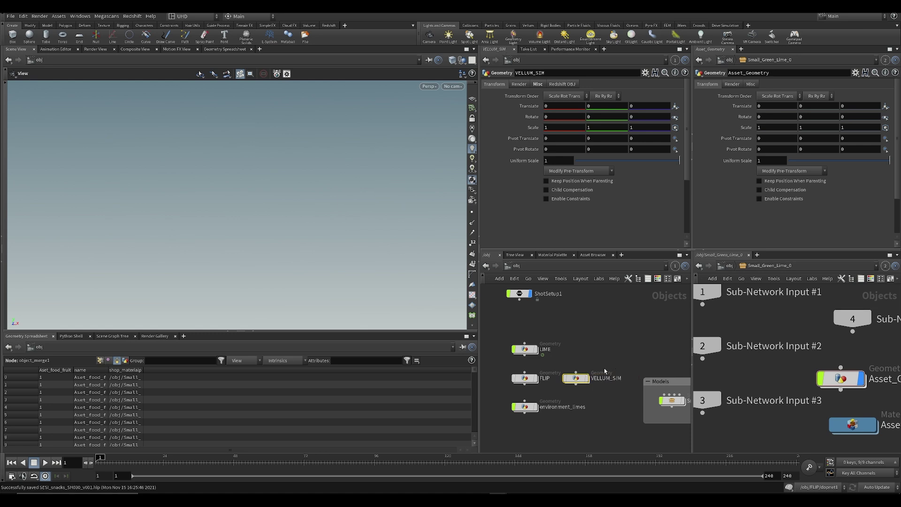
Inside VELLUM_SIM, delete the FLIP simulation nodes, keeping only the object_merge1 node that brings in LIME
double_click(576, 378)
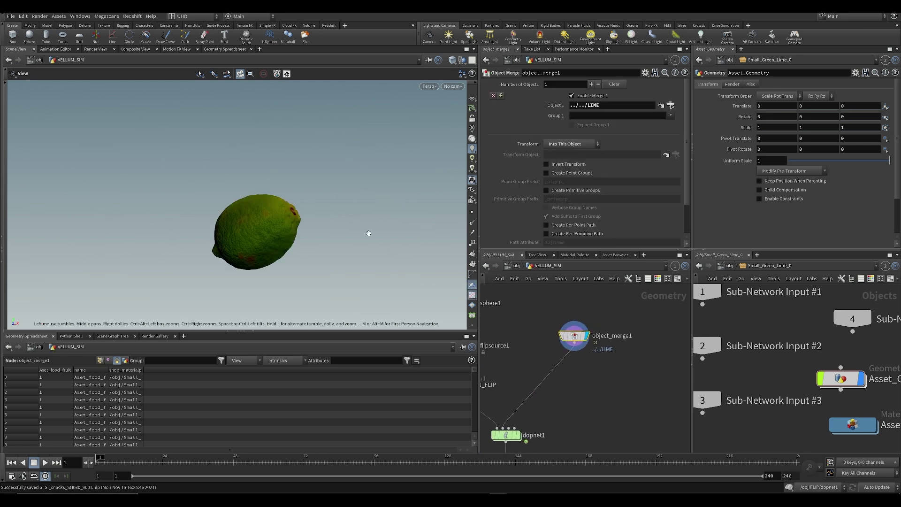
scroll(555, 437, "down", 5)
left_click_drag(494, 304, 532, 417)
key("Delete")
left_click_drag(548, 334, 550, 325)
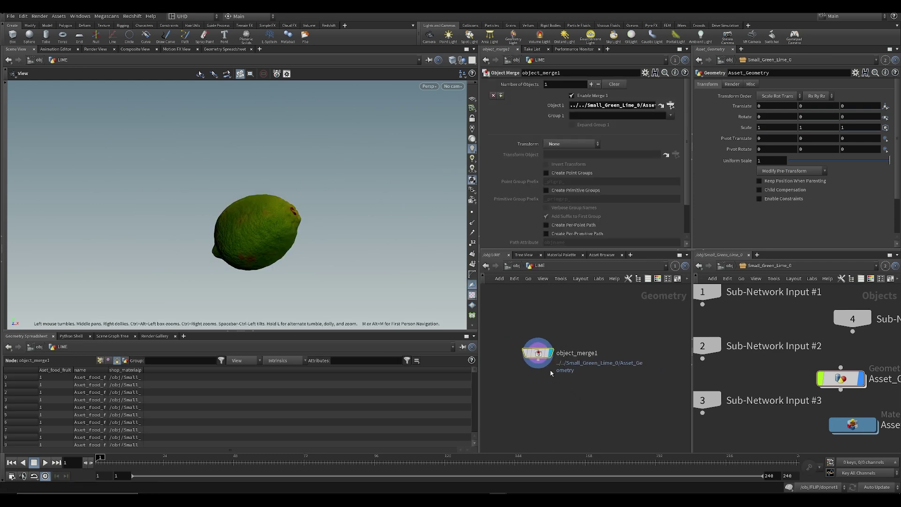
Examine the merged lime in the viewport from several angles, checking its orientation and size against the grid
mouse_move(541, 364)
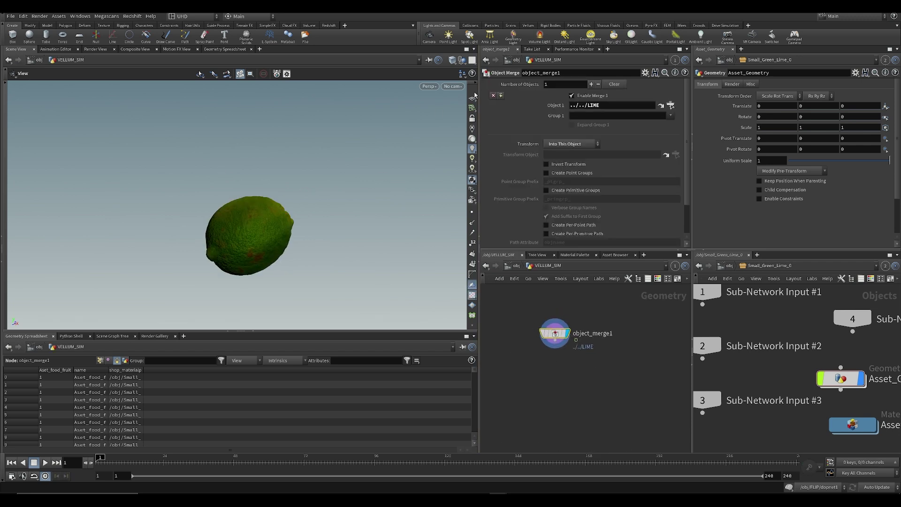
left_click_drag(288, 235, 302, 254)
right_click_drag(304, 229, 341, 316)
left_click_drag(289, 233, 265, 258)
scroll(286, 224, "up", 5)
middle_click_drag(279, 224, 272, 192)
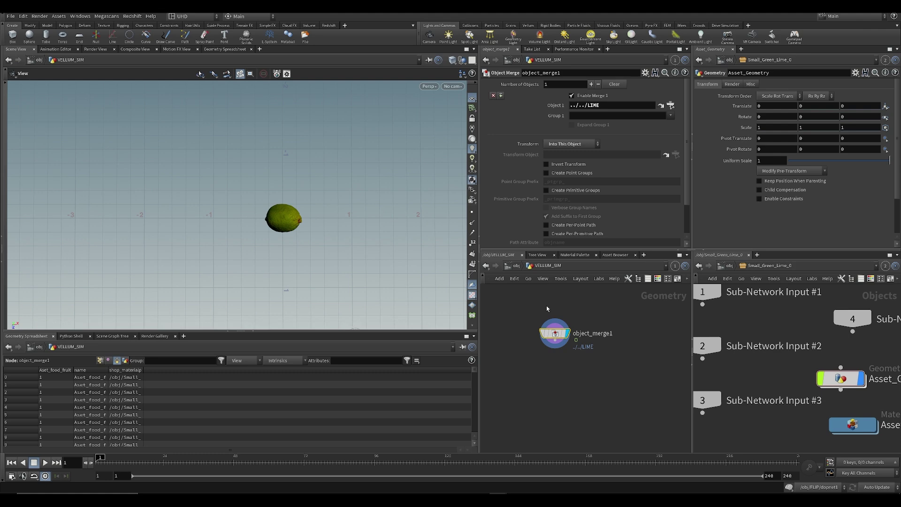
left_click_drag(331, 248, 327, 151)
middle_click_drag(338, 185, 304, 177)
left_click_drag(275, 223, 275, 233)
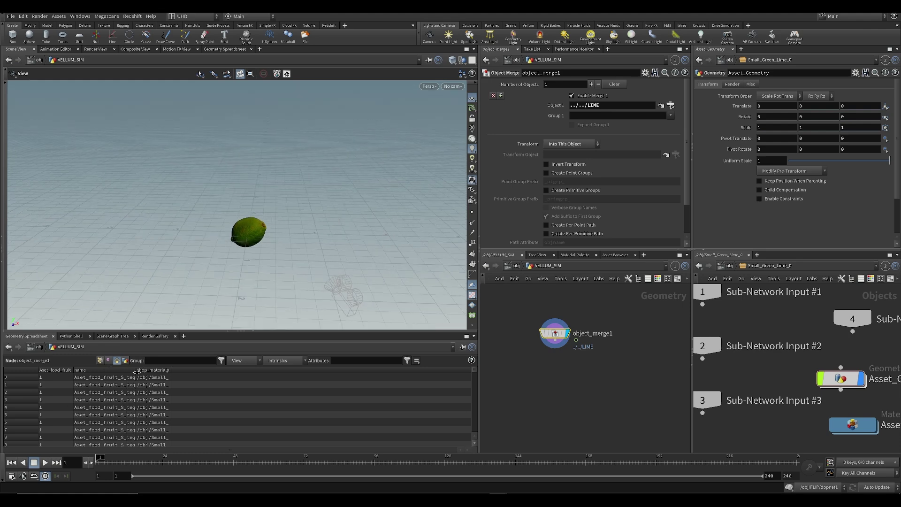
left_click_drag(265, 197, 275, 207)
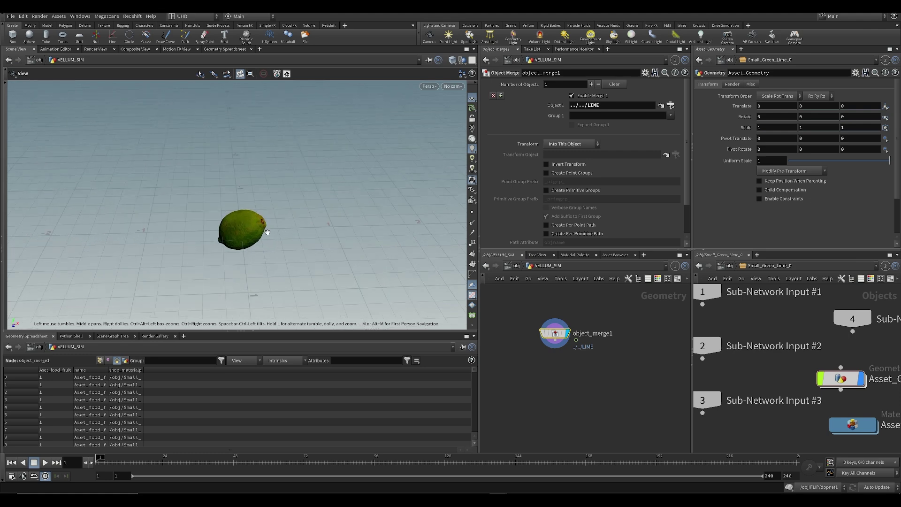
scroll(277, 234, "up", 3)
middle_click_drag(281, 251, 221, 217)
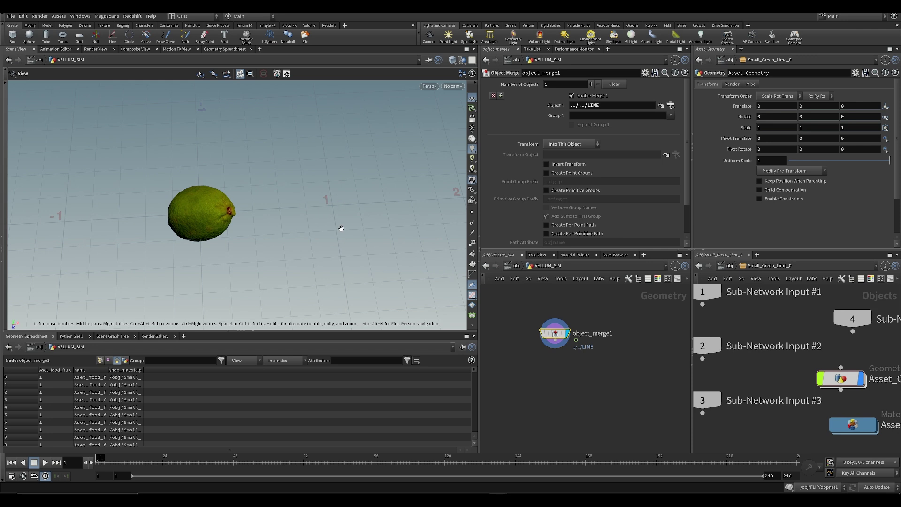
Inspect the lime up close, from above and from farther away to judge its scale against the grid
scroll(247, 213, "up", 5)
left_click_drag(200, 226, 224, 247)
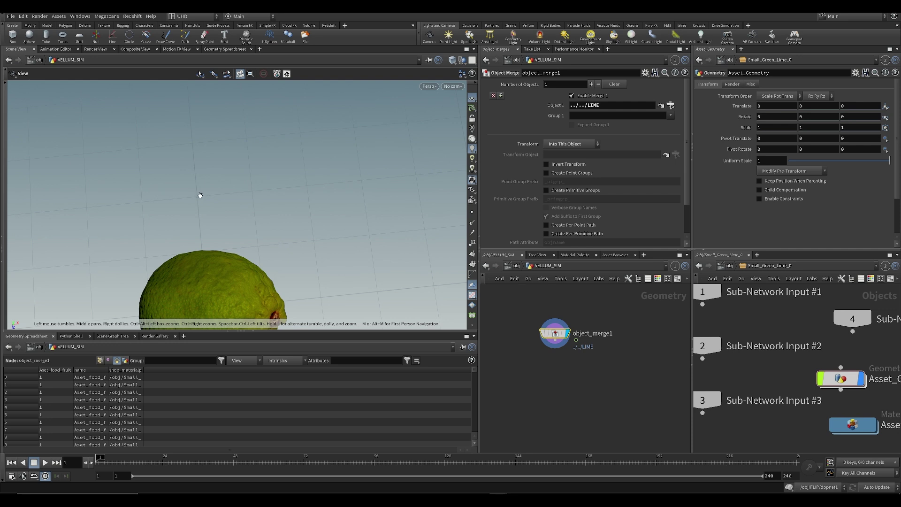
left_click_drag(208, 203, 194, 196)
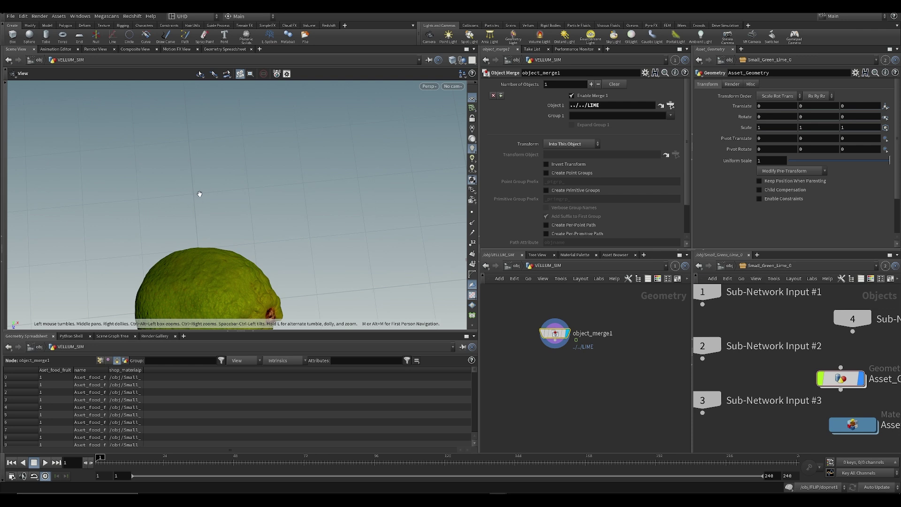
right_click_drag(215, 210, 177, 237)
scroll(183, 233, "up", 10)
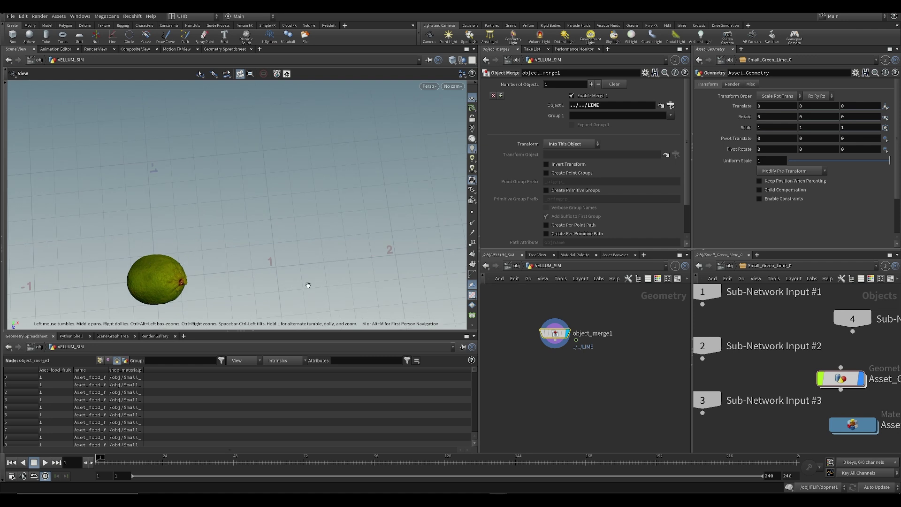
middle_click_drag(101, 224, 161, 209)
scroll(180, 204, "down", 4)
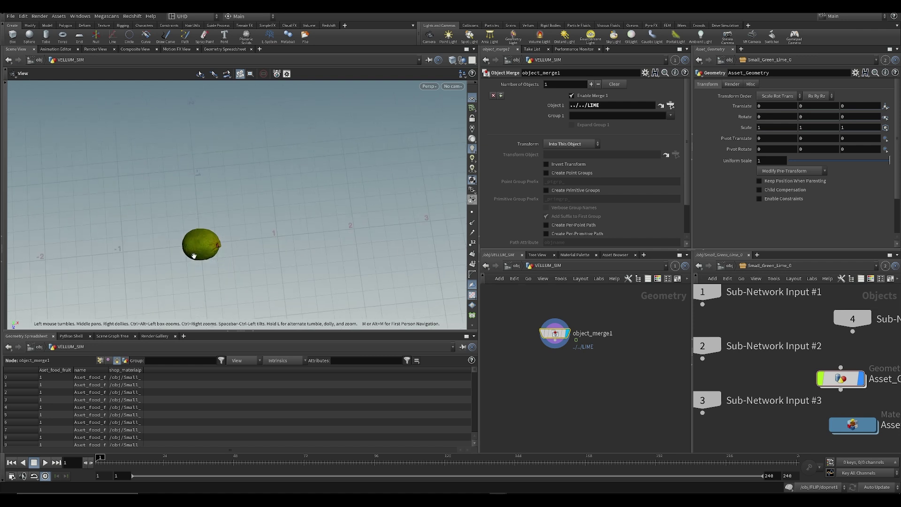
middle_click_drag(208, 267, 332, 193)
left_click_drag(332, 193, 319, 205)
middle_click_drag(319, 205, 258, 231)
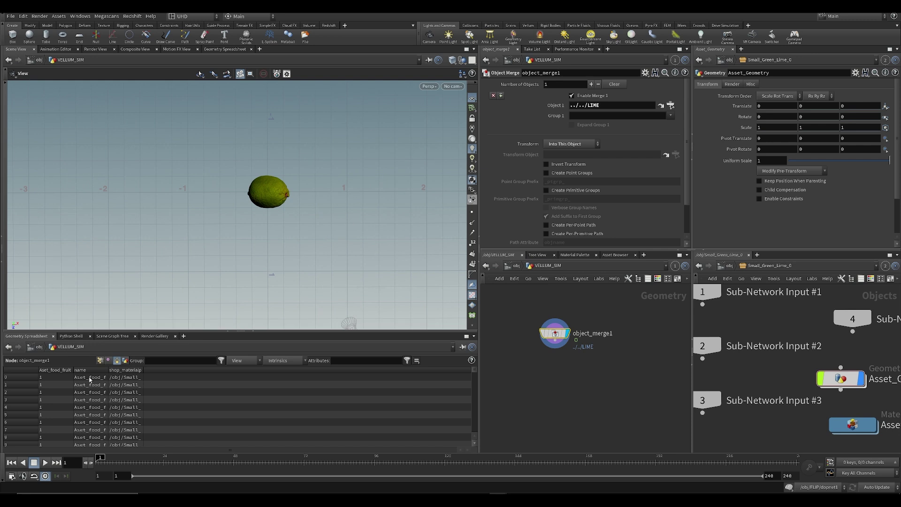
left_click(548, 398)
middle_click_drag(547, 398, 545, 406)
middle_click_drag(271, 229, 253, 238)
left_click_drag(254, 238, 229, 229)
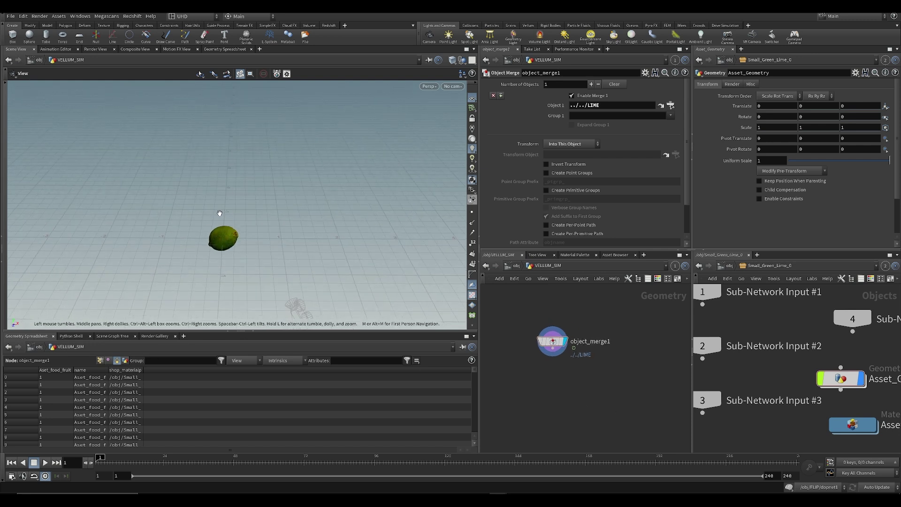
left_click_drag(329, 154, 247, 219)
Save the scene and append a Transform node to object_merge1 with a uniform scale of 10
key("ctrl+s")
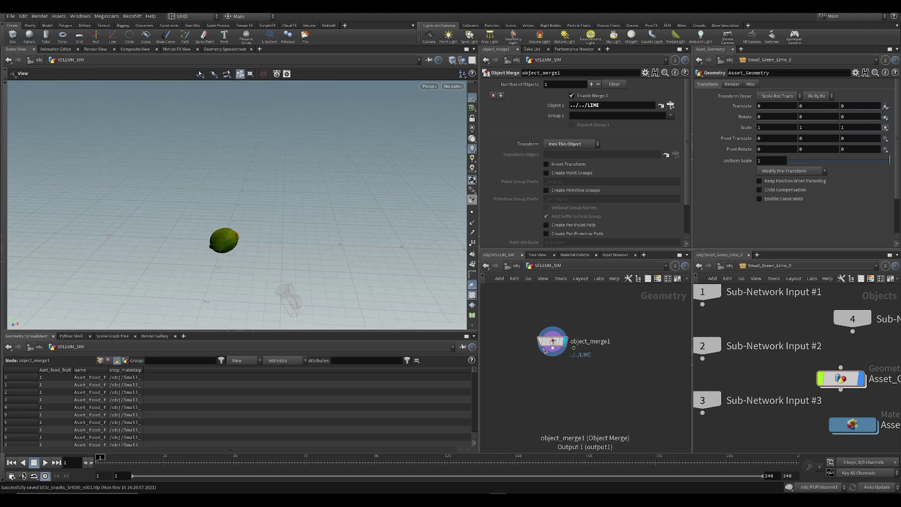
key("Tab")
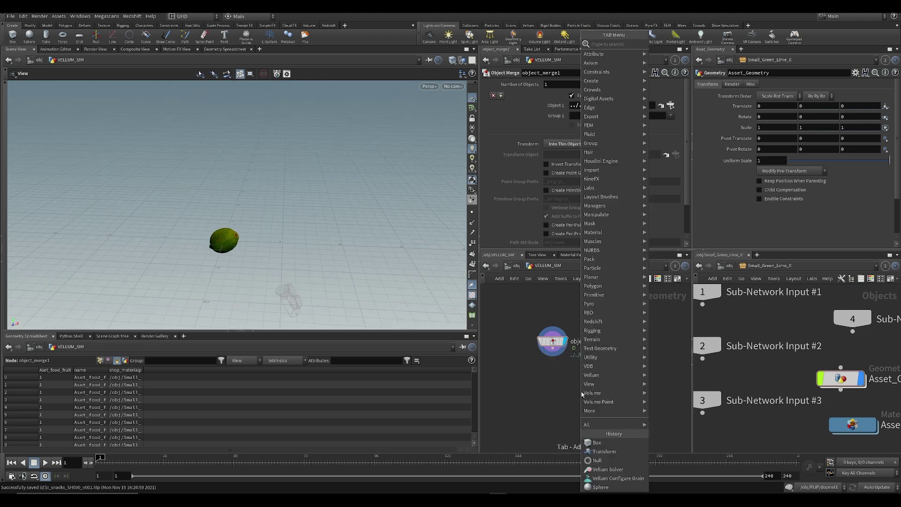
type("transform")
key("Return")
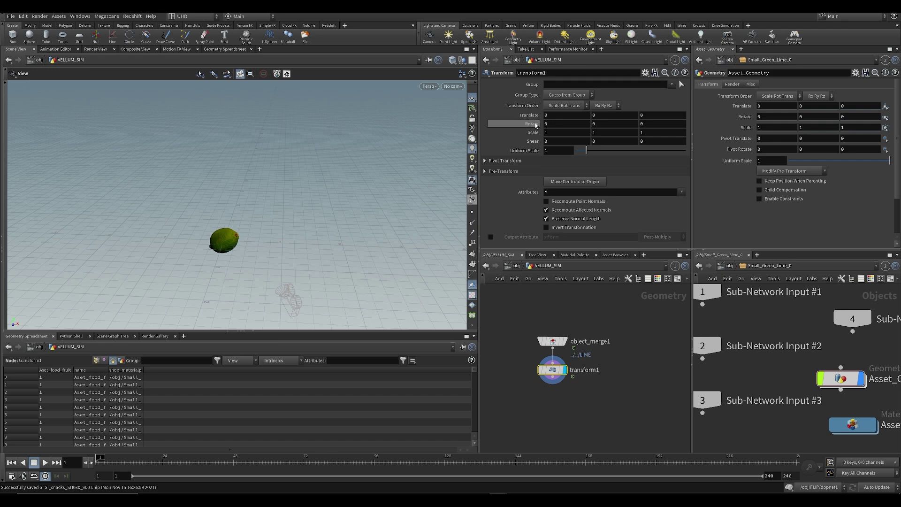
type("0")
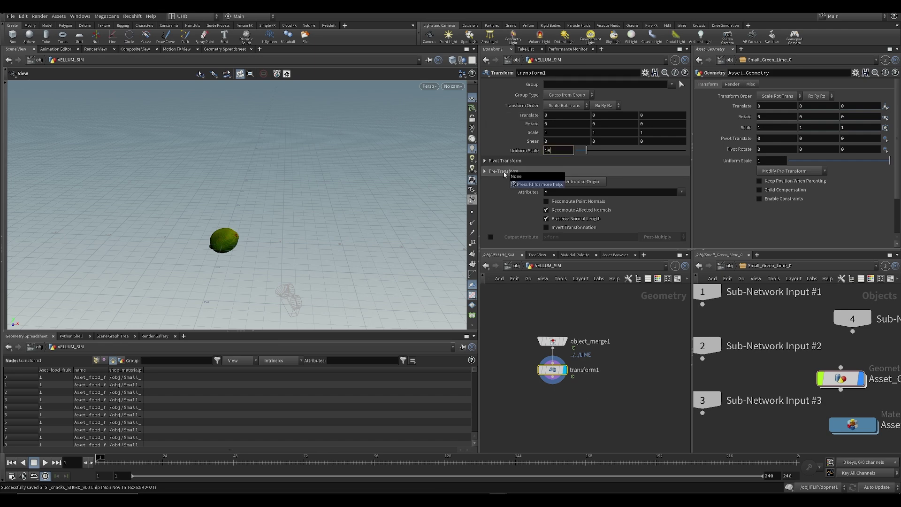
key("Return")
Examine the enlarged lime from several distances and angles to check its new size
left_click_drag(217, 237, 380, 151)
scroll(315, 198, "down", 10)
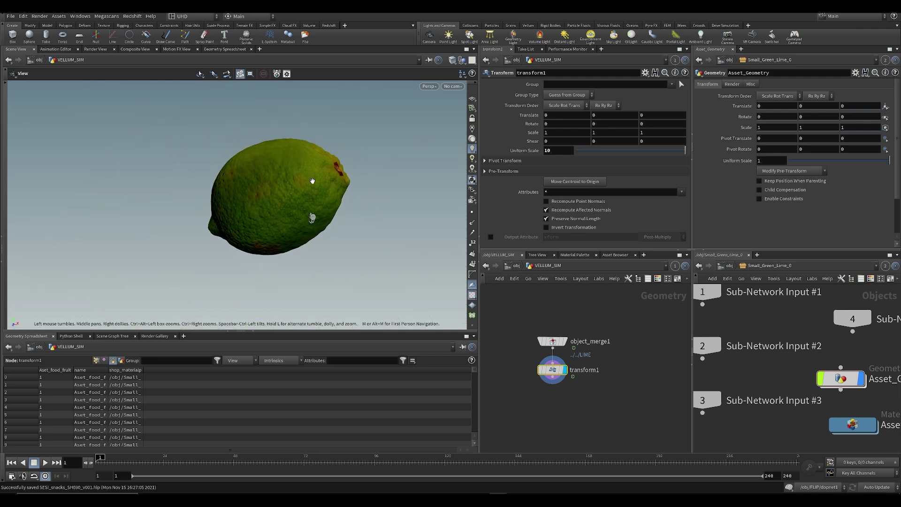
left_click_drag(315, 198, 268, 191)
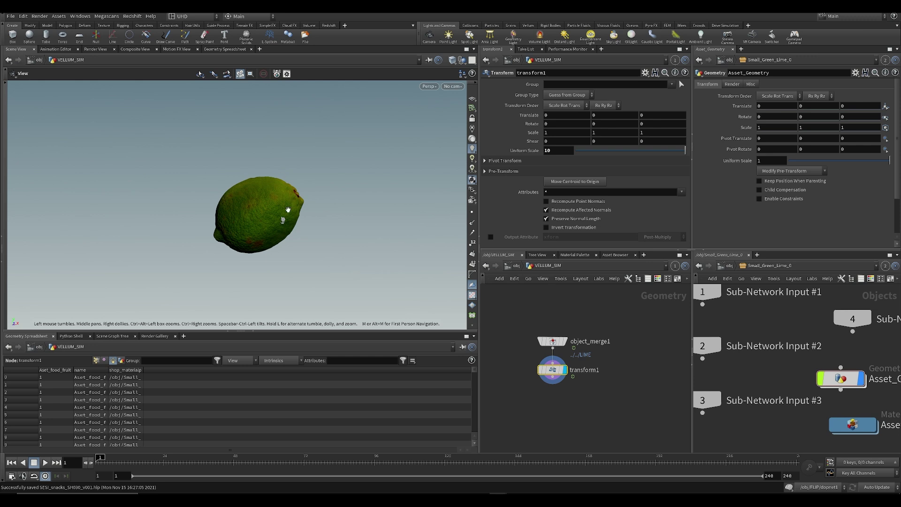
left_click_drag(285, 221, 265, 216)
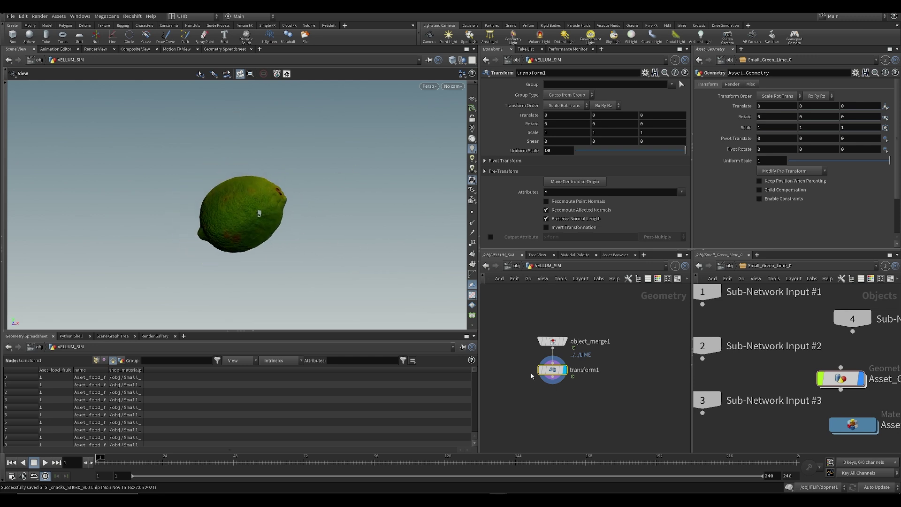
middle_click_drag(537, 395, 538, 361)
scroll(533, 384, "up", 2)
scroll(533, 384, "down", 3)
scroll(553, 368, "up", 4)
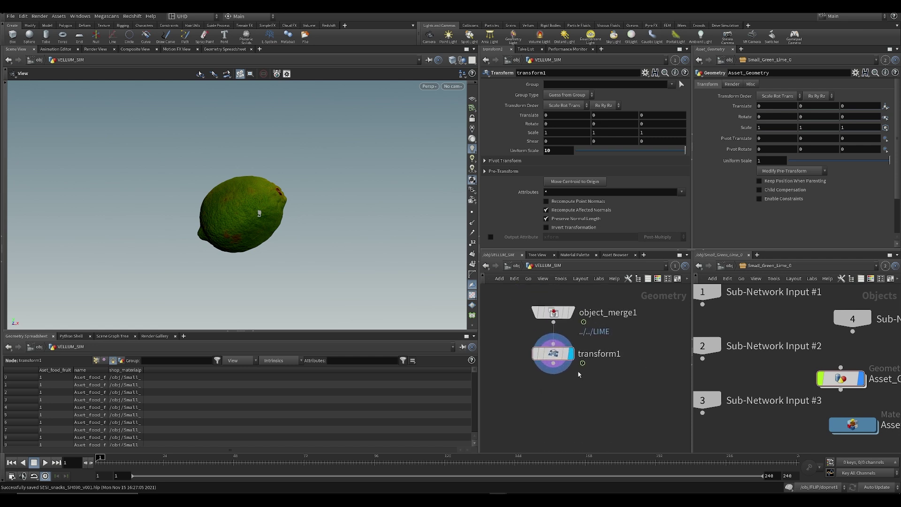
middle_click_drag(578, 370, 585, 351)
mouse_move(273, 215)
left_mouse_down()
mouse_move(266, 236)
mouse_move(279, 164)
mouse_move(201, 174)
left_mouse_up()
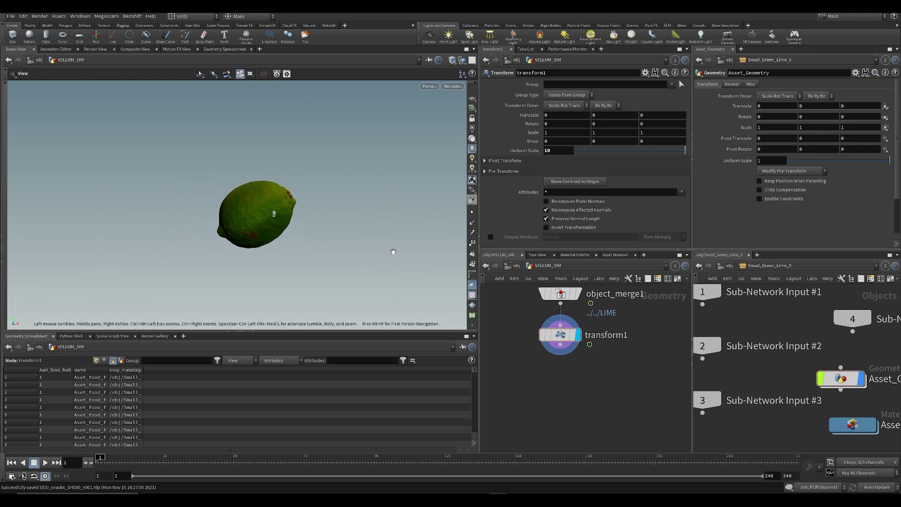
Save the scene and add a separate Sphere node beside the lime branch, making it the displayed node
key("ctrl+s")
left_click_drag(362, 255, 310, 227)
key("h")
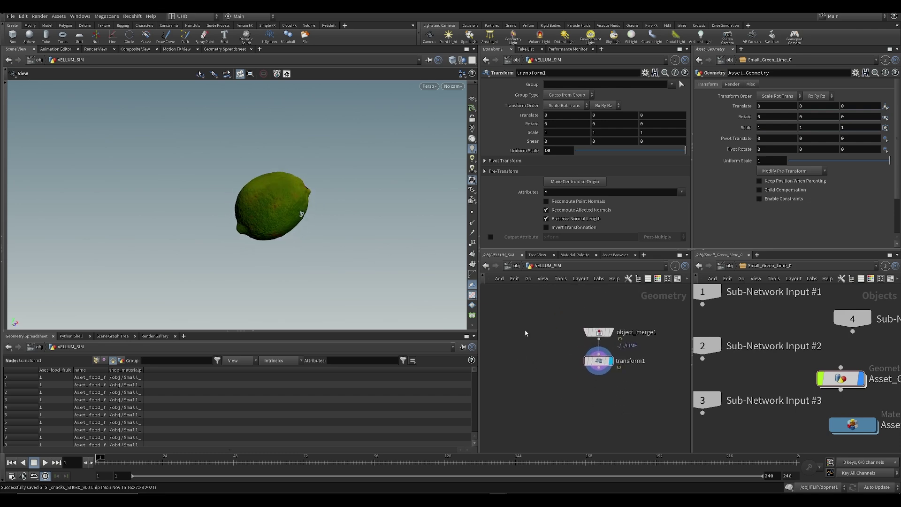
key("Tab")
type("sph")
key("Return")
key("Return")
mouse_move(526, 332)
left_click(535, 317)
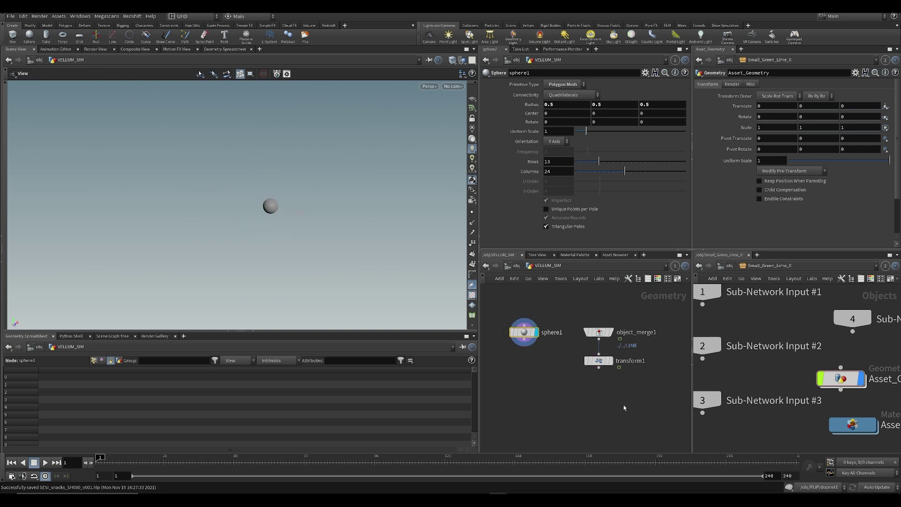
Raise the sphere above the lime by setting its Center Y to 4, using transform1 as a temporary template reference
left_click(608, 369)
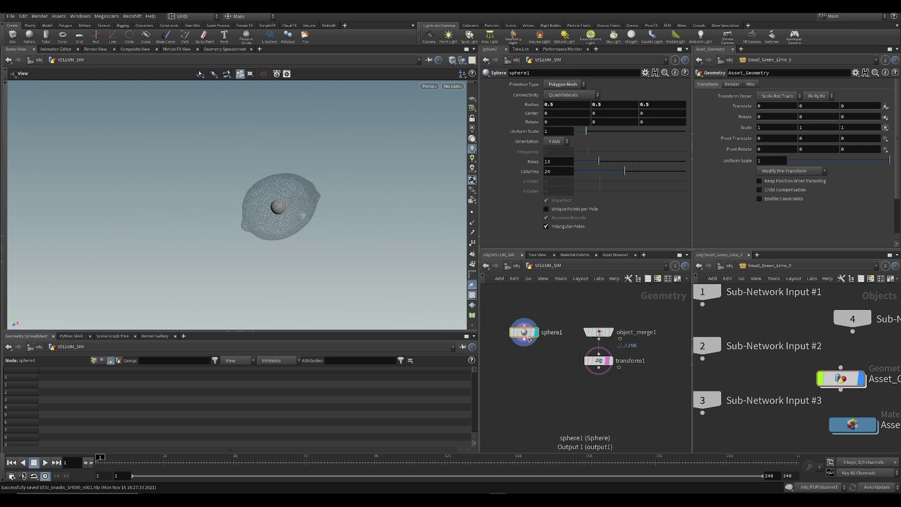
middle_click_drag(594, 113, 608, 115)
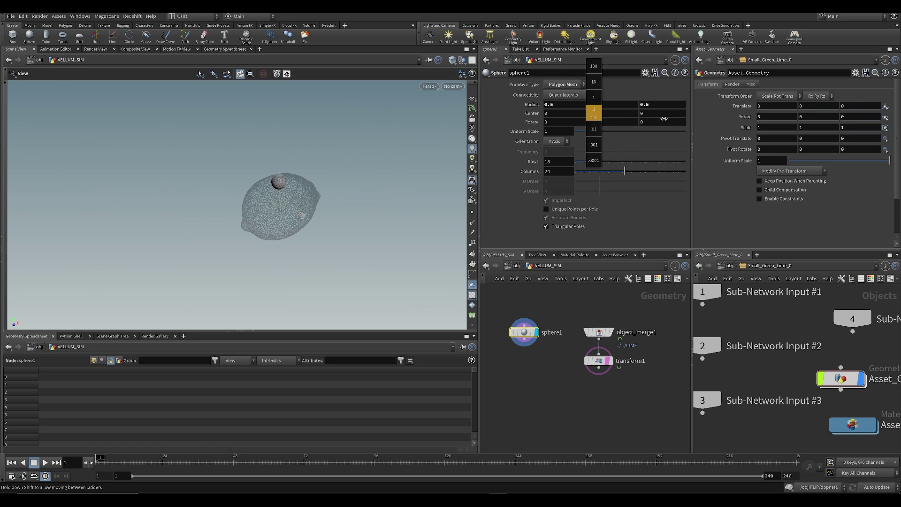
left_click(584, 348)
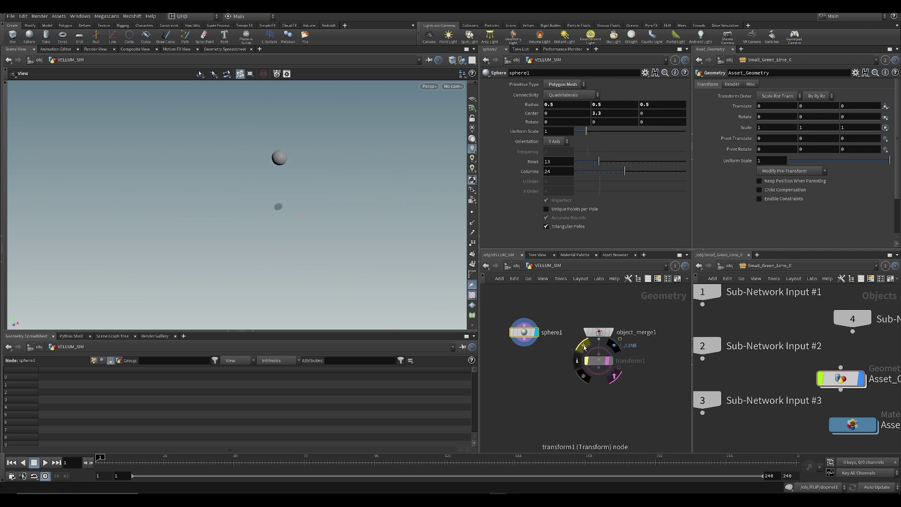
left_click(584, 347)
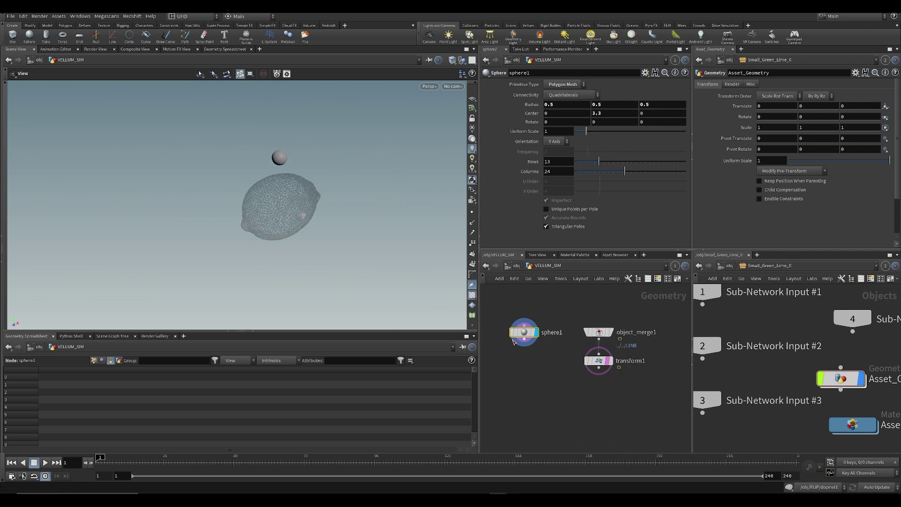
middle_click_drag(594, 113, 610, 113)
left_click(587, 361)
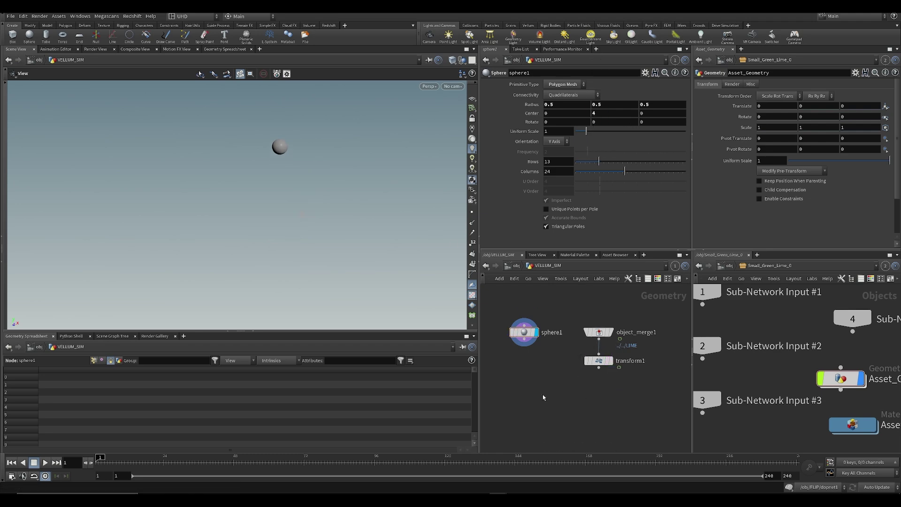
Append a Vellum Configure Grain node to the sphere, save the scene and enable Create Points from Volume
key("Tab")
type("vellum sol")
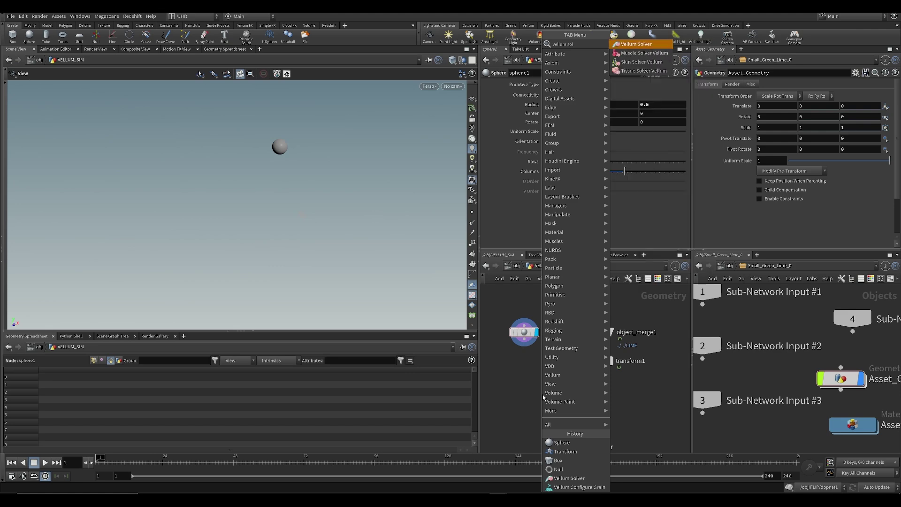
key("BackSpace")
key("BackSpace")
key("BackSpace")
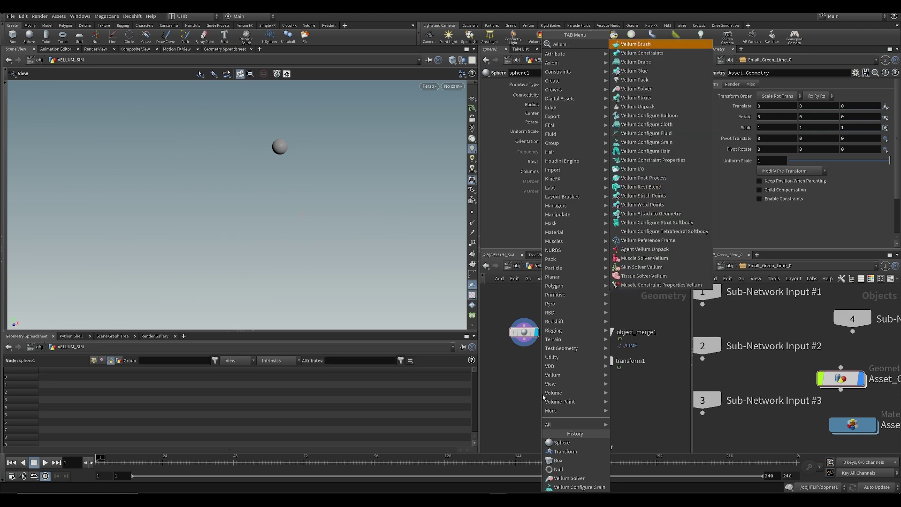
type("gr")
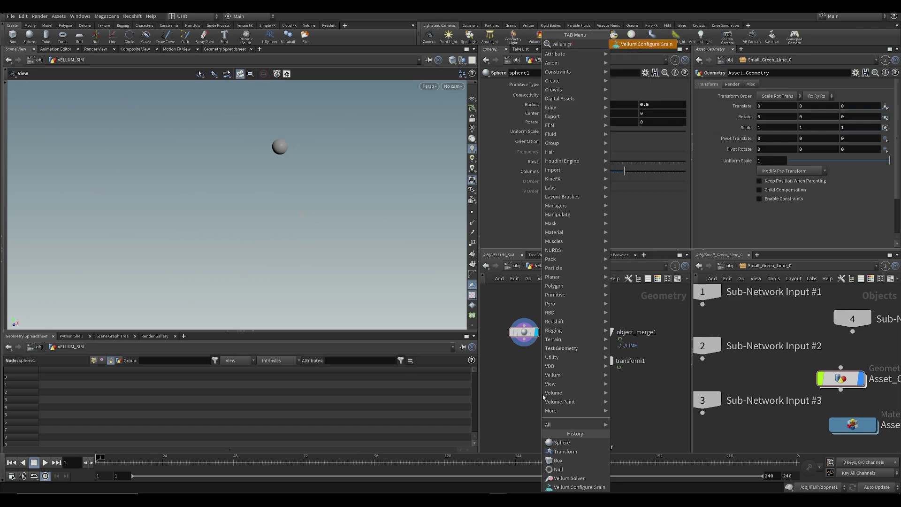
key("Return")
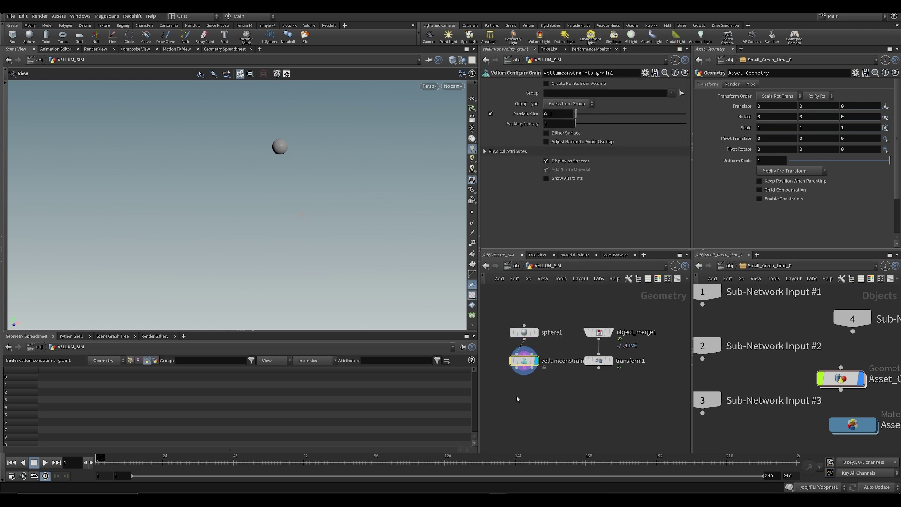
key("ctrl+s")
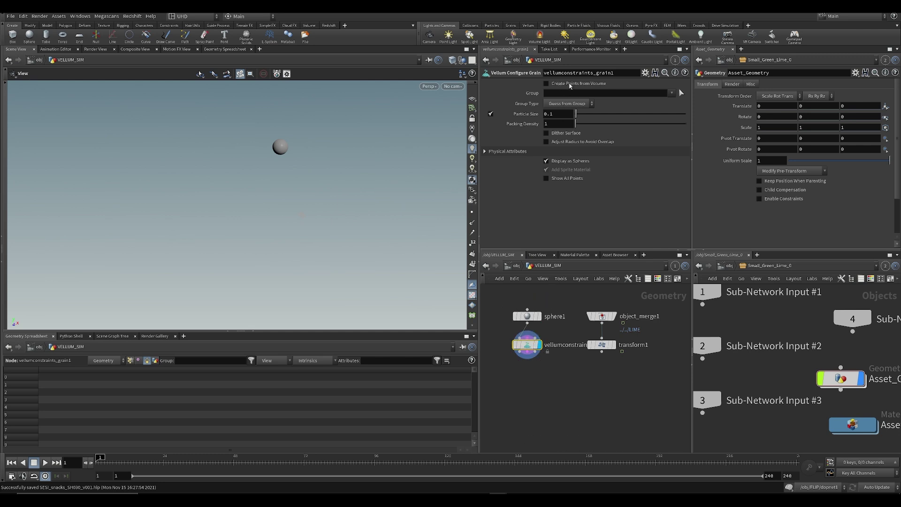
left_click(570, 84)
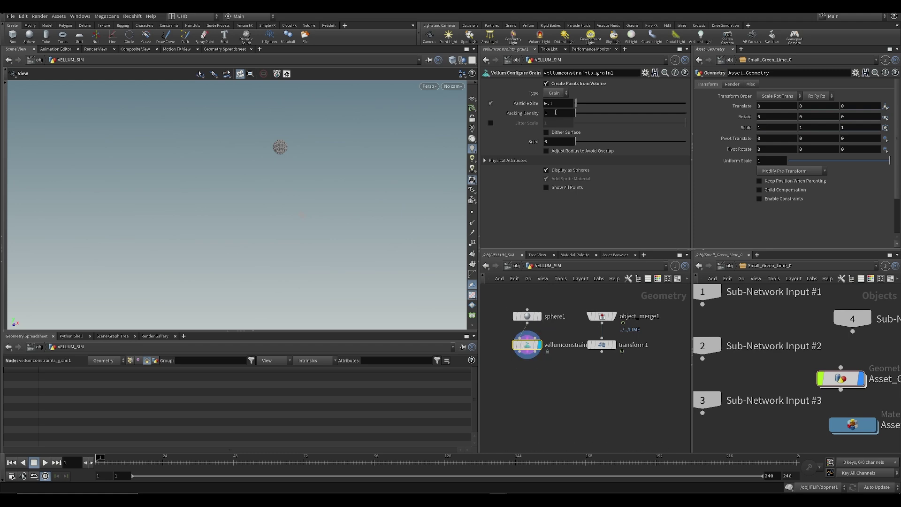
Add a Null node below the Vellum grain node and rename it GEO
key("Tab")
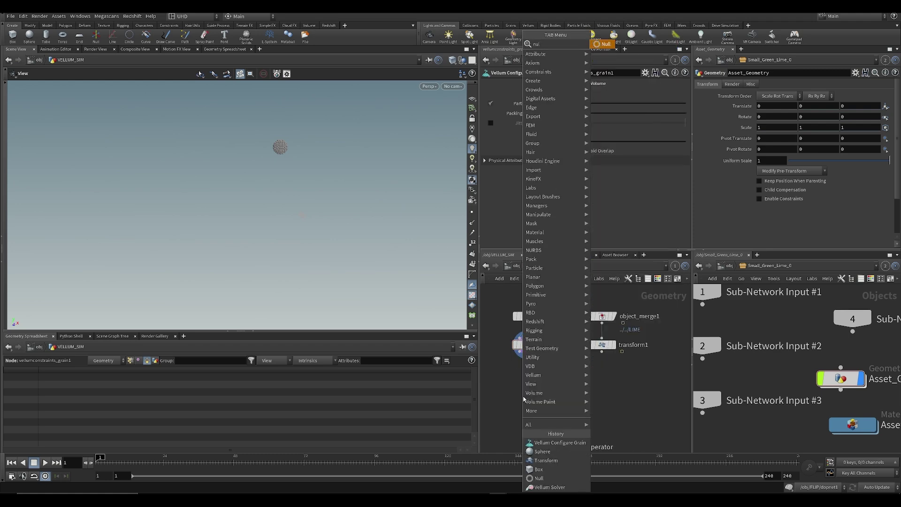
left_click(522, 401)
left_click(521, 398)
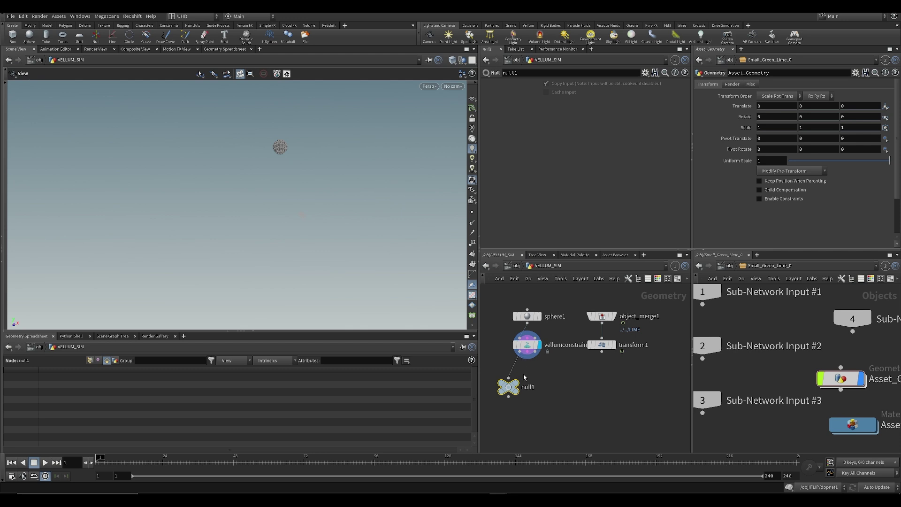
double_click(528, 387)
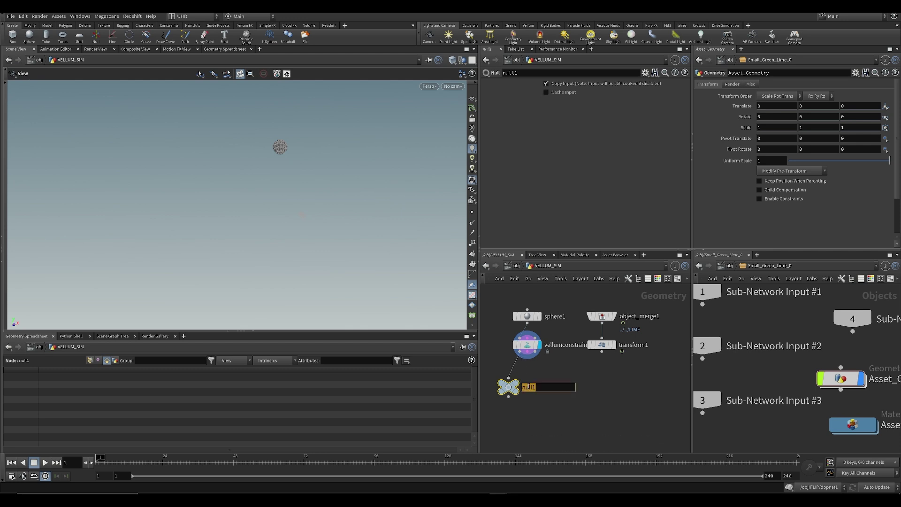
type("GEO")
key("Return")
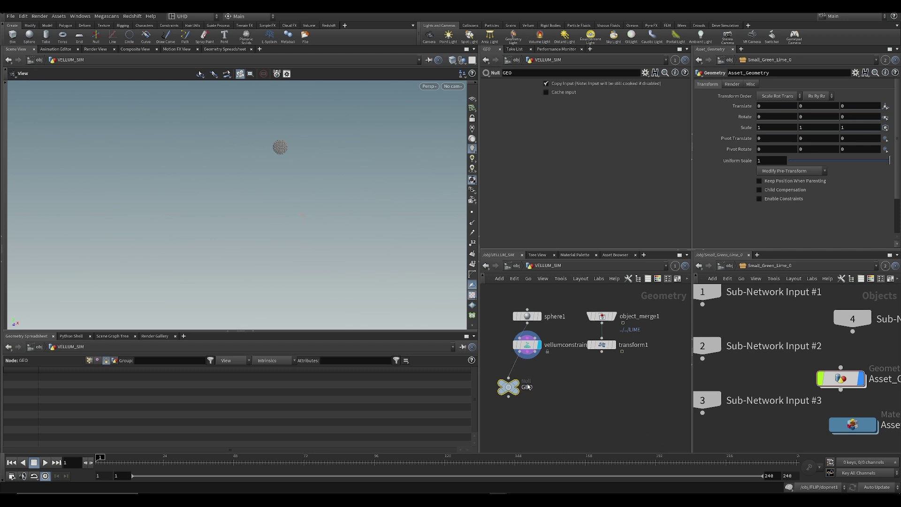
Duplicate the GEO null as CON, save the scene and list CON's point data in the geometry spreadsheet
key("ctrl+v")
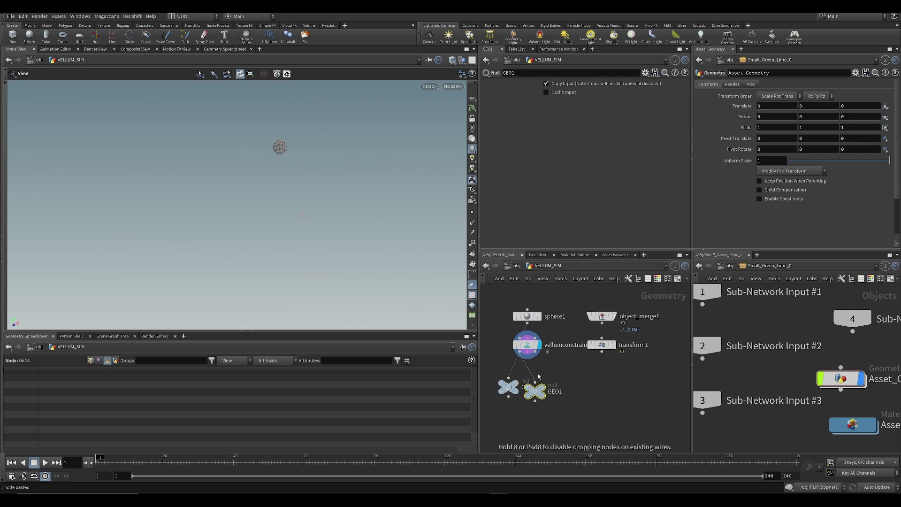
double_click(557, 392)
type("CON")
key("Return")
key("ctrl+s")
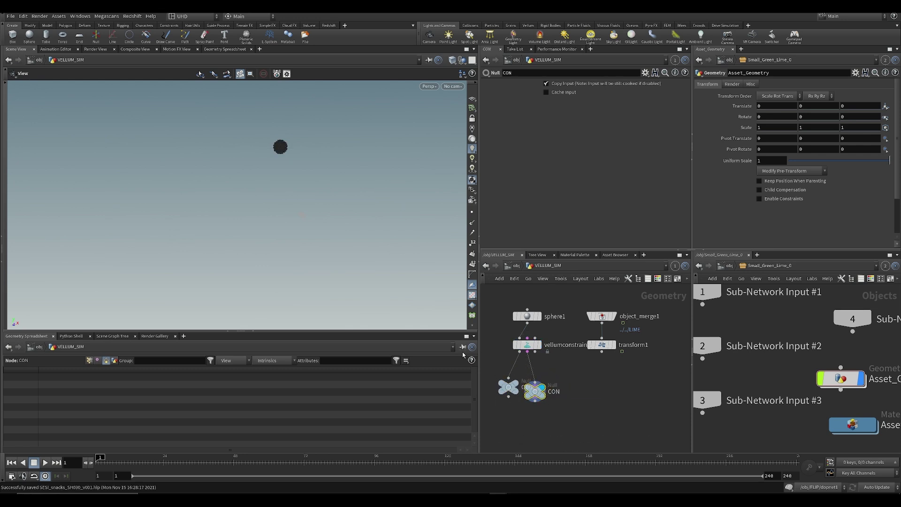
left_click(97, 361)
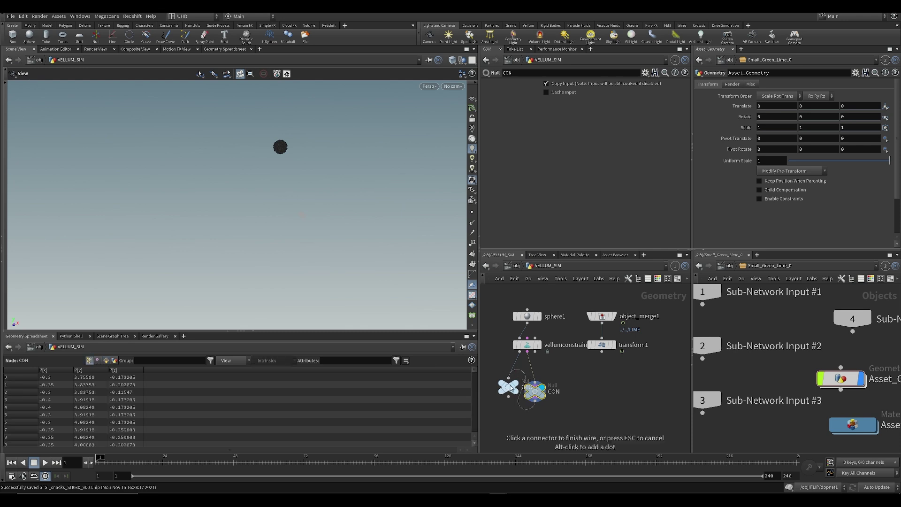
Display the GEO null and check its point attributes and the Vellum grain node's in the geometry spreadsheet
left_click(524, 378)
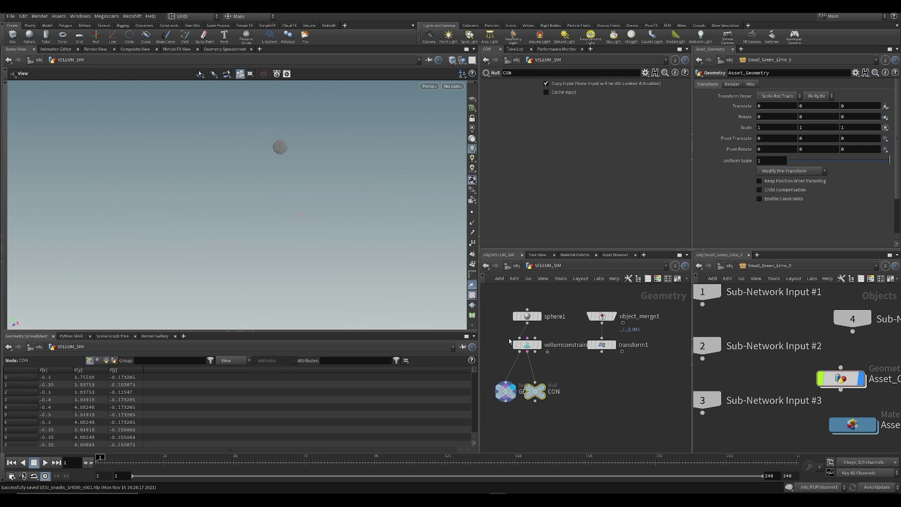
left_click(525, 344)
left_click(509, 394)
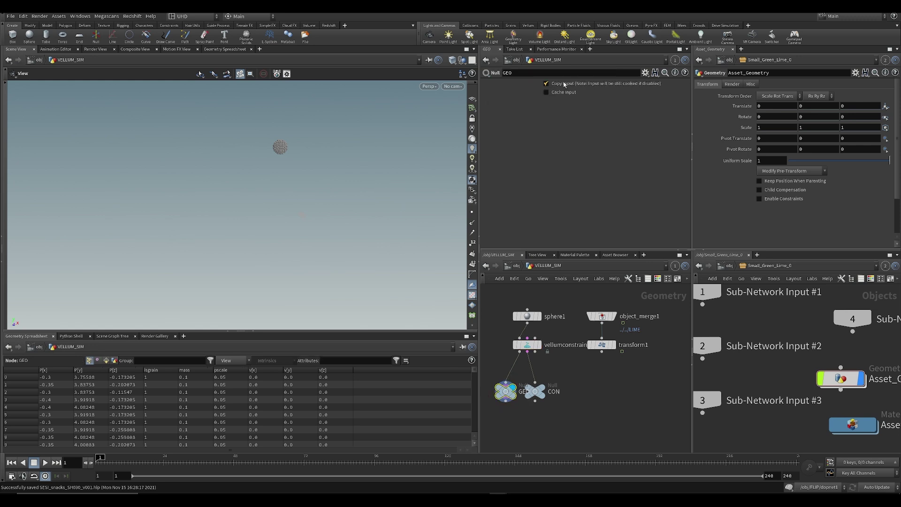
left_click(528, 352)
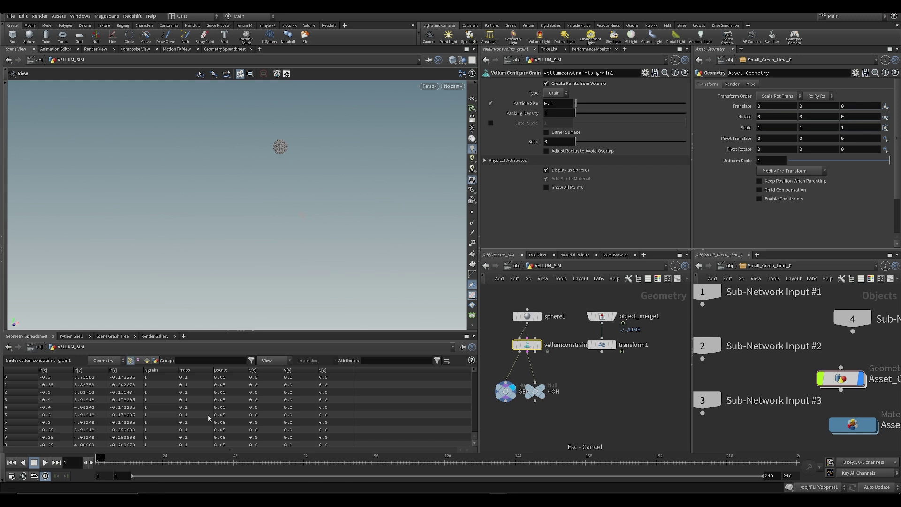
Compare the Fluid and Grain types on the Vellum grain node, ending on Grain, and save the scene
left_click(555, 93)
left_click(557, 110)
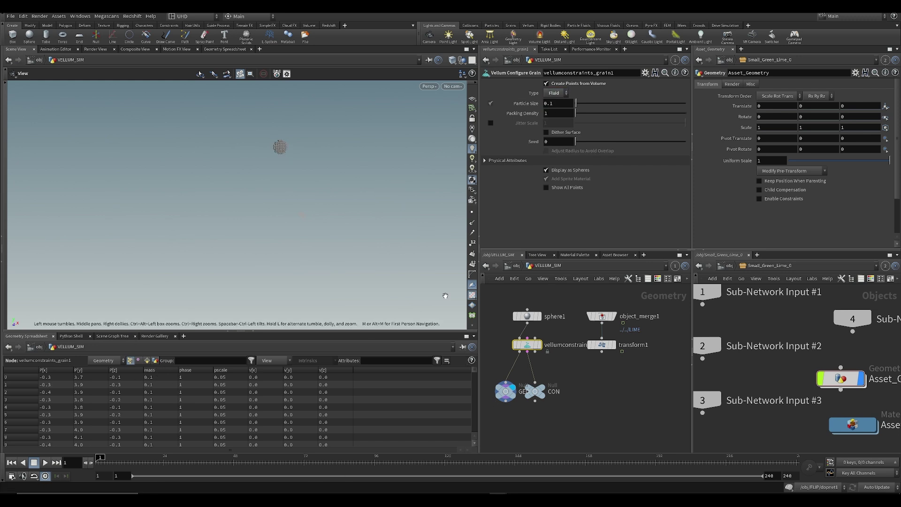
left_click(550, 93)
left_click(550, 99)
left_click(552, 93)
left_click(555, 110)
left_click(554, 93)
left_click(551, 99)
key("ctrl+s")
Set the Vellum grain node's Type to Fluid and select the GEO null to inspect its particles
scroll(544, 397, "down", 3)
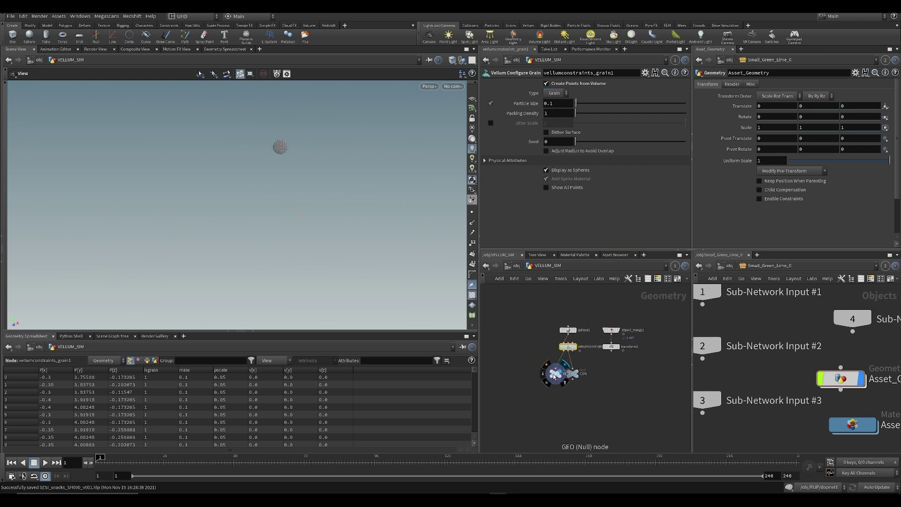
scroll(571, 374, "up", 4)
left_click(554, 93)
left_click(556, 114)
left_click(509, 313)
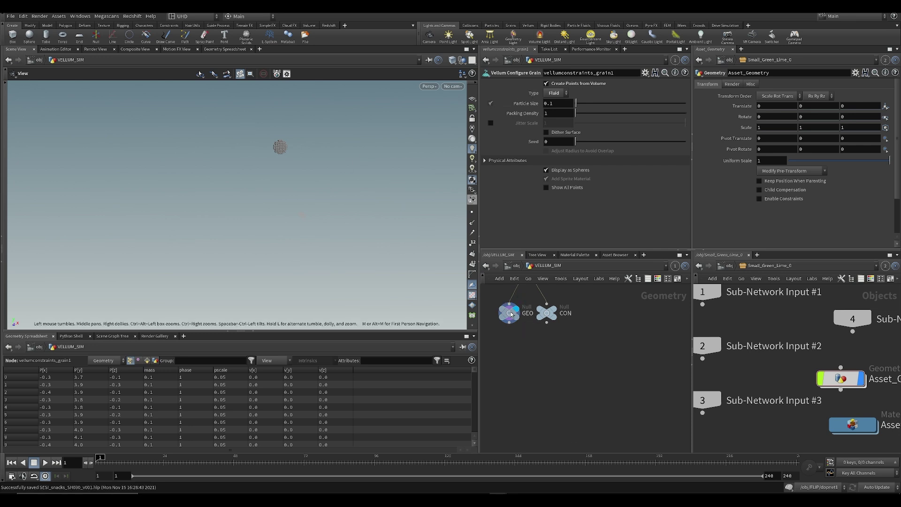
key("h")
key("h")
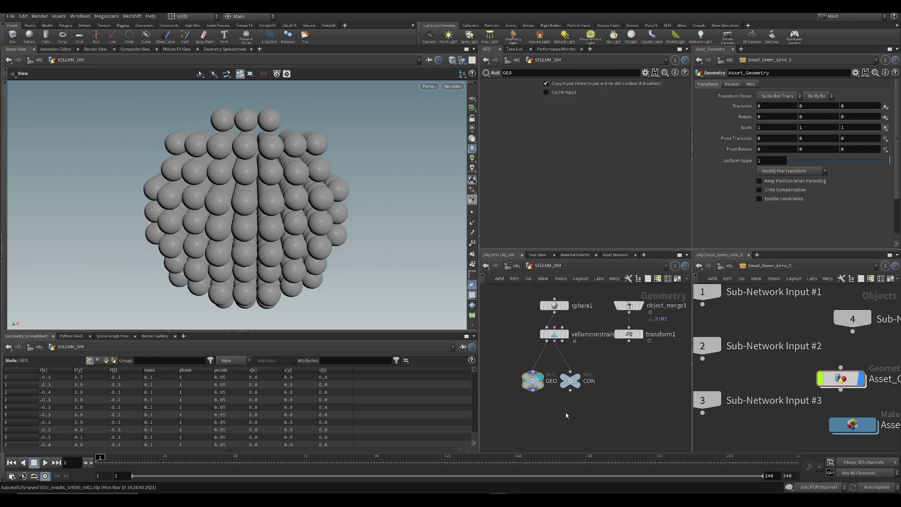
Try a Particle Size of 0.05 on the Vellum grain node and save the scene
left_click(548, 334)
left_click(558, 103)
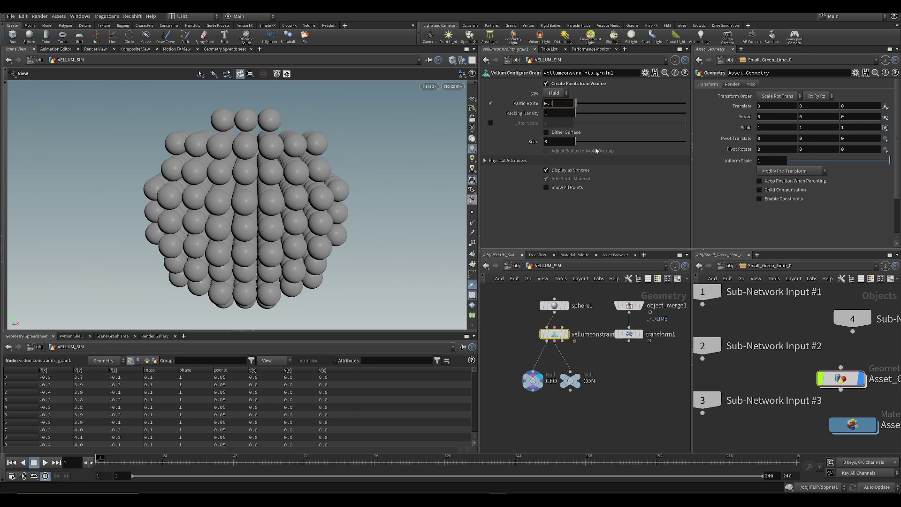
type("0.05")
key("Return")
key("ctrl+s")
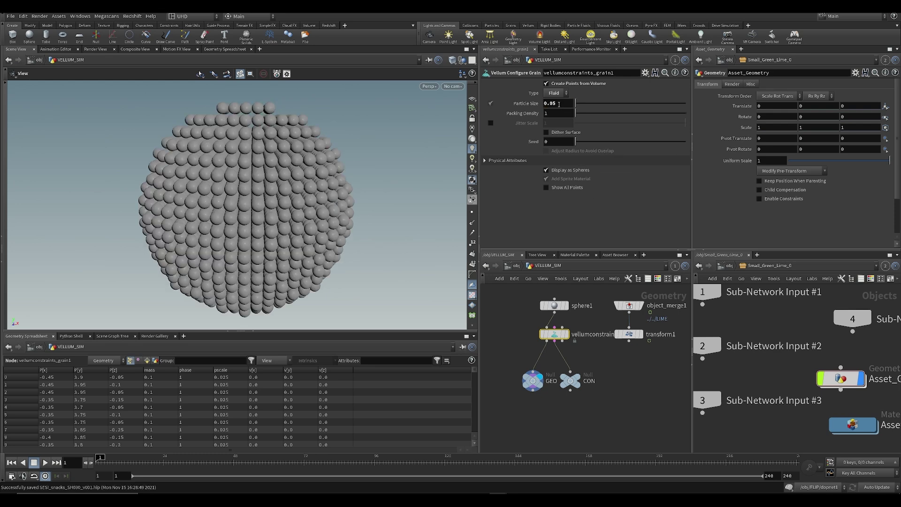
Set the Vellum grain node's Particle Size to 0.025 and save the scene
scroll(319, 163, "down", 4)
type("0.025")
key("Return")
key("ctrl+s")
scroll(282, 185, "up", 3)
middle_click_drag(282, 184, 264, 175)
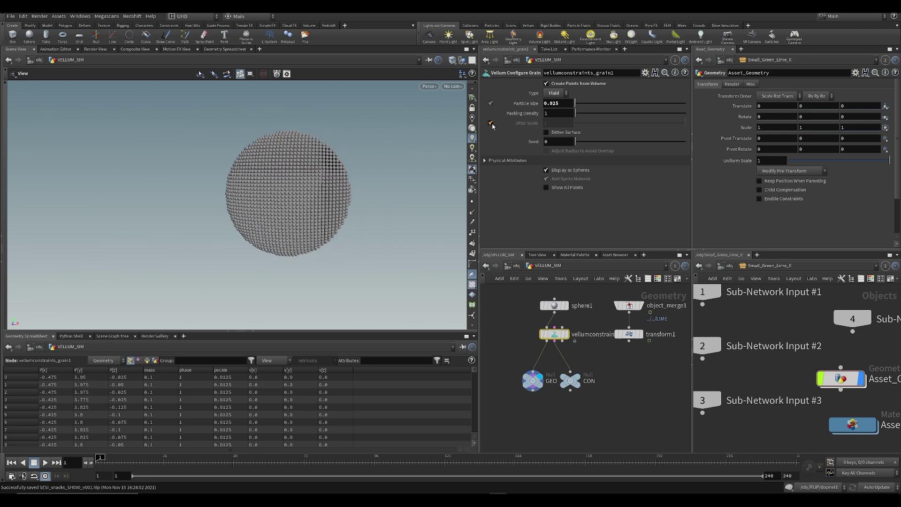
Enable Jitter Scale on the Vellum grain node, set it to 0.586 and save the scene
left_click(491, 123)
mouse_move(686, 123)
left_mouse_down()
mouse_move(582, 123)
mouse_move(697, 127)
left_mouse_up()
middle_click_drag(367, 238, 321, 219)
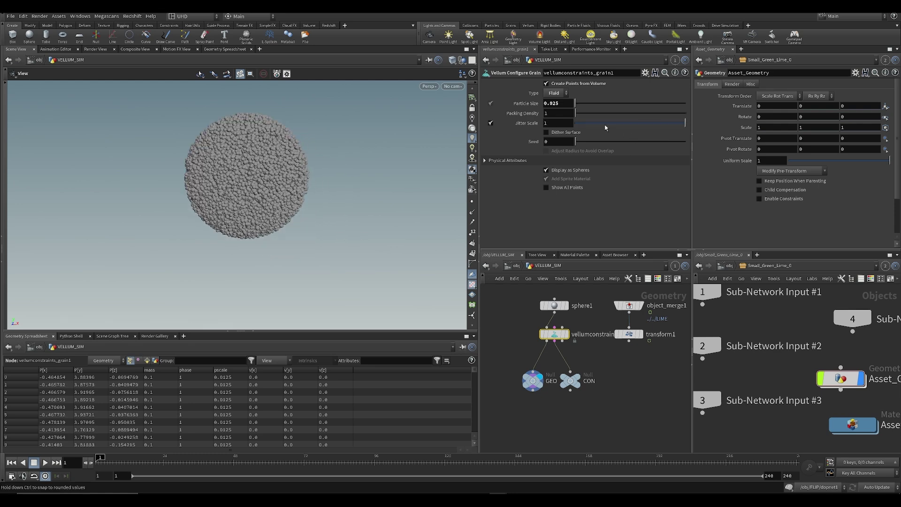
middle_click(537, 123, "ctrl")
key("ctrl+s")
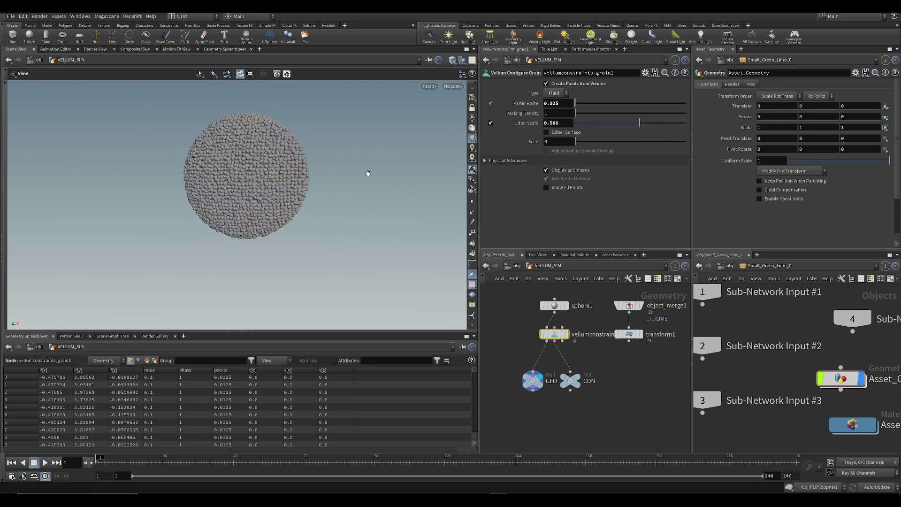
Add a Vellum Solver below the nulls and wire GEO and CON into its first two inputs
key("Tab")
type("vellum sol")
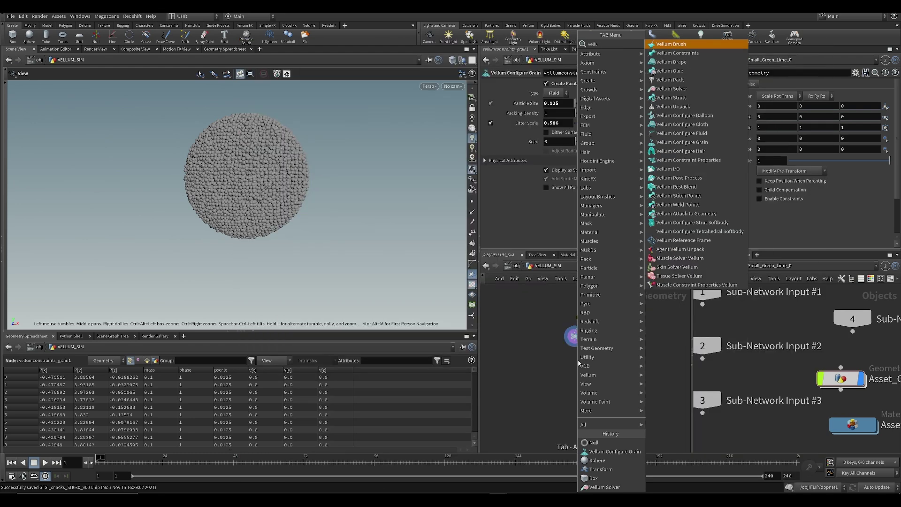
key("Return")
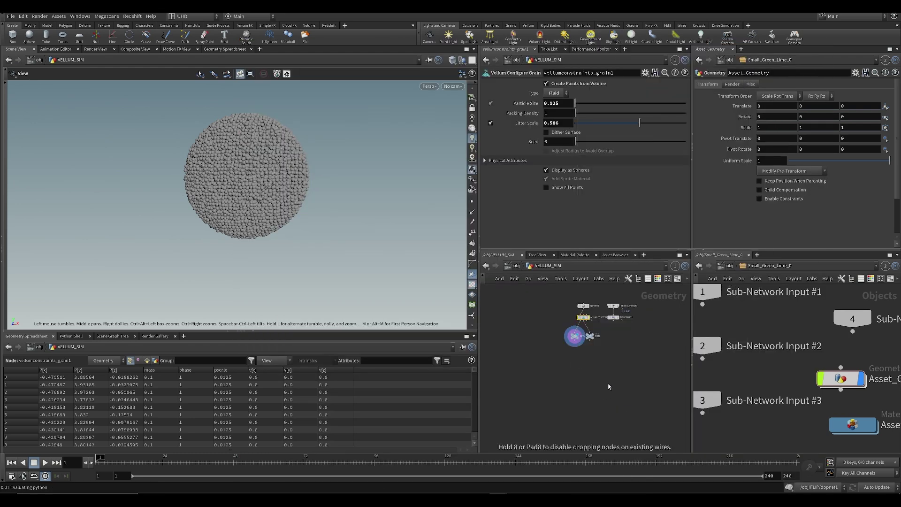
left_click(606, 390)
scroll(573, 368, "down", 1)
left_click(577, 394)
left_click(545, 316)
left_click_drag(567, 316, 582, 391)
Check the CON null's primitive and point data in the geometry spreadsheet
left_click(568, 310)
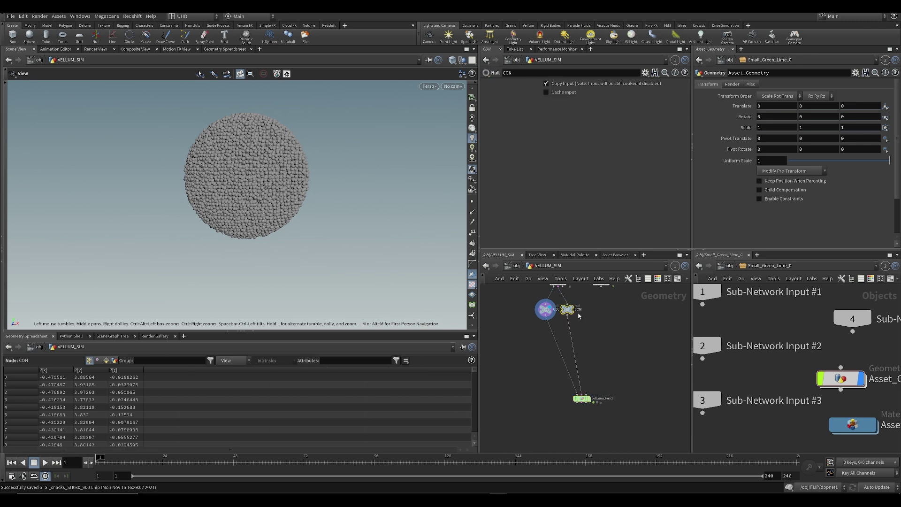
left_click(110, 361)
scroll(577, 311, "up", 3)
middle_click_drag(576, 311, 575, 364)
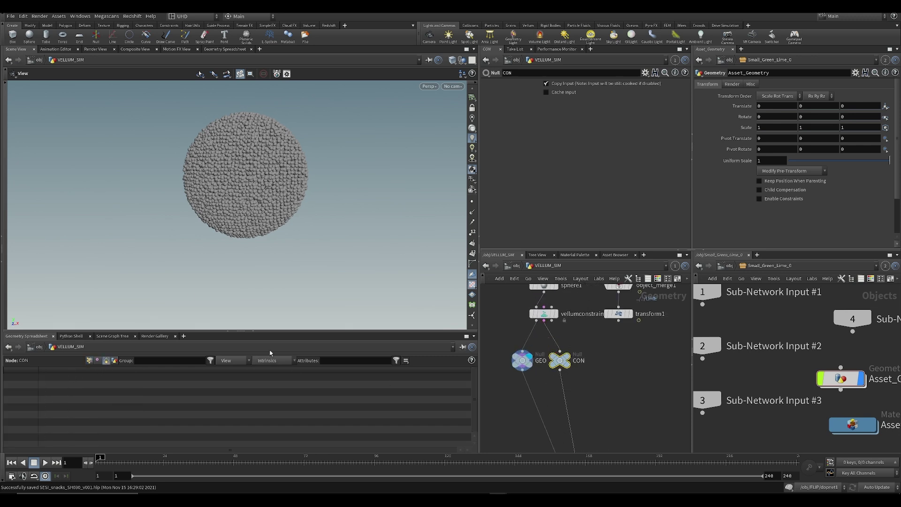
left_click(89, 361)
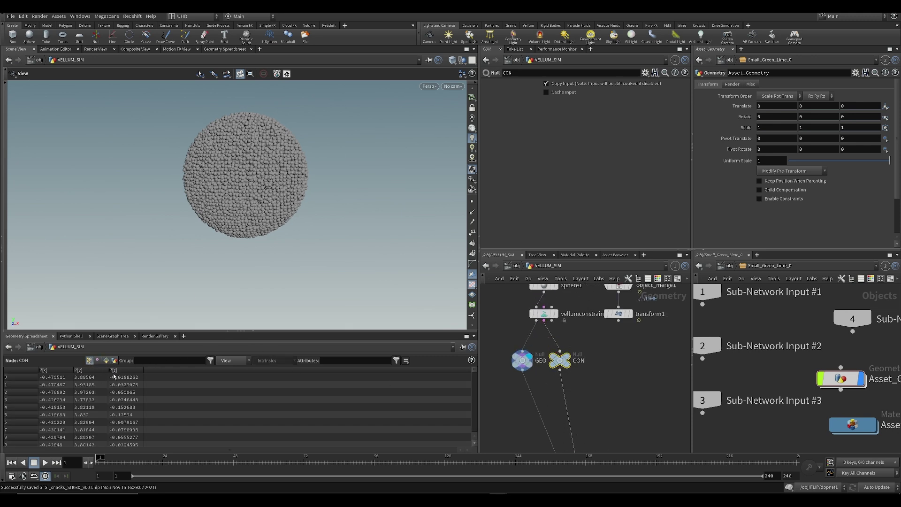
Display the Vellum Solver and wire transform1 into its Collision Geometry input
middle_click_drag(534, 403, 525, 318)
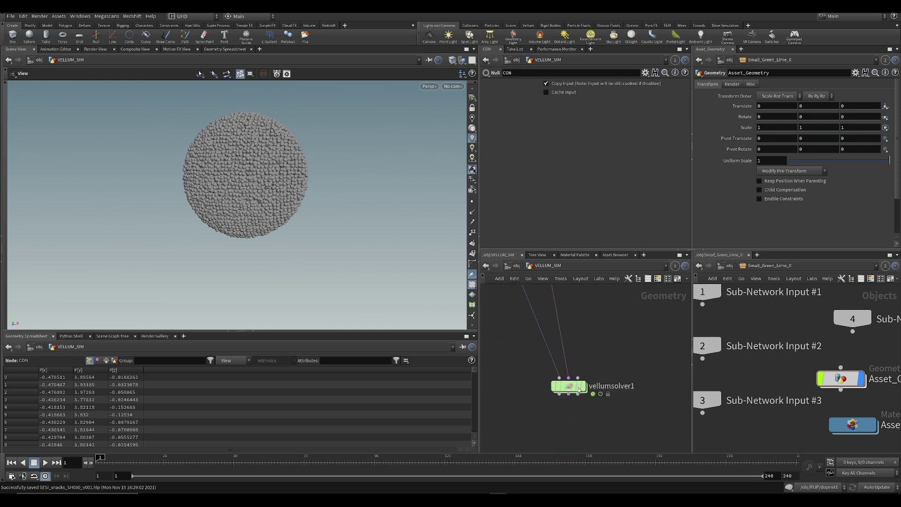
left_click(589, 368)
middle_click_drag(617, 334, 597, 392)
scroll(613, 361, "down", 3)
scroll(563, 335, "up", 3)
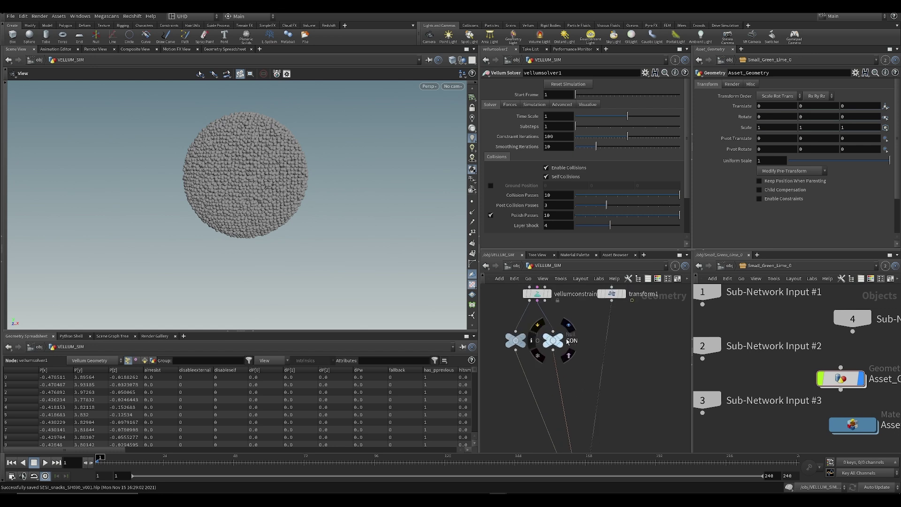
middle_click_drag(636, 404, 656, 383)
scroll(615, 358, "down", 4)
scroll(616, 365, "up", 3)
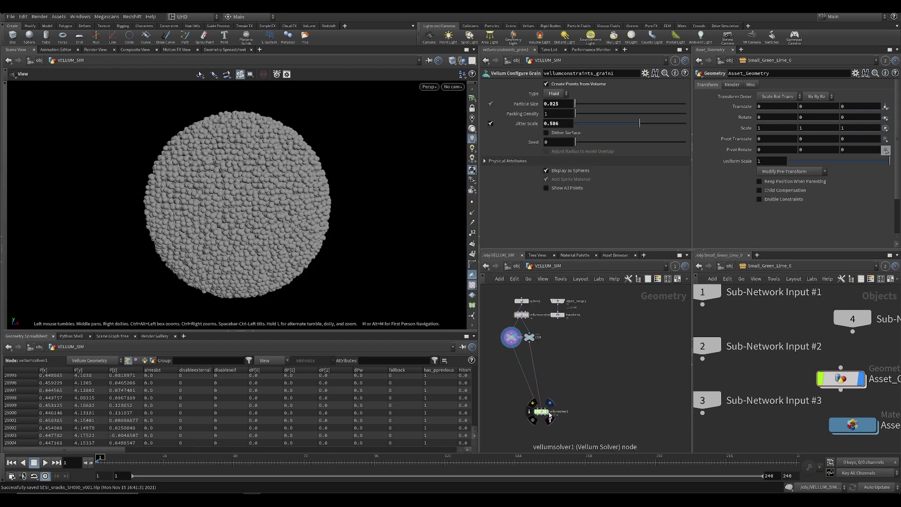
scroll(268, 213, "down", 3)
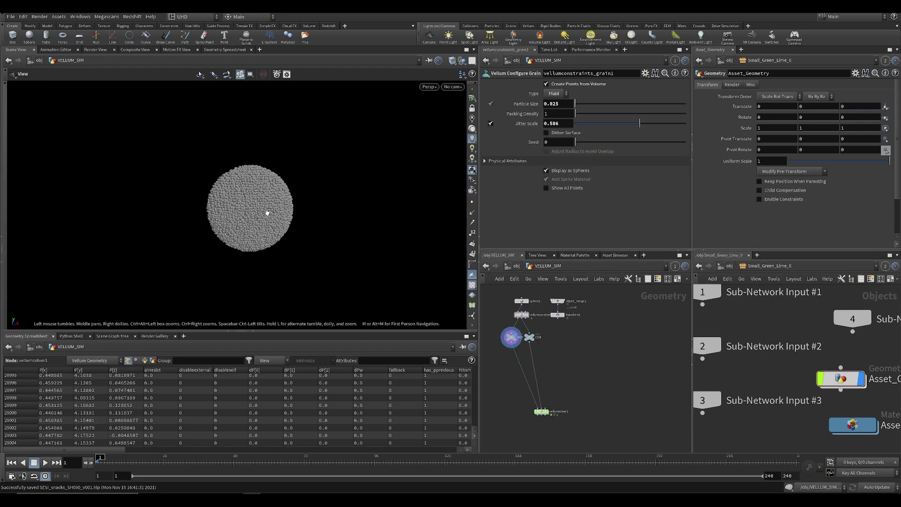
left_click(547, 412)
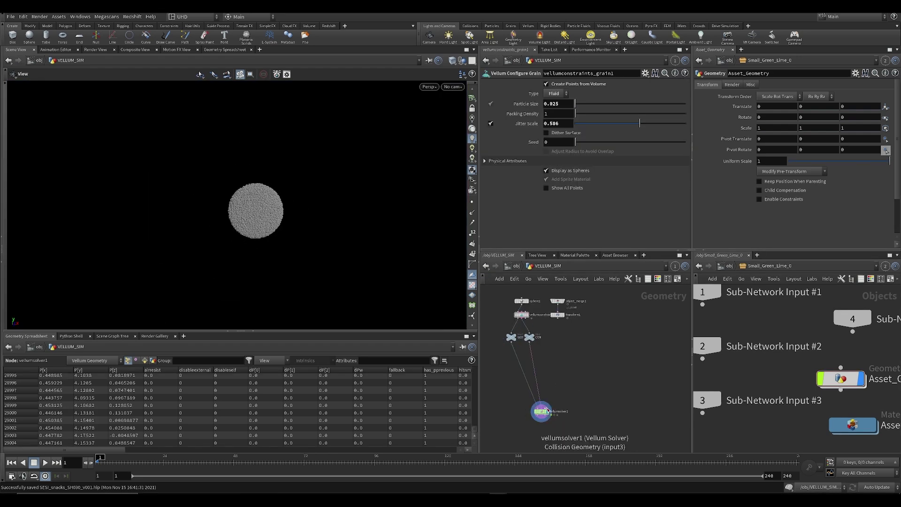
Play the fluid simulation over the lime, then return to the first frame and save the scene
key("Up")
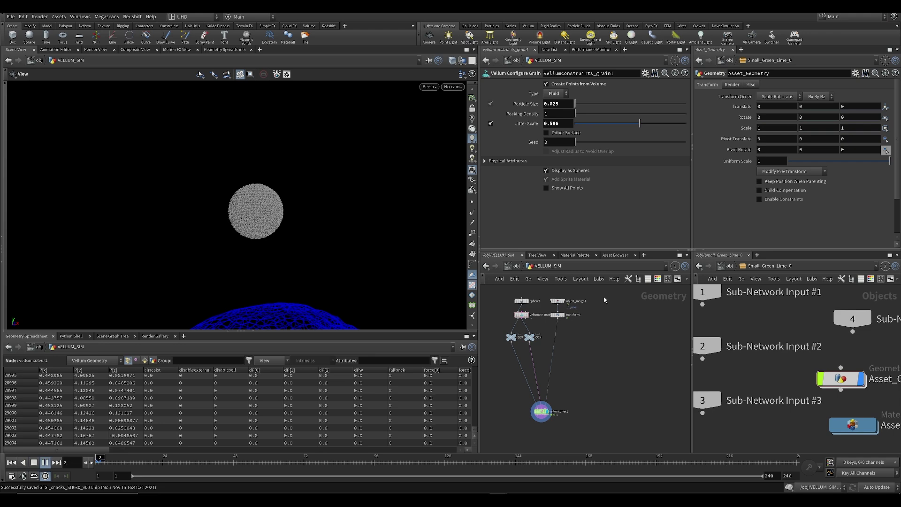
left_click_drag(353, 263, 186, 198)
key("Up")
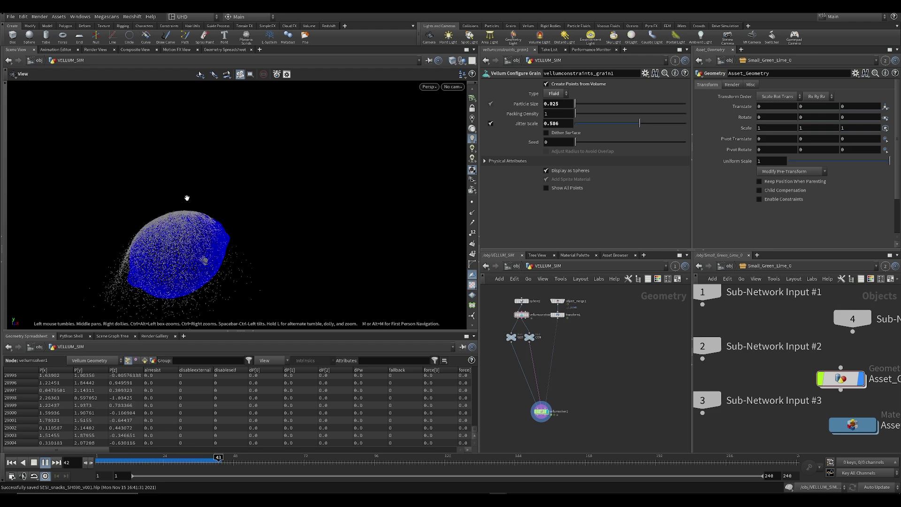
key("Up")
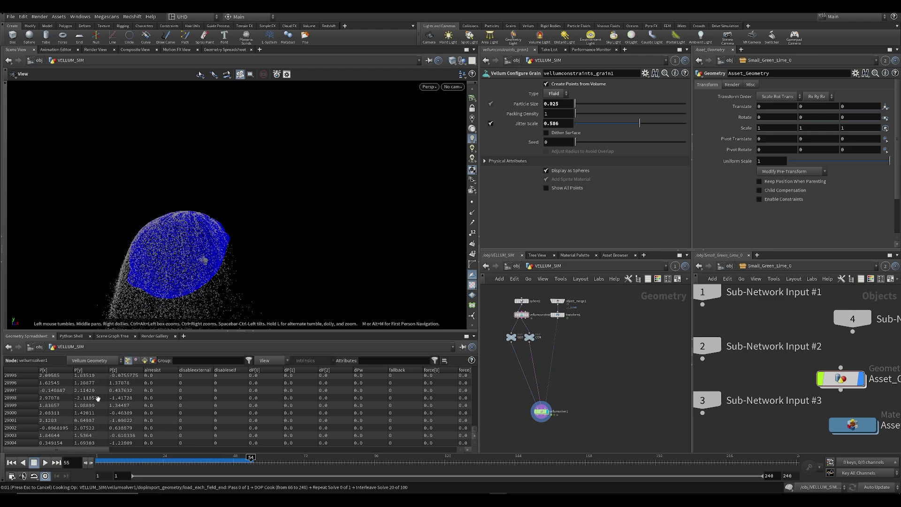
key("ctrl+Up")
scroll(201, 217, "up", 3)
key("ctrl+s")
Examine the particle sphere and the lime collider at the first frame, up close and from a distance
scroll(221, 225, "up", 5)
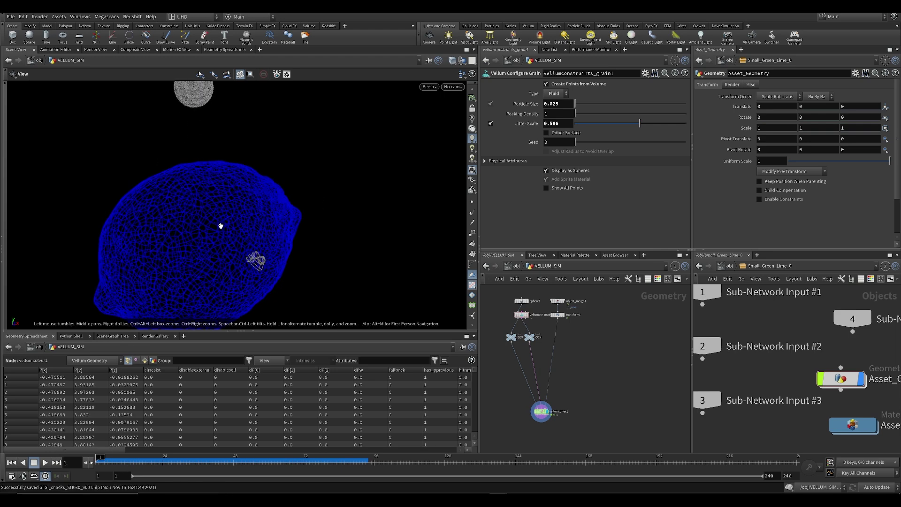
scroll(202, 186, "down", 5)
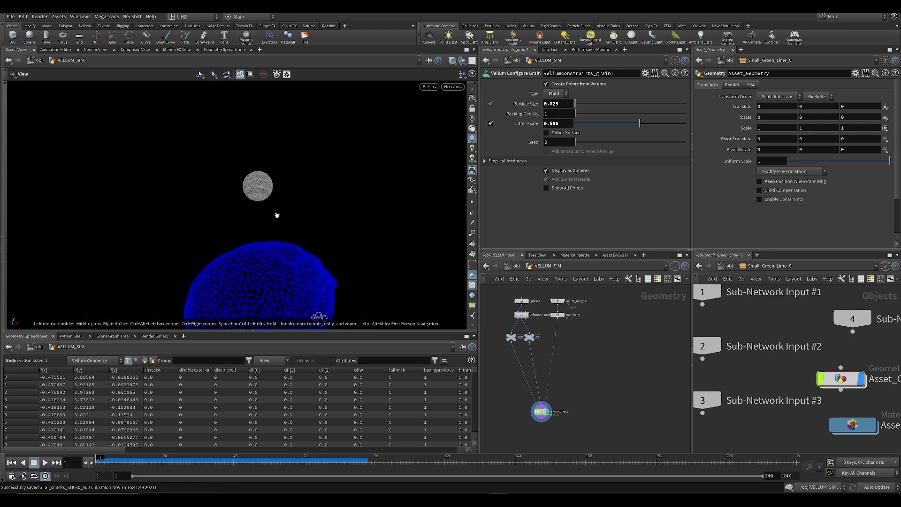
middle_click_drag(247, 220, 241, 126)
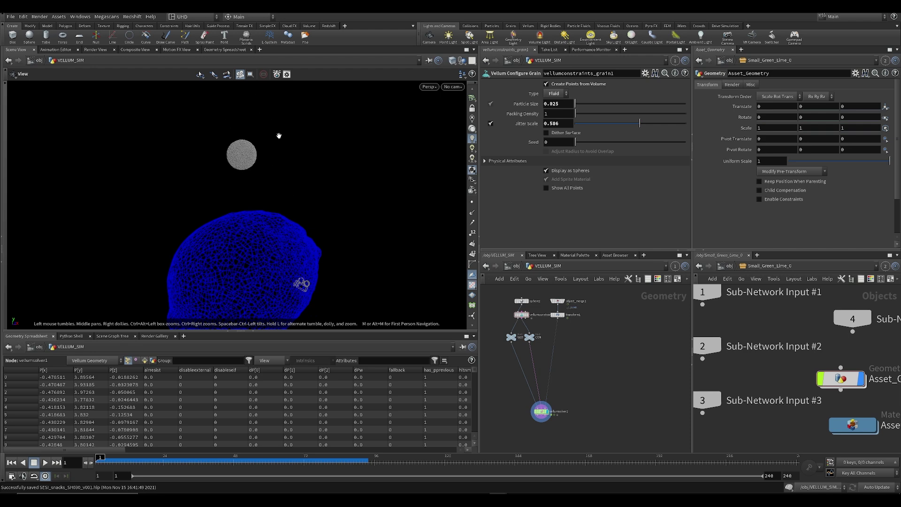
middle_click_drag(249, 167, 246, 206)
scroll(246, 160, "up", 6)
scroll(215, 146, "up", 3)
left_click_drag(265, 162, 257, 112)
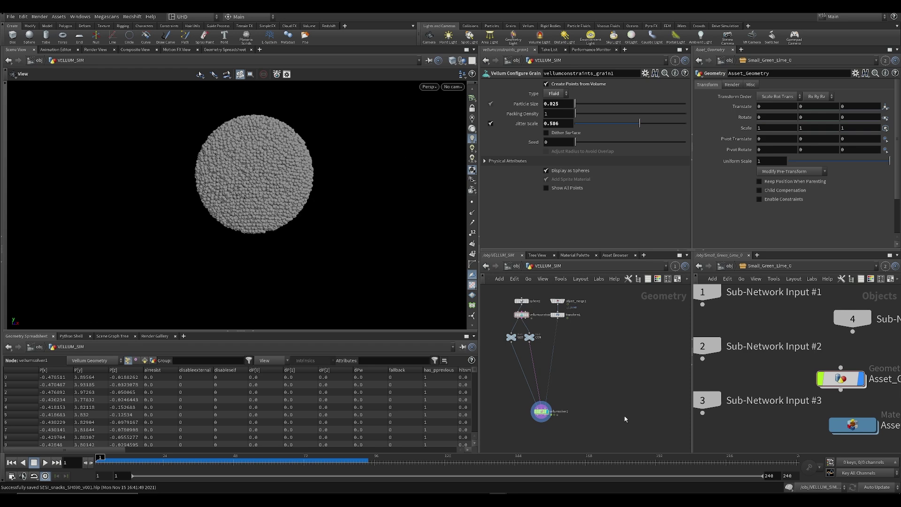
middle_click_drag(586, 408, 582, 395)
middle_click_drag(296, 252, 291, 235)
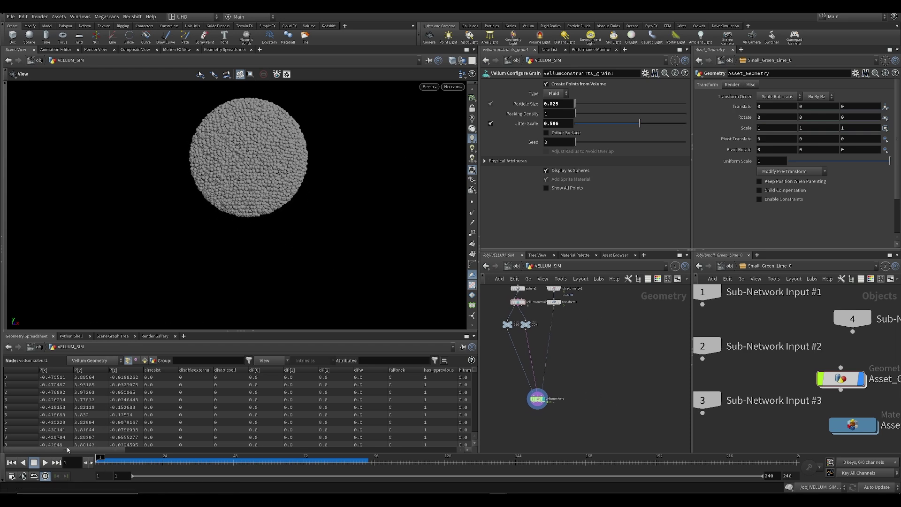
left_click_drag(97, 462, 94, 459)
left_click_drag(264, 154, 266, 166)
right_click_drag(266, 166, 269, 190)
Save the scene and set the Vellum Solver's Substeps to 5
key("ctrl+s")
left_click(538, 399)
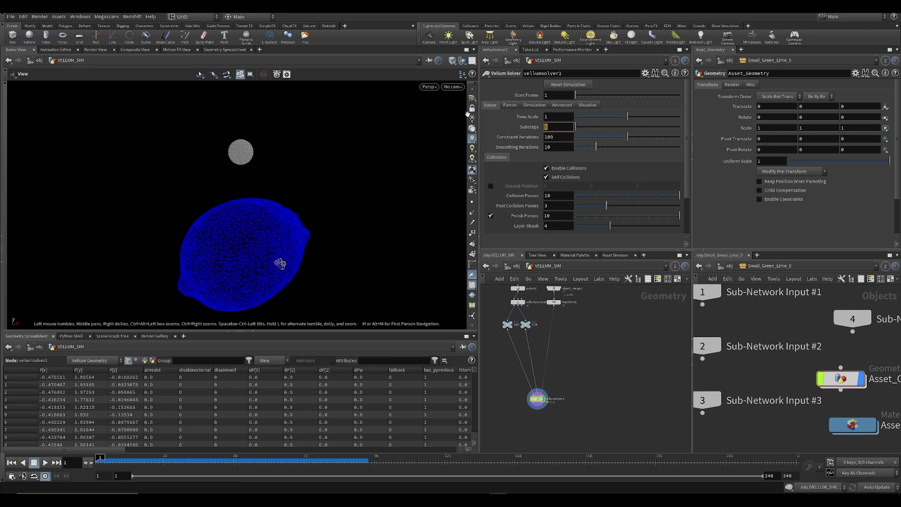
key("Return")
Replay the simulation with the new substeps, return to the first frame and save the scene
key("Up")
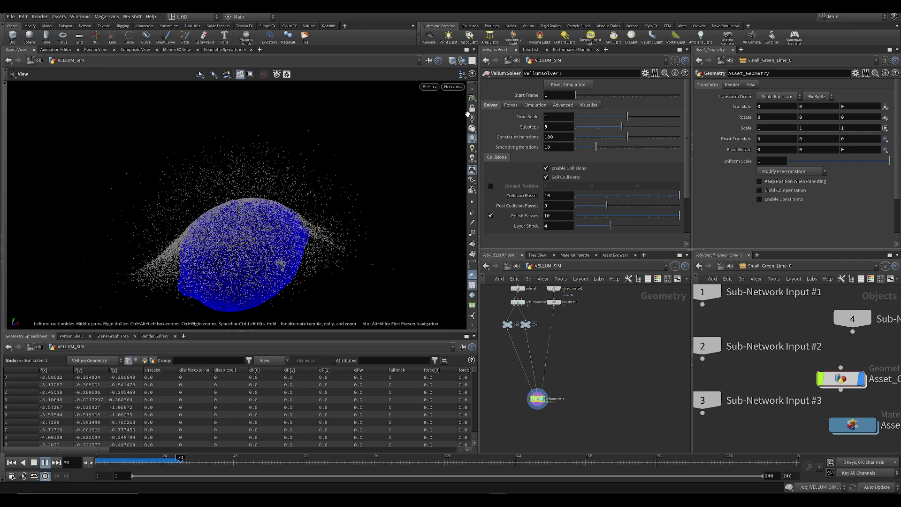
key("Escape")
key("ctrl+Up")
key("ctrl+s")
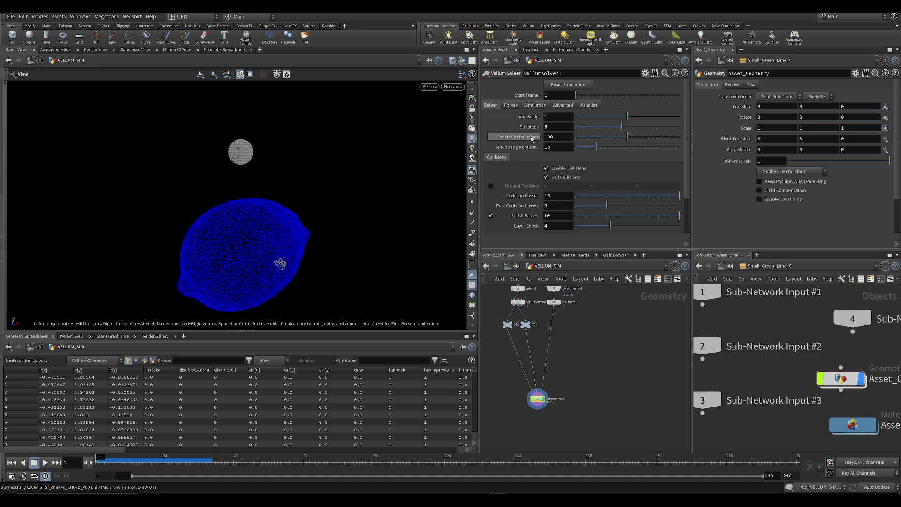
Display the CON null and examine its point data in the geometry spreadsheet
scroll(542, 298, "up", 5)
middle_click_drag(541, 298, 531, 380)
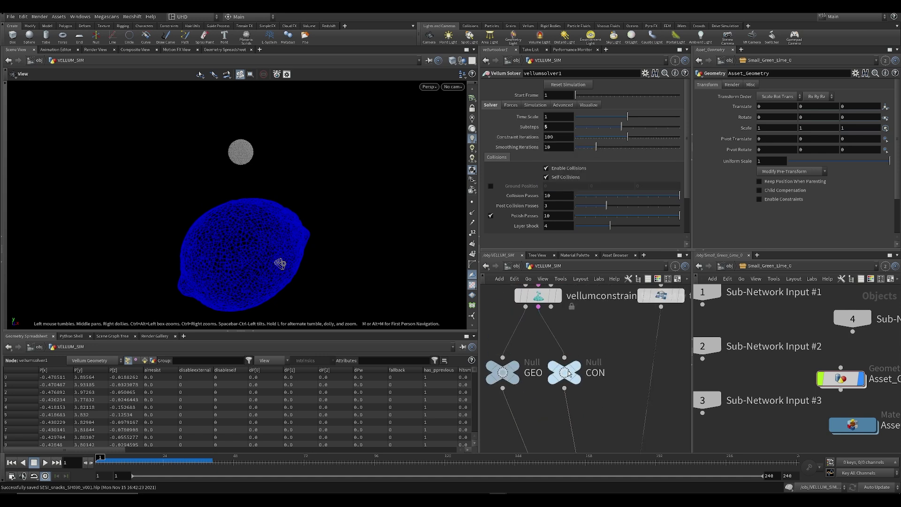
left_click(570, 374)
left_click(567, 376)
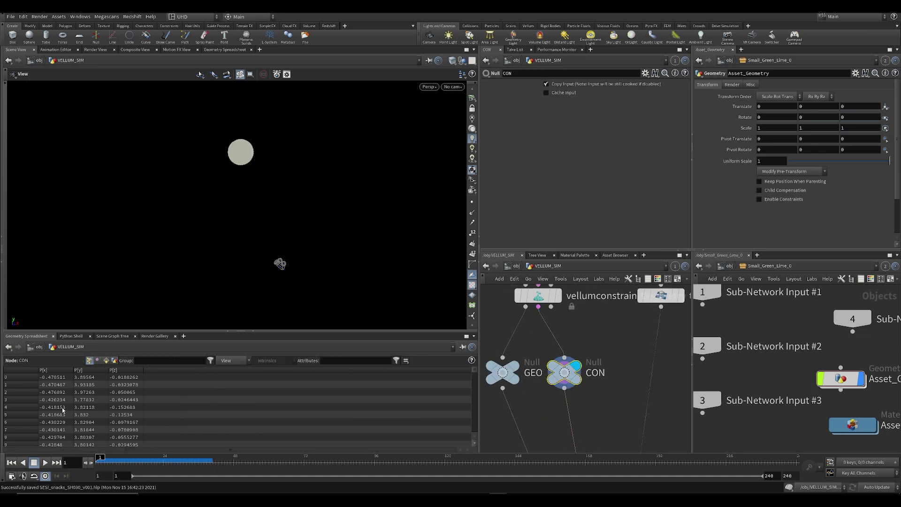
Display the Vellum Solver, set its Constraint Iterations to 20 and save the scene
left_click(110, 360)
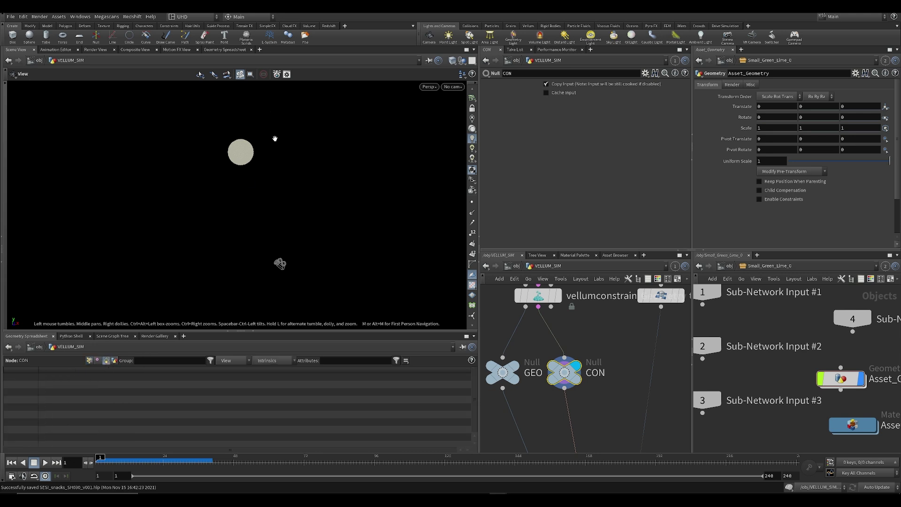
scroll(498, 400, "down", 5)
left_click(523, 376)
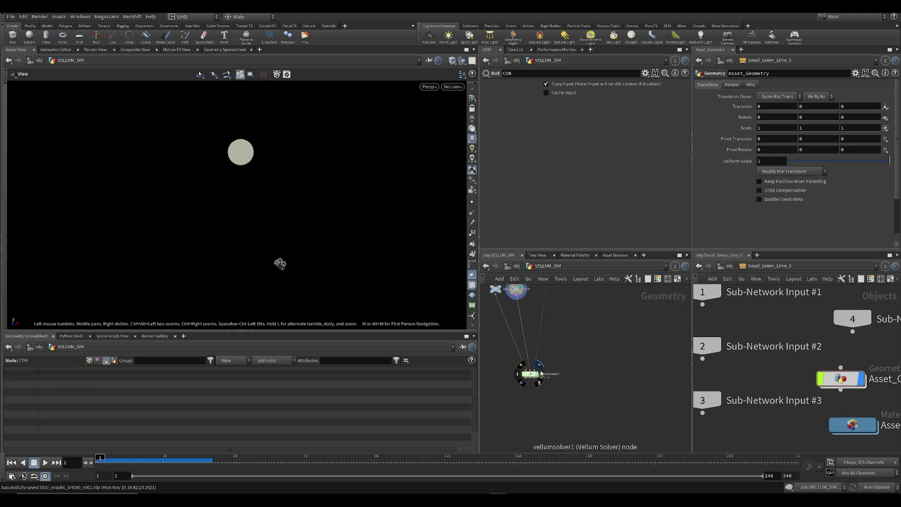
left_click(530, 375)
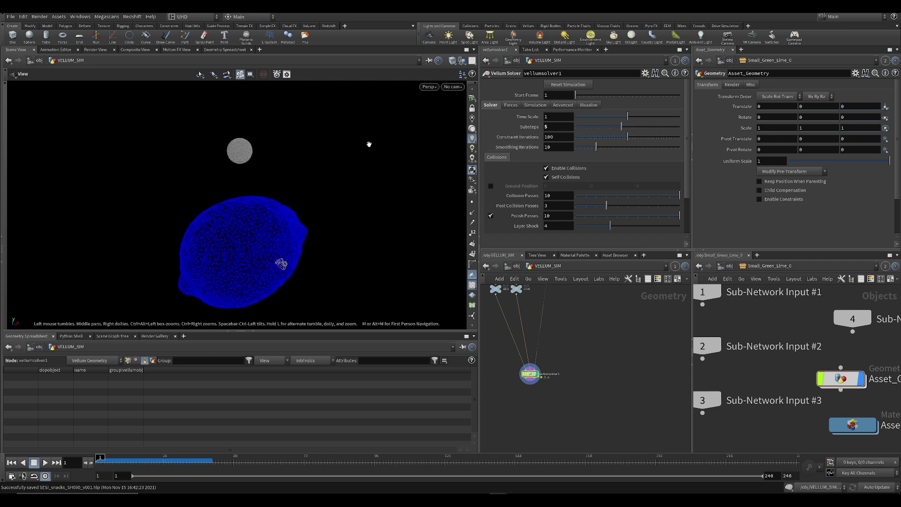
left_click(551, 137)
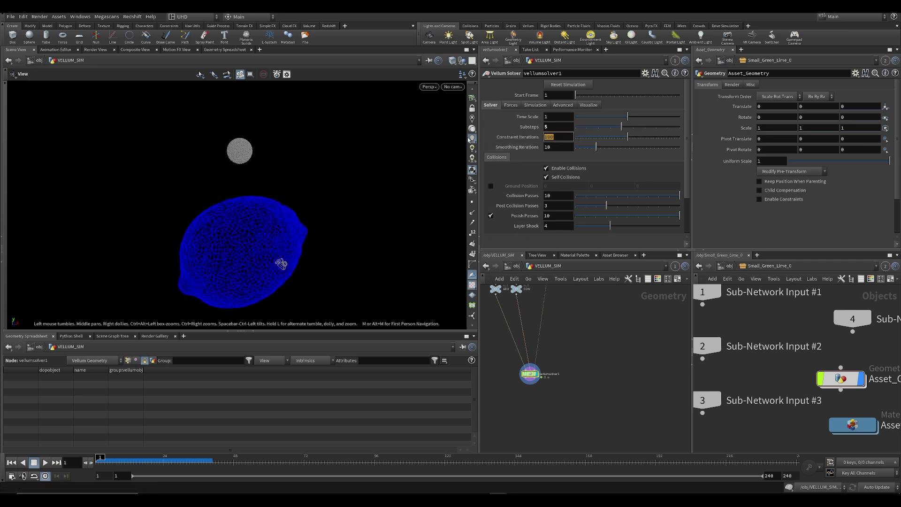
type("20")
key("Return")
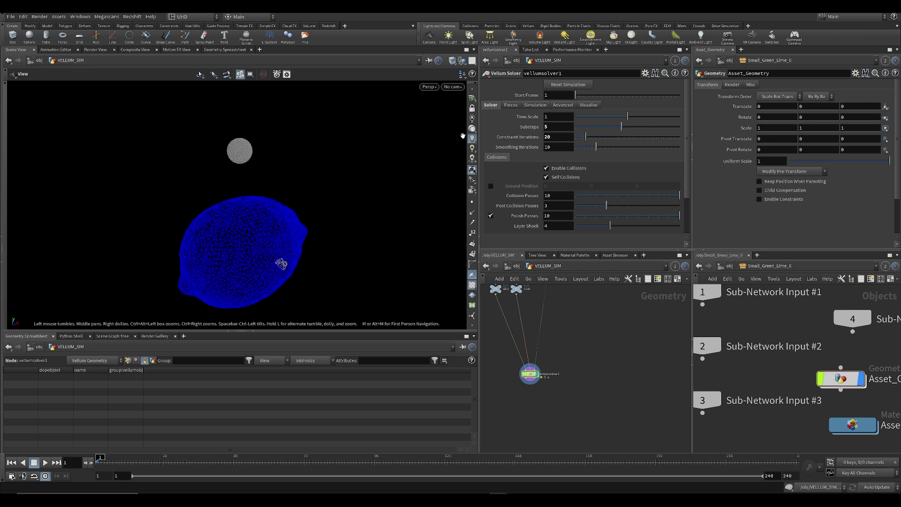
key("ctrl+s")
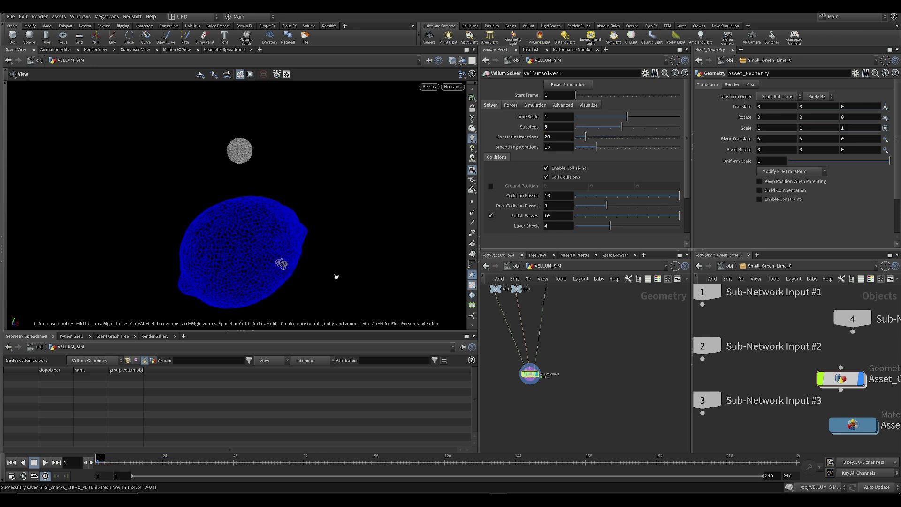
Display the CON null and examine its points up close and from a distance
middle_click_drag(583, 295, 641, 379)
scroll(557, 365, "up", 4)
scroll(237, 117, "up", 10)
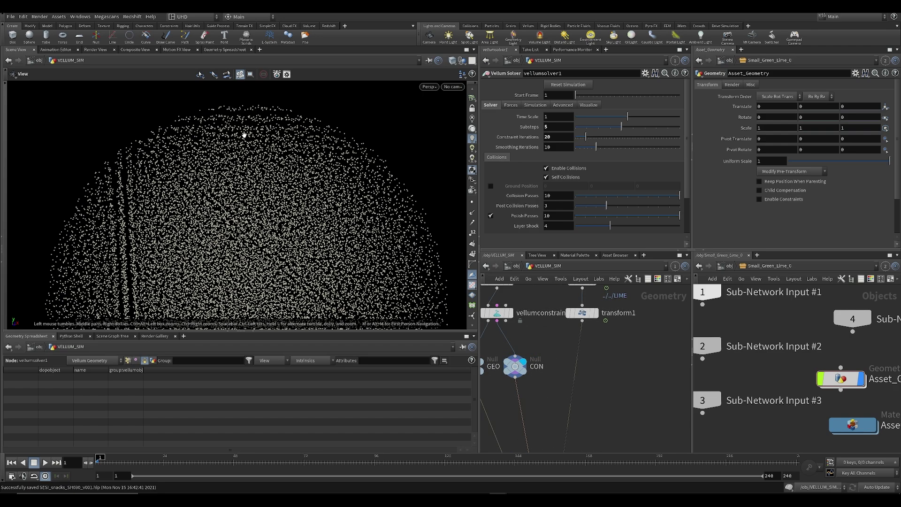
scroll(281, 235, "down", 15)
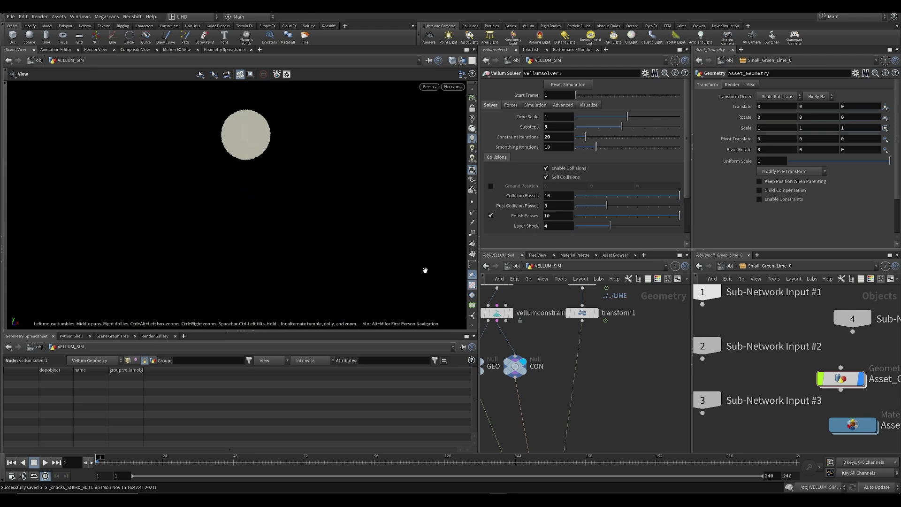
scroll(582, 329, "down", 3)
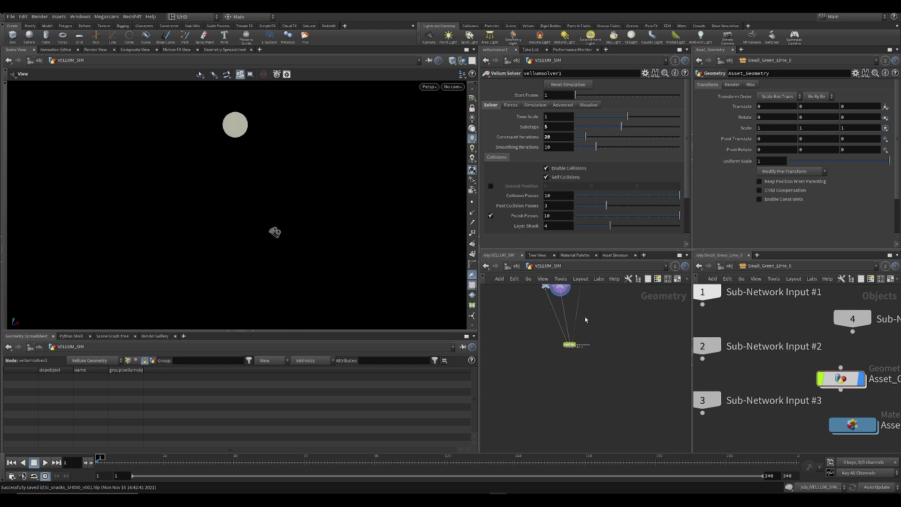
Display the Vellum Solver, play the simulation with the new iterations, return to the first frame and save the scene
left_click(578, 342)
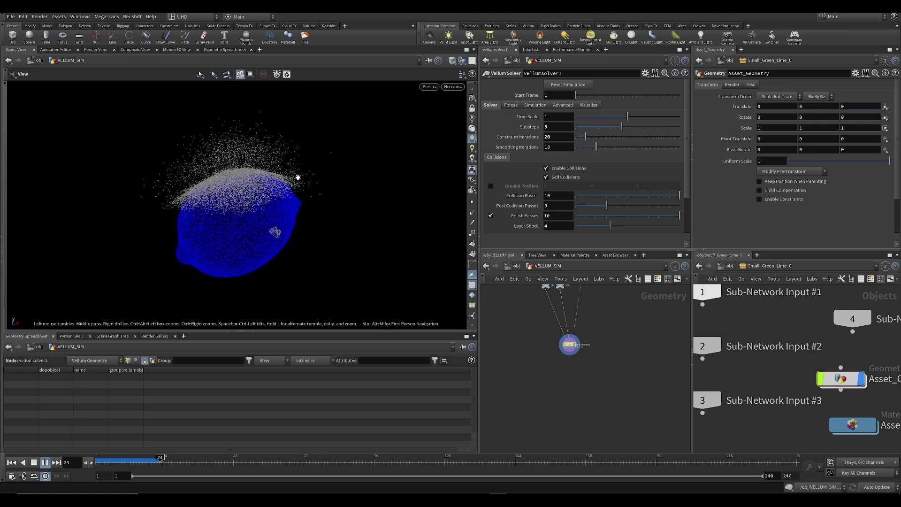
key("ctrl+Up")
key("ctrl+s")
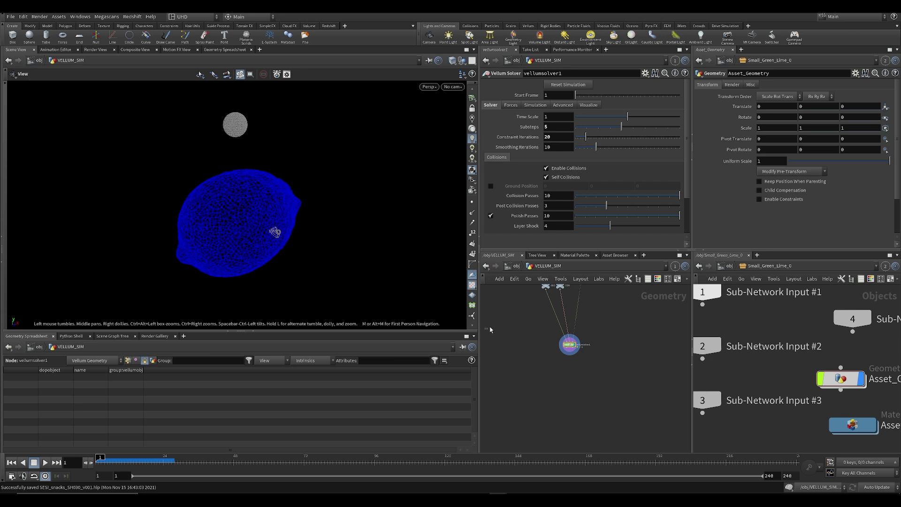
Expand the Physical Attributes of the Vellum Configure Grain node and look through its fluid options
middle_click_drag(522, 320, 518, 379)
scroll(538, 333, "up", 4)
left_click(559, 324)
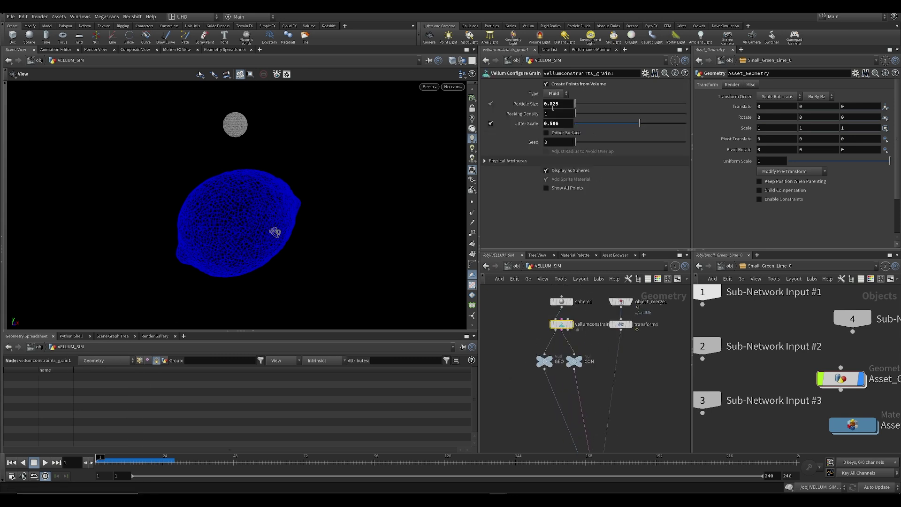
left_click(485, 160)
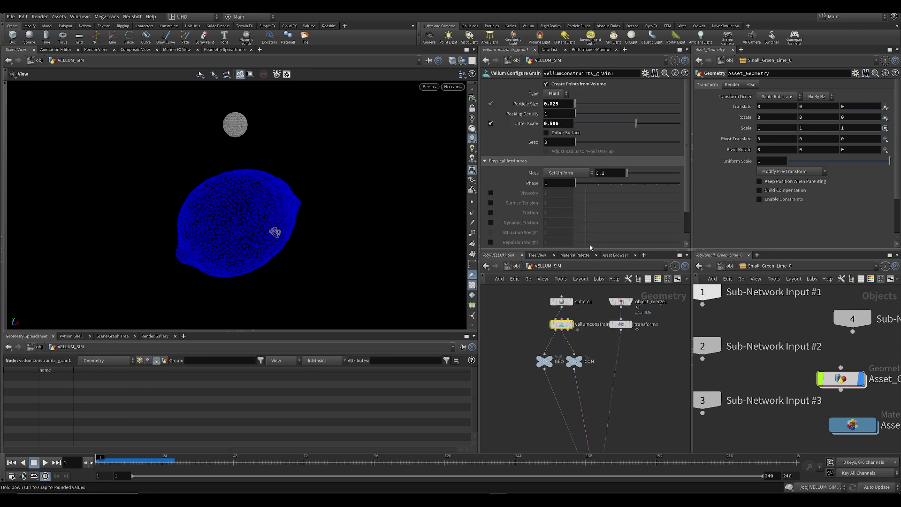
scroll(581, 234, "down", 2)
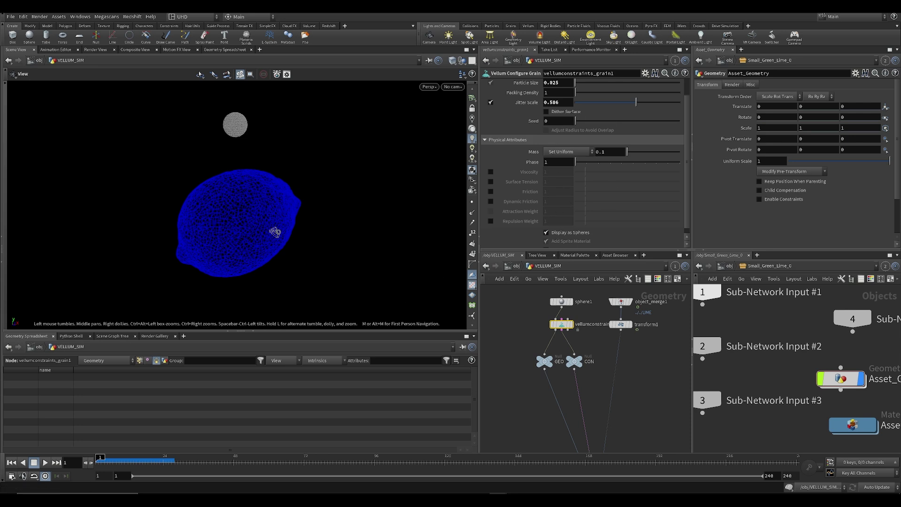
middle_click_drag(554, 410, 515, 340)
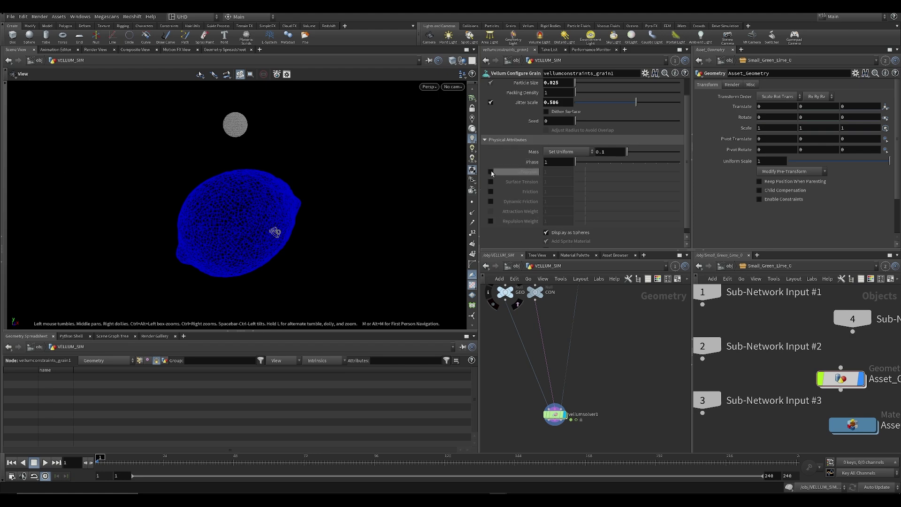
Examine the particle sphere above the lime up close and from a different angle
key("g")
left_click_drag(392, 155, 285, 182)
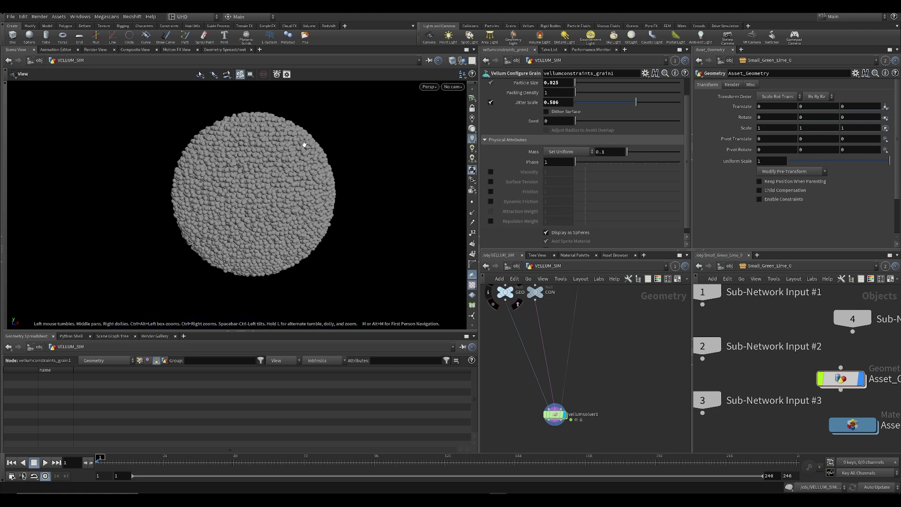
scroll(234, 192, "down", 5)
left_click_drag(245, 218, 275, 193)
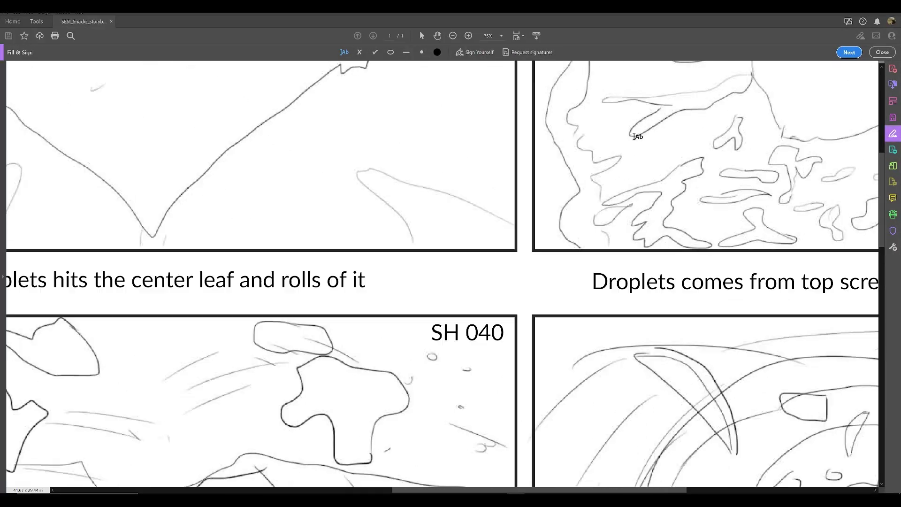
Switch to the storyboard PDF in Acrobat and look over the shot sketches and captions
scroll(612, 157, "up", 5, "ctrl")
scroll(612, 157, "down", 5, "ctrl")
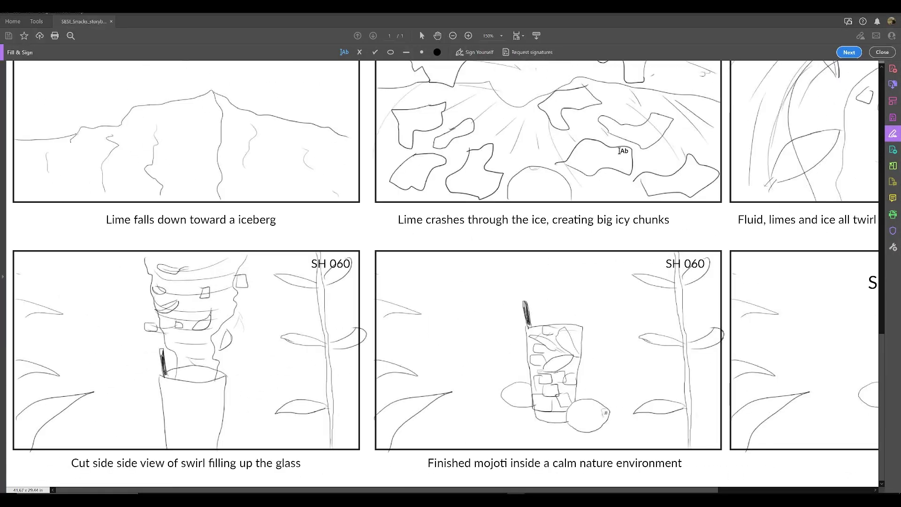
scroll(626, 202, "up", 3)
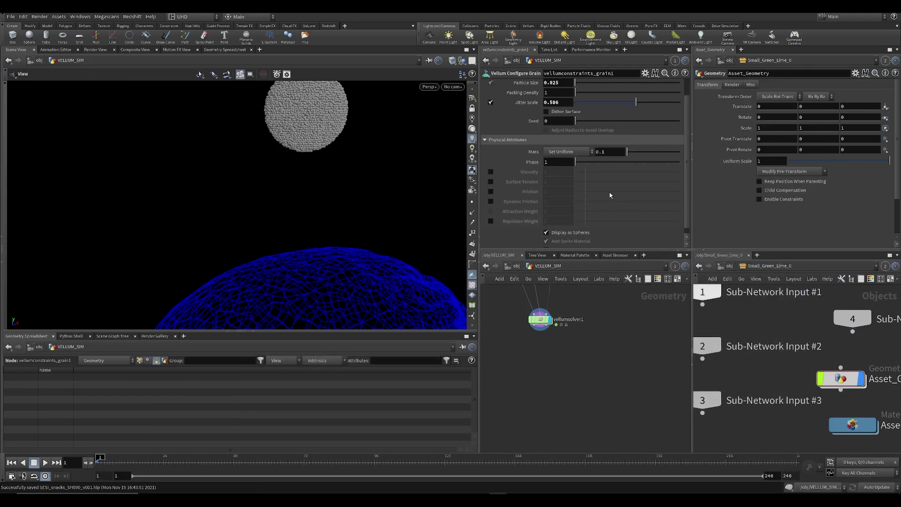
Back in Houdini, enable Repulsion Weight in the Physical Attributes of the Vellum Configure Grain node
scroll(537, 392, "down", 3)
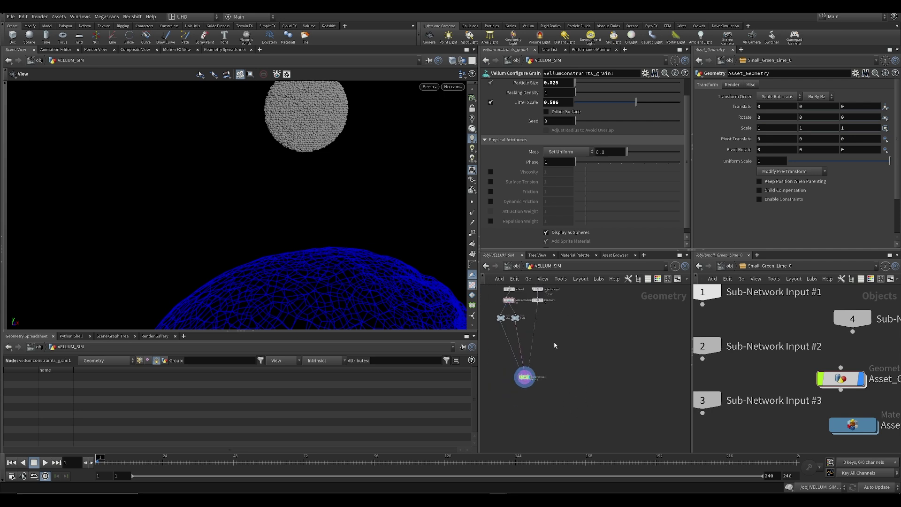
scroll(537, 364, "up", 3)
scroll(550, 347, "down", 2)
middle_click_drag(550, 348, 551, 284)
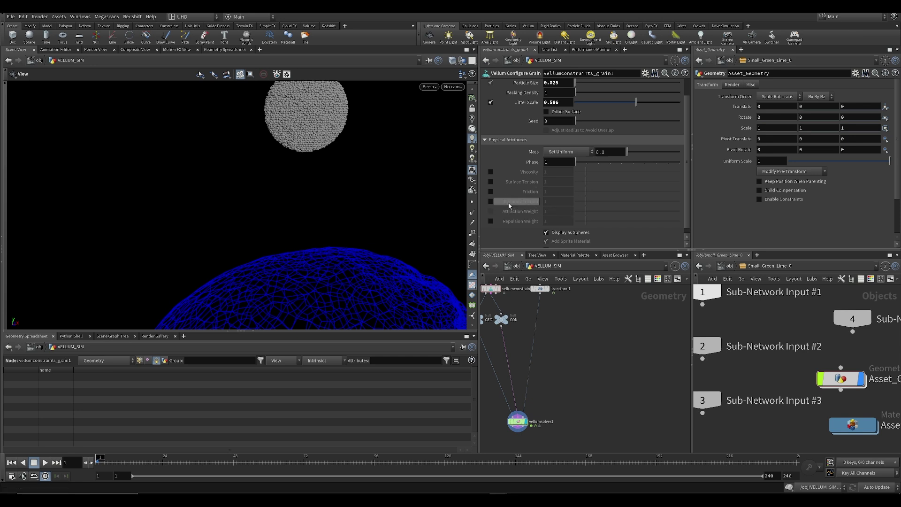
scroll(523, 205, "up", 1)
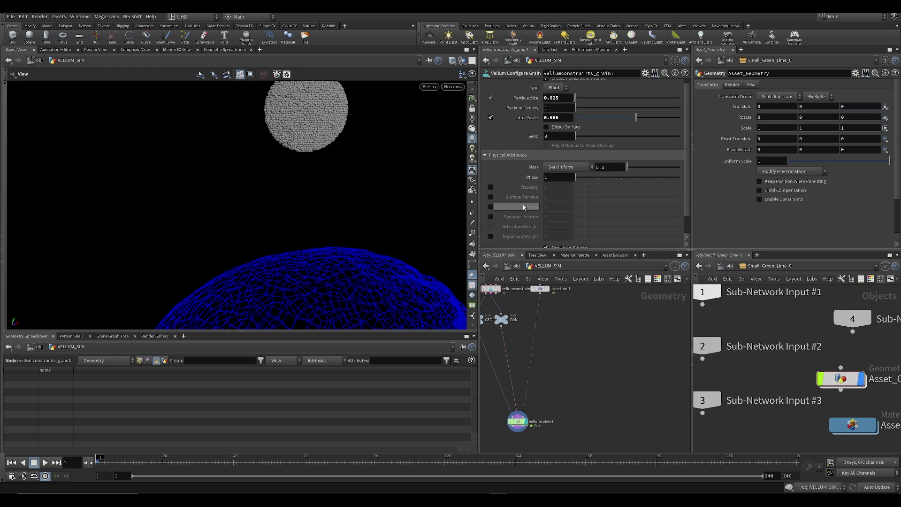
scroll(493, 227, "down", 2)
left_click(490, 215)
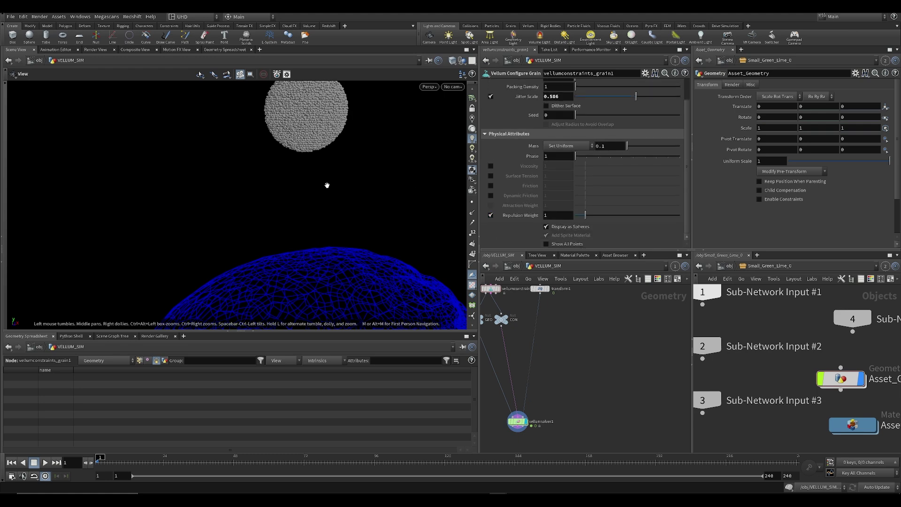
Set the Repulsion Weight to 10 and play the simulation to test its effect on the splash
scroll(307, 195, "down", 5)
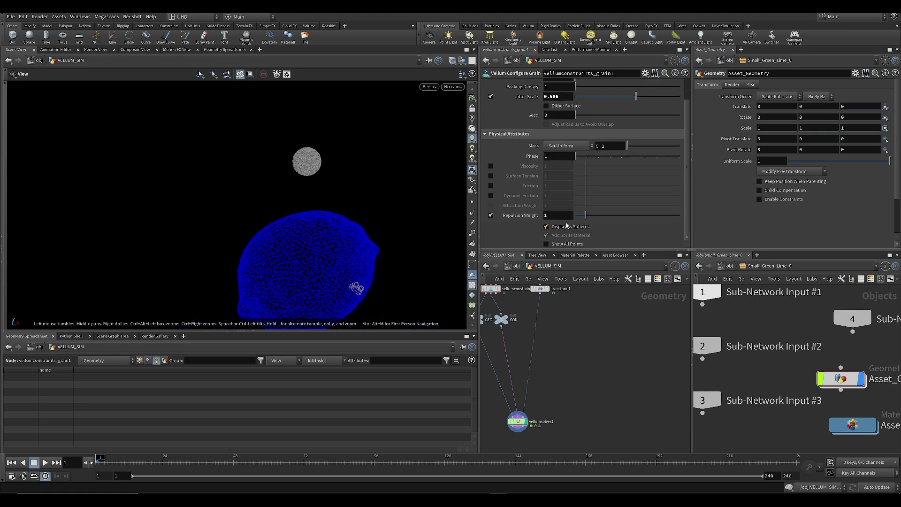
middle_click_drag(263, 231, 236, 218)
key("Up")
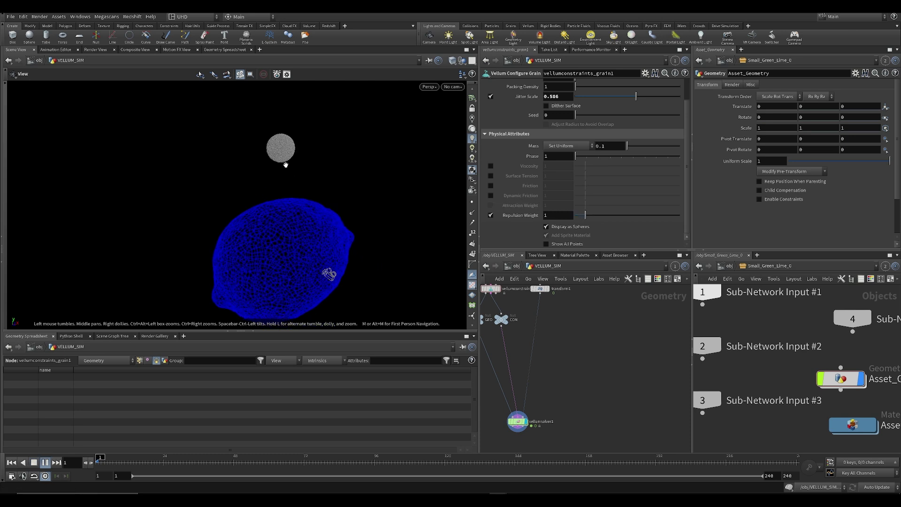
left_click_drag(586, 215, 680, 220)
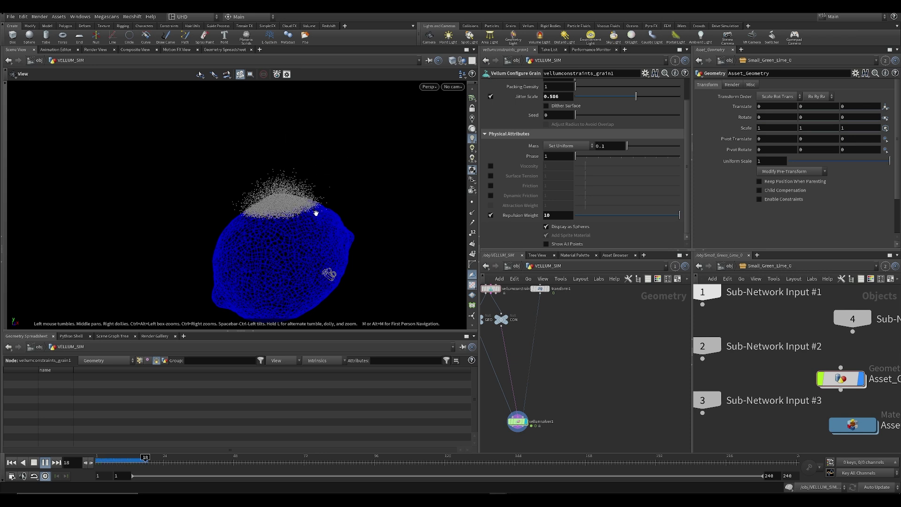
key("Escape")
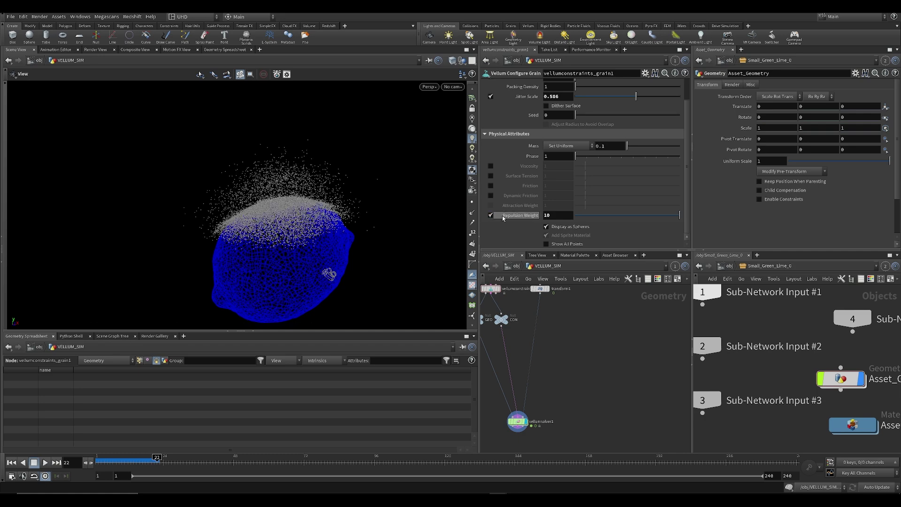
Return to the first frame and undo the Repulsion Weight change, leaving the attribute enabled
key("ctrl+Up")
key("ctrl+z")
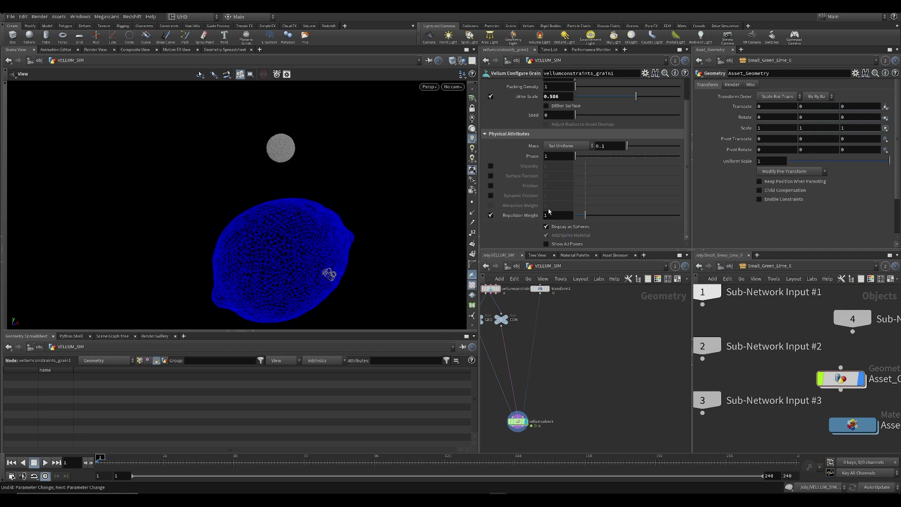
left_click(491, 214)
left_click(491, 215)
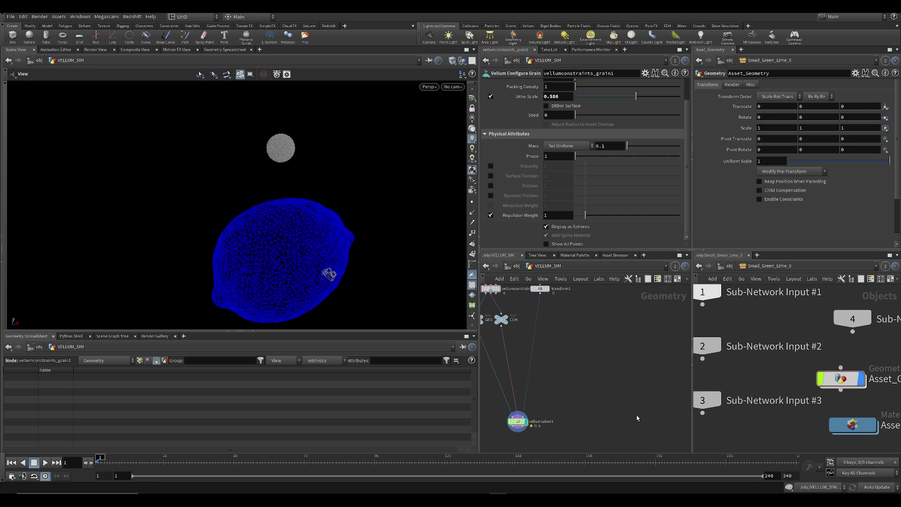
Enable Viscosity on the Vellum Configure Grain node, play the simulation and return to the first frame
scroll(281, 186, "up", 2)
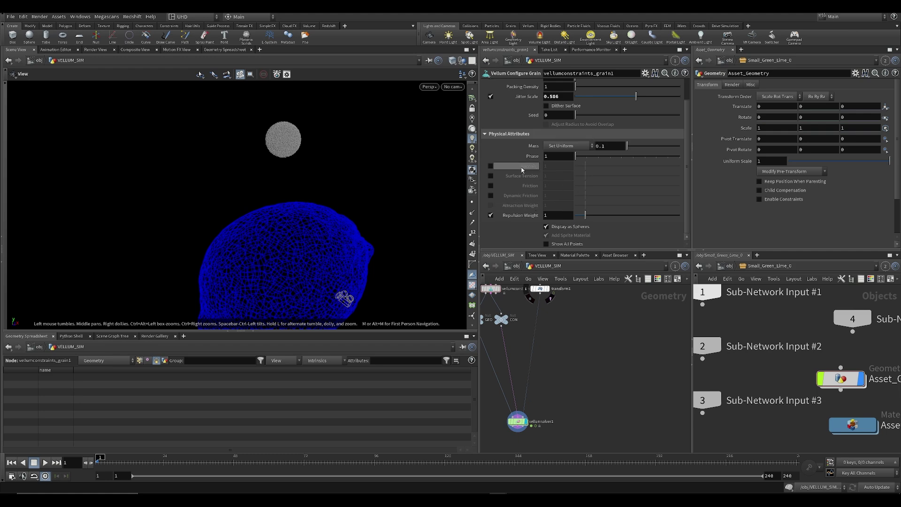
left_click(491, 166)
left_click_drag(257, 201, 257, 183)
key("Up")
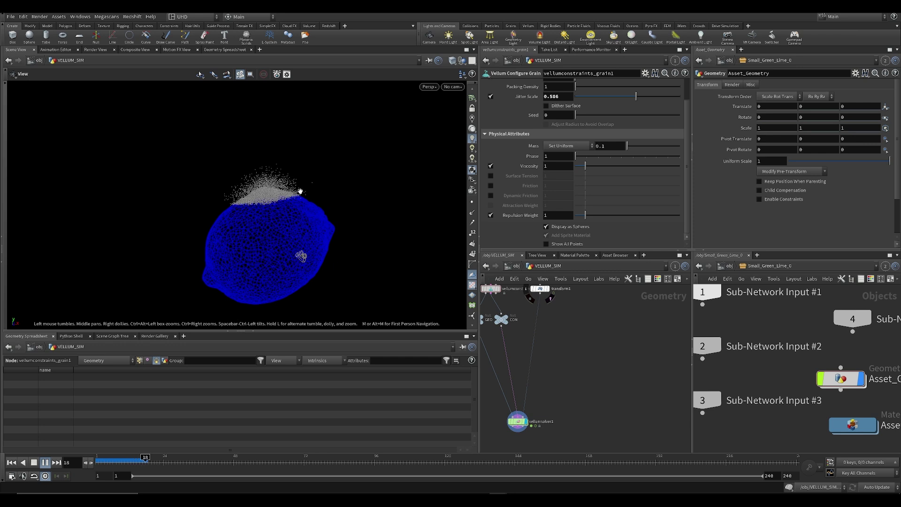
key("Up")
key("ctrl+Up")
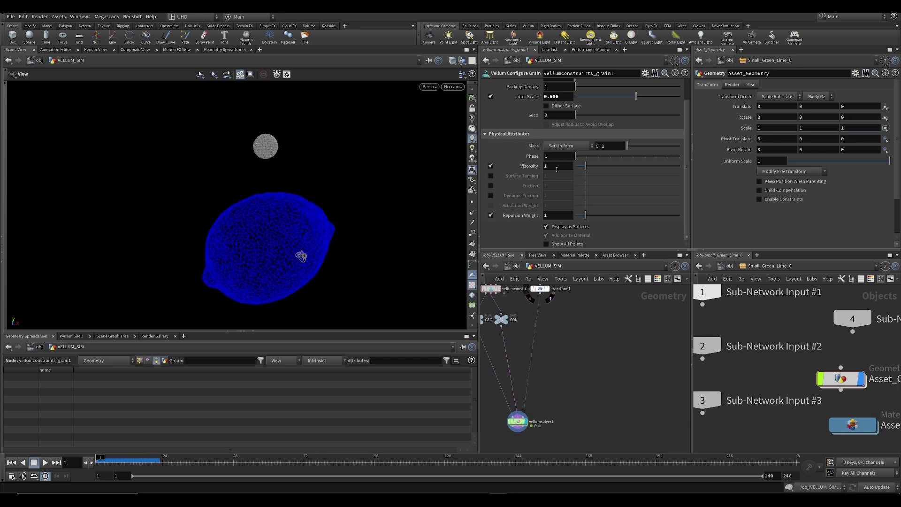
Set the Viscosity to 100, play the simulation, return to the first frame and save the scene
type("0")
key("Return")
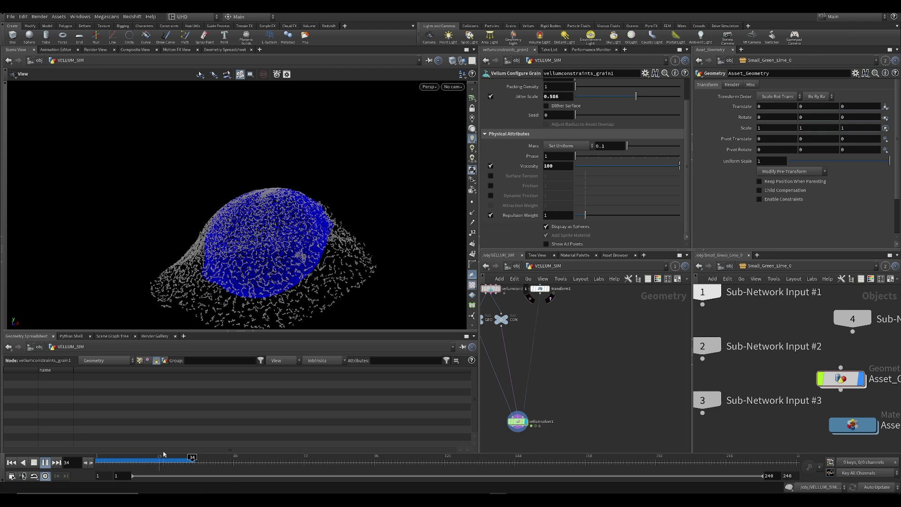
left_click(11, 462)
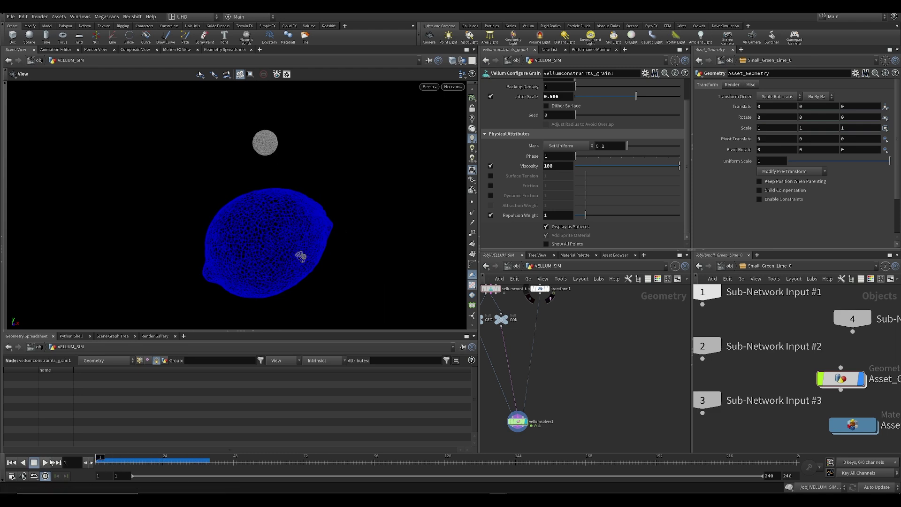
key("ctrl+s")
Set the Viscosity to 1000, play the simulation, return to the first frame and save the scene
left_click(560, 166)
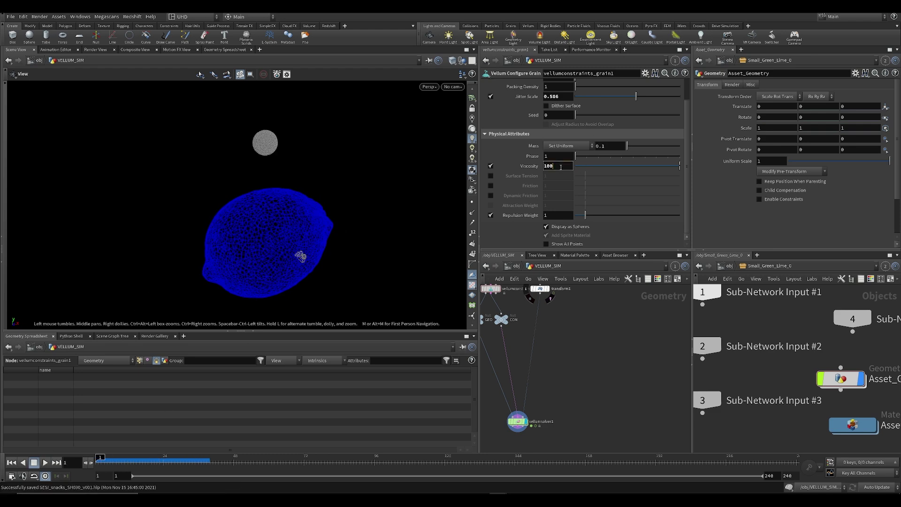
type("1000")
key("Return")
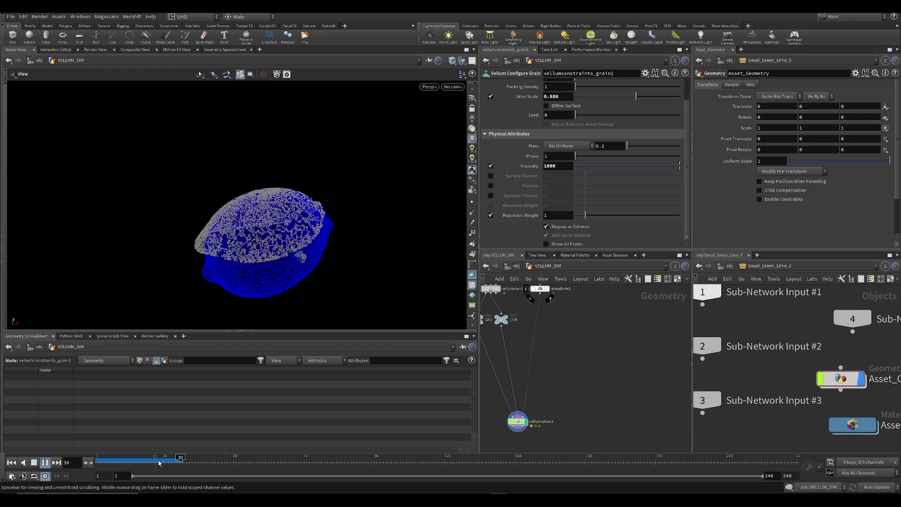
left_click(34, 463)
key("ctrl+s")
scroll(294, 155, "up", 5)
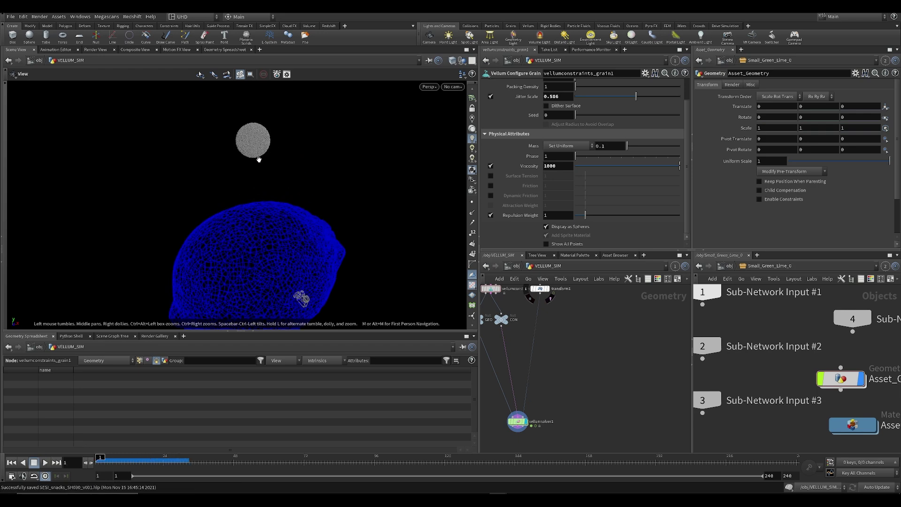
scroll(261, 241, "down", 3)
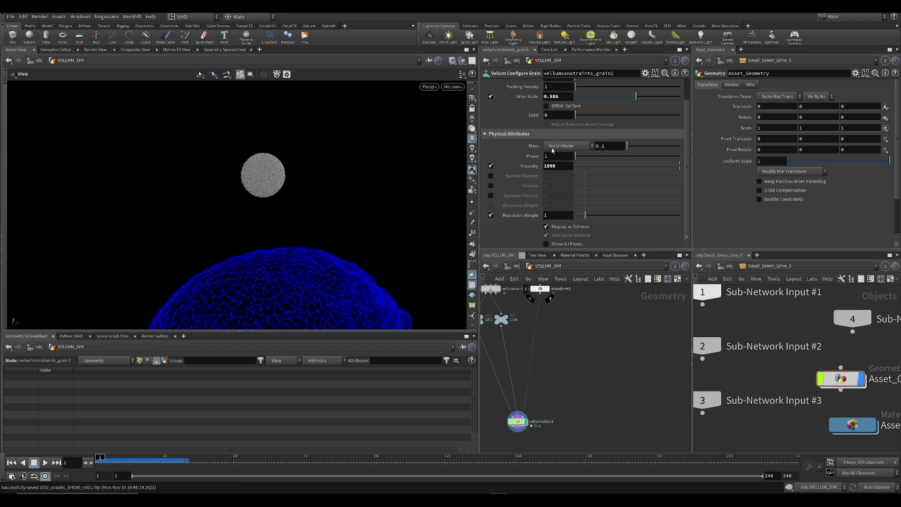
Set the Mass mode of the Vellum Configure Grain node to Calculate Uniform and save the scene
left_click(591, 147)
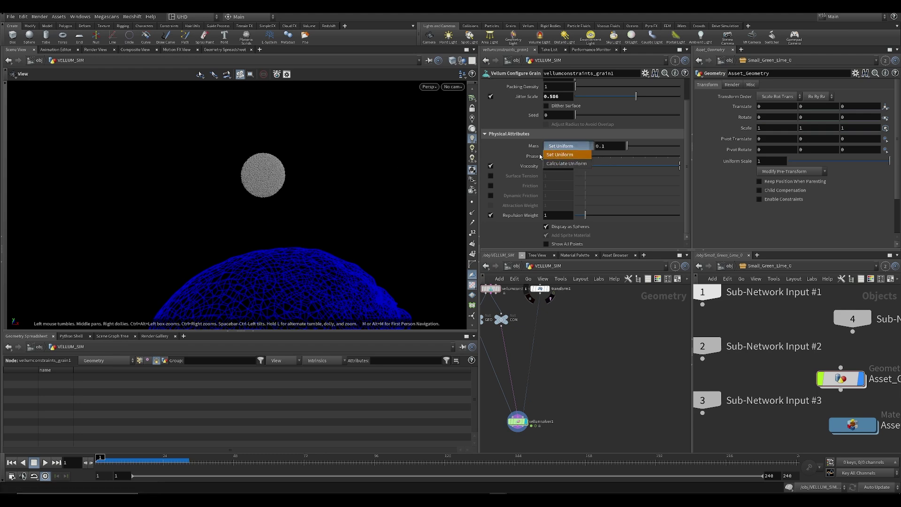
left_click(563, 164)
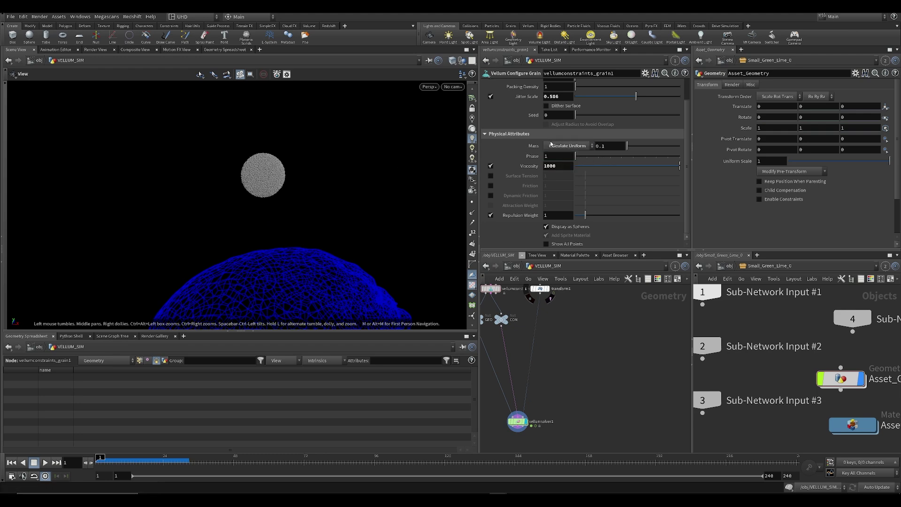
scroll(327, 191, "down", 2)
middle_click_drag(326, 191, 353, 163)
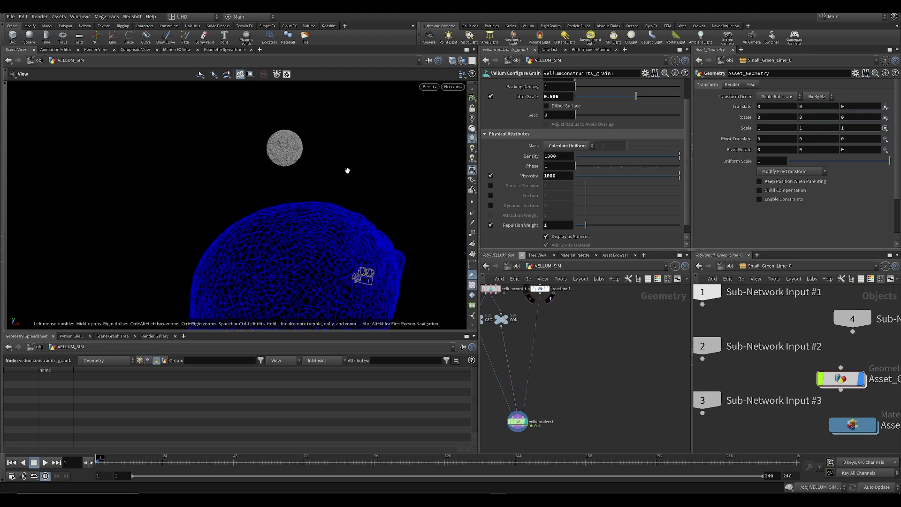
middle_click_drag(300, 239, 299, 224)
key("ctrl+s")
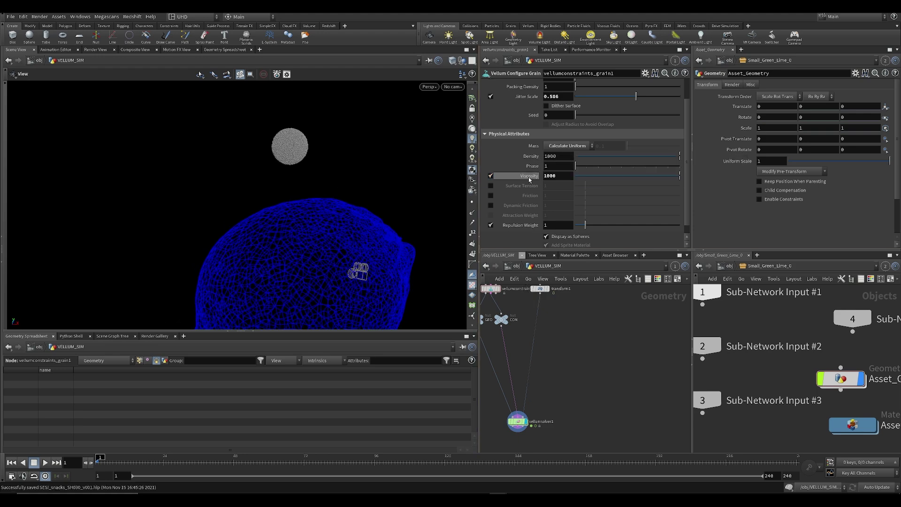
scroll(315, 197, "up", 1)
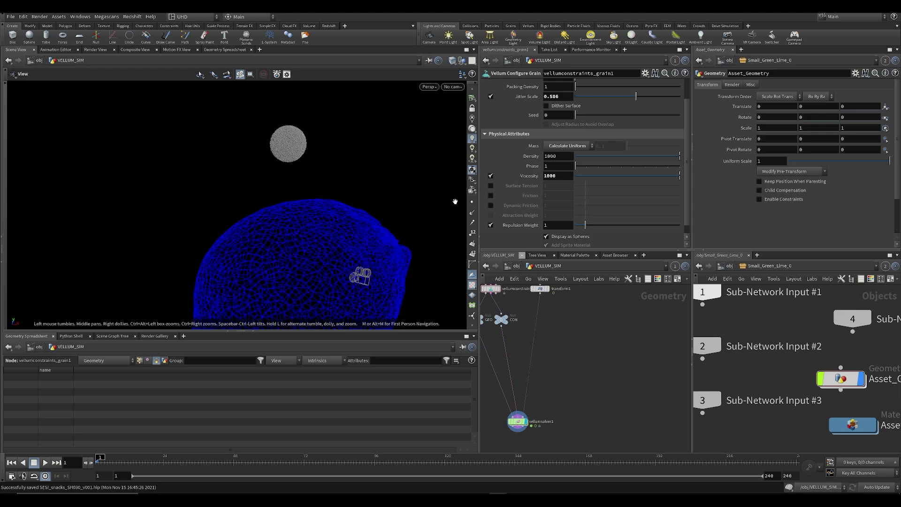
Play the simulation with the calculated mass, examine how the particles spread over the lime, and return to the first frame
key("Up")
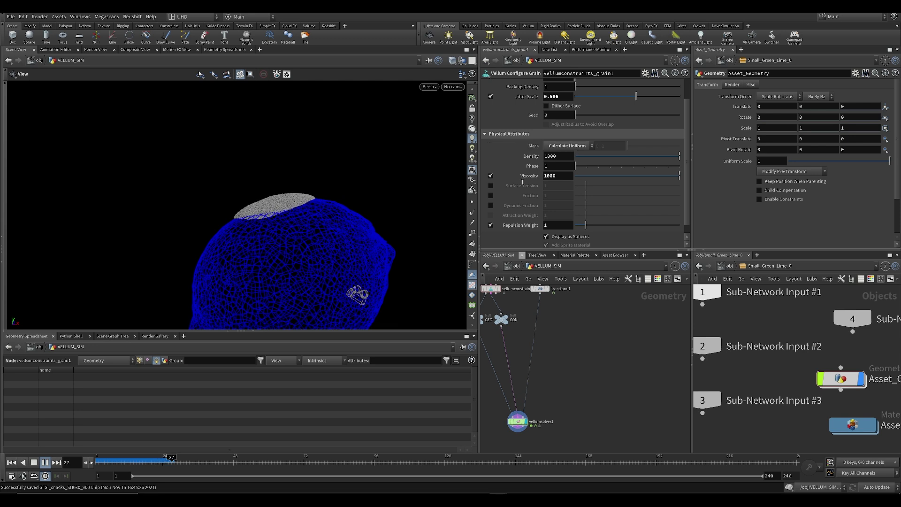
left_click(152, 466)
left_click(565, 146)
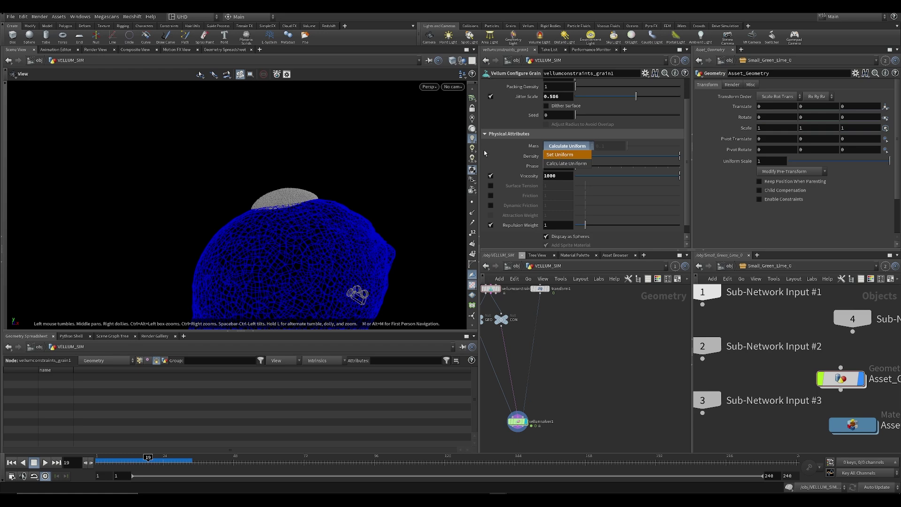
left_click(372, 196)
scroll(385, 208, "up", 3)
left_click_drag(304, 226, 263, 231)
scroll(277, 227, "down", 3)
scroll(277, 226, "down", 1)
left_click_drag(305, 201, 308, 174)
key("Up")
scroll(263, 211, "up", 1)
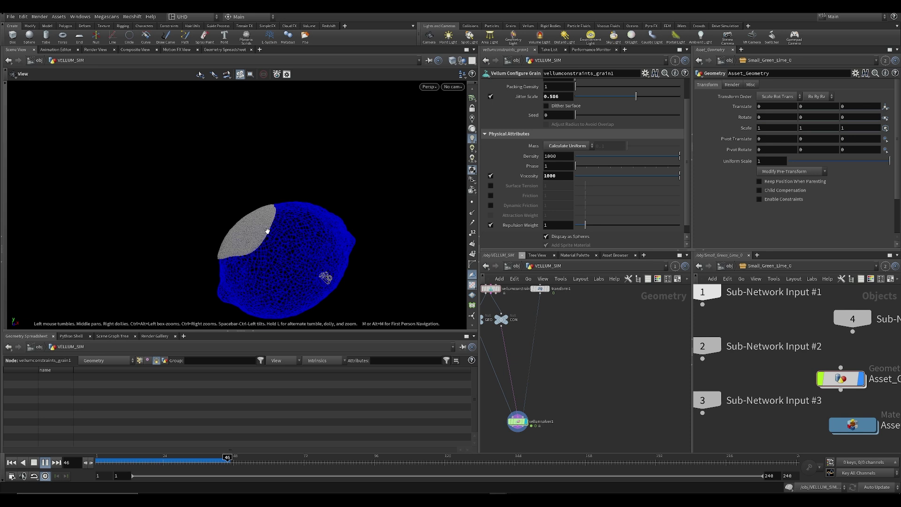
left_click_drag(192, 461, 97, 461)
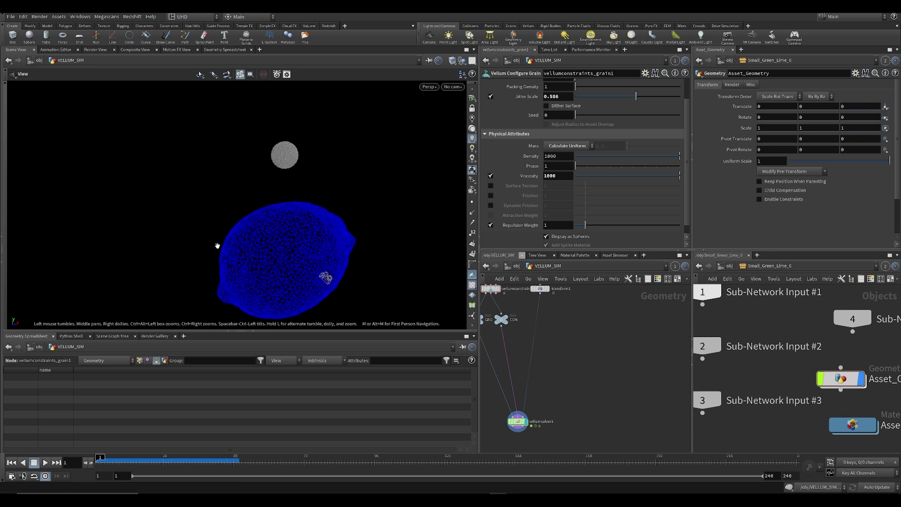
Save the scene, enable Friction on the Vellum Configure Grain node and play the simulation before returning to the first frame
key("ctrl+s")
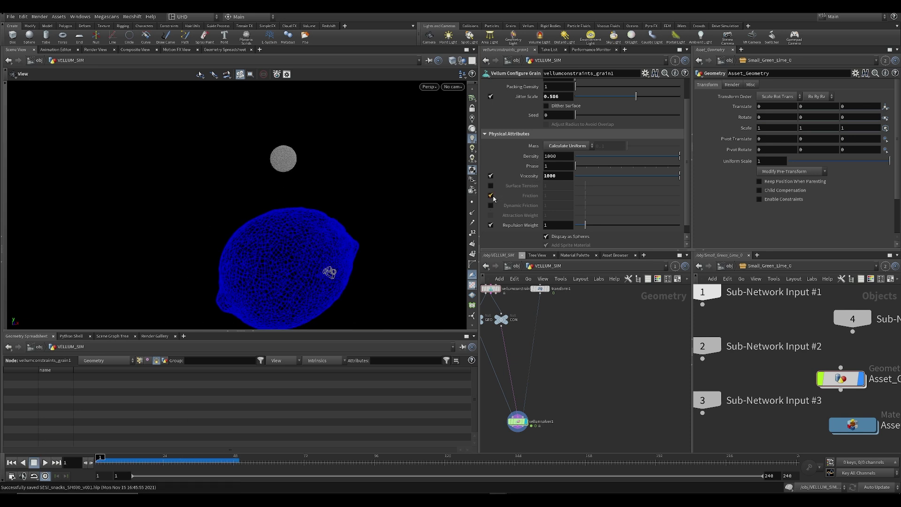
left_click(492, 196)
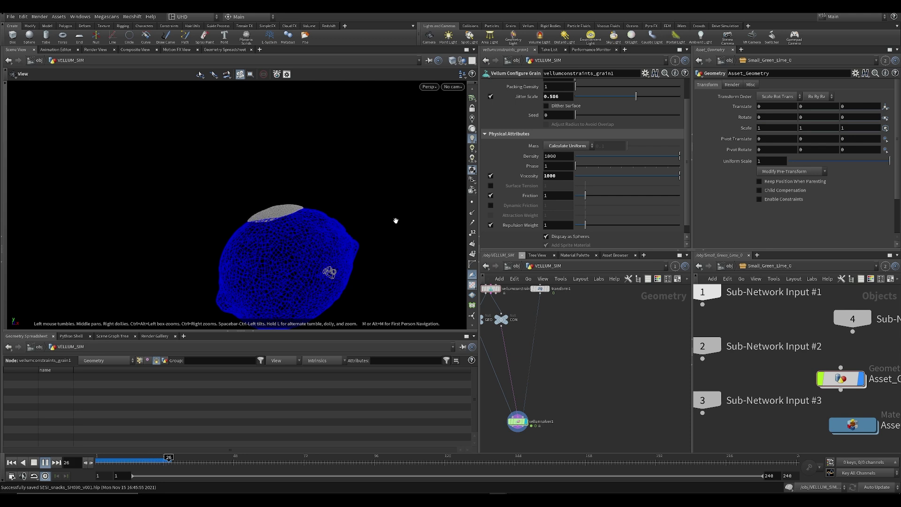
key("ctrl+Up")
Set the Friction to 100, play the simulation, return to the first frame and save the scene
left_click(557, 195)
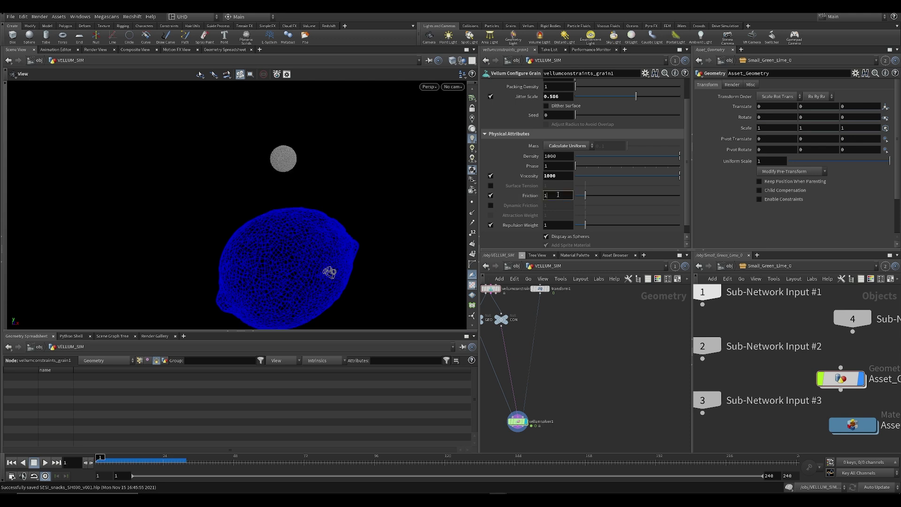
type("00")
key("Return")
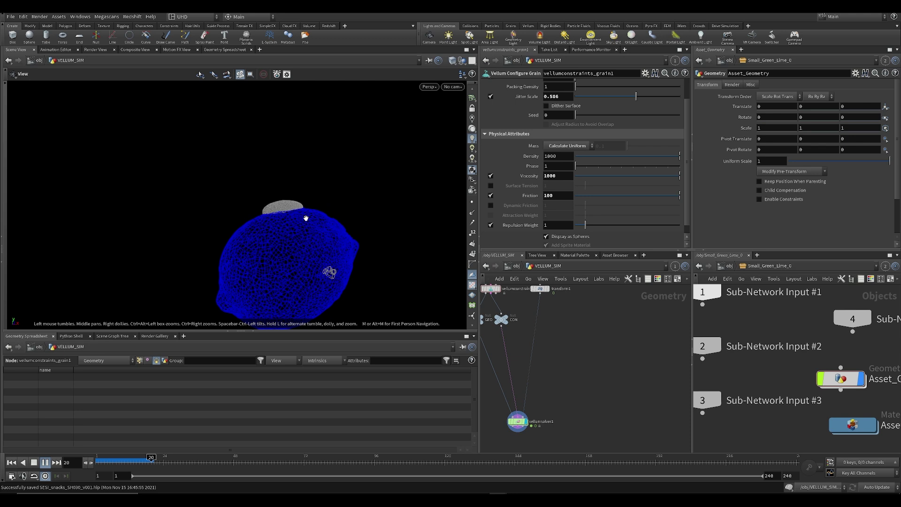
left_click_drag(292, 193, 279, 230)
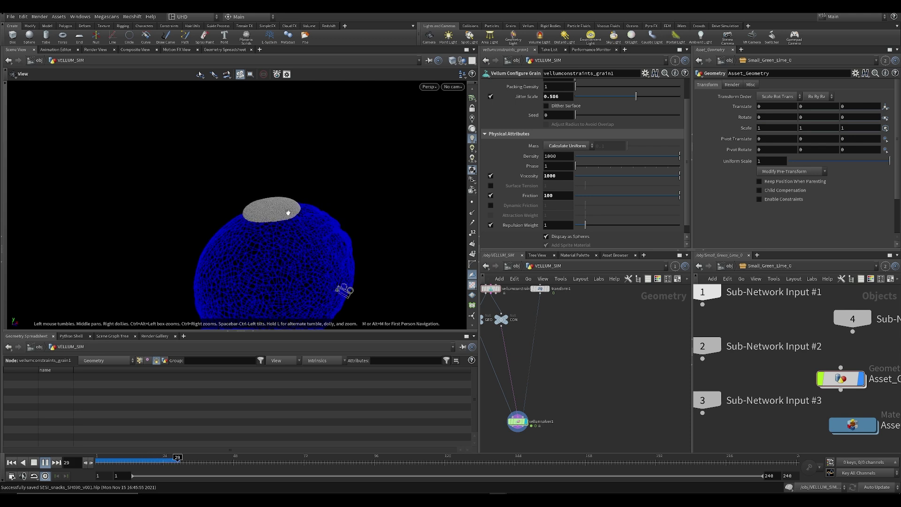
left_click_drag(150, 460, 97, 460)
key("ctrl+s")
Replay the simulation to check the friction on the lime surface and return to the first frame
left_click_drag(256, 219, 258, 221)
key("Up")
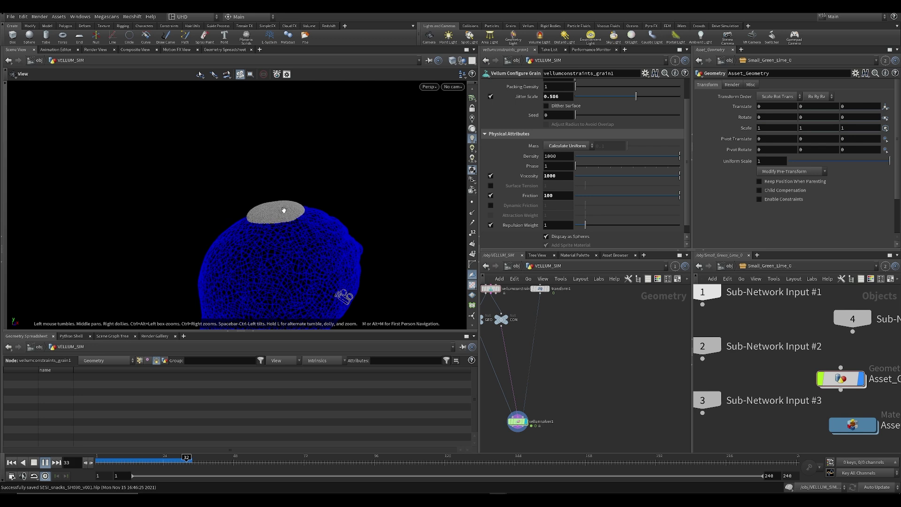
left_click_drag(169, 463, 97, 459)
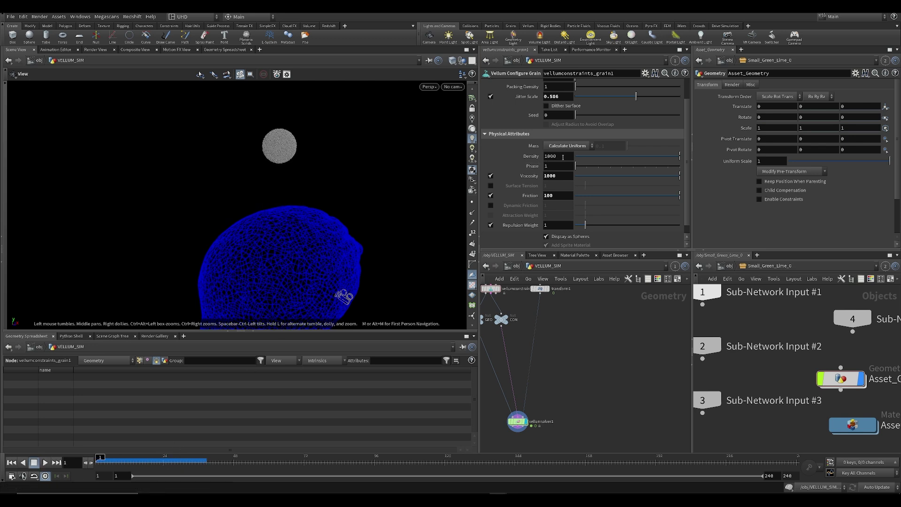
Set the Density to 10, play the simulation and step through the frames around the impact
left_click_drag(305, 198, 445, 188)
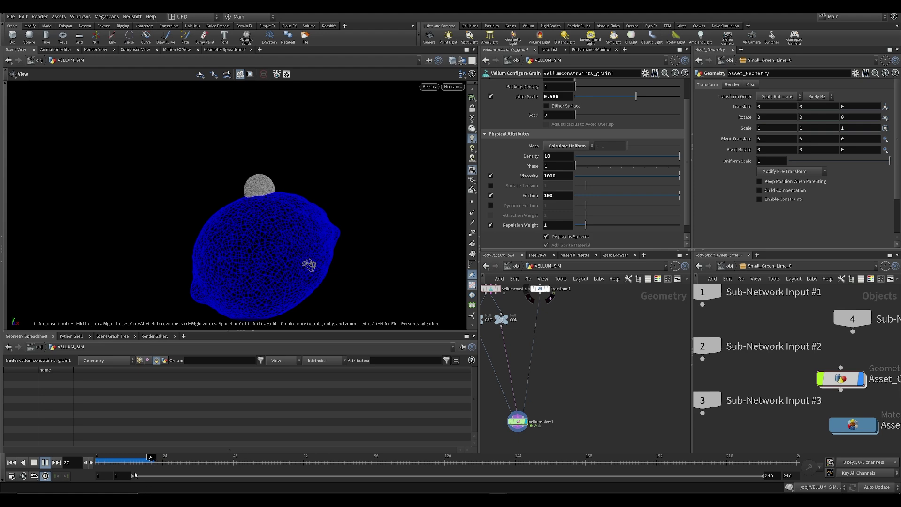
left_click(137, 460)
scroll(275, 197, "up", 6)
key("Right")
key("Right")
key("Right")
key("Right")
key("Right")
Examine the particle blob's shape and its contact with the lime up close around frames 19 to 21
left_click_drag(264, 194, 302, 206)
scroll(250, 190, "up", 4)
key("Left")
key("Left")
key("Right")
key("Right")
key("Right")
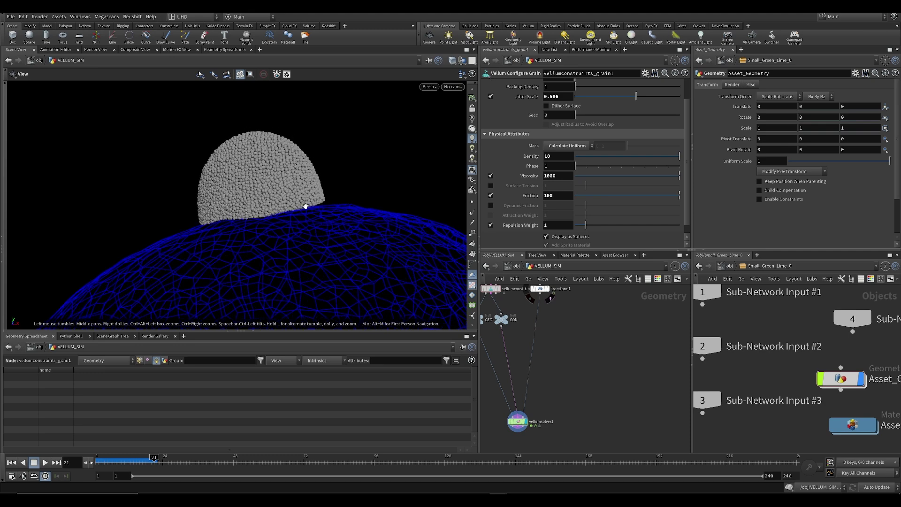
mouse_move(141, 461)
left_mouse_down()
mouse_move(121, 463)
mouse_move(148, 461)
left_mouse_up()
scroll(285, 242, "up", 2)
left_click_drag(288, 238, 233, 199)
scroll(242, 216, "down", 4)
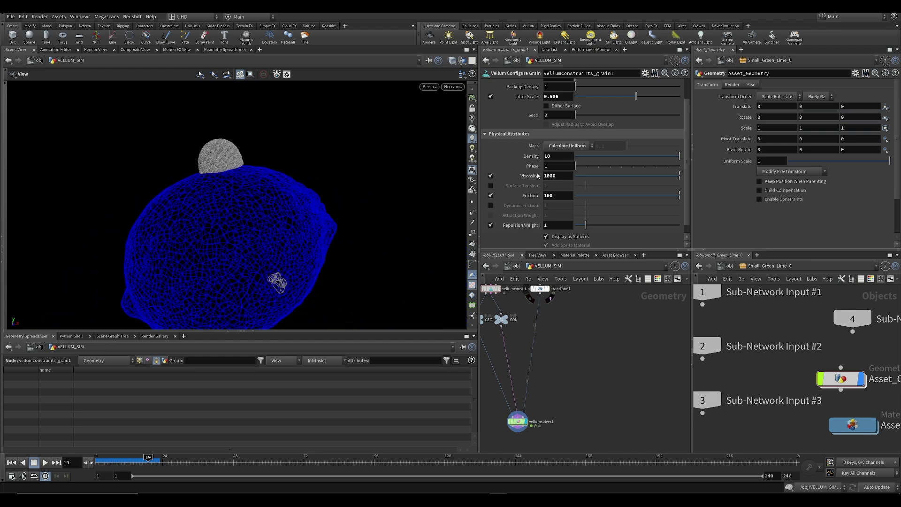
left_click_drag(261, 164, 259, 169)
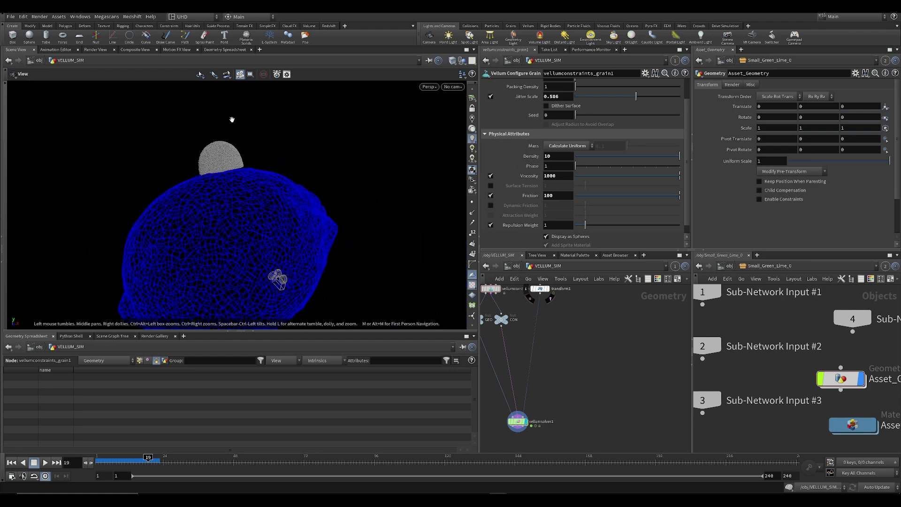
Replay the low-density simulation from the start with the impact area in view and return to the first frame
middle_click_drag(203, 147, 218, 202)
scroll(217, 201, "up", 3)
left_click_drag(129, 461, 97, 462)
key("Up")
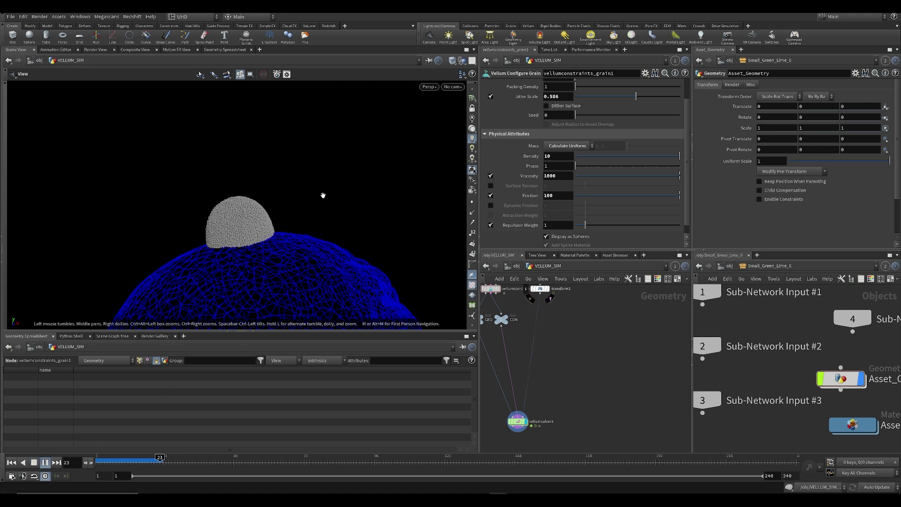
left_click(12, 463)
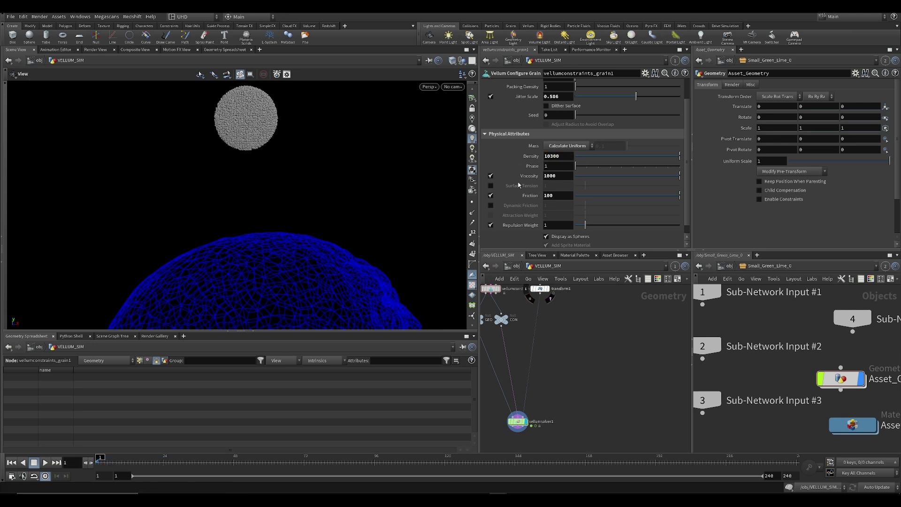
Set the Density to 3000, play the simulation and return to the first frame
double_click(556, 156)
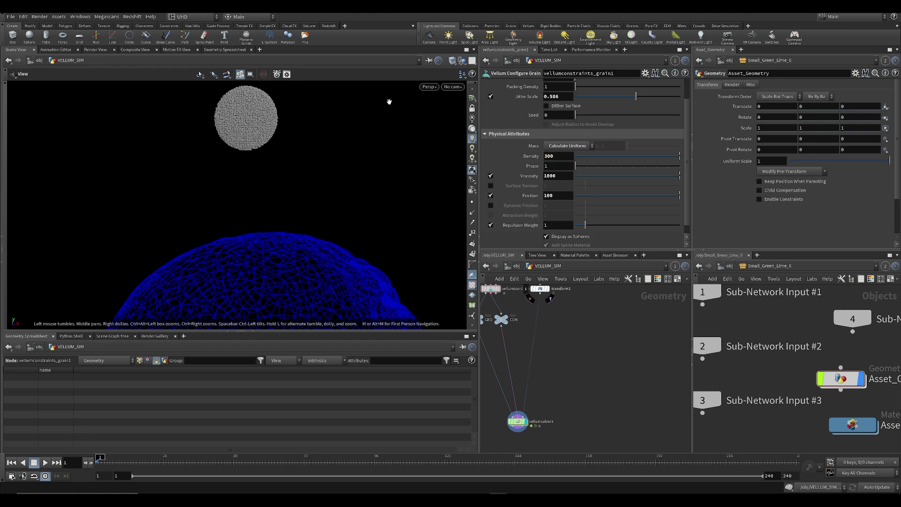
type("3000")
key("Return")
left_click_drag(378, 223, 401, 232)
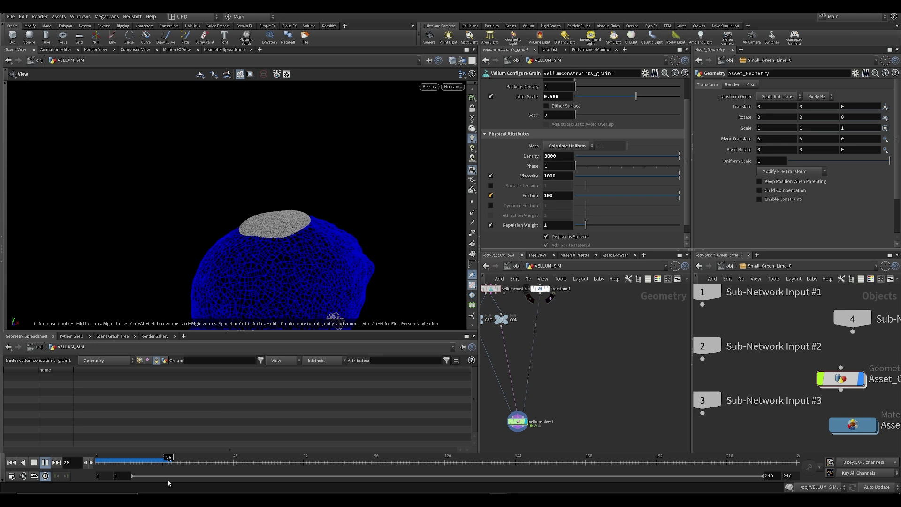
left_click_drag(140, 464, 96, 462)
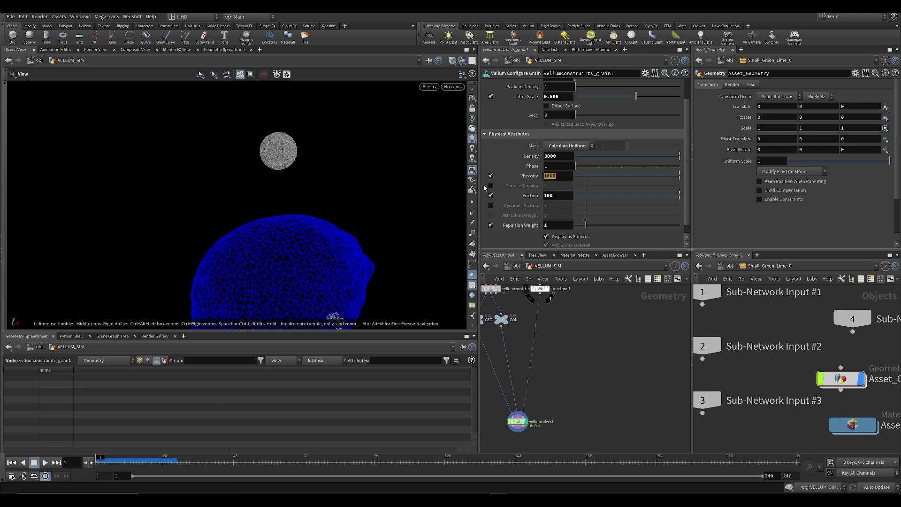
Set the Viscosity to 500, play the simulation, return to the first frame and save the scene
key("Up")
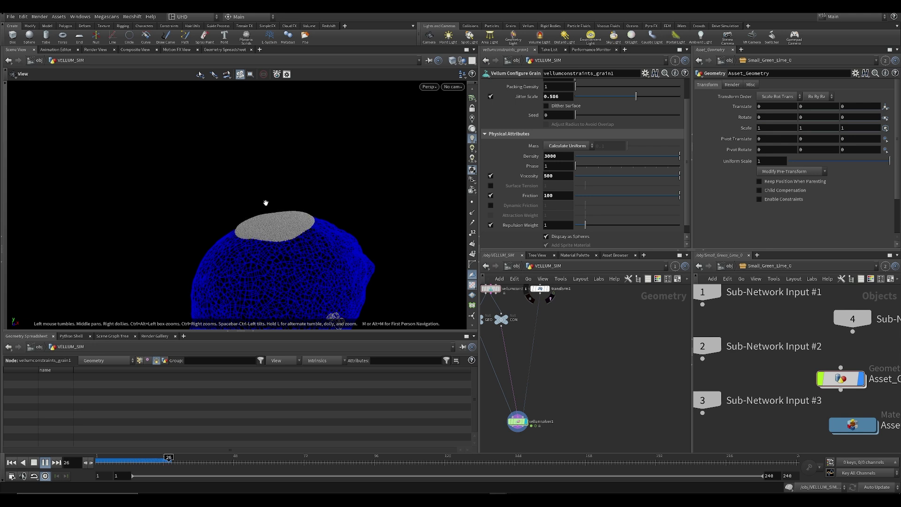
left_click_drag(358, 250, 353, 251)
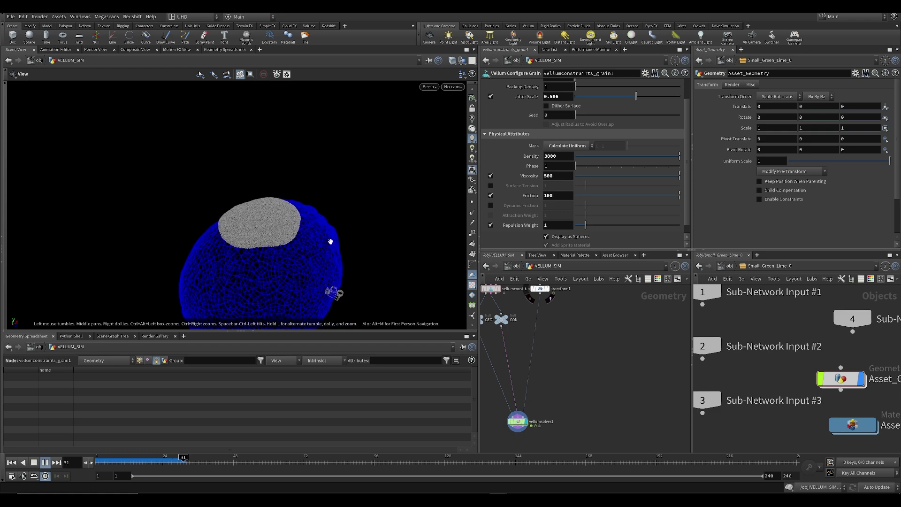
left_click_drag(160, 462, 98, 463)
left_click_drag(343, 180, 307, 174)
key("ctrl+s")
Inspect the particle sphere up close and disable Viscosity on the Vellum Configure Grain node
left_click_drag(421, 209, 226, 162)
scroll(226, 163, "up", 6)
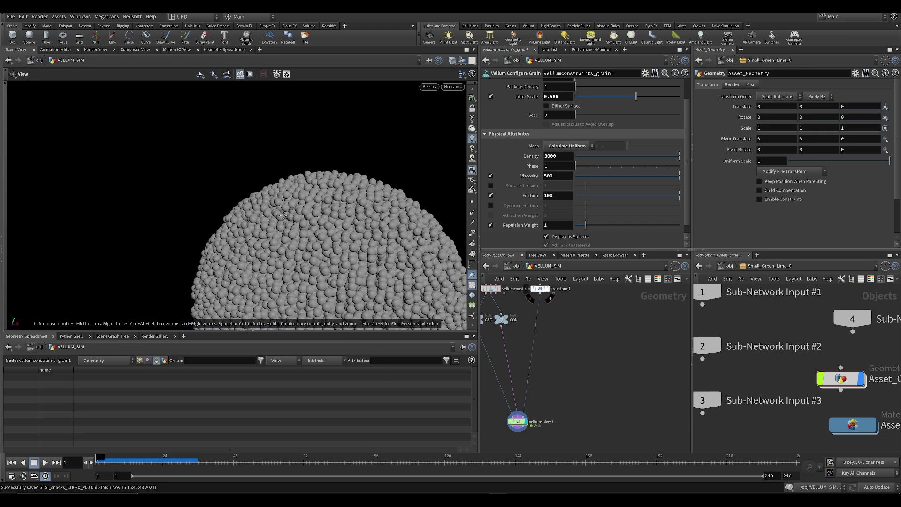
left_click_drag(224, 202, 337, 177)
left_click_drag(370, 150, 388, 167)
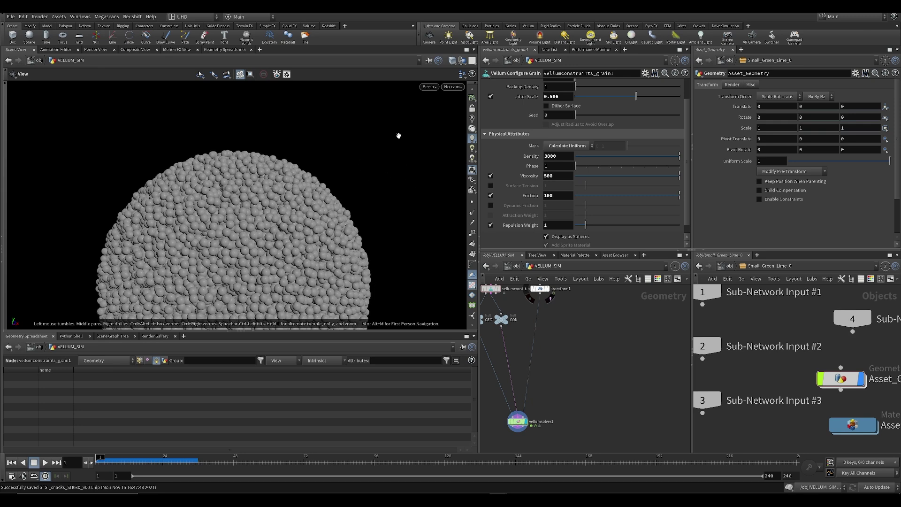
scroll(289, 165, "up", 8)
scroll(259, 153, "down", 14)
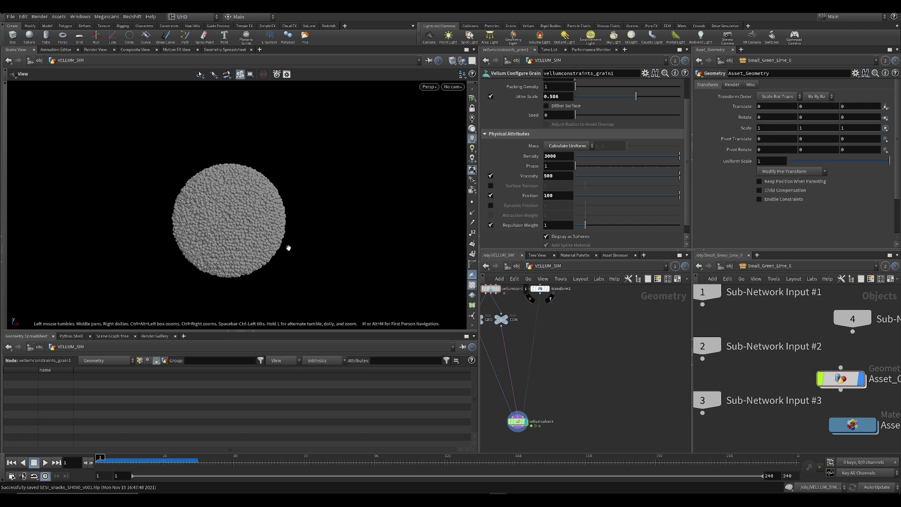
left_click(491, 176)
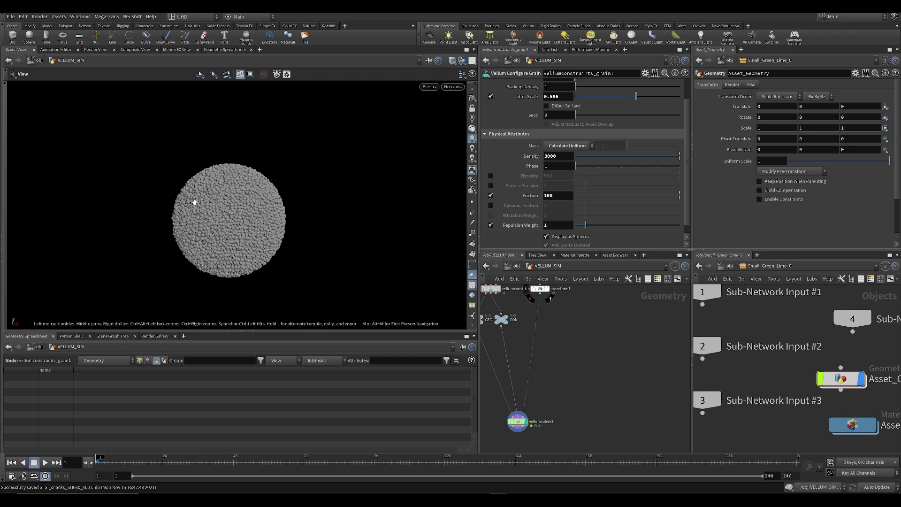
Check the lime splash panel in the SESI_Snacks storyboard PDF and return to the Houdini scene
scroll(266, 211, "down", 10)
scroll(237, 251, "up", 2)
scroll(227, 225, "up", 6)
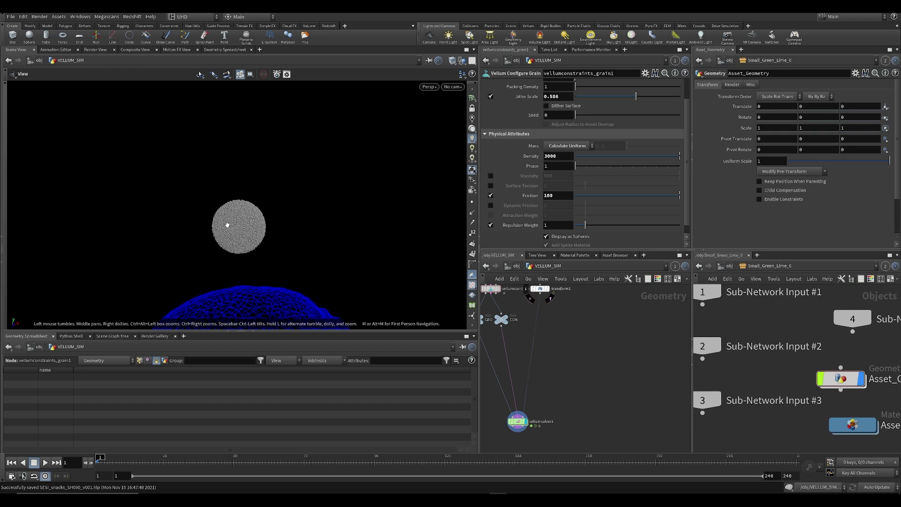
scroll(227, 220, "down", 4)
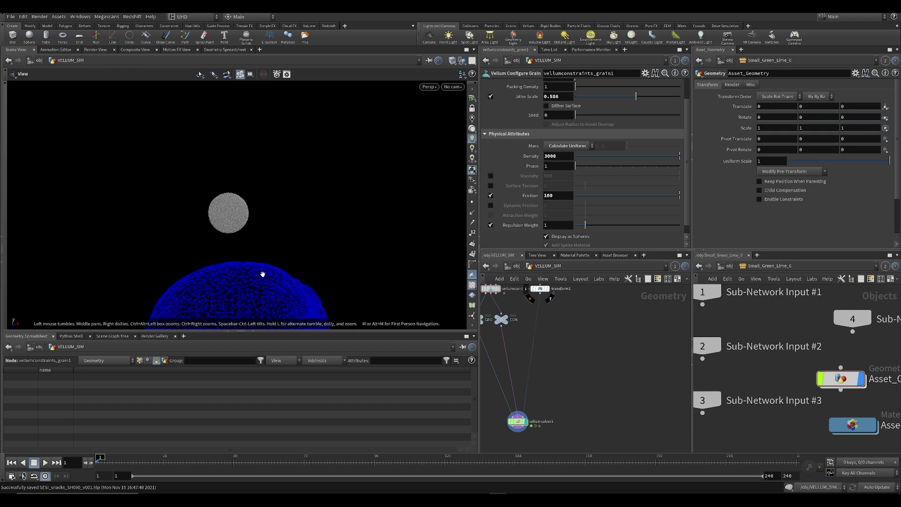
left_click_drag(237, 264, 245, 221)
mouse_move(511, 493)
left_click(610, 467)
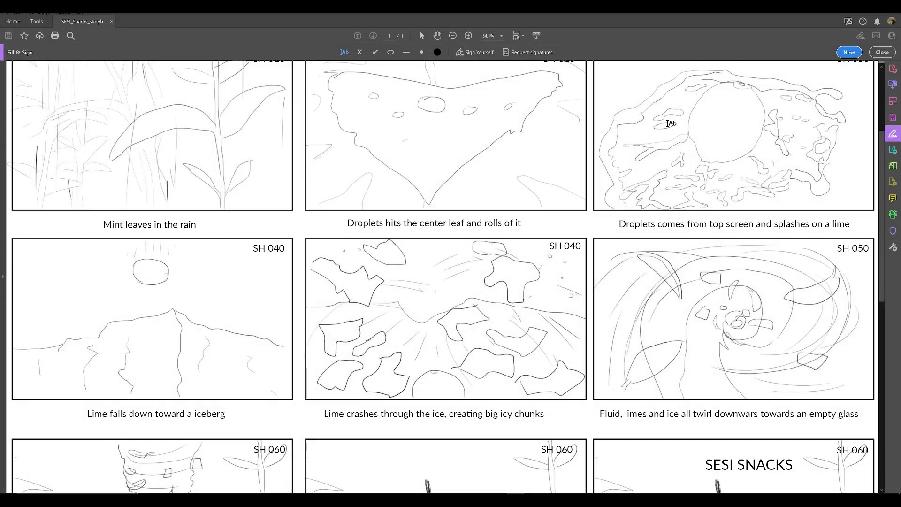
key("alt+Tab")
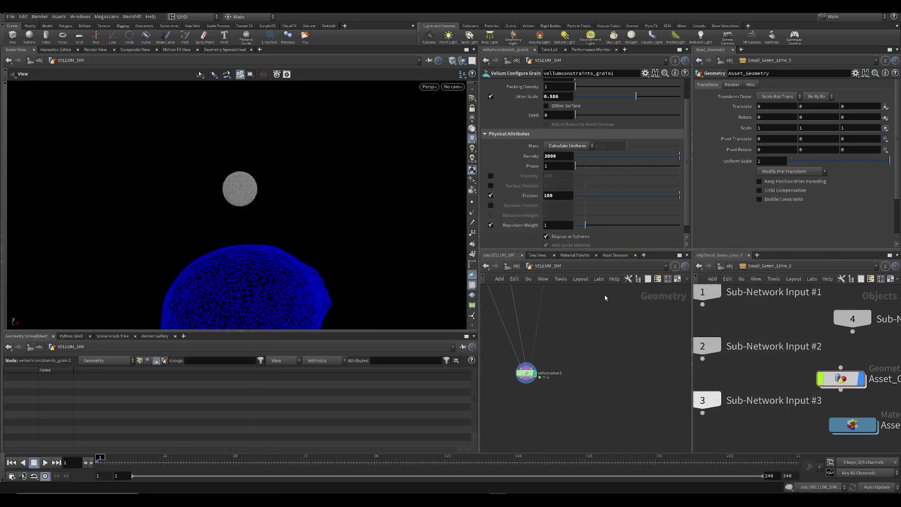
Set the grain Density to 1000, enable Surface Tension, play the simulation and return to the first frame
type("1000")
key("Return")
left_click(490, 186)
left_click_drag(231, 262, 227, 207)
middle_click_drag(228, 207, 231, 185)
scroll(232, 183, "up", 10)
scroll(230, 241, "down", 3)
scroll(229, 232, "down", 8)
middle_click_drag(227, 227, 240, 191)
scroll(260, 201, "down", 6)
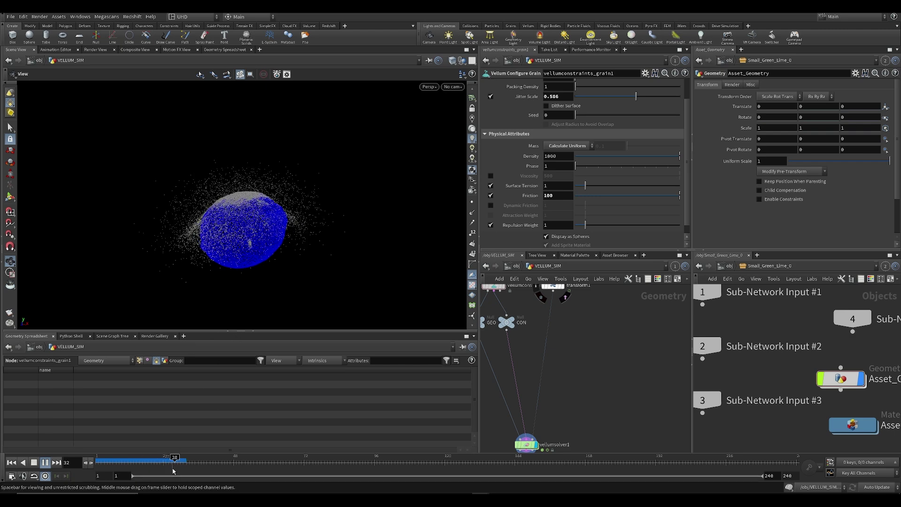
left_click(11, 463)
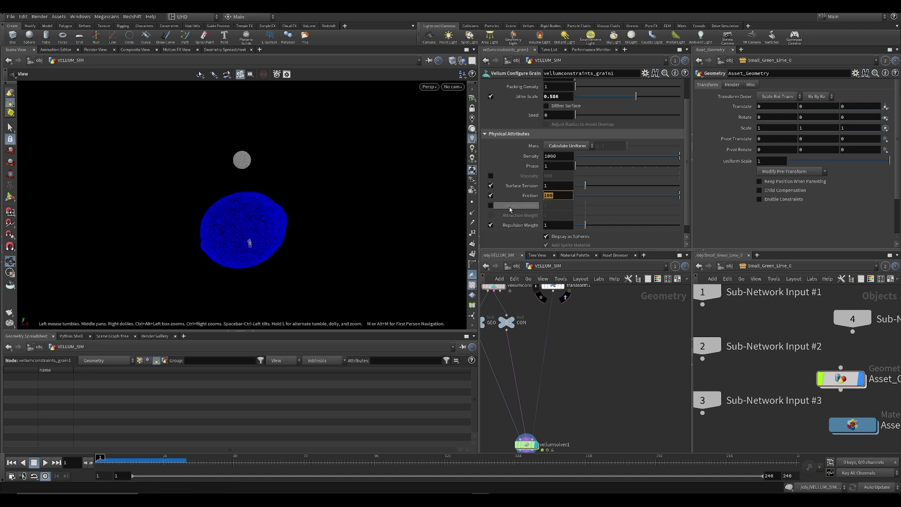
Set the Friction to 1, play and scrub through the impact on the lime, and return to the first frame
type("1")
key("Return")
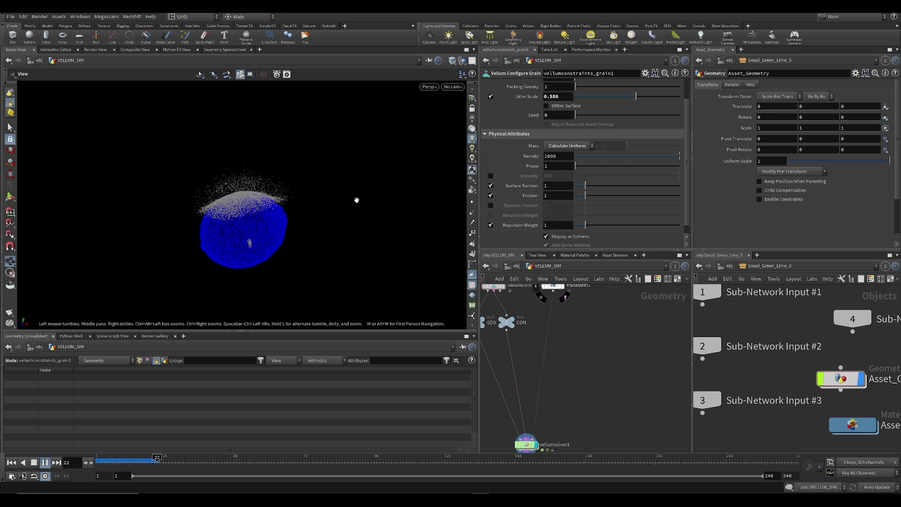
left_click(158, 463)
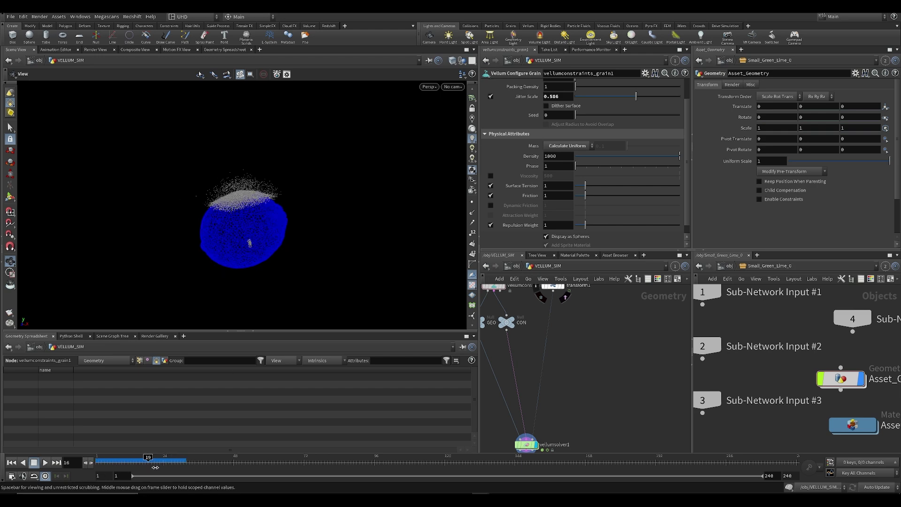
scroll(304, 238, "up", 4)
left_click_drag(320, 249, 272, 231)
key("ctrl+Up")
key("Up")
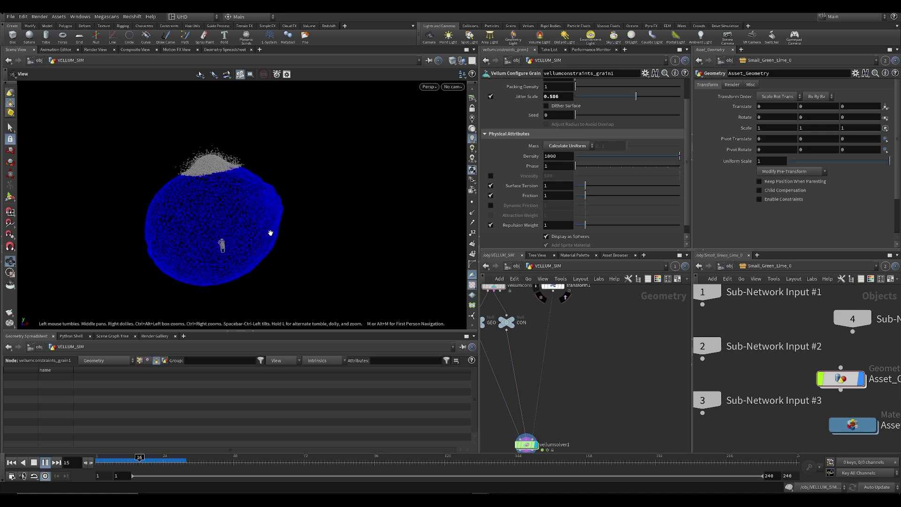
key("Up")
key("ctrl+Up")
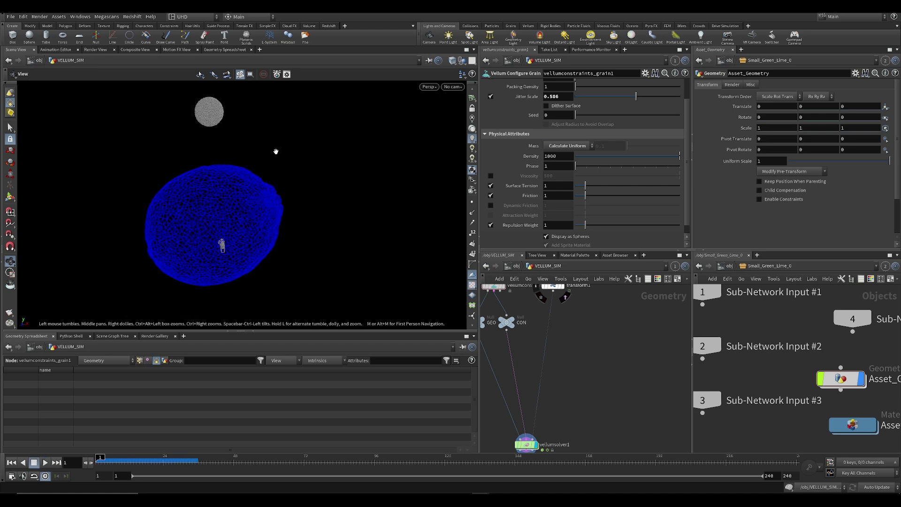
Render a viewport flipbook of the whole lime and falling sphere, review it in MPlay and cancel the remaining frames
scroll(200, 161, "down", 5)
middle_click_drag(200, 161, 227, 163)
scroll(230, 157, "up", 3)
scroll(231, 157, "up", 2)
scroll(193, 202, "down", 4)
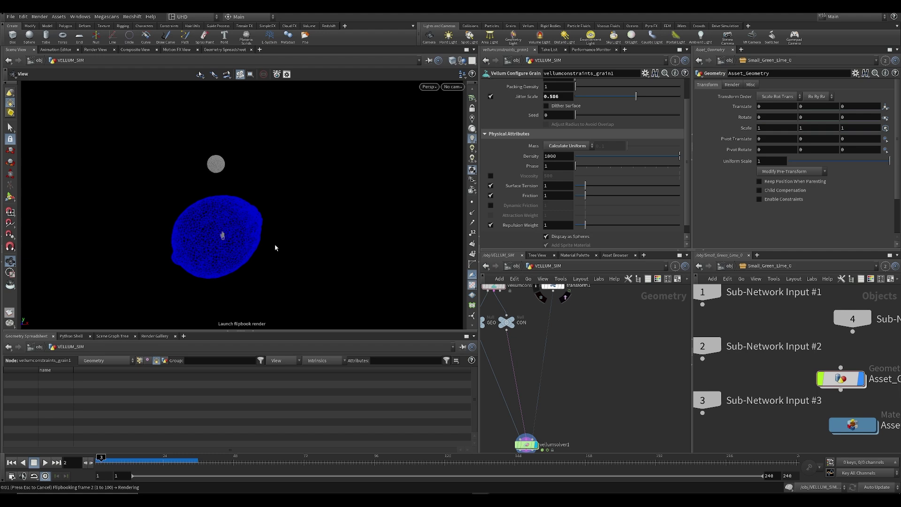
left_click_drag(200, 27, 556, 114)
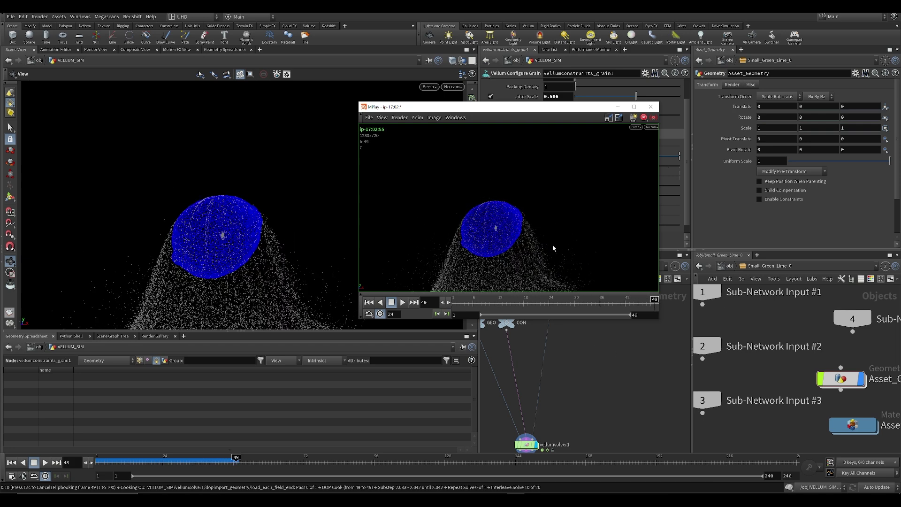
scroll(554, 258, "down", 2)
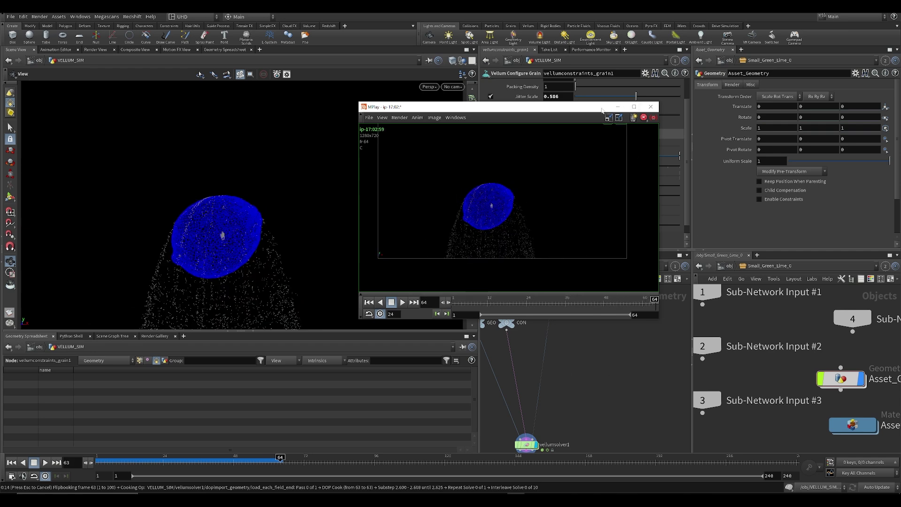
scroll(495, 229, "up", 2)
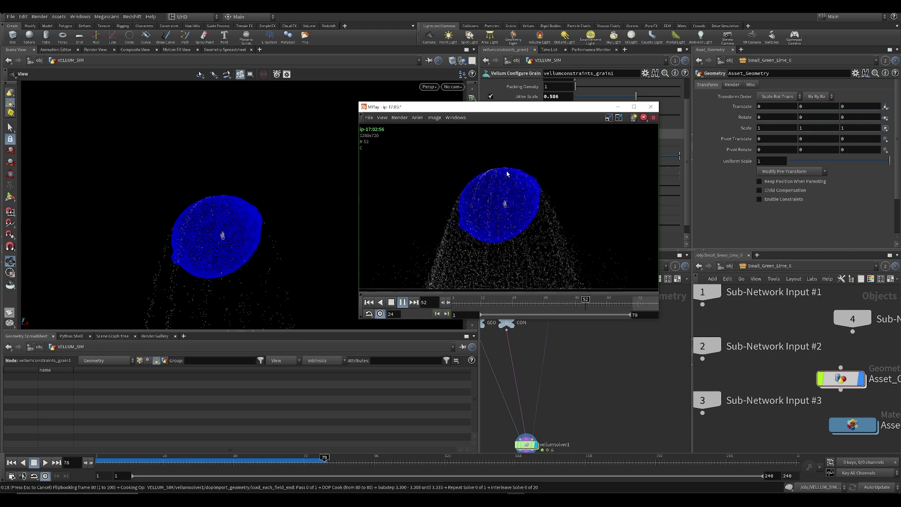
left_click(595, 386)
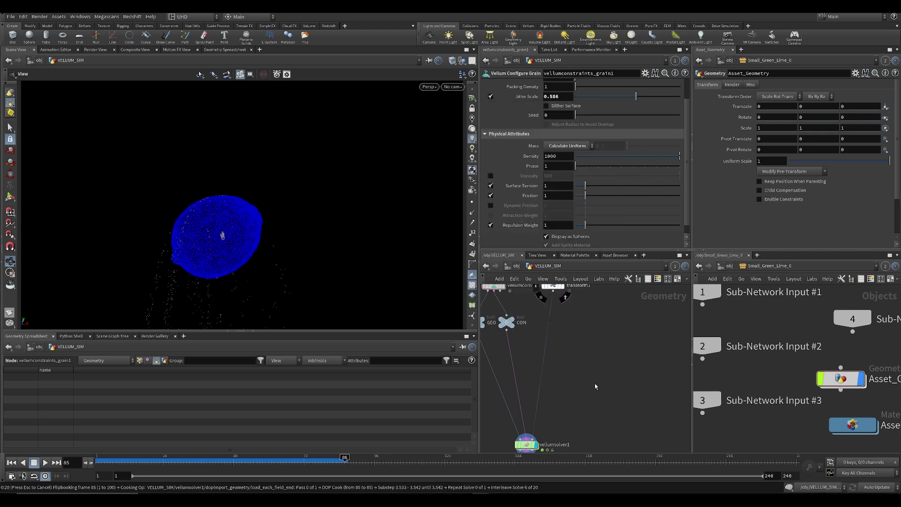
key("Escape")
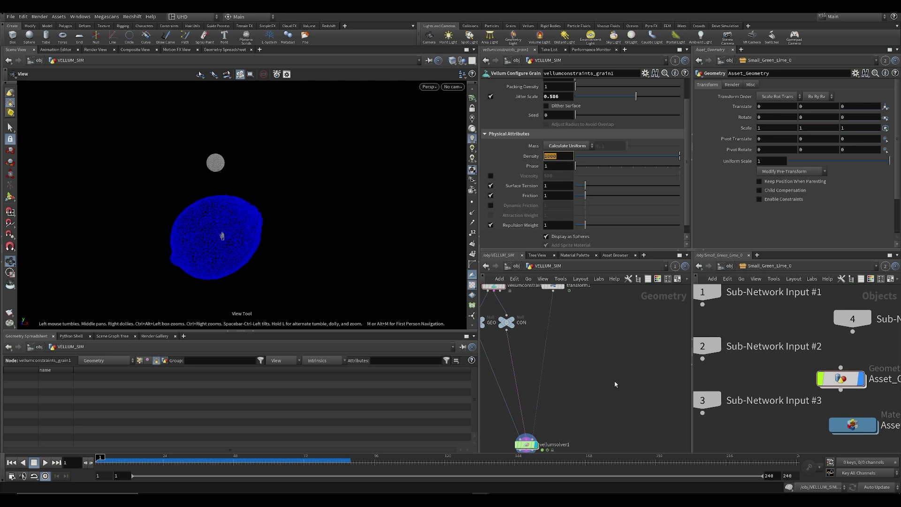
Set the Density to 10, save the scene, play the simulation and examine the particles on the lime up close
key("ctrl+s")
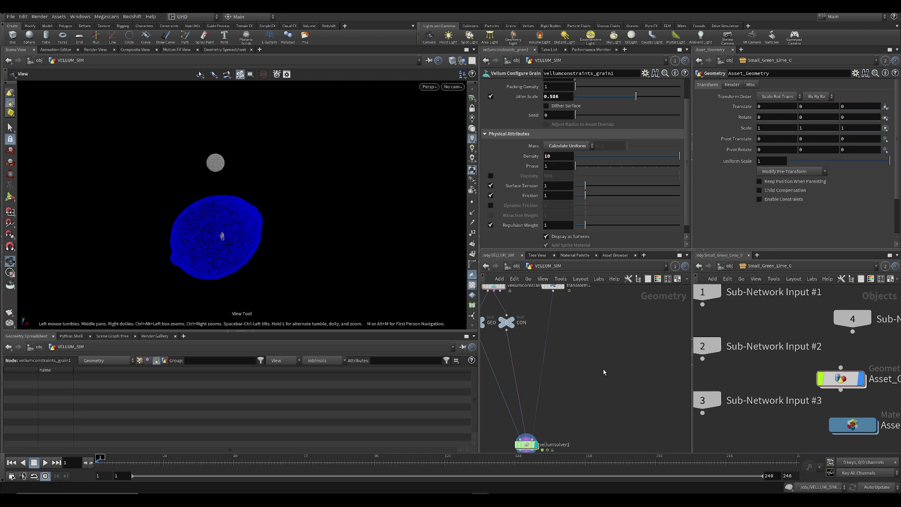
middle_click_drag(217, 212, 237, 201)
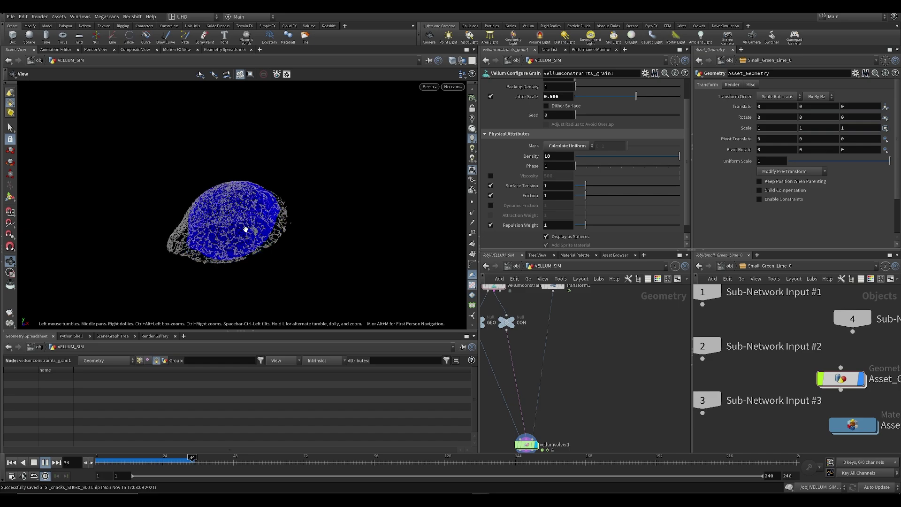
scroll(252, 236, "up", 10)
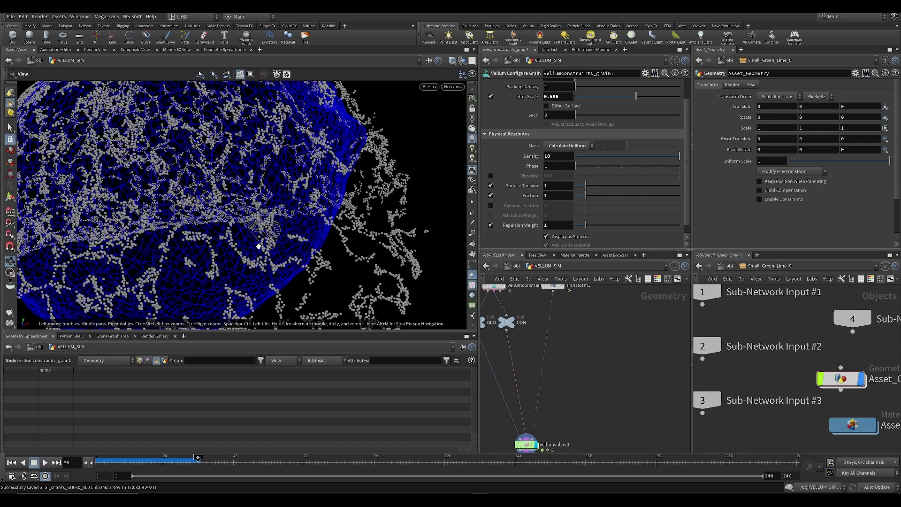
scroll(257, 247, "down", 10)
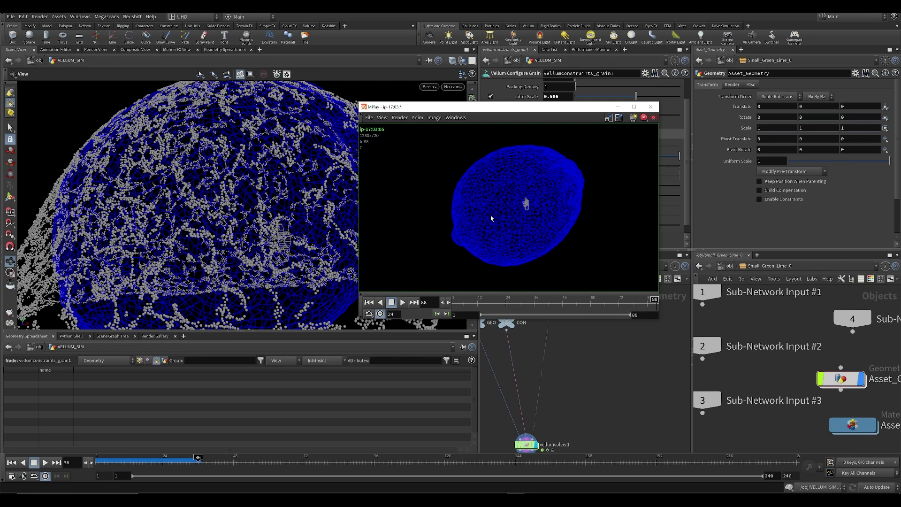
Reopen the flipbook in MPlay, enlarge its window and play it back to compare with the current simulation
middle_click_drag(486, 215, 449, 231)
left_click(361, 324)
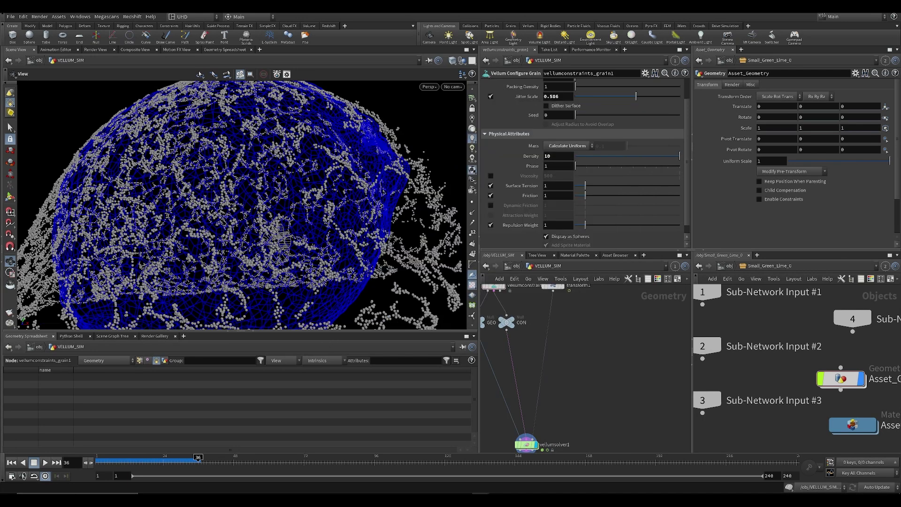
left_click(516, 498)
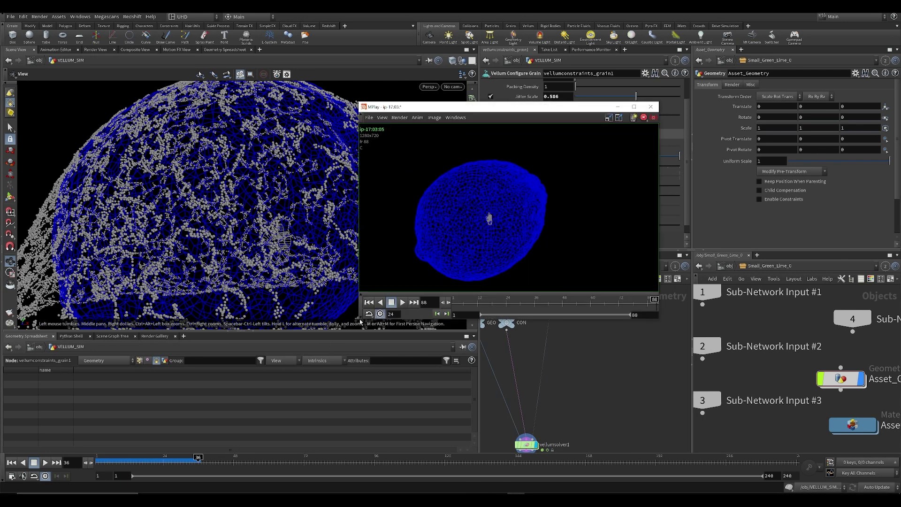
left_click_drag(359, 318, 115, 425)
scroll(398, 236, "down", 3)
key("Up")
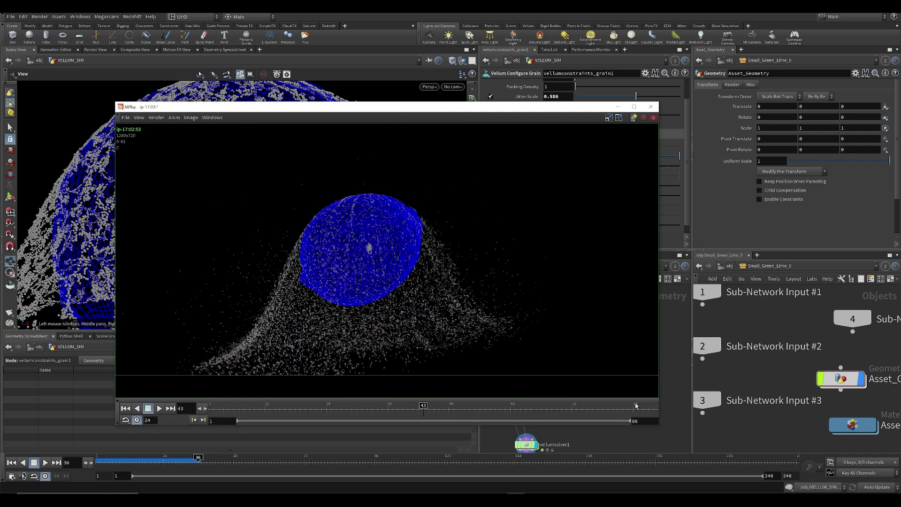
left_click(677, 421)
Replay the Density 10 simulation from the start and examine the strands of particles around the lime
scroll(244, 200, "down", 6)
left_click_drag(221, 199, 293, 219)
key("ctrl+Up")
key("Up")
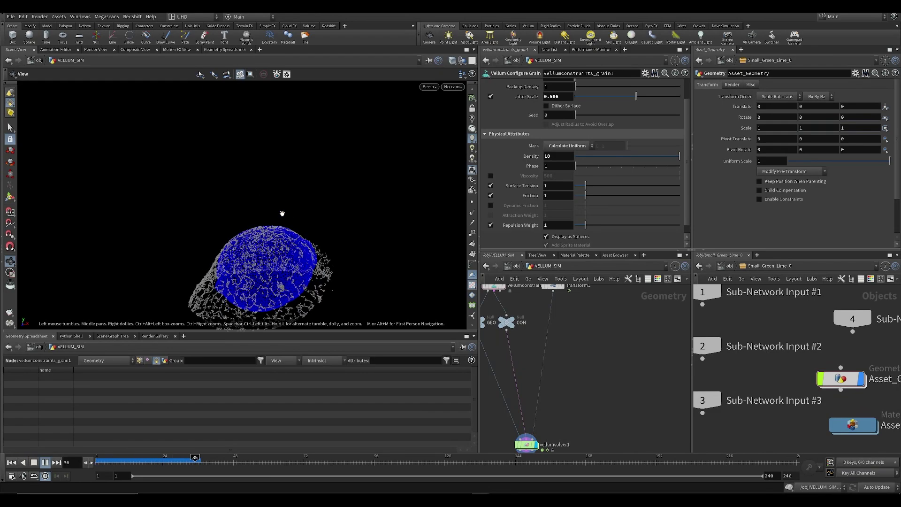
key("Up")
middle_click_drag(298, 255, 332, 192)
scroll(332, 193, "up", 5)
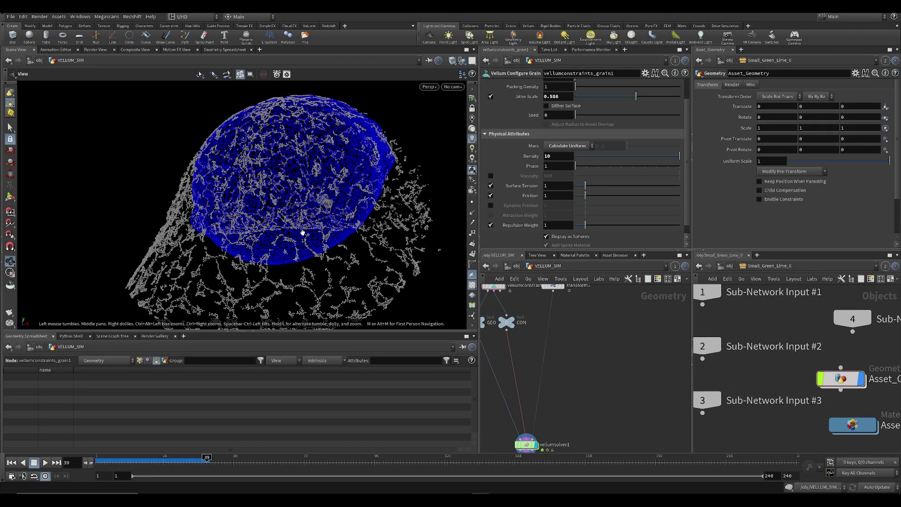
left_click_drag(306, 235, 306, 251)
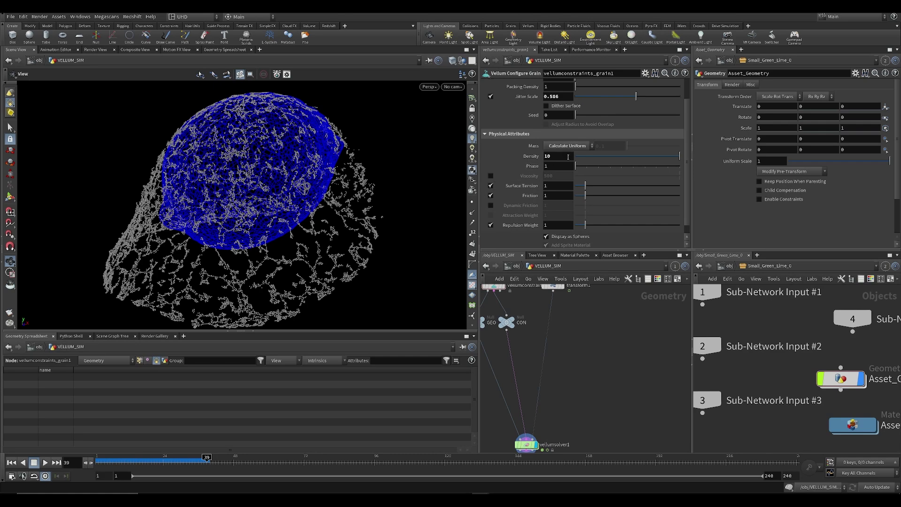
left_click_drag(353, 168, 301, 171)
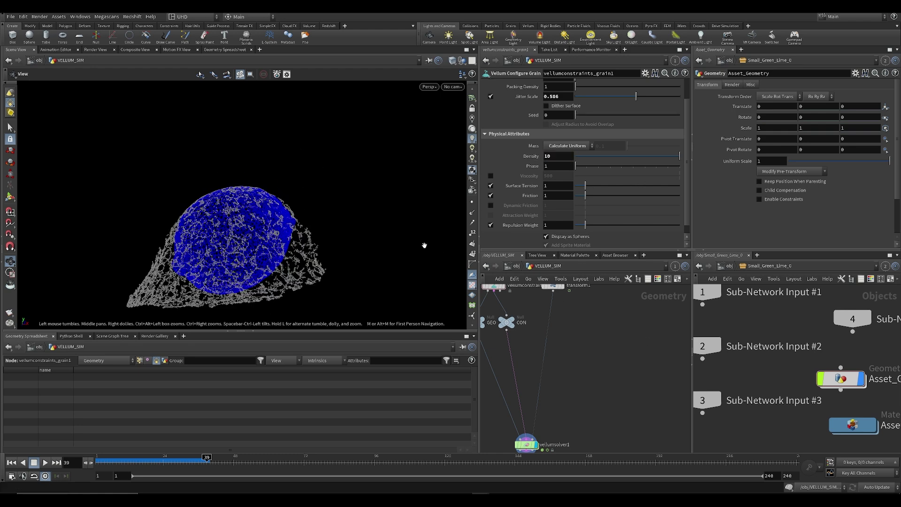
Set the Density to 100 on the Vellum Configure Grain node, play the simulation and return to the first frame
left_click(526, 444)
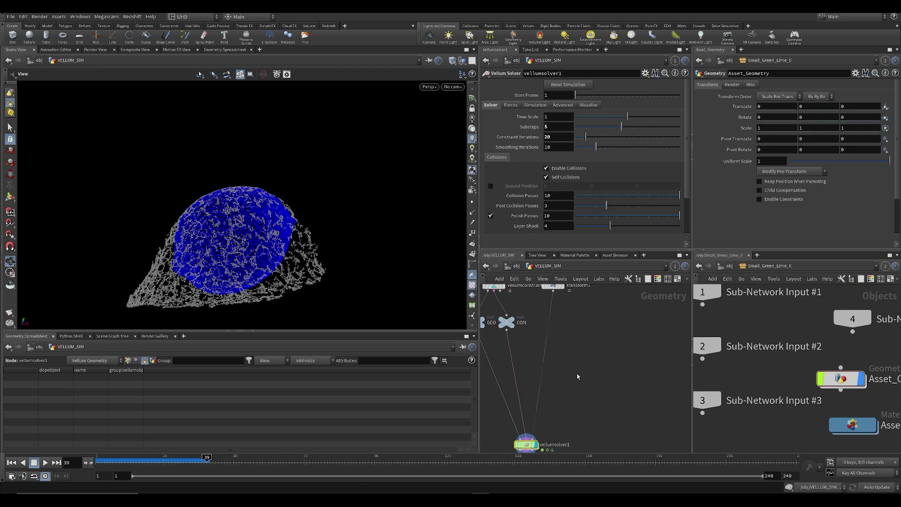
scroll(576, 377, "down", 3)
left_click(543, 345)
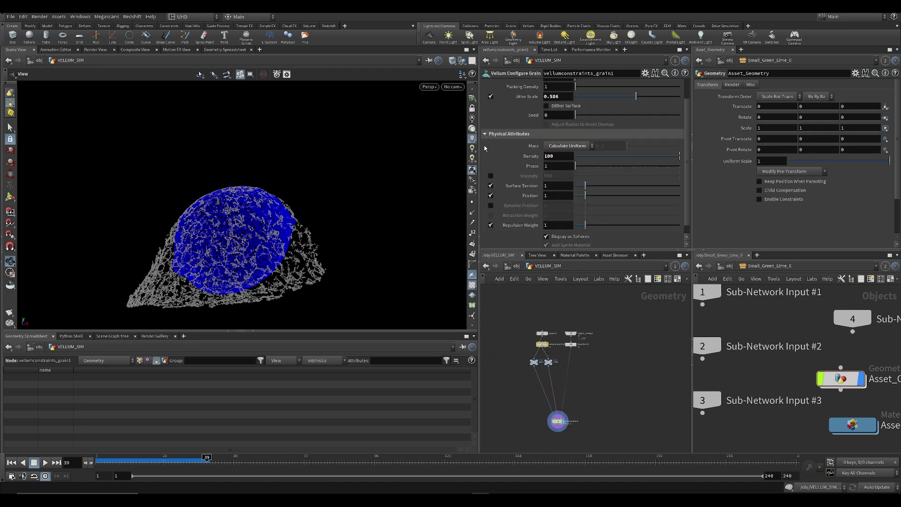
key("ctrl+Up")
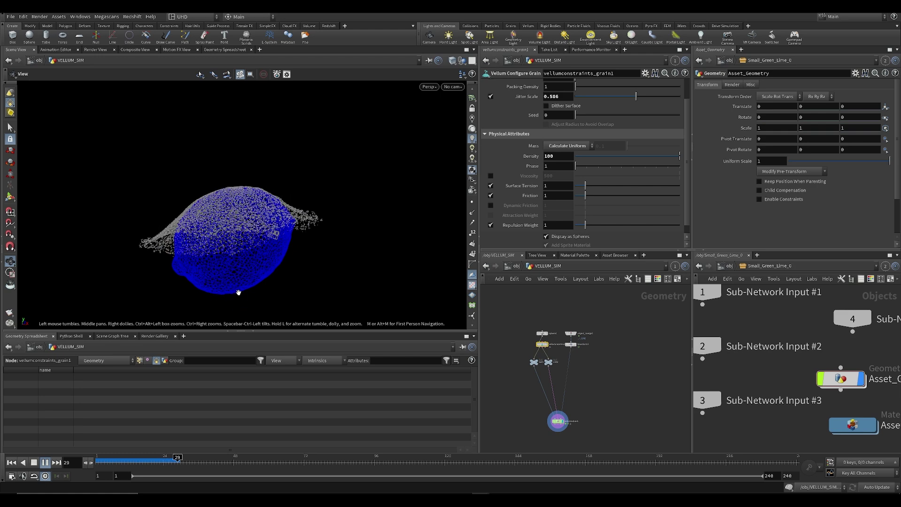
left_click_drag(149, 462, 97, 462)
Set the Density to 750, play the simulation through the impact and return to the first frame
left_click_drag(557, 156, 498, 173)
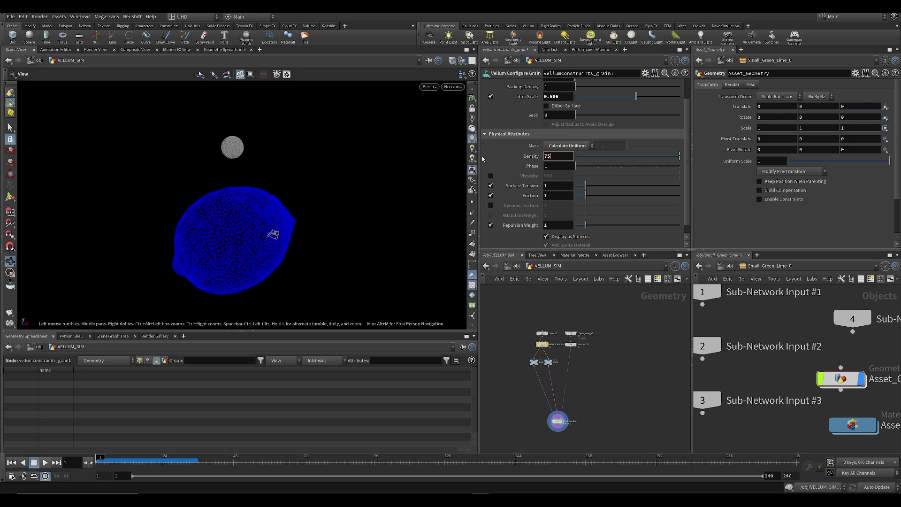
key("Return")
key("Right")
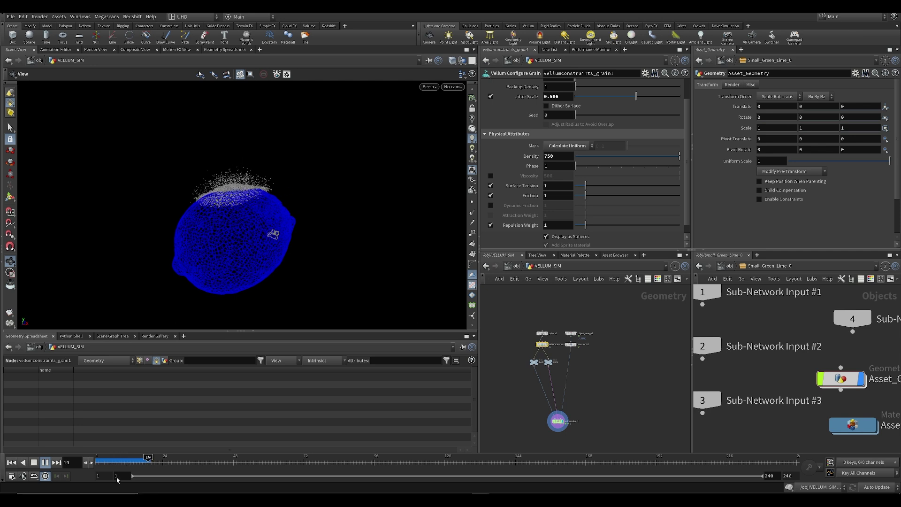
left_click_drag(134, 465, 80, 469)
Set the Substeps to 20 on the vellumsolver1 node and start playing the simulation
left_click(558, 421)
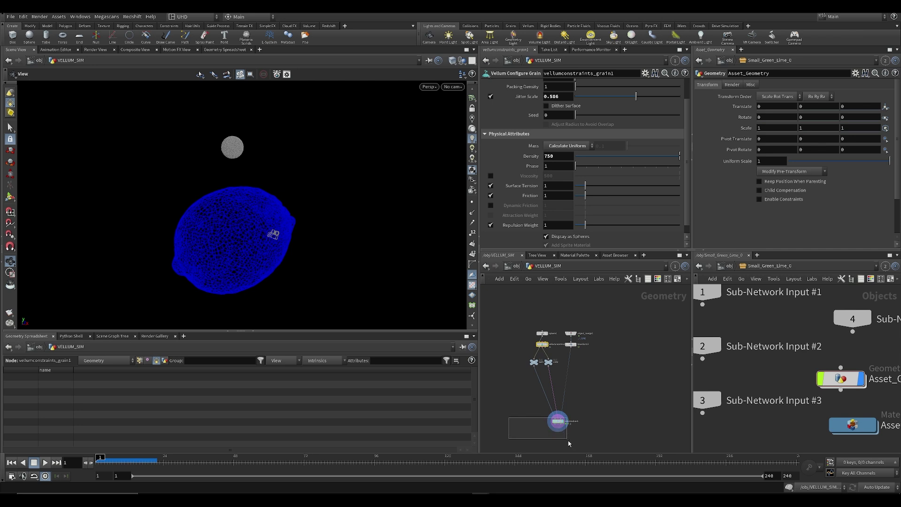
scroll(566, 427, "up", 5)
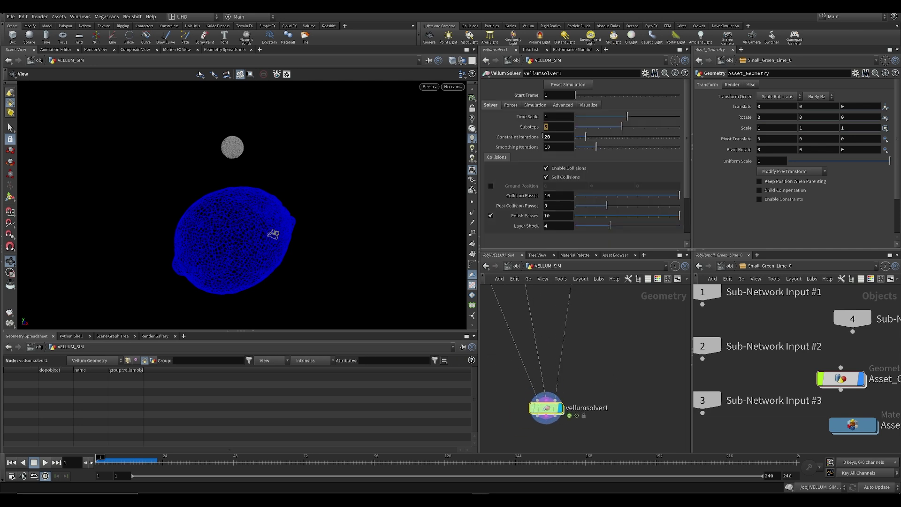
key("Return")
key("Up")
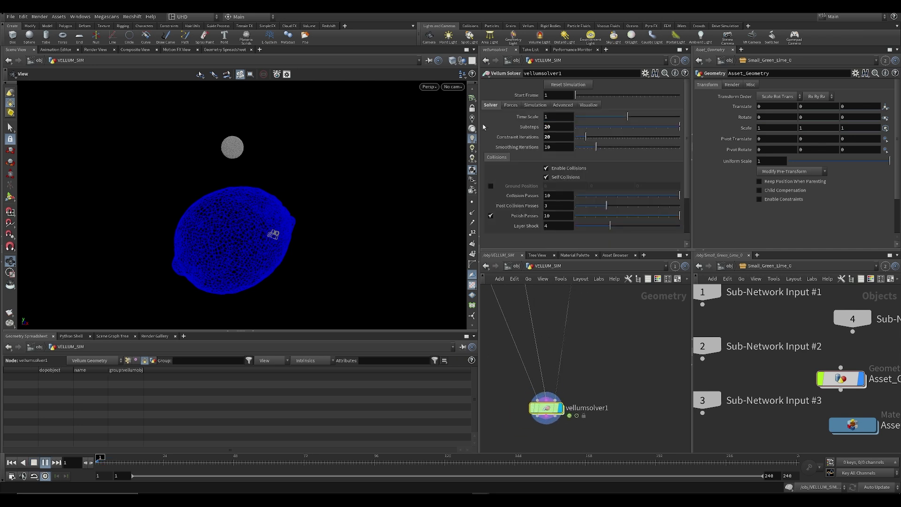
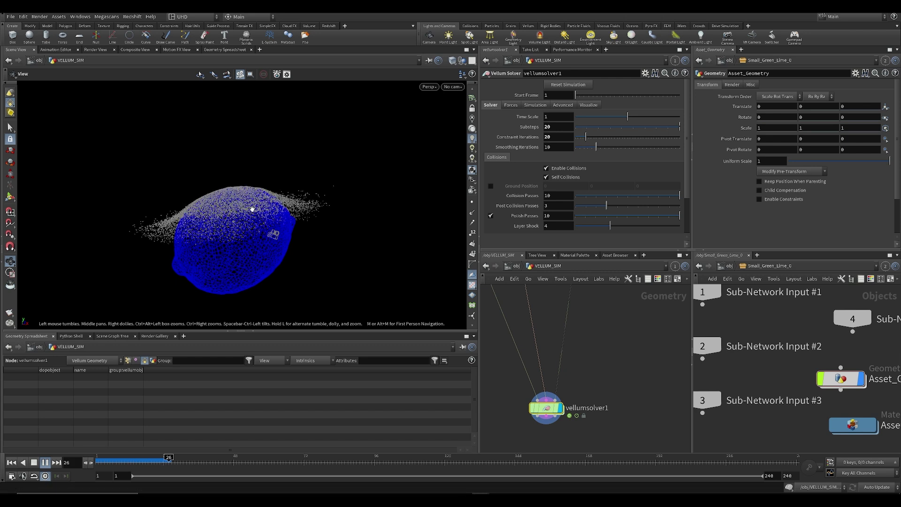
Go back to frame 23 and examine the spacing of the particles around the lime up close
left_click(159, 462)
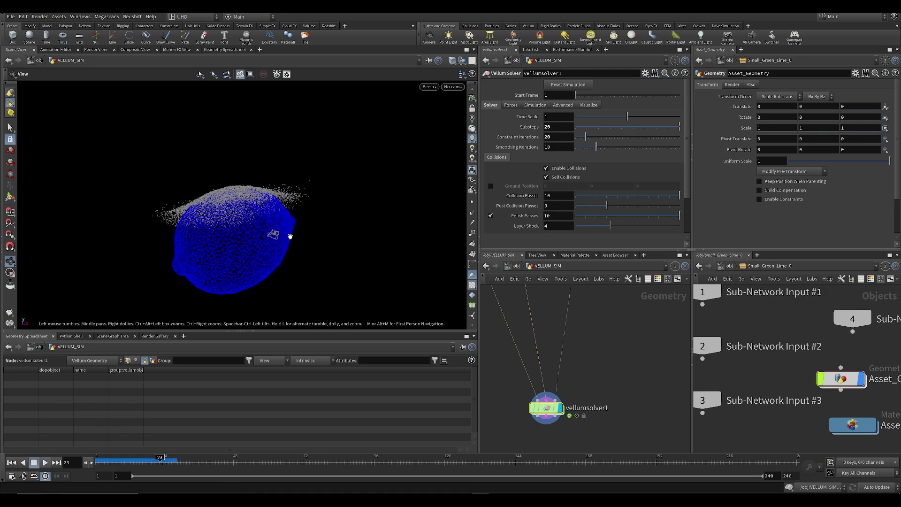
scroll(284, 253, "up", 10)
scroll(280, 239, "up", 3)
left_click_drag(281, 248, 277, 227)
scroll(312, 259, "down", 5)
scroll(318, 232, "up", 4)
scroll(318, 233, "up", 8)
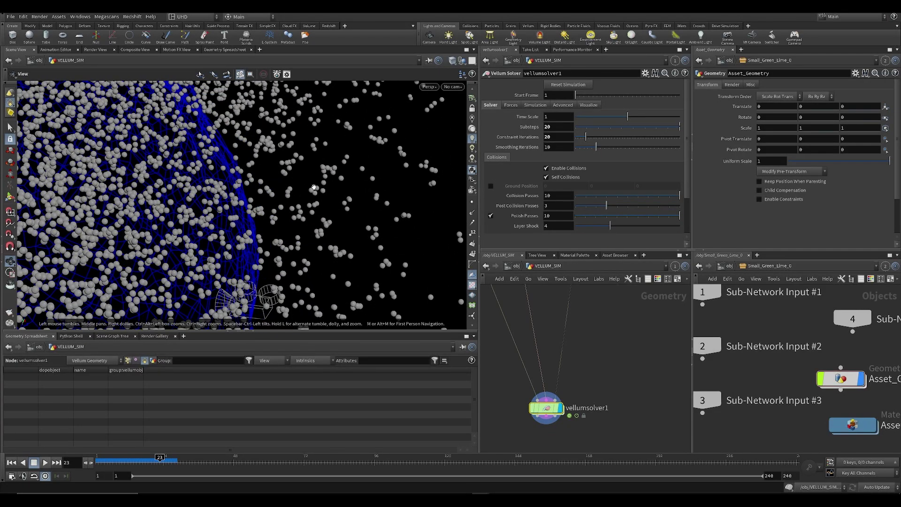
scroll(301, 211, "up", 3)
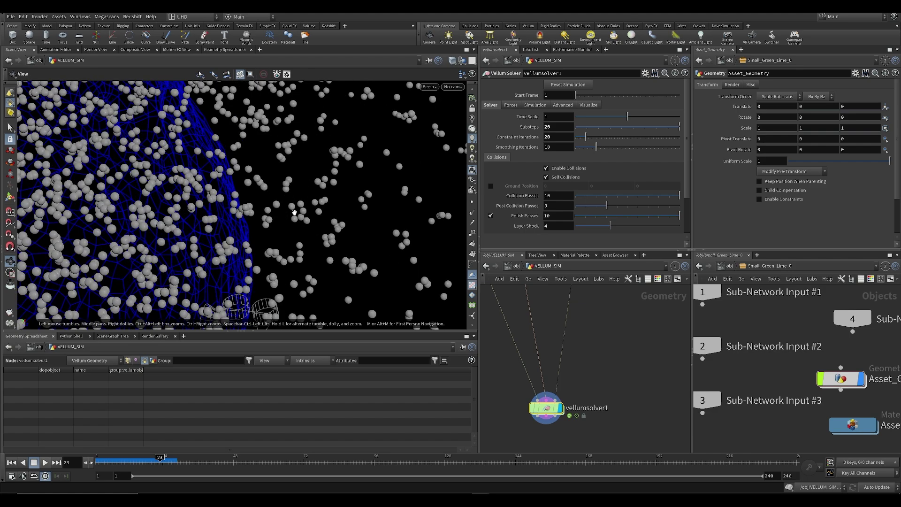
scroll(295, 207, "down", 10)
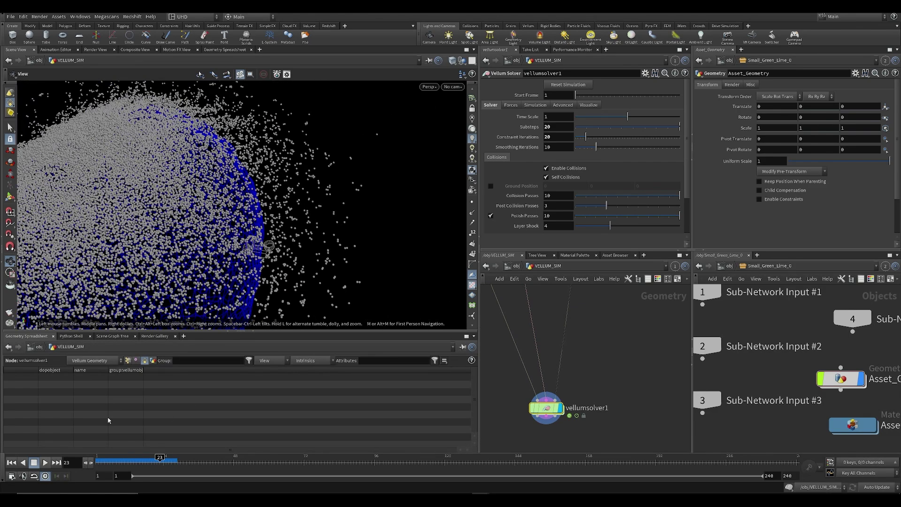
Return to the first frame and set the Substeps to 5 on the vellumsolver1 node
left_click_drag(126, 459, 97, 460)
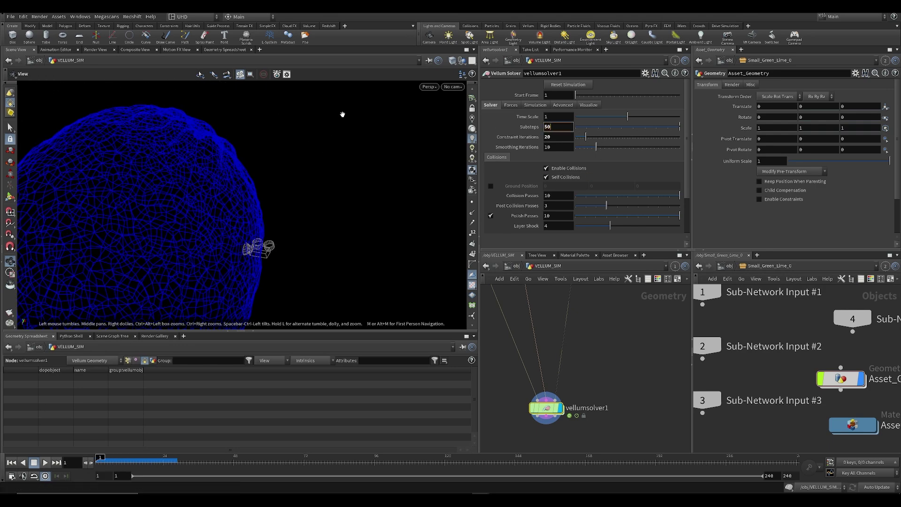
key("Return")
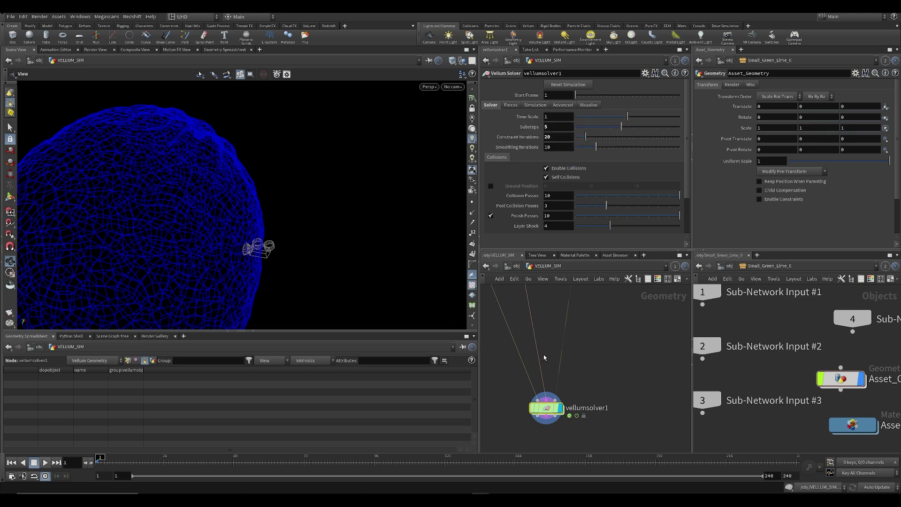
Set the Density to 200 on the vellumconstraints_grain1 node, save the scene and play the simulation
key("h")
left_click(552, 333)
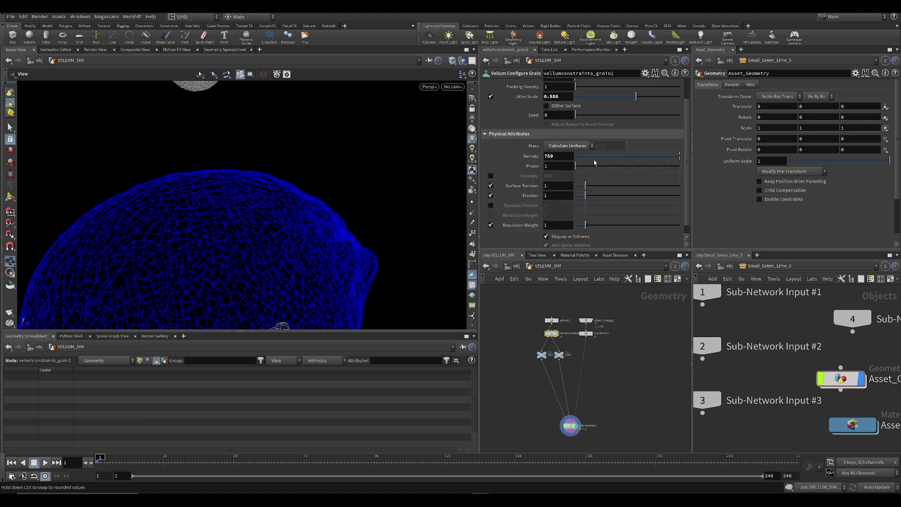
left_click(558, 157)
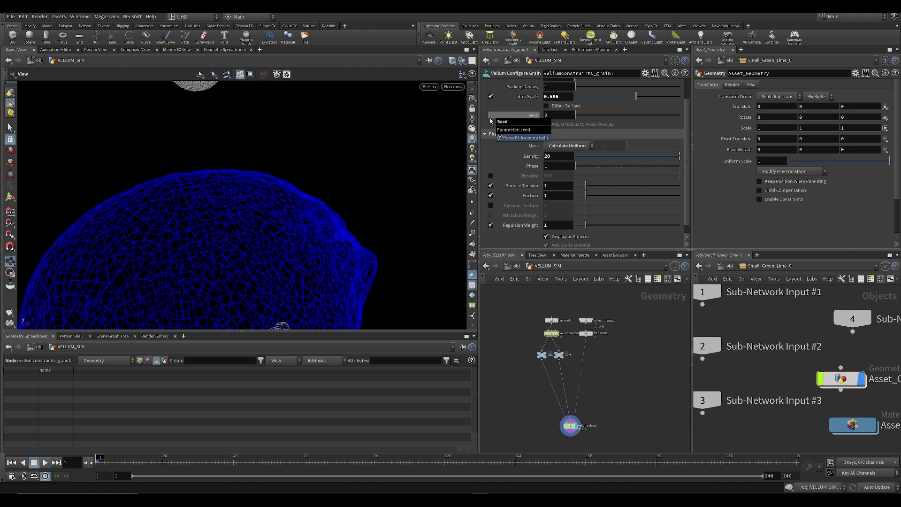
key("ctrl+s")
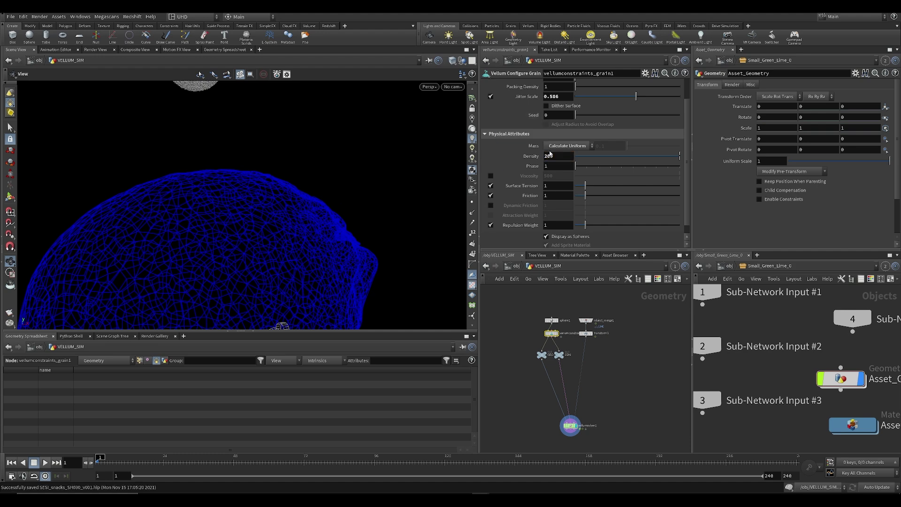
key("ctrl+s")
right_click_drag(292, 201, 205, 234, "alt")
left_click_drag(215, 192, 265, 205)
key("Return")
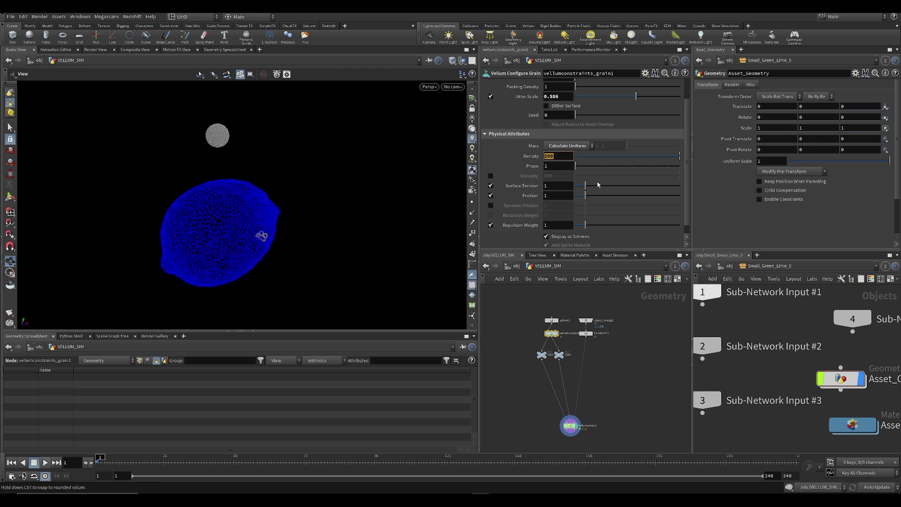
middle_click_drag(322, 177, 334, 177)
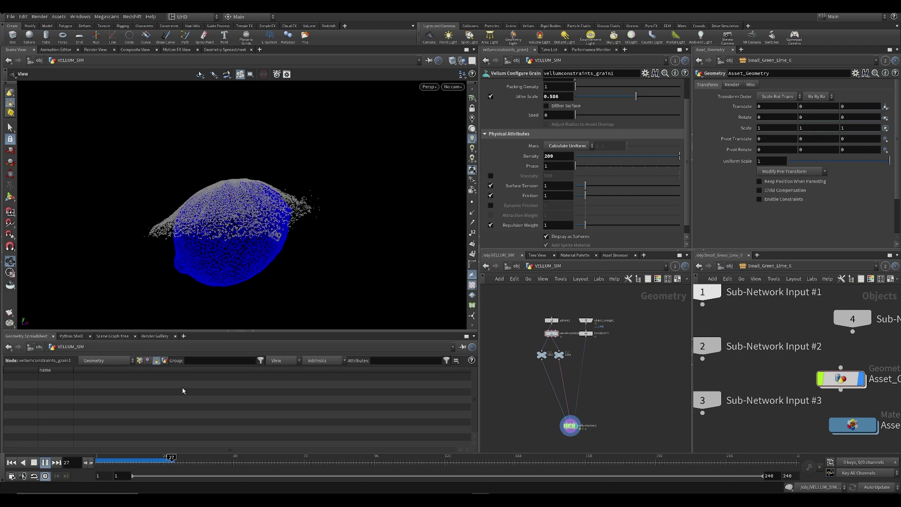
Scrub to frame 30, examine the Density 200 splash around the lime and return to the first frame
left_click_drag(151, 462, 180, 465)
left_click_drag(256, 211, 274, 256)
scroll(274, 253, "up", 3)
middle_click_drag(274, 249, 259, 206)
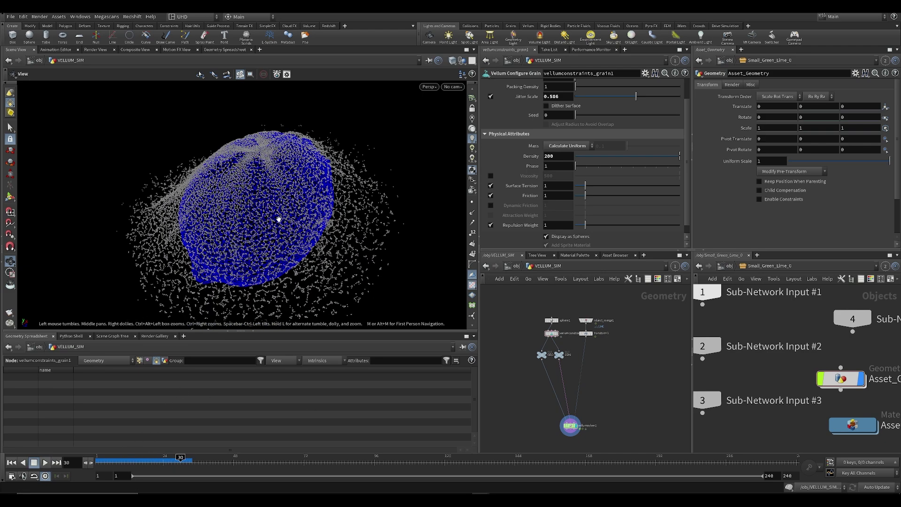
key("ctrl+Up")
key("Up")
key("Up")
key("ctrl+Up")
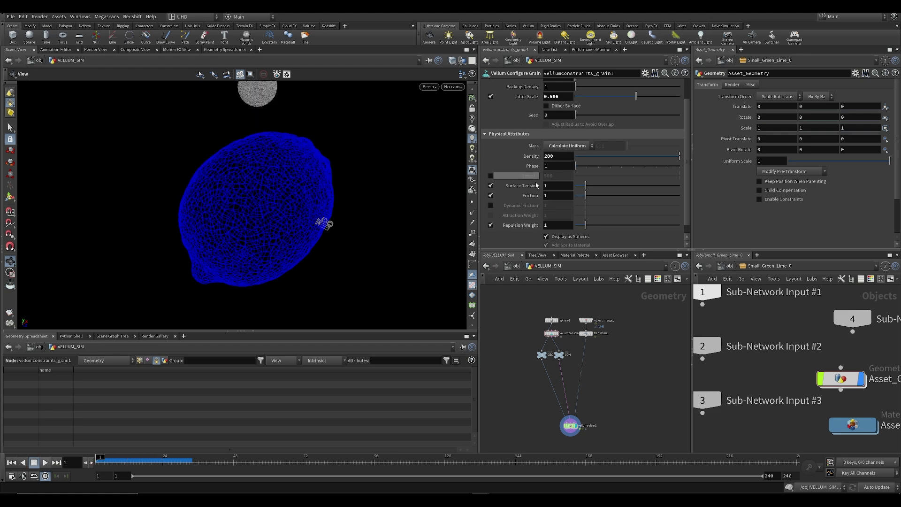
Set the Surface Tension to 10 on the grain node and play the simulation through the impact
type("0")
key("Return")
key("Up")
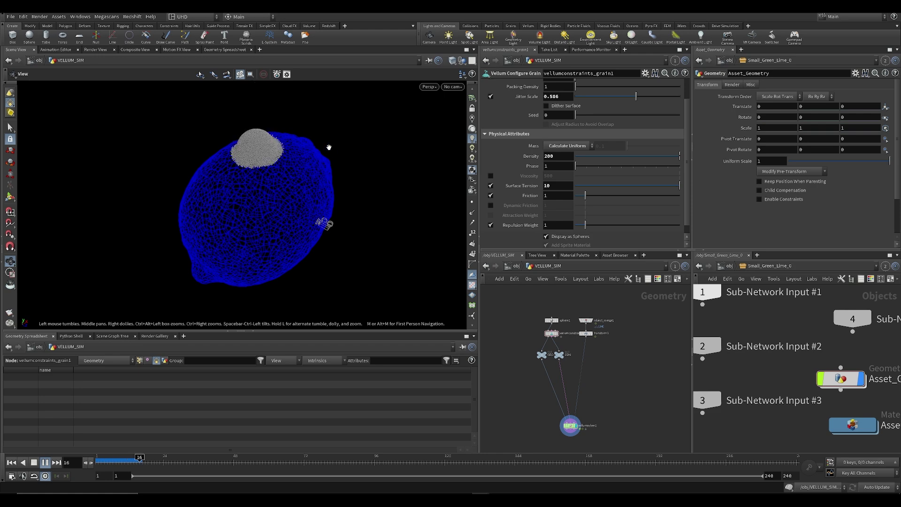
left_click_drag(280, 147, 306, 106)
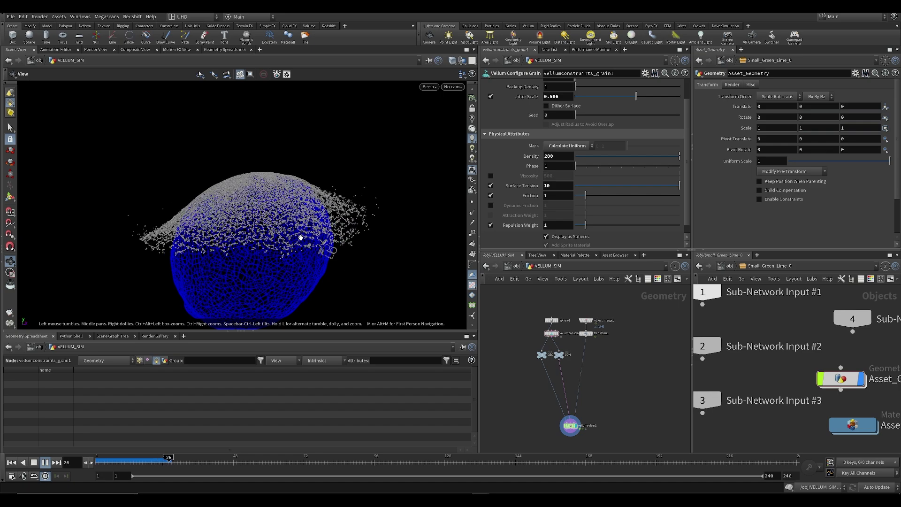
key("Escape")
Scrub to frame 28 and examine the Surface Tension 10 splash around the lime from several angles
left_click_drag(283, 327, 326, 258)
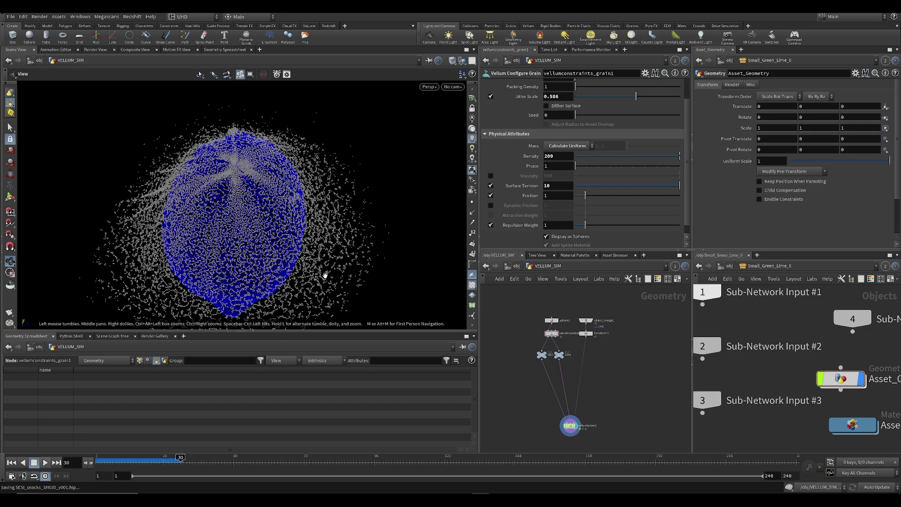
left_click(162, 458)
left_click_drag(164, 457, 175, 459)
left_click_drag(197, 244, 143, 230)
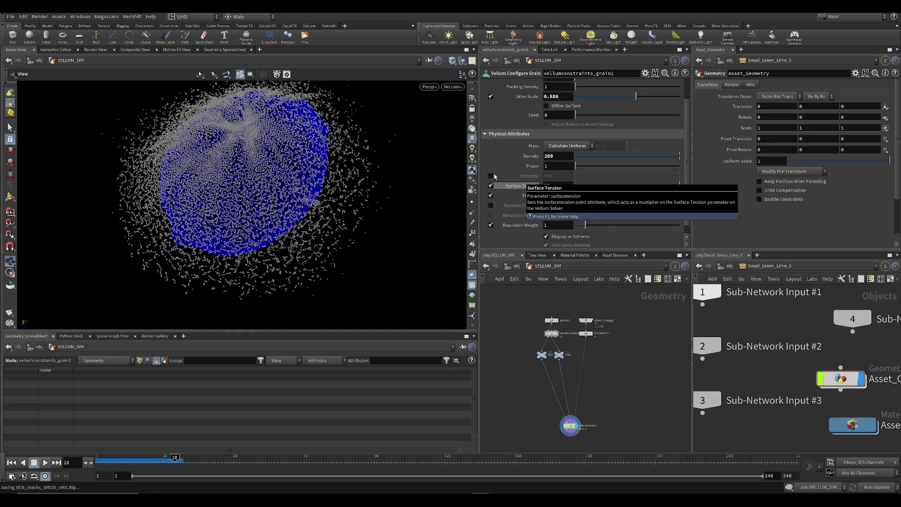
left_click_drag(457, 190, 462, 179)
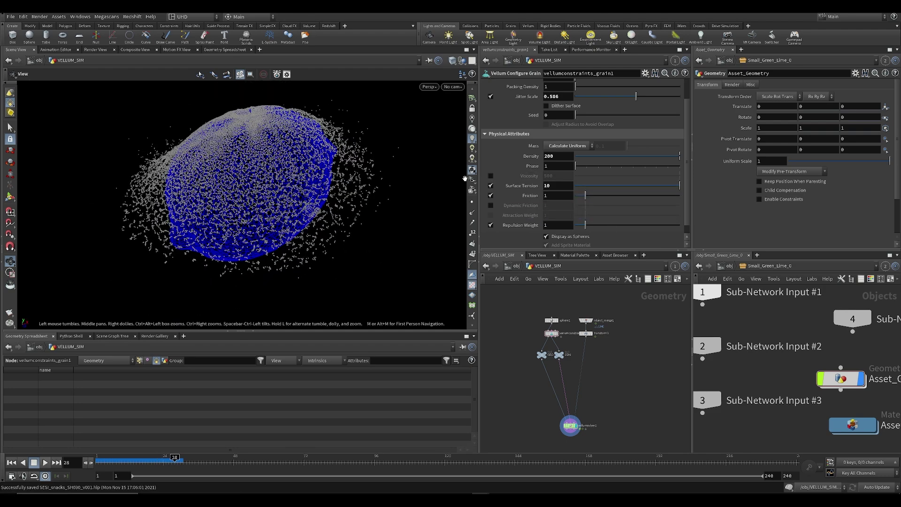
Enable Viscosity with a value of 1, play the simulation through the impact and go back to frame 16
left_click(490, 176)
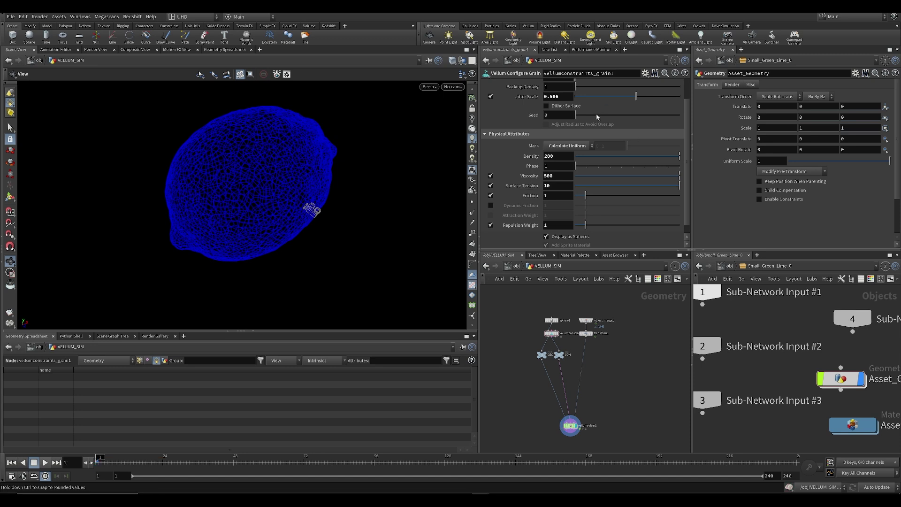
left_click_drag(556, 174, 536, 175)
type("1")
key("Return")
right_click_drag(316, 194, 289, 180)
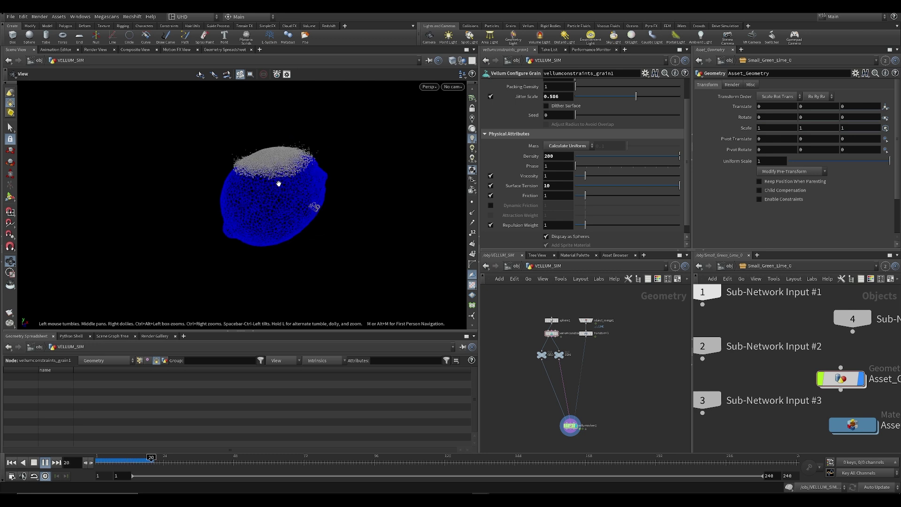
left_click(140, 462)
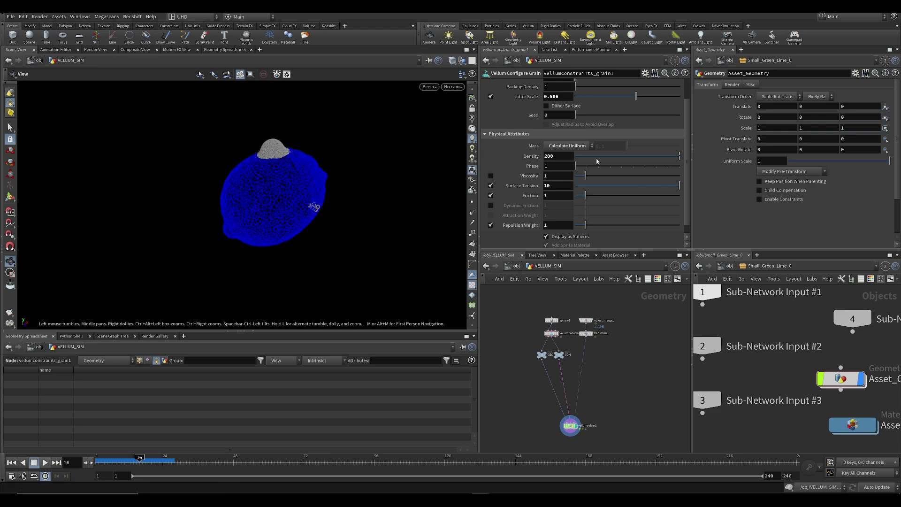
Turn off Viscosity, set the Density to 50 on the grain node and save the scene
type("50")
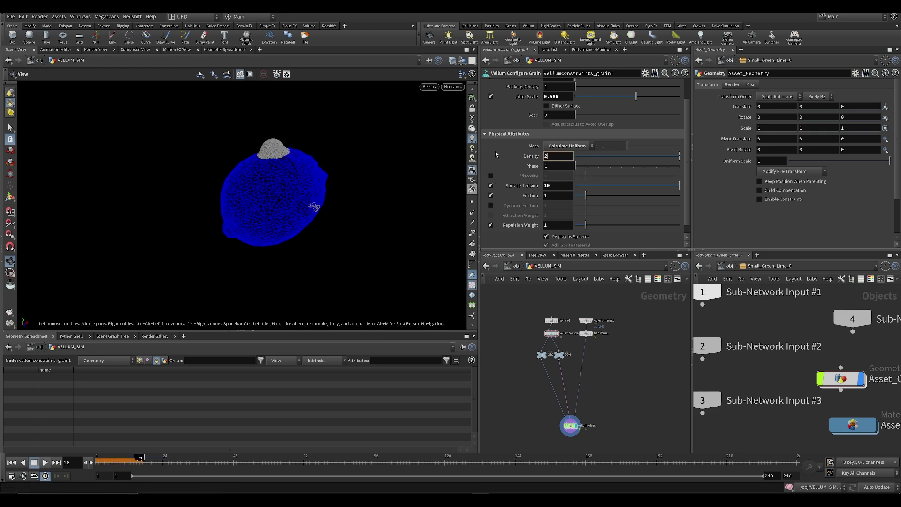
key("Return")
key("ctrl+s")
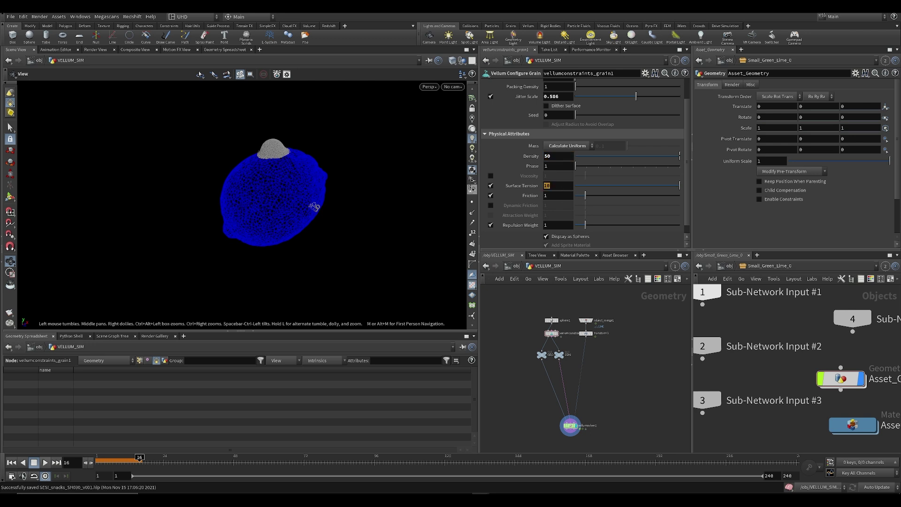
key("Return")
Play the Density 50 simulation through the impact and return to the first frame
key("Up")
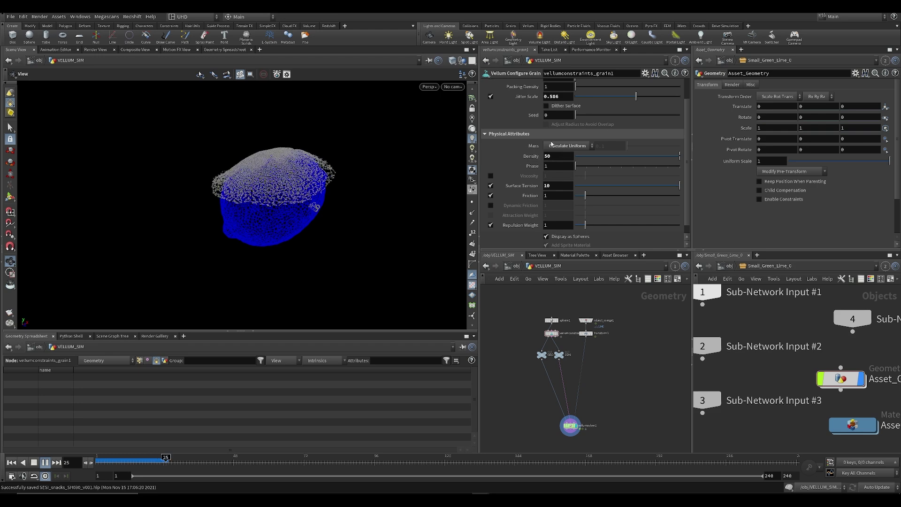
left_click(34, 462)
left_click(11, 462)
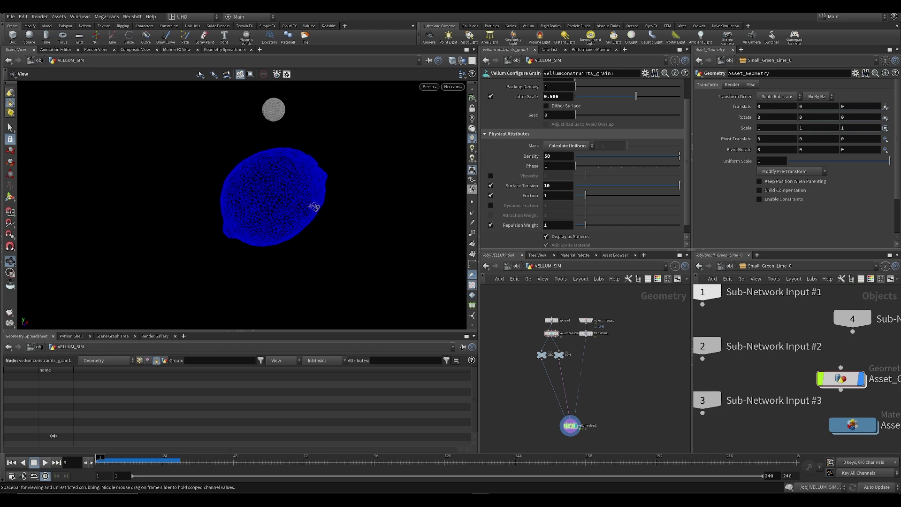
scroll(265, 172, "up", 2)
left_click(549, 165)
middle_click_drag(415, 199, 298, 235)
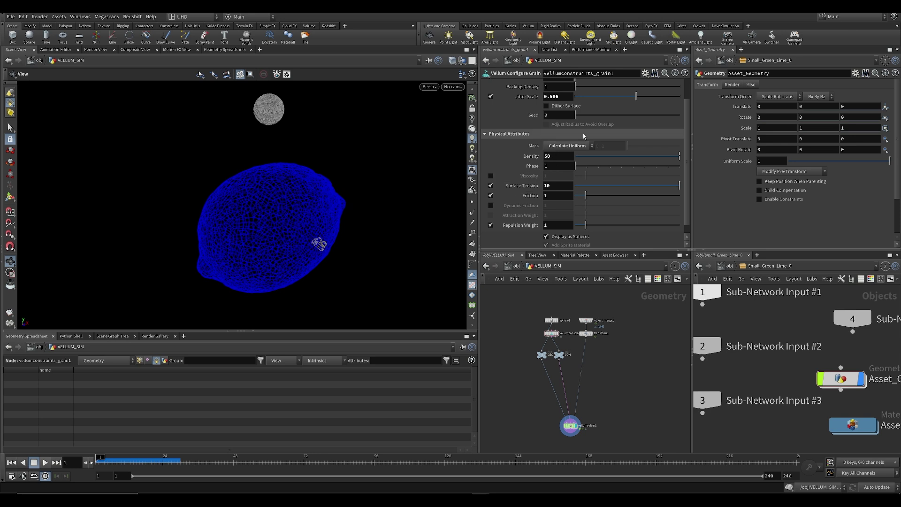
middle_click_drag(301, 194, 259, 209)
right_click_drag(258, 209, 199, 206)
middle_click_drag(211, 203, 297, 179)
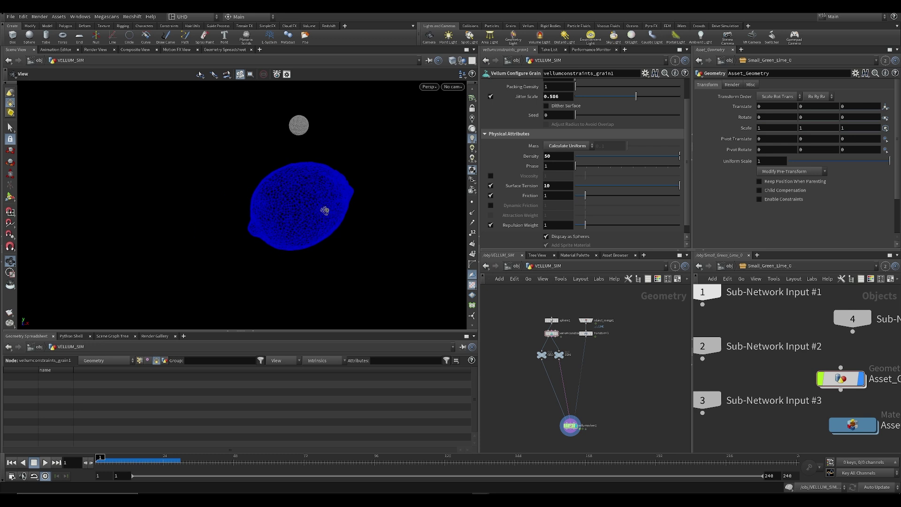
left_click_drag(312, 208, 339, 206)
right_click_drag(314, 194, 344, 192)
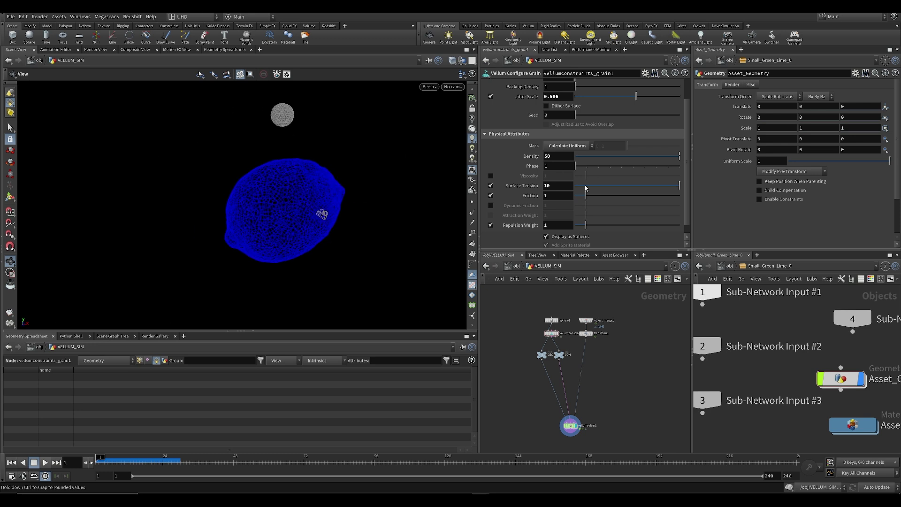
scroll(520, 180, "down", 2)
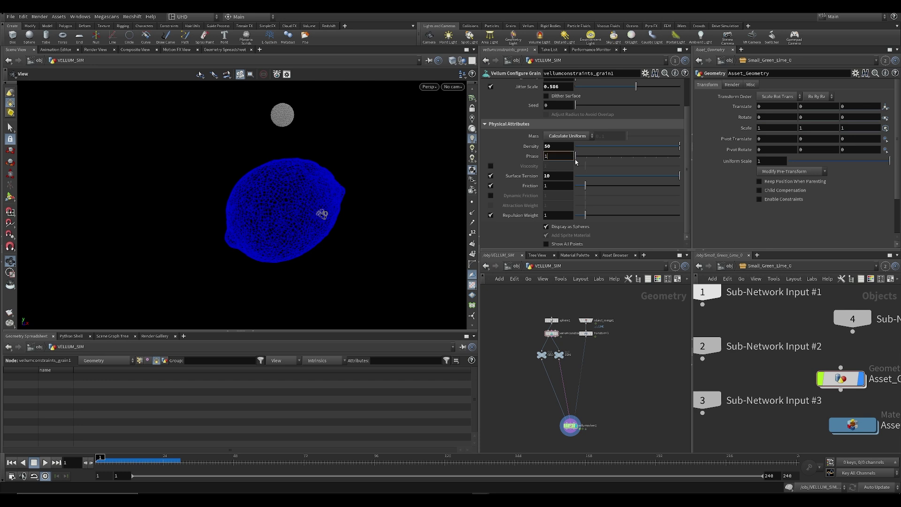
Save the scene and duplicate the sphere1 and vellumconstraints_grain1 nodes beside the originals
scroll(535, 338, "up", 5)
key("ctrl+s")
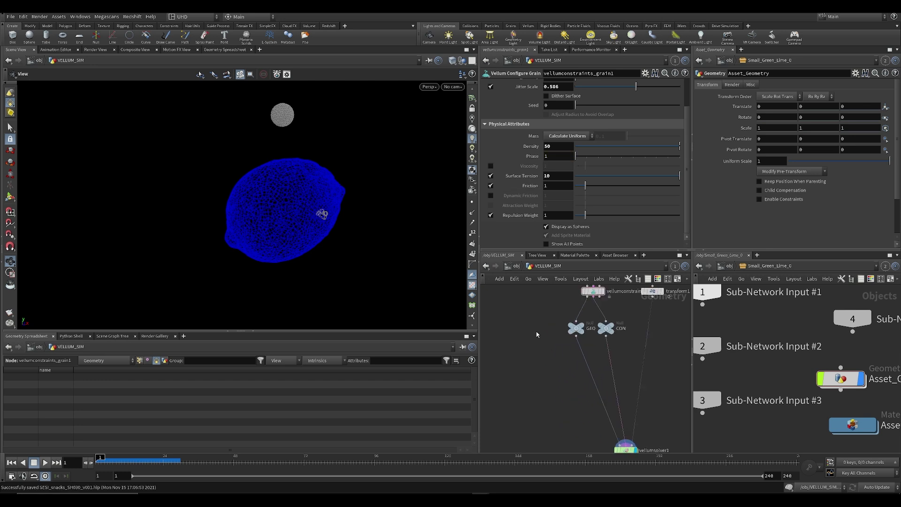
left_click_drag(529, 301, 614, 365)
key("ctrl+c")
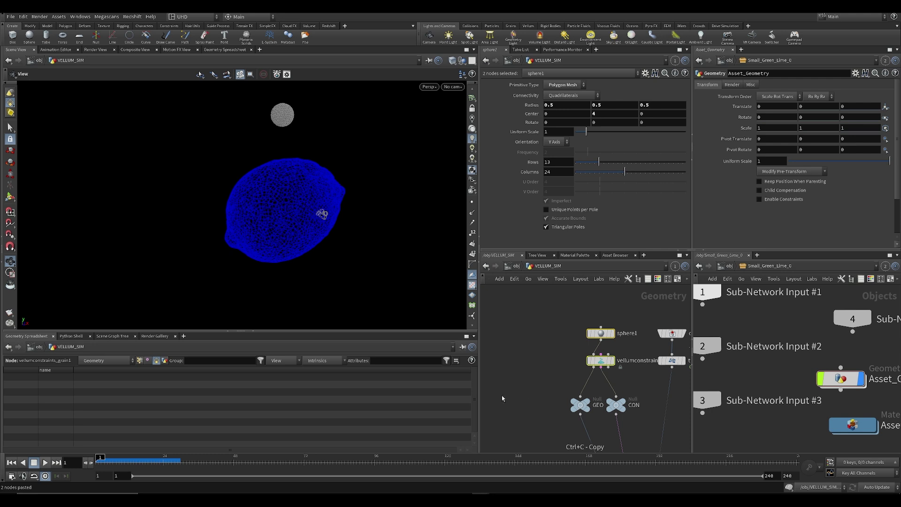
key("ctrl+v")
scroll(522, 393, "down", 5)
middle_click_drag(522, 393, 584, 370)
Duplicate the GEO and CON null nodes and place the copies below the duplicated grain constraint node
left_click_drag(575, 361, 657, 391)
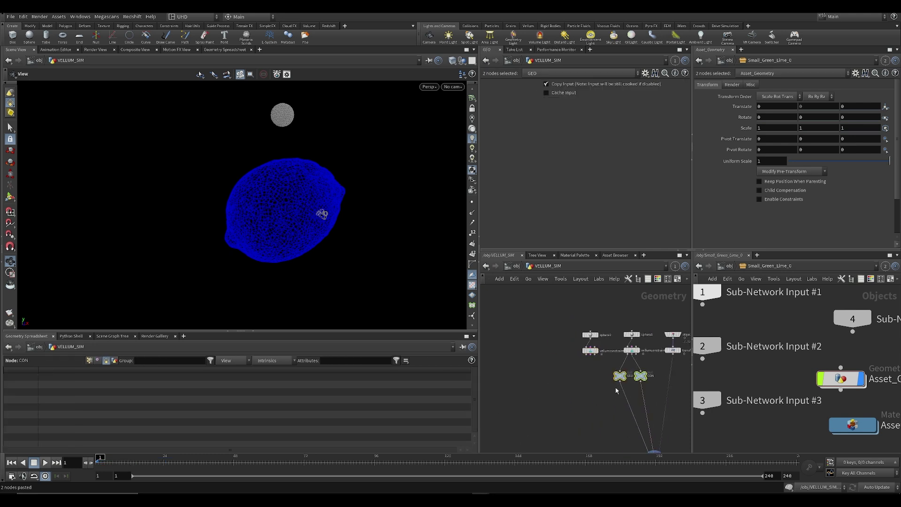
key("ctrl+v")
left_click_drag(595, 381, 570, 385)
Place the duplicated GEO1 and CON1 nulls under vellumconstraints_grain2 and wire them to its geometry and constraint outputs
left_click(593, 367)
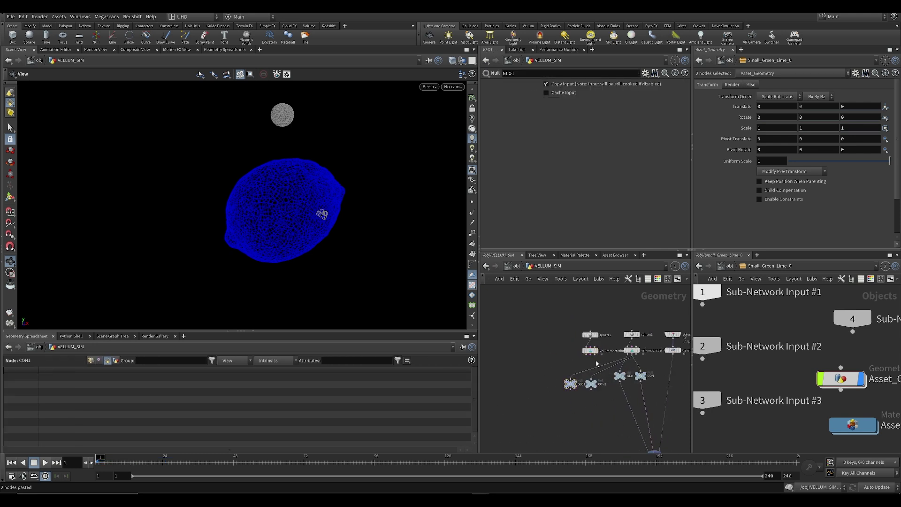
left_click(586, 356)
left_click(570, 379)
left_click(591, 355)
left_click(591, 379)
left_click(591, 355)
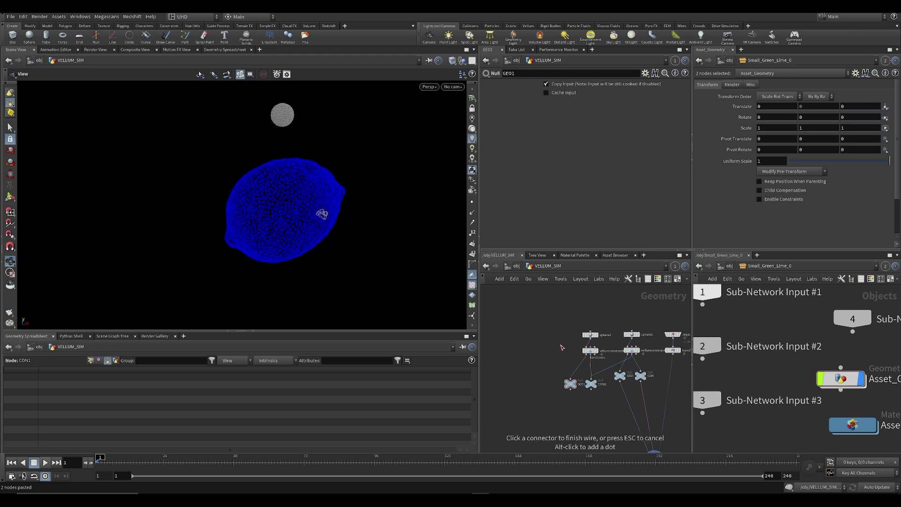
left_click(563, 346)
Raise the Density of vellumconstraints_grain2 to 60.6, saving the scene along the way
left_click(597, 352)
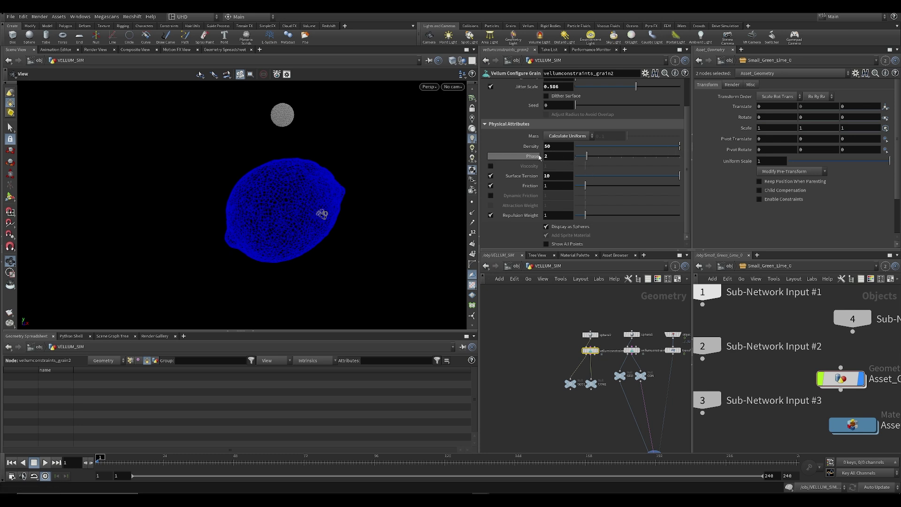
middle_click_drag(571, 147, 599, 150)
middle_click_drag(764, 152, 779, 151)
key("ctrl+s")
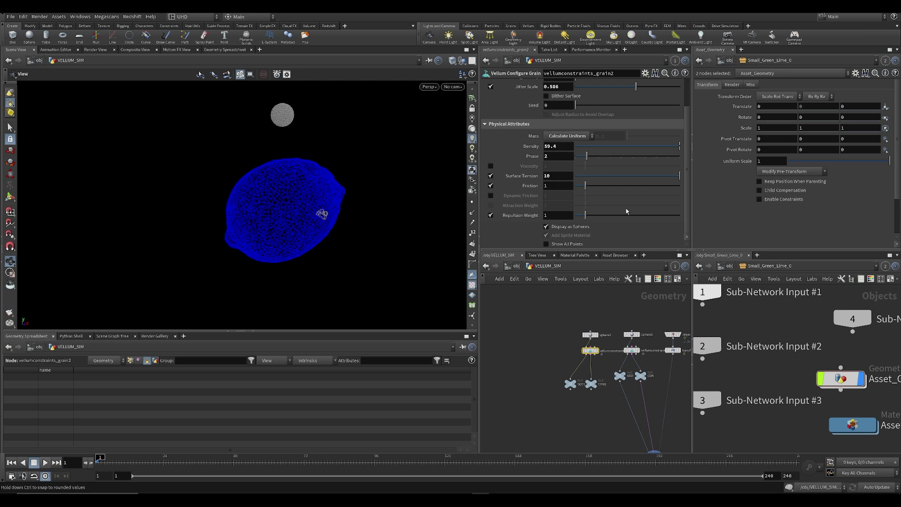
middle_click_drag(551, 148, 568, 148)
middle_click_drag(590, 442, 556, 408)
scroll(555, 408, "down", 2)
scroll(555, 408, "up", 3)
middle_click_drag(293, 179, 305, 219)
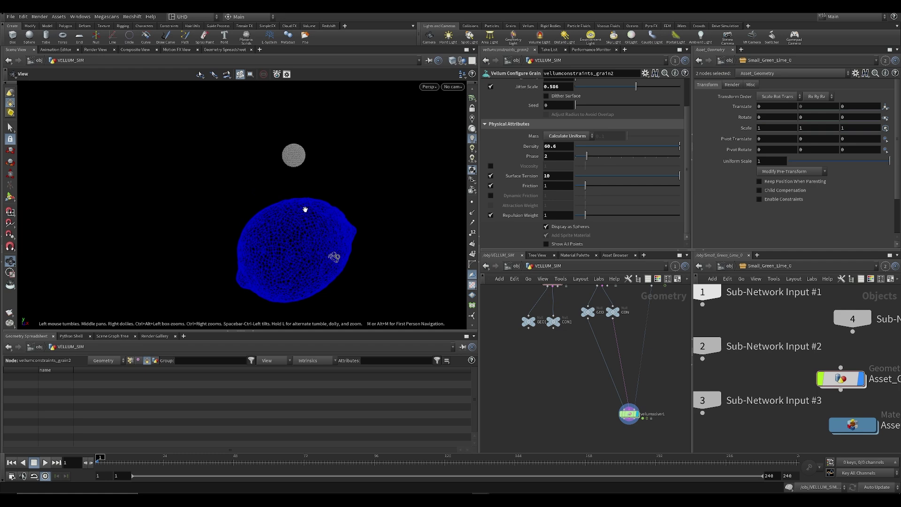
scroll(593, 222, "up", 3)
middle_click_drag(565, 329, 564, 335)
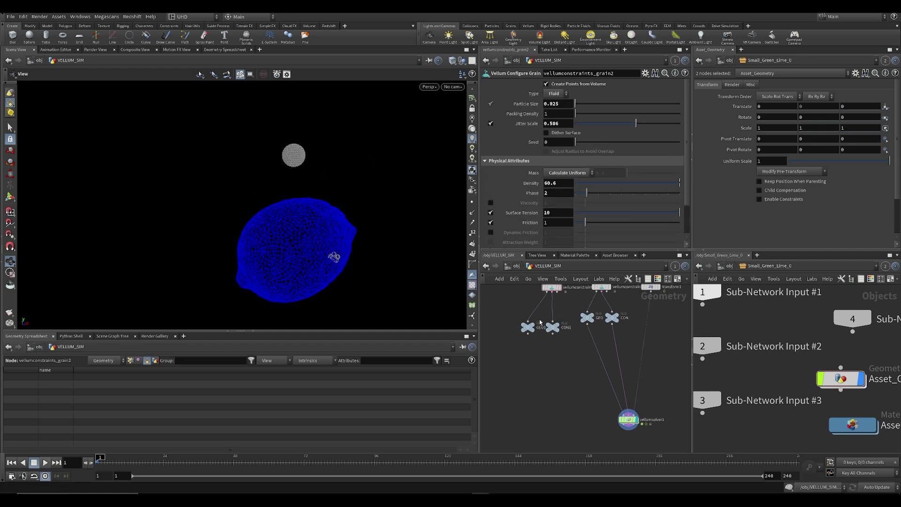
middle_click_drag(611, 305, 604, 331)
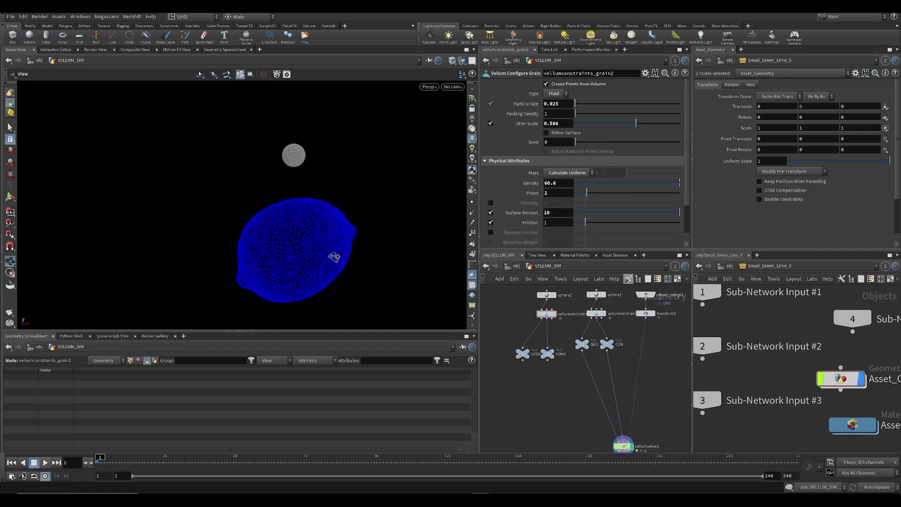
Switch to the browser, skim the YouTube video "Vellum Fluids Solver Settings, Cloth & Fluids, Brushing Fluids" for its multiple-fluid section, and return to Houdini
key("alt+Tab")
key("alt+Left")
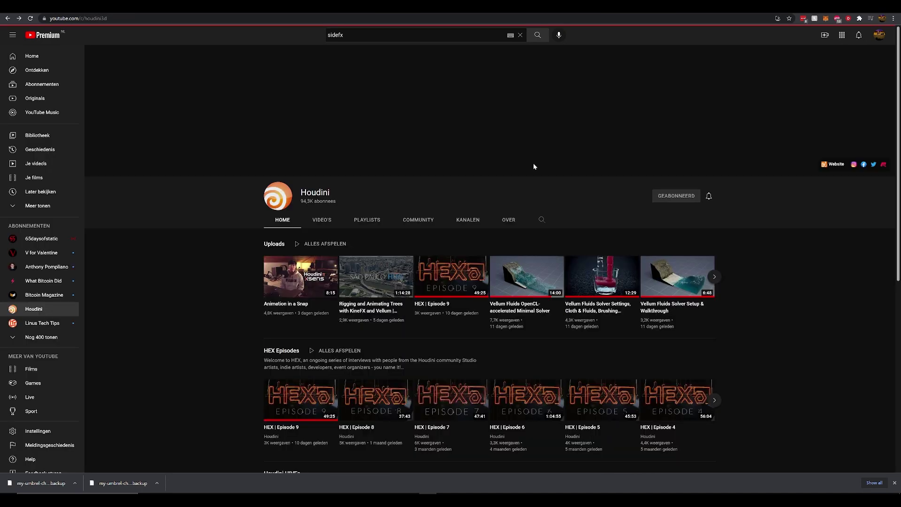
scroll(623, 346, "down", 2)
left_click(272, 174)
left_click(199, 299)
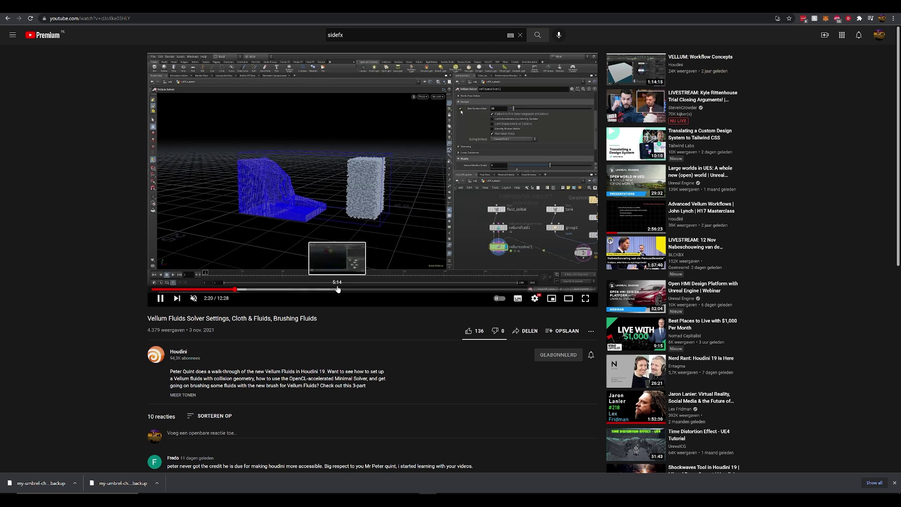
left_click(340, 289)
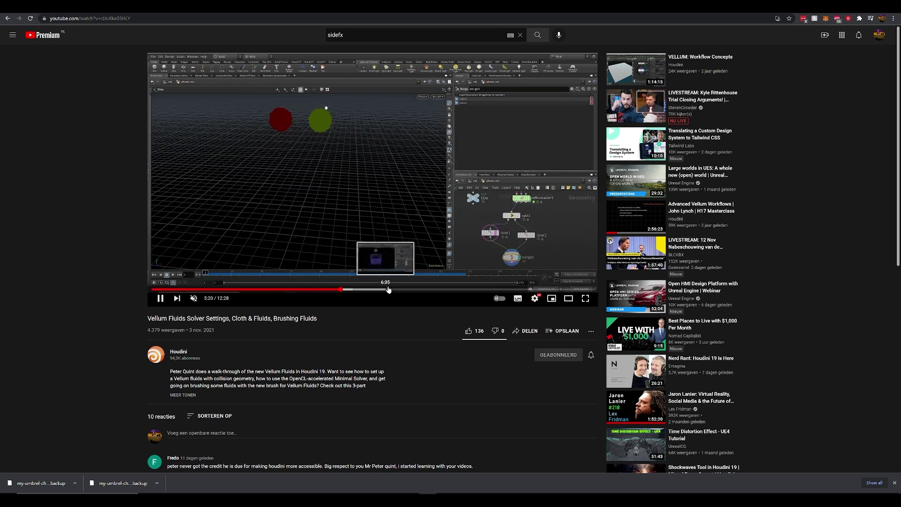
left_click(391, 289)
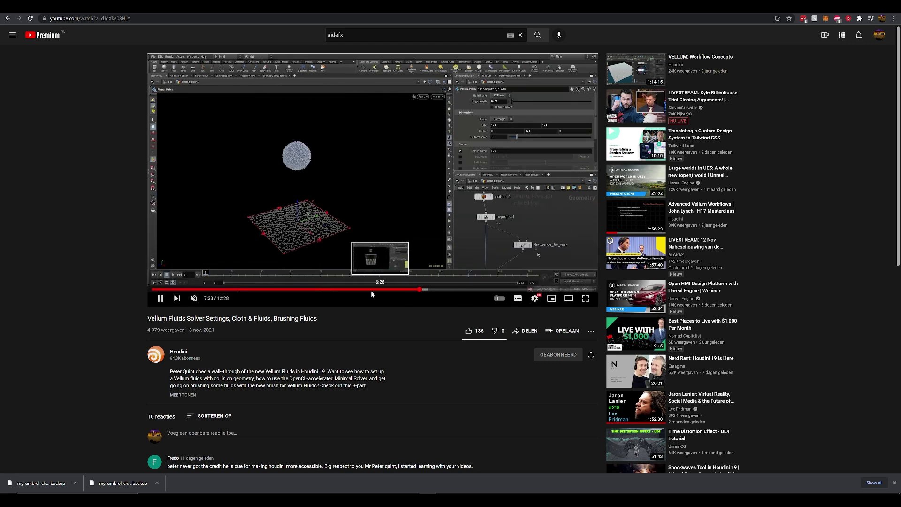
left_click(355, 290)
left_click(387, 227)
key("alt+Tab")
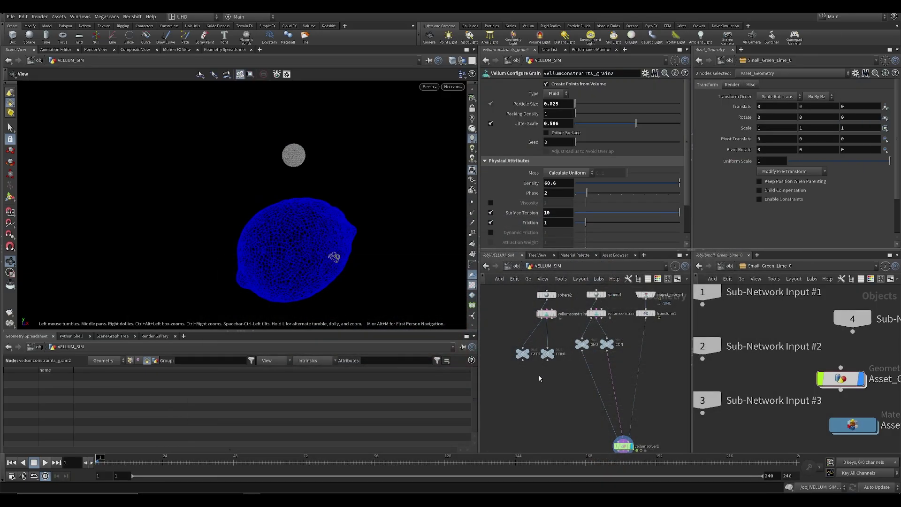
Delete the duplicated fluid branch with sphere2, vellumconstraints_grain2, GEO1 and CON1, and save the scene
left_click_drag(510, 364, 522, 397)
key("Delete")
middle_click_drag(509, 396, 524, 335)
scroll(529, 360, "up", 3)
key("ctrl+s")
Review the particle and physical attribute settings of vellumconstraints_grain1 and its connections to the solver
left_click_drag(324, 208, 395, 248)
middle_click_drag(600, 359, 582, 436)
scroll(580, 422, "down", 2)
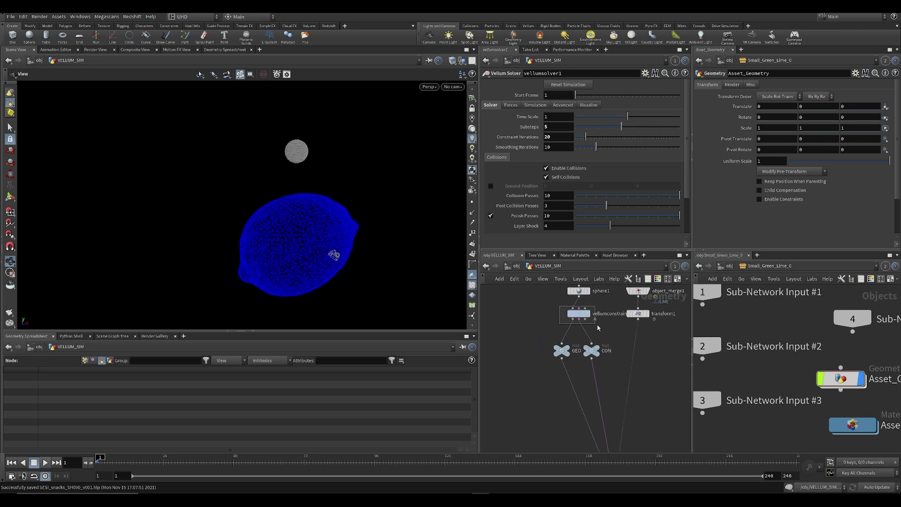
left_click(581, 314)
middle_click_drag(663, 294, 630, 341)
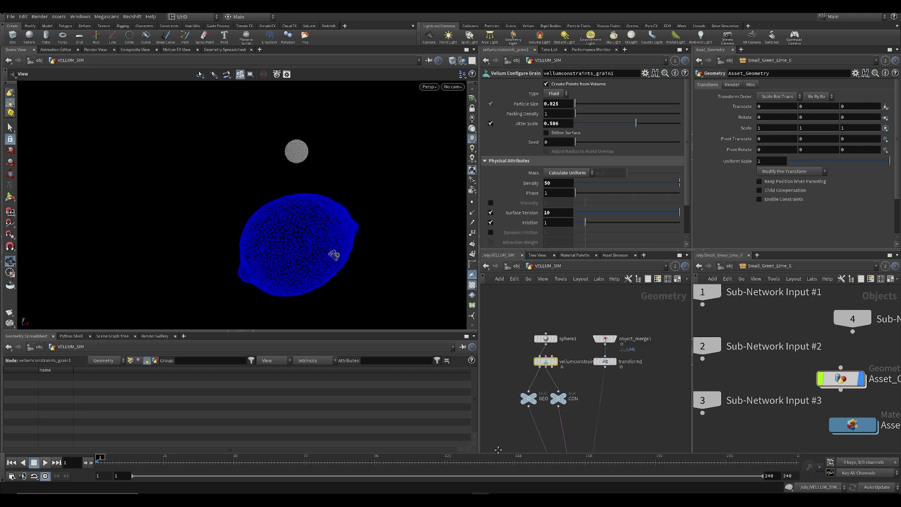
middle_click_drag(623, 432, 604, 411)
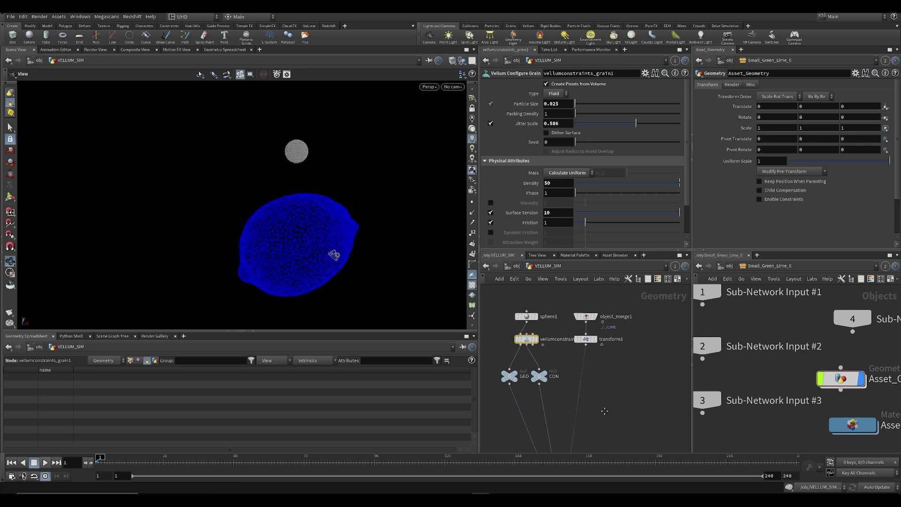
left_click_drag(350, 252, 340, 258)
middle_click_drag(605, 415, 579, 355)
scroll(598, 229, "down", 2)
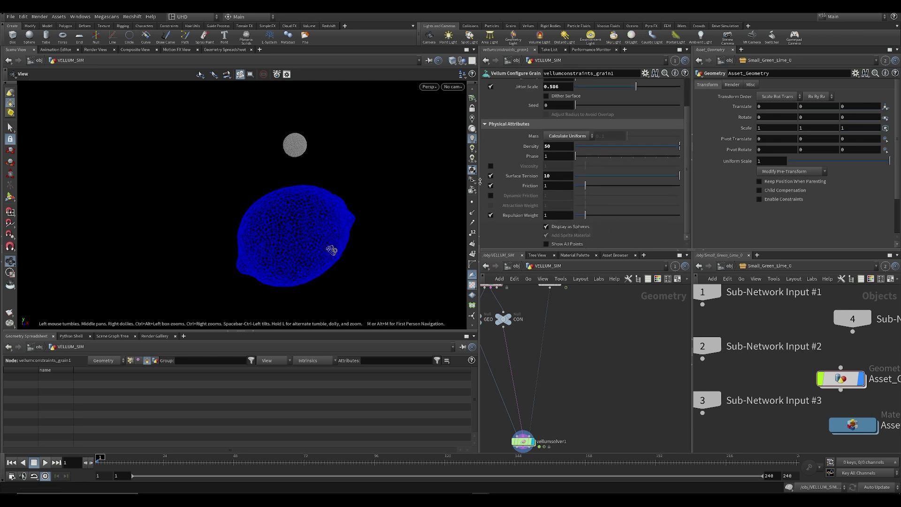
left_click_drag(322, 213, 334, 216)
scroll(576, 369, "down", 4)
mouse_move(567, 374)
middle_mouse_down()
mouse_move(568, 331)
mouse_move(570, 359)
middle_mouse_up()
scroll(539, 314, "up", 5)
left_click_drag(295, 217, 282, 202)
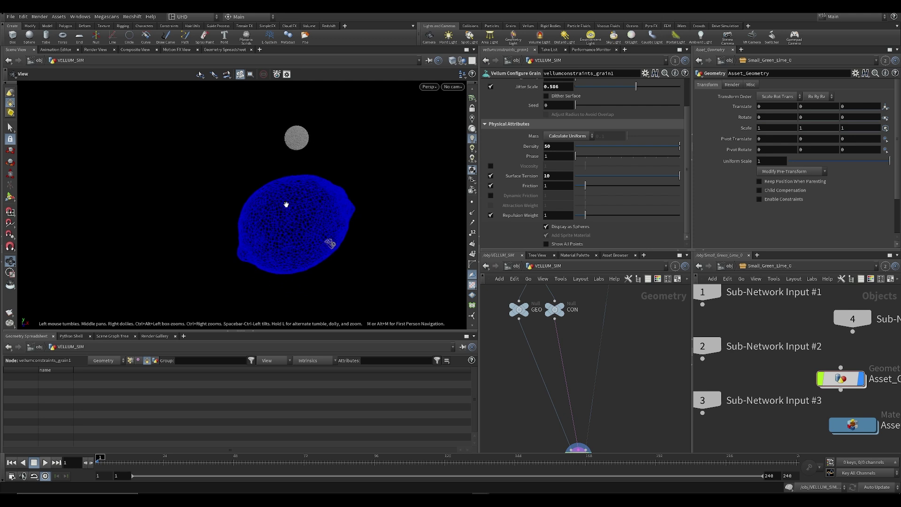
scroll(569, 165, "up", 2)
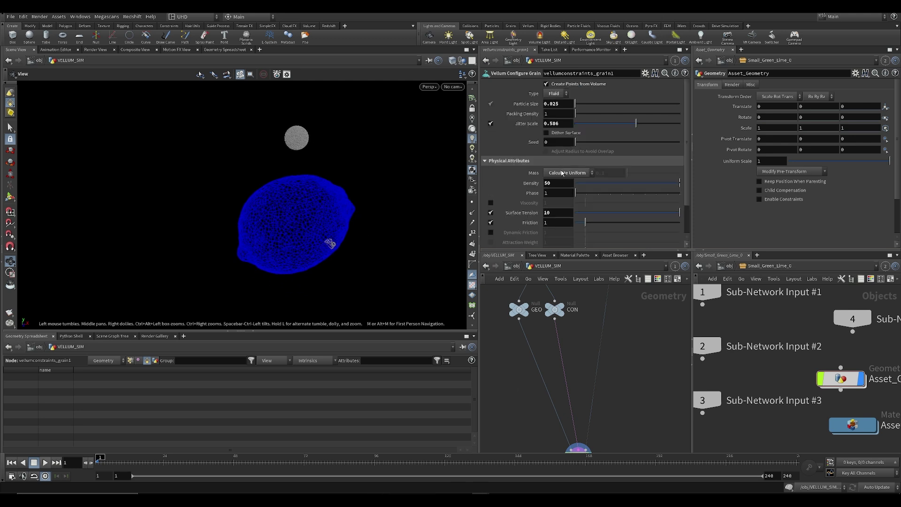
scroll(563, 421, "down", 3)
left_click_drag(341, 235, 309, 221)
left_click(547, 183)
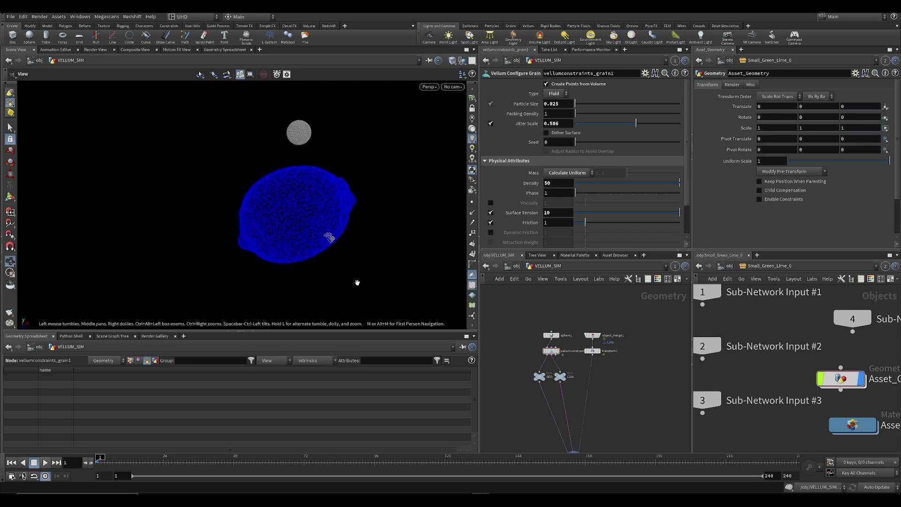
Set the Substeps of vellumsolver1 to 10
left_click_drag(362, 284, 342, 238)
middle_click_drag(343, 238, 333, 190)
scroll(613, 361, "down", 2)
middle_click_drag(650, 436, 620, 361)
left_click(550, 370)
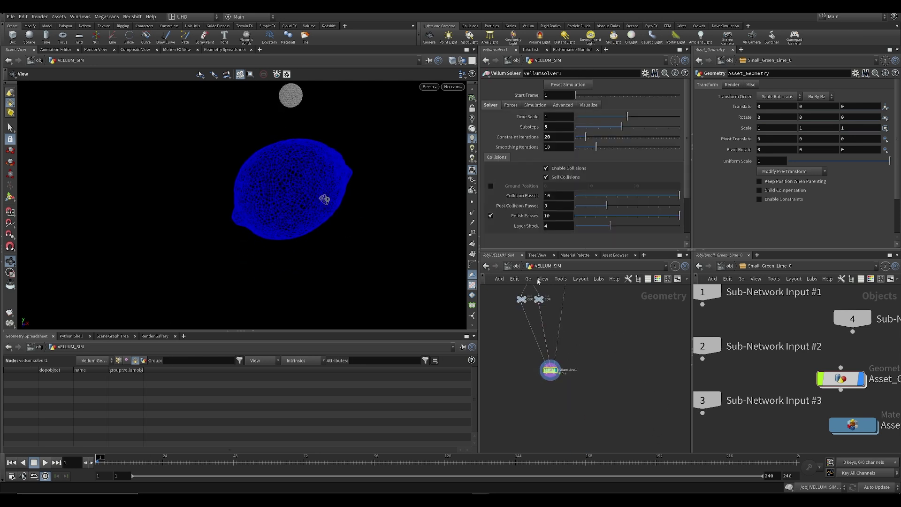
left_click(556, 128)
Play the simulation through the impact on the lime up to frame 37 and save the scene
left_click_drag(367, 281, 313, 202)
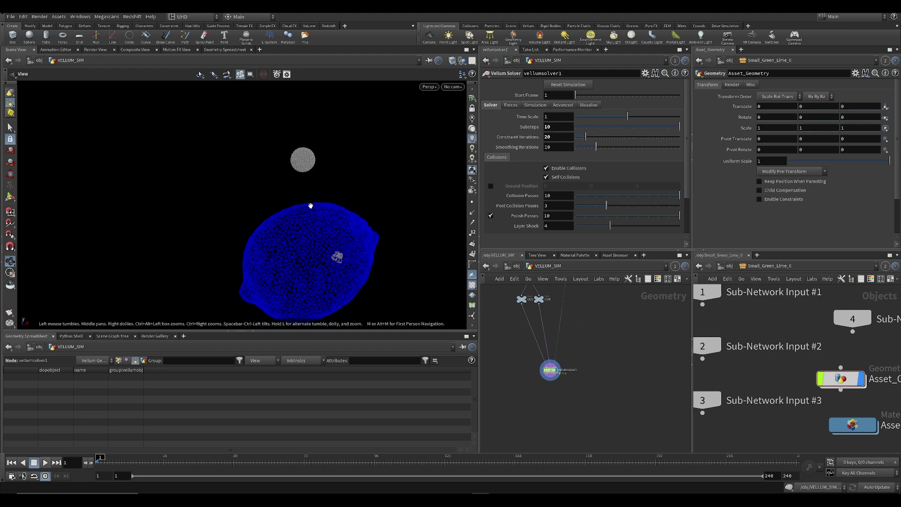
right_click_drag(312, 202, 261, 213)
left_click_drag(261, 213, 296, 221)
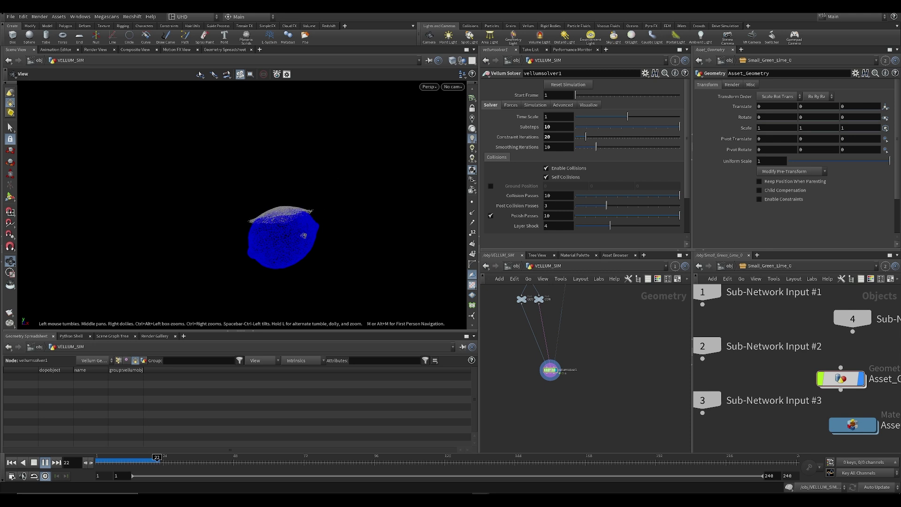
left_click_drag(310, 230, 255, 207)
scroll(238, 176, "down", 3)
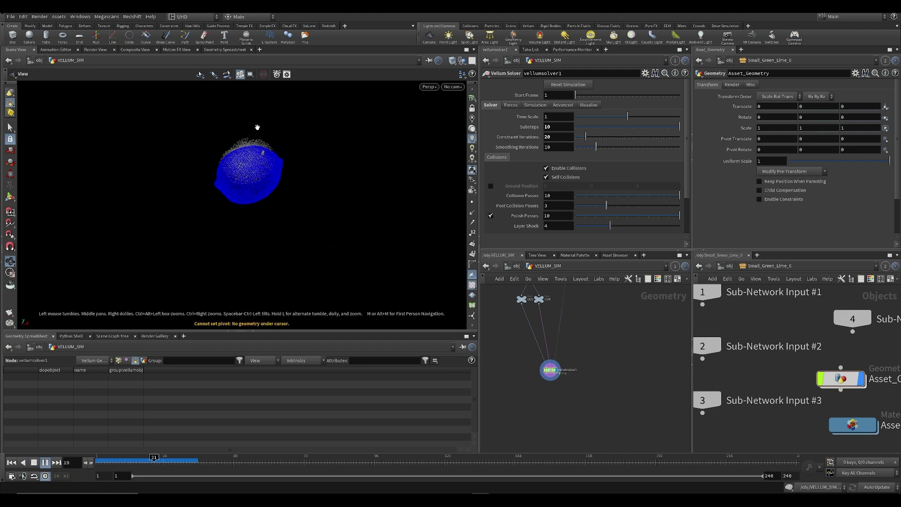
key("ctrl+s")
scroll(269, 178, "up", 5)
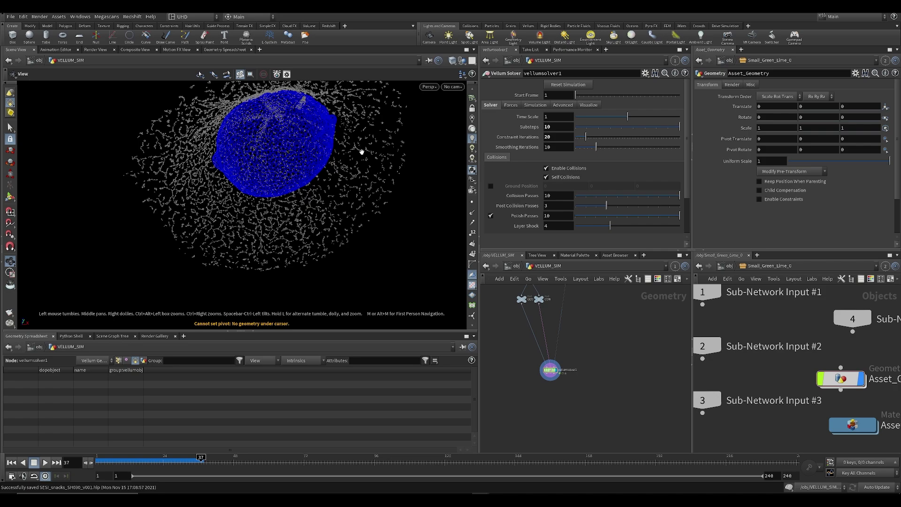
left_click_drag(308, 135, 280, 186)
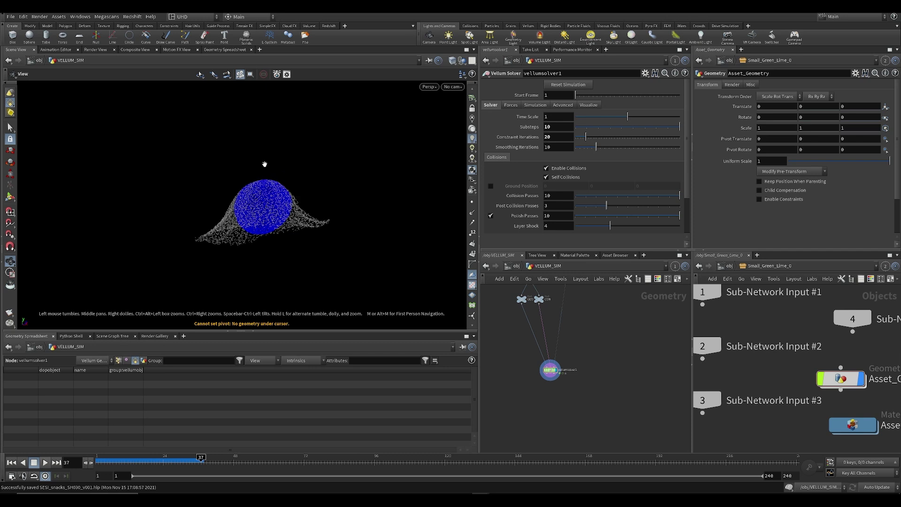
Scrub the timeline to frame 26 and inspect the splash around the lime from several angles and distances
left_click_drag(100, 462, 169, 462)
left_click_drag(246, 185, 228, 235)
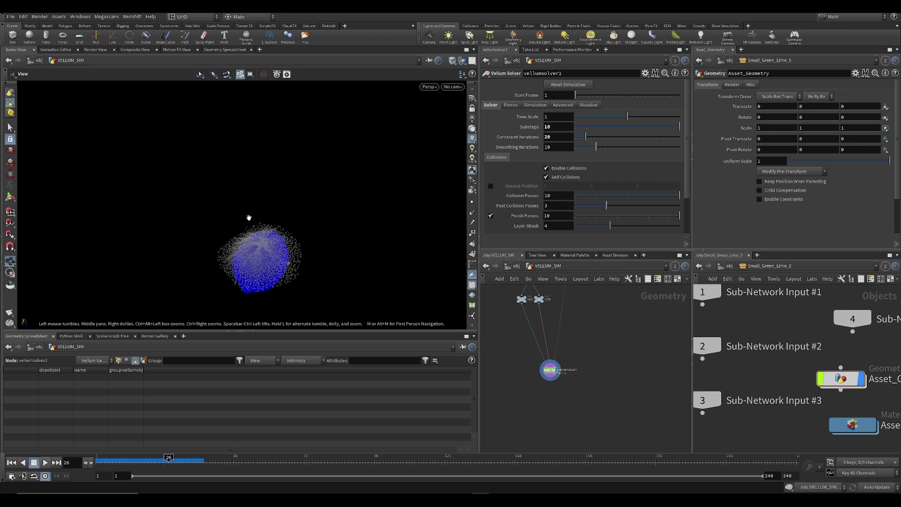
left_click_drag(282, 250, 266, 164)
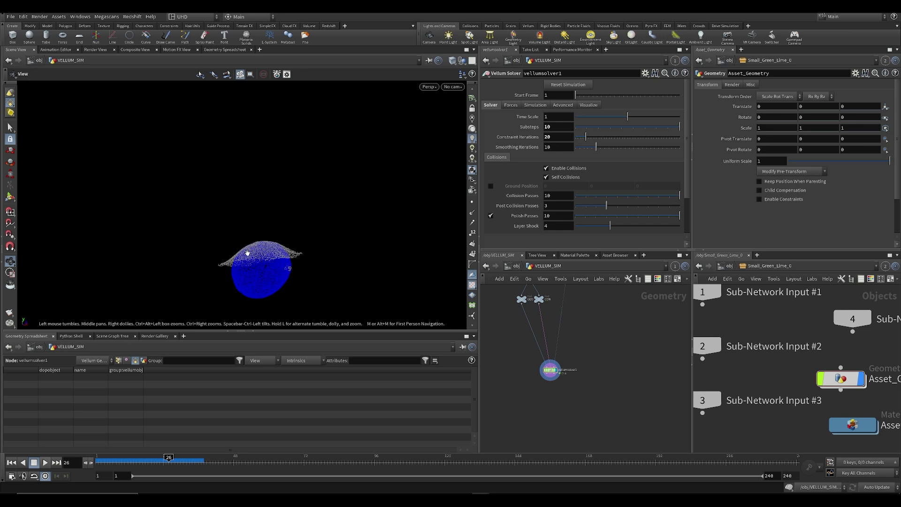
left_click_drag(244, 238, 264, 207)
scroll(264, 207, "up", 5)
scroll(267, 175, "down", 5)
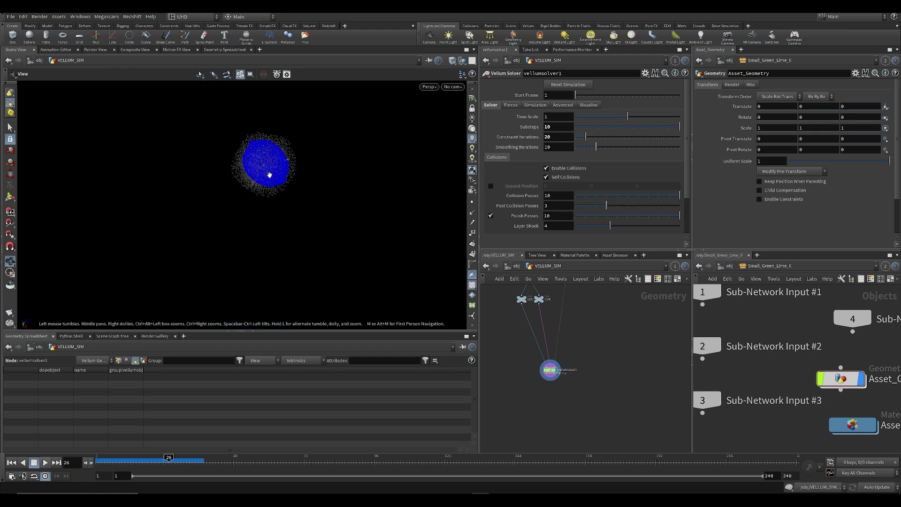
scroll(263, 147, "up", 4)
scroll(268, 174, "down", 4)
scroll(268, 173, "up", 3)
middle_click_drag(267, 174, 260, 182)
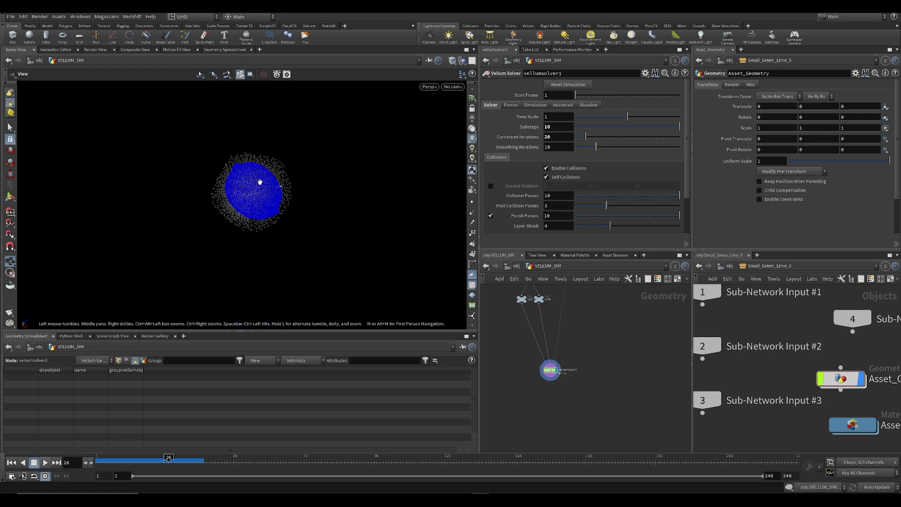
left_click_drag(259, 155, 245, 208)
left_click_drag(246, 137, 253, 214)
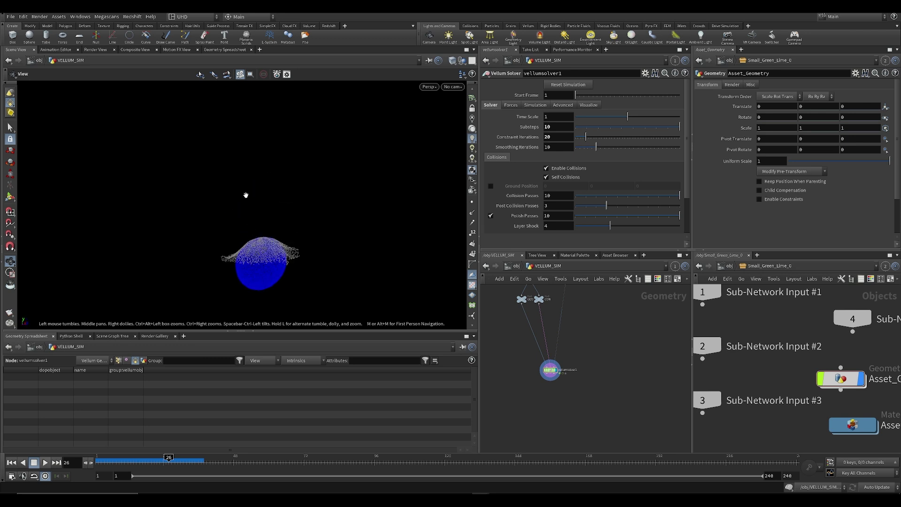
left_click_drag(251, 252, 235, 203)
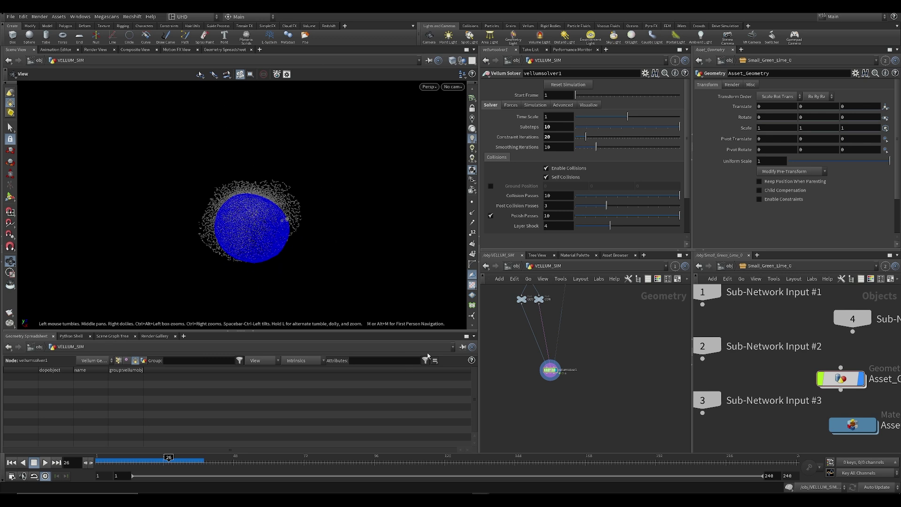
left_click_drag(281, 133, 322, 270)
Save the scene and return the timeline to the first frame
key("ctrl+s")
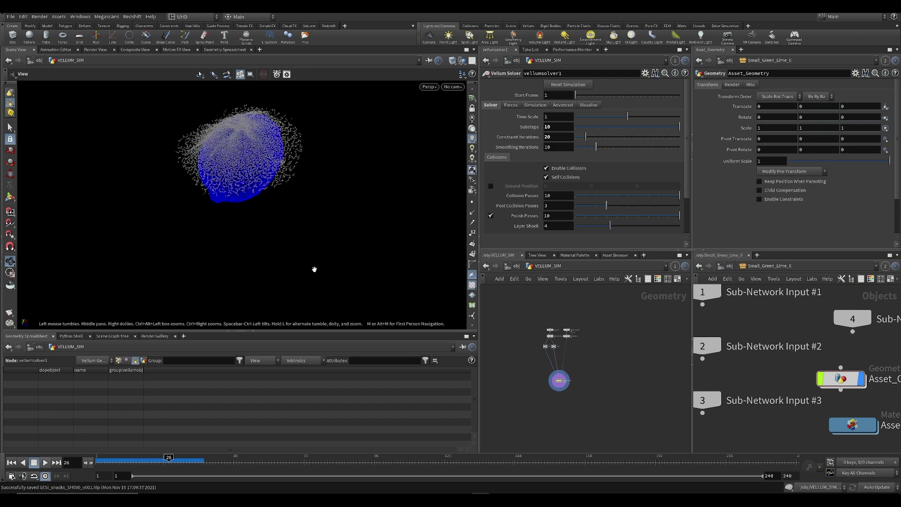
left_click_drag(314, 270, 296, 243)
key("ctrl+Up")
scroll(545, 341, "up", 3)
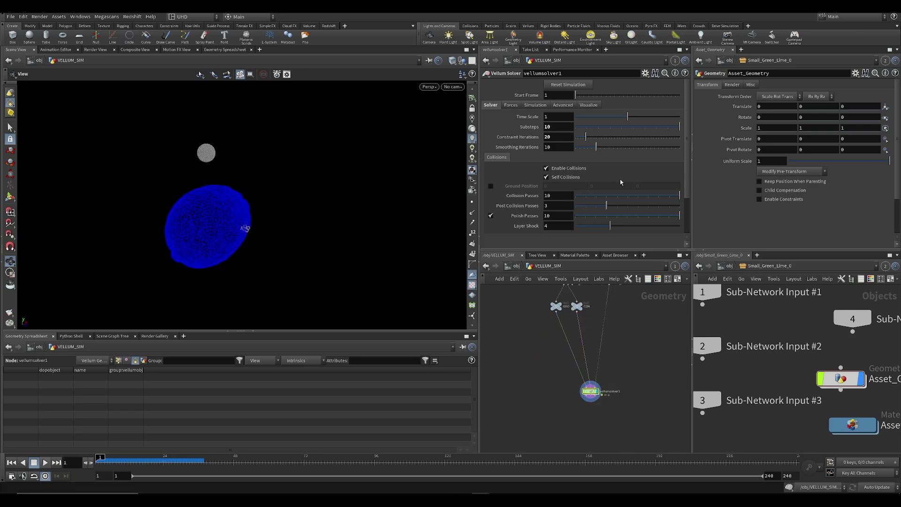
Review the Forces, Simulation, Advanced and Visualize settings of vellumsolver1 and save the scene
left_click(512, 105)
left_click(535, 105)
left_click(563, 105)
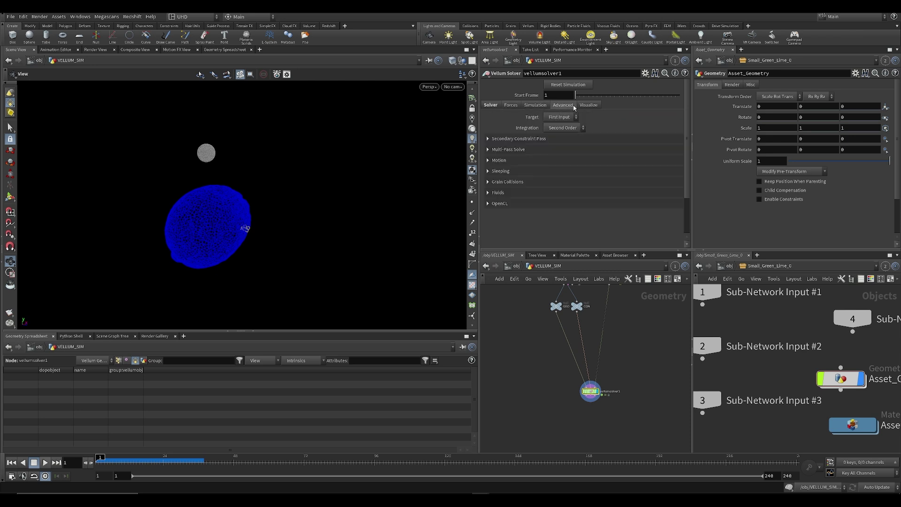
left_click(579, 104)
left_click(532, 104)
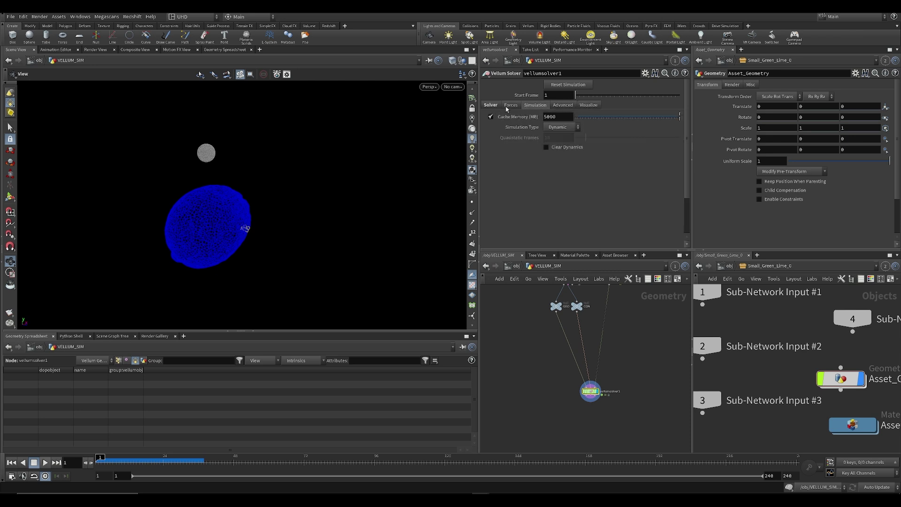
left_click(491, 105)
middle_click_drag(547, 385, 534, 389)
key("ctrl+s")
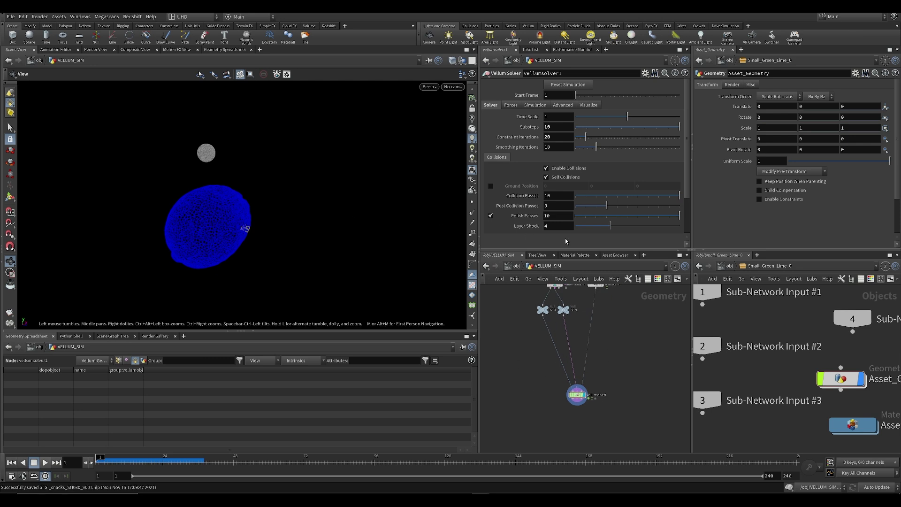
Disconnect the GEO and CON nulls from vellumsolver1 and save the scene
middle_click_drag(565, 362, 535, 358)
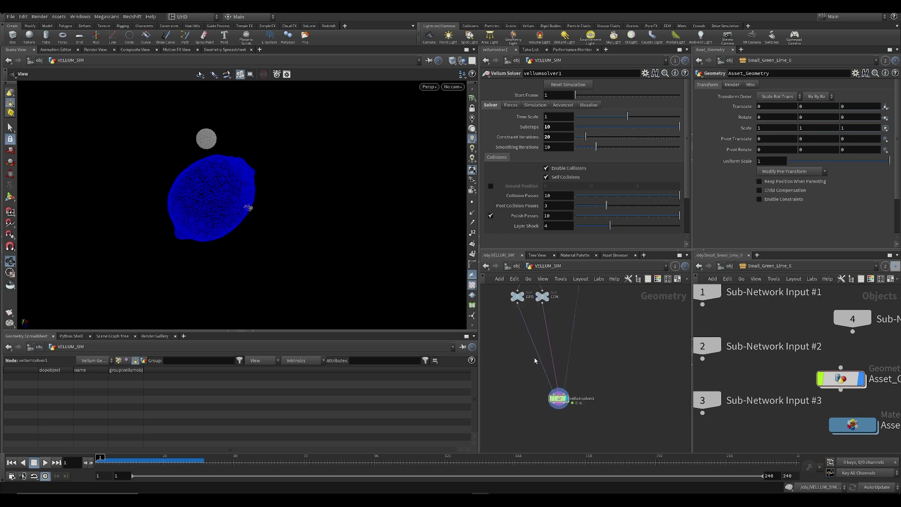
scroll(525, 363, "down", 3)
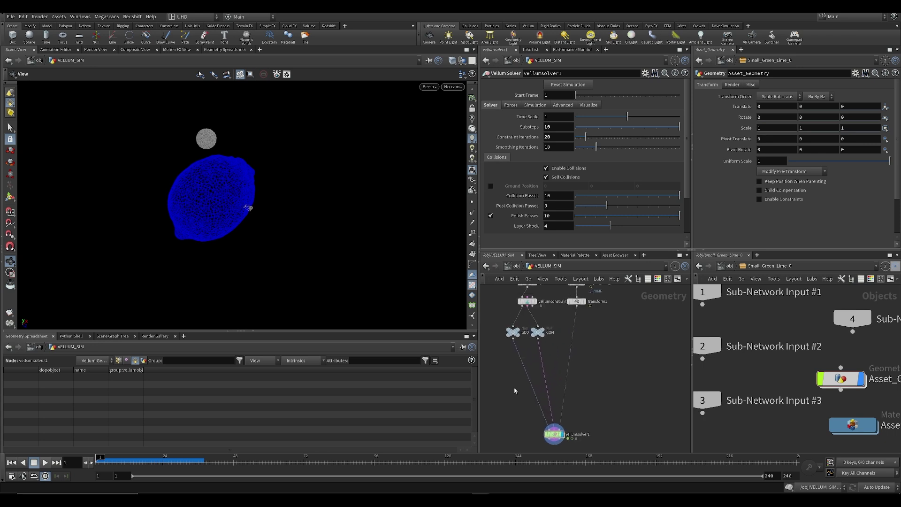
key("y")
left_click_drag(534, 371, 535, 371)
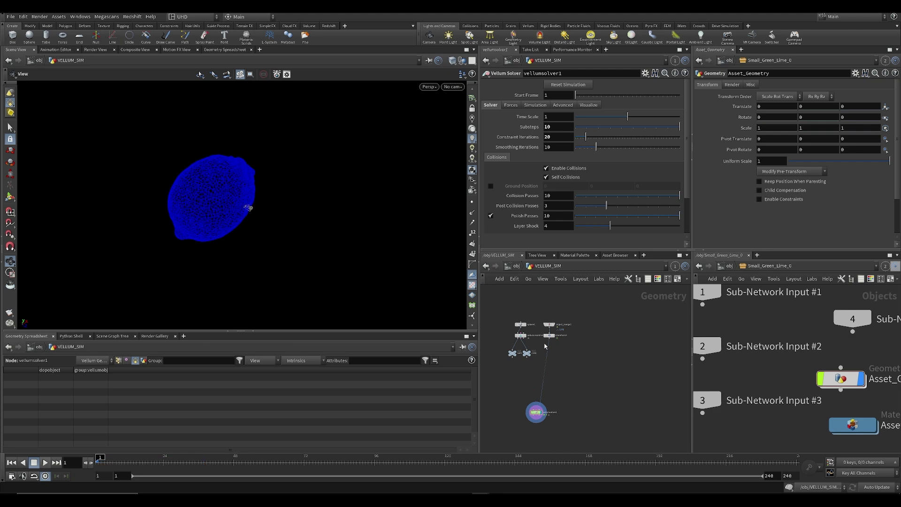
scroll(539, 399, "up", 2)
key("ctrl+s")
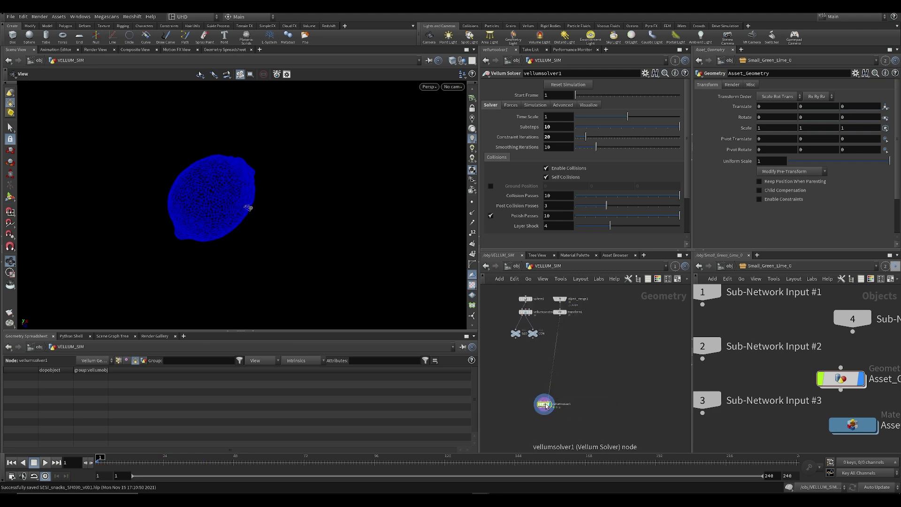
Place a Null above vellumsolver1, wire it into the solver's first two inputs and test-play the first frames
key("Tab")
type("nul")
key("Return")
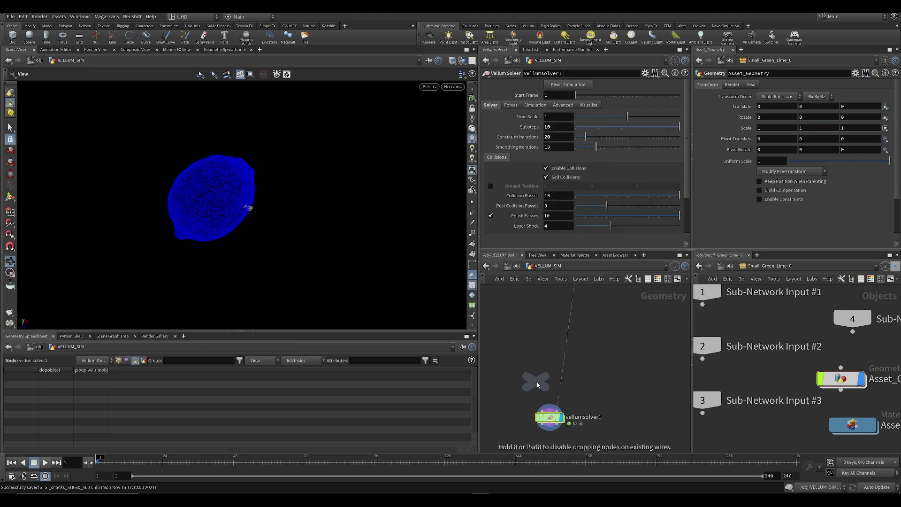
left_click(535, 376)
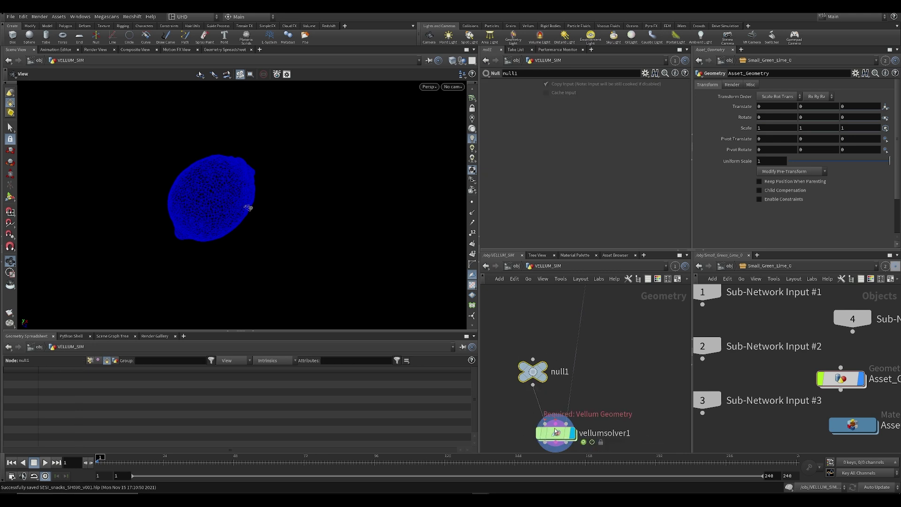
mouse_move(536, 375)
left_mouse_down()
mouse_move(543, 351)
mouse_move(538, 358)
left_mouse_up()
scroll(312, 230, "down", 4)
key("Up")
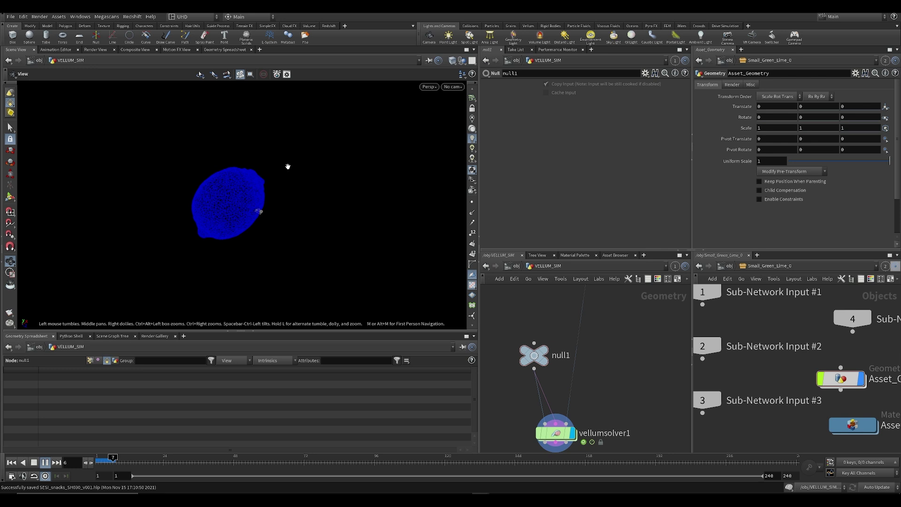
key("ctrl+Up")
Cut the wires between null1 and vellumsolver1, play the first frames as a test and save the scene
left_click_drag(527, 394, 561, 391)
key("Up")
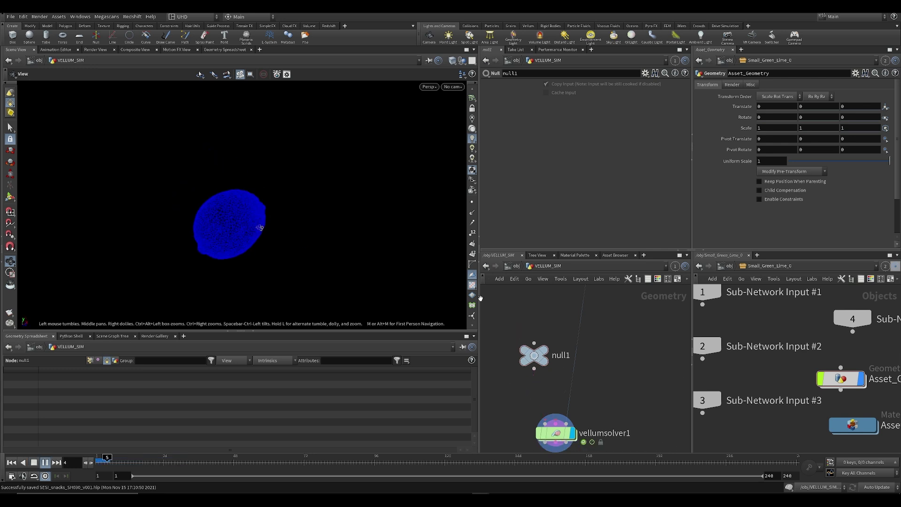
key("ctrl+Up")
scroll(511, 401, "down", 3)
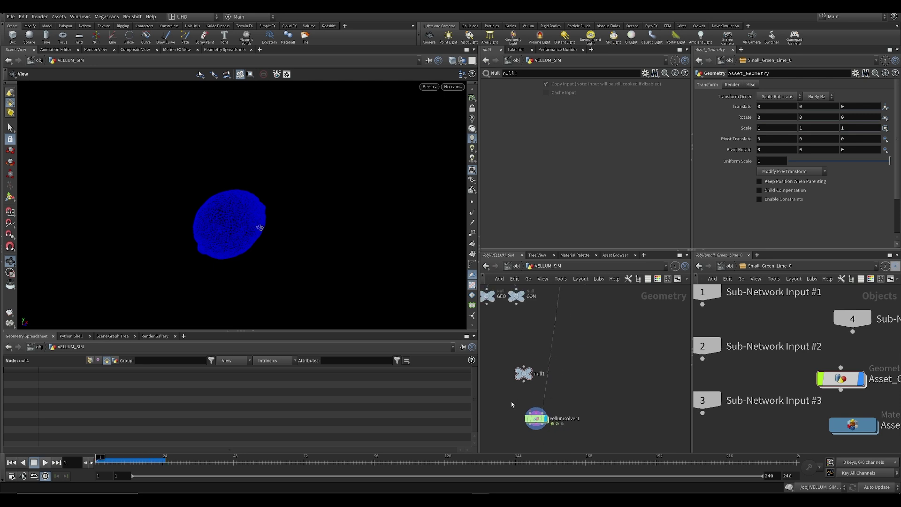
key("ctrl+s")
Reconnect null1 to the geometry and constraint inputs of vellumsolver1 and tidy the positions of both nodes
left_click(536, 418)
left_click(524, 381)
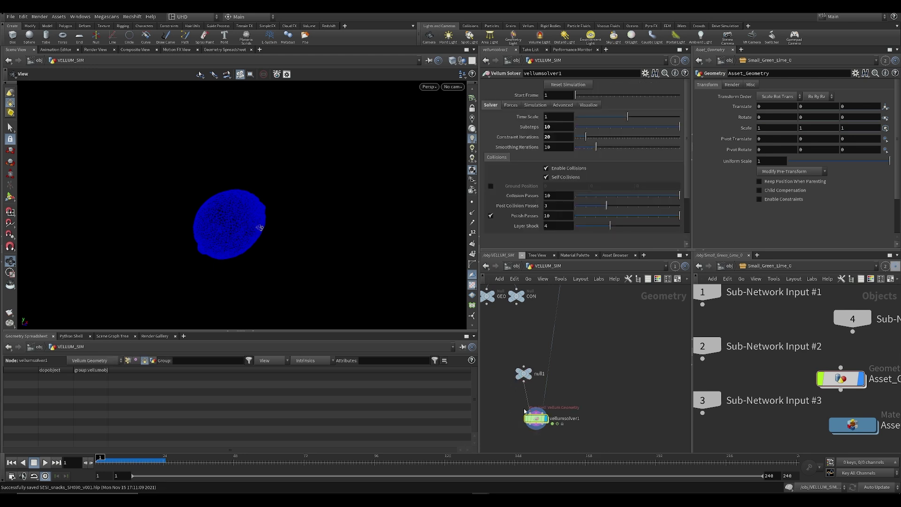
left_click(530, 413)
left_click(536, 413)
left_click(525, 381)
middle_click_drag(511, 407, 523, 410)
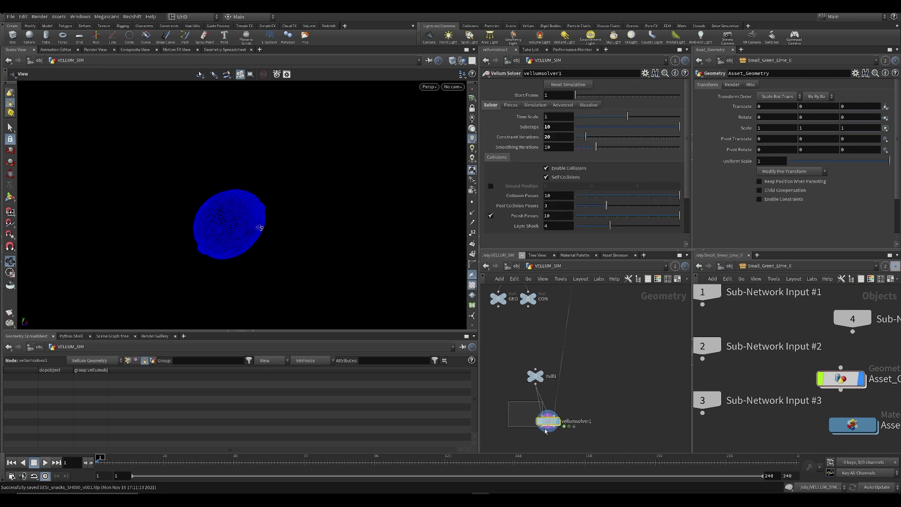
left_click_drag(549, 422, 556, 428)
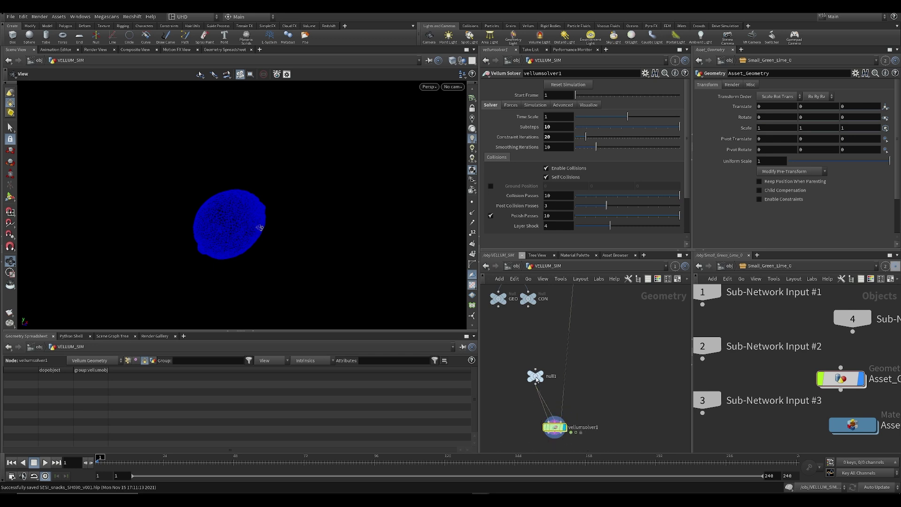
mouse_move(536, 382)
left_mouse_down()
mouse_move(519, 388)
mouse_move(534, 396)
left_mouse_up()
mouse_move(609, 380)
middle_mouse_down()
mouse_move(591, 405)
mouse_move(594, 386)
middle_mouse_up()
scroll(554, 399, "down", 3)
scroll(546, 420, "up", 5)
scroll(576, 406, "down", 1)
scroll(525, 387, "up", 4)
scroll(532, 389, "down", 4)
scroll(532, 393, "up", 3)
scroll(591, 371, "down", 6)
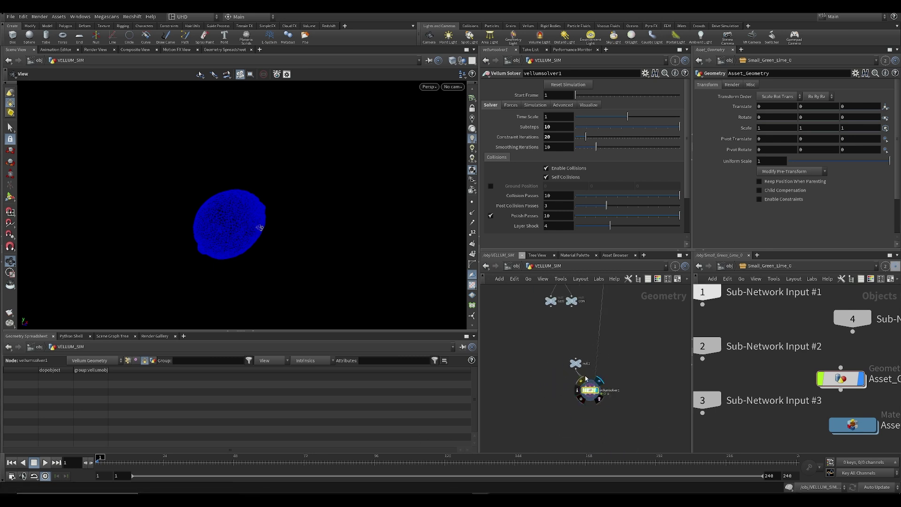
Inside vellumsolver1's forces network, add a Vellum Source wired into the SOURCE output and save the scene
double_click(591, 390)
scroll(556, 383, "up", 2)
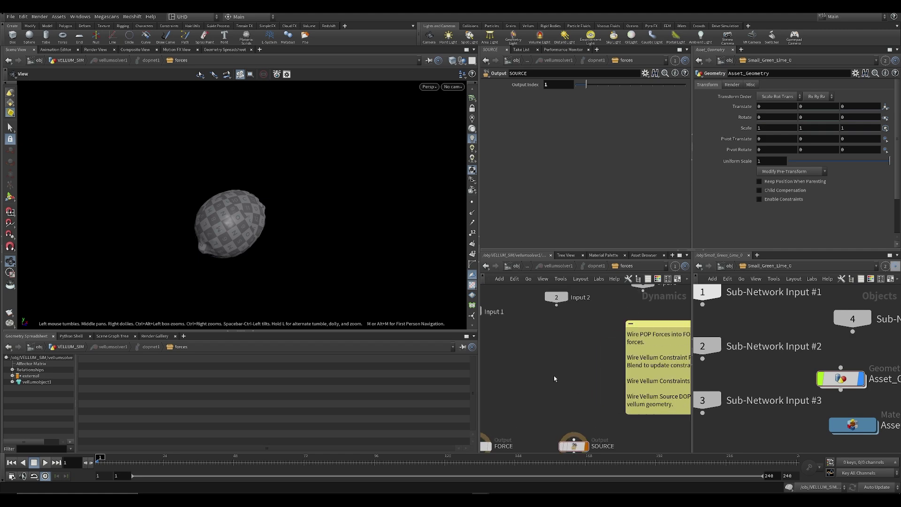
key("Tab")
type("vell")
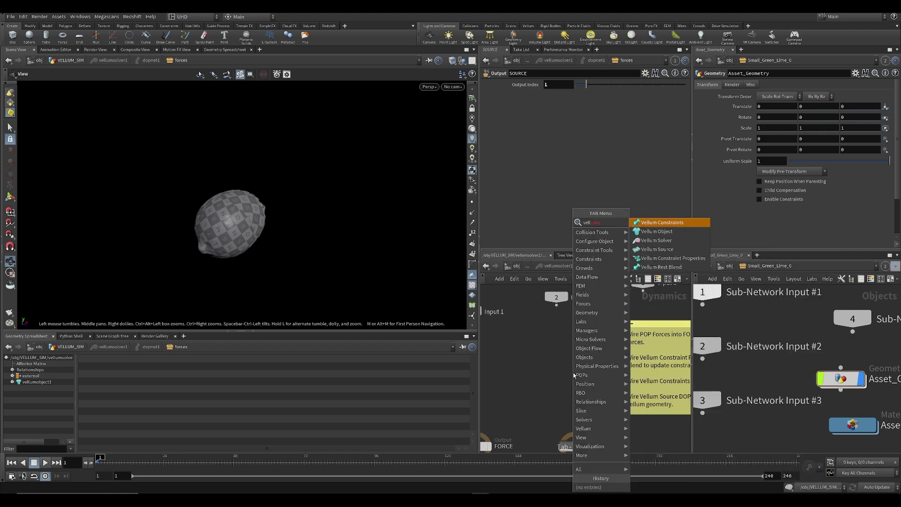
left_click(658, 249)
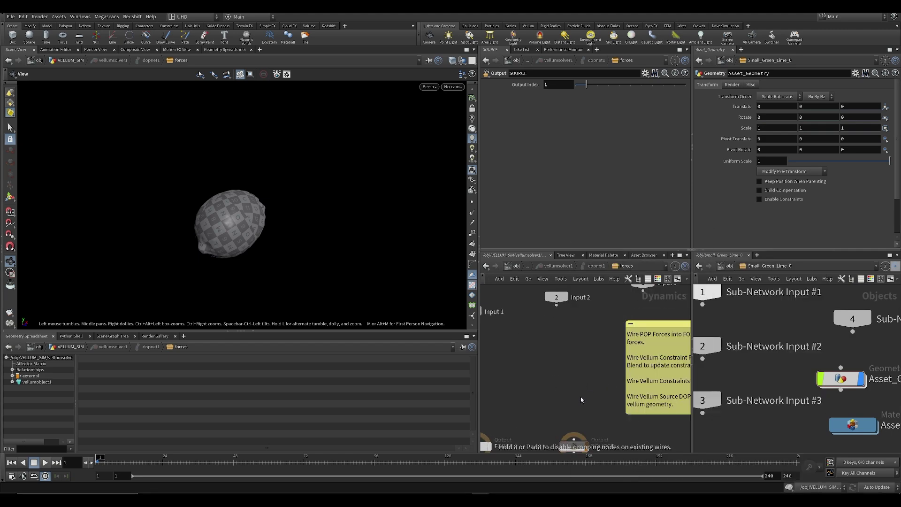
left_click(579, 380)
left_click(547, 127)
key("ctrl+s")
Set vellumsource1's SOP Path to ../../../../GEO and Constraint SOP Path to ../../../../CON, using the VELLUM_SIM nulls, and save the scene
scroll(553, 330, "down", 3)
middle_click_drag(553, 323, 553, 337)
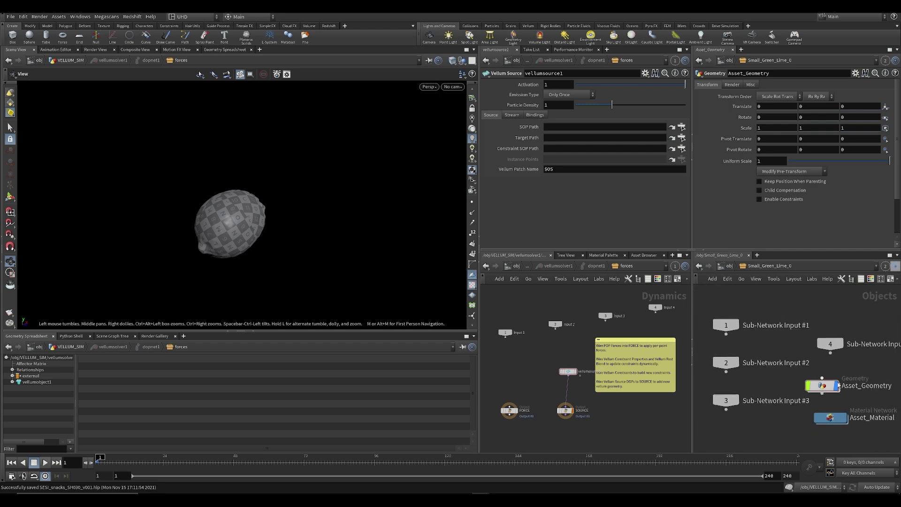
key("u")
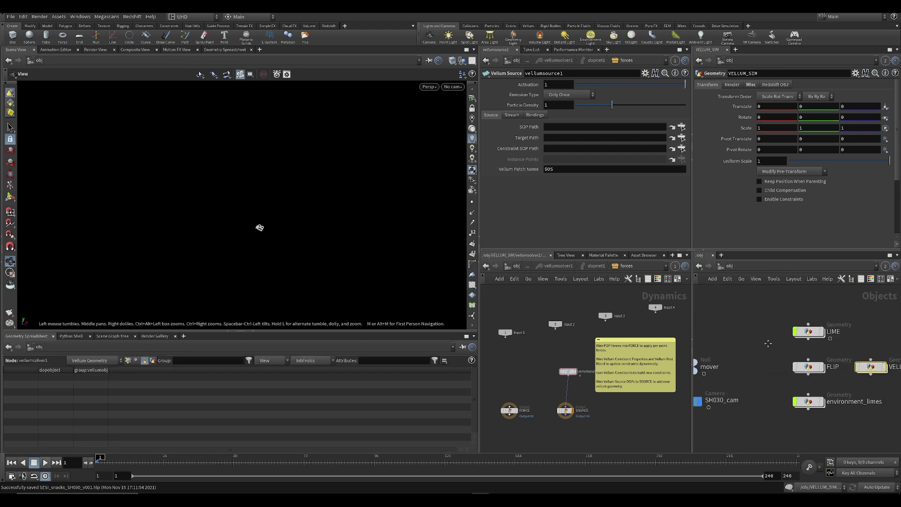
key("i")
scroll(804, 358, "up", 3)
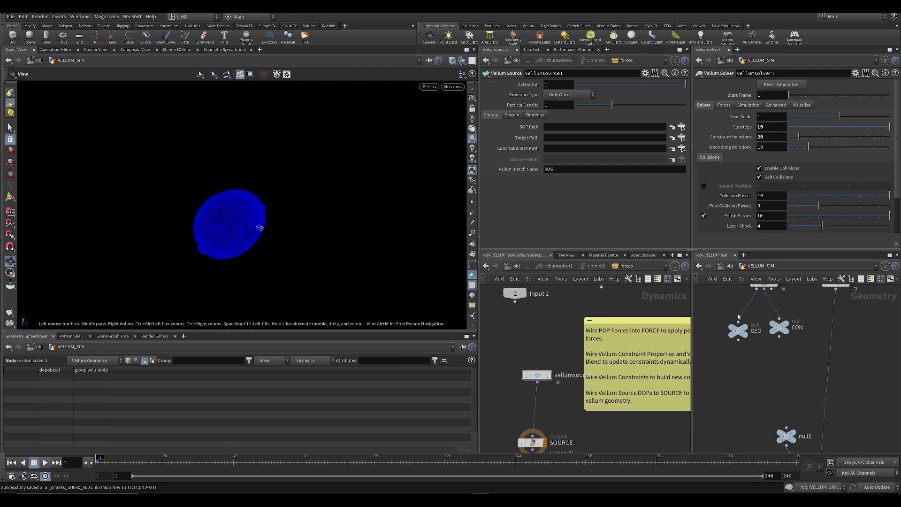
left_click_drag(787, 436, 559, 151)
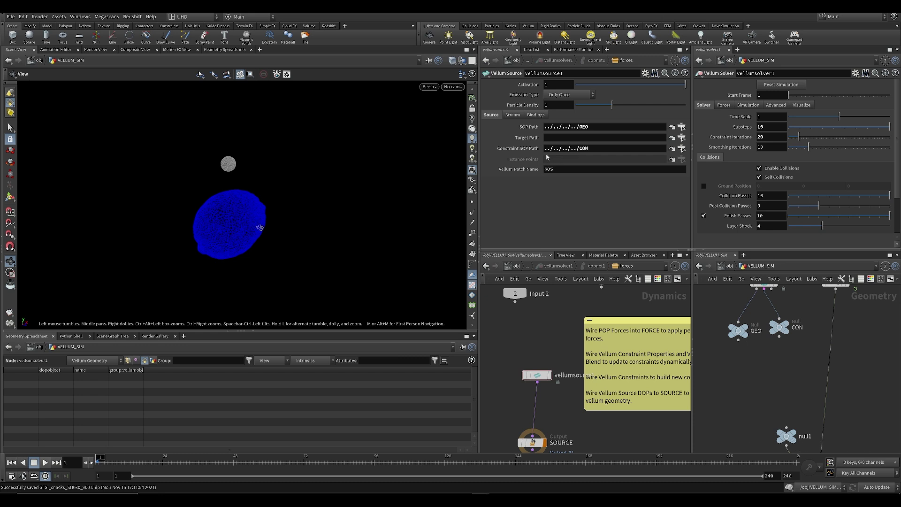
middle_click_drag(726, 366, 678, 360)
key("ctrl+s")
Frame the sphere and lime, play the first frames of the sourced simulation and return to frame 1
middle_click_drag(307, 192, 296, 187)
right_click_drag(295, 187, 167, 166)
middle_click_drag(183, 162, 220, 182)
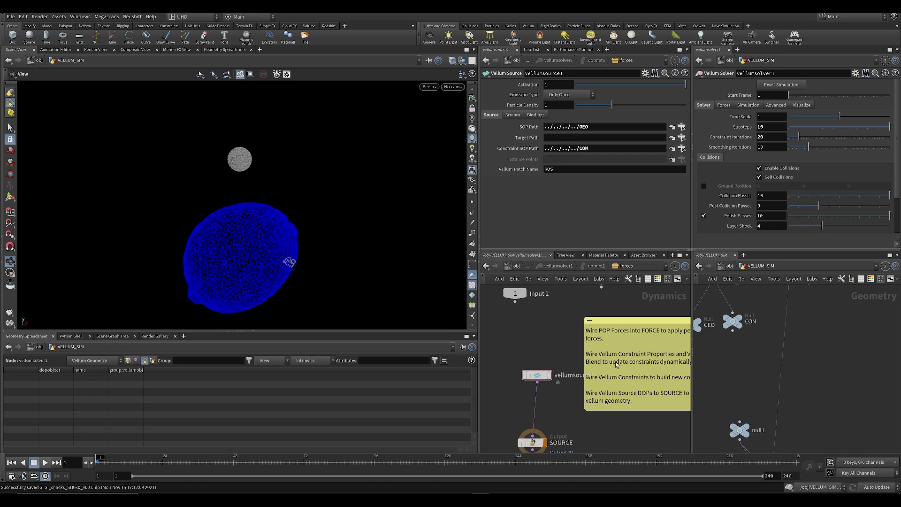
scroll(614, 362, "down", 5)
scroll(777, 370, "down", 5)
middle_click_drag(776, 378, 759, 310)
key("Up")
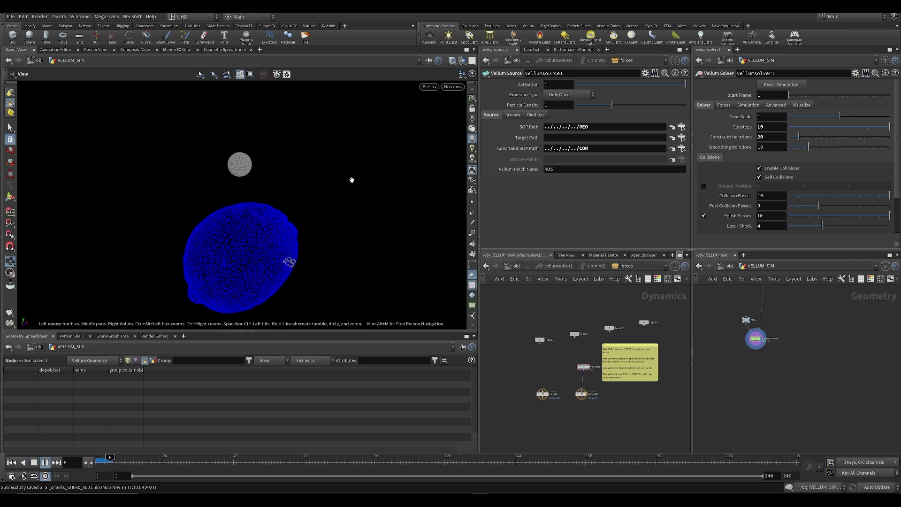
key("Up")
key("ctrl+Up")
key("h")
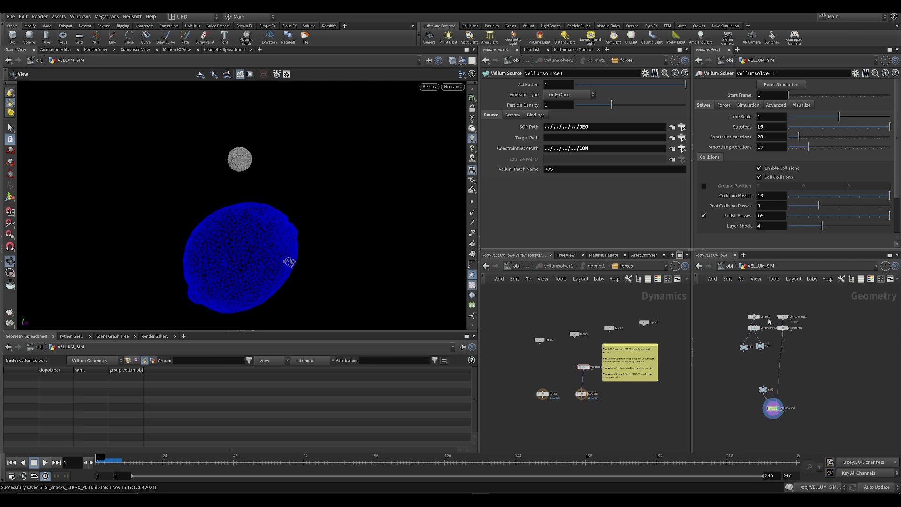
Set the Substeps of vellumsolver1 to 5
left_click(757, 336)
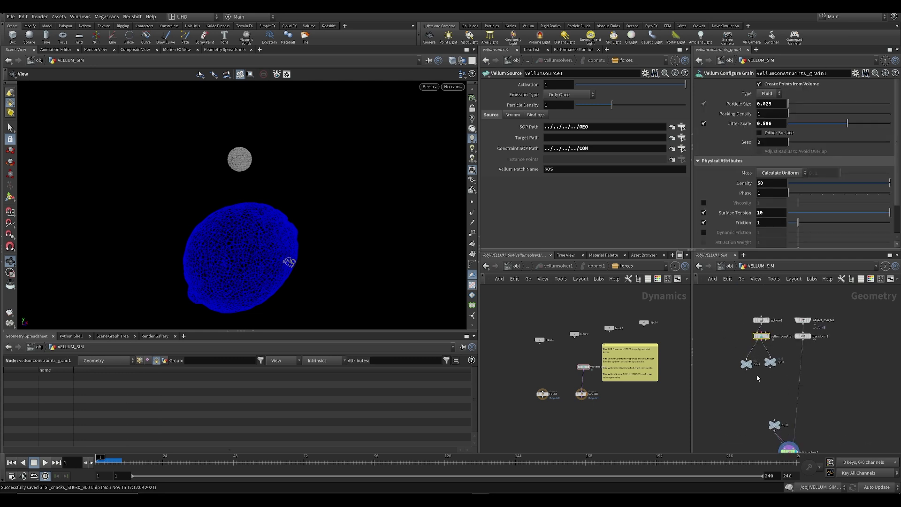
left_click(772, 431)
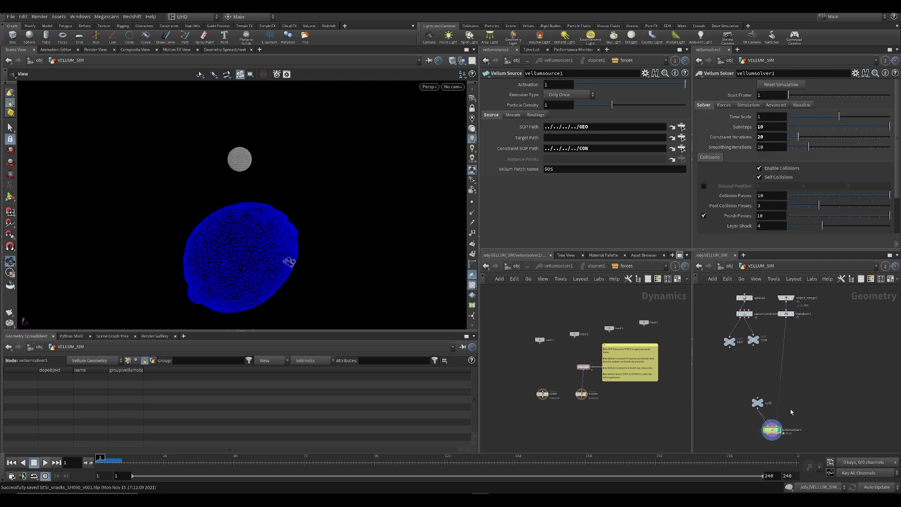
type("5")
key("Return")
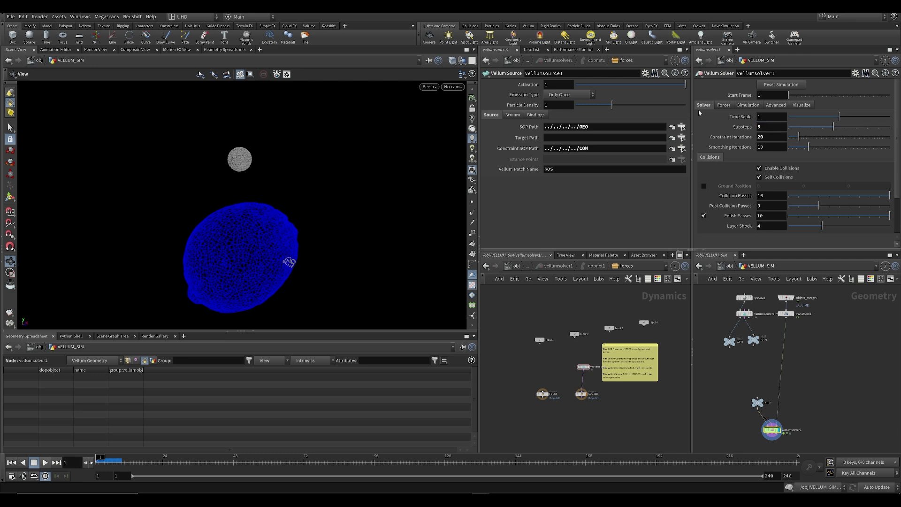
Set the Particle Size of vellumconstraints_grain1 to 0.035 and save the scene
scroll(748, 294, "up", 3)
left_click(739, 322)
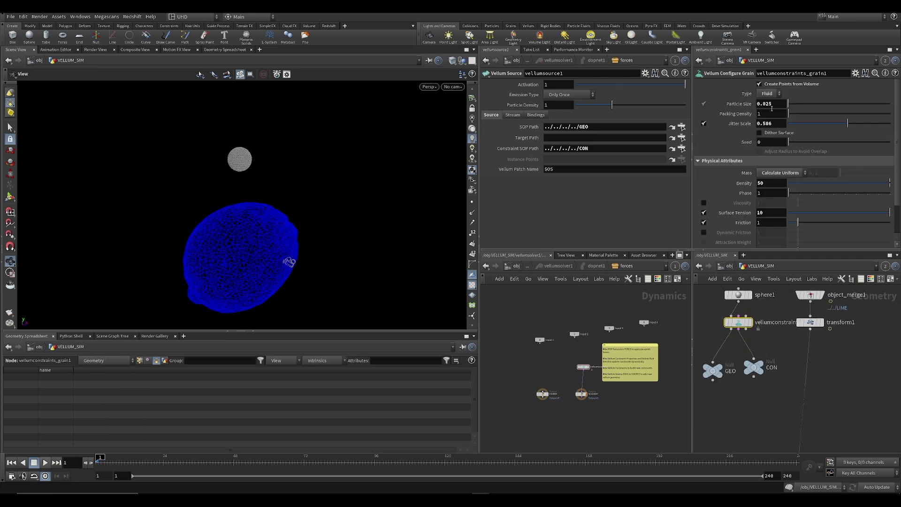
key("ctrl+s")
Play the simulation past the impact on the lime to at least frame 22 and return to the first frame
middle_click_drag(241, 234, 252, 212)
scroll(236, 203, "down", 2)
key("Up")
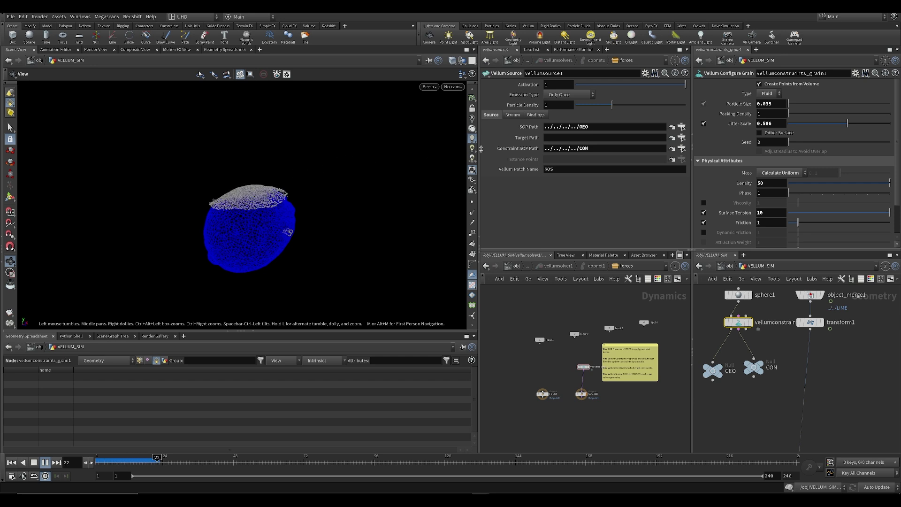
key("ctrl+Up")
Review the Emission Type options of vellumsource1, keep Only Once and save the scene
left_click(563, 95)
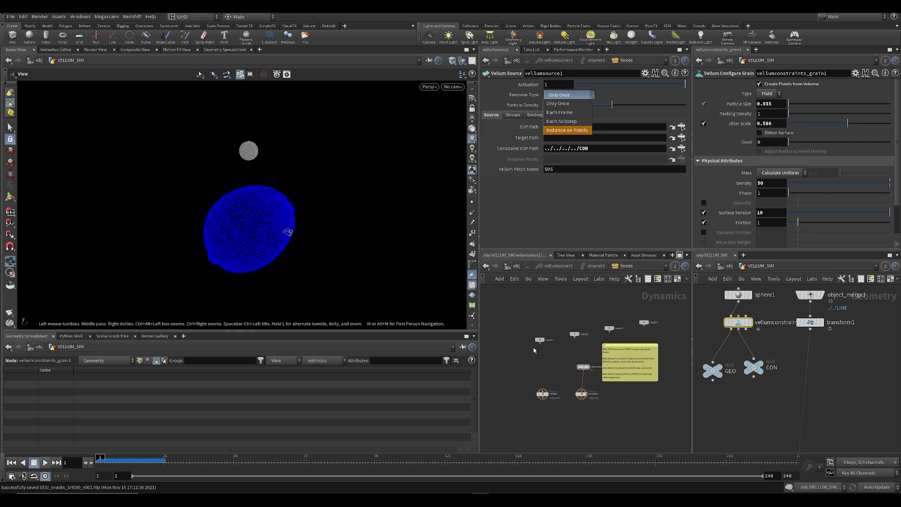
left_click(545, 360)
middle_click_drag(547, 365, 522, 363)
key("ctrl+s")
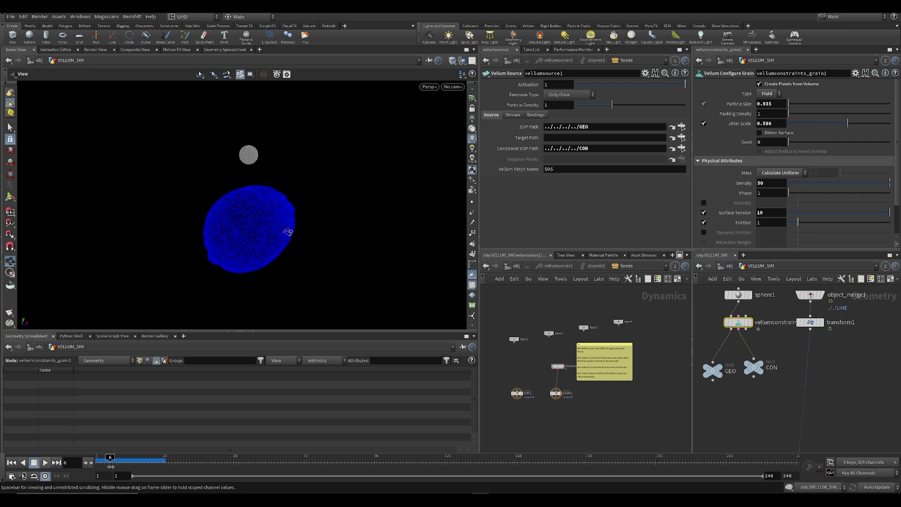
scroll(828, 436, "down", 5)
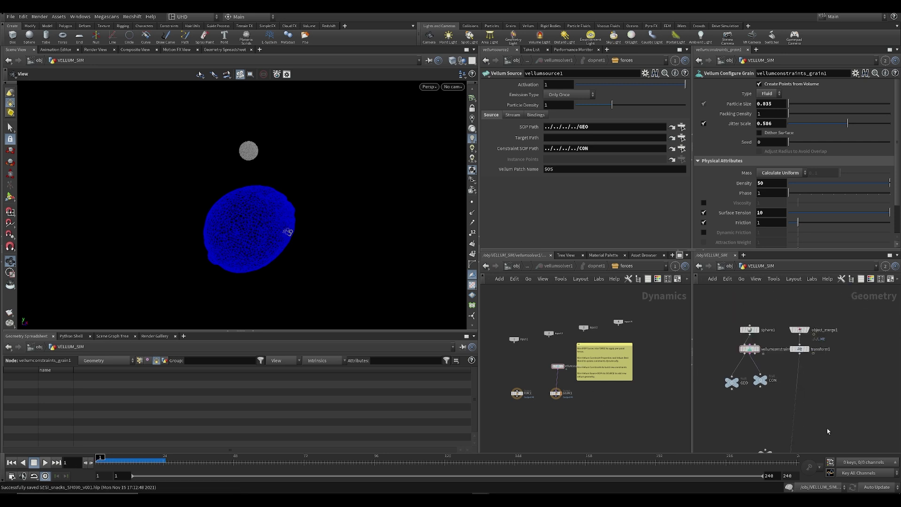
left_click_drag(338, 281, 279, 226)
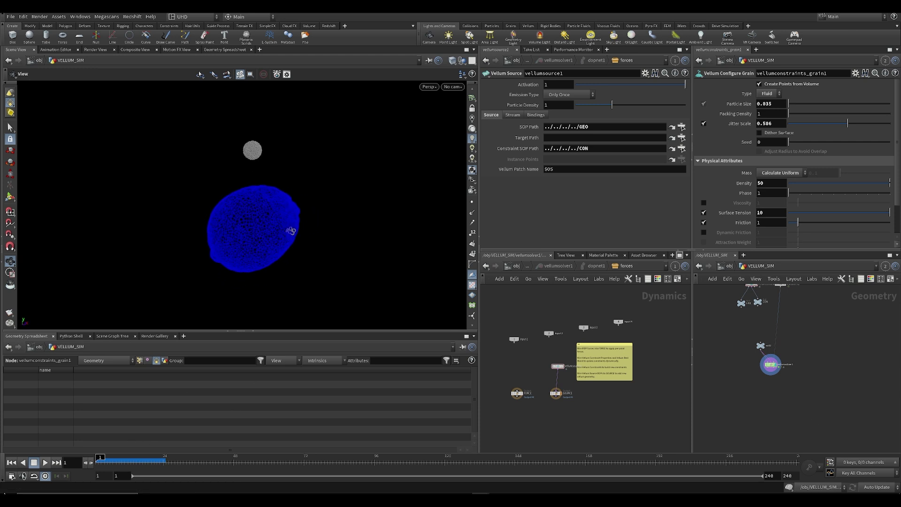
Set the global animation options to 30 FPS with a frame range of 1001 to 1150, and save the scene
left_click(14, 476)
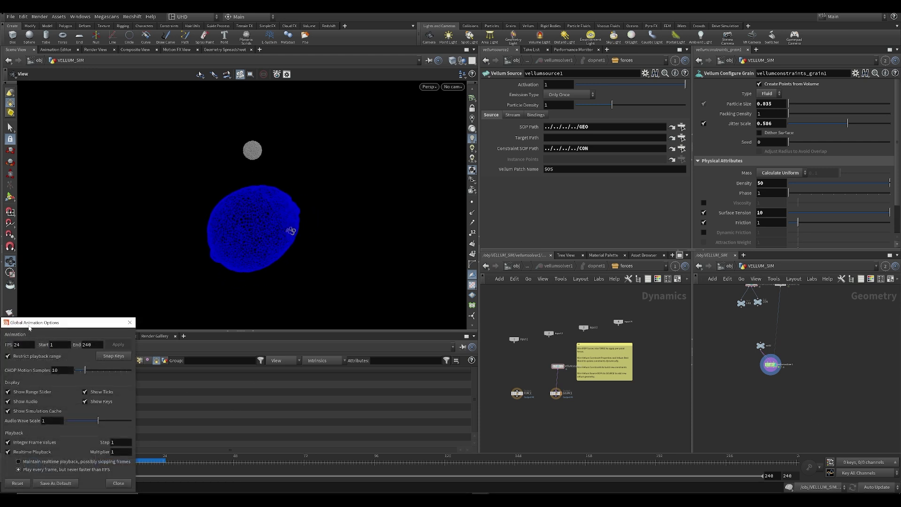
left_click_drag(28, 324, 349, 252)
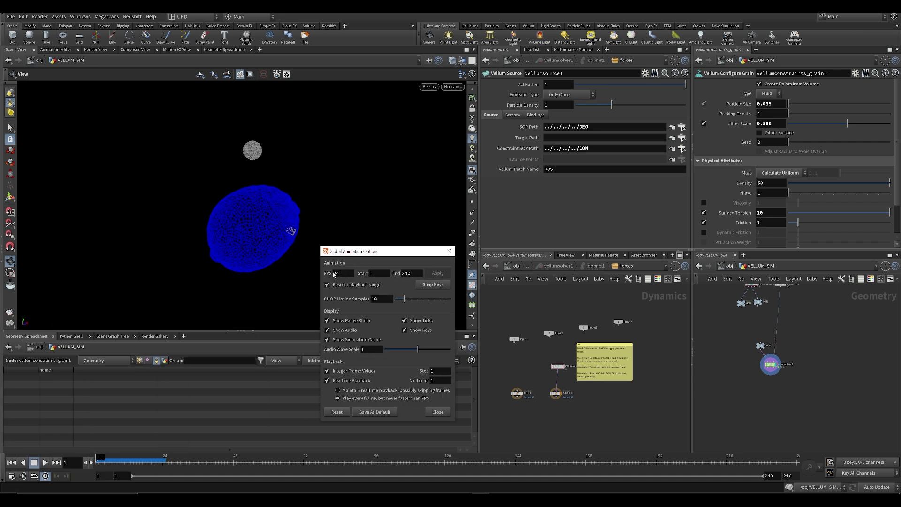
left_click(336, 273)
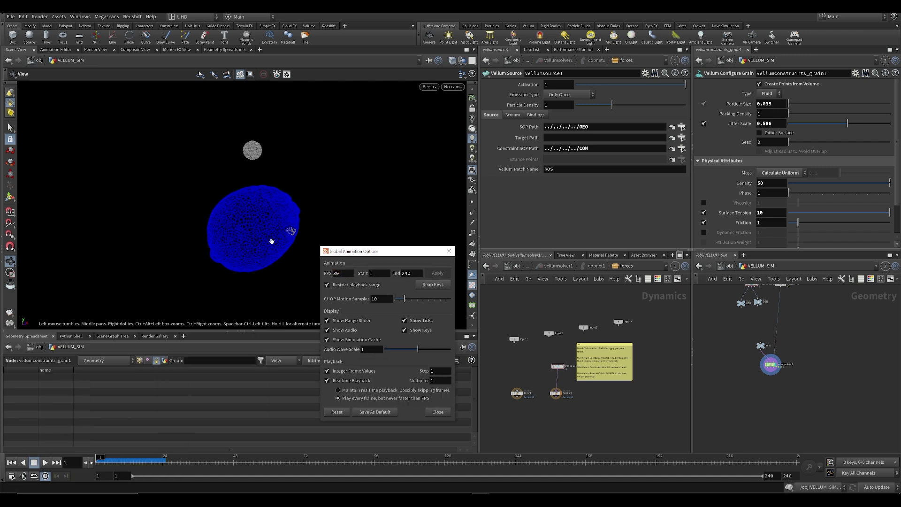
key("Return")
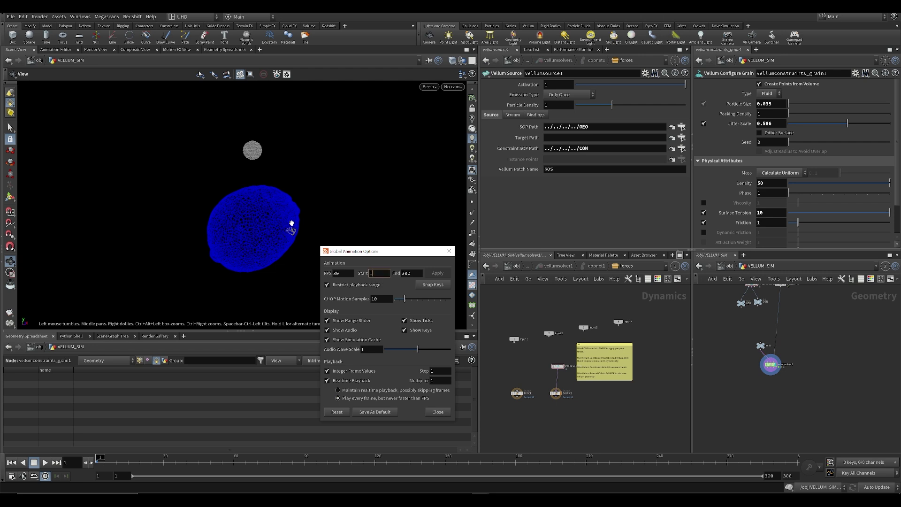
key("Tab")
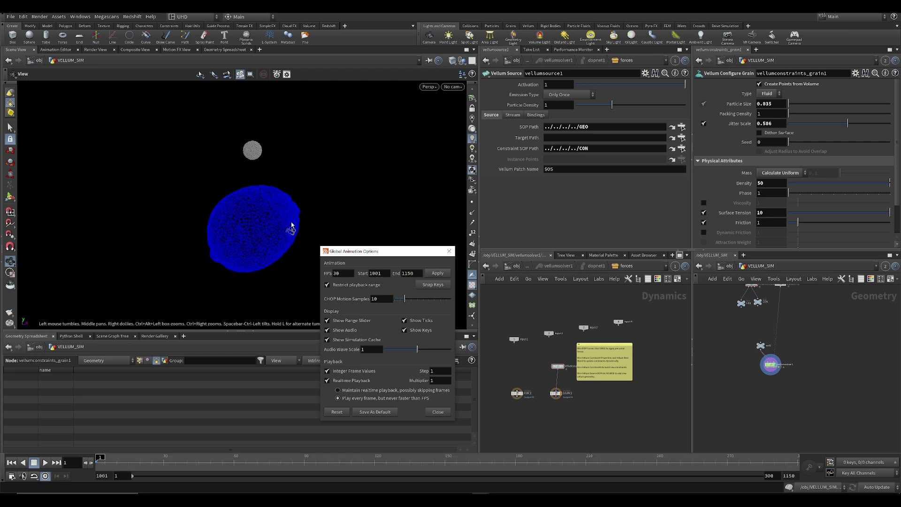
left_click(426, 274)
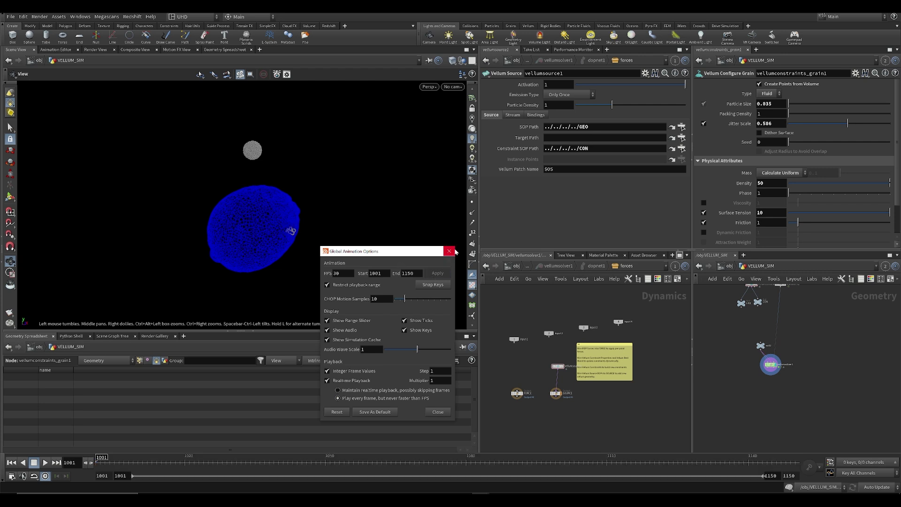
key("ctrl+s")
Set the Start Frame of vellumsolver1 to 1001
left_click(770, 364)
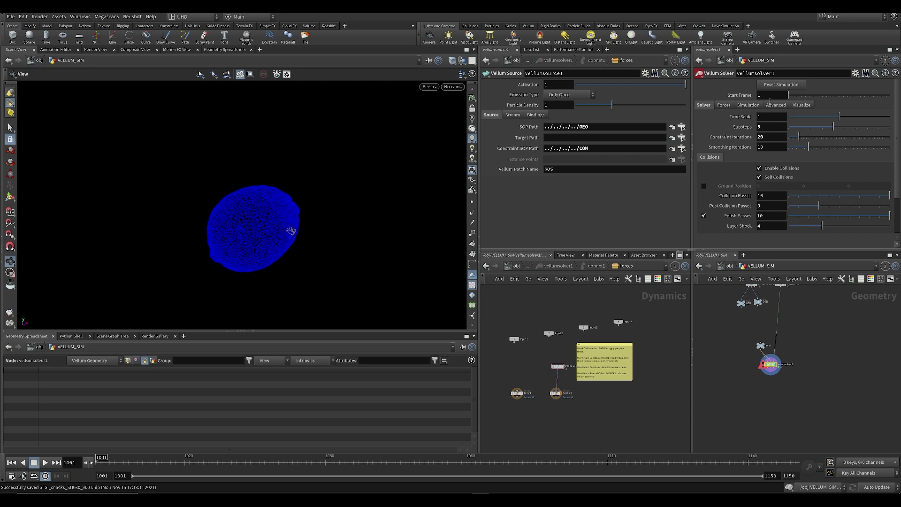
left_click(770, 97)
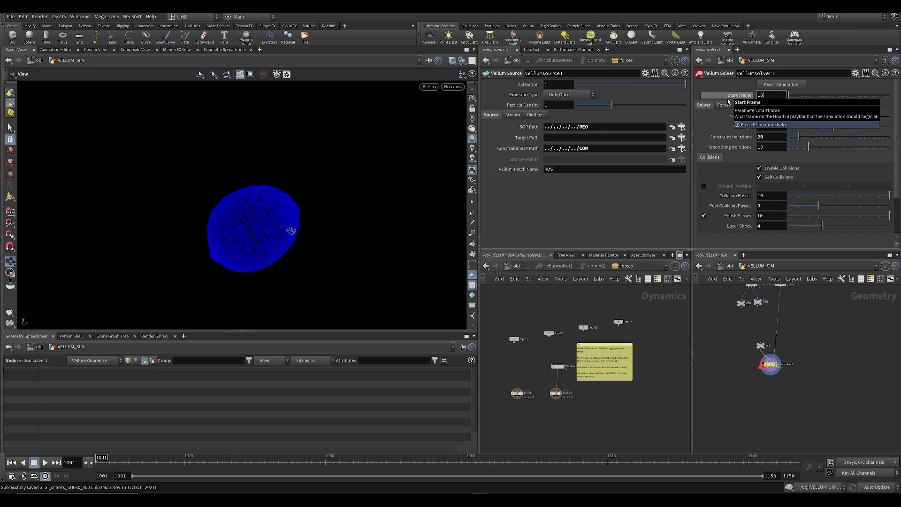
type("1001")
key("Return")
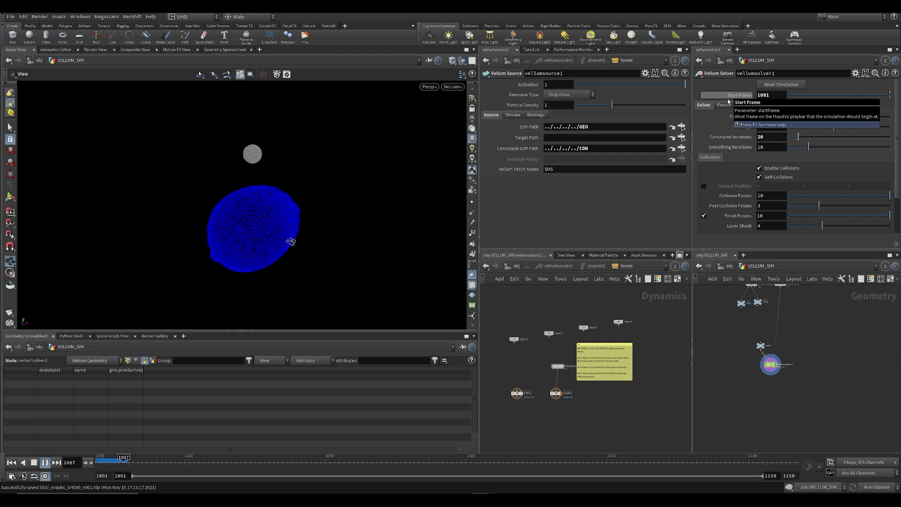
Return to frame 1001 and set the Vellum Source's emission type to Each Substep
key("ctrl+Up")
left_click(571, 95)
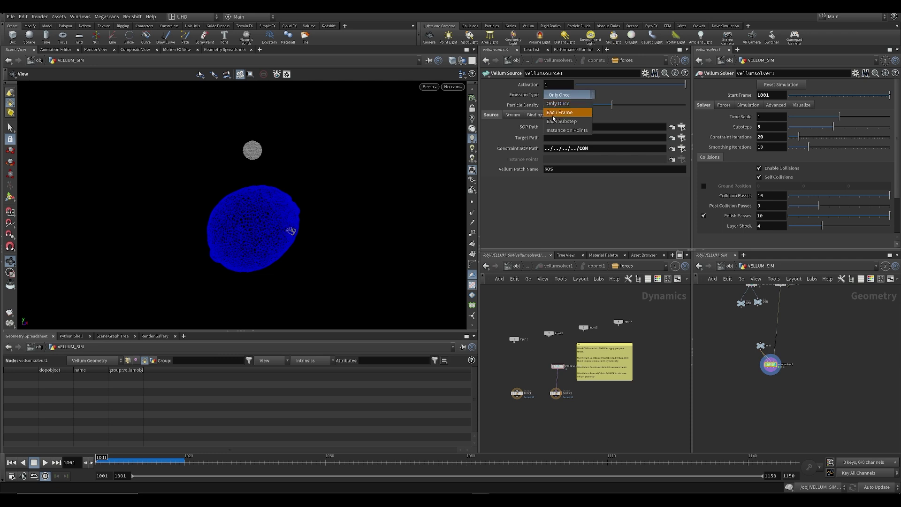
left_click(559, 121)
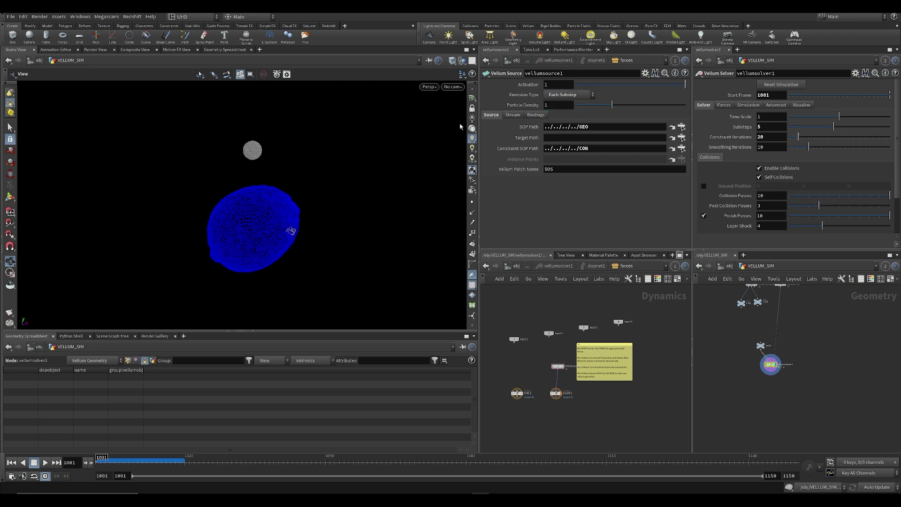
left_click(565, 98)
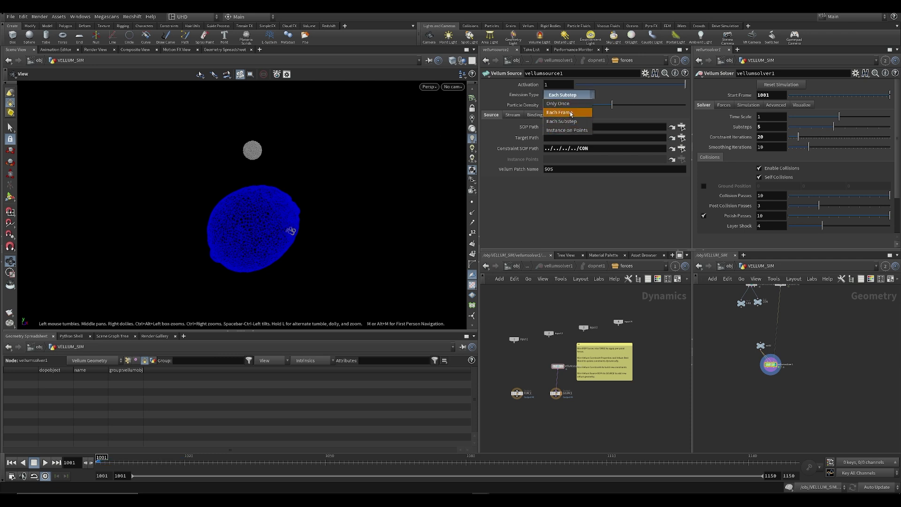
left_click(507, 123)
scroll(322, 144, "up", 2)
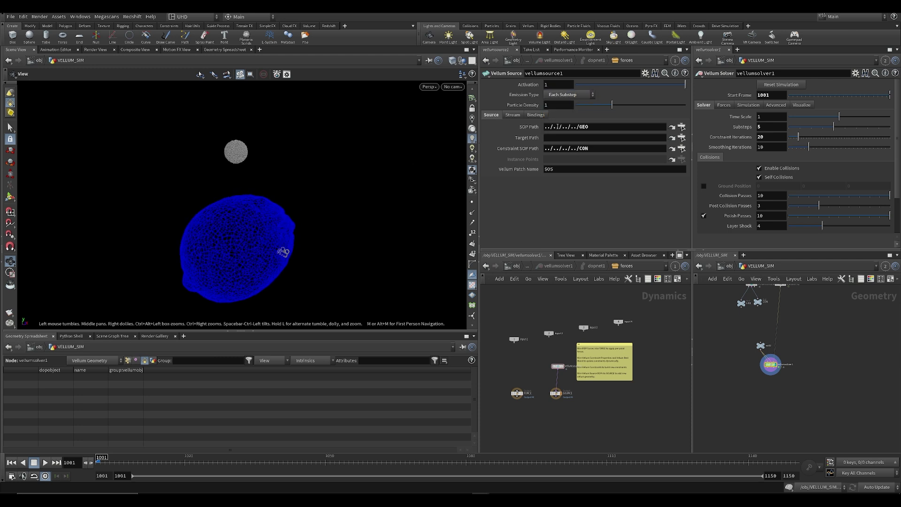
left_click(561, 94)
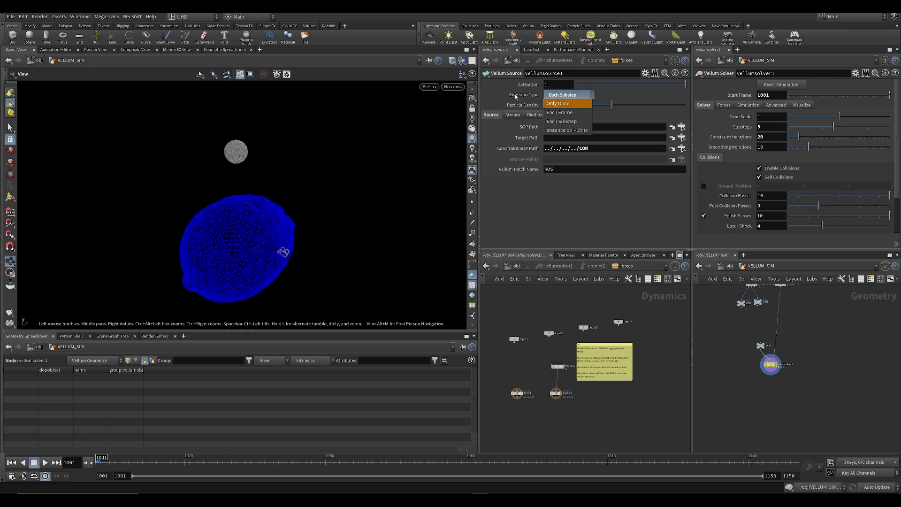
left_click(557, 123)
Preview the per-substep emission and show the parameters of the vellumconstraints_grain1 node
right_click_drag(357, 213, 294, 217)
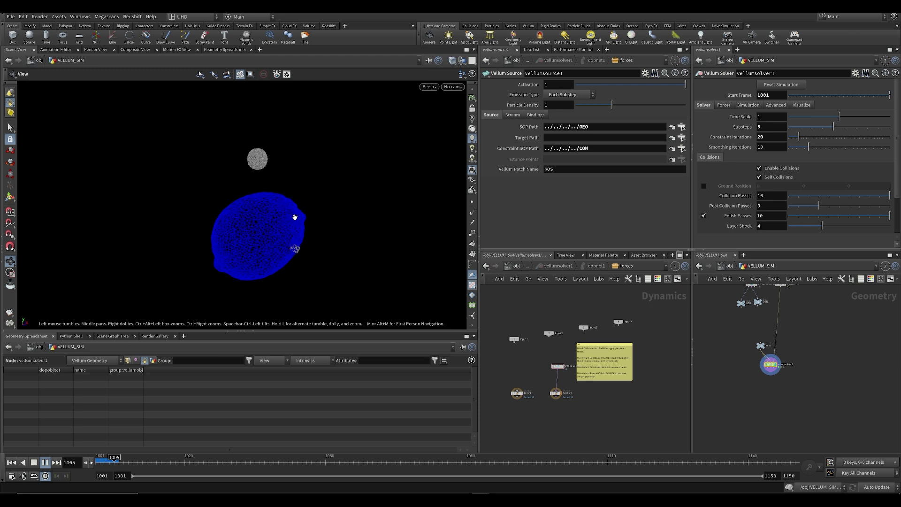
key("Escape")
middle_click_drag(731, 386, 726, 446)
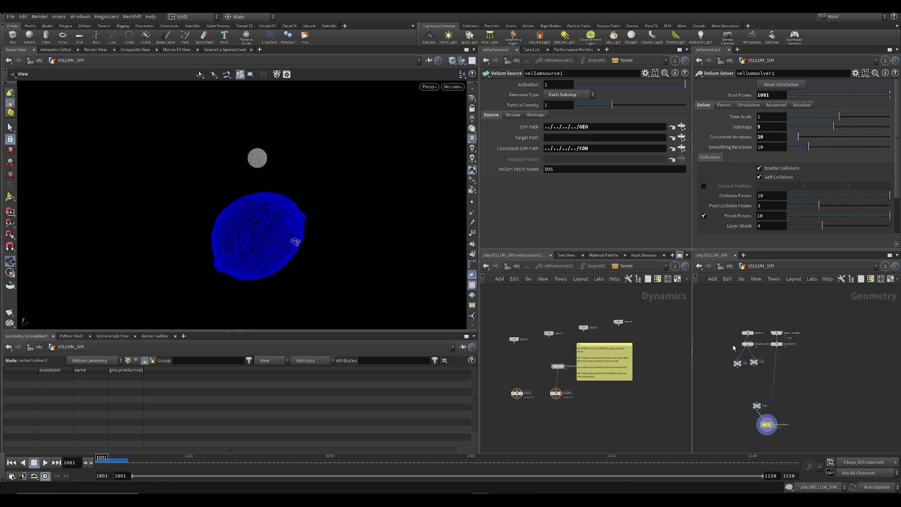
left_click(748, 344)
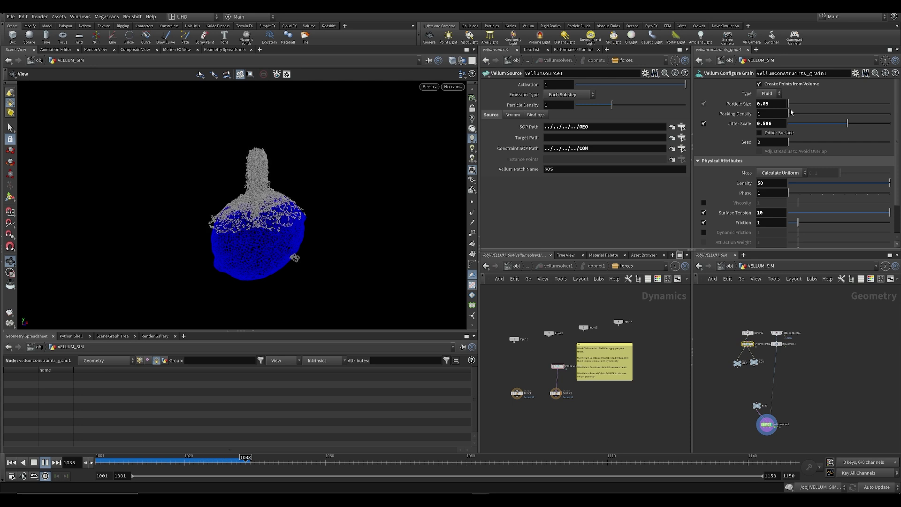
Replay the simulation and examine from several angles how the emitted grains run over the lime
key("Up")
scroll(291, 247, "up", 3)
left_click_drag(296, 256, 307, 193)
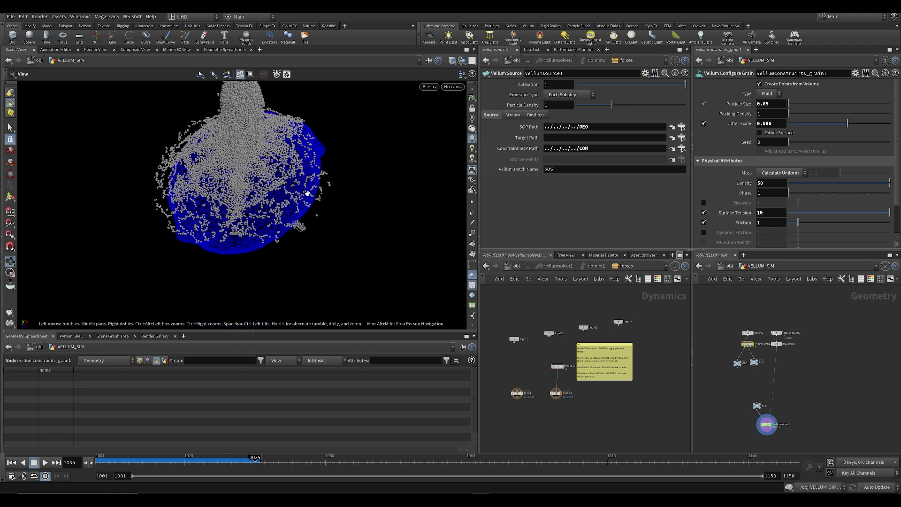
middle_click_drag(307, 194, 329, 250)
scroll(249, 205, "down", 3)
key("ctrl+Up")
key("Up")
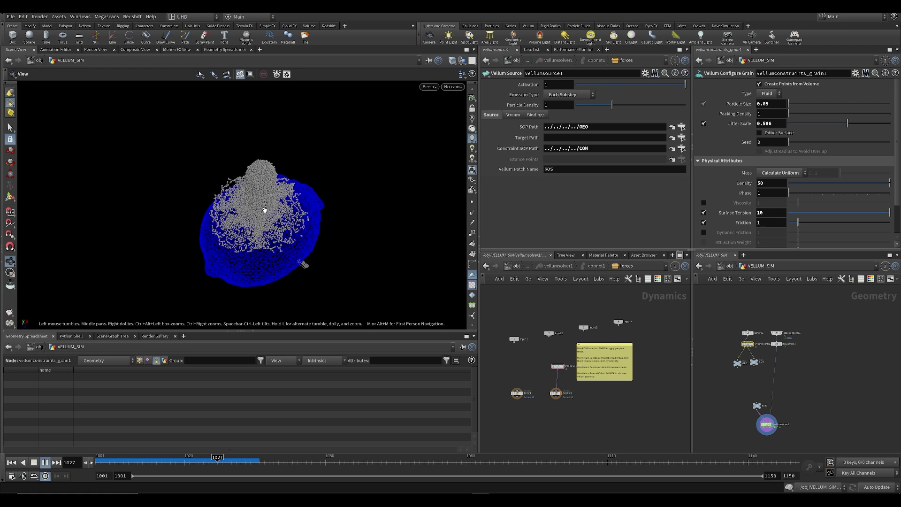
key("Up")
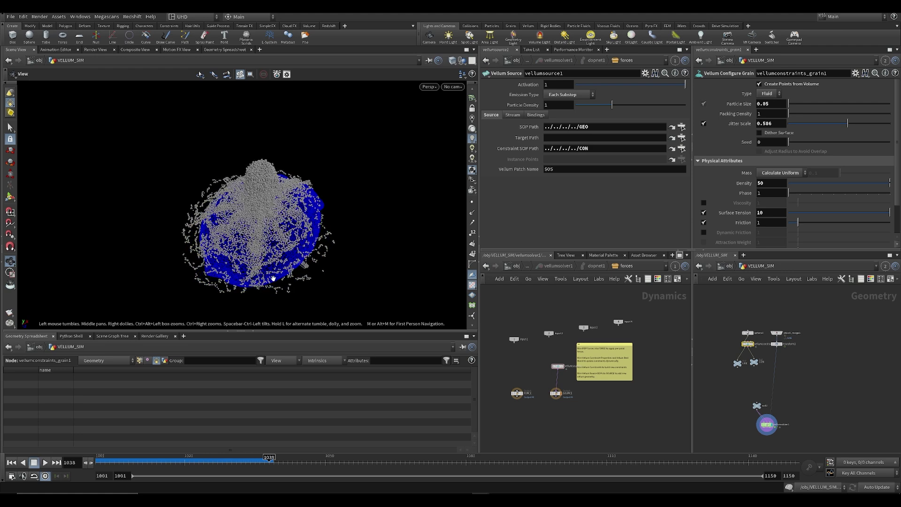
scroll(215, 277, "up", 3)
left_click_drag(264, 273, 225, 216)
key("Up")
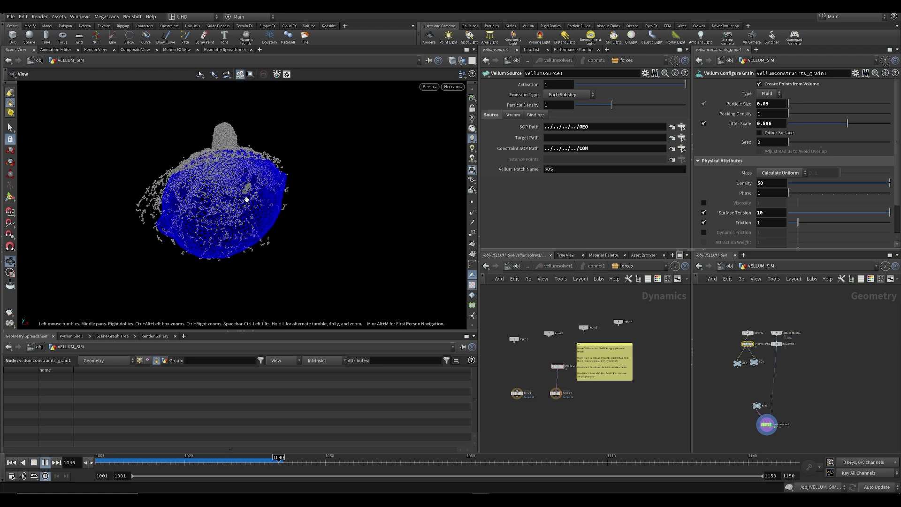
Save the scene and select the vellumsolver1 node in the geometry network
key("ctrl+s")
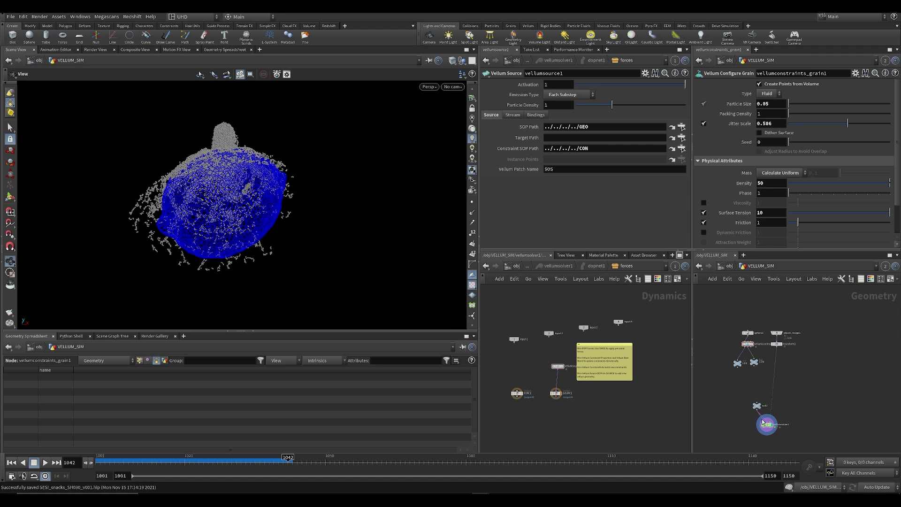
scroll(762, 418, "up", 3)
middle_click_drag(762, 418, 753, 391)
scroll(737, 408, "up", 3)
left_click_drag(728, 388, 828, 423)
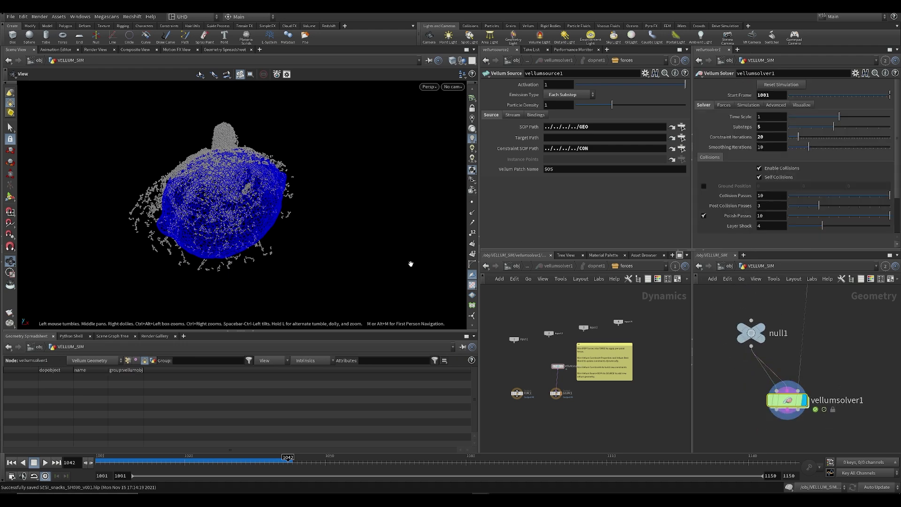
Set the Vellum Solver's Y gravity to 0 from the first frame and save the scene
key("Up")
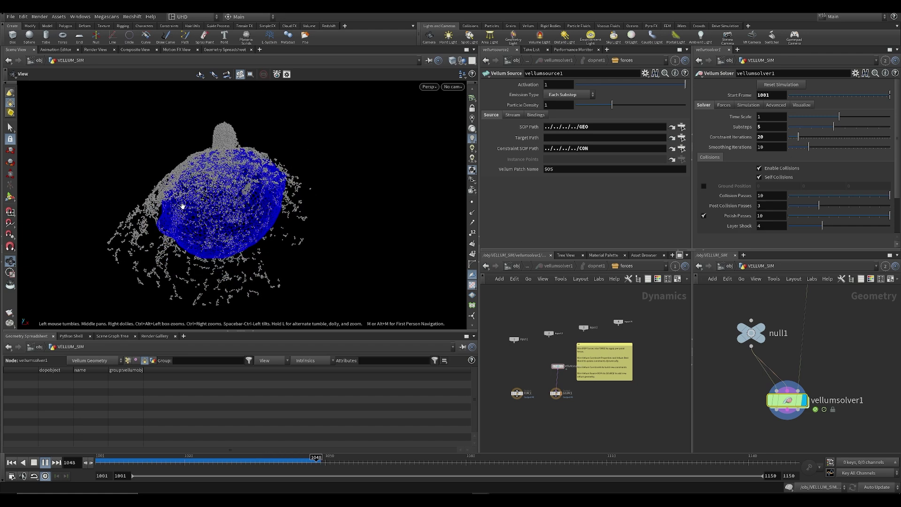
key("ctrl+Up")
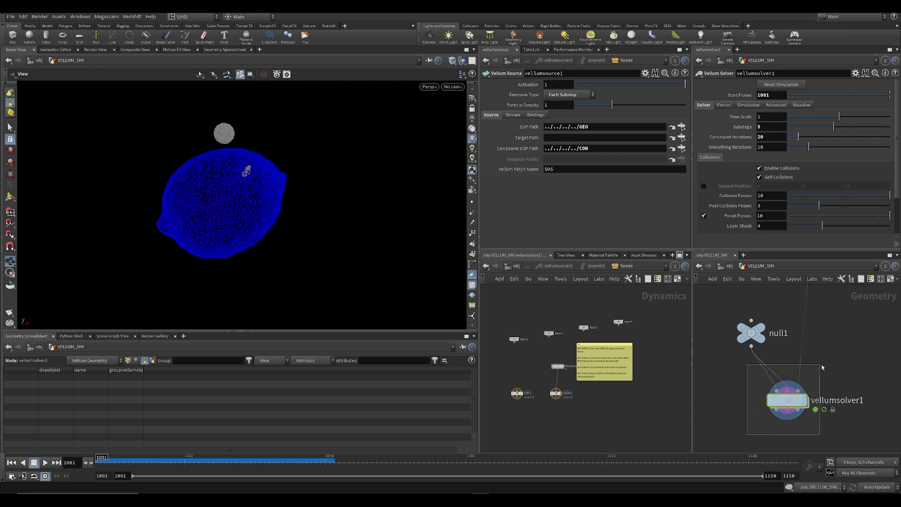
left_click(725, 105)
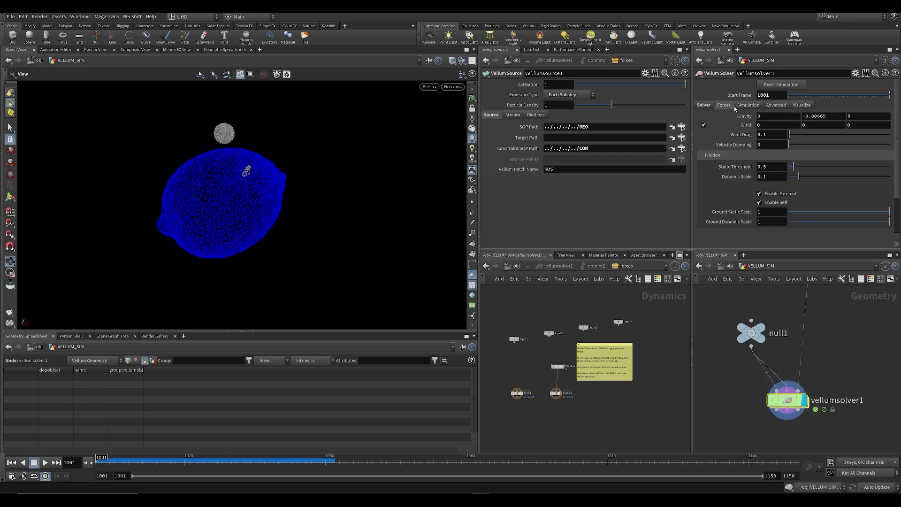
double_click(827, 120)
key("ctrl+s")
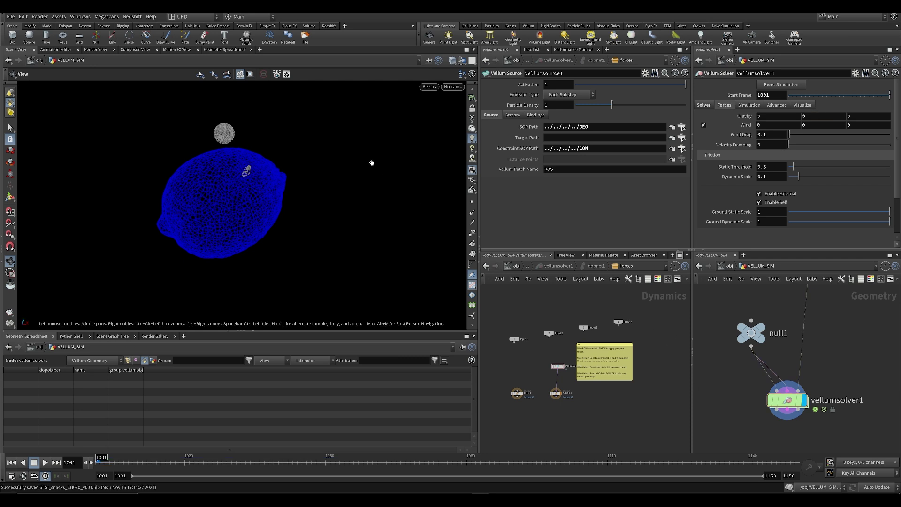
Play the zero-gravity simulation to check the emission, and rewind to frame 1001
key("Up")
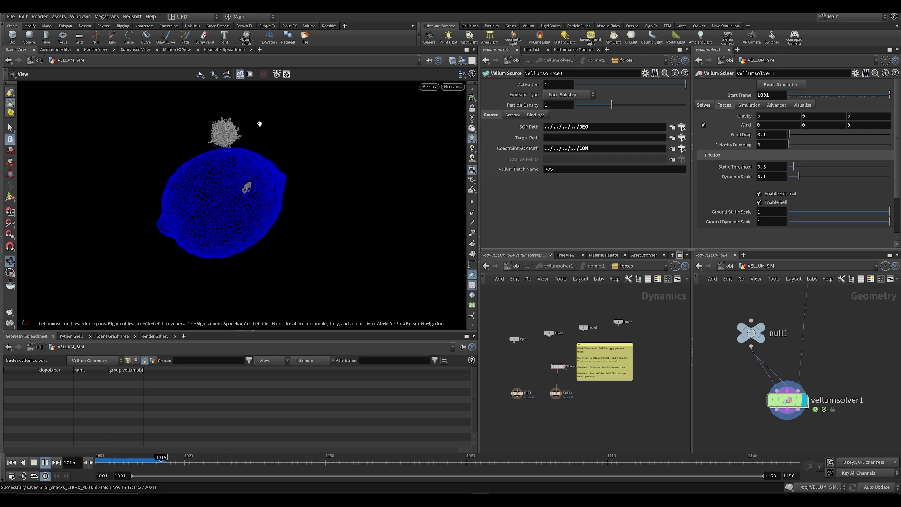
key("ctrl+Up")
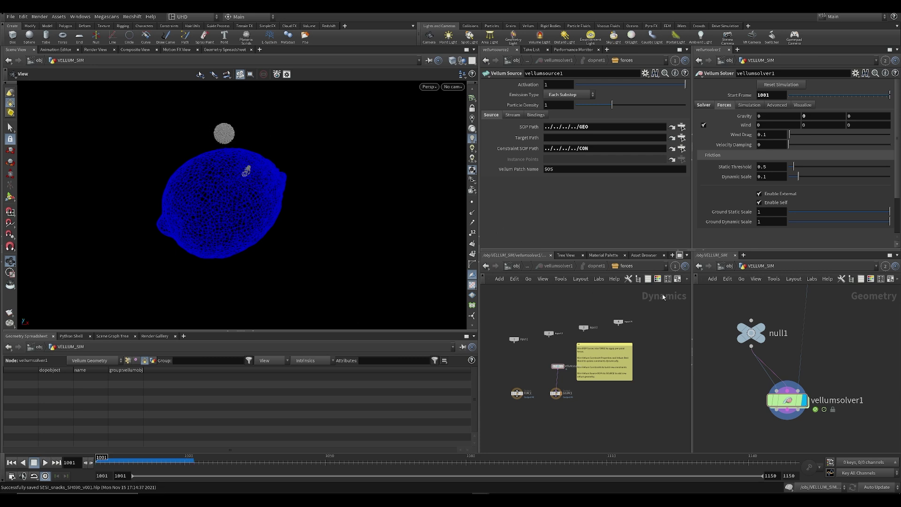
Insert an Attribute Create node between the Vellum grain constraints node and the GEO null
middle_click_drag(778, 314, 736, 351)
scroll(712, 371, "down", 4)
scroll(711, 359, "up", 5)
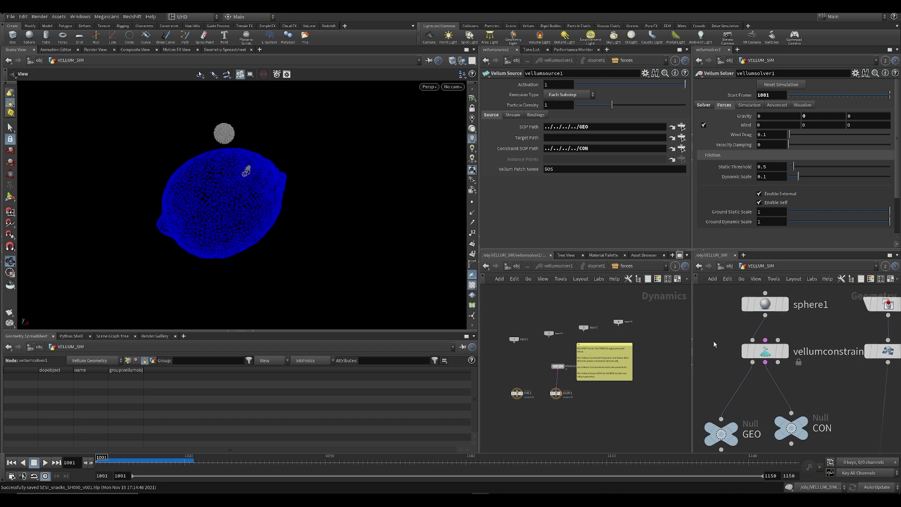
left_click_drag(478, 388, 431, 388)
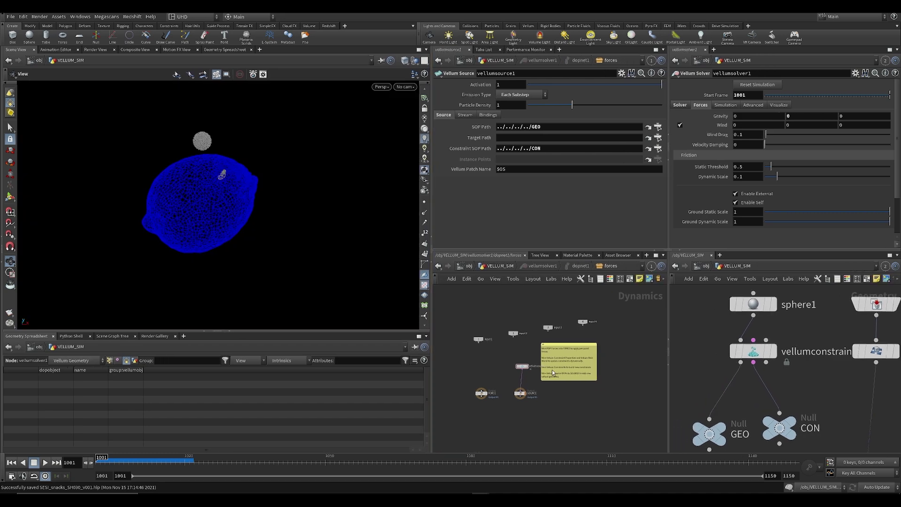
scroll(718, 357, "down", 2)
type("crea")
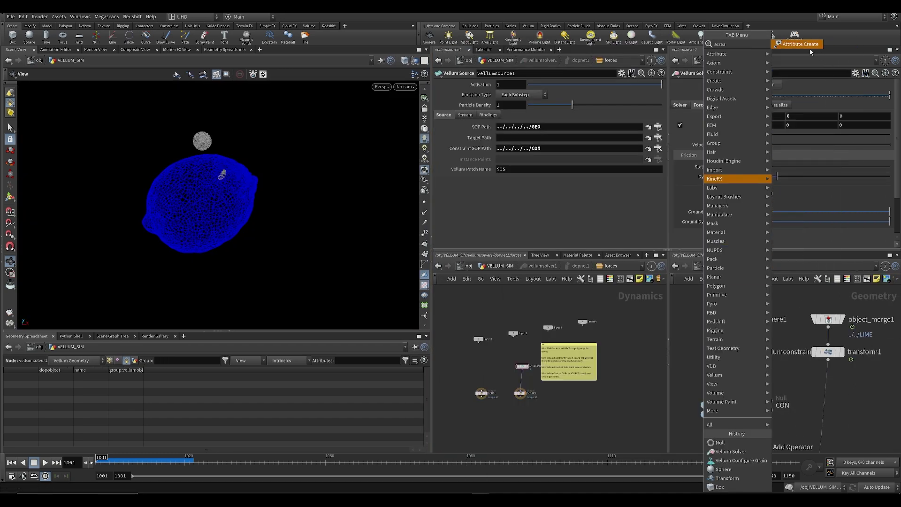
left_click(798, 44)
left_click(712, 383)
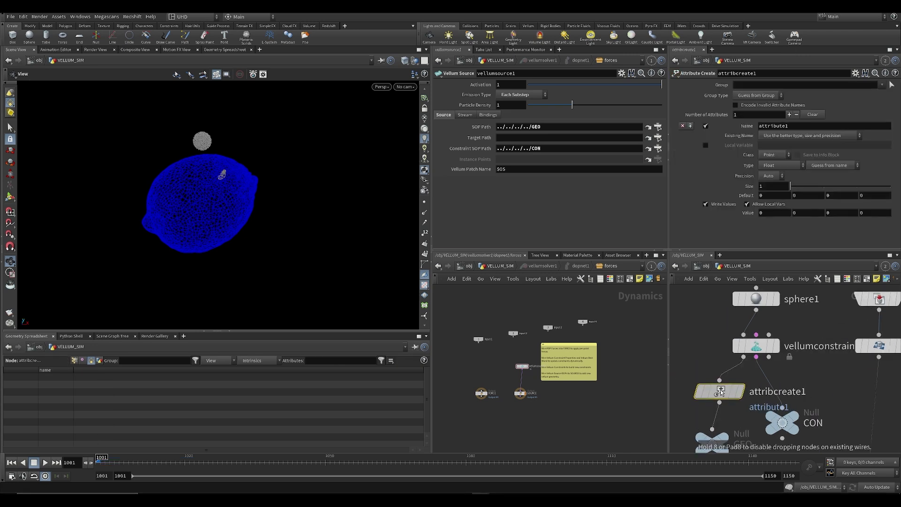
Configure the created attribute as a point Vector named v with a Y value of -10
double_click(803, 127)
type("v")
key("Return")
left_click(771, 156)
left_click(771, 156)
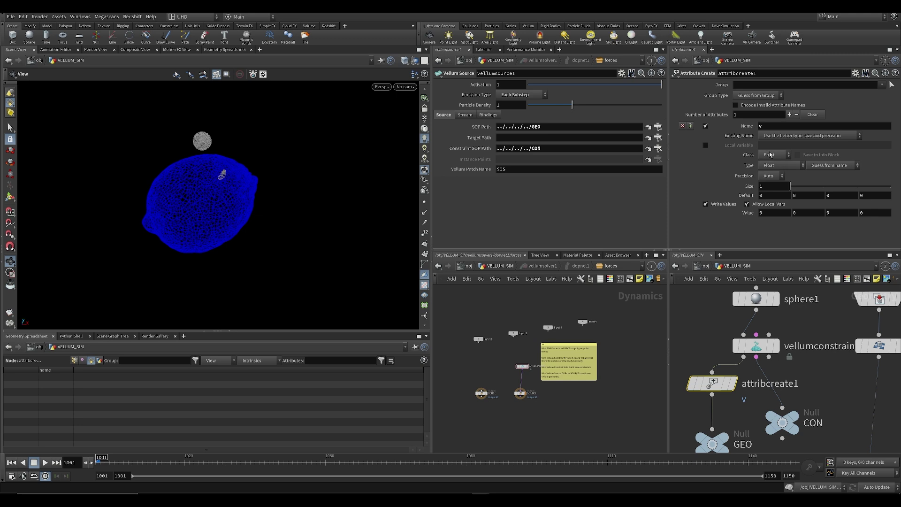
left_click(782, 165)
left_click(777, 191)
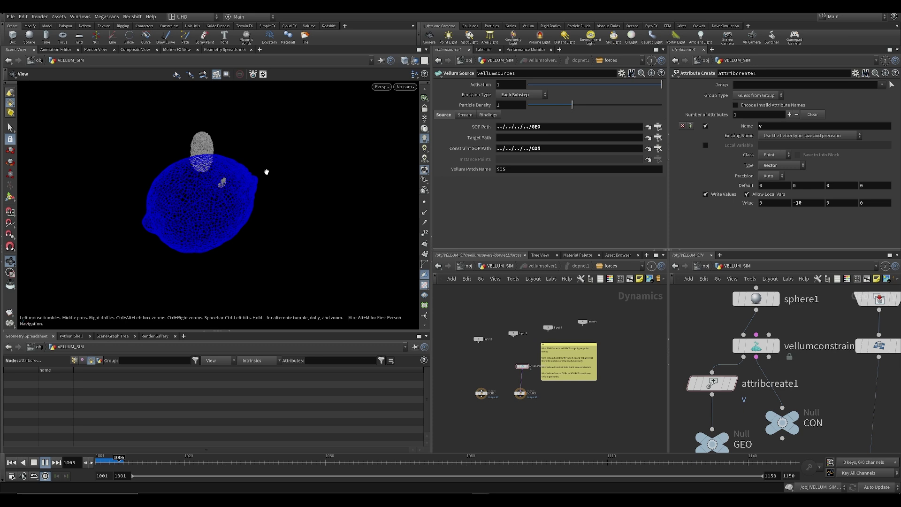
Play the simulation with the new initial velocity and examine how the grains splash on the lime
key("Escape")
left_click_drag(199, 161, 179, 116)
key("Up")
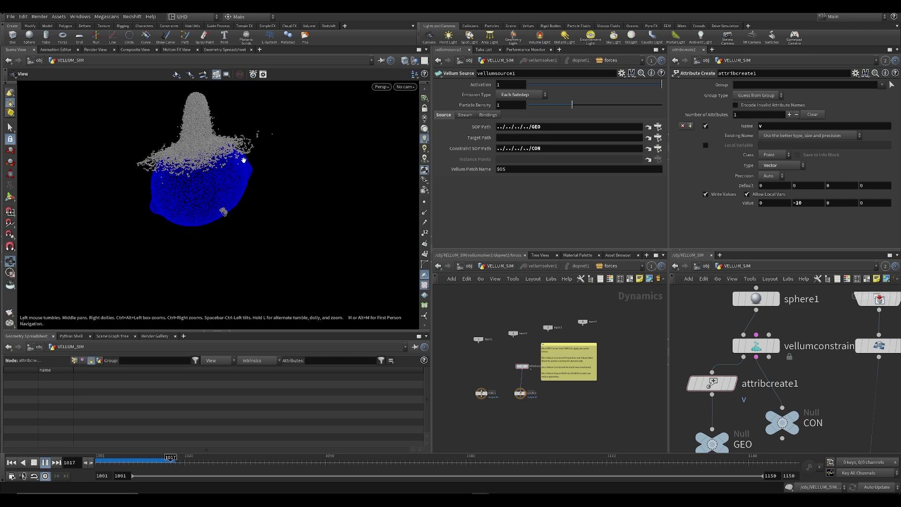
left_click_drag(221, 207, 227, 165)
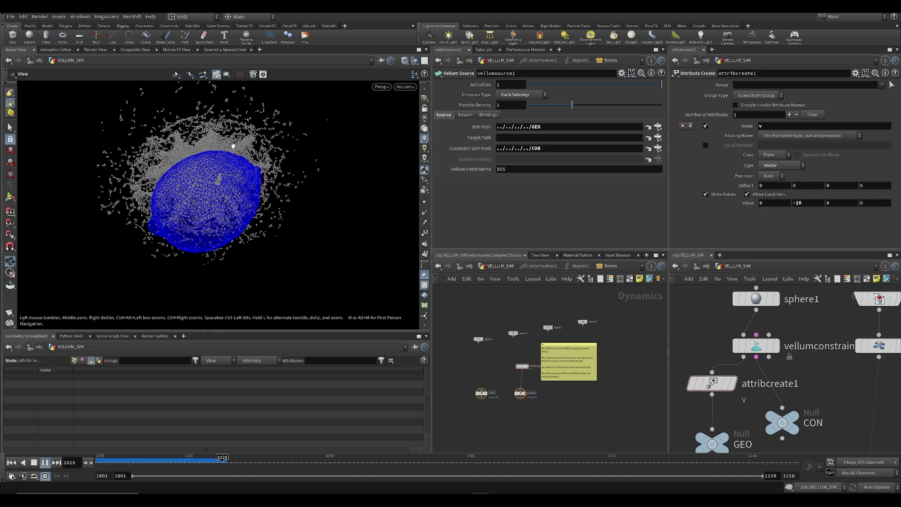
key("ctrl+Up")
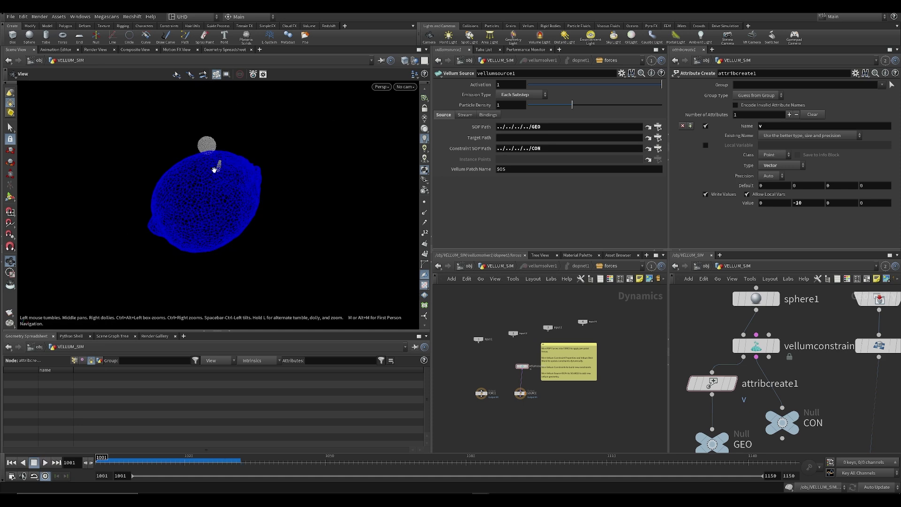
key("Up")
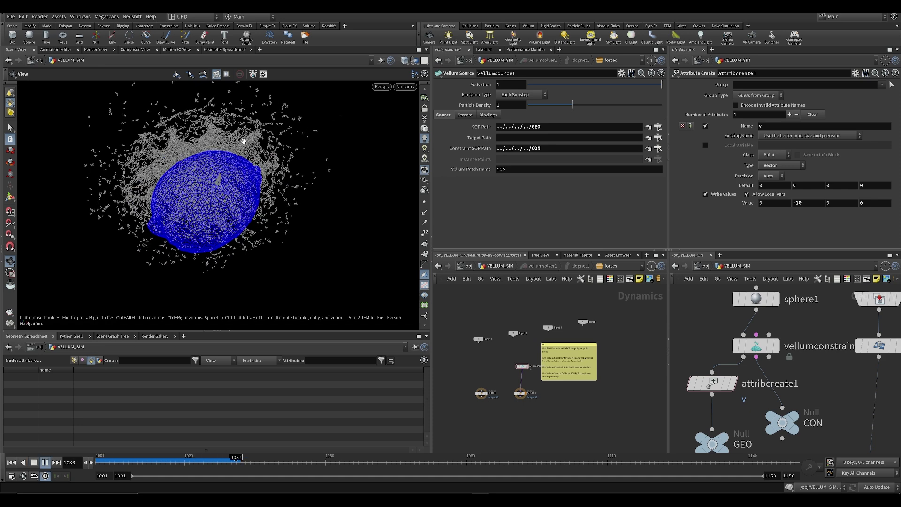
Save the scene and review the first frames of the grain impact from different angles
key("ctrl+s")
left_click_drag(265, 168, 166, 287)
key("ctrl+Up")
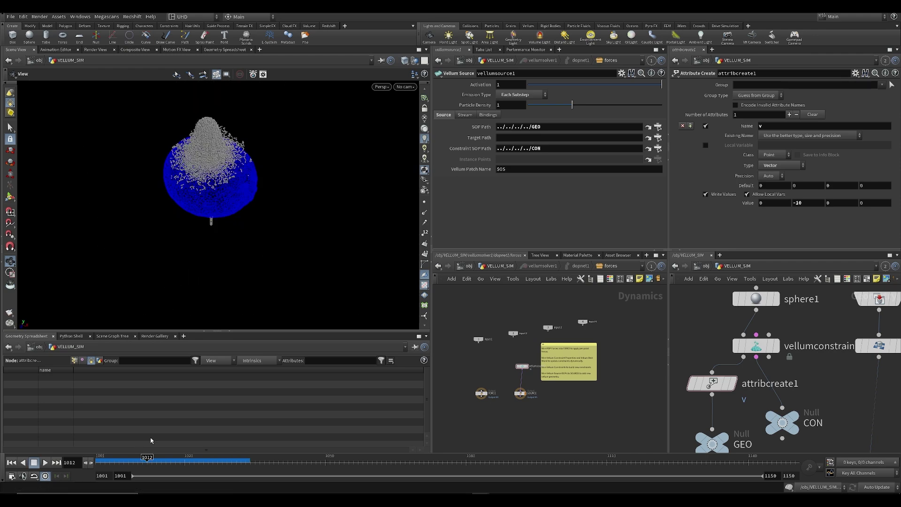
key("ctrl+Up")
left_click_drag(227, 227, 233, 152)
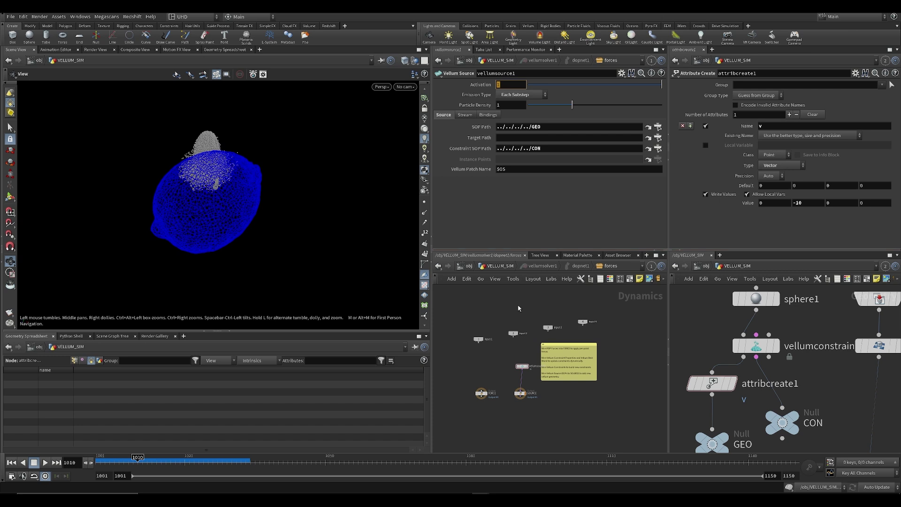
Set the Vellum Source's activation expression to $F<1011, replay the simulation and save the scene
type("$F<10")
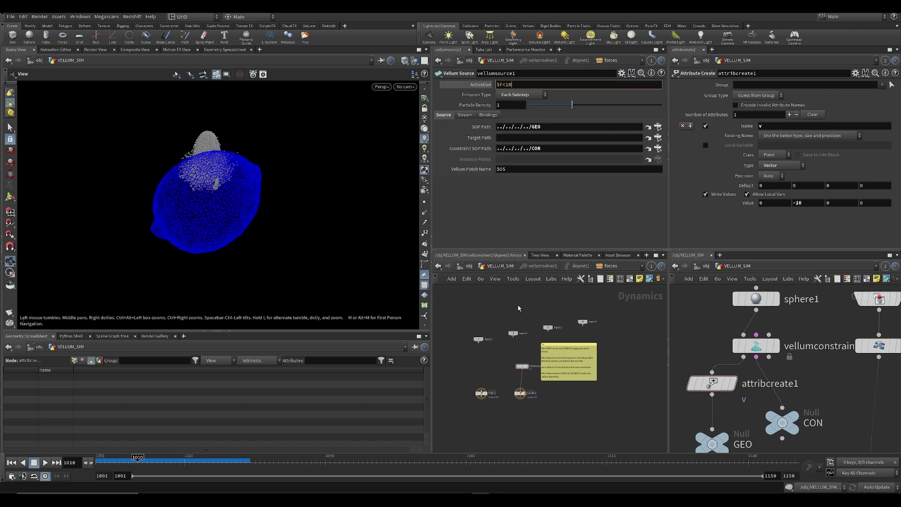
key("Return")
key("ctrl+Left")
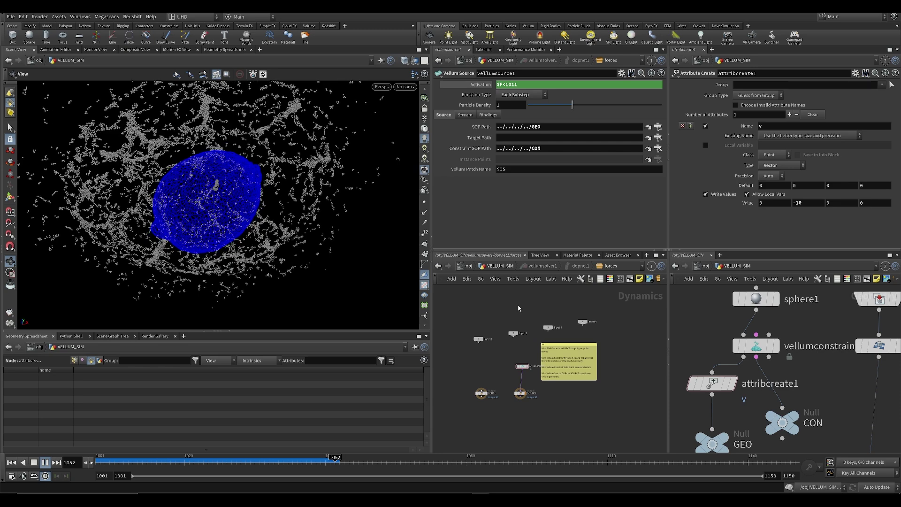
key("ctrl+Up")
key("ctrl+s")
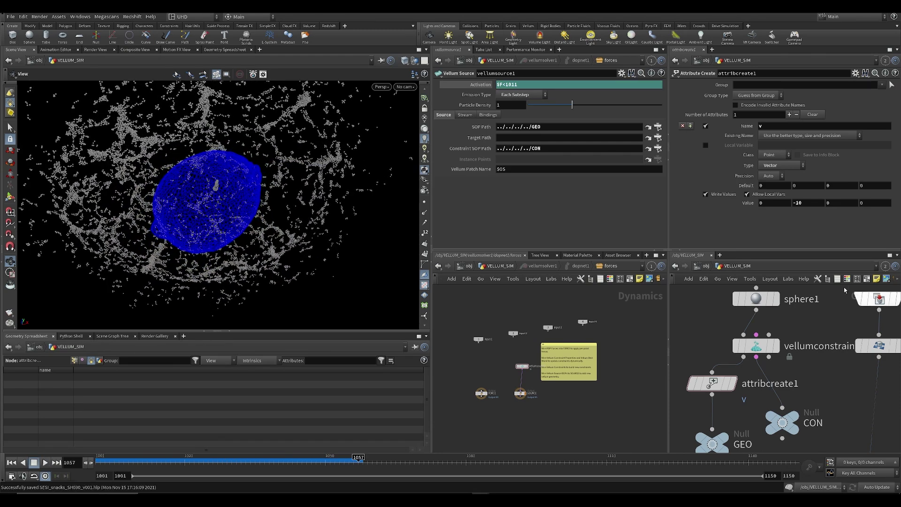
Examine the spread of grains around the lime from a lower angle, and return the simulation to the first frame
left_click_drag(250, 190, 302, 239)
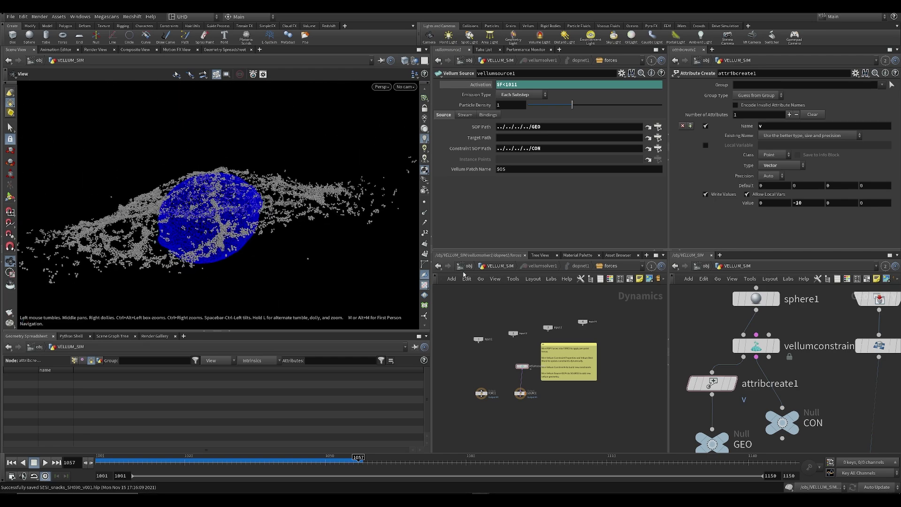
scroll(693, 344, "down", 5)
left_click_drag(187, 219, 262, 241)
key("ctrl+Up")
key("Up")
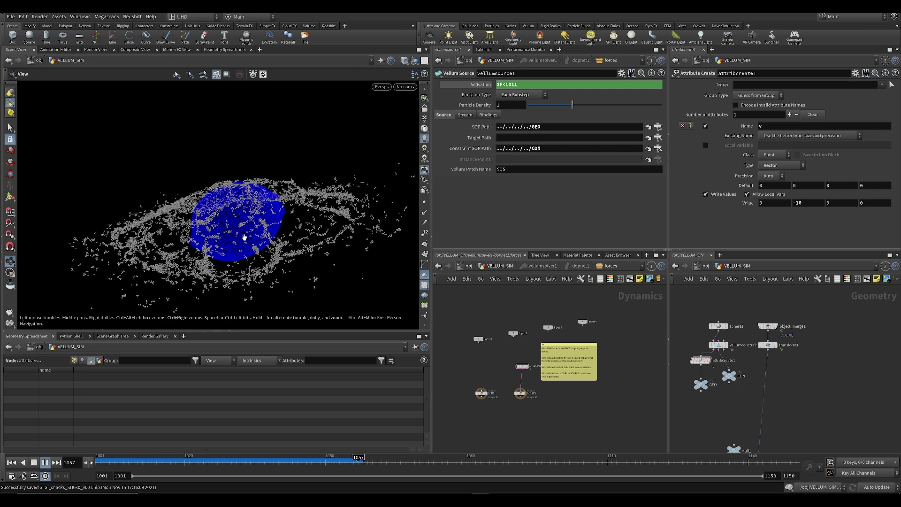
key("ctrl+Up")
middle_click_drag(562, 405, 569, 398)
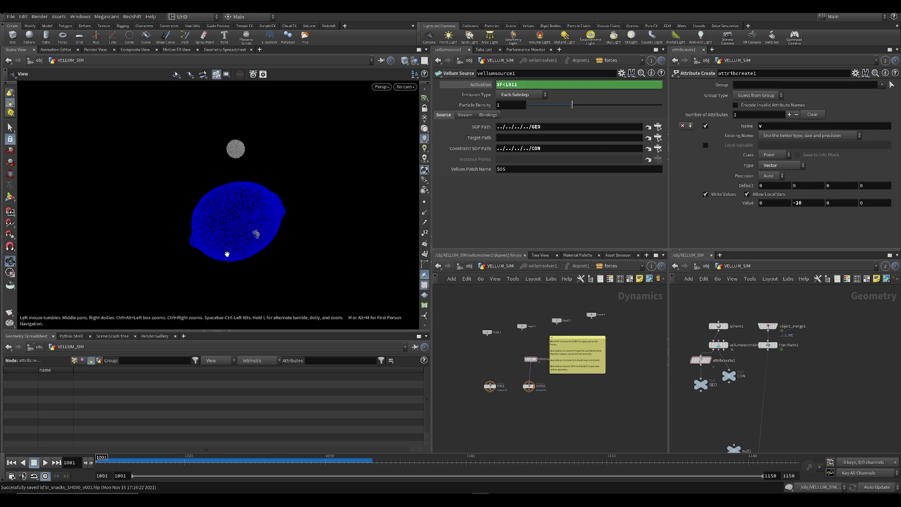
Set the Particle Size of the Vellum Configure Grain node to 0.035 and save the scene
left_click(722, 347)
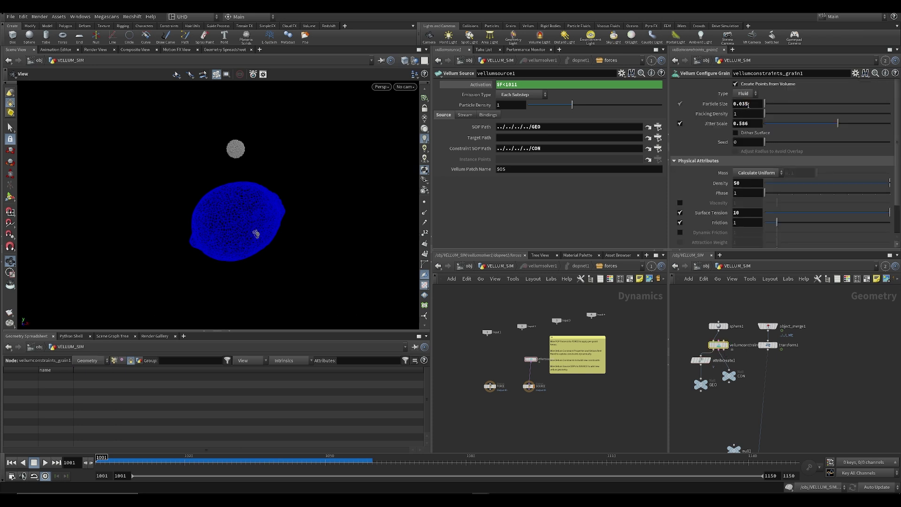
key("Return")
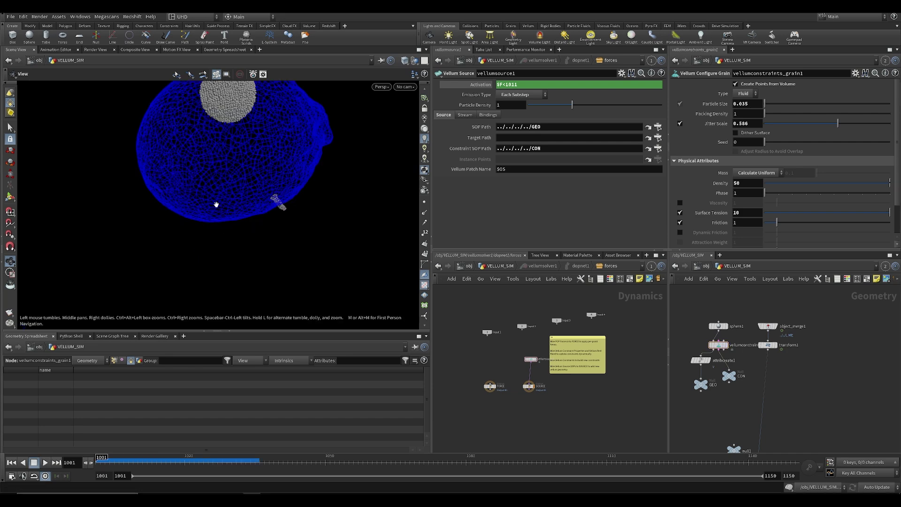
left_click_drag(216, 203, 223, 141)
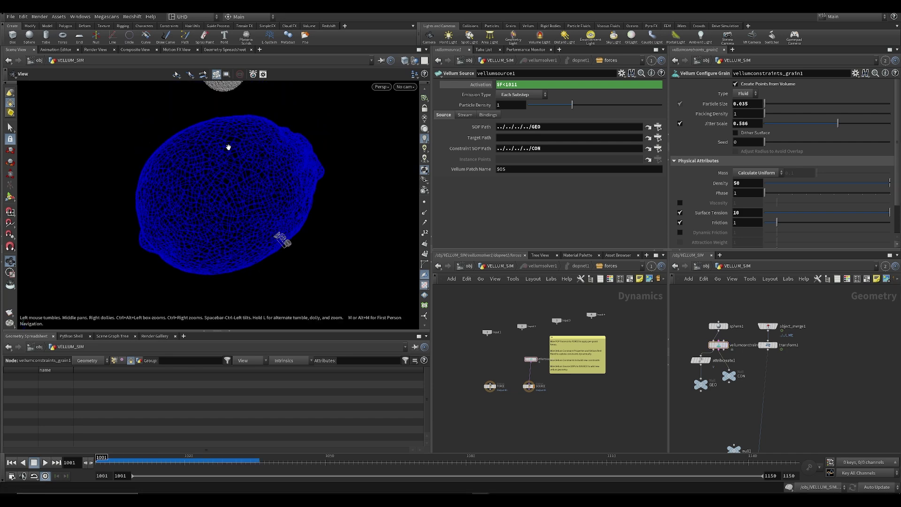
key("ctrl+s")
Review the splash of the finer grains around the lime, then rewind and scrub through the first frames of the impact
left_click_drag(162, 103, 183, 209)
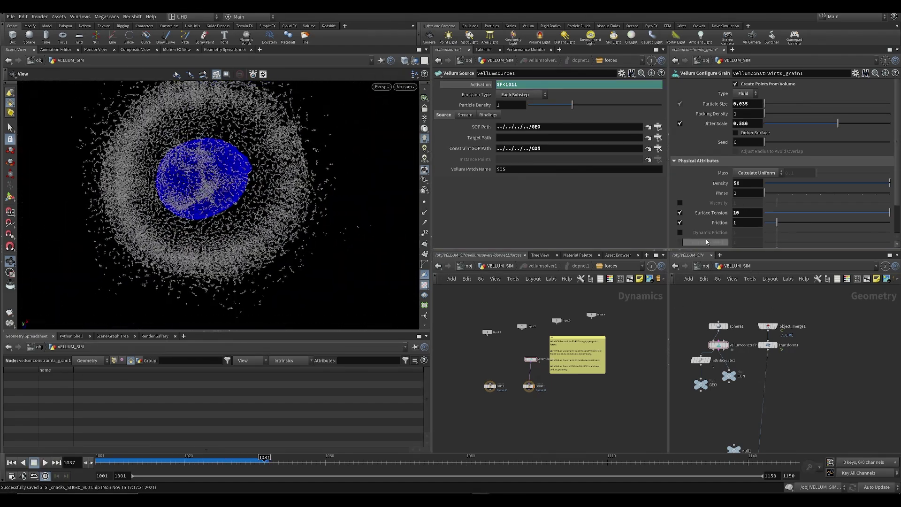
left_click(11, 462)
left_click_drag(151, 215, 188, 187)
scroll(187, 187, "up", 3)
mouse_move(115, 459)
left_mouse_down()
mouse_move(180, 455)
mouse_move(99, 456)
left_mouse_up()
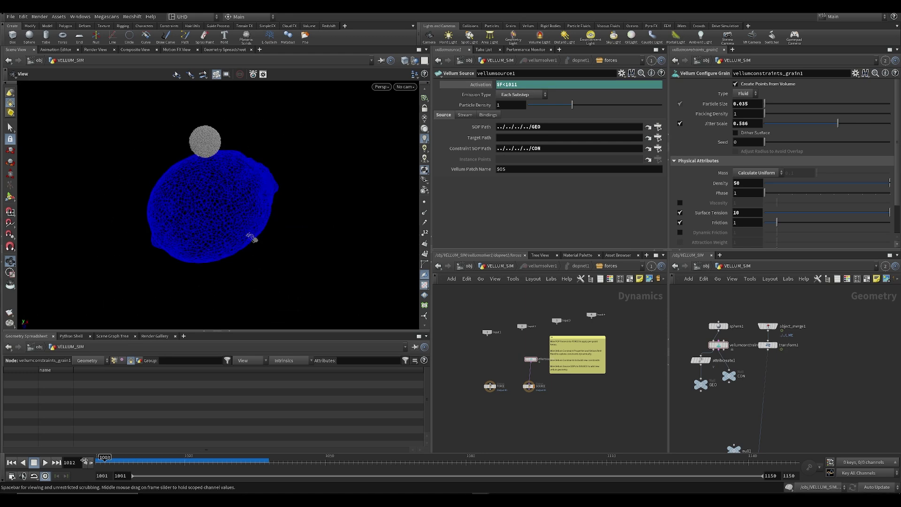
Set the grain's physical attributes to Density 200 and Surface Tension 22, and enable Viscosity with a value of 3
scroll(709, 329, "up", 5)
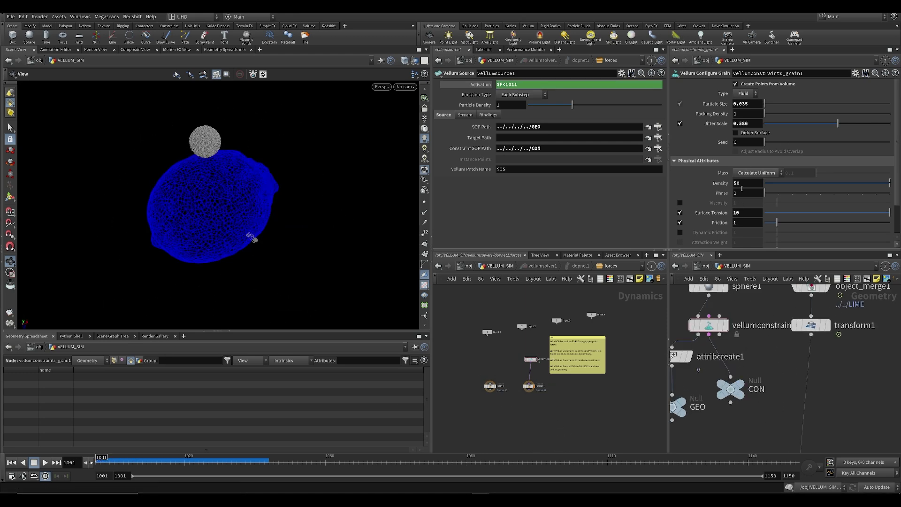
type("200")
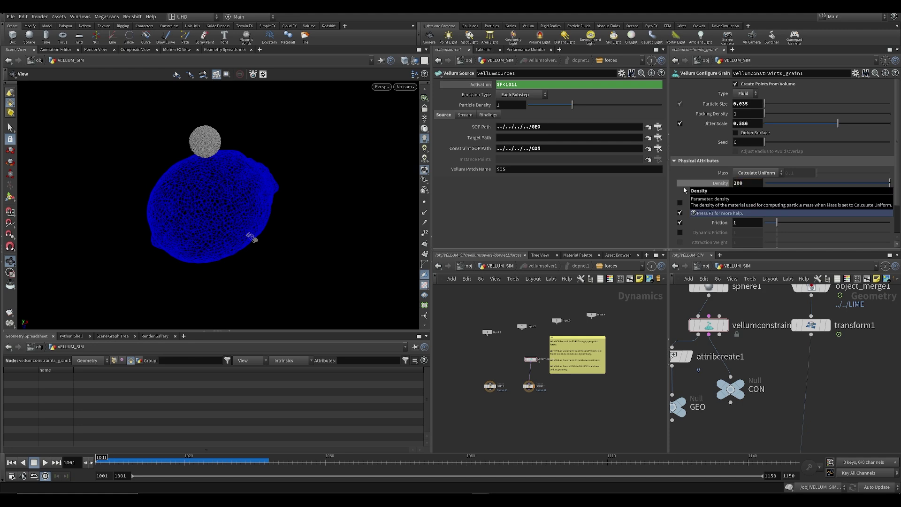
key("Return")
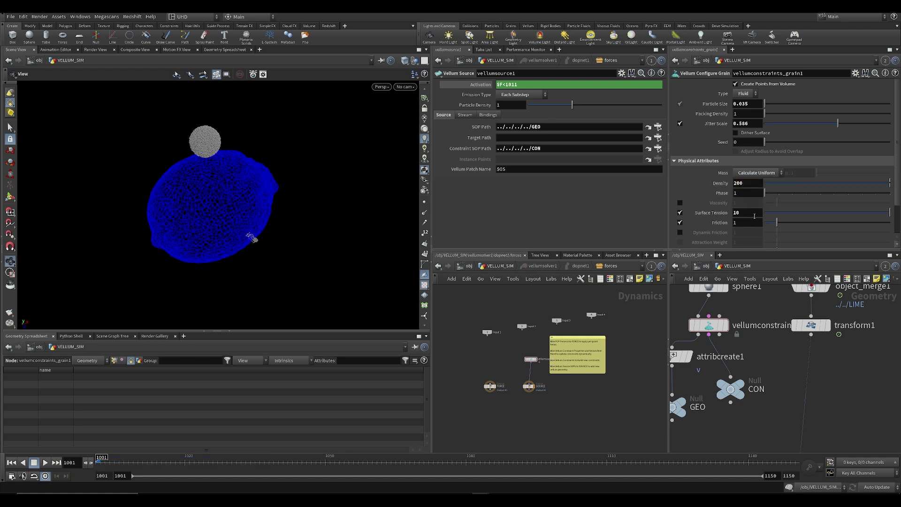
type("22")
key("Return")
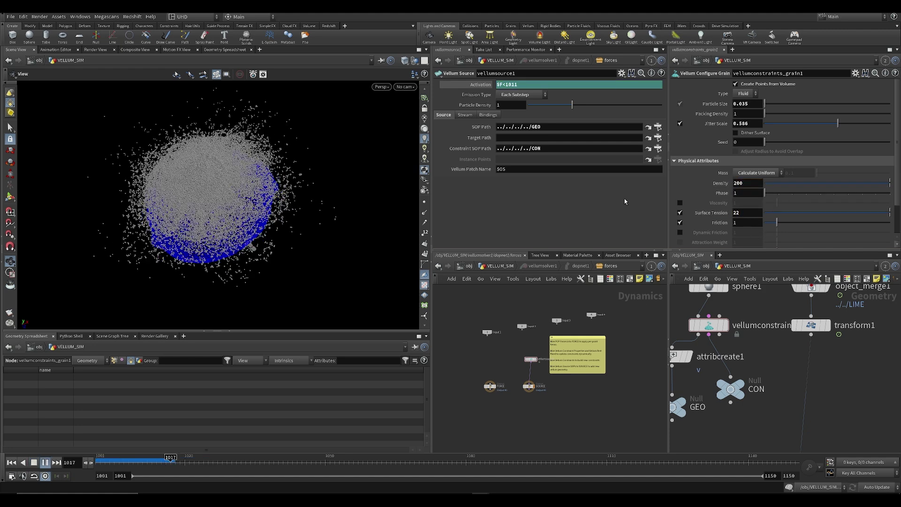
left_click(679, 202)
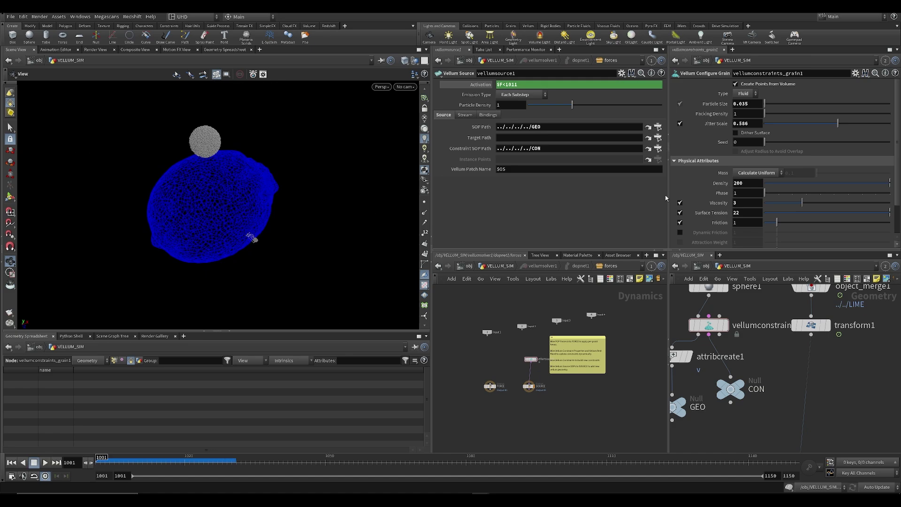
Replay the simulation with the new grain attributes, check the impact from another angle and save the scene
key("Down")
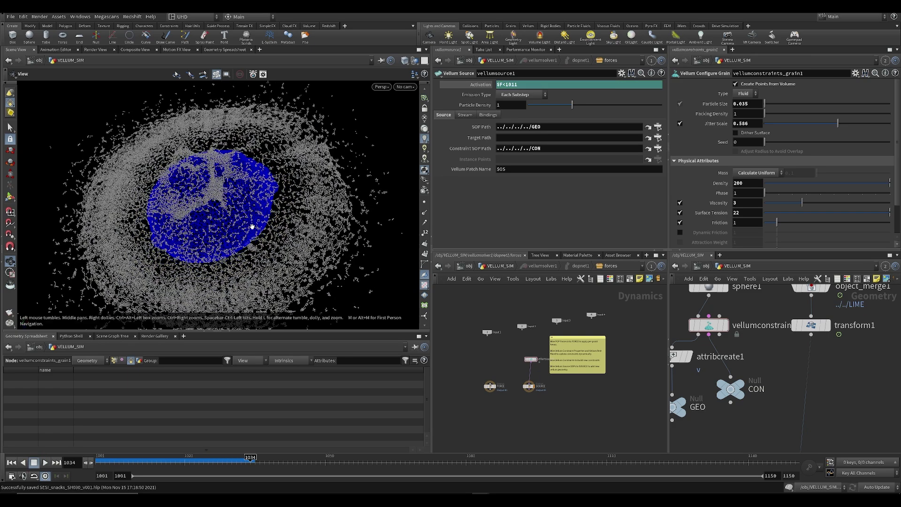
left_click_drag(252, 226, 212, 217)
left_click(11, 463)
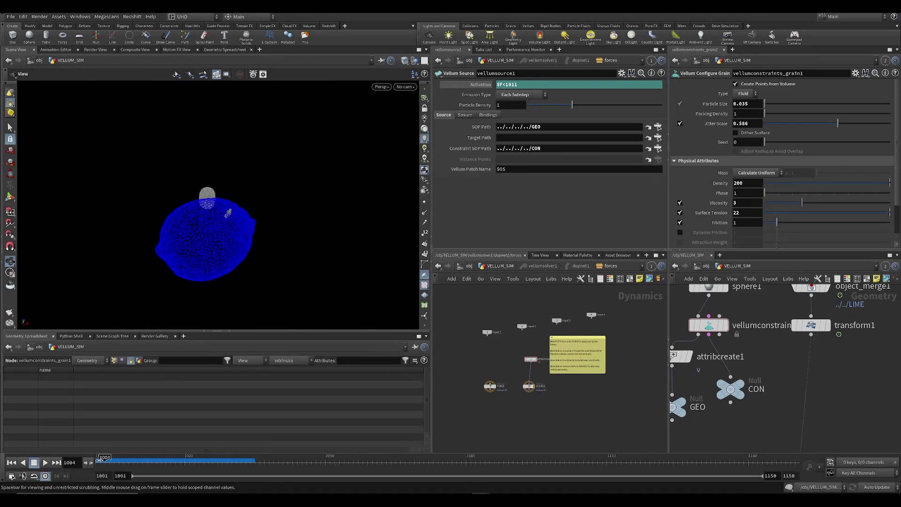
key("Up")
key("Down")
key("Right")
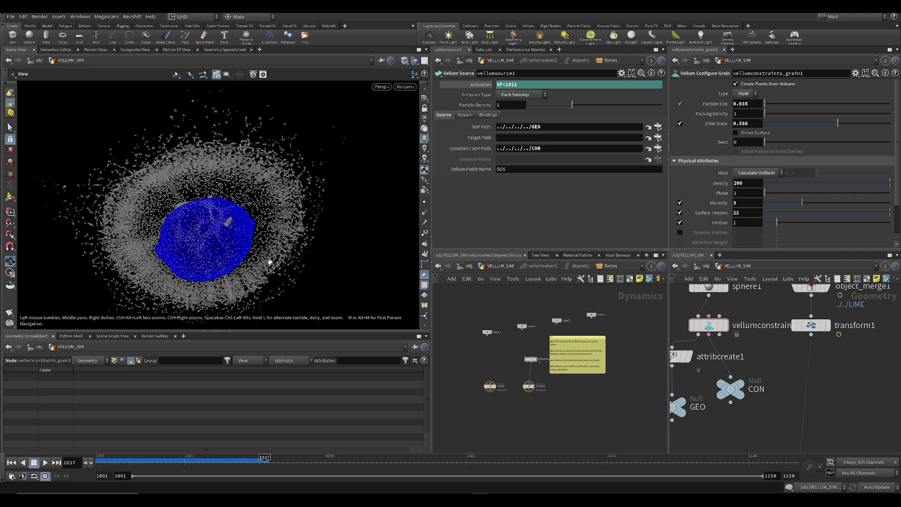
scroll(499, 361, "up", 4)
key("ctrl+s")
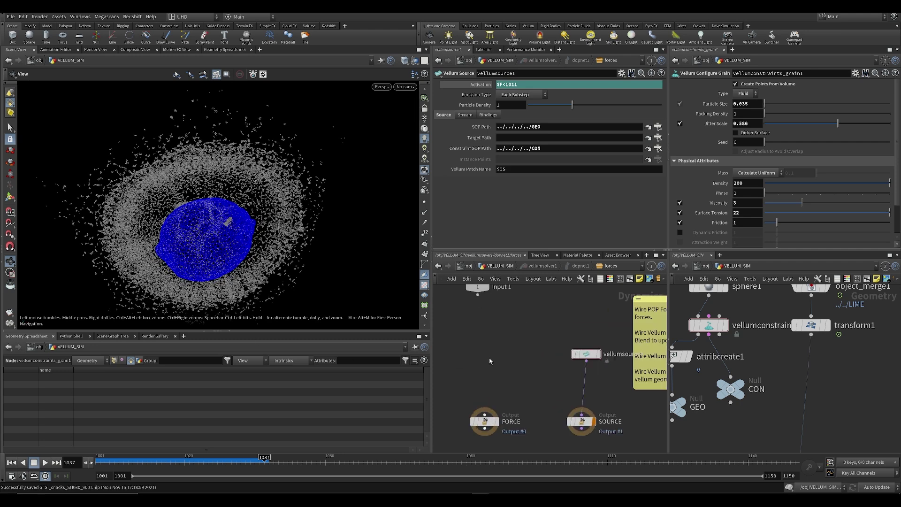
Add a POP Force wired into the FORCE output of the solver's forces network, with a noise Amplitude of 5
key("Tab")
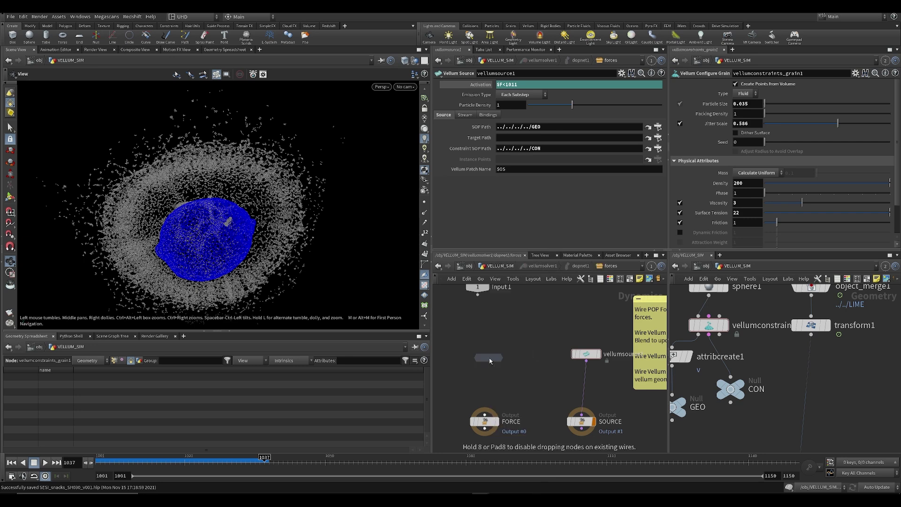
left_click_drag(460, 358, 485, 415)
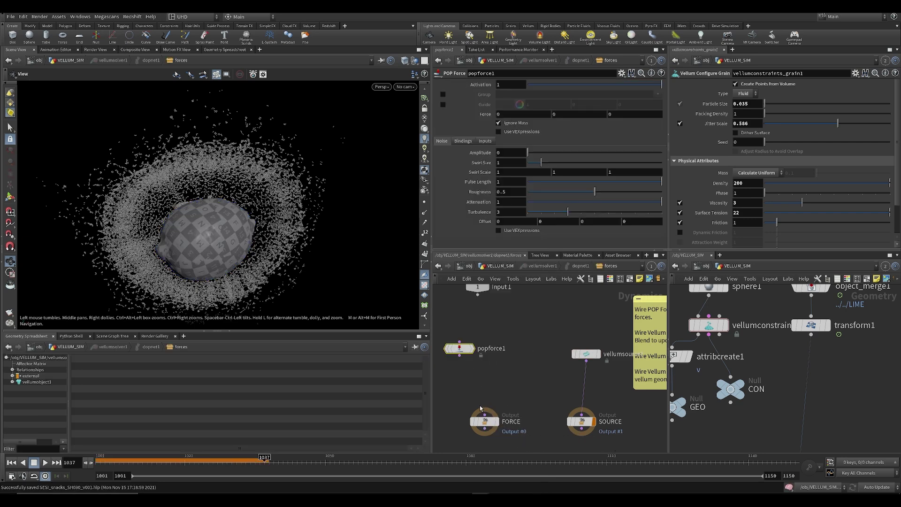
left_click_drag(462, 352, 483, 346)
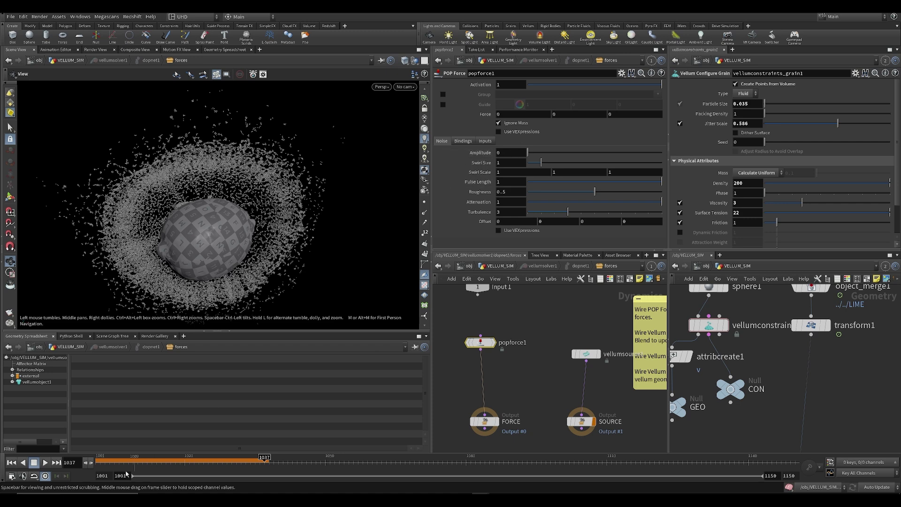
key("ctrl+Up")
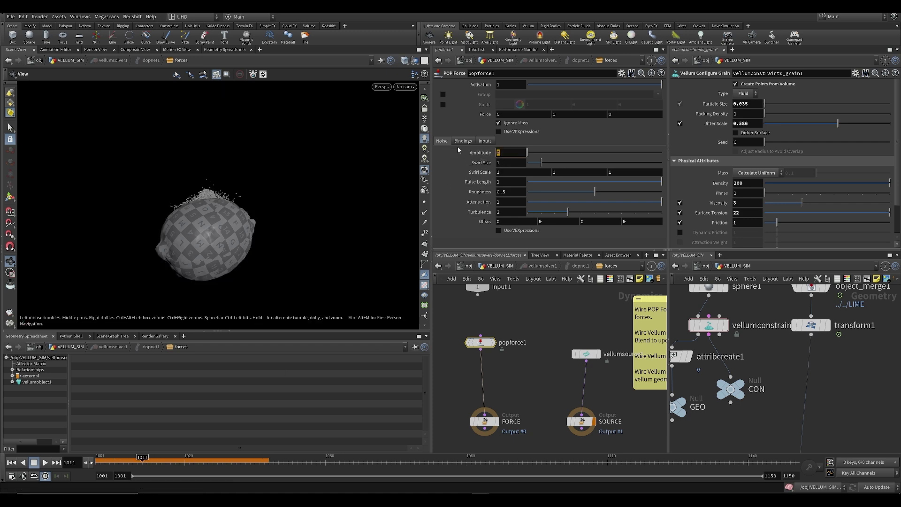
key("Return")
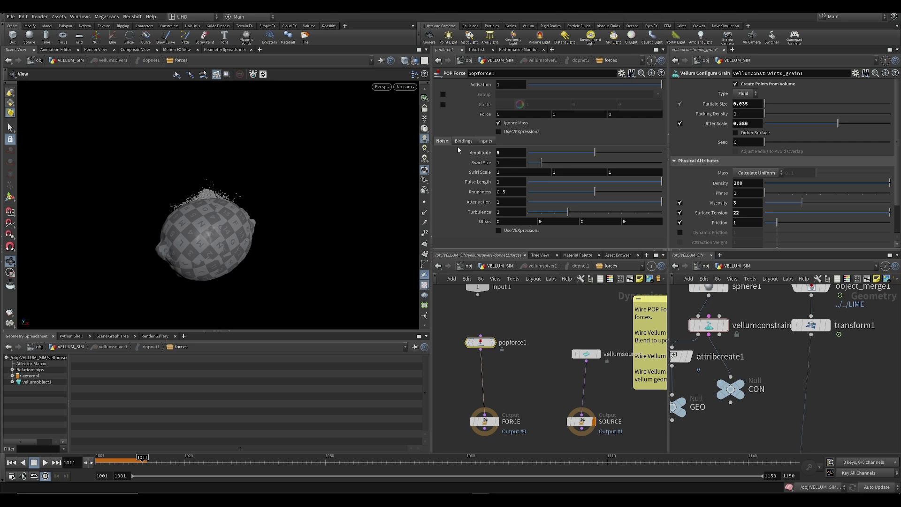
Play the simulation from the start and examine how the POP Force noise breaks up the splashing grains
key("ctrl+Up")
key("Up")
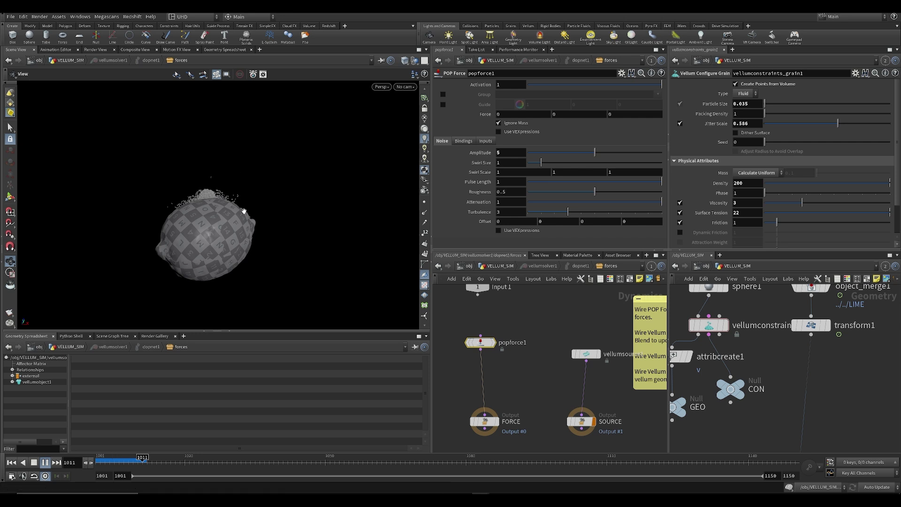
left_click(156, 463)
key("Up")
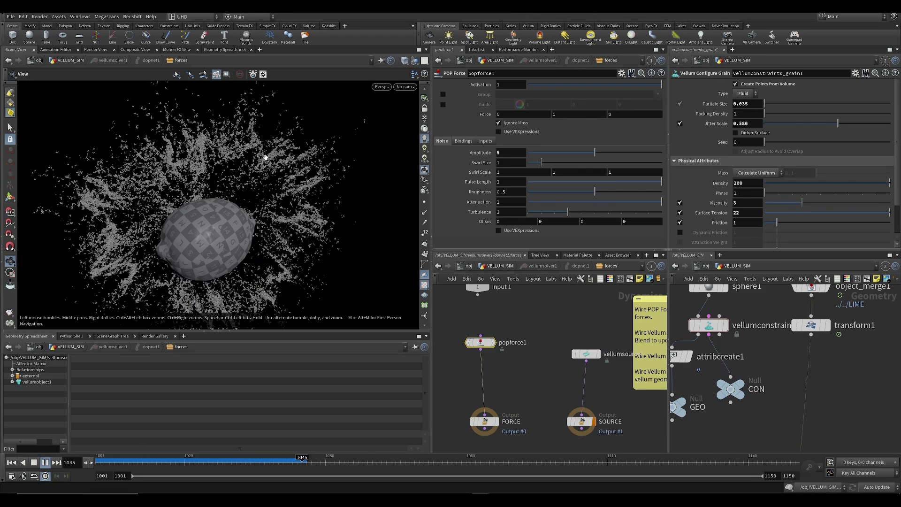
left_click(191, 466)
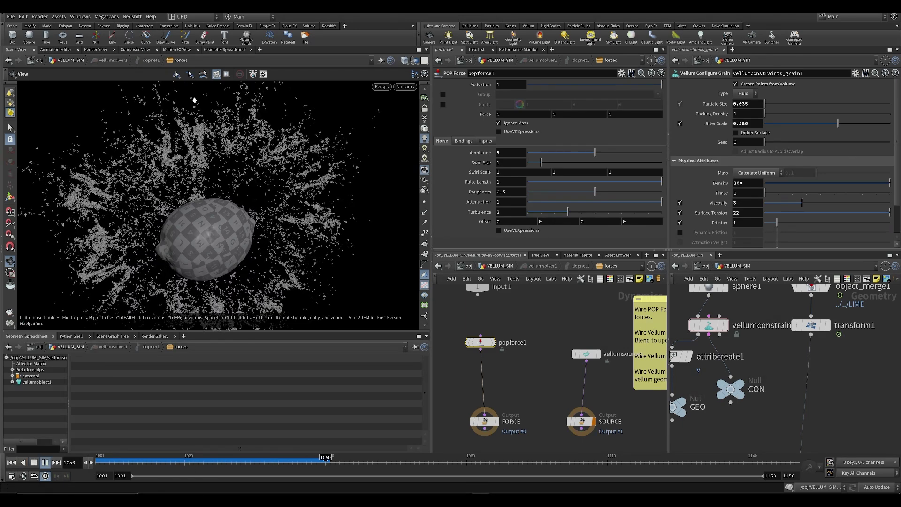
Enable VEXpressions for the POP Force noise and enter the expression amp *= length(@v);
key("ctrl+Up")
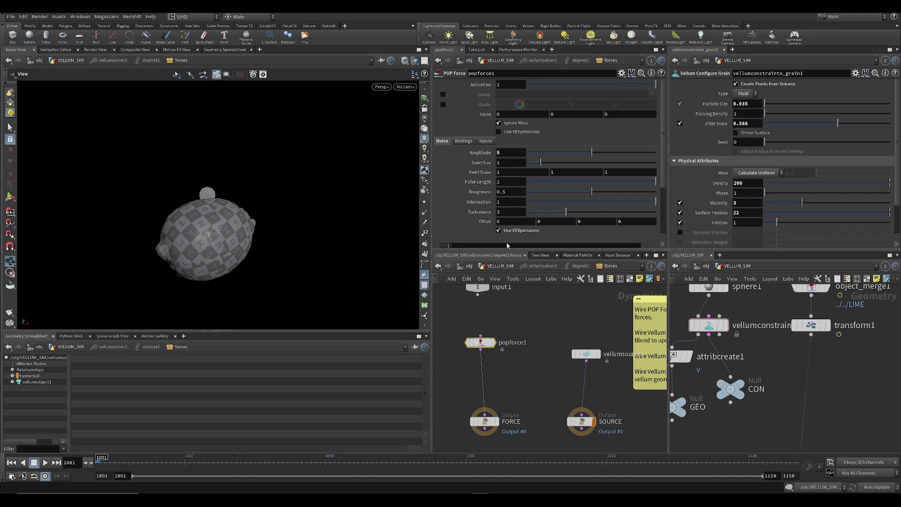
scroll(515, 219, "down", 1)
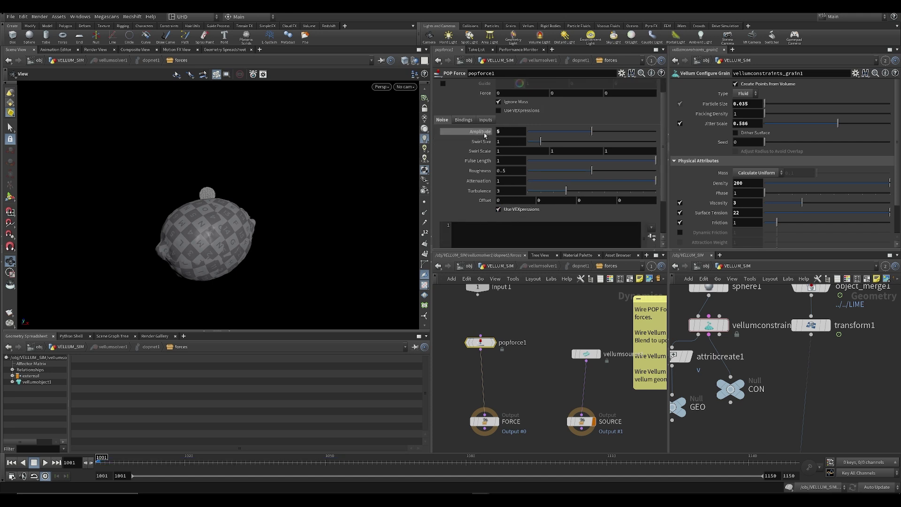
left_click(459, 237)
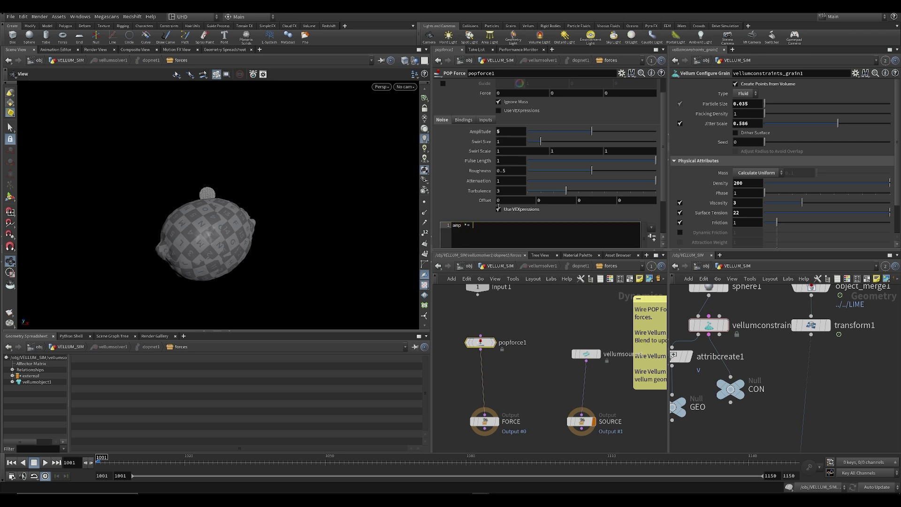
type("amp *= length(@v);")
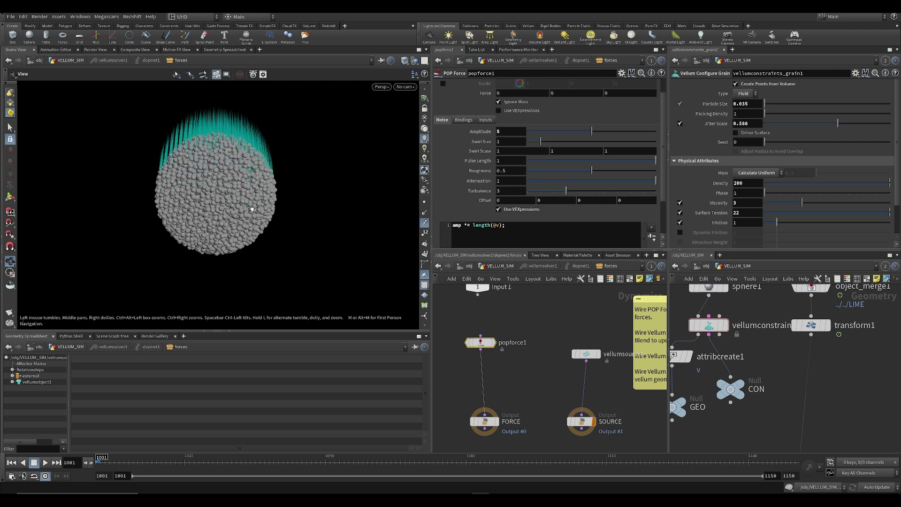
Inspect the grains' velocity trails and the amplitude expression, then replay the simulation with the velocity-driven noise and rewind it
scroll(468, 200, "down", 2)
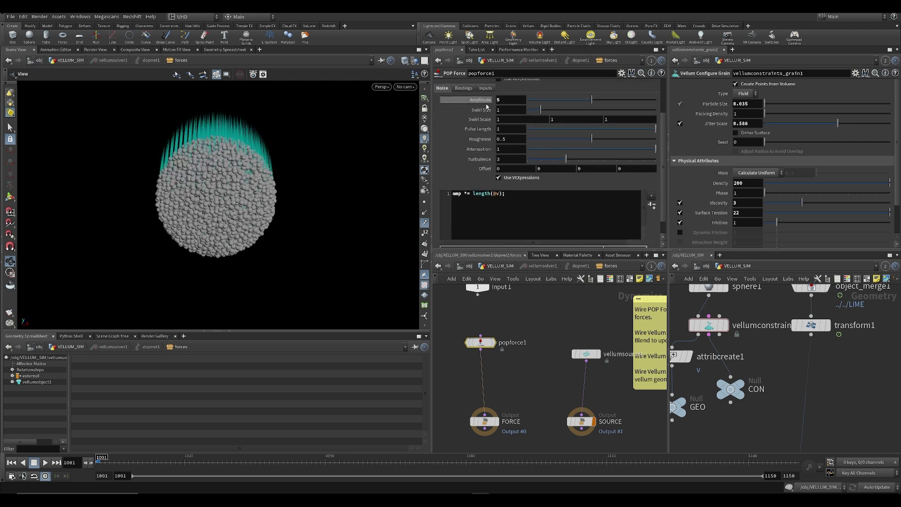
left_click_drag(475, 197, 495, 198)
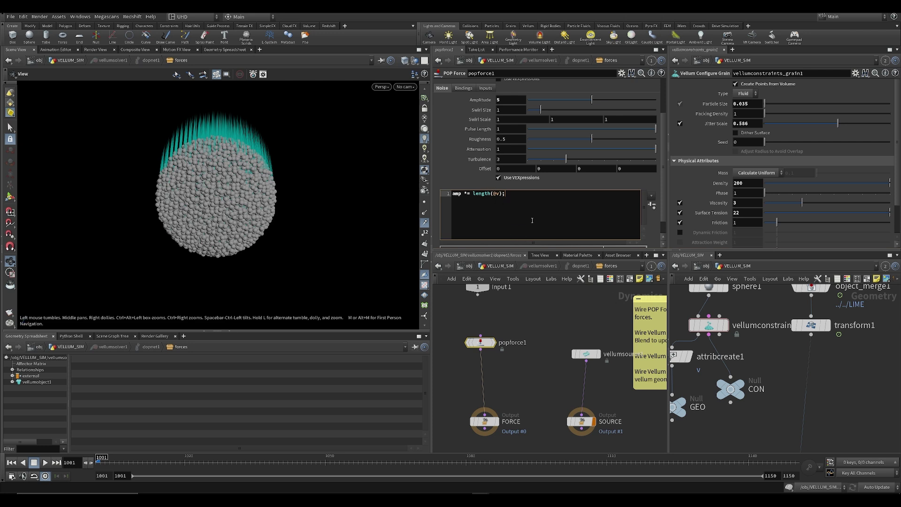
left_click(549, 348)
scroll(297, 216, "down", 10)
left_click_drag(280, 239, 224, 195)
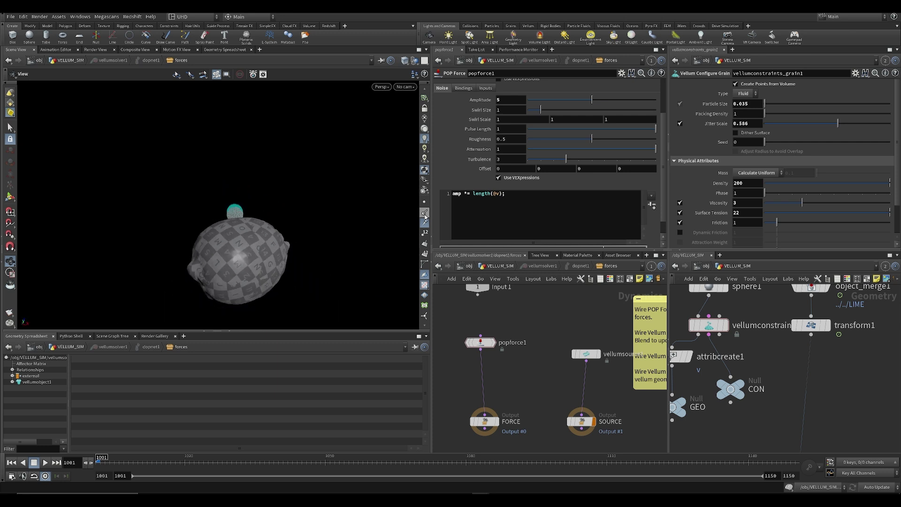
key("Up")
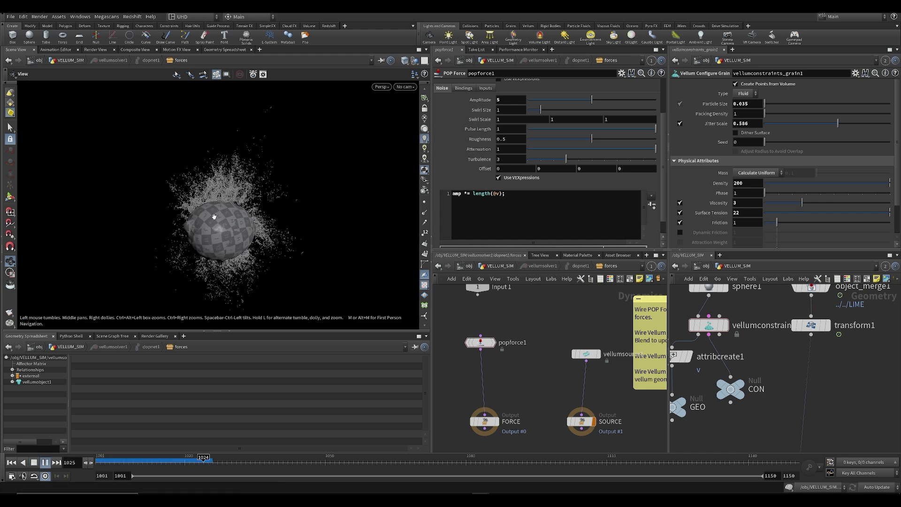
key("Up")
key("ctrl+Up")
Set the POP Force noise to Amplitude 1, Roughness 0.216 and a uniform Swirl Scale of 1.5
left_click_drag(505, 101, 474, 113)
type("1")
key("Return")
left_click_drag(590, 139, 555, 139)
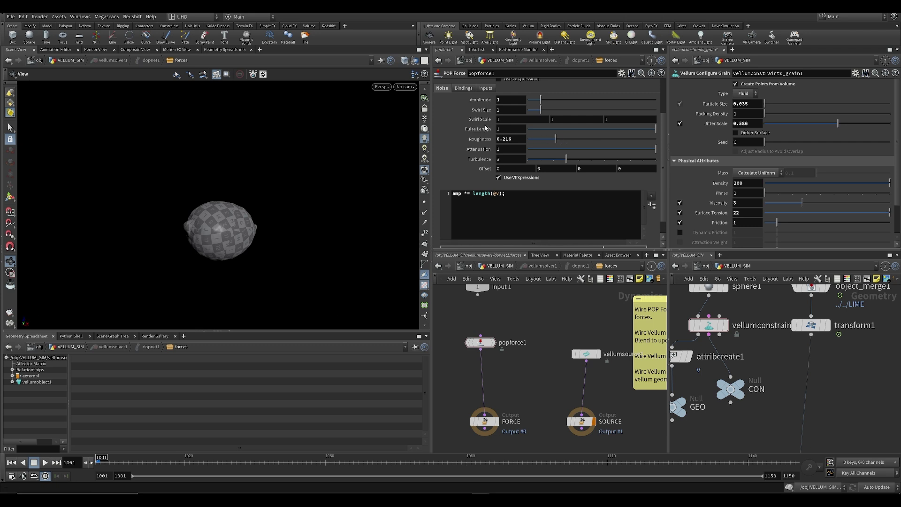
middle_click_drag(484, 121, 507, 122)
middle_click_drag(793, 376, 800, 386)
right_click_drag(800, 385, 715, 358)
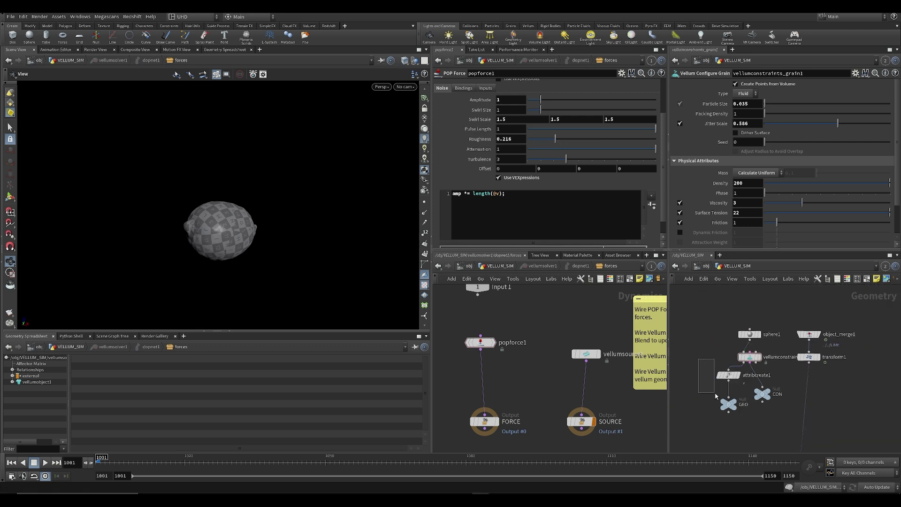
Set the Y gravity of the Vellum Solver to -1.5
left_click(728, 375)
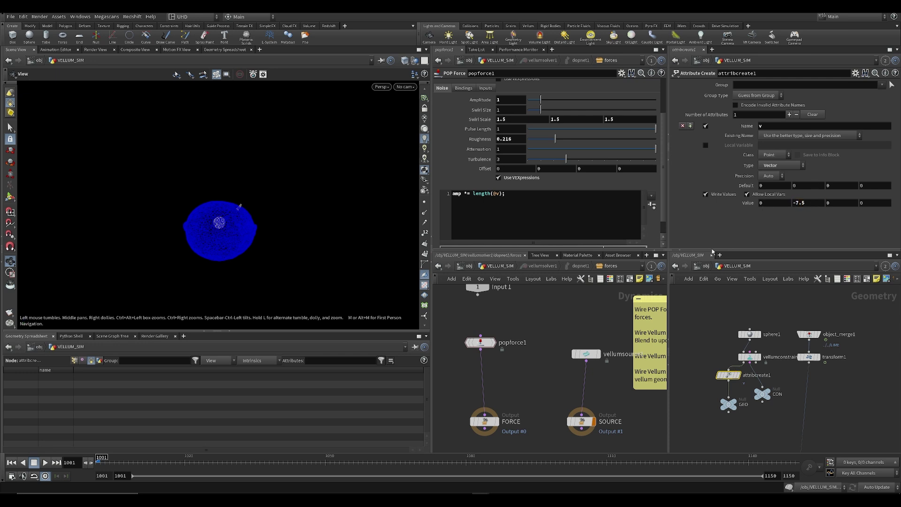
scroll(565, 381, "down", 5)
middle_click_drag(759, 446, 753, 302)
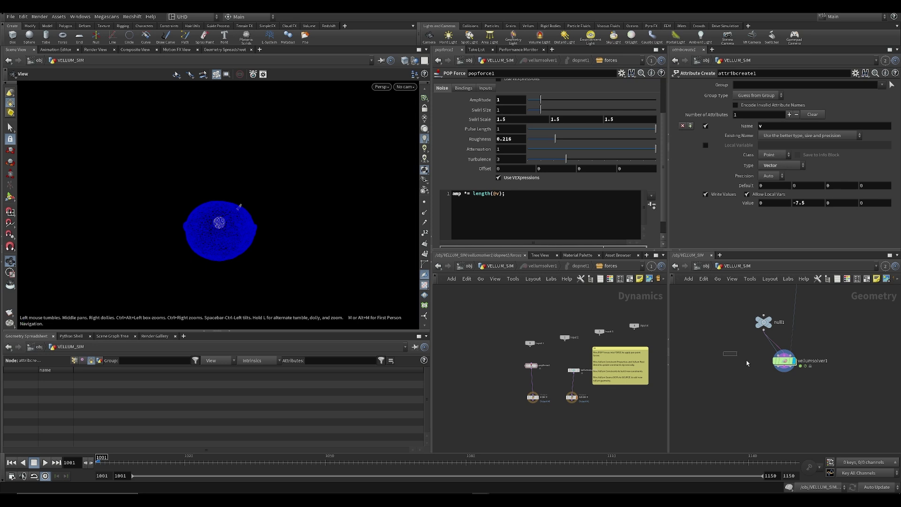
left_click(784, 361)
type("-1.5")
key("Return")
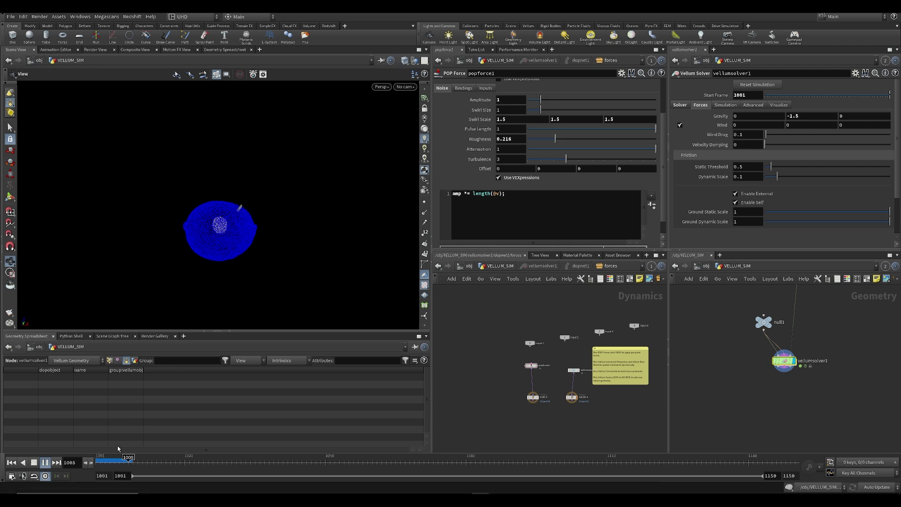
Play the simulation from the start and examine how the grains splash over the lime with the new gravity
left_click(120, 461)
left_click_drag(201, 247, 242, 185)
key("Up")
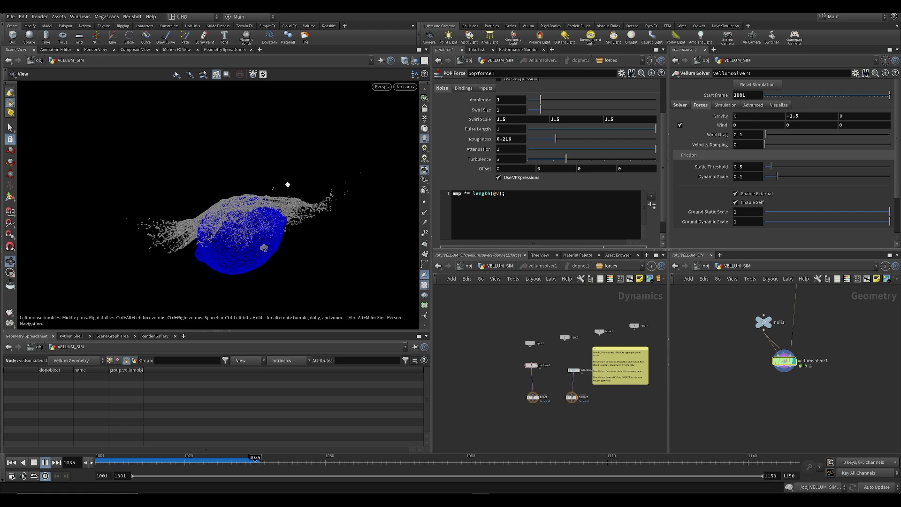
left_click_drag(288, 184, 270, 181)
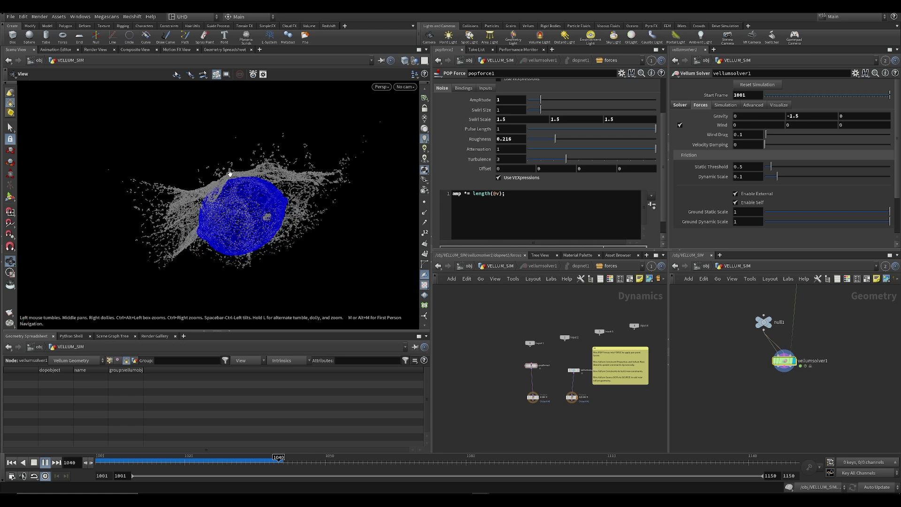
left_click(226, 461)
key("Up")
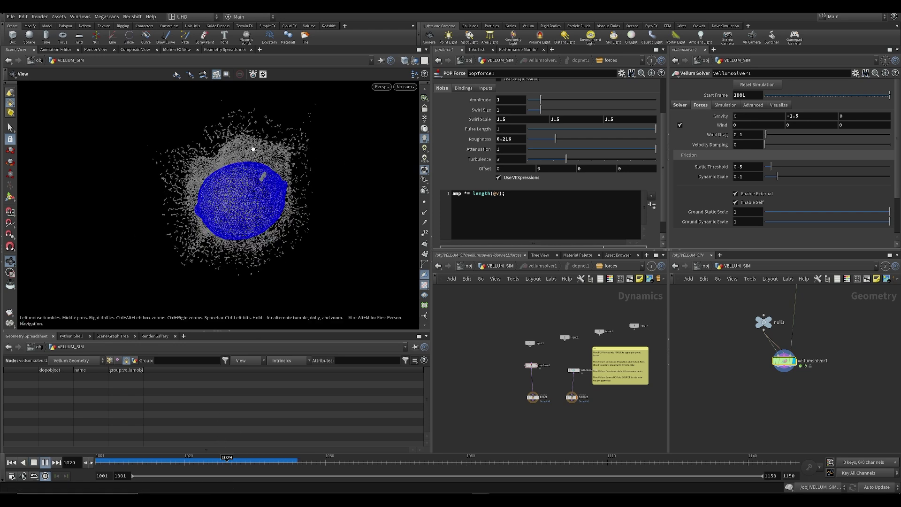
key("Up")
left_click_drag(300, 170, 234, 169)
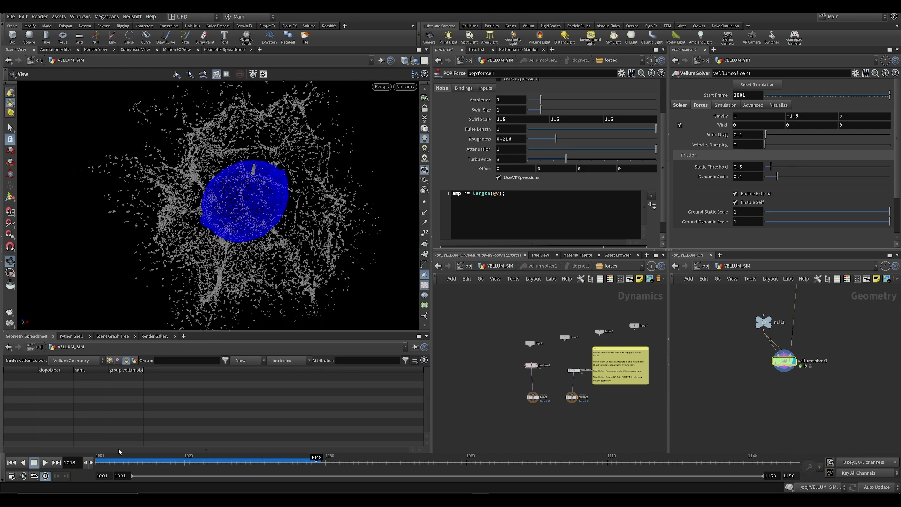
left_click(105, 461)
key("Up")
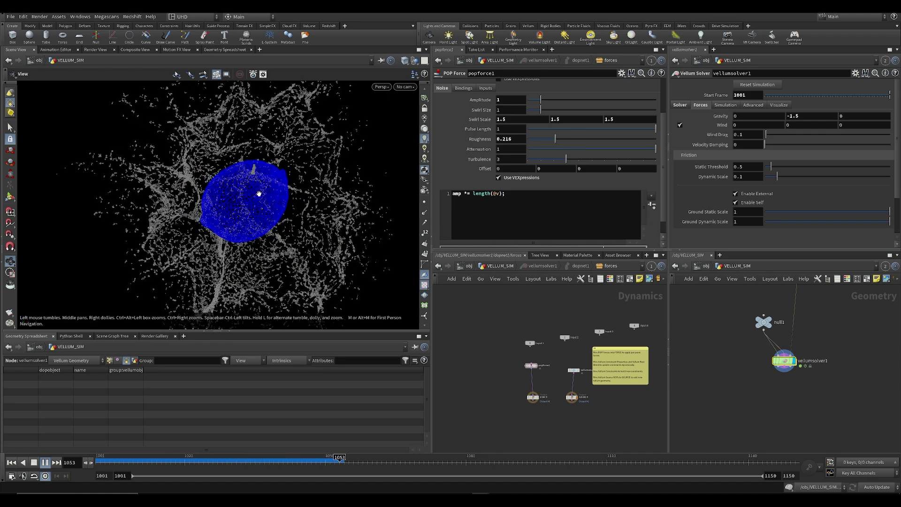
Save the scene, then scrub and replay the simulated frames to inspect the splash filaments from several angles
key("ctrl+s")
left_click_drag(121, 462, 270, 462)
scroll(200, 242, "up", 5)
left_click_drag(144, 462, 283, 462)
middle_click_drag(315, 179, 217, 201)
scroll(217, 201, "down", 5)
key("Up")
left_click_drag(217, 202, 185, 244)
key("Up")
scroll(244, 205, "down", 3)
middle_click_drag(210, 176, 225, 215)
key("ctrl+Up")
key("Up")
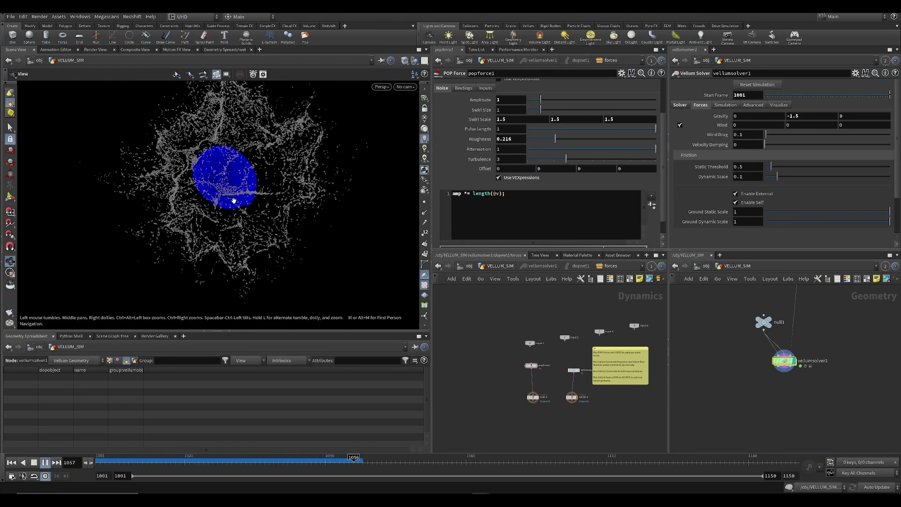
Rewind and save the scene, then scrub back and forth to inspect the splash from impact to frame 1030
left_click(120, 462)
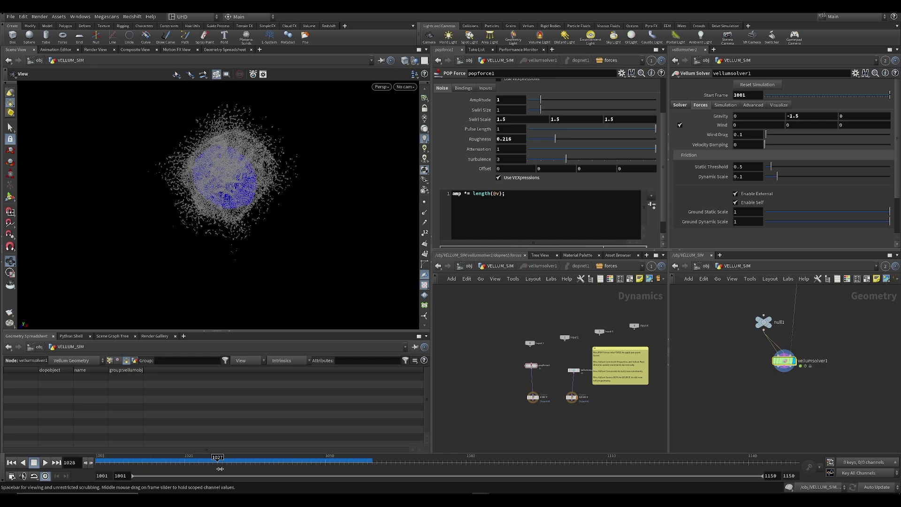
key("ctrl+Up")
left_click_drag(84, 281, 207, 201)
key("ctrl+s")
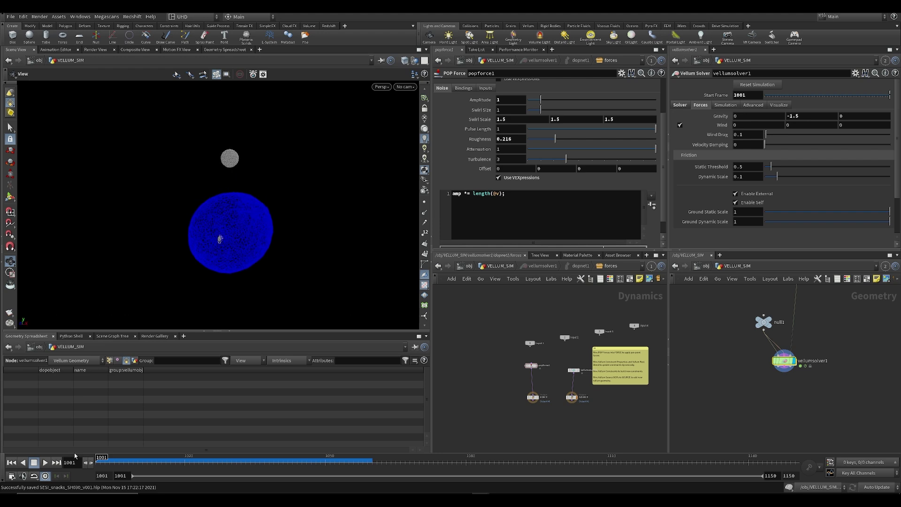
left_click_drag(188, 458, 349, 458)
left_click_drag(259, 458, 96, 458)
scroll(460, 394, "down", 2)
scroll(477, 400, "up", 5)
left_click_drag(113, 459, 232, 474)
Add a POP Drag node to the forces network between popforce1 and the FORCE output
middle_click_drag(535, 352, 517, 354)
key("Tab")
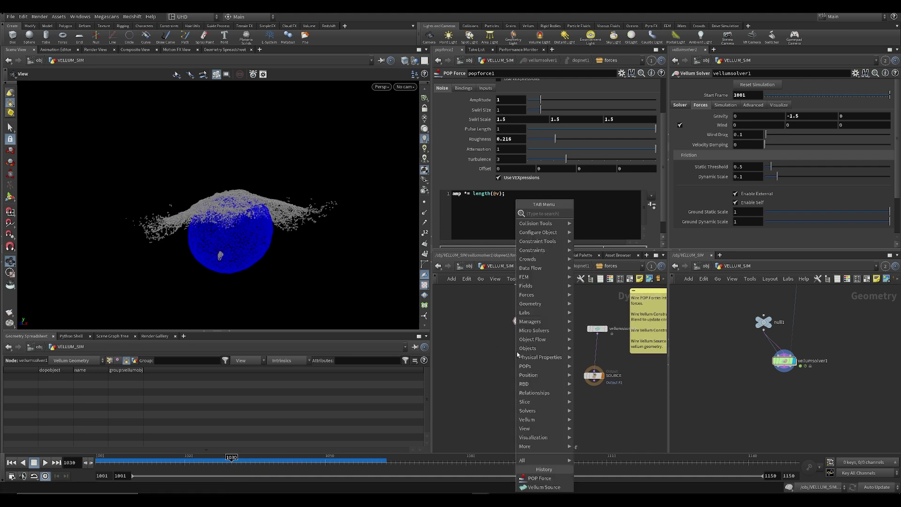
type("pop for")
key("BackSpace")
key("BackSpace")
key("BackSpace")
type("drag")
key("Return")
scroll(515, 352, "up", 4)
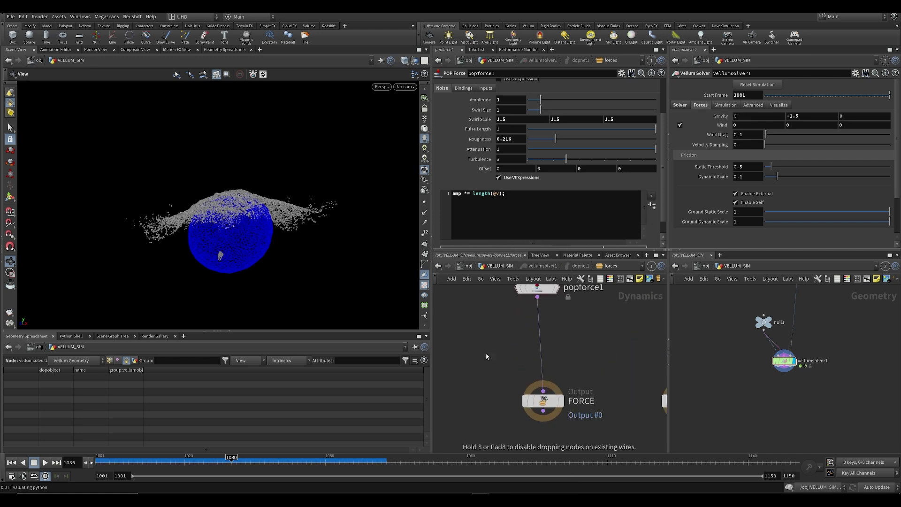
left_click(528, 331)
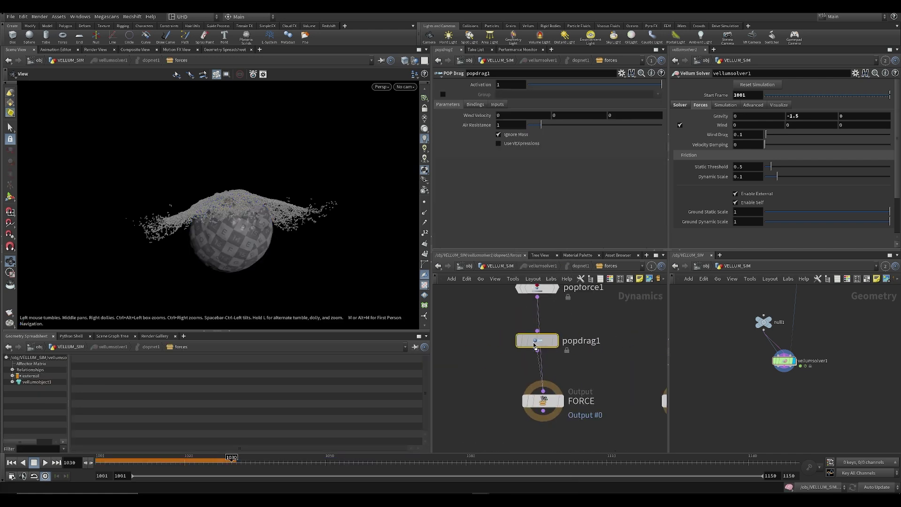
Inspect the dragged splash and set the POP Drag Air Resistance to 0.1
left_click_drag(312, 143, 211, 183)
scroll(215, 187, "down", 2)
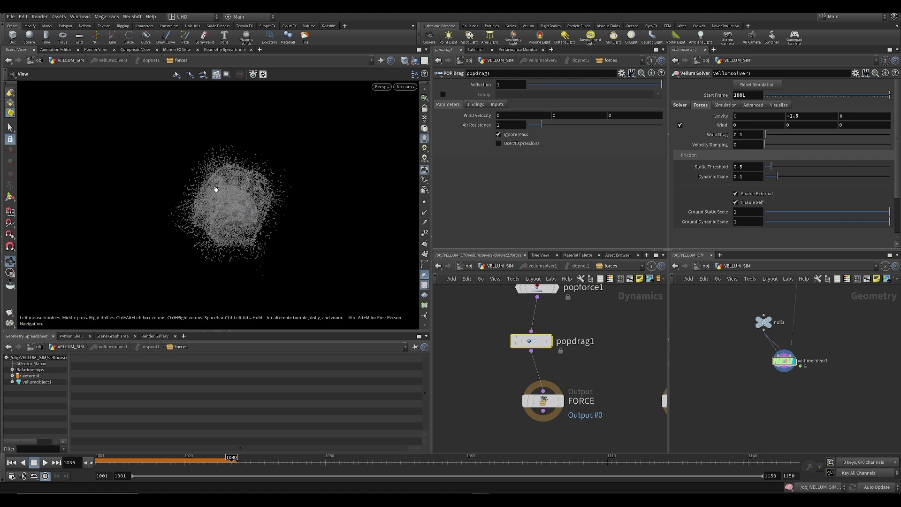
scroll(181, 178, "up", 4)
scroll(231, 166, "down", 3)
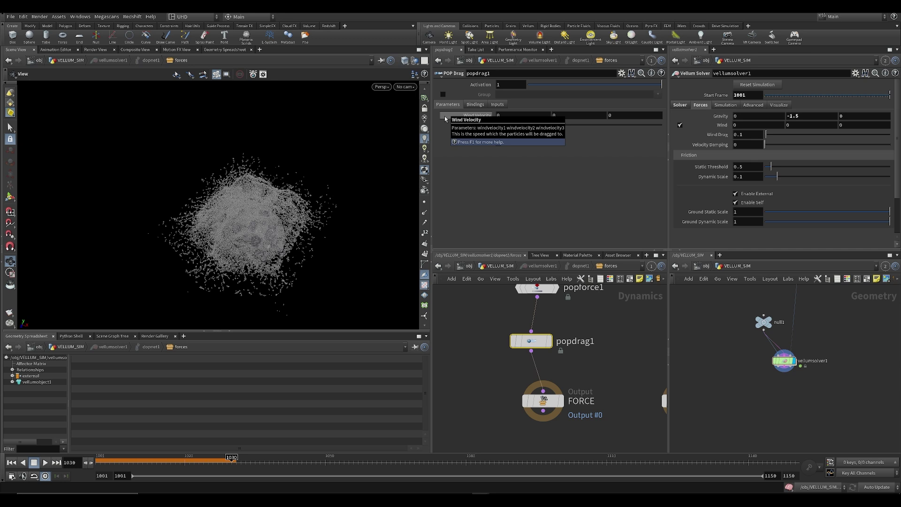
type(".1")
key("Return")
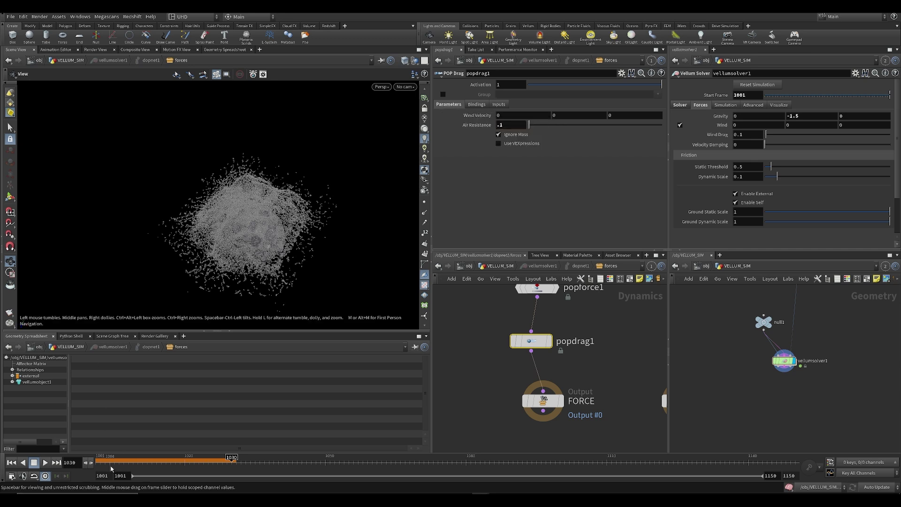
Replay the simulation from the start and examine how the POP Drag affects the splash around the lime
left_click_drag(110, 465, 78, 467)
key("Up")
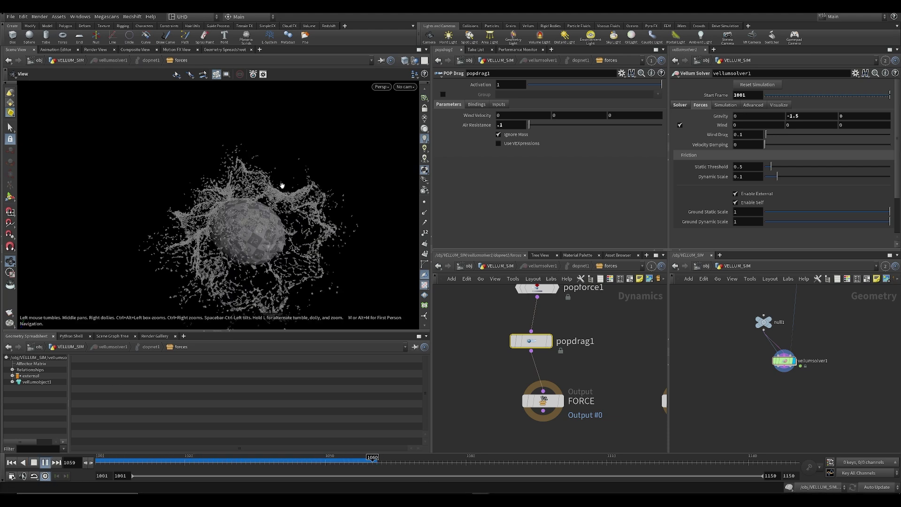
key("Up")
left_click_drag(281, 254, 193, 225)
left_click_drag(97, 461, 361, 446)
Rewind the simulation to the first frame and set the POP Force noise Amplitude to 0.7
middle_click_drag(475, 352, 439, 424)
left_click_drag(157, 463, 98, 462)
left_click(502, 359)
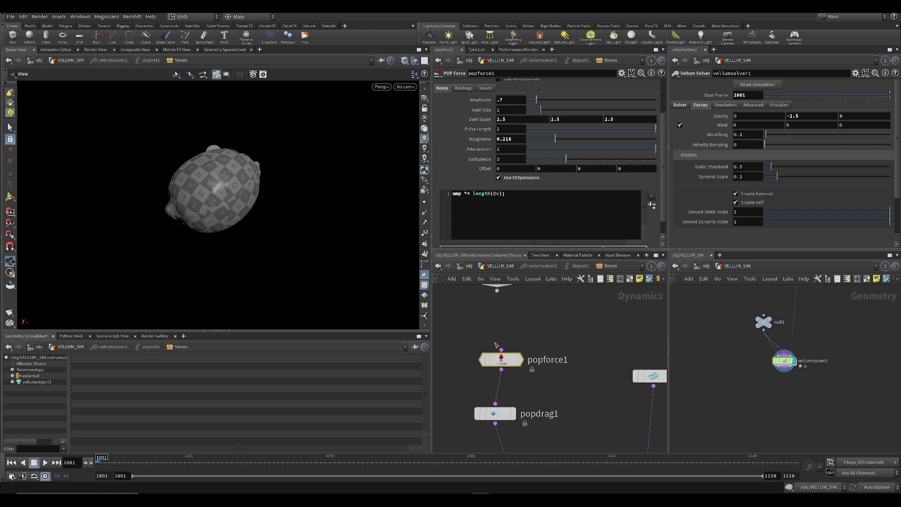
Return to the VELLUM_SIM geometry network and set the Vellum Configure Grain particle size to 0.025
key("u")
key("u")
key("u")
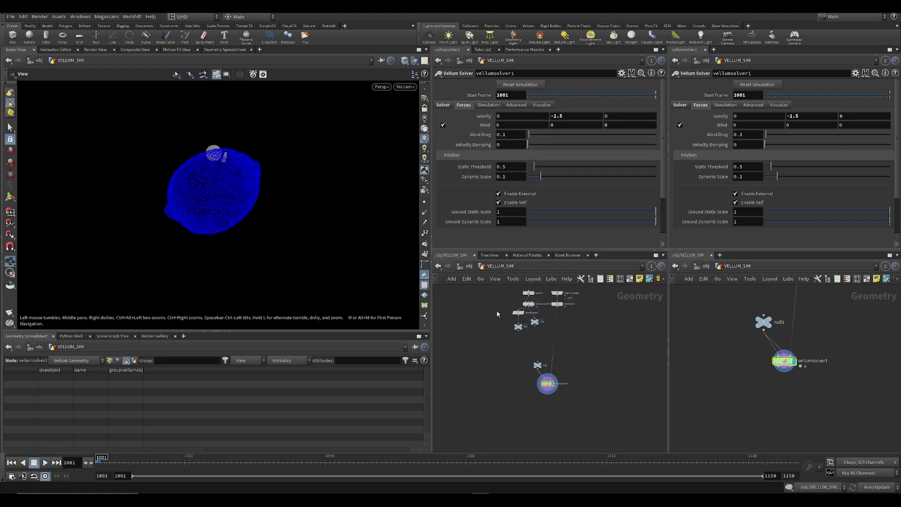
left_click(530, 304)
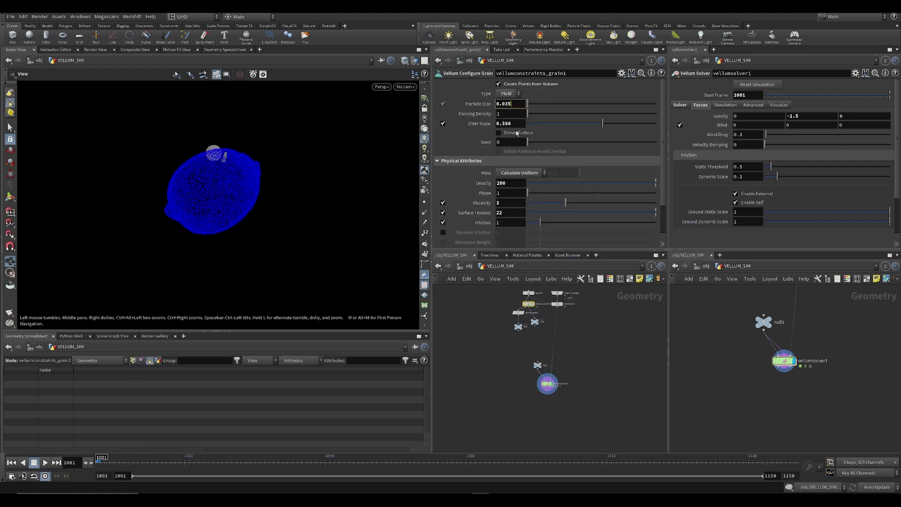
key("BackSpace")
key("BackSpace")
type("25")
key("Return")
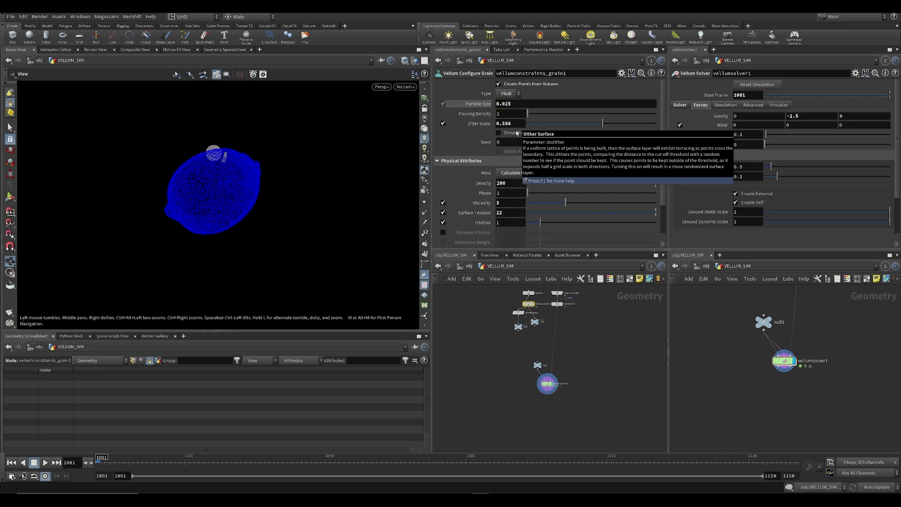
scroll(511, 342, "up", 3)
middle_click(506, 353)
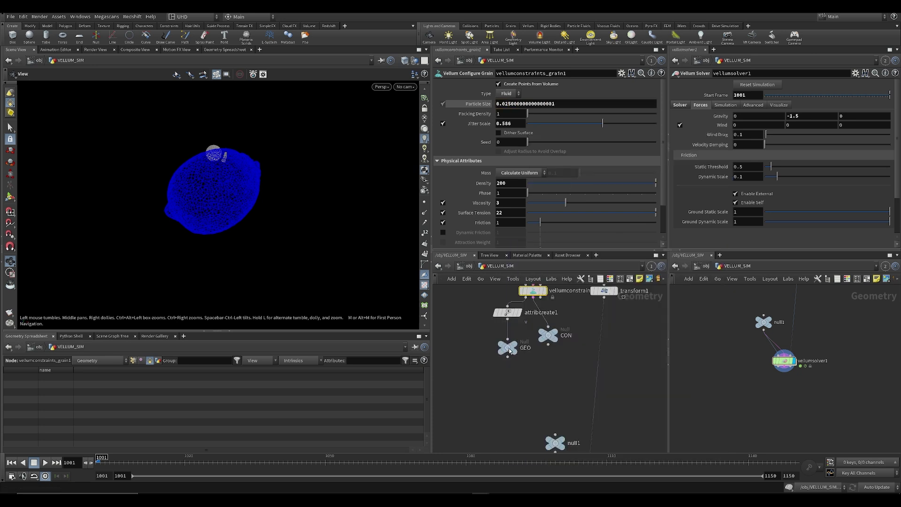
scroll(546, 424, "down", 3)
key("Tab")
type("filec")
key("Return")
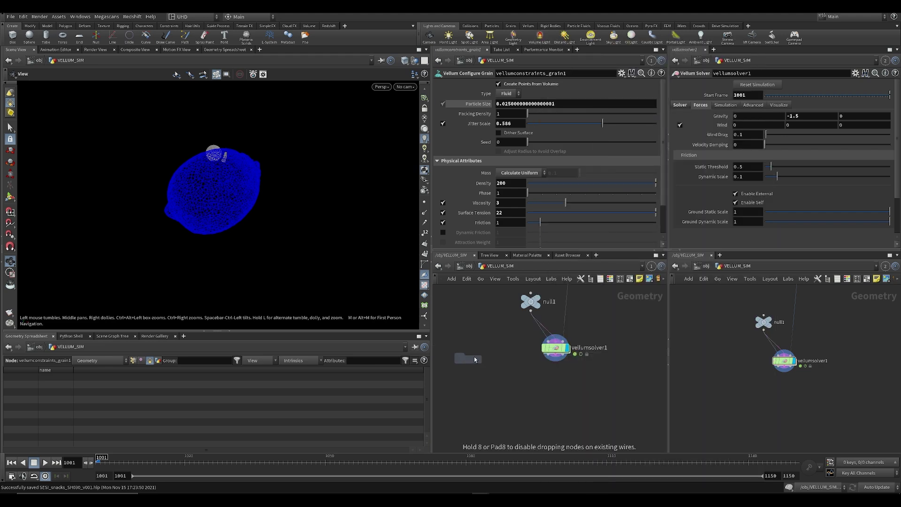
left_click(568, 414)
left_click(556, 363)
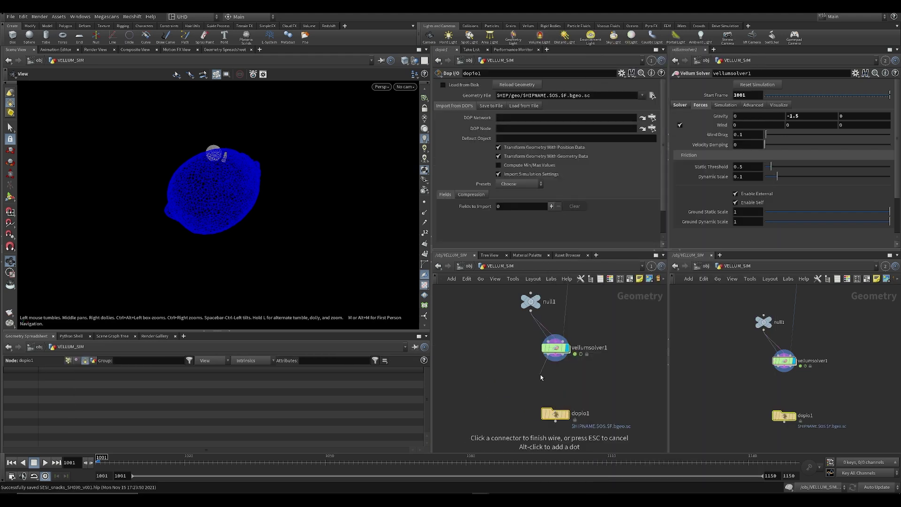
Add a Vellum I/O node below the Vellum Solver and wire the solver's outputs into it
key("Tab")
type("vellumio")
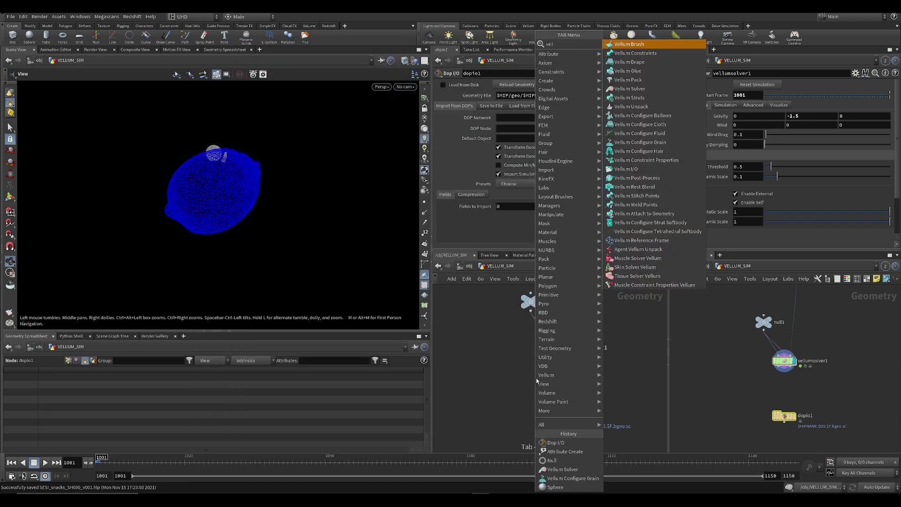
key("Return")
left_click(537, 380)
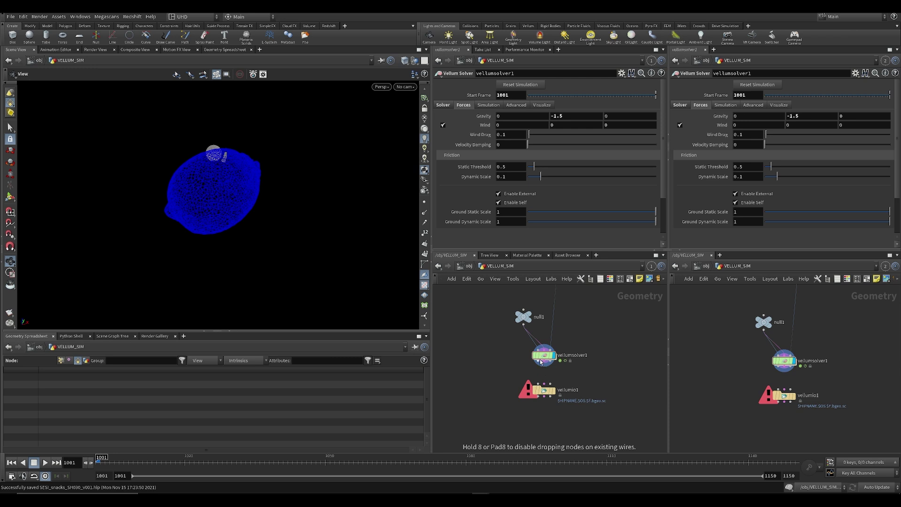
left_click(545, 387)
left_click(544, 368)
left_click(545, 389)
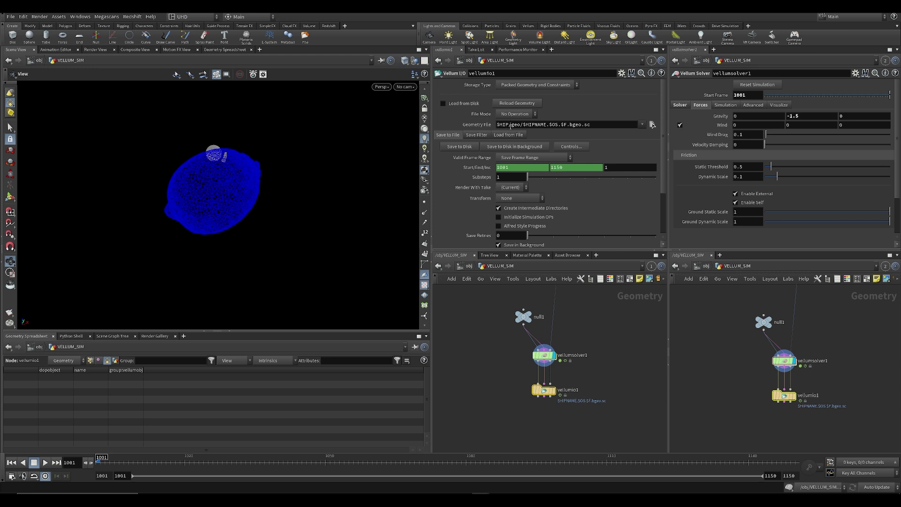
Save the scene, set the project directory and save the scene again
key("ctrl+s")
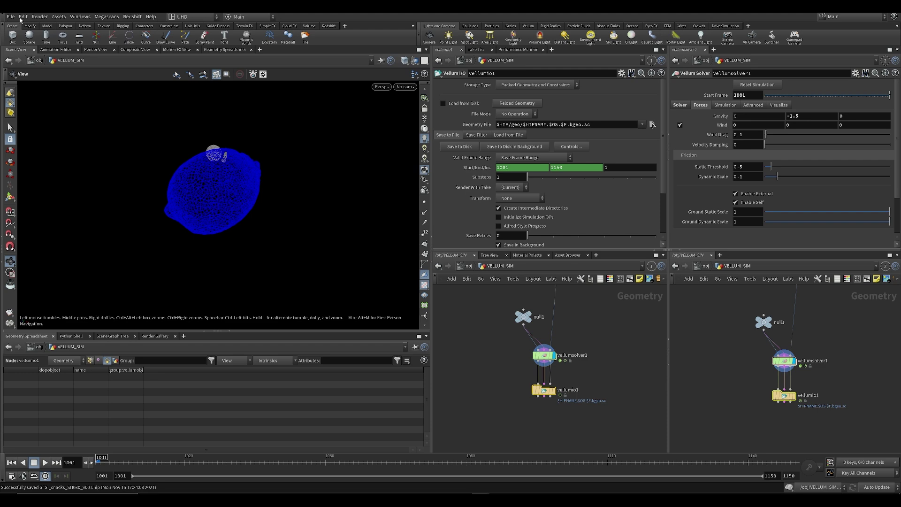
left_click(10, 17)
left_click(28, 108)
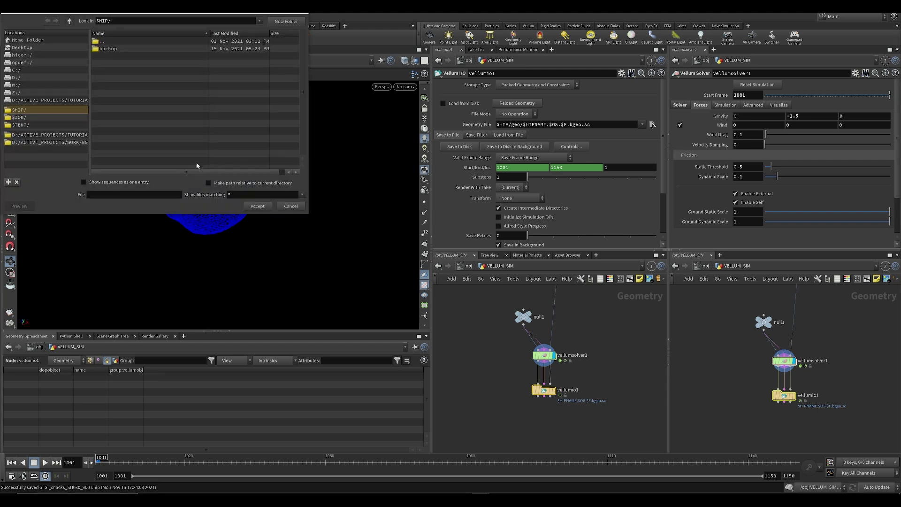
left_click(257, 207)
key("ctrl+s")
Set the Vellum I/O geometry file path to $JOB/geo/vellumfluid/1/vellumfluid_$F4.bgeo.sc
key("BackSpace")
key("BackSpace")
key("BackSpace")
type("JOB")
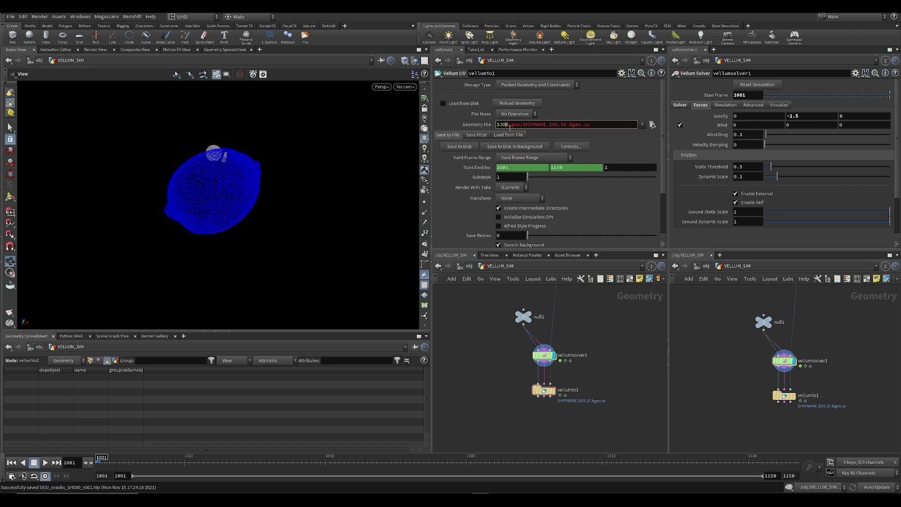
mouse_move(721, 147)
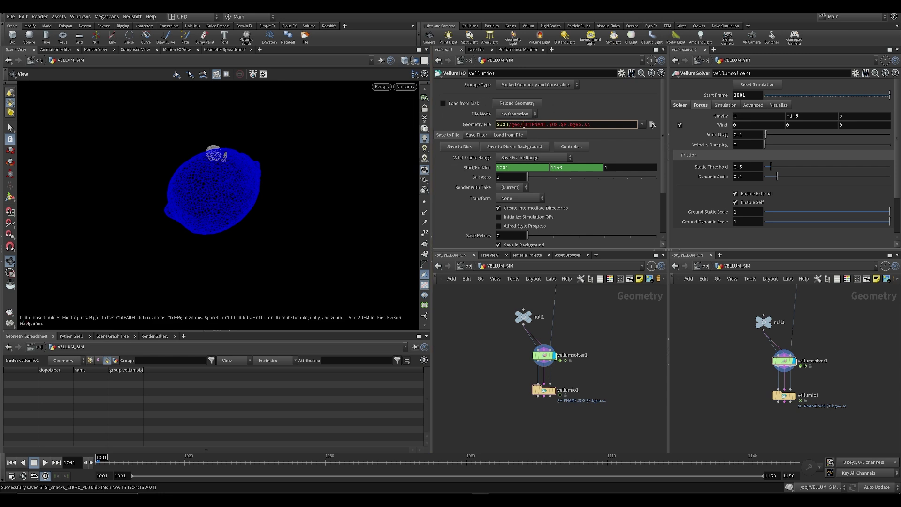
left_click_drag(524, 125, 591, 125)
key("BackSpace")
type(".sc")
key("Return")
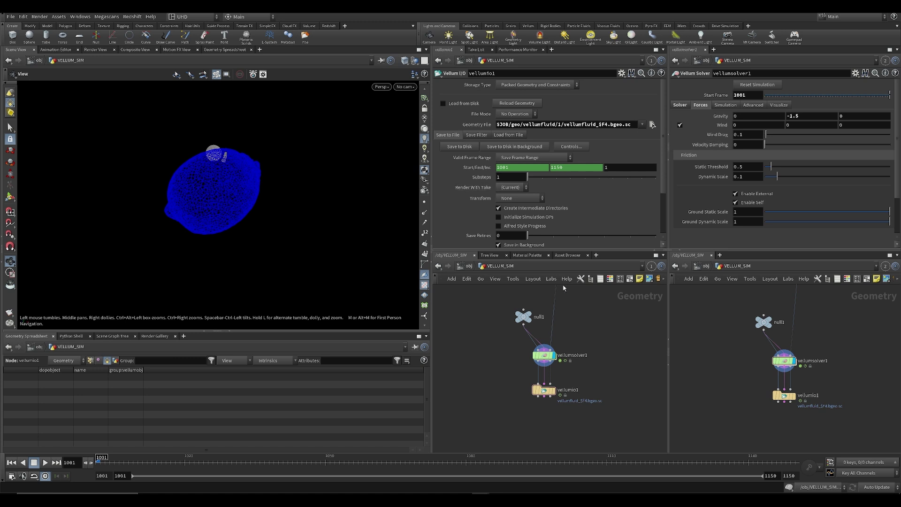
Delete the channel on the Vellum I/O end frame and select the Vellum Solver
right_click(563, 168)
left_click(577, 263)
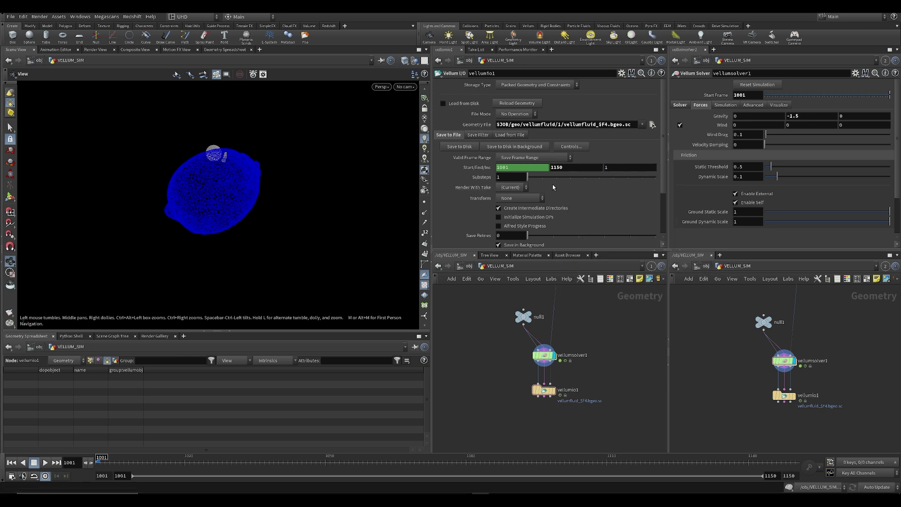
left_click_drag(570, 171, 473, 170)
left_click_drag(483, 353, 540, 373)
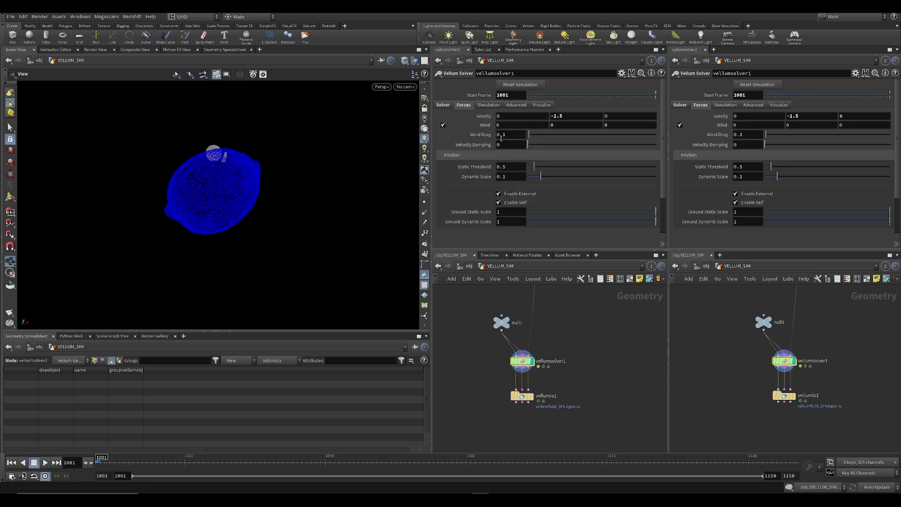
Set the Vellum Solver's substeps to 10 and save the simulation to disk from the Vellum I/O node
left_click(444, 105)
double_click(505, 128)
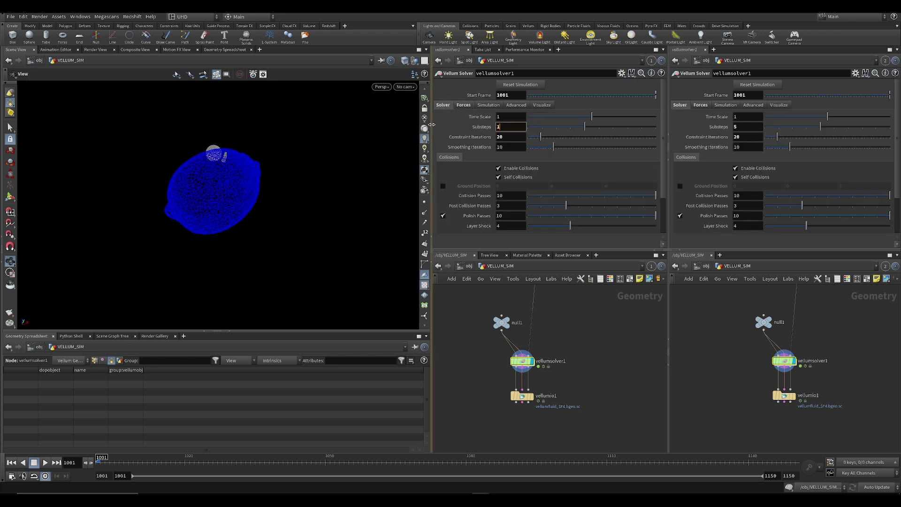
left_click_drag(501, 378, 567, 440)
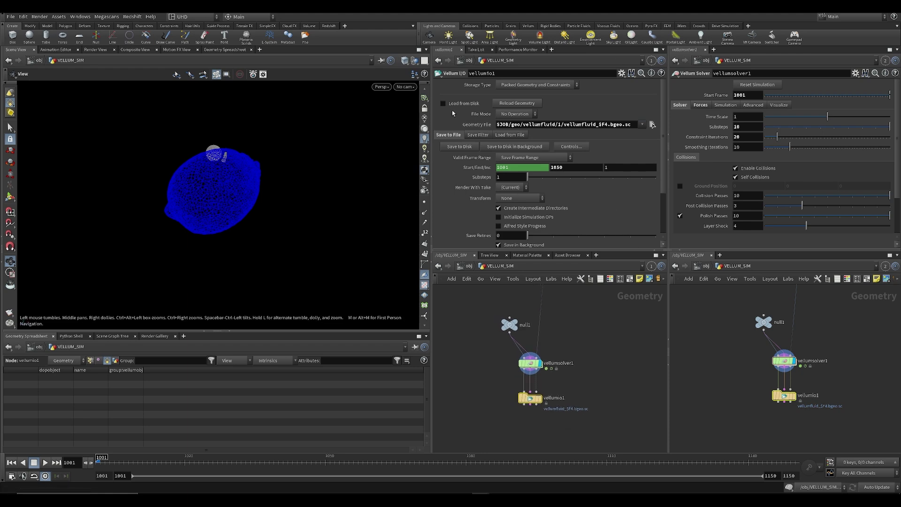
left_click(459, 147)
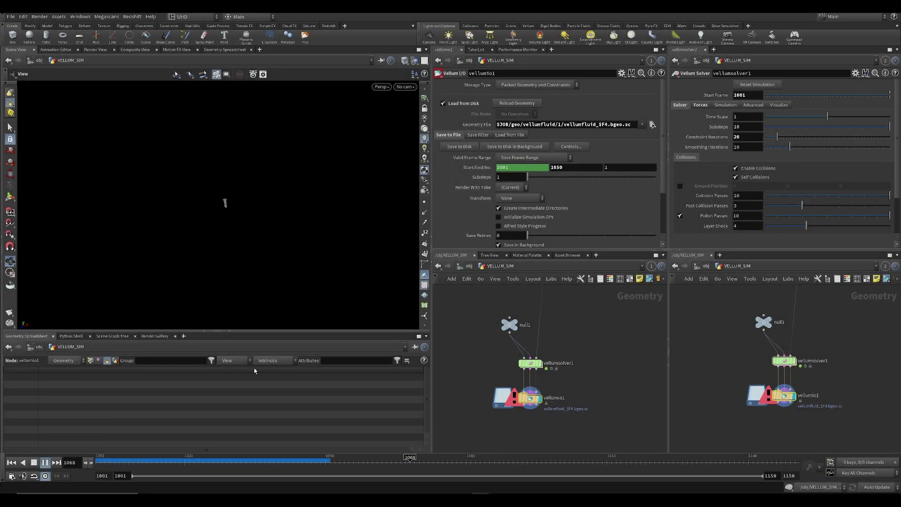
Scrub the cached simulation to frame 1045 and examine the particle splash from several angles
left_click_drag(325, 460, 321, 460)
left_click_drag(189, 199, 191, 185)
right_click_drag(191, 185, 224, 200)
left_click_drag(224, 200, 237, 151)
right_click_drag(237, 151, 199, 258)
left_click_drag(132, 462, 301, 460)
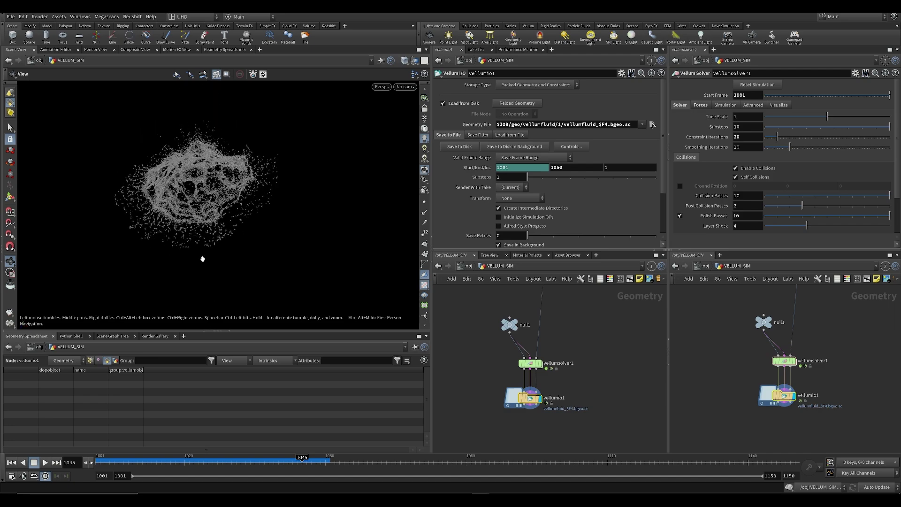
left_click_drag(197, 201, 216, 244)
right_click_drag(216, 244, 217, 181)
left_click_drag(217, 181, 233, 288)
middle_click_drag(233, 287, 248, 236)
left_click_drag(247, 236, 210, 176)
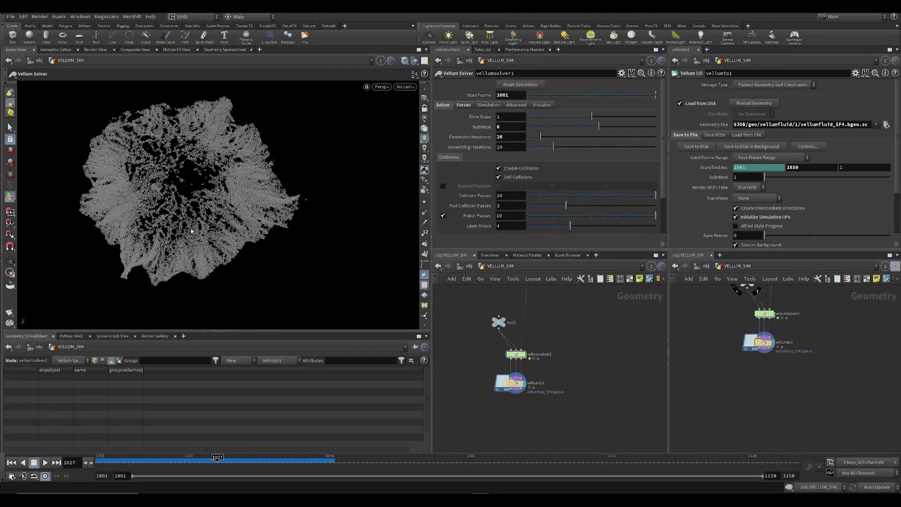
Play back the cached simulation and return to frame 1001
left_click_drag(211, 212, 200, 170)
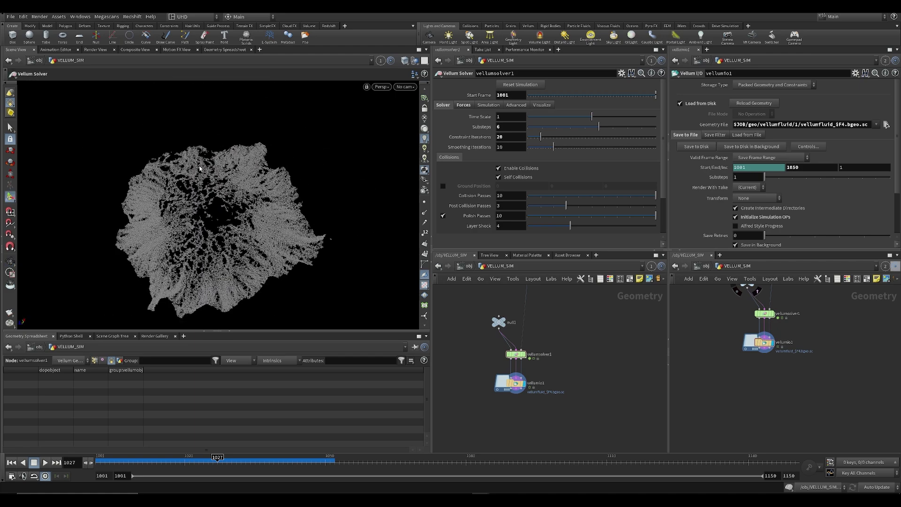
key("ctrl+Up")
key("Up")
key("Up")
key("ctrl+Up")
key("Up")
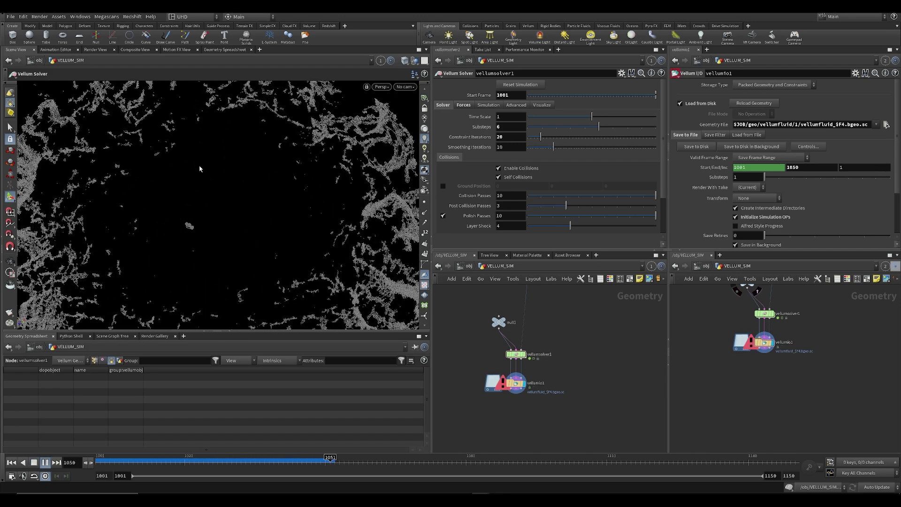
key("ctrl+Up")
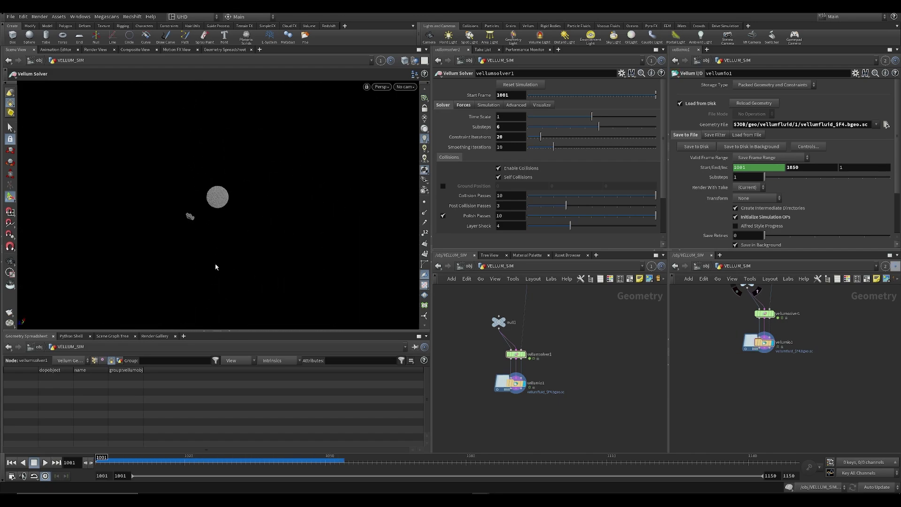
Move to frame 1027 and examine the shape of the splash from the side and above
key("Escape")
key("f")
scroll(230, 240, "down", 10)
left_click_drag(180, 462, 176, 462)
left_click_drag(235, 270, 247, 333, "alt")
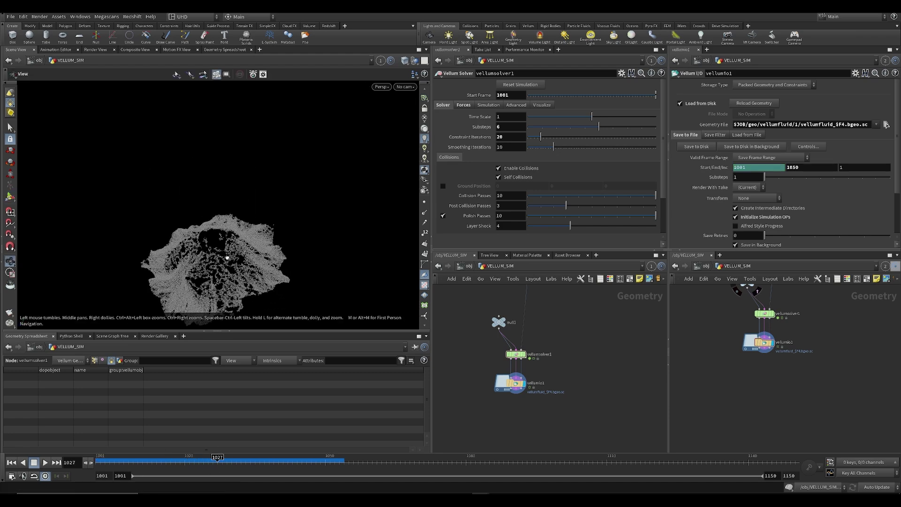
left_click_drag(227, 255, 211, 277, "alt")
middle_click_drag(207, 268, 241, 228, "alt")
scroll(241, 228, "up", 3)
left_click_drag(263, 207, 307, 151, "alt")
Scrub the cached splash to frame 1031 and inspect the spreading particle strands
mouse_move(110, 459)
left_mouse_down()
mouse_move(175, 463)
mouse_move(241, 490)
mouse_move(160, 486)
mouse_move(238, 488)
left_mouse_up()
left_click_drag(225, 206, 252, 276)
right_click_drag(252, 275, 207, 223)
left_click_drag(207, 223, 280, 239)
Save the scene with the cached splash in view
key("ctrl+s")
left_click_drag(381, 226, 308, 233)
key("h")
key("ctrl+s")
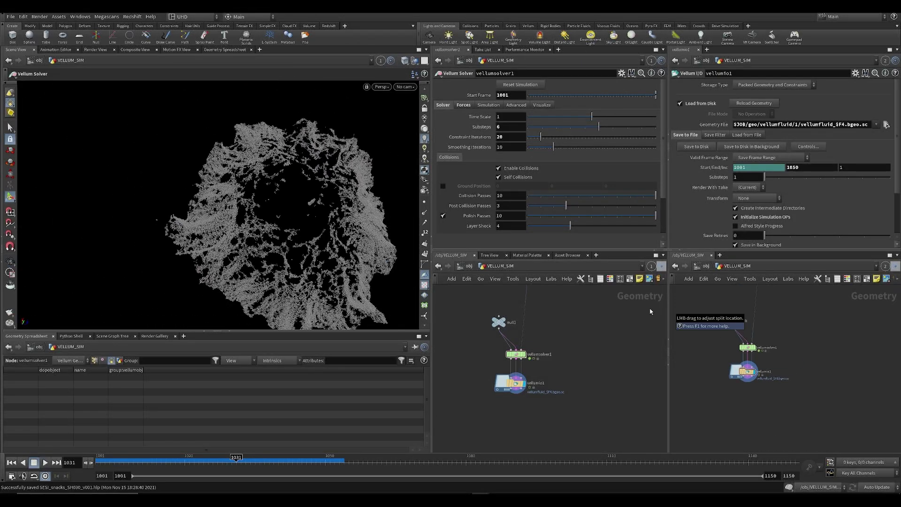
Display the vellumconstraints_grain1 node to review its particle source and settings, and save the scene again
scroll(583, 388, "down", 3)
scroll(473, 366, "up", 8)
left_click(473, 366)
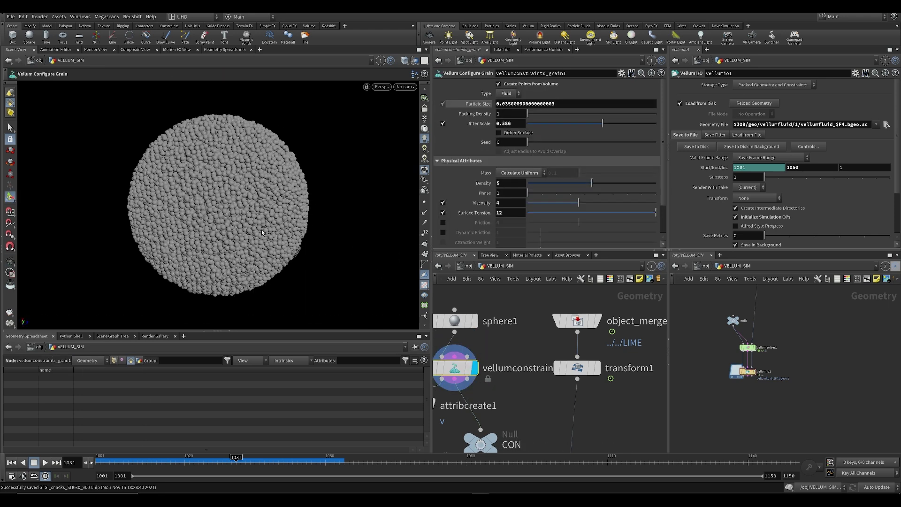
left_click_drag(286, 227, 367, 276, "alt")
middle_click_drag(537, 388, 540, 367)
scroll(540, 366, "down", 5)
key("ctrl+s")
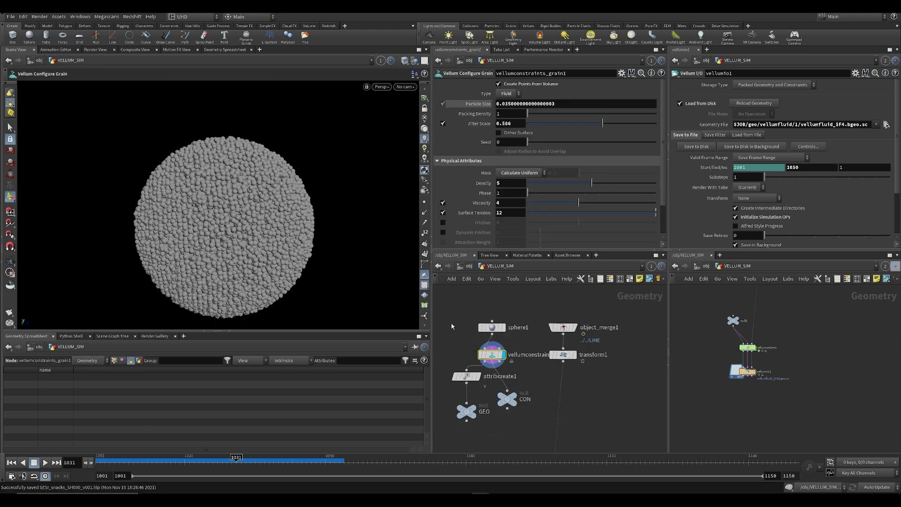
Rearrange the sphere and grain constraint nodes in the network to space out the source branch
left_click_drag(500, 346, 480, 337)
left_click(511, 359)
middle_click_drag(510, 413, 548, 328)
scroll(552, 336, "down", 2)
middle_click_drag(515, 371, 501, 410)
scroll(461, 355, "up", 3)
mouse_move(461, 356)
middle_mouse_down()
mouse_move(468, 348)
mouse_move(466, 367)
middle_mouse_up()
left_click_drag(543, 354, 543, 355)
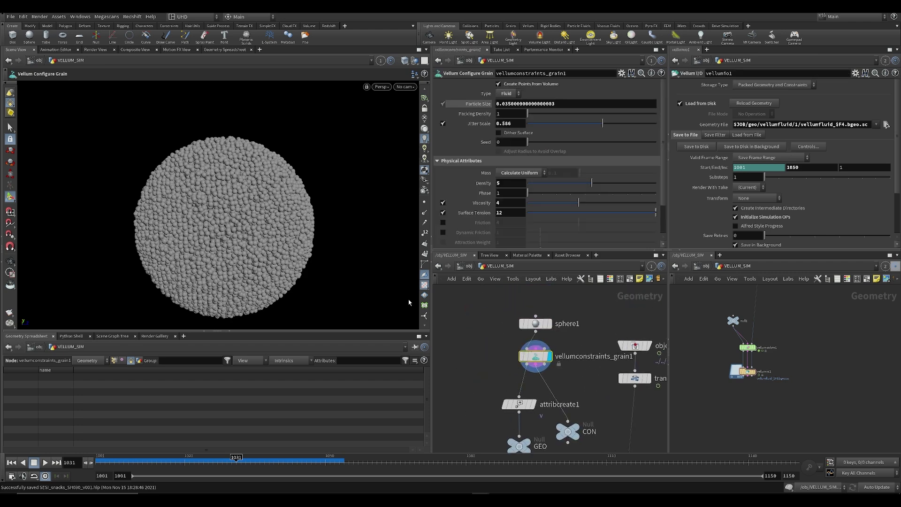
Select and display the Vellum I/O node, and move to frame 1025
scroll(221, 238, "down", 10)
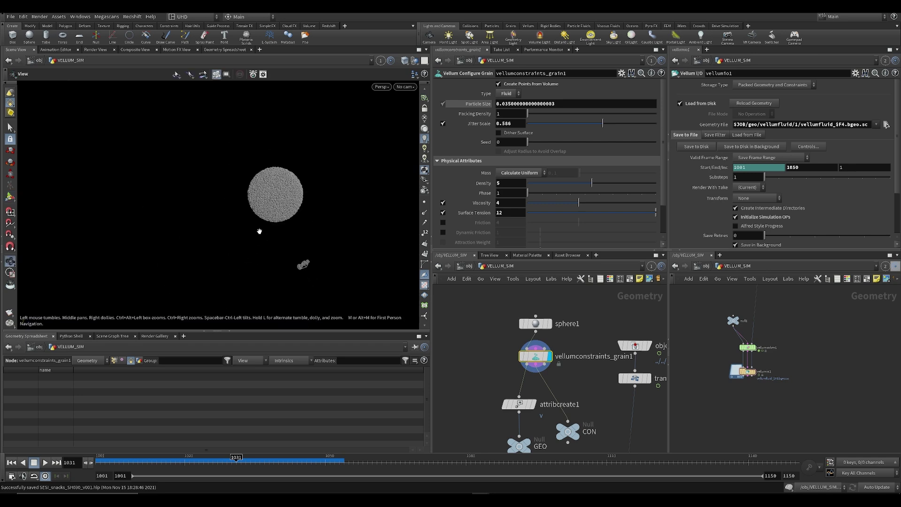
middle_click_drag(320, 292, 266, 151)
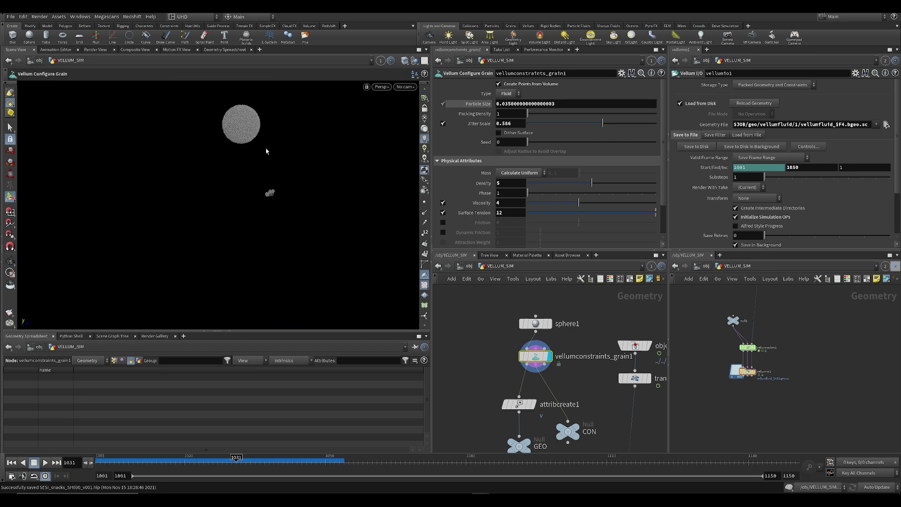
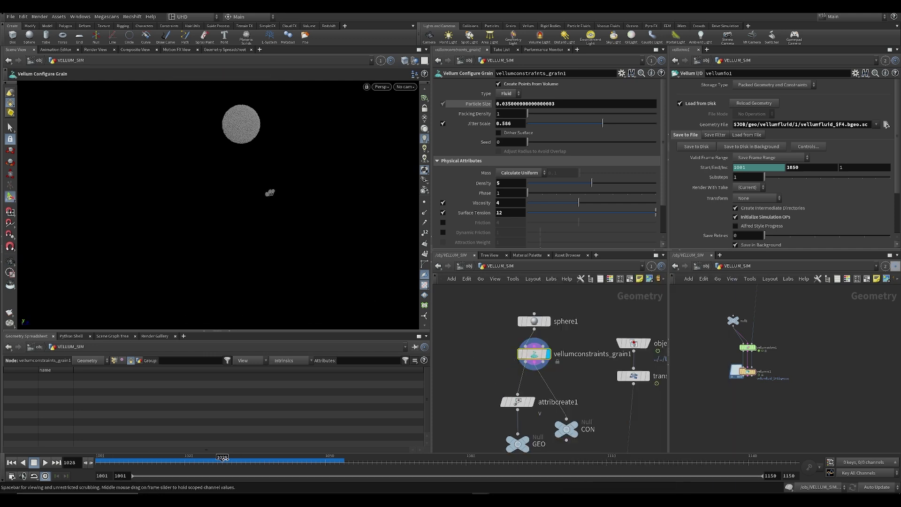
middle_click_drag(545, 418, 533, 282)
scroll(510, 287, "down", 5)
middle_click_drag(530, 371, 519, 322)
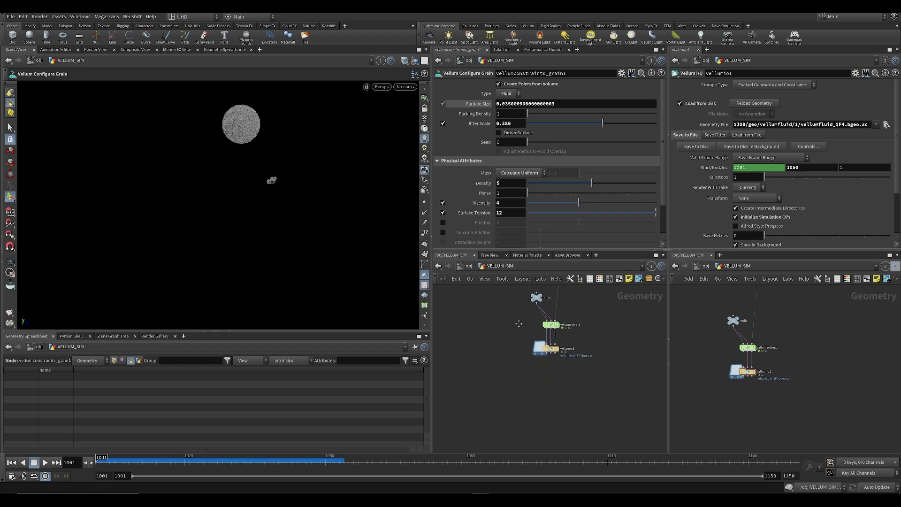
scroll(542, 354, "up", 3)
left_click(553, 348)
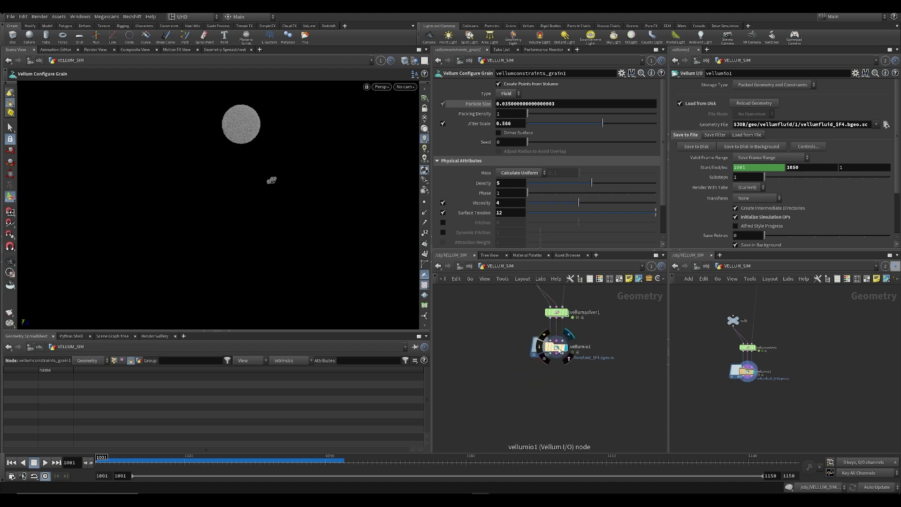
left_click_drag(129, 460, 208, 471)
Examine the particle spacing and the holes in the fluid sheet up close
right_click_drag(305, 216, 255, 242, "alt")
scroll(254, 242, "up", 6)
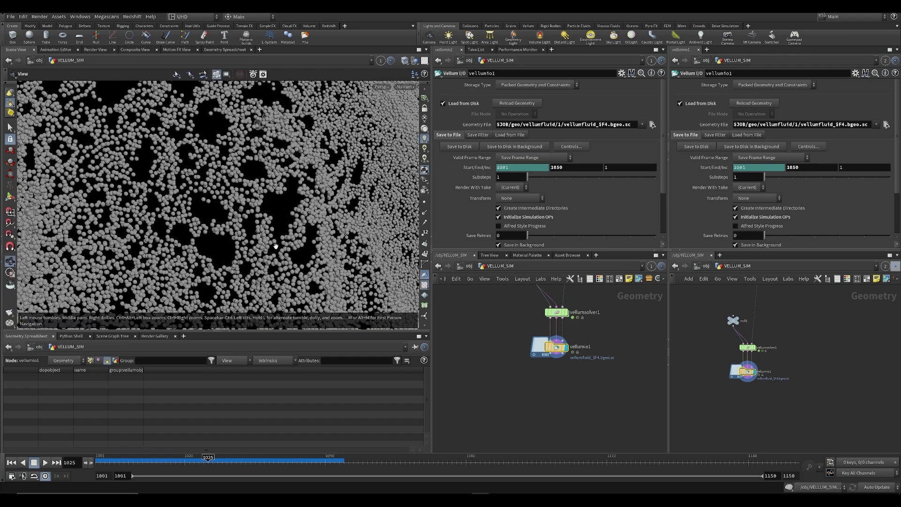
left_click_drag(253, 244, 264, 231)
left_click_drag(317, 212, 275, 234)
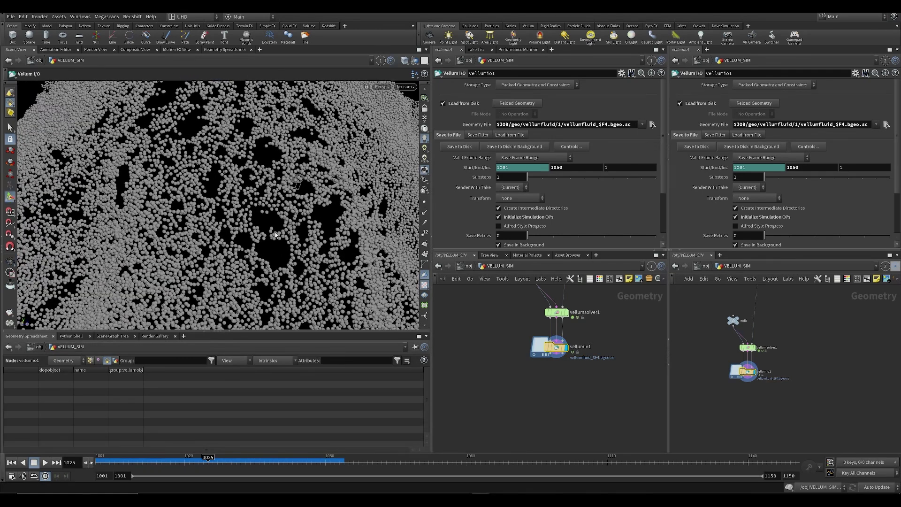
scroll(275, 235, "up", 3)
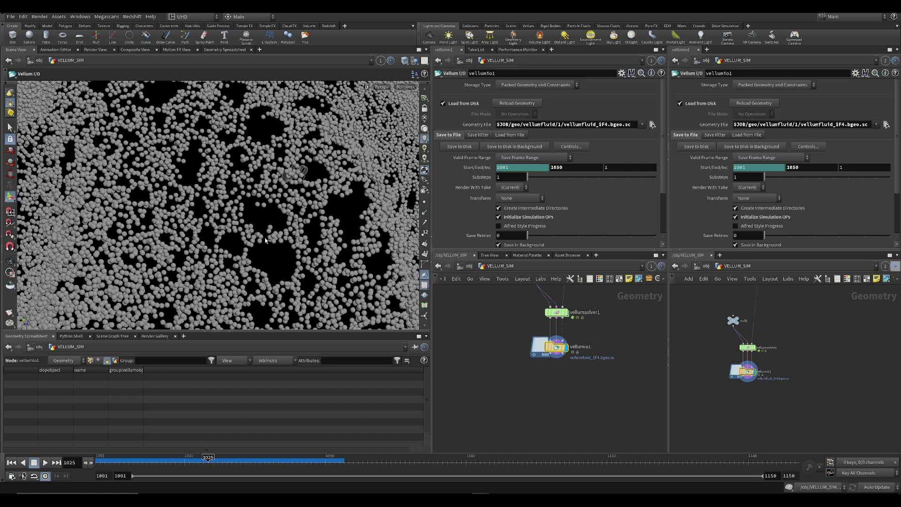
scroll(247, 262, "down", 5)
middle_click_drag(248, 262, 260, 195, "alt")
mouse_move(260, 195)
left_mouse_down("alt")
mouse_move(287, 266)
mouse_move(269, 214)
mouse_move(246, 218)
mouse_move(301, 230)
mouse_move(268, 224)
mouse_move(270, 197)
mouse_move(262, 220)
mouse_move(244, 235)
left_mouse_up("alt")
Move to frame 1036 and inspect how the fluid sheet breaks up into strands
left_click_drag(208, 462, 260, 462)
scroll(305, 243, "down", 6)
scroll(293, 262, "up", 6)
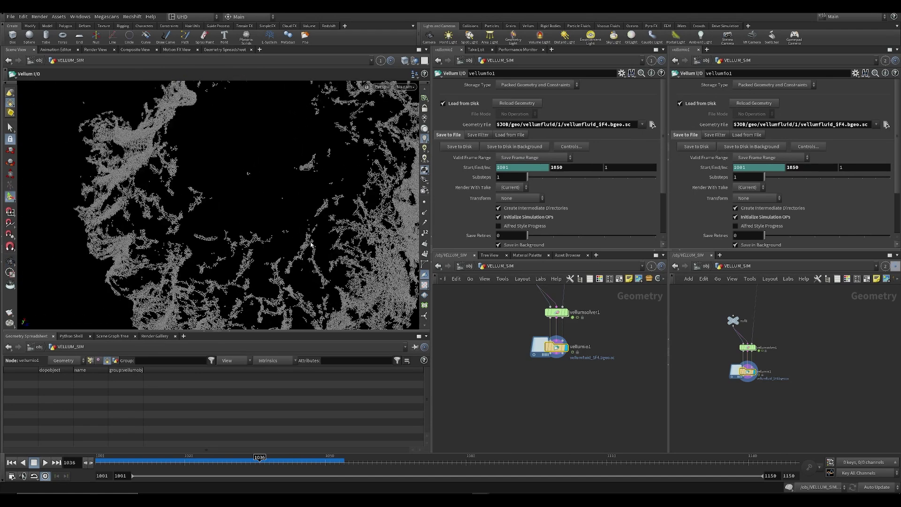
left_click_drag(309, 237, 291, 262, "alt")
scroll(505, 415, "down", 3)
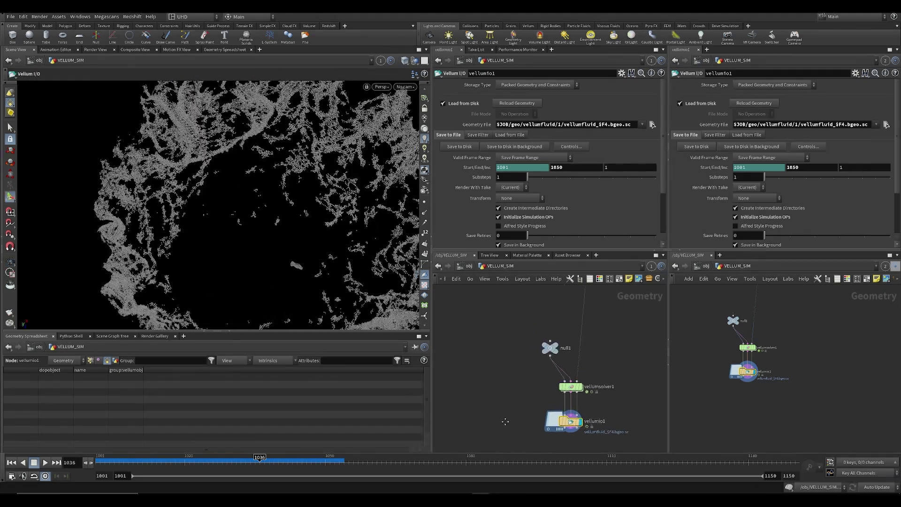
Review the particle size on the grain constraint node and the velocity value on attribcreate1
scroll(510, 358, "up", 3)
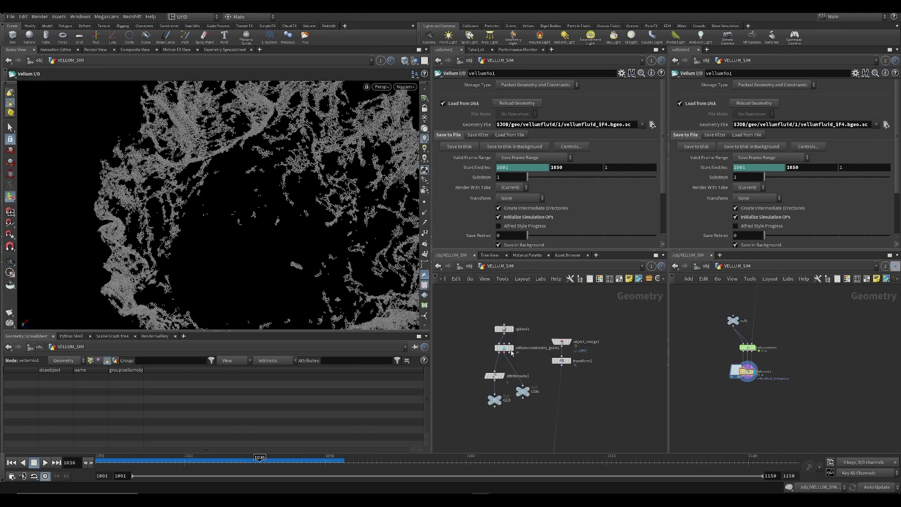
left_click(516, 341)
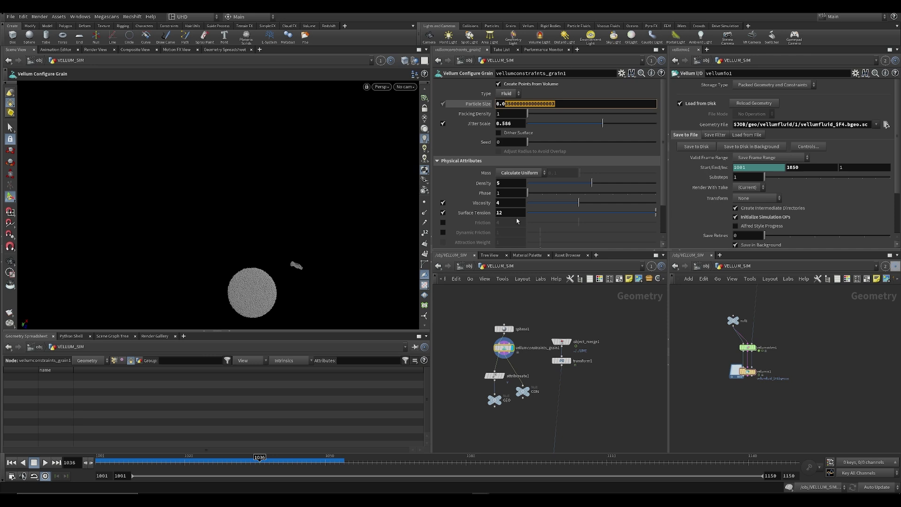
left_click(495, 376)
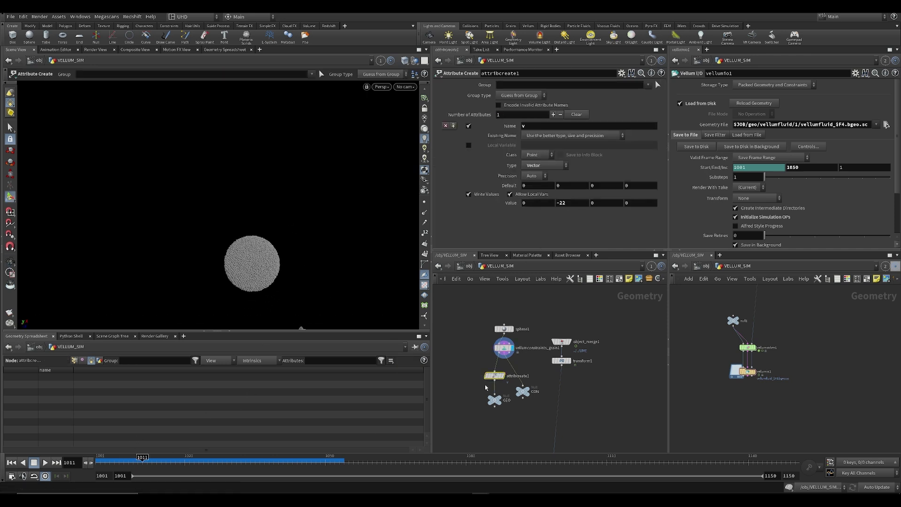
key("h")
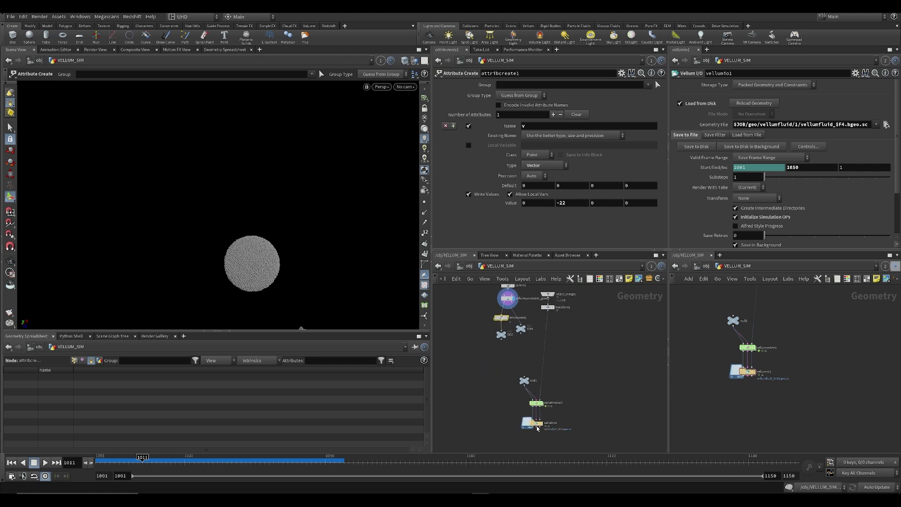
Display the Vellum I/O cache again and scrub through its first frames
left_click(539, 424)
scroll(322, 247, "down", 5)
left_click_drag(181, 477, 113, 482)
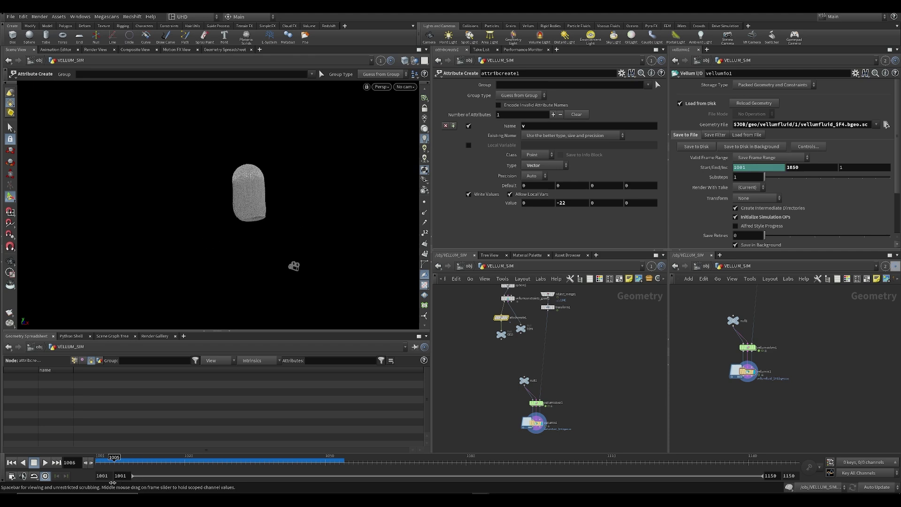
Open the forces network inside the Vellum Solver and save the scene
scroll(563, 408, "up", 5)
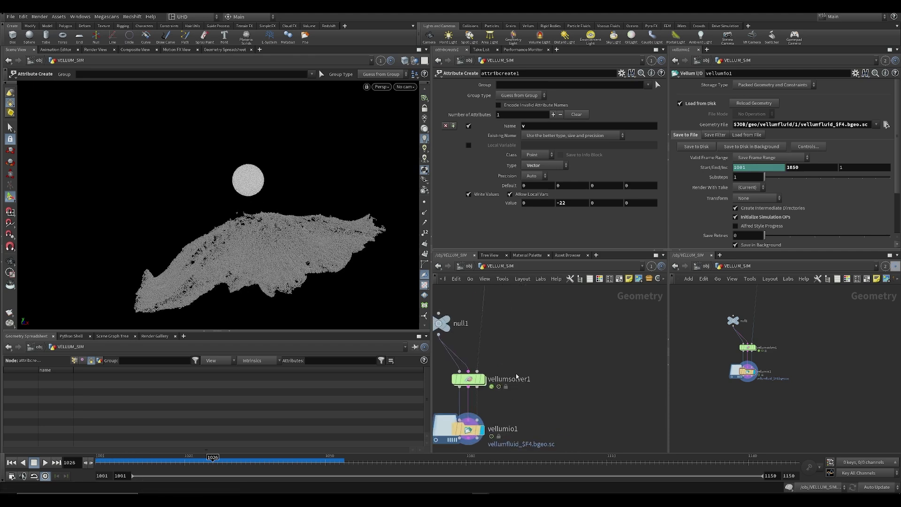
double_click(561, 396)
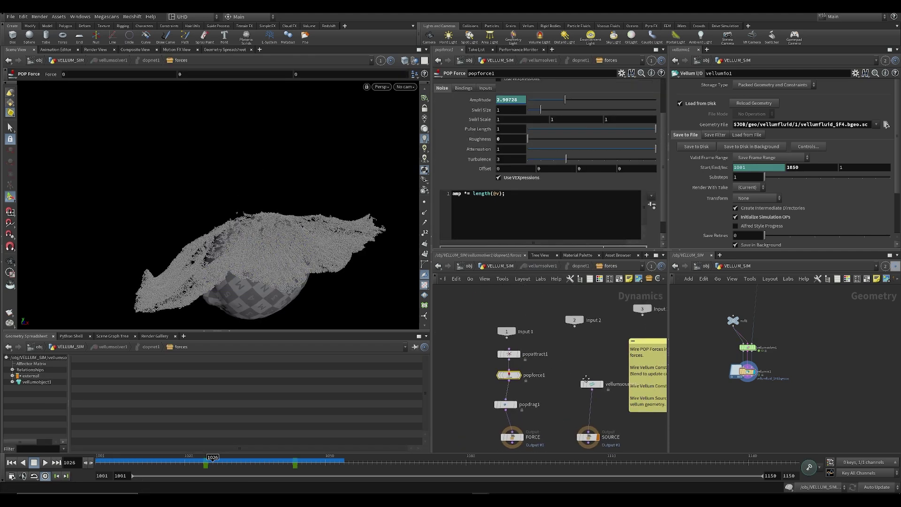
key("ctrl+s")
Move to frame 1029 and select the popattract1 node to review its force settings against the splash
left_click_drag(130, 469, 226, 460)
left_click(509, 354)
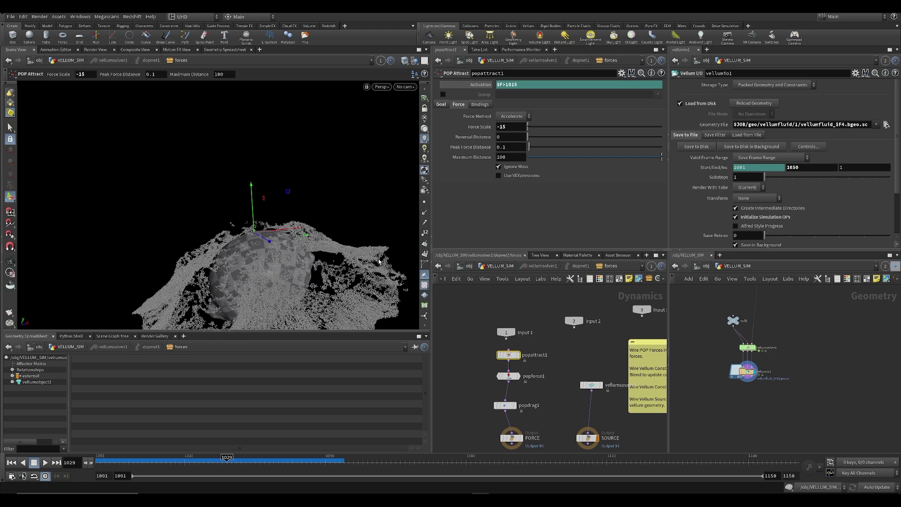
left_click_drag(302, 237, 292, 276, "alt")
Switch to the other Houdini scene and select the popattract1 and popforce1 nodes in its forces network
left_click(481, 500)
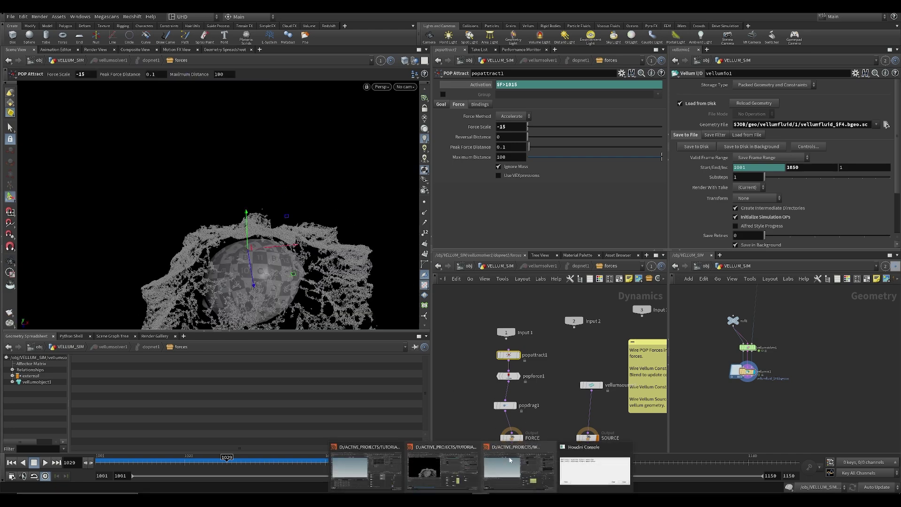
left_click(504, 462)
scroll(520, 398, "up", 3)
middle_click_drag(520, 397, 527, 337)
left_click_drag(511, 350, 568, 404)
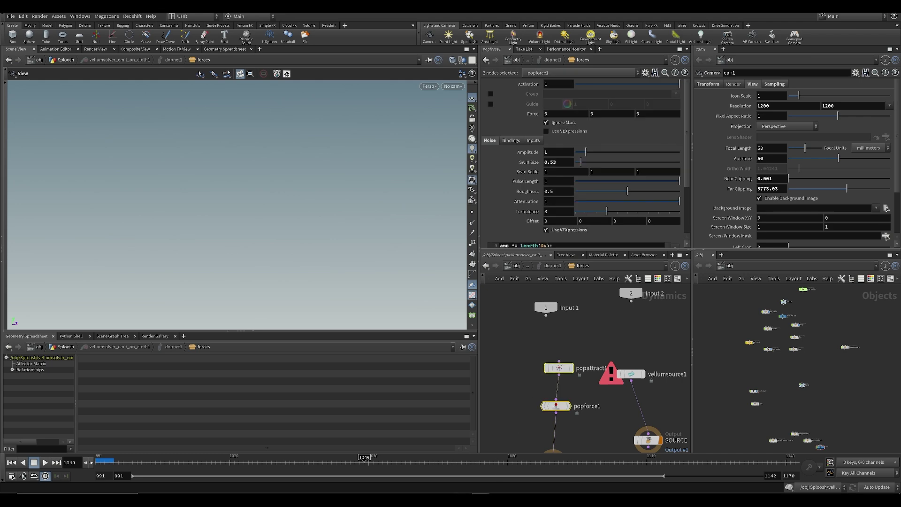
Switch back to the Houdini scene with the VELLUM_SIM network and move to frame 1009
left_click(481, 500)
left_click(455, 468)
key("Return")
left_click(133, 460)
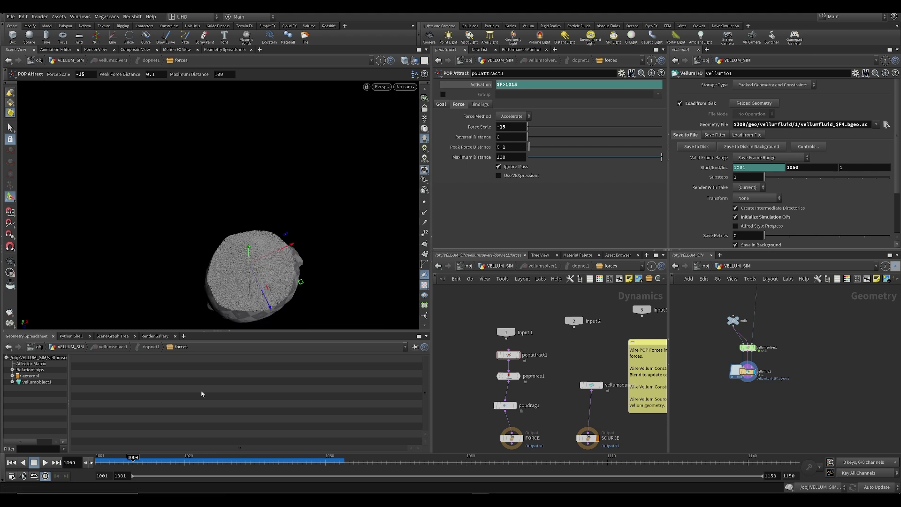
Align the popforce1 and popdrag1 nodes in the forces network, and view the fluid landing on the lime
left_click_drag(508, 375, 512, 413)
key("Escape")
left_click_drag(294, 267, 339, 270)
key("Return")
mouse_move(271, 243)
left_mouse_down()
mouse_move(296, 207)
mouse_move(301, 258)
mouse_move(279, 255)
left_mouse_up()
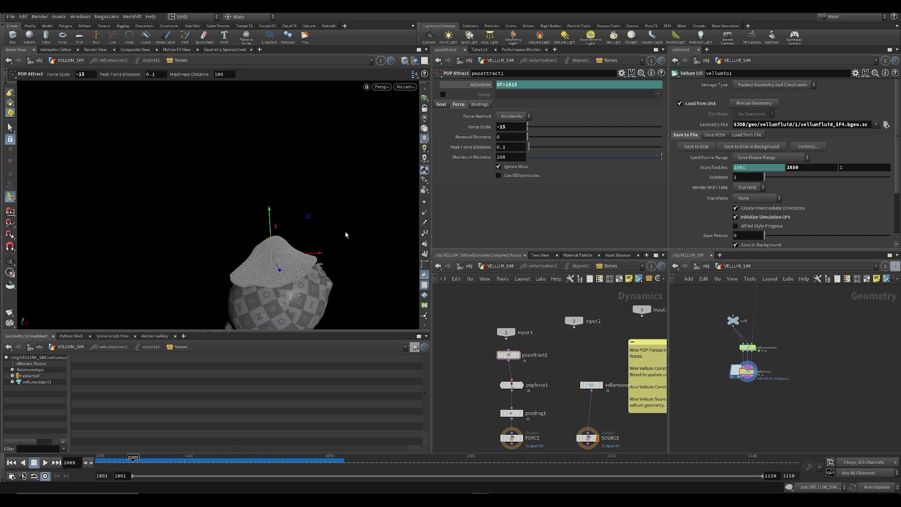
Scrub the timeline to frame 1023 and examine the fluid splash spreading over the lime from several angles
left_click_drag(384, 209, 371, 207)
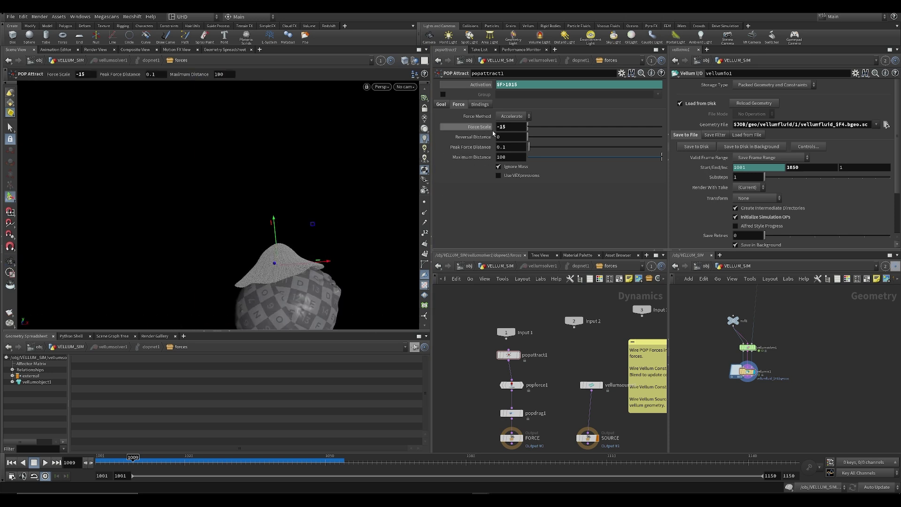
left_click_drag(334, 231, 331, 245)
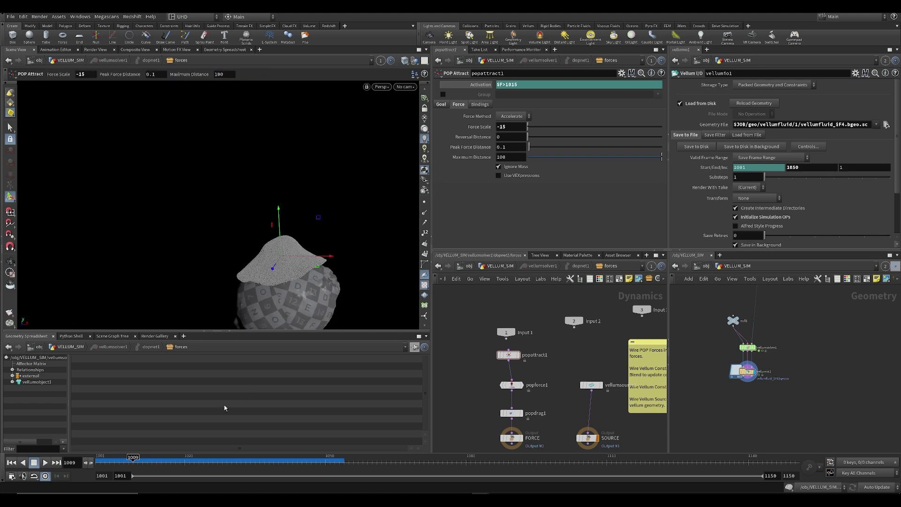
left_click_drag(185, 462, 300, 490)
left_click_drag(298, 458, 199, 458)
left_click_drag(291, 292, 329, 281, "alt")
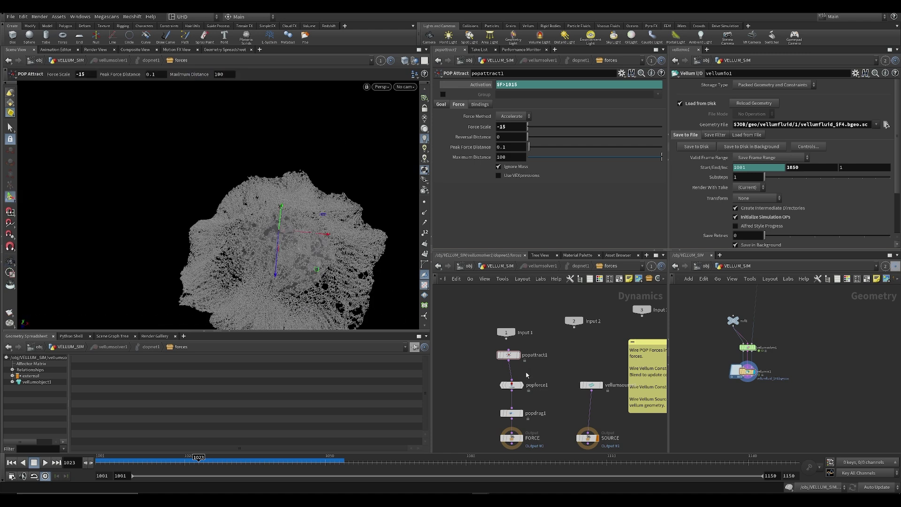
left_click_drag(350, 219, 305, 179, "alt")
mouse_move(200, 460)
left_mouse_down()
mouse_move(244, 464)
mouse_move(199, 462)
left_mouse_up()
Select the vellumconstraints_grain1 node, review its physical attributes down to the repulsion weight, and save the scene
middle_click_drag(703, 340, 735, 428)
left_click(747, 312)
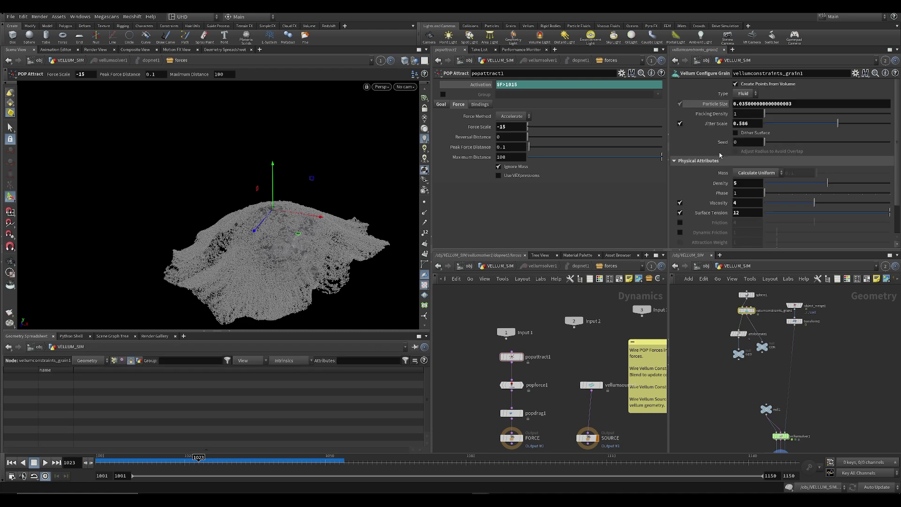
scroll(722, 212, "down", 2)
key("ctrl+s")
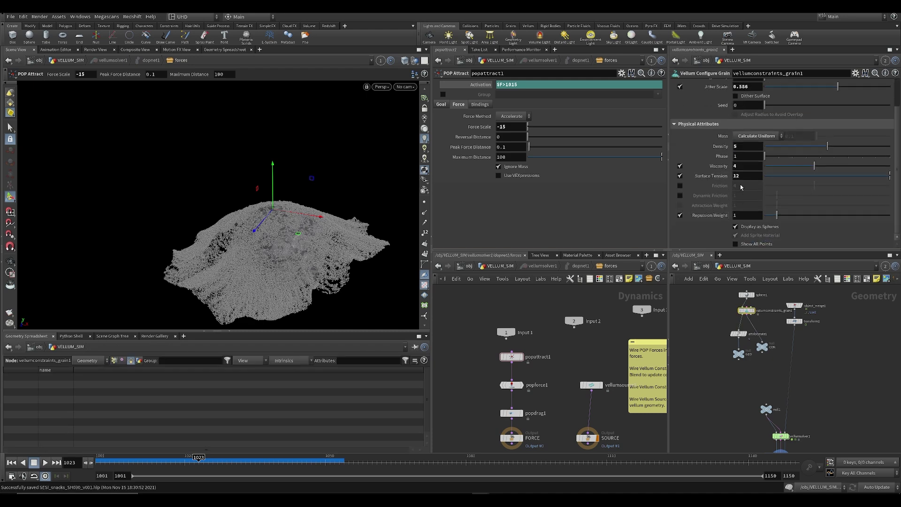
Select popforce1 and review its keyframed noise amplitude and bezier() expression while scrubbing through the splash
left_click_drag(141, 459, 292, 474)
mouse_move(316, 230)
left_mouse_down("alt")
mouse_move(367, 268)
mouse_move(316, 219)
left_mouse_up("alt")
right_click_drag(315, 219, 312, 263, "alt")
middle_click_drag(311, 263, 316, 272, "alt")
scroll(476, 379, "up", 3)
left_click(530, 389)
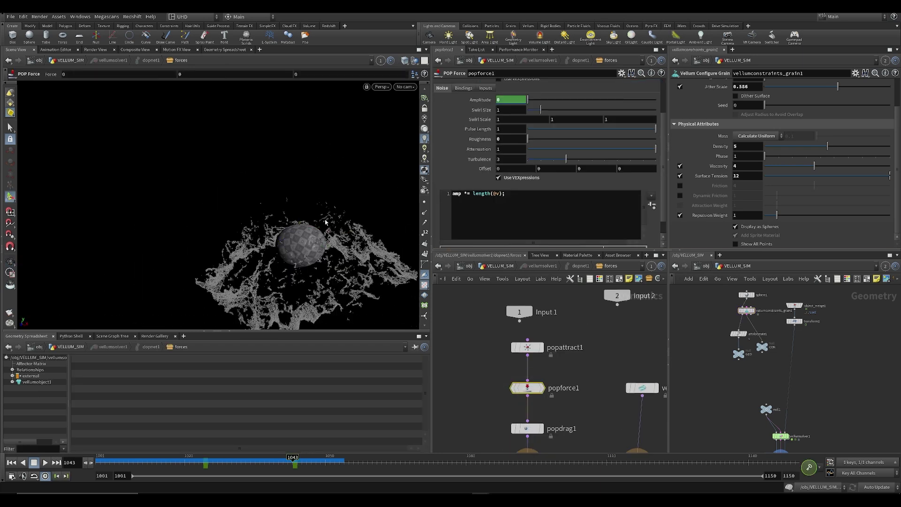
left_click(449, 396)
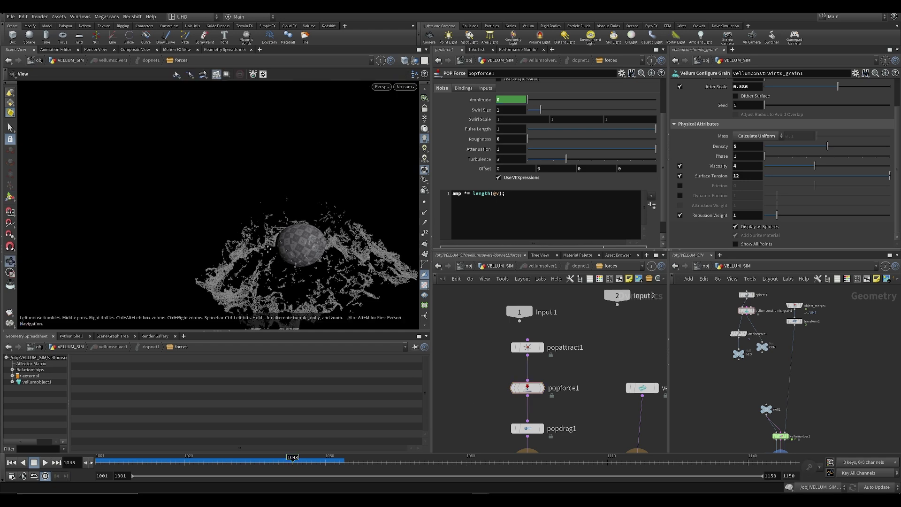
left_click(484, 100)
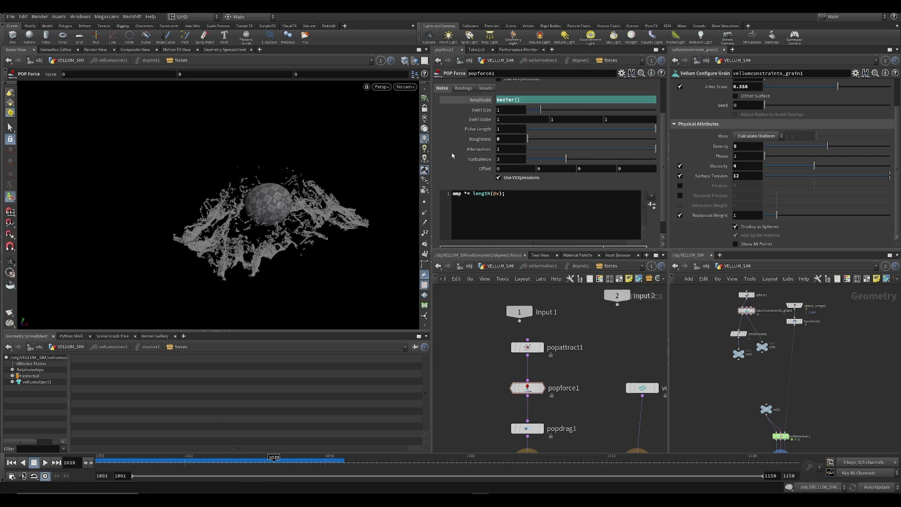
left_click(480, 99)
left_click(341, 461)
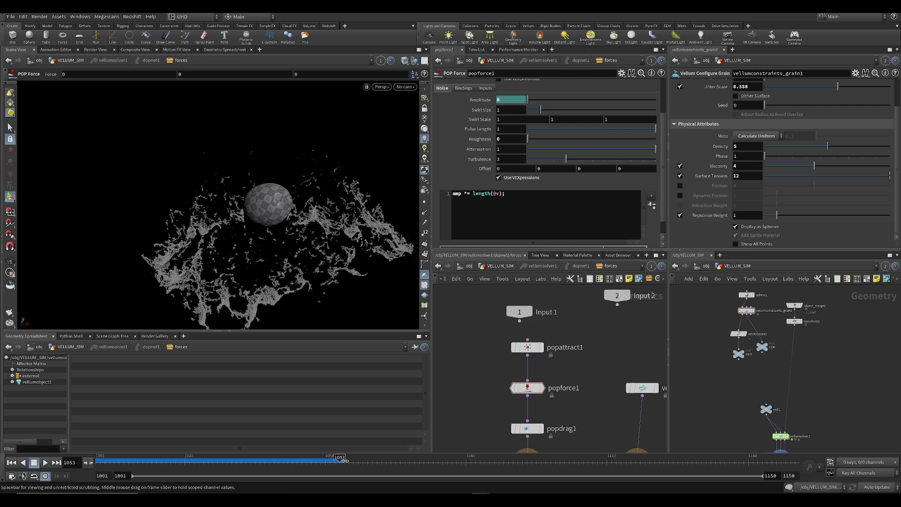
left_click_drag(178, 457, 147, 457)
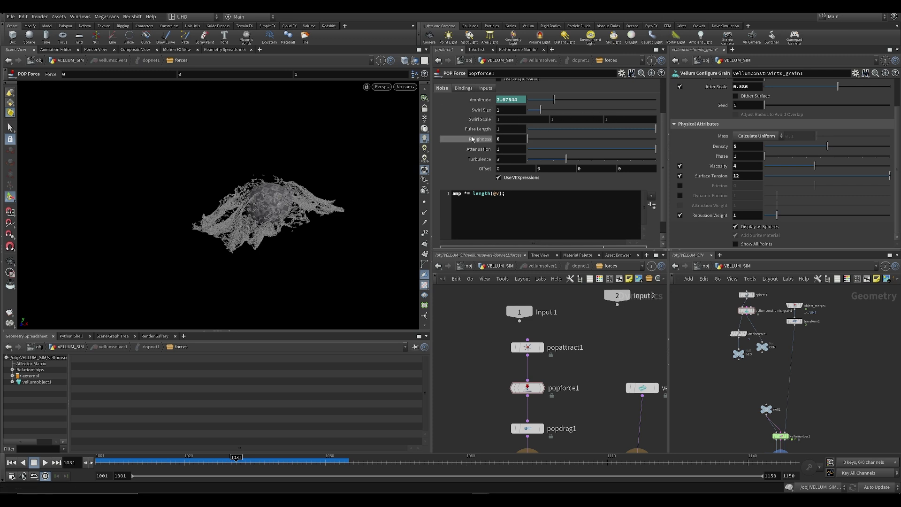
Move to frame 1019 and examine the particle sheet from above, both as a whole and up close
left_click_drag(194, 460, 180, 460)
left_click_drag(317, 179, 294, 248, "alt")
scroll(279, 203, "up", 1)
scroll(277, 207, "up", 1)
scroll(295, 225, "up", 1)
scroll(294, 213, "down", 1)
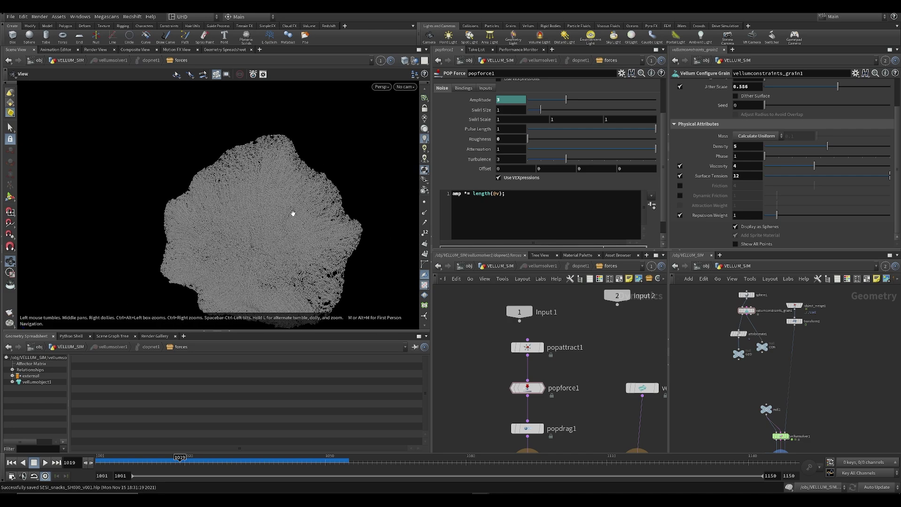
scroll(294, 214, "down", 2)
key("Return")
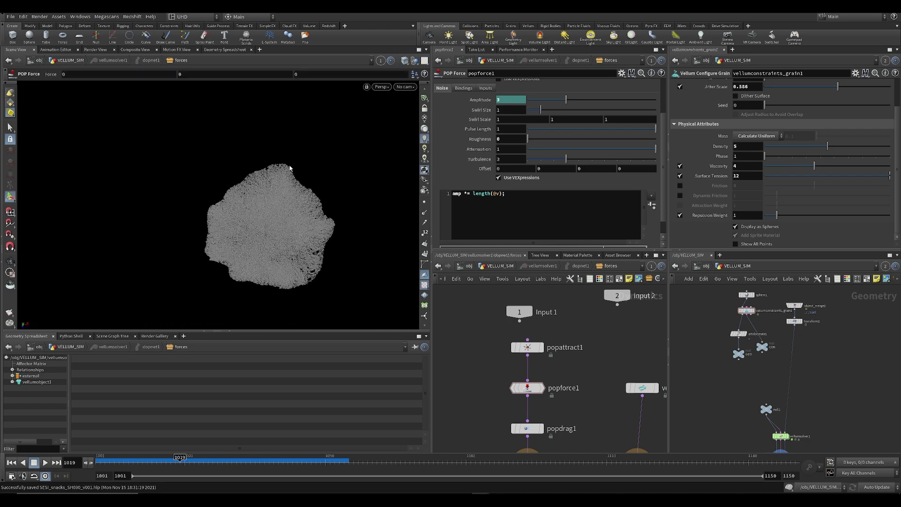
key("Escape")
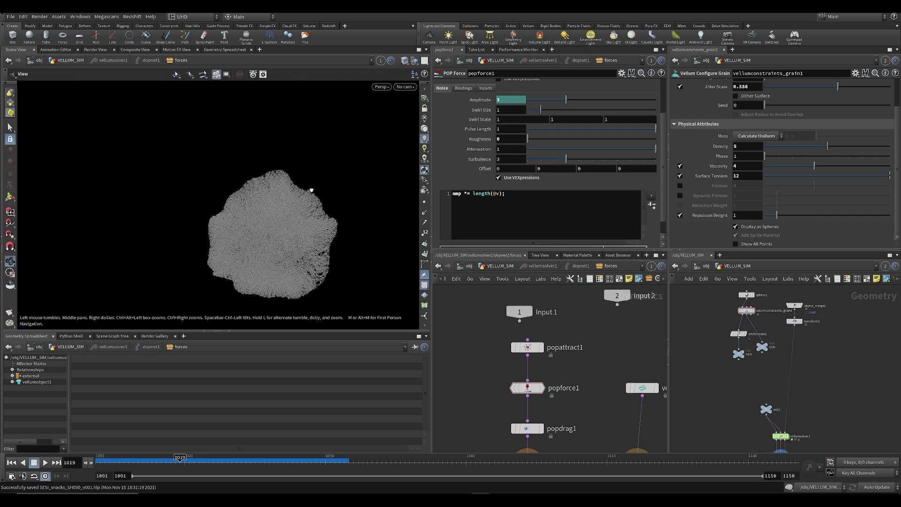
scroll(322, 207, "up", 5)
key("Return")
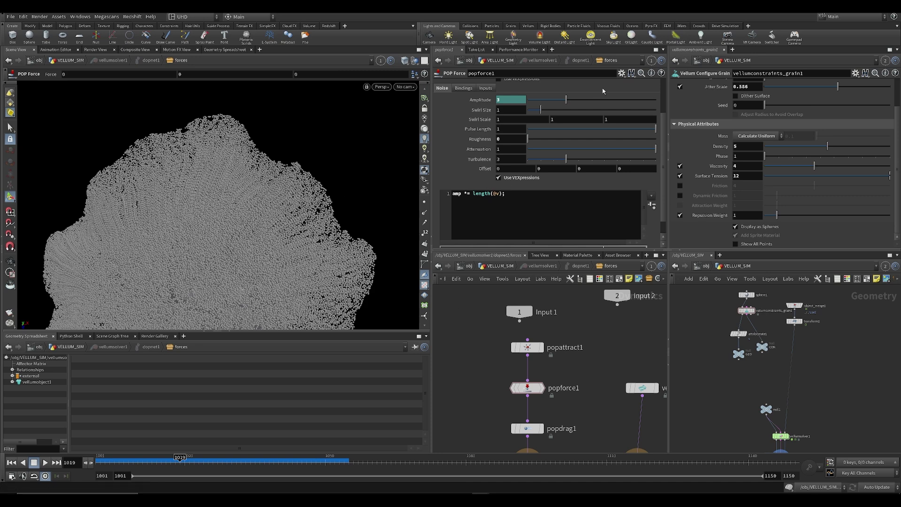
Review the popdrag1 air resistance and the gravity and substep settings of vellumsolver1, checking its inner forces network once more
left_click(527, 428)
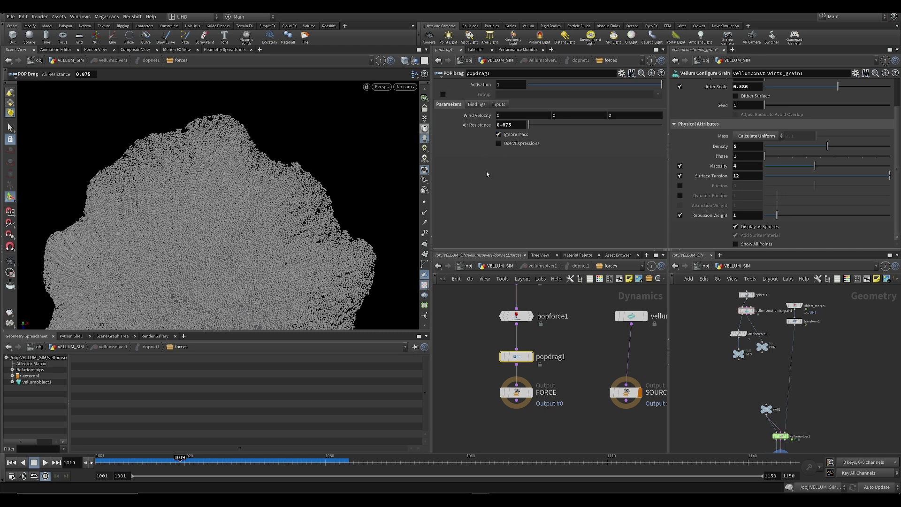
left_click(502, 266)
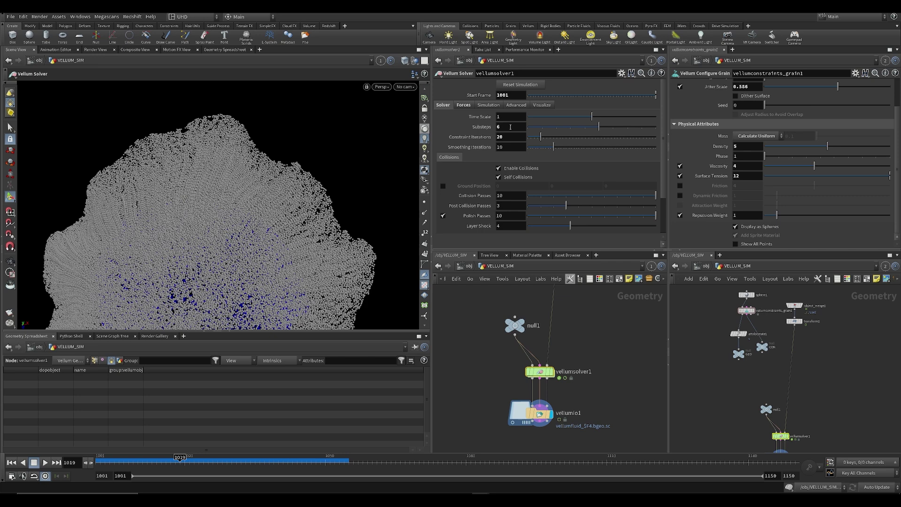
left_click(464, 106)
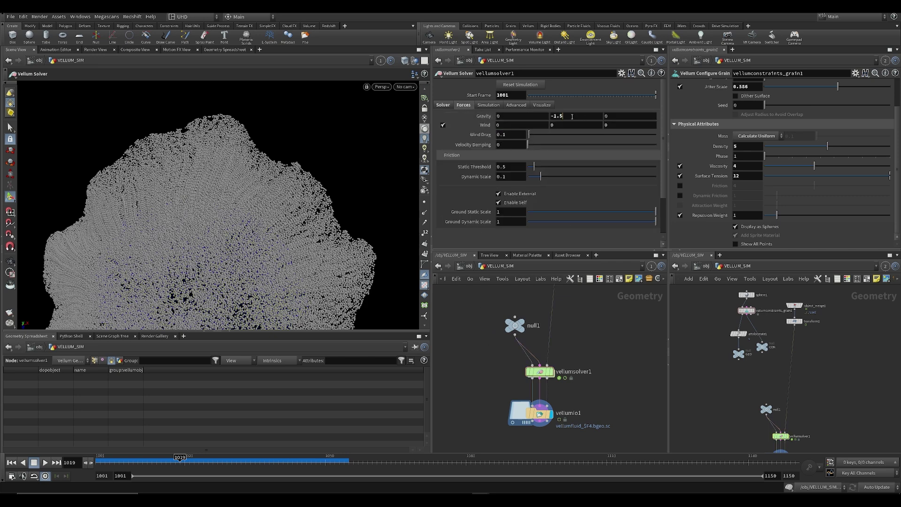
left_click(445, 105)
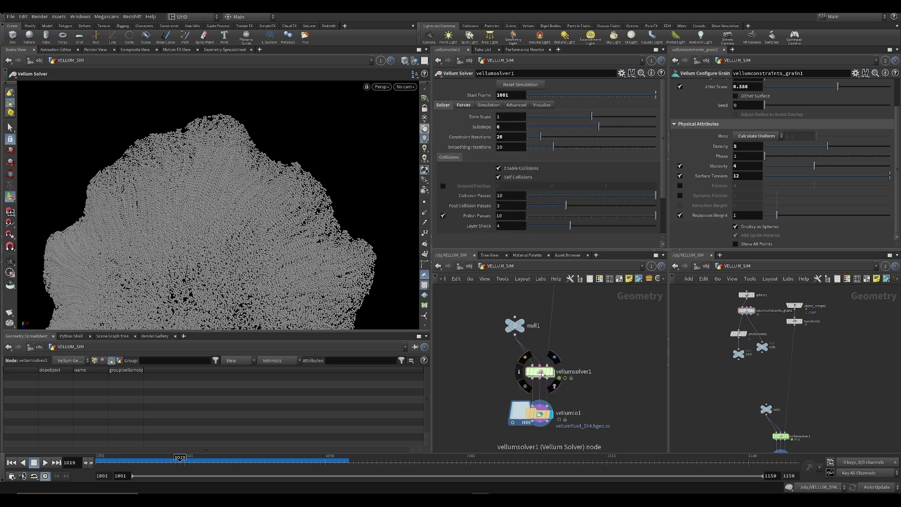
double_click(541, 372)
left_click(489, 352)
scroll(595, 400, "down", 3)
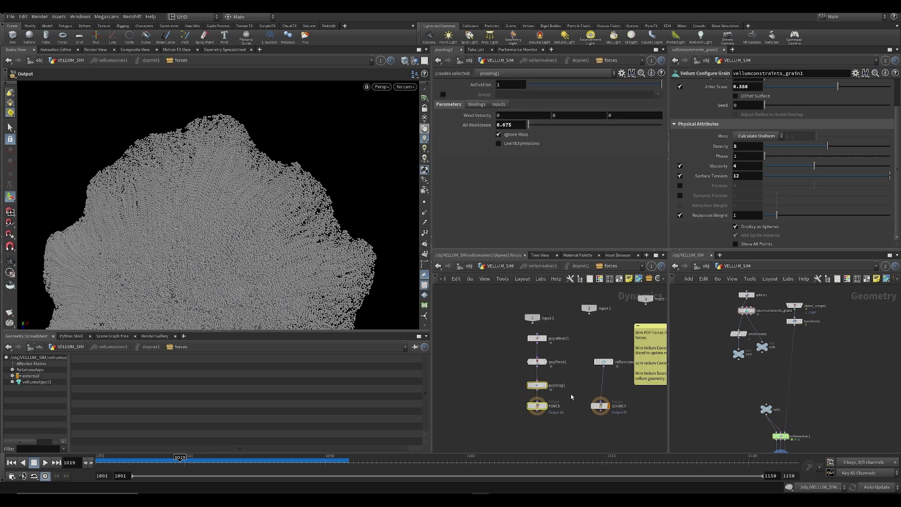
left_click(501, 266)
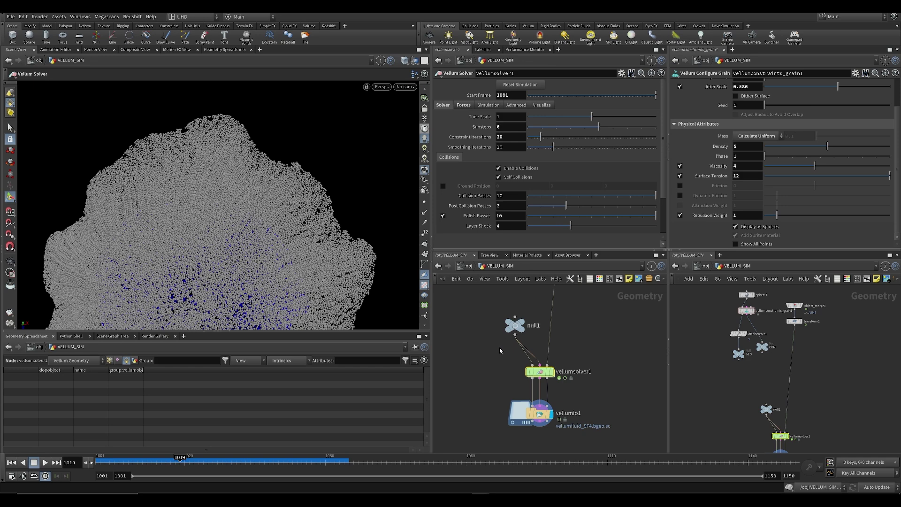
Save the scene, shift null1 and vellumsolver1 upward together, and place vellumio1 beneath the solver
scroll(520, 349, "down", 3)
key("ctrl+s")
scroll(516, 369, "up", 3)
middle_click_drag(515, 370, 569, 358)
scroll(567, 415, "down", 3)
scroll(554, 360, "up", 3)
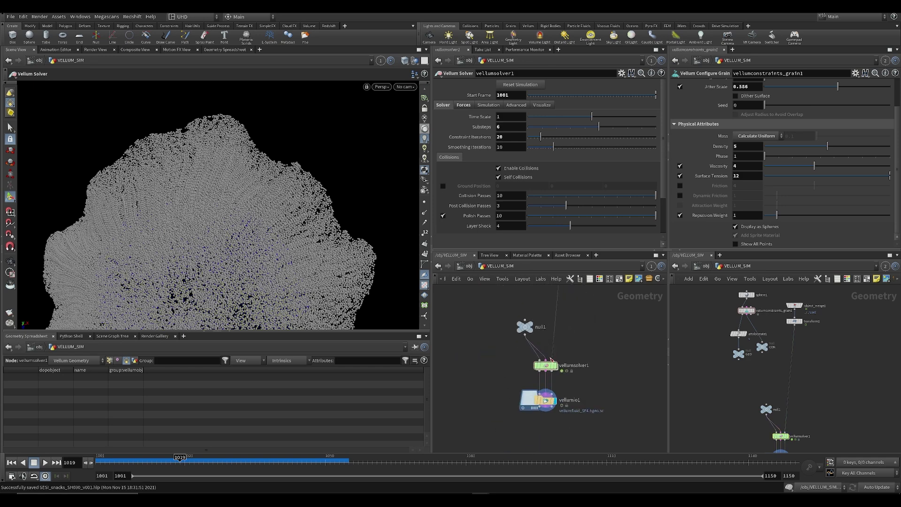
left_click_drag(544, 374, 545, 372)
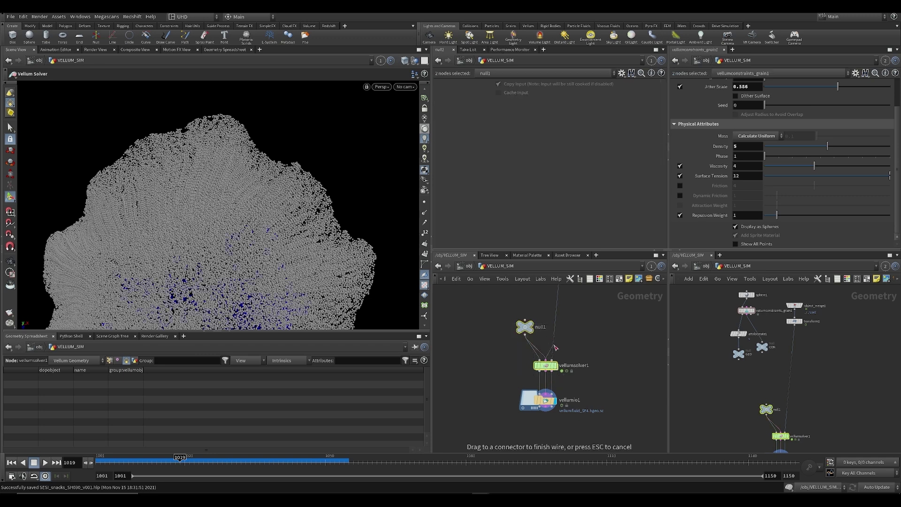
key("l")
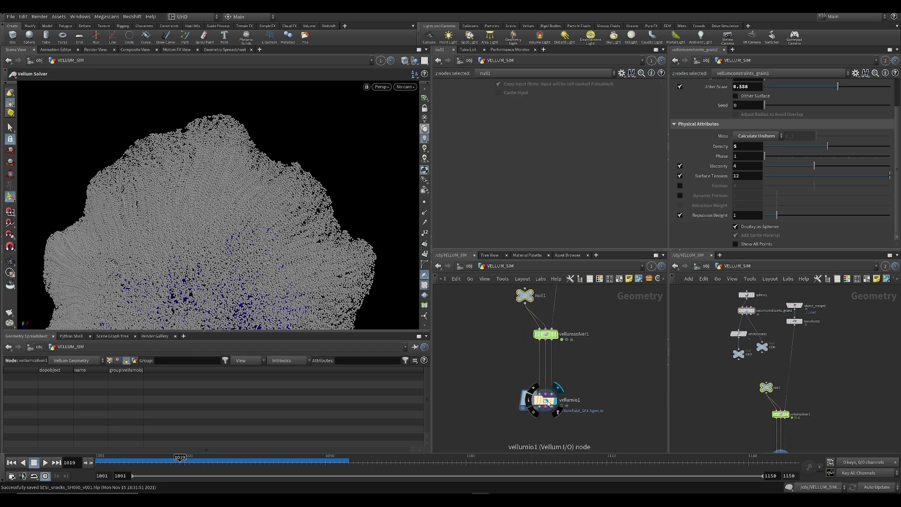
Examine the splash at frame 1019 from above and underneath with its collision geometry, and select vellumsolver1
left_click_drag(299, 208, 228, 193, "alt")
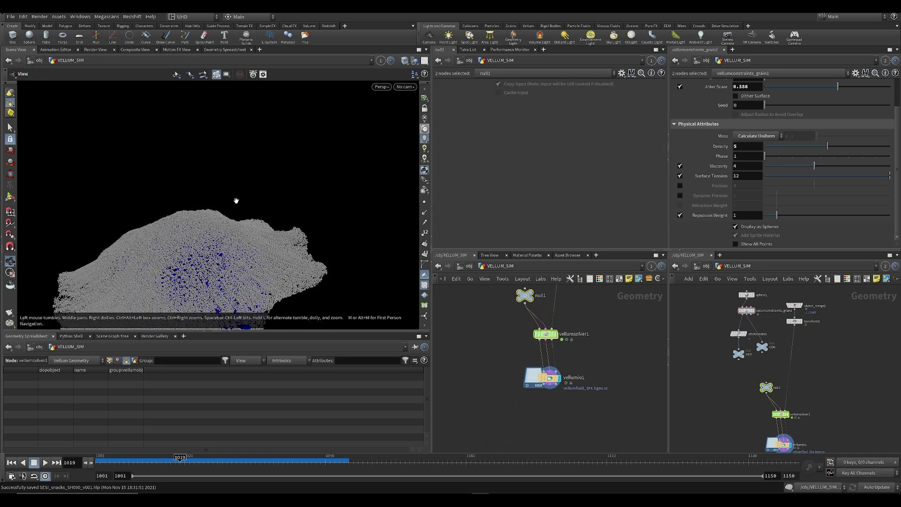
left_click_drag(310, 317, 232, 240)
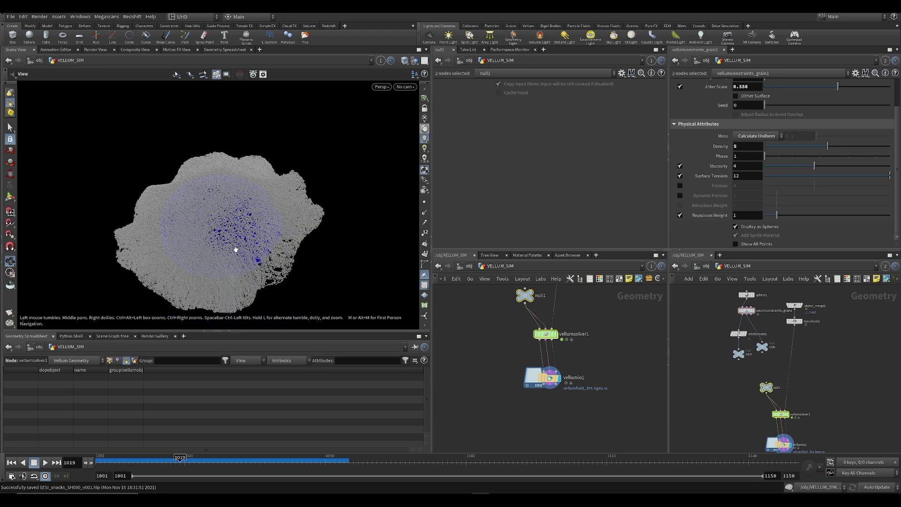
left_click_drag(357, 275, 295, 183)
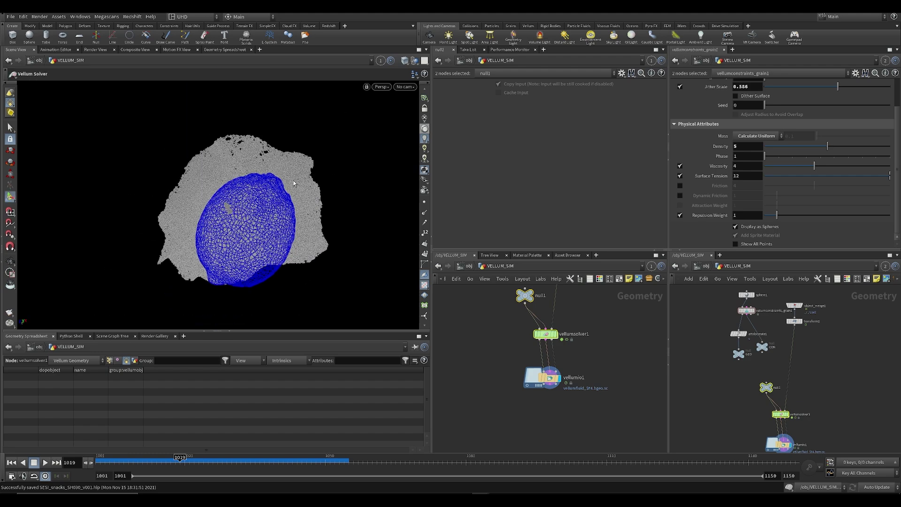
double_click(556, 335)
key("u")
key("u")
key("u")
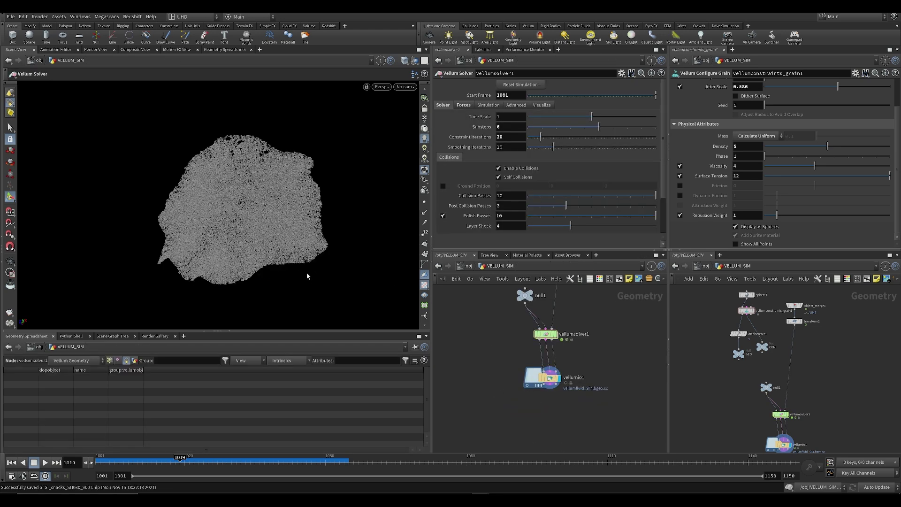
Scrub through the simulation past frame 1036, return to frame 1023, and examine the splash from above
key("ctrl+Left")
key("Up")
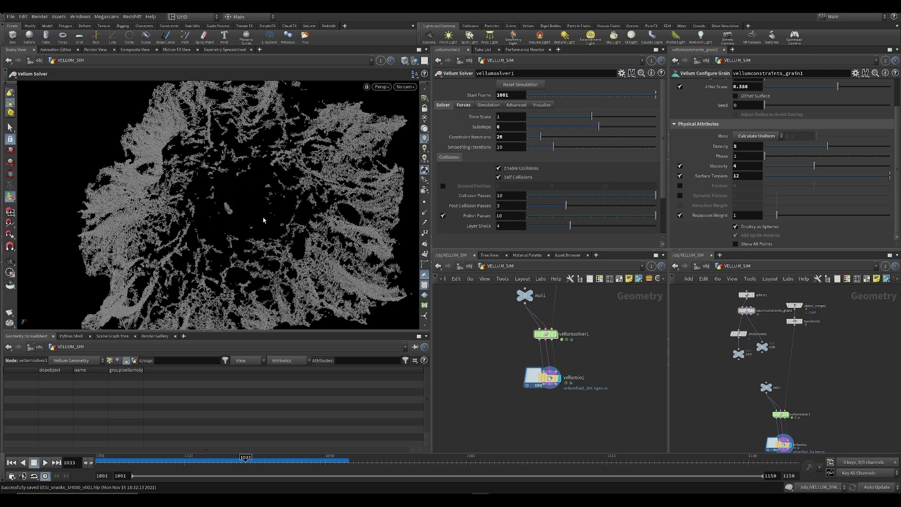
left_click_drag(122, 459, 477, 479)
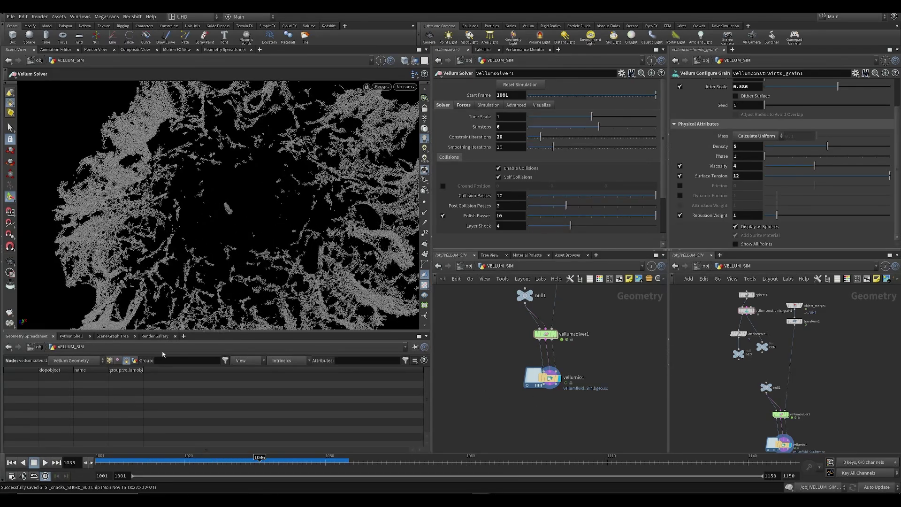
mouse_move(202, 479)
left_mouse_down()
mouse_move(184, 479)
mouse_move(245, 479)
mouse_move(199, 477)
left_mouse_up()
left_click_drag(263, 263, 320, 303, "alt")
left_click_drag(290, 158, 226, 304)
key("Return")
key("Escape")
middle_click_drag(226, 304, 195, 252, "alt")
Select the transform1 node below the lime's object_merge1 to review its uniform scale
scroll(544, 394, "down", 2)
middle_click_drag(593, 325, 581, 412)
middle_click_drag(567, 344, 556, 397)
scroll(524, 377, "up", 3)
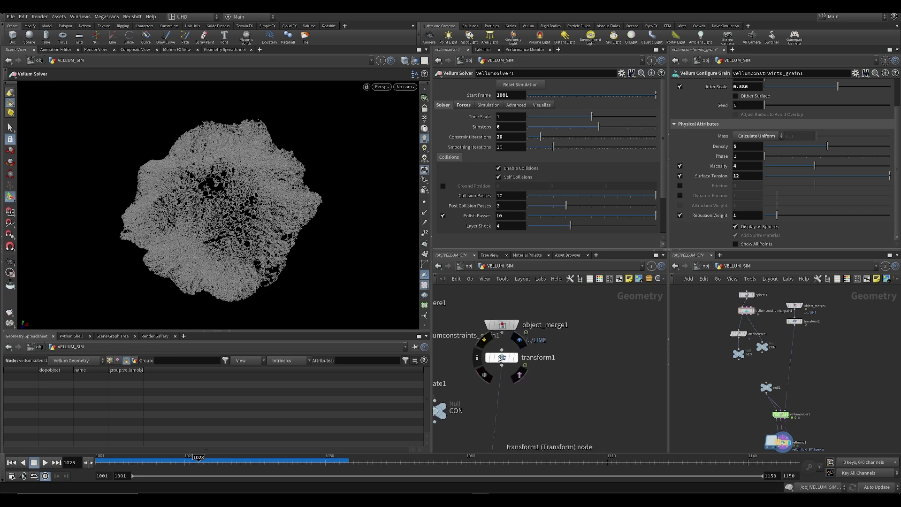
left_click(502, 357)
left_click(555, 442)
Add a Vellum Post-Process node below vellumio1 and wire the vellumio1 outputs into its inputs
middle_click_drag(555, 449, 563, 291)
scroll(559, 387, "down", 3)
middle_click_drag(559, 386, 557, 339)
scroll(516, 417, "up", 2)
key("Tab")
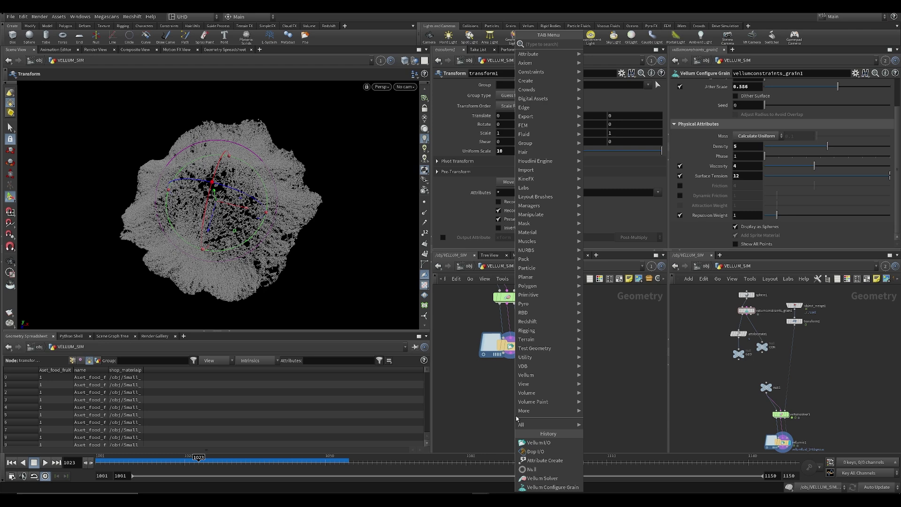
type("vellum po")
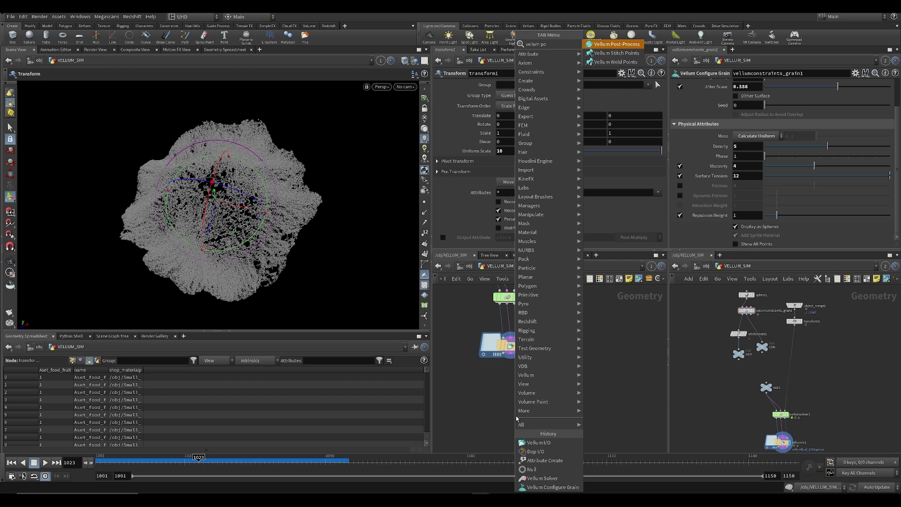
left_click(619, 44)
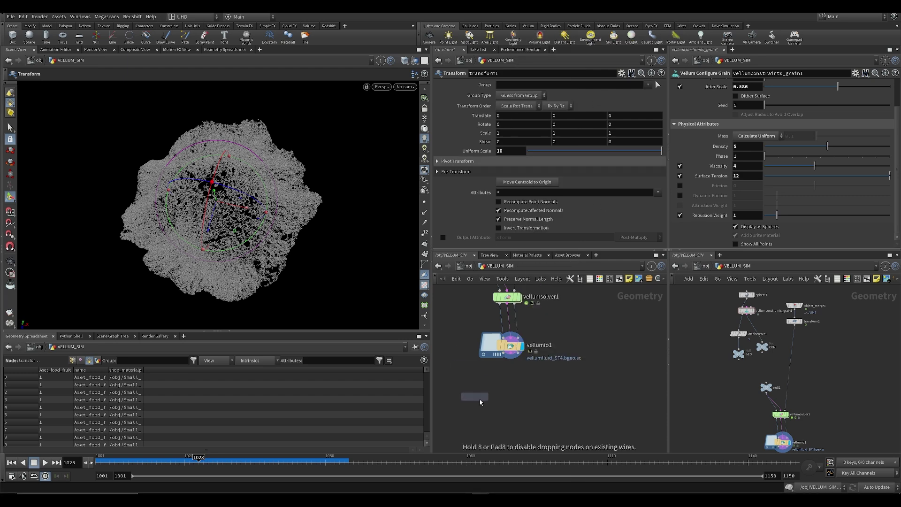
left_click(508, 395)
scroll(508, 366, "up", 2)
left_click_drag(503, 348, 505, 389)
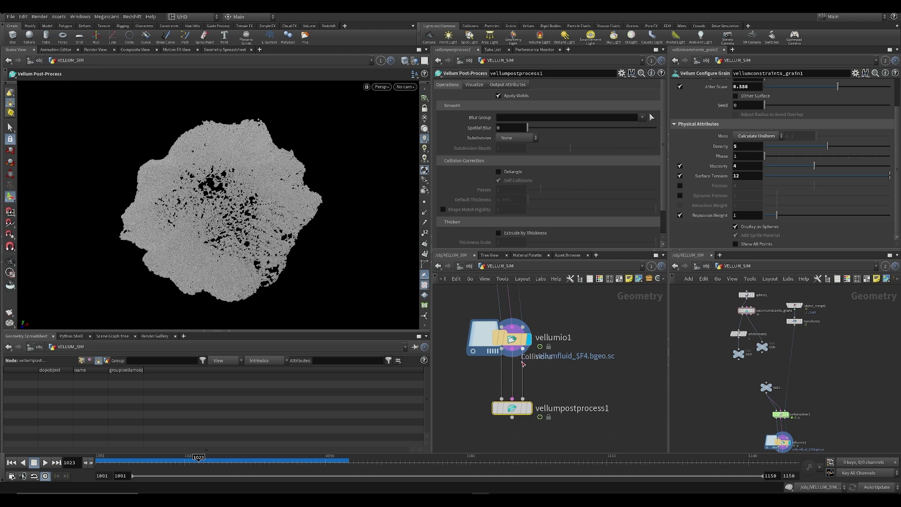
Display the vellumpostprocess1 result, examine the splash, try a Spatial Blur of about 0.073, and save the scene
left_click(529, 408)
key("ctrl+s")
left_click_drag(227, 282, 223, 140, "alt")
middle_click_drag(247, 214, 266, 168, "alt")
left_click_drag(239, 179, 230, 216, "alt")
left_click_drag(529, 128, 541, 129)
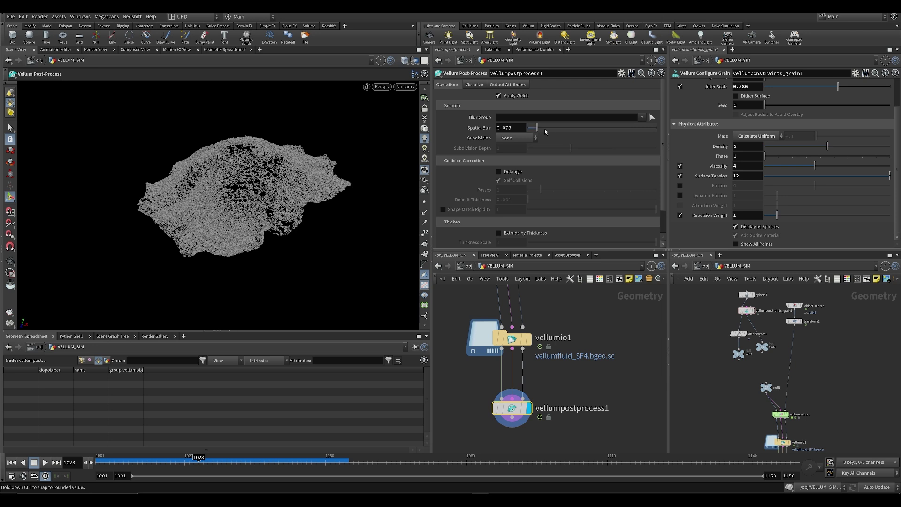
key("ctrl+s")
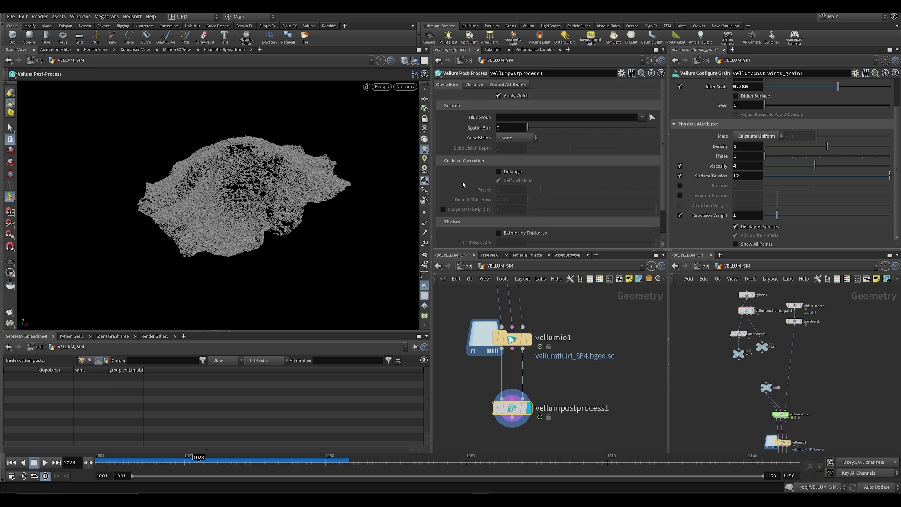
Add a Transform node below vellumpostprocess1 and display its result
middle_click_drag(483, 411, 490, 339)
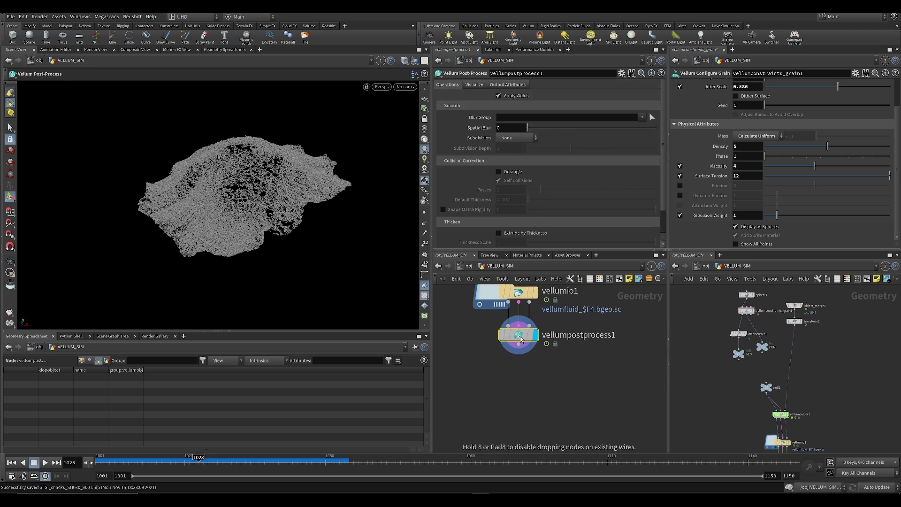
left_click_drag(288, 212, 361, 303)
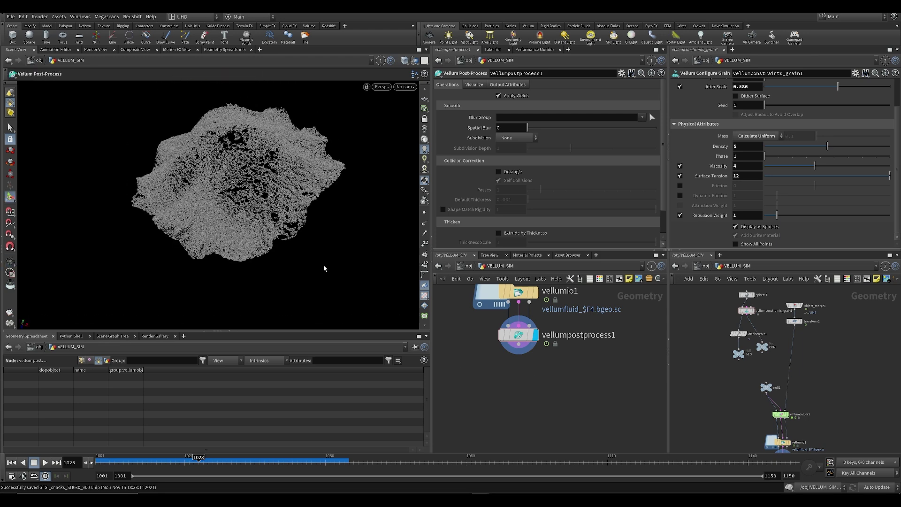
key("Tab")
left_click(624, 276)
left_click(527, 390)
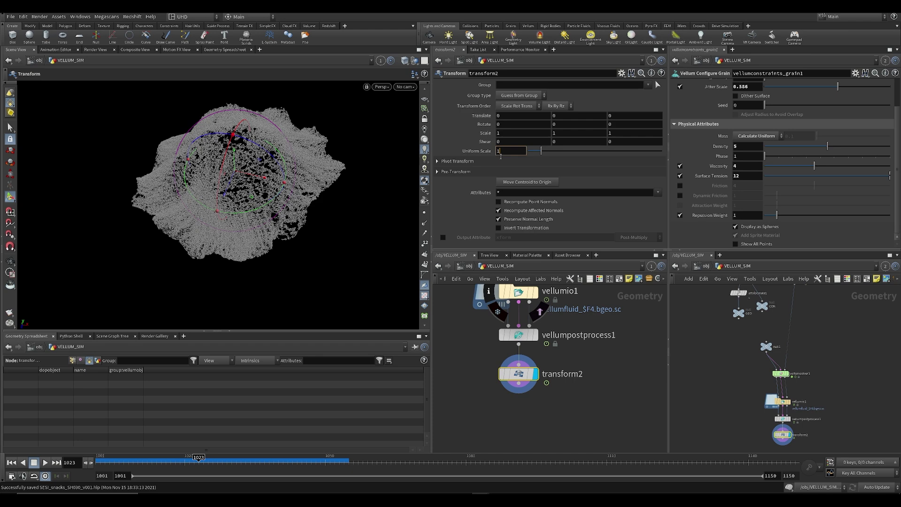
Set the uniform scale of the new transform to 0.1, save the scene, and check the splash from several angles
key("ctrl+s")
key("Escape")
left_click_drag(244, 197, 232, 175)
key("Return")
left_click_drag(529, 151, 547, 157)
key("ctrl+z")
key("Escape")
left_click_drag(281, 211, 263, 197)
key("ctrl+s")
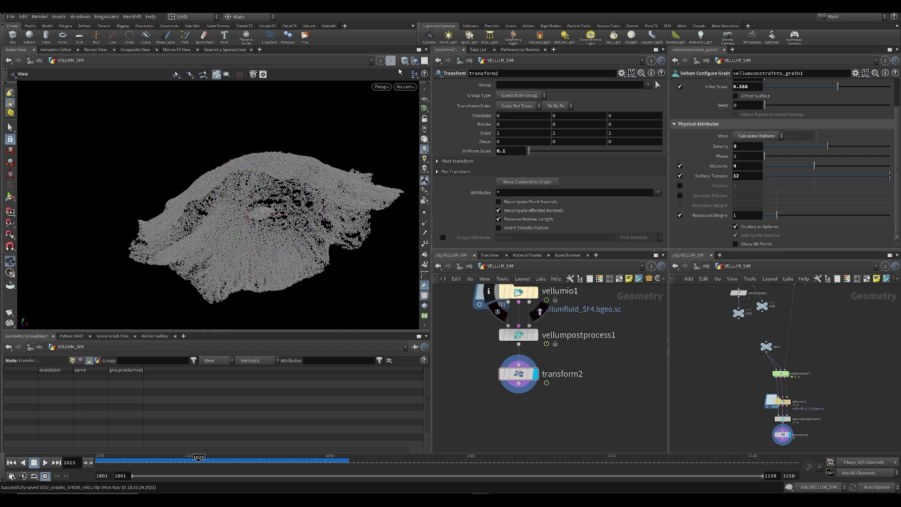
left_click_drag(235, 163, 214, 201)
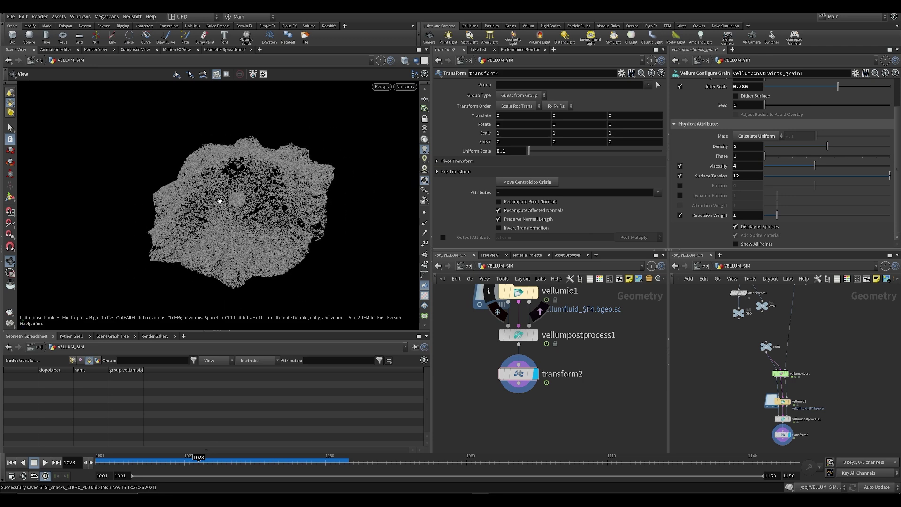
Replace the old scene view with a newly opened one and frame the splash in it
left_click(34, 50)
mouse_move(253, 66)
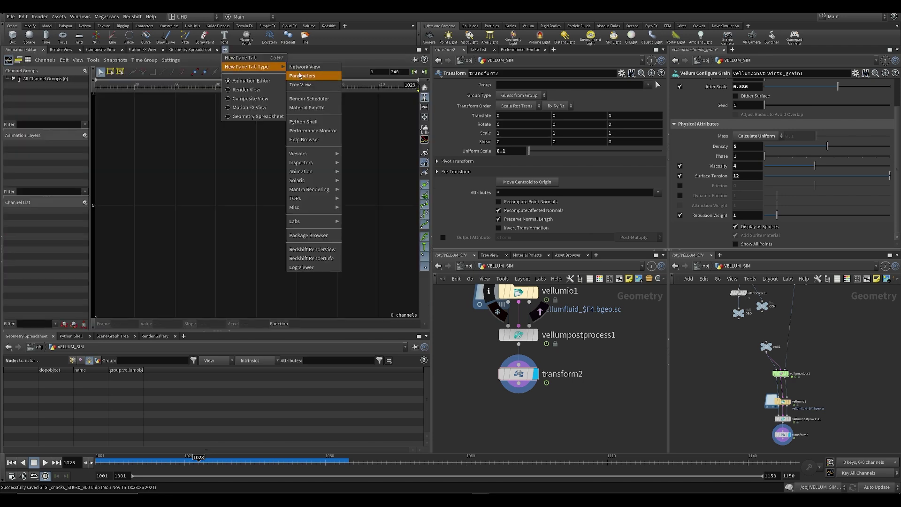
mouse_move(313, 153)
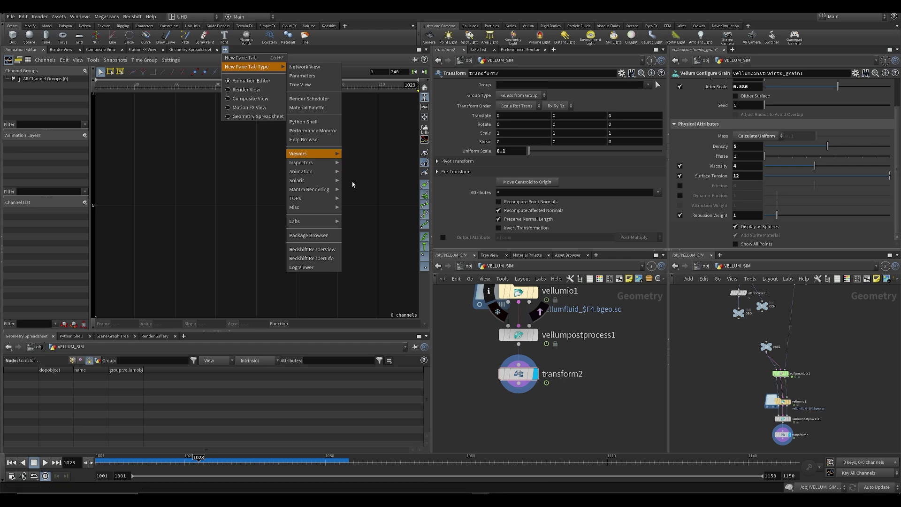
left_click(355, 181)
key("f")
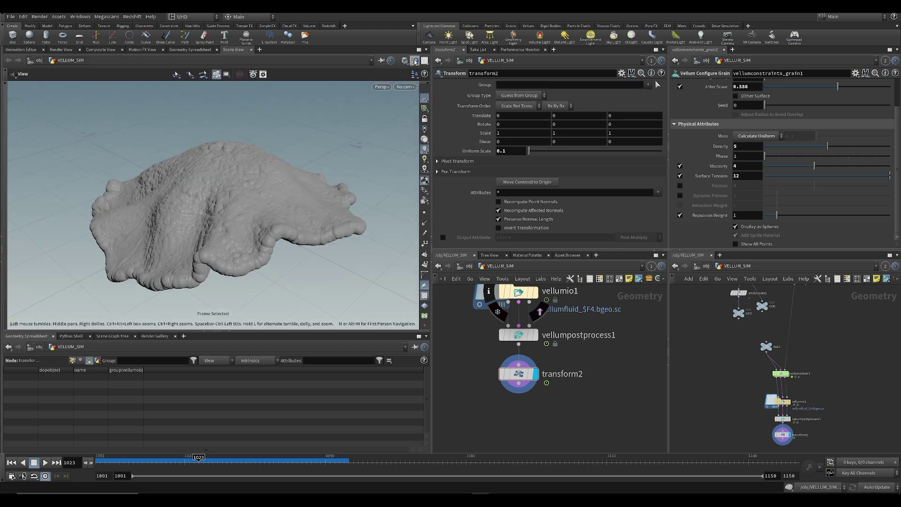
Move to frame 1035, examine the splash particles up close and from afar, and try a uniform scale of 0.12
left_click_drag(241, 188, 244, 262)
scroll(239, 215, "up", 5)
left_click(240, 463)
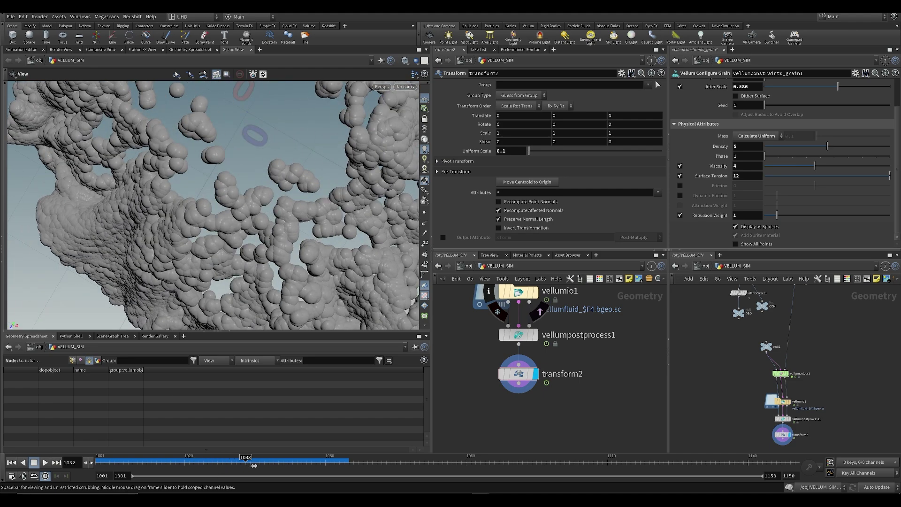
left_click_drag(250, 465, 255, 465)
scroll(254, 244, "down", 3)
left_click_drag(254, 244, 319, 179)
scroll(267, 187, "down", 5)
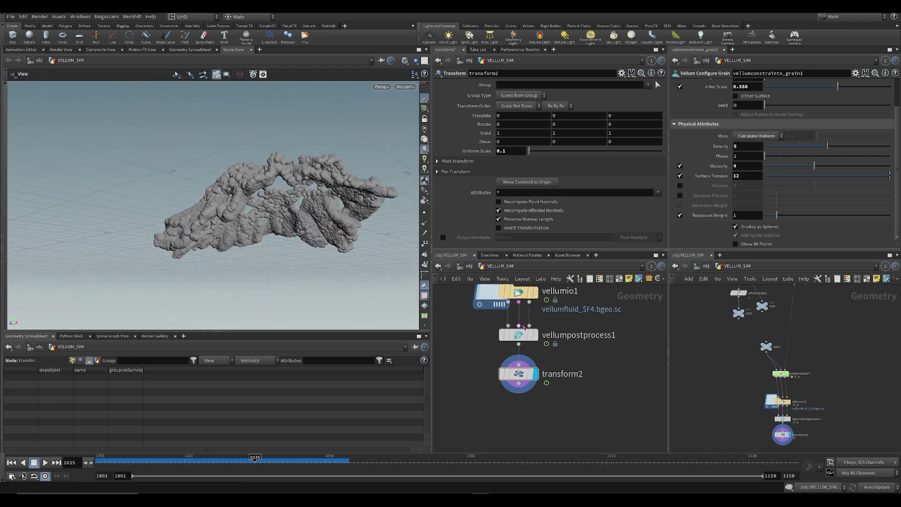
left_click_drag(539, 150, 530, 151)
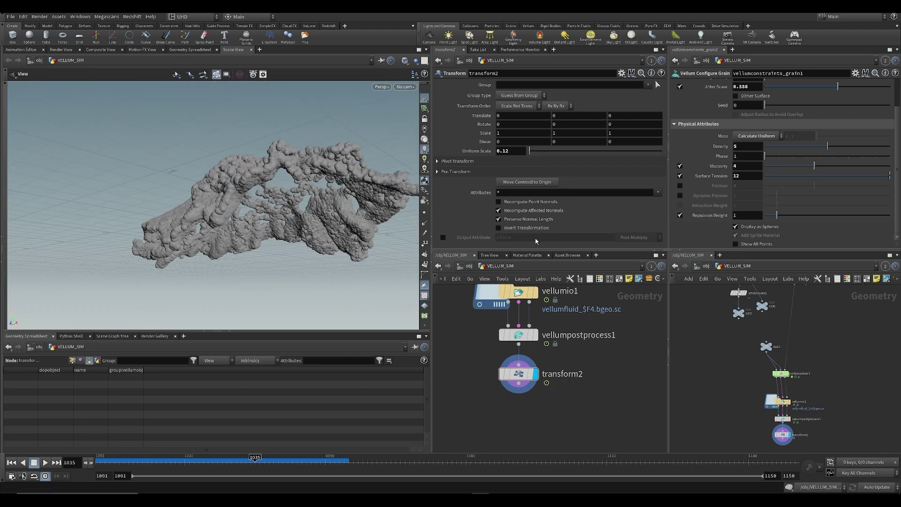
Add an Attribute Wrangle node below transform2, wire it to the transform, and display its result
left_click_drag(518, 373, 519, 408)
middle_click_drag(467, 379, 477, 357)
key("Tab")
type("pf")
key("Down")
key("Up")
key("Return")
middle_click_drag(529, 425, 528, 384)
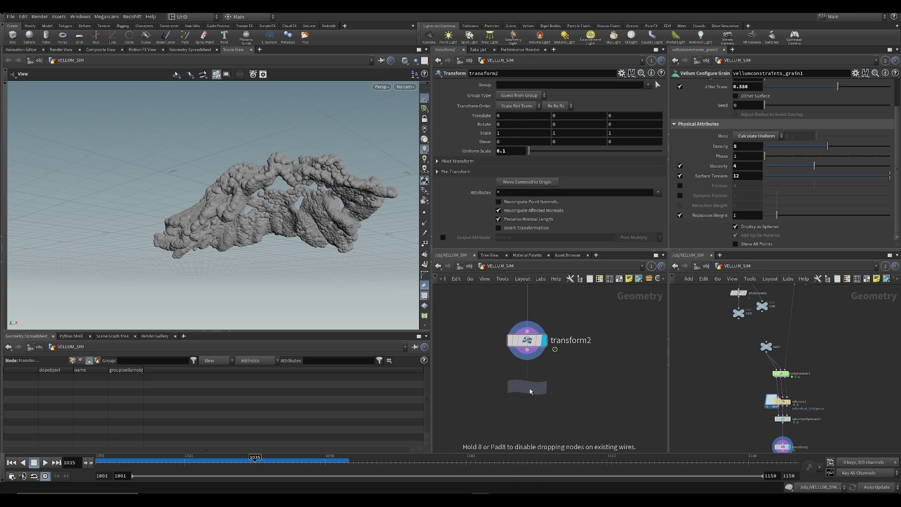
left_click(528, 385)
left_click(545, 388)
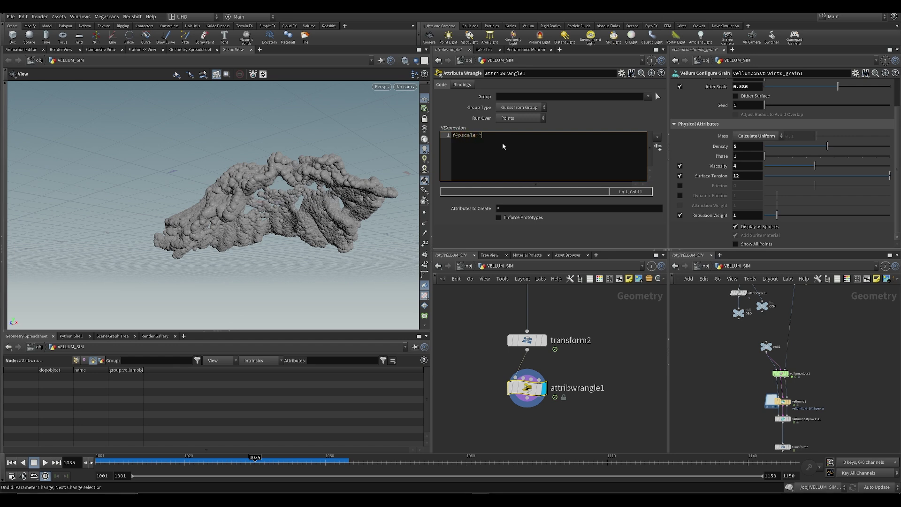
Shrink the particles with the wrangle expression f@pscale *= .1; and then raise the multiplier to get f@pscale *= .25;
key("ctrl+Return")
key("ctrl+s")
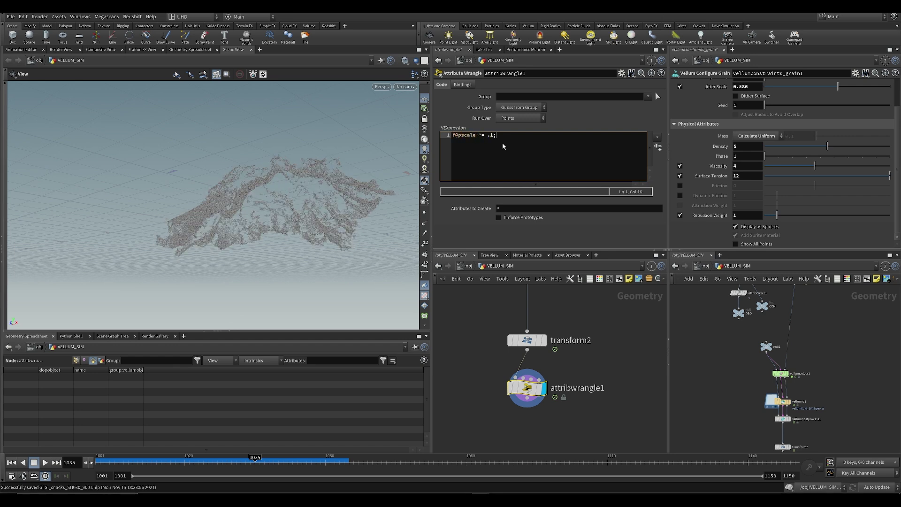
left_click_drag(337, 234, 252, 184)
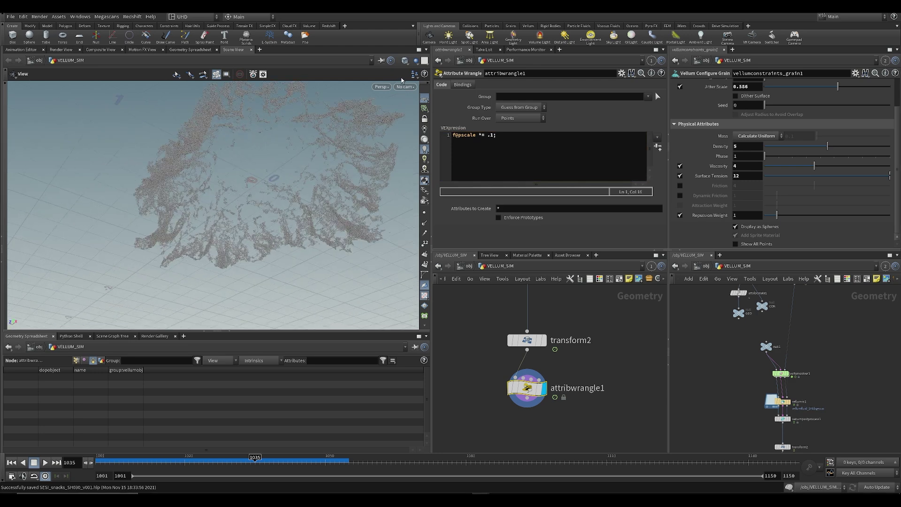
left_click(492, 136)
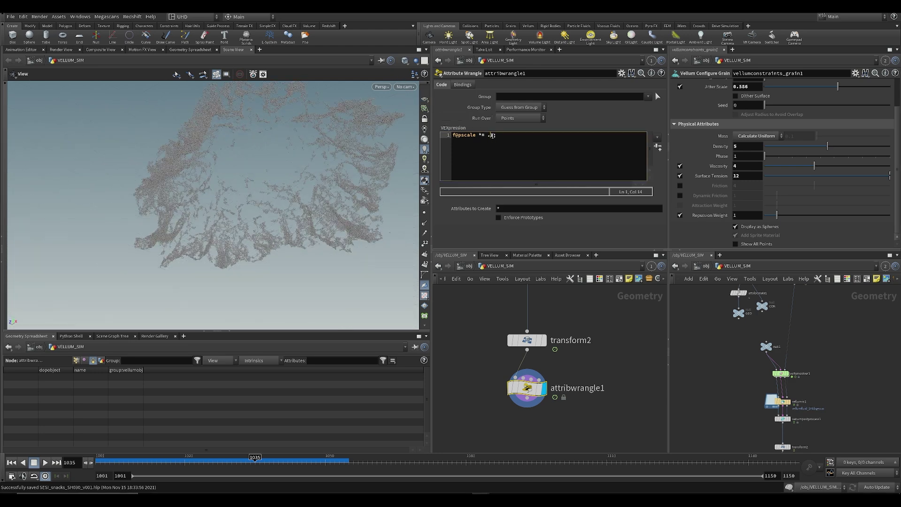
key("ctrl+Return")
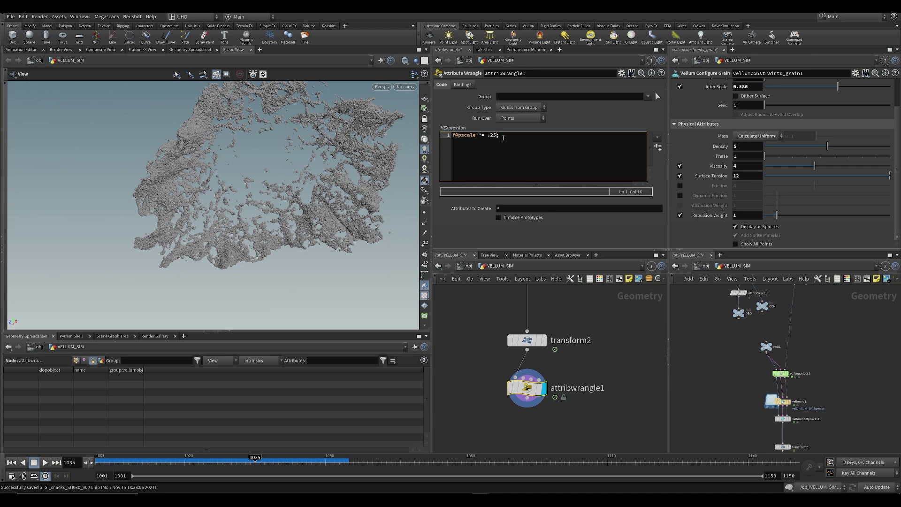
Set the viewport background colour scheme to Dark and look through the SH030_cam camera
key("d")
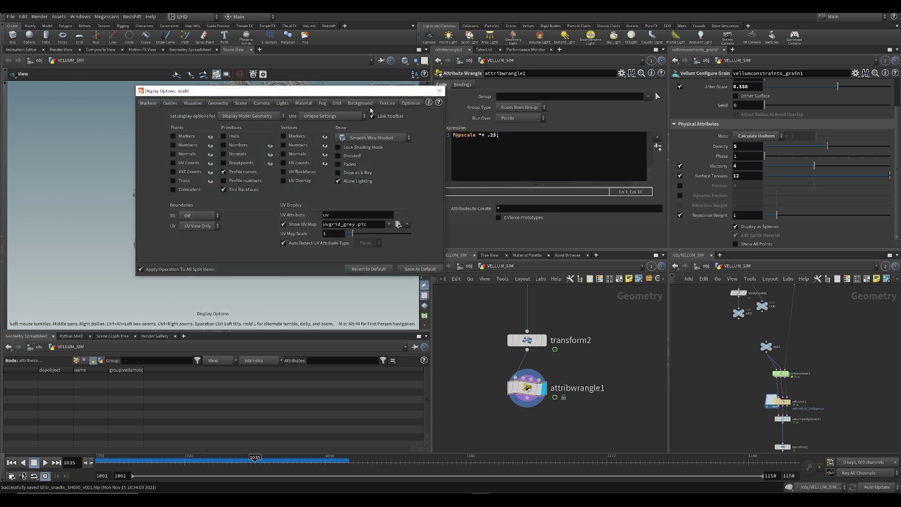
left_click(199, 116)
left_click(197, 124)
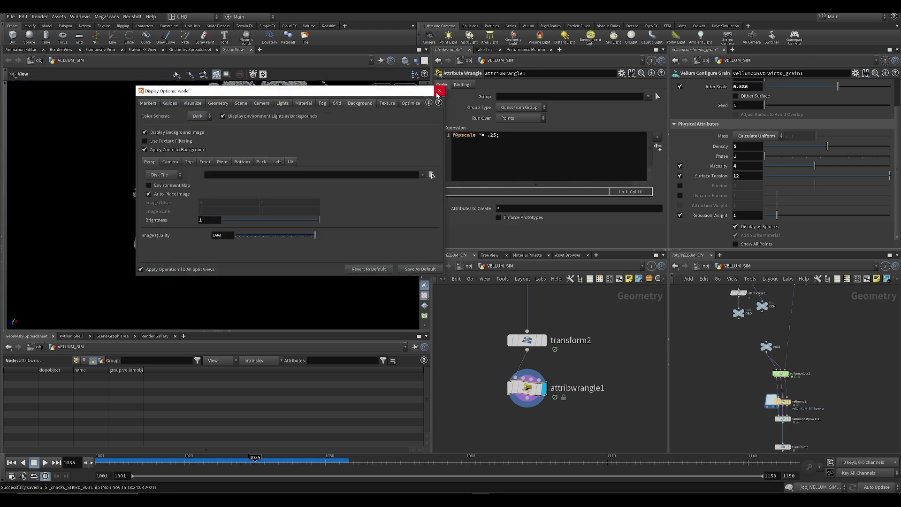
left_click(438, 91)
left_click(406, 86)
left_click(419, 127)
Scrub through the cached splash from its first frames to frame 1041 in the shot camera view
left_click_drag(107, 460, 256, 476)
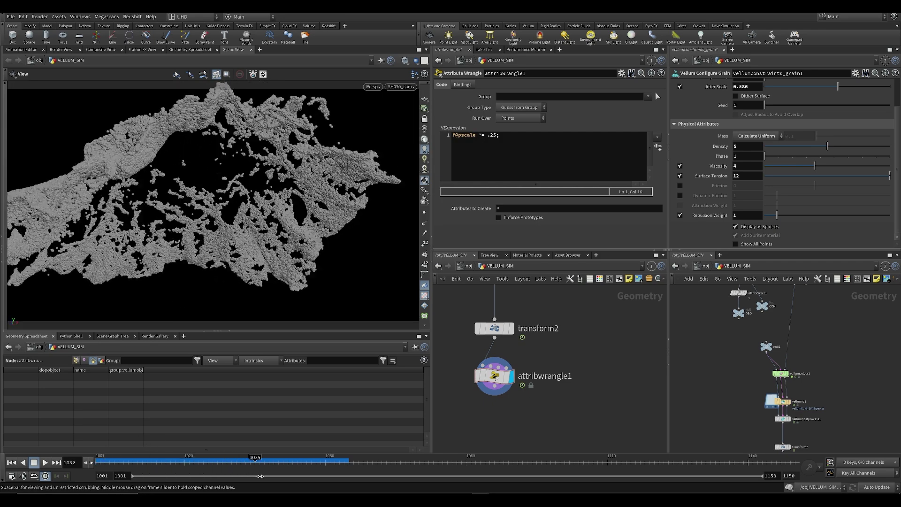
left_click(124, 462)
key("ctrl+Up")
key("Up")
left_click(220, 461)
left_click_drag(219, 461, 283, 461)
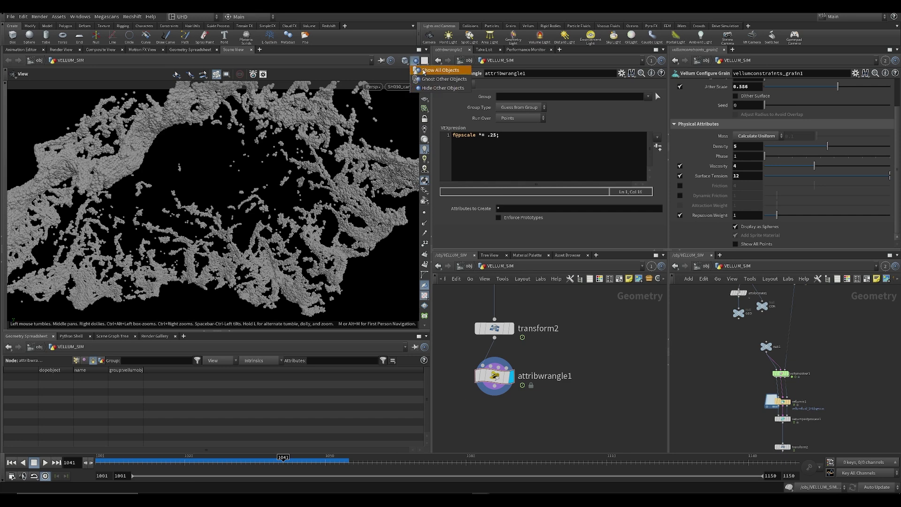
Show all objects and turn on the display of LIME and environment_limes at object level
left_click(707, 266)
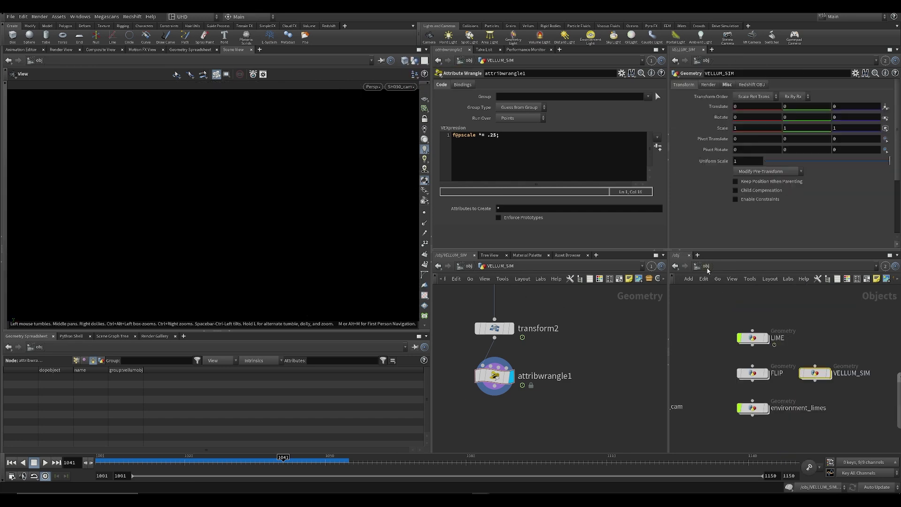
left_click(766, 338)
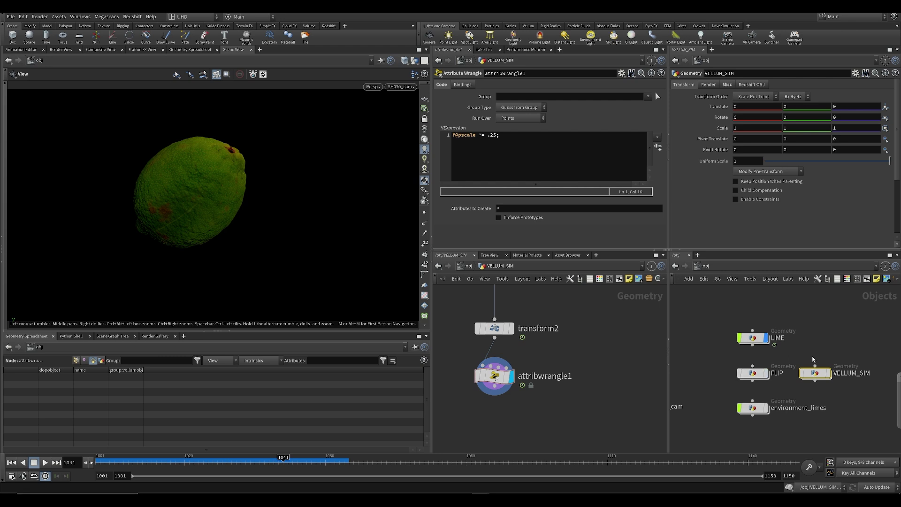
left_click(767, 407)
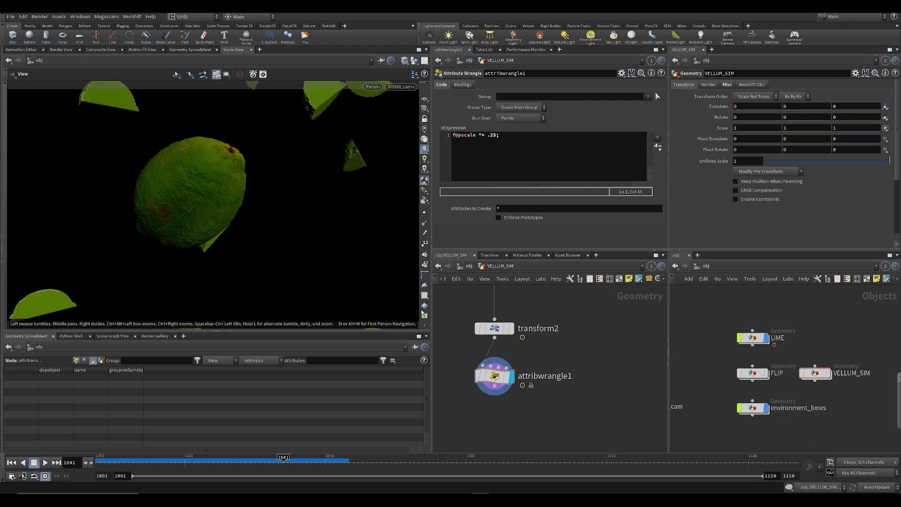
Return the scene view to VELLUM_SIM, scrub the splash around the limes to frame 1040, and save the scene
left_click(111, 468)
key("ctrl+s")
left_click(381, 60)
left_click(400, 88)
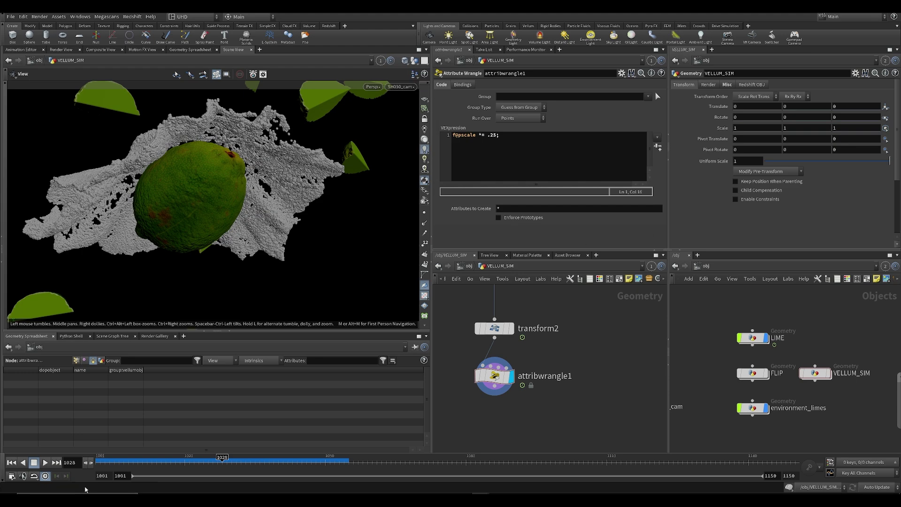
left_click(110, 463)
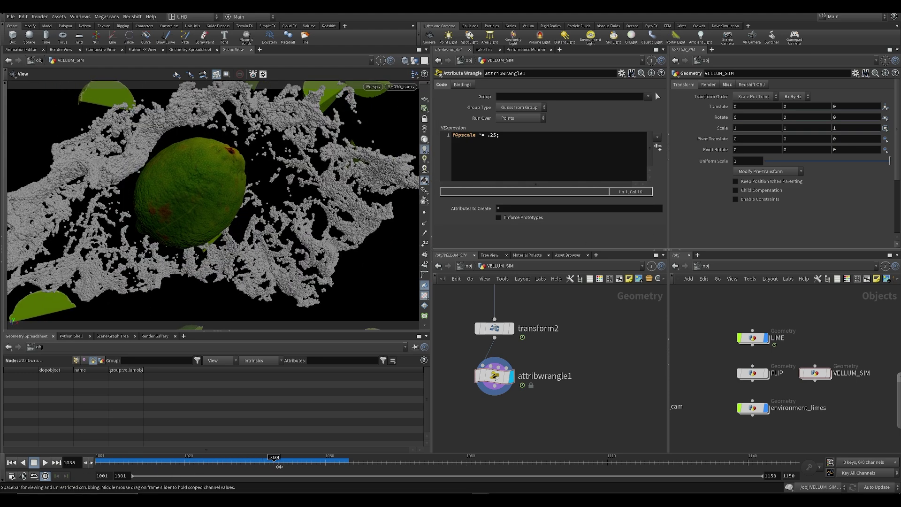
key("ctrl+s")
Add a Retime node below attribwrangle1 and display its result
key("Tab")
type("ti")
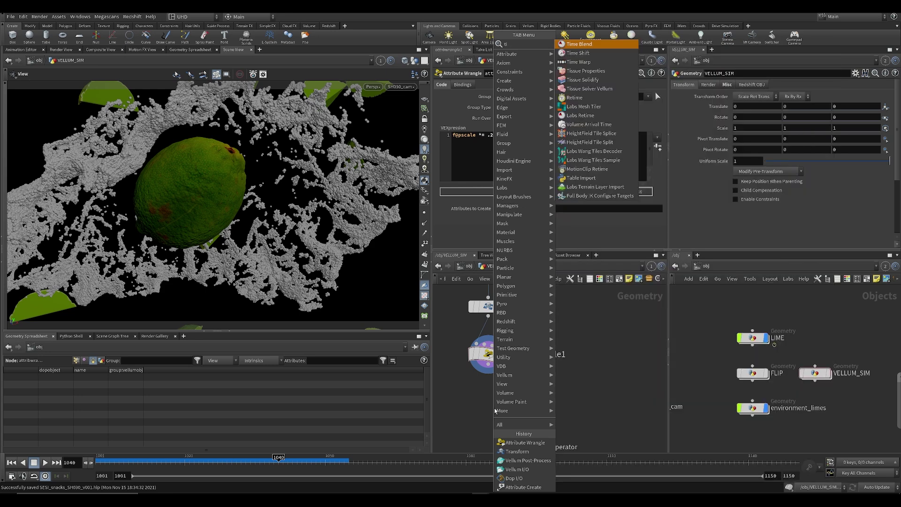
key("Return")
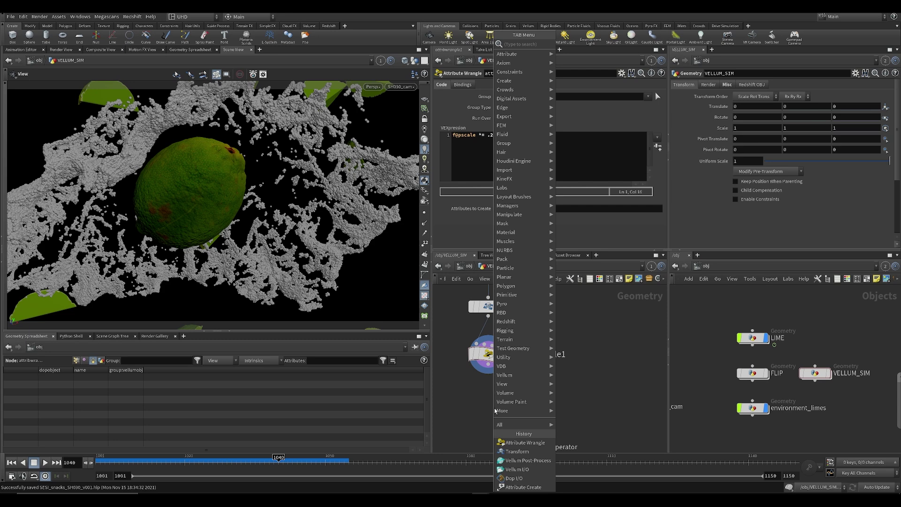
type("ti")
key("Return")
left_click(495, 408)
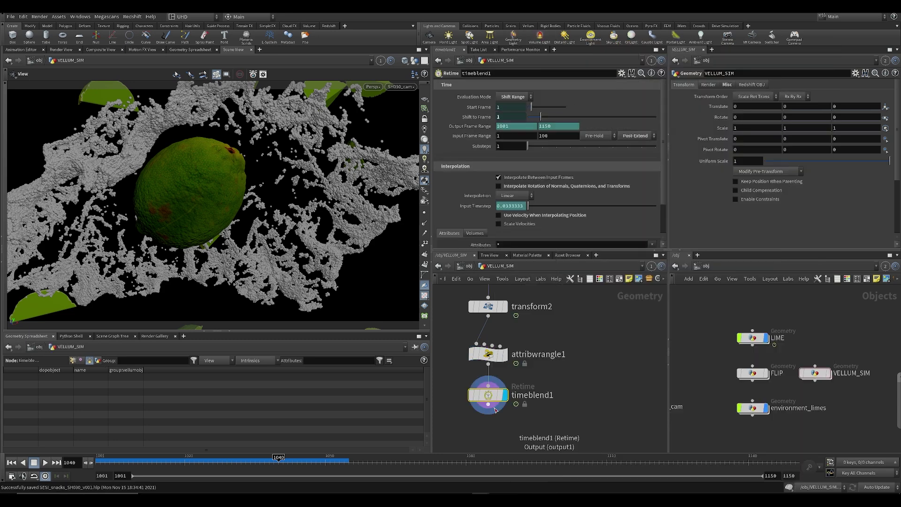
Set timeblend1's Shift to Frame to 1001 and Input Frame Range to 1001–1050, and scrub the splash to frame 1036
middle_click_drag(570, 387, 568, 376)
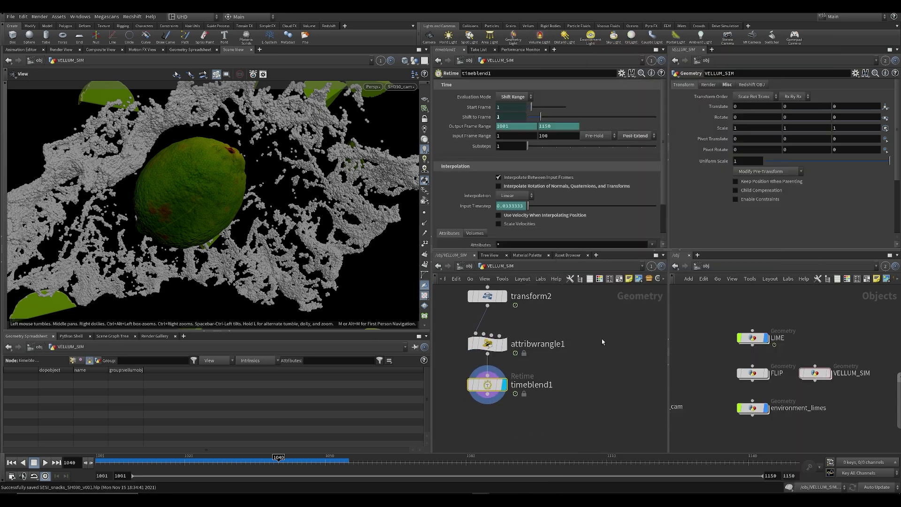
middle_click_drag(597, 429, 545, 417)
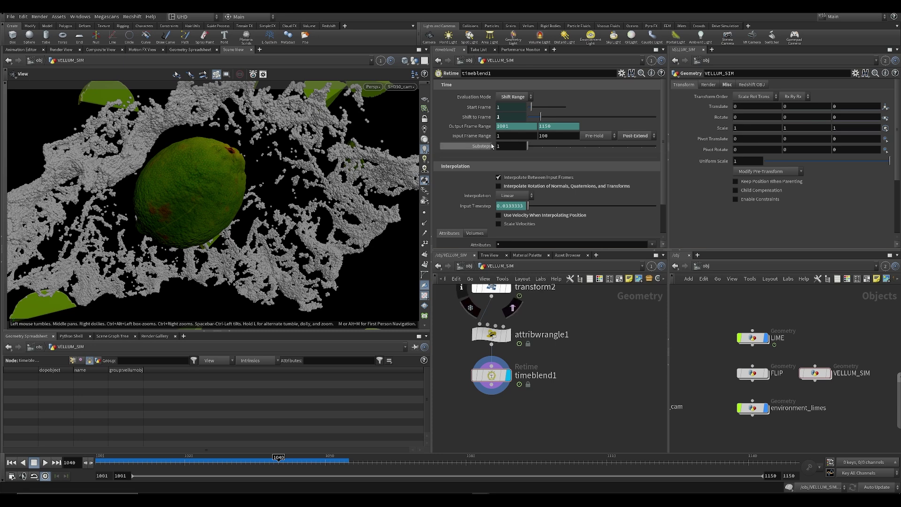
middle_click_drag(545, 413, 519, 366)
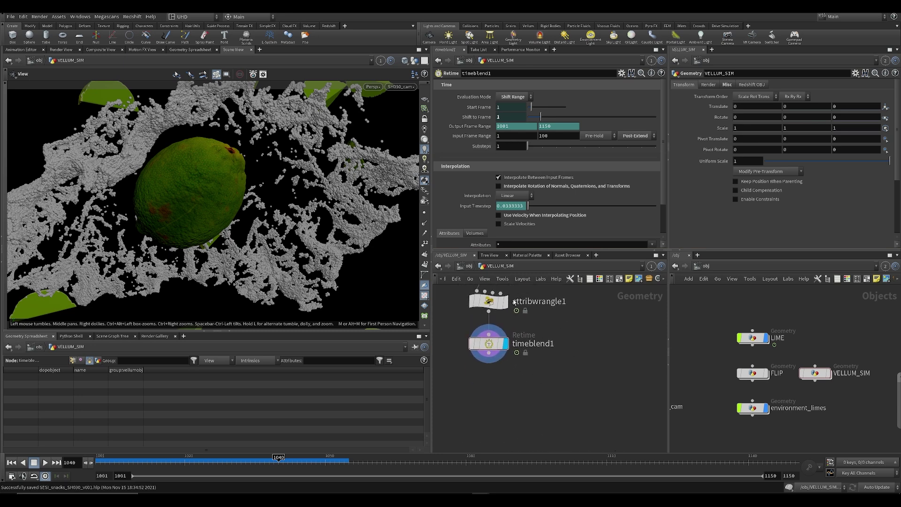
left_click(502, 136)
type("11")
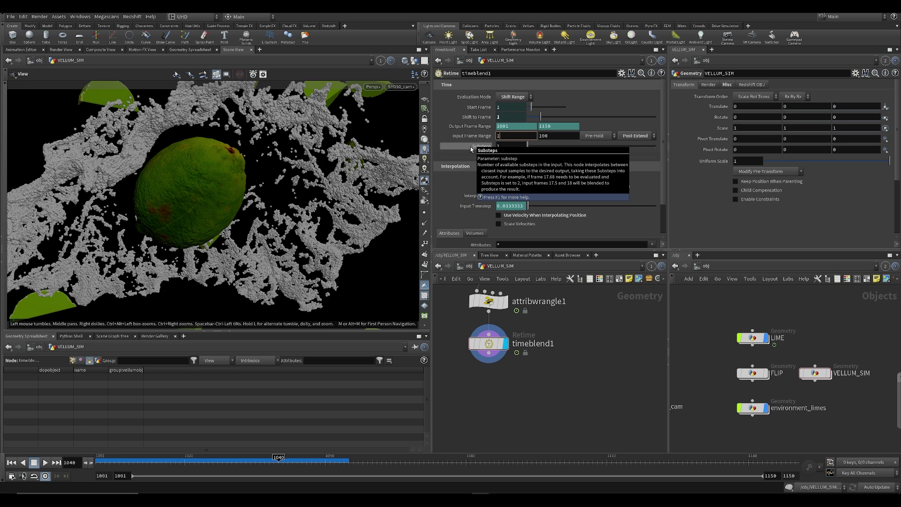
key("Return")
scroll(455, 337, "down", 5)
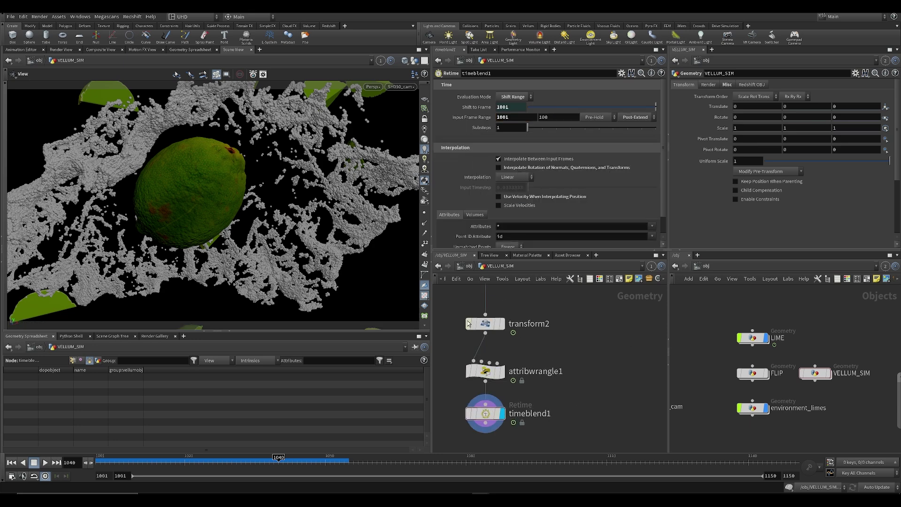
left_click_drag(481, 330, 481, 332)
middle_click_drag(549, 381, 542, 338)
left_click_drag(467, 417, 473, 379)
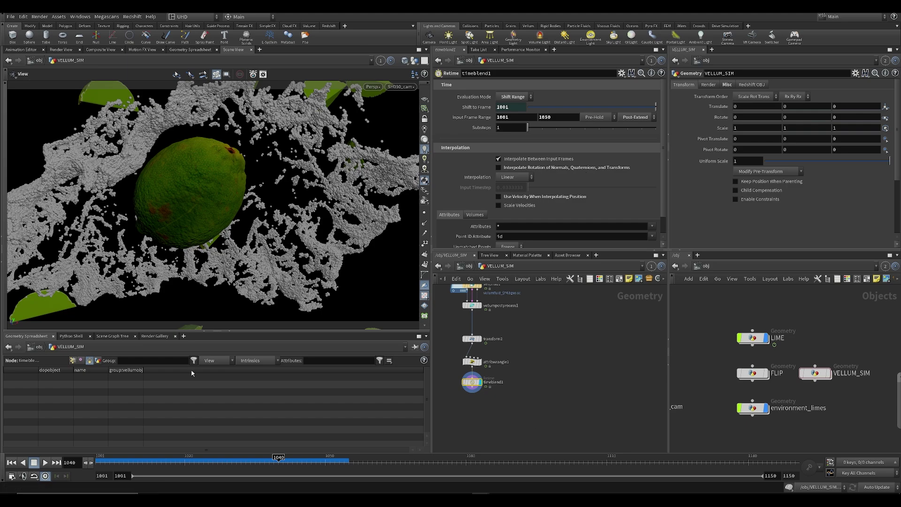
left_click_drag(98, 464, 259, 457)
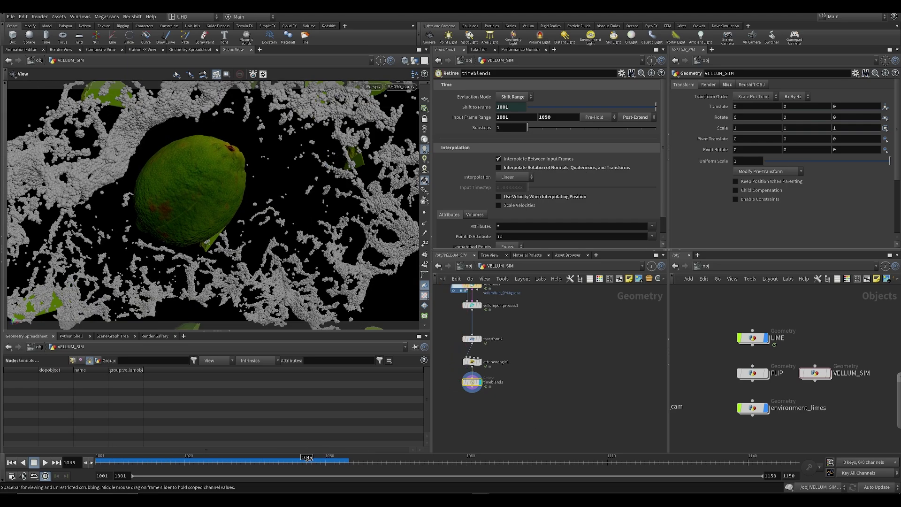
Add a Time Shift node below timeblend1 with its result displayed, and bypass timeblend1
key("Tab")
type("times")
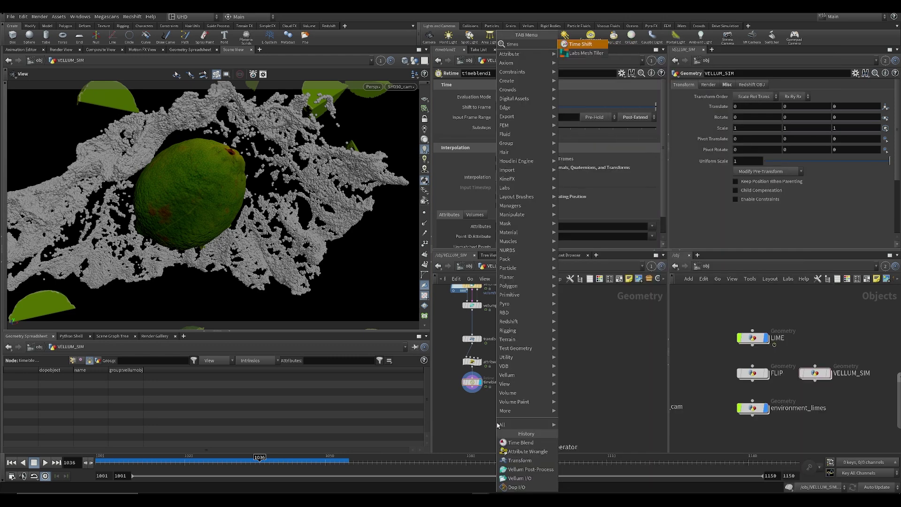
key("Return")
key("Return")
scroll(468, 379, "up", 5)
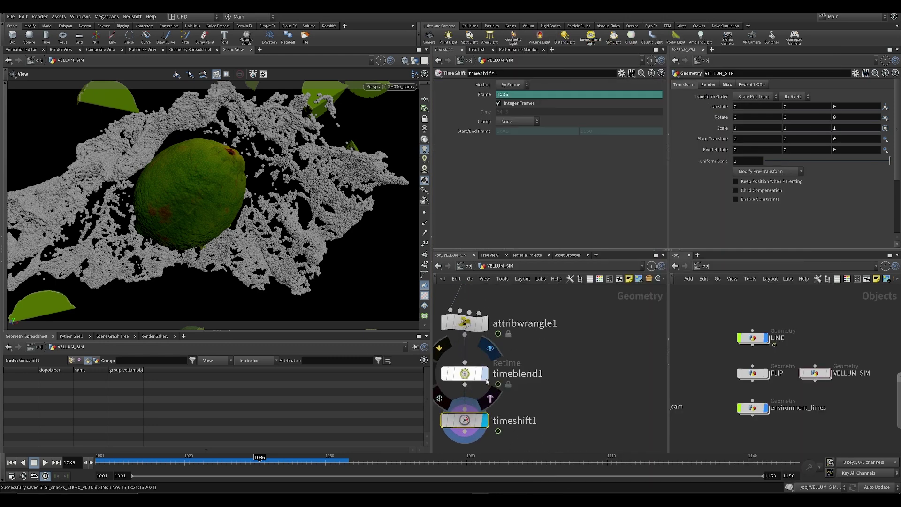
left_click(471, 380)
left_click(461, 351)
left_click(487, 409)
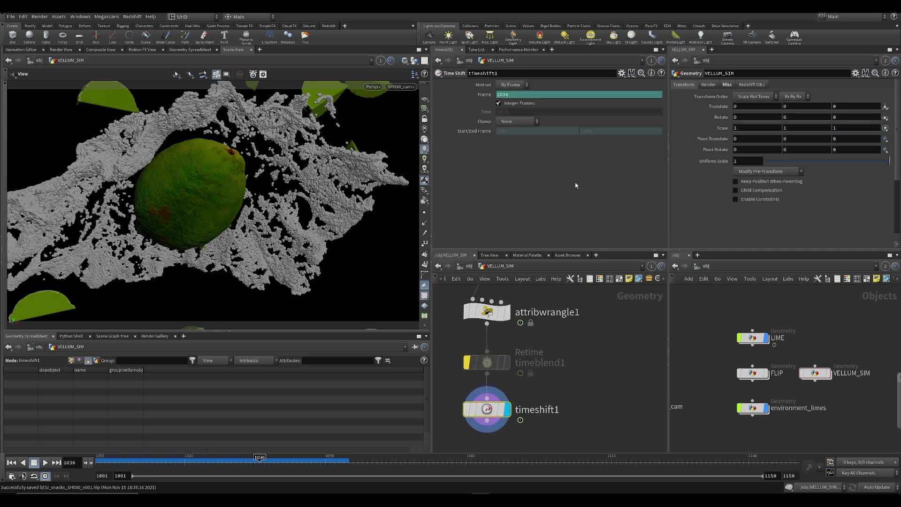
Remove the expression from timeshift1's Frame, turn off Integer Frames, and nudge Frame to 1036.17
right_click(484, 94)
left_click(511, 189)
middle_click_drag(514, 96, 518, 116)
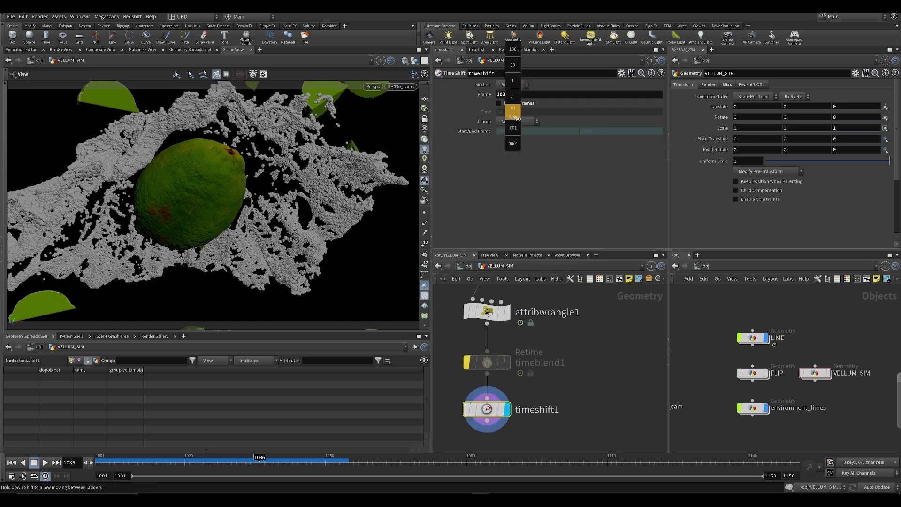
middle_click_drag(572, 123, 549, 123)
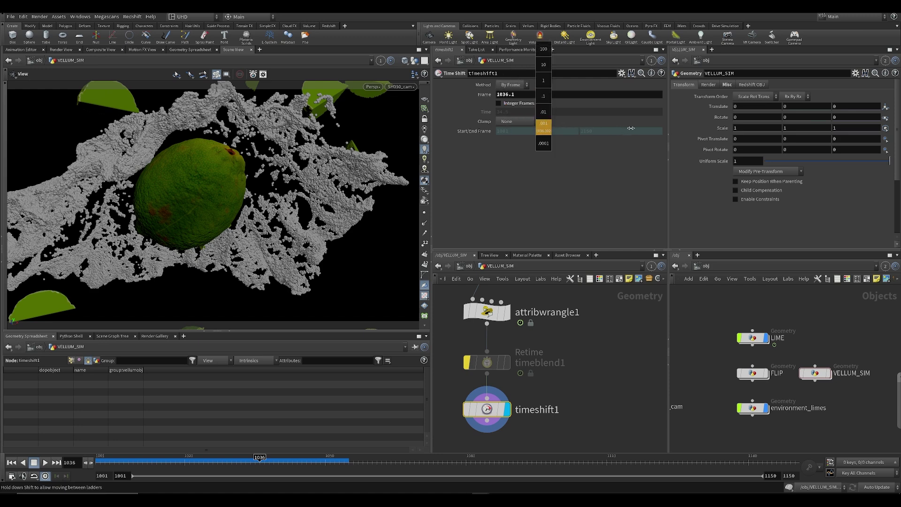
middle_click_drag(663, 133, 662, 133)
middle_click_drag(539, 95, 550, 94)
mouse_move(460, 338)
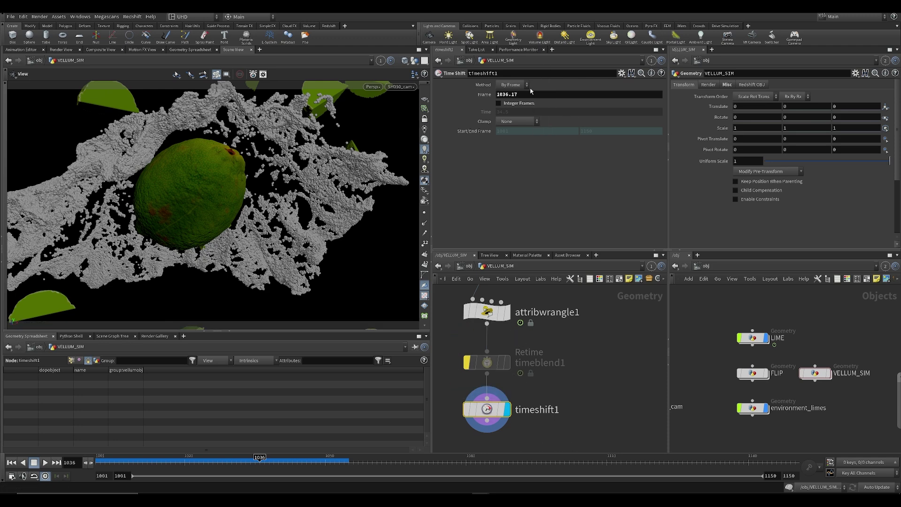
Re-enable timeblend1 and raise timeshift1's Frame to 1037.7 to test the in-between frames
left_click(466, 362)
left_click(488, 362)
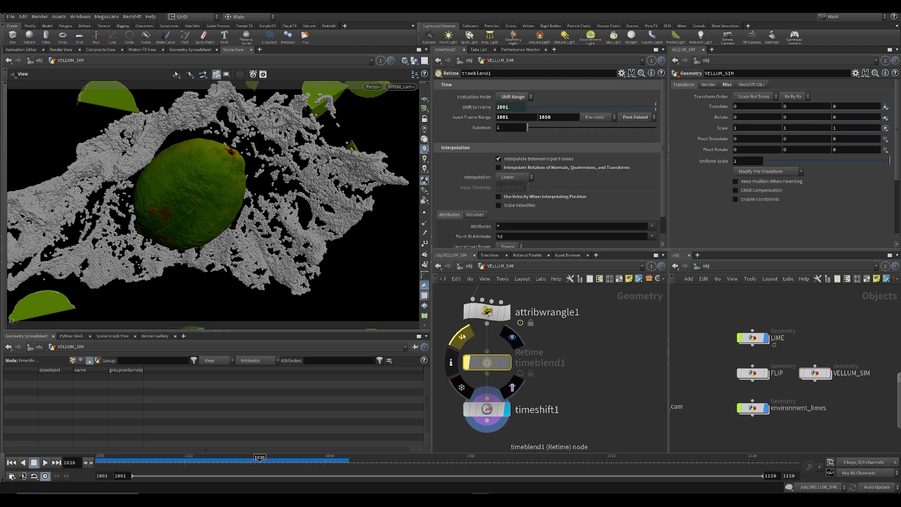
left_click(487, 408)
middle_click_drag(521, 94, 891, 125)
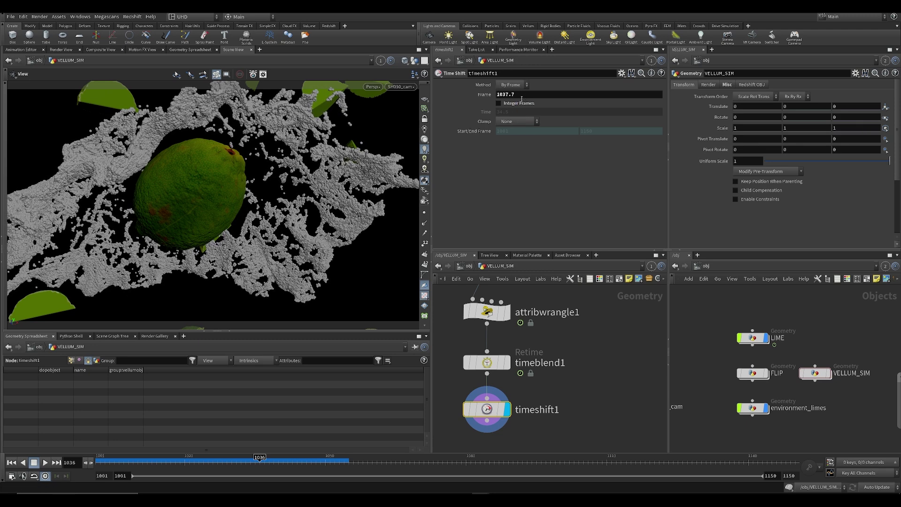
Set timeshift1's Frame to 1001 and save the scene
left_click_drag(529, 94, 365, 63)
type("1001")
key("Return")
key("ctrl+s")
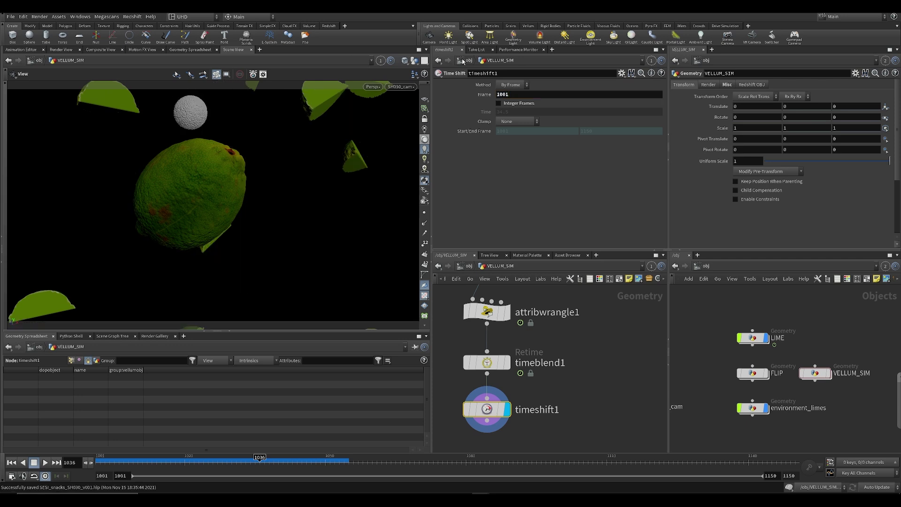
Sweep timeshift1's Frame gradually up to 1048.81 to preview the slowed splash, and save the scene
middle_click_drag(516, 95, 574, 88)
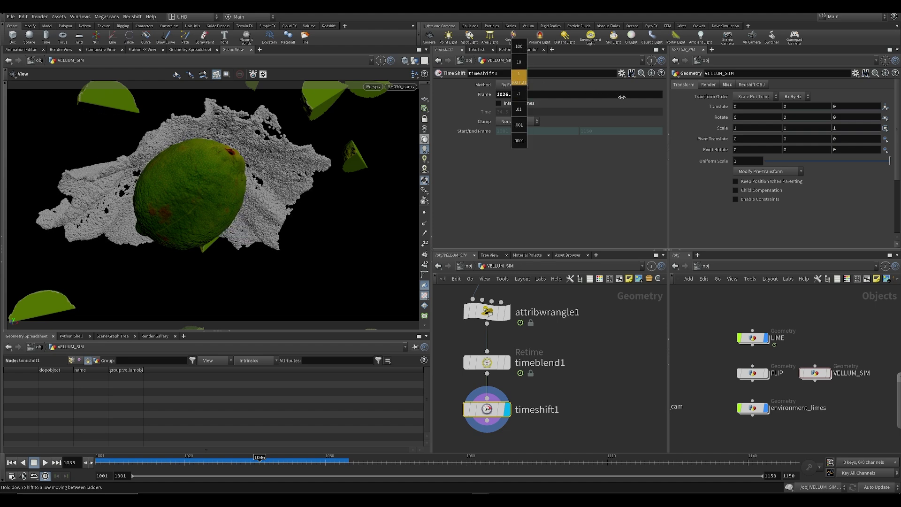
middle_click_drag(634, 98, 667, 98)
middle_click_drag(516, 95, 662, 105)
key("ctrl+s")
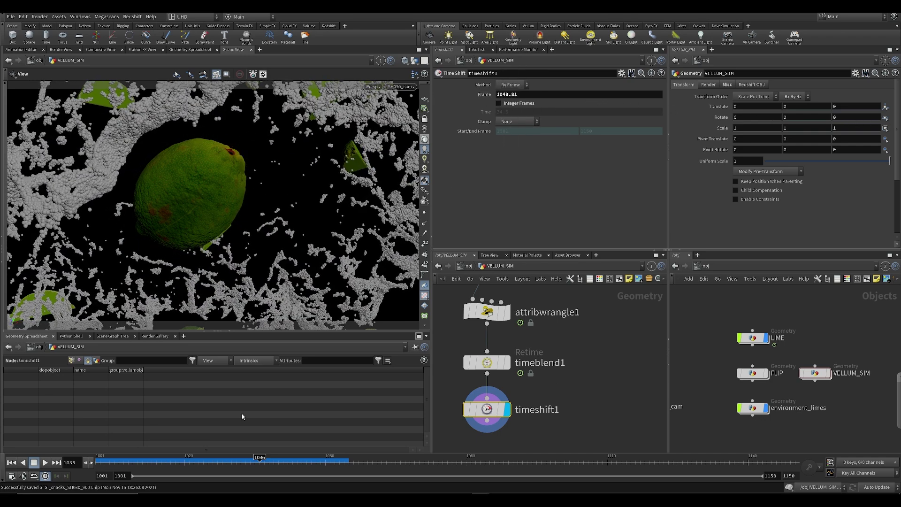
Go to frame 1001 and open the advanced Fluids settings of vellumsolver1
key("ctrl+Up")
scroll(534, 365, "down", 5)
middle_click_drag(533, 365, 580, 453)
left_click(545, 341)
left_click_drag(544, 344, 547, 350)
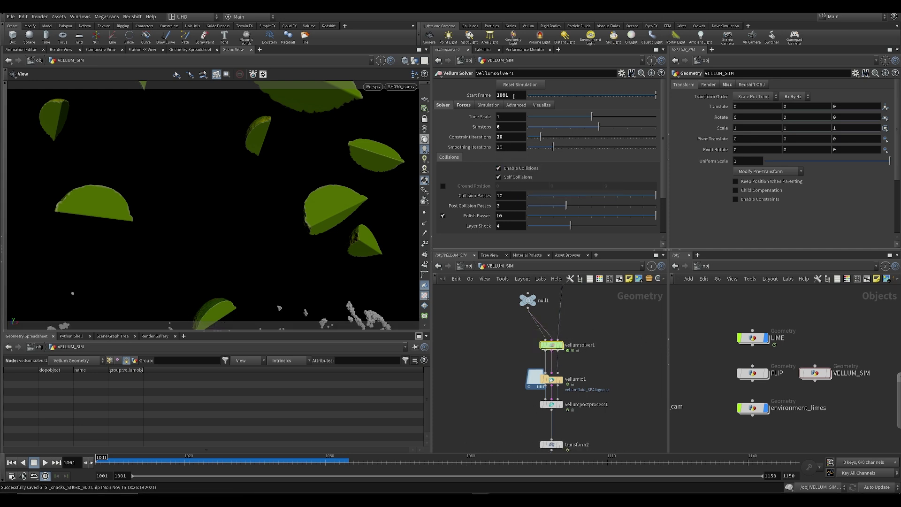
left_click(514, 106)
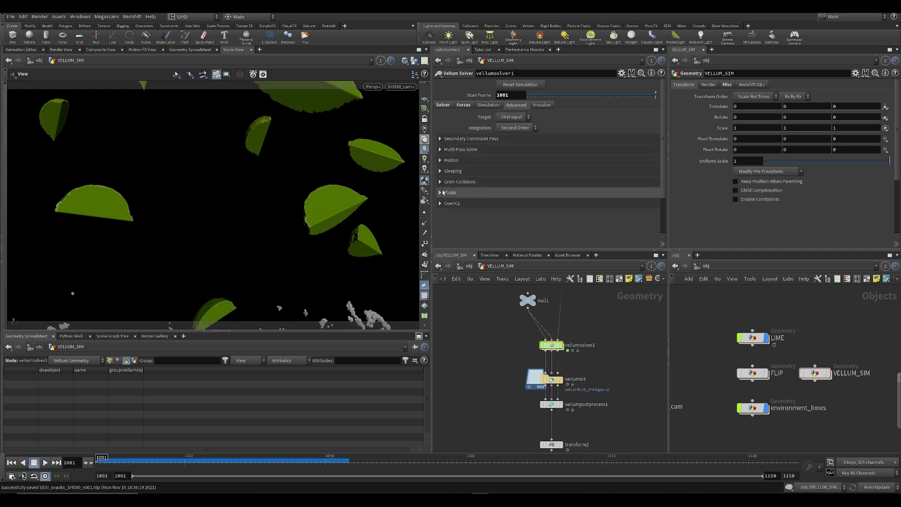
left_click(442, 193)
scroll(480, 214, "down", 2)
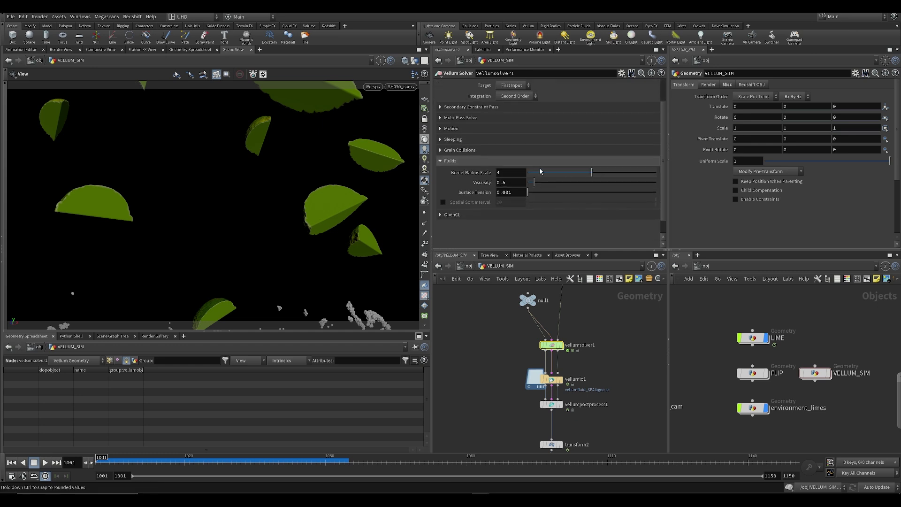
Enable Spatial Sort Interval at 20 in vellumsolver1's Fluids settings and save the scene
middle_click_drag(494, 365, 449, 329)
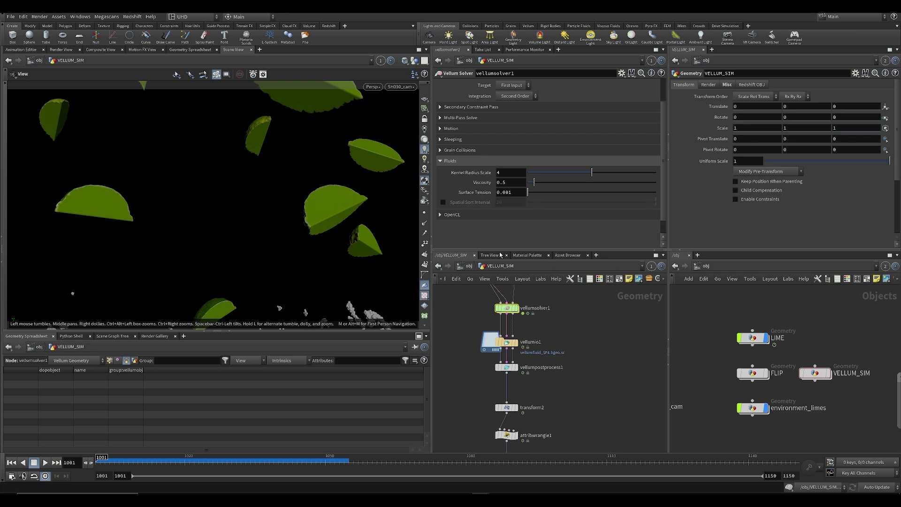
middle_click_drag(533, 329, 516, 311)
middle_click_drag(530, 371, 540, 410)
scroll(481, 379, "up", 3)
left_click_drag(462, 355, 527, 400)
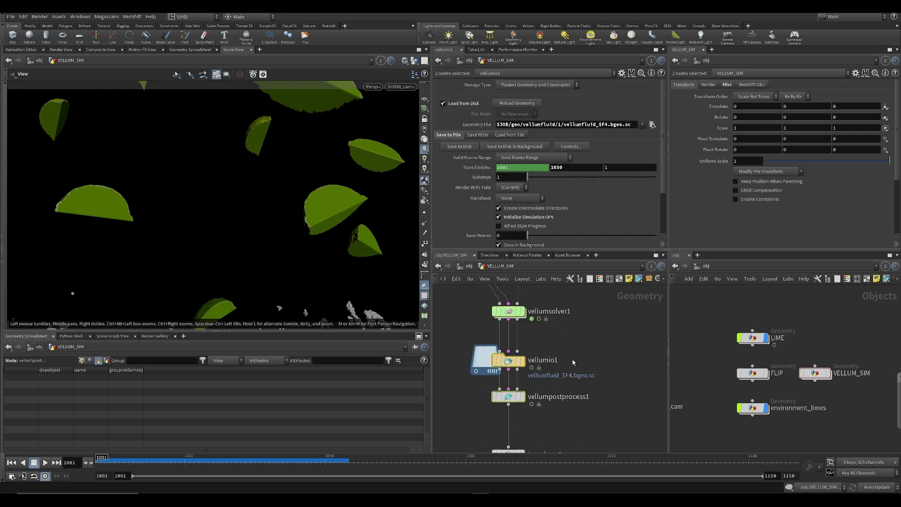
middle_click_drag(559, 354, 556, 341)
left_click(505, 299)
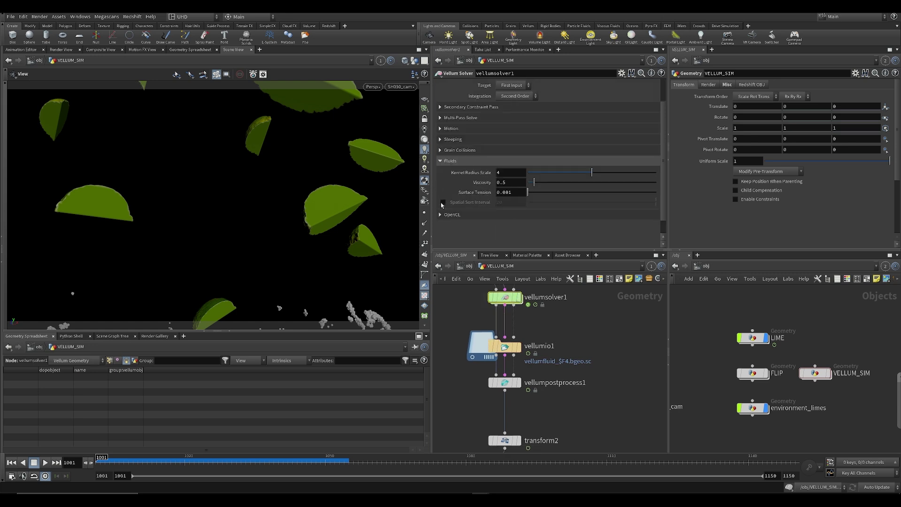
key("ctrl+s")
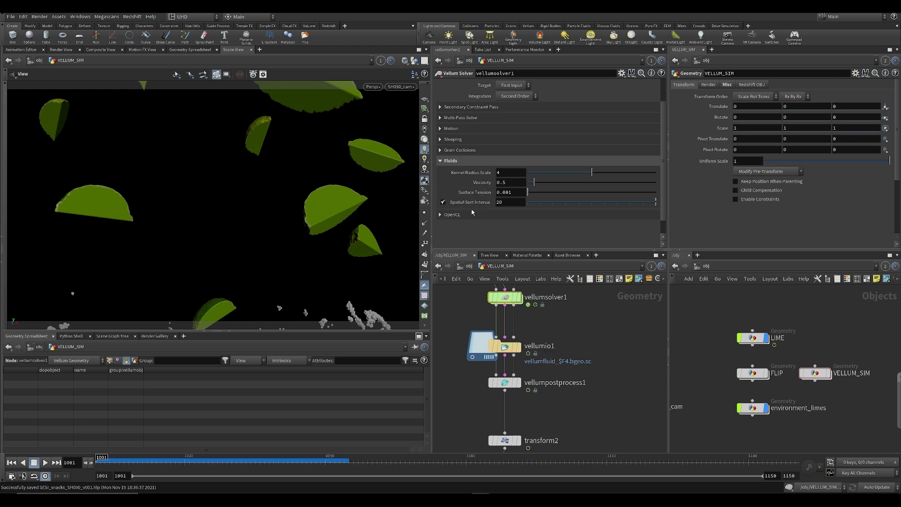
Set vellumio1's Geometry File to $JOB/geo/vellumfluid/2/vellumfluid_$F4.bgeo.sc and save the new simulation cache to disk
middle_click_drag(467, 318, 470, 313)
left_click_drag(470, 313, 526, 346)
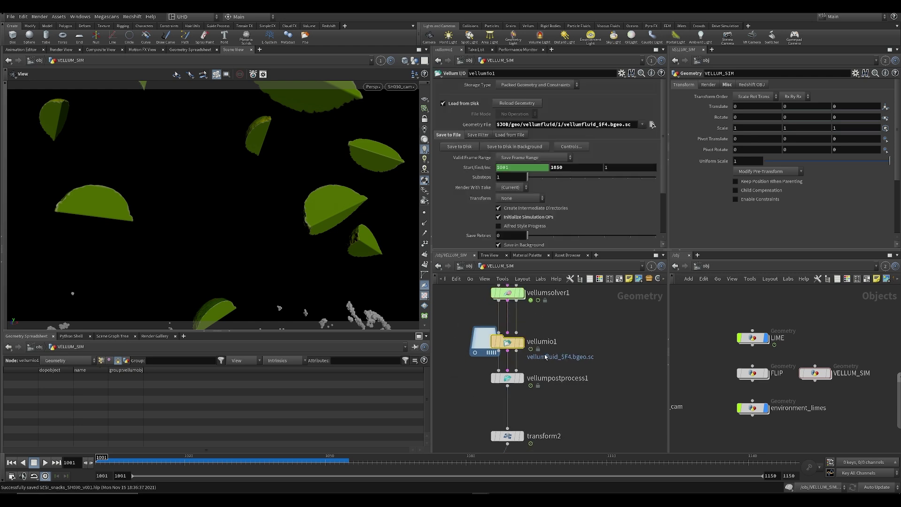
left_click(506, 293)
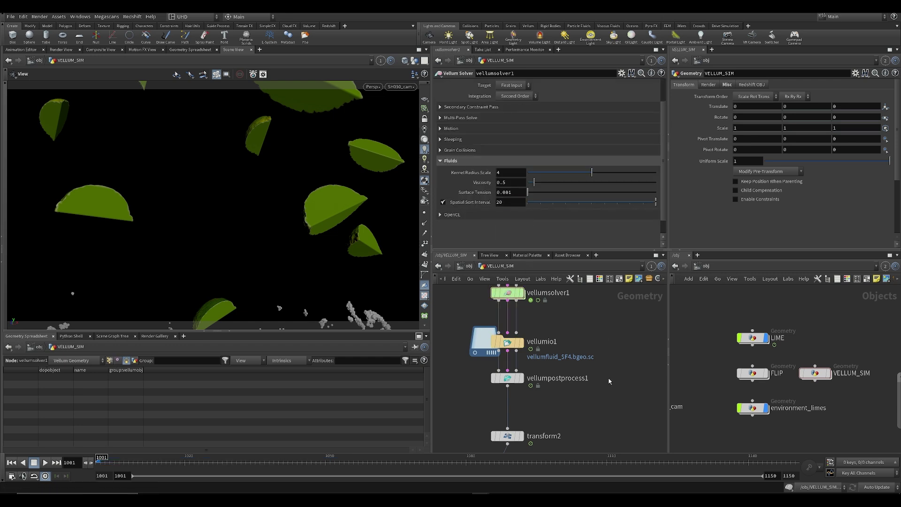
scroll(521, 302, "down", 3)
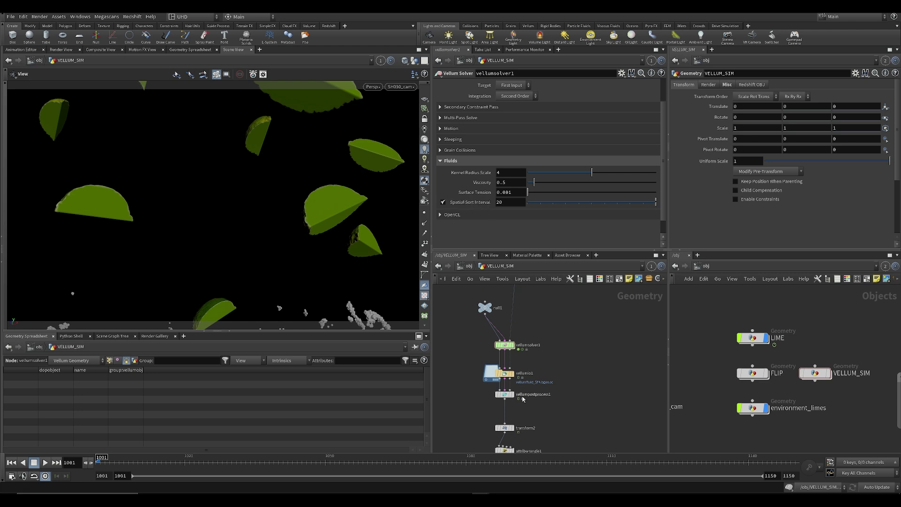
left_click_drag(507, 383, 507, 383)
double_click(557, 124)
key("Return")
key("ctrl+s")
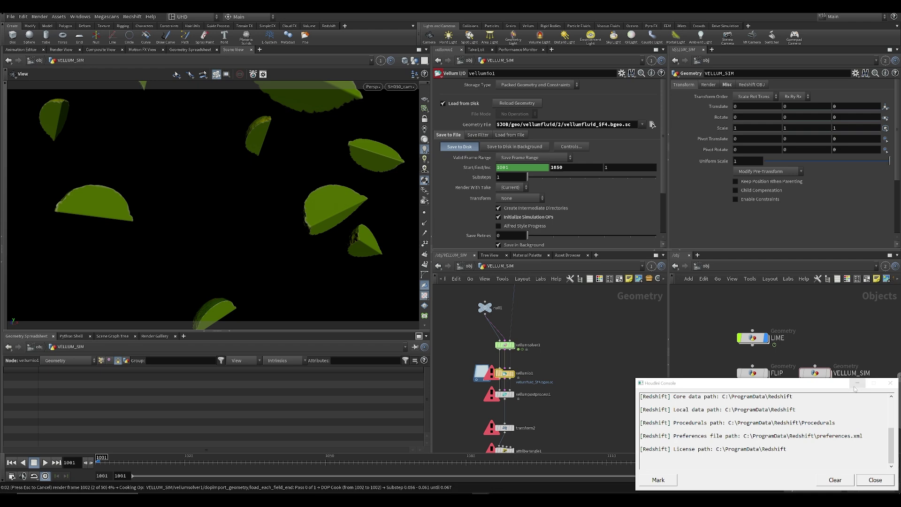
left_click(858, 384)
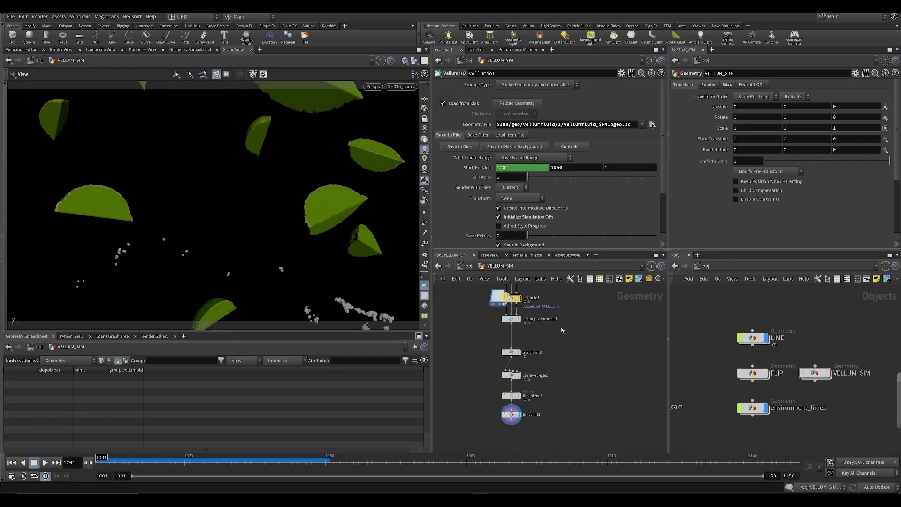
Display vellumpostprocess1 and review the new cache at frame 1030
middle_click_drag(565, 331, 564, 348)
left_click(519, 336)
left_click(511, 337)
key("Up")
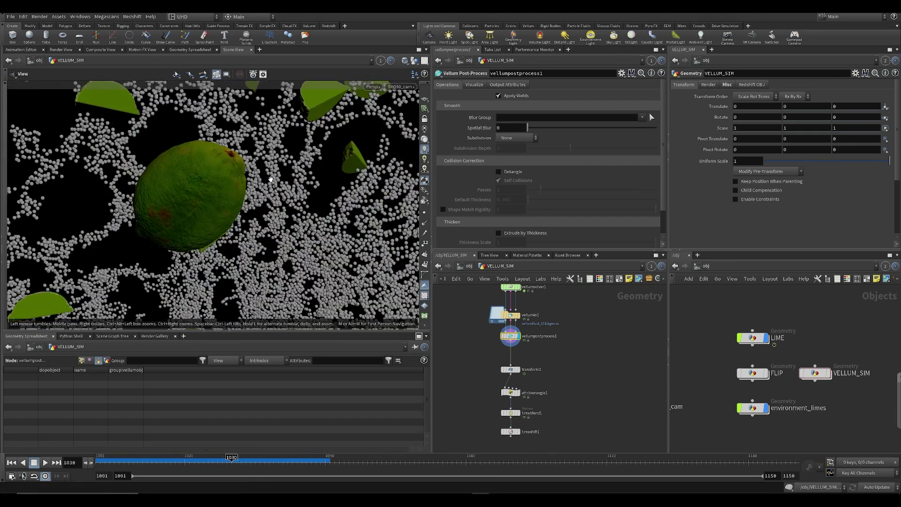
scroll(268, 178, "down", 5)
Display transform2 followed by attribwrangle1, scrubbing the splash to frame 1039 in the perspective view
left_click(518, 370)
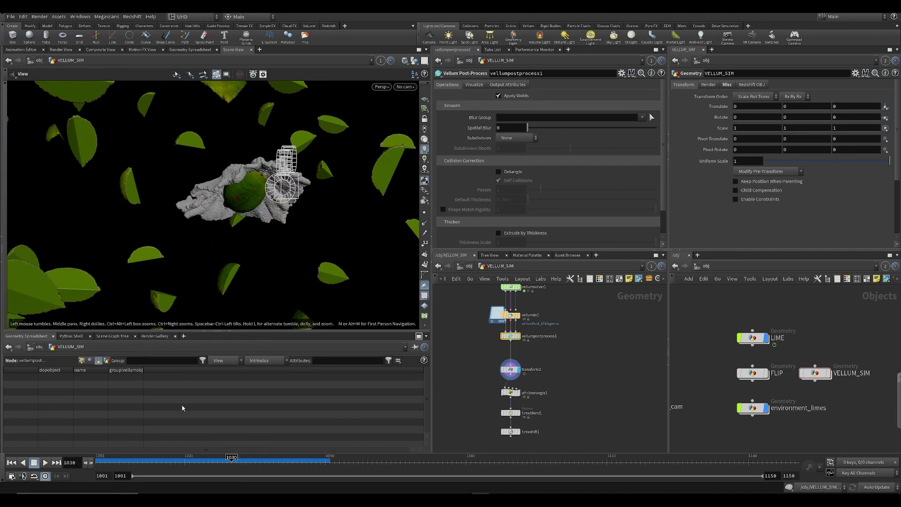
scroll(540, 385, "up", 2)
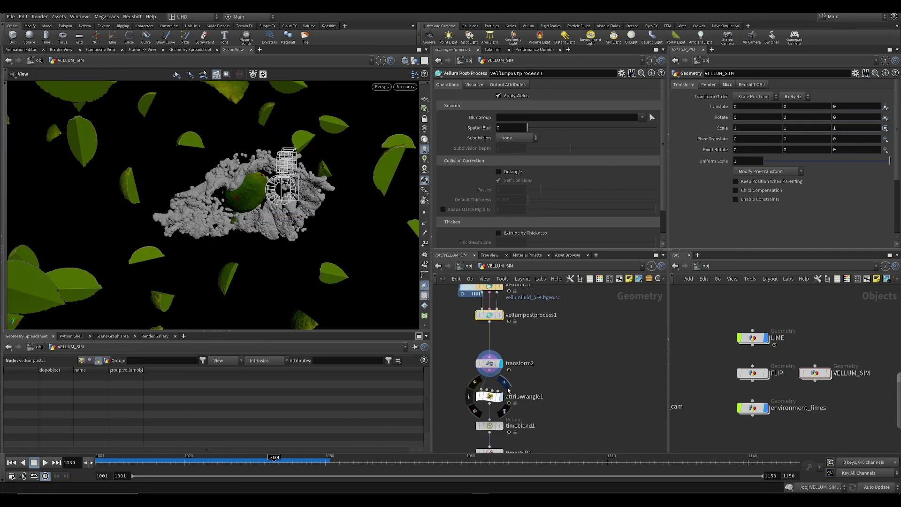
left_click(500, 397)
left_click(489, 396)
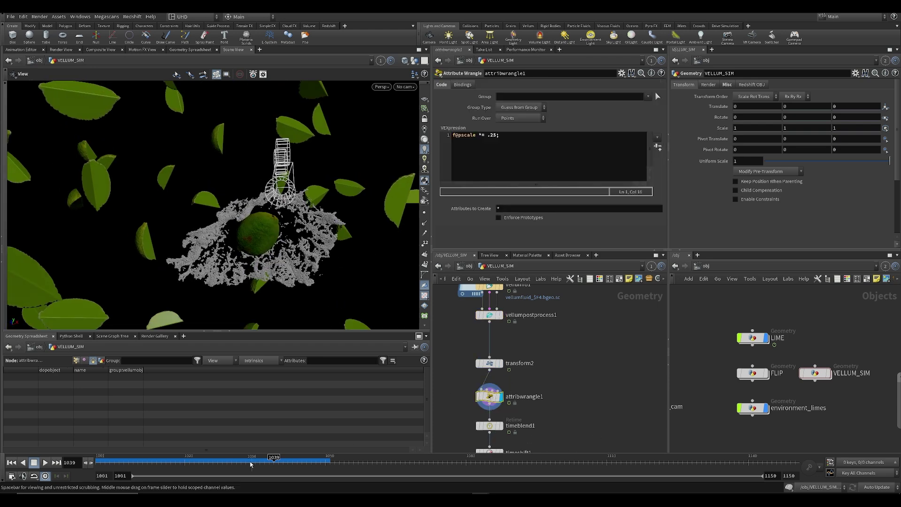
middle_click_drag(448, 324, 448, 333)
left_click_drag(241, 463, 275, 463)
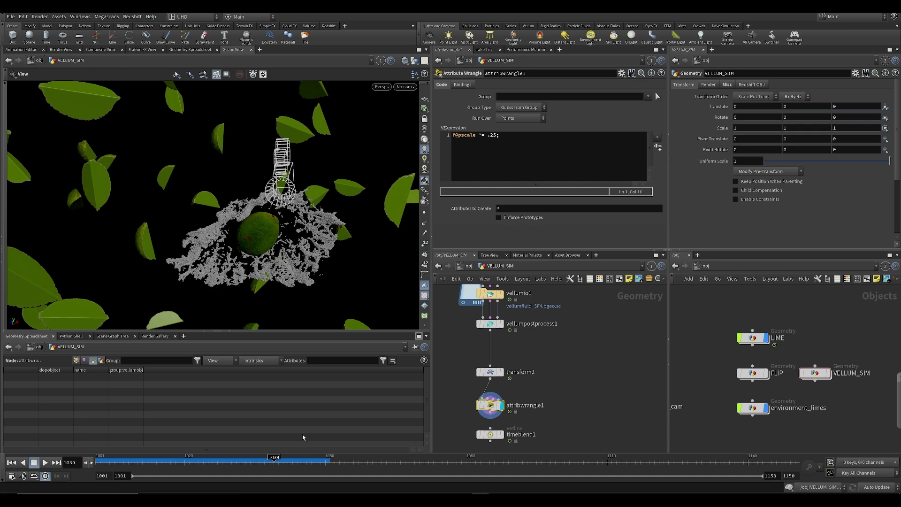
Try pointing vellumio1's Geometry File at $JOB/geo/vellumfluid/1/vellumfluid_$F4.bgeo.sc, and undo the path change
left_click(468, 303)
left_click(561, 125)
type("1")
key("Return")
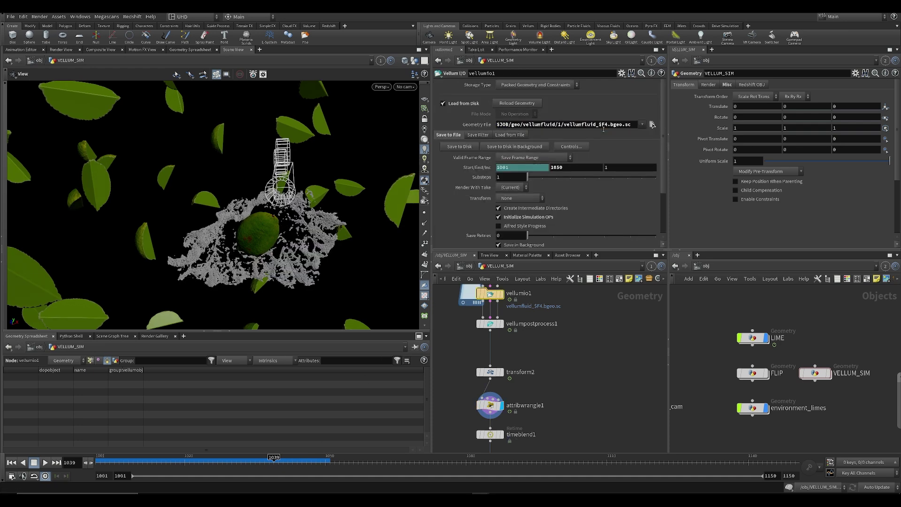
key("ctrl+z")
Save the scene and hide the other objects so only the Vellum splash is displayed in the viewport
scroll(587, 356, "down", 3)
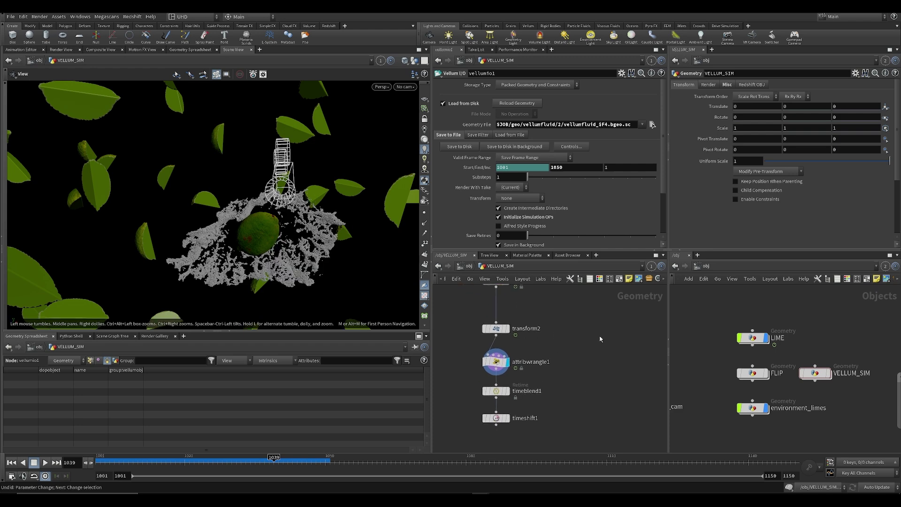
key("ctrl+s")
scroll(584, 322, "down", 2)
left_click_drag(319, 266, 292, 263)
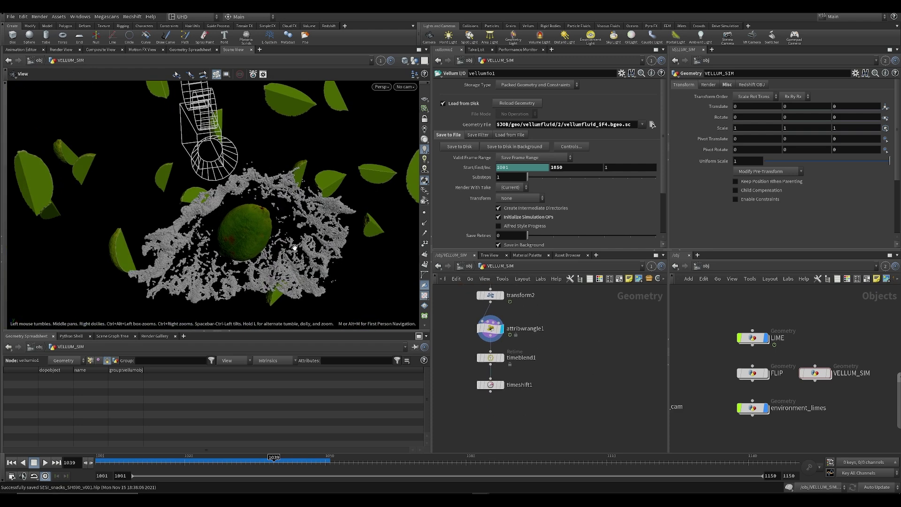
left_click(414, 61)
left_click(426, 88)
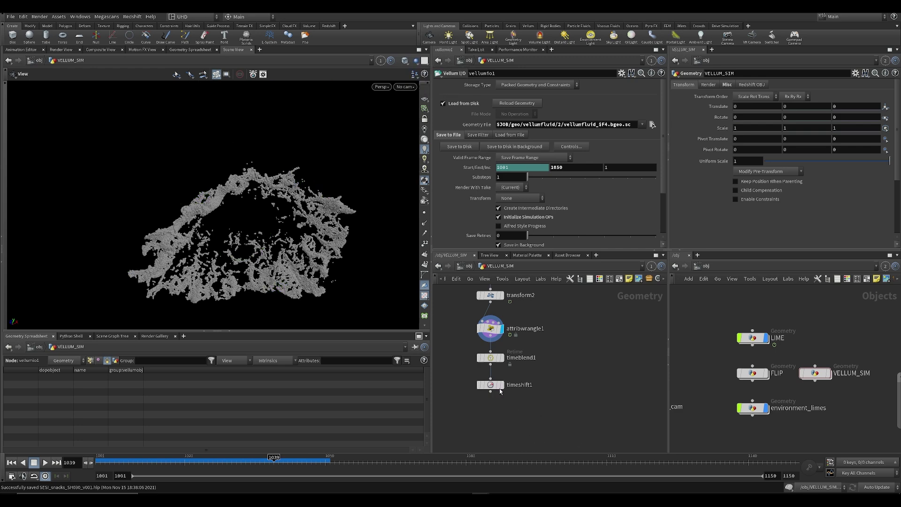
Display timeshift1 at the start of the timeline and replace its Frame expression with 1001
left_click(501, 385)
key("ctrl+Up")
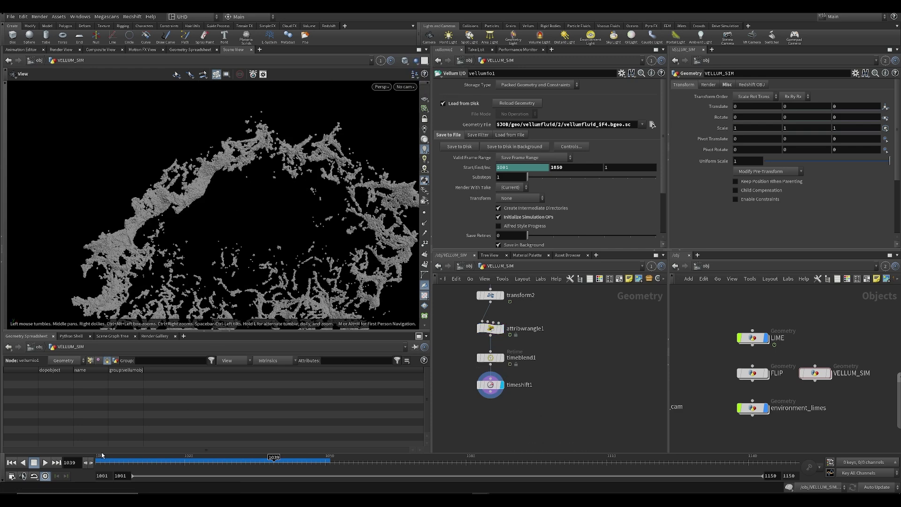
left_click_drag(549, 417, 473, 369)
middle_click(515, 97)
left_click_drag(521, 95, 469, 98)
type("1001")
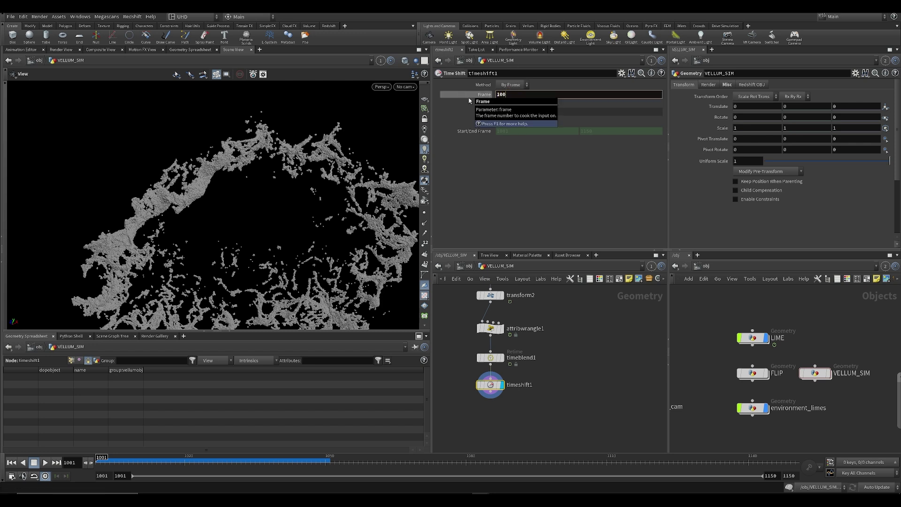
key("Return")
Scrub timeshift1's Frame through fractional values around 1020.73 to check the retimed particles, and save the scene
middle_click(517, 107)
middle_click_drag(545, 111, 596, 110)
mouse_move(521, 108)
middle_mouse_down()
mouse_move(577, 108)
mouse_move(526, 99)
mouse_move(527, 108)
mouse_move(568, 107)
mouse_move(531, 96)
mouse_move(556, 112)
mouse_move(619, 117)
mouse_move(510, 94)
middle_mouse_up()
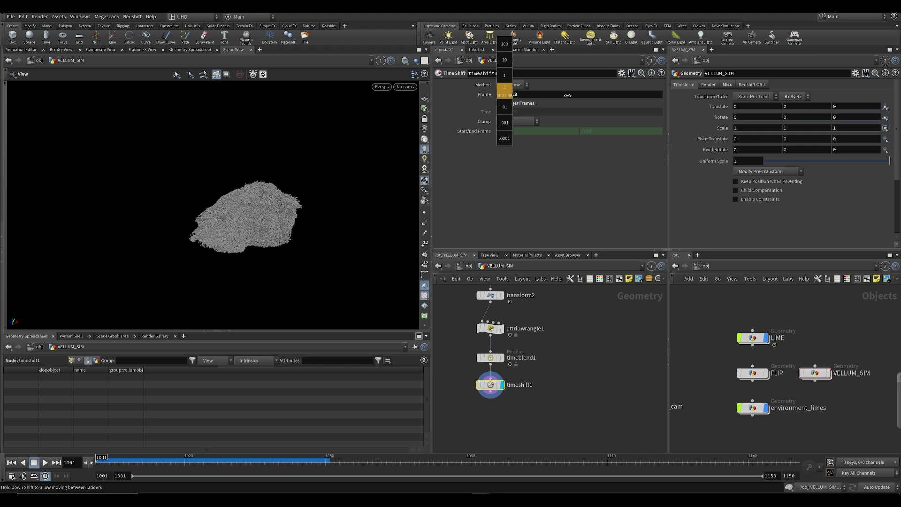
middle_click_drag(610, 96, 505, 104)
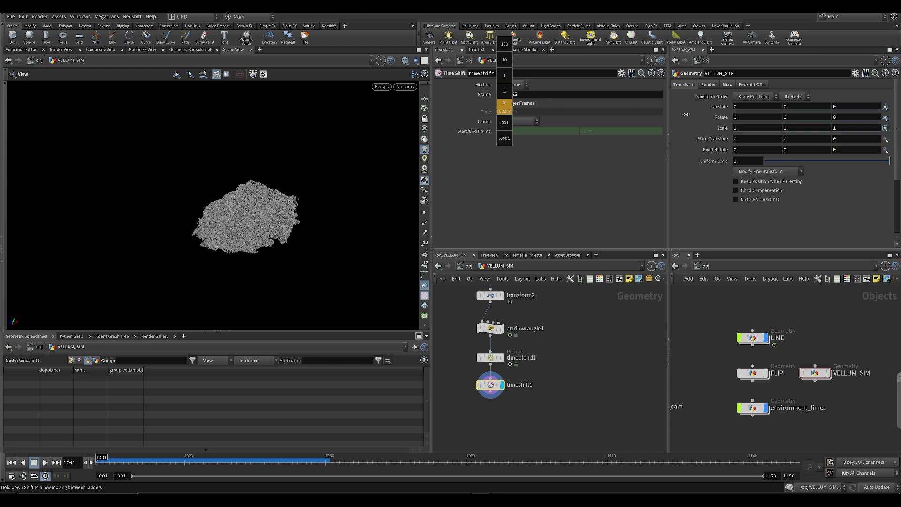
middle_click_drag(505, 104, 439, 93)
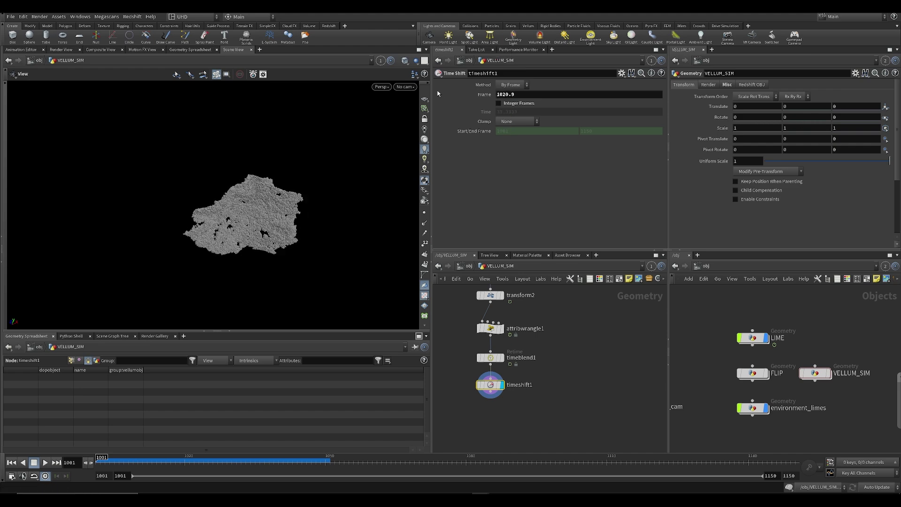
middle_click_drag(502, 93, 523, 110)
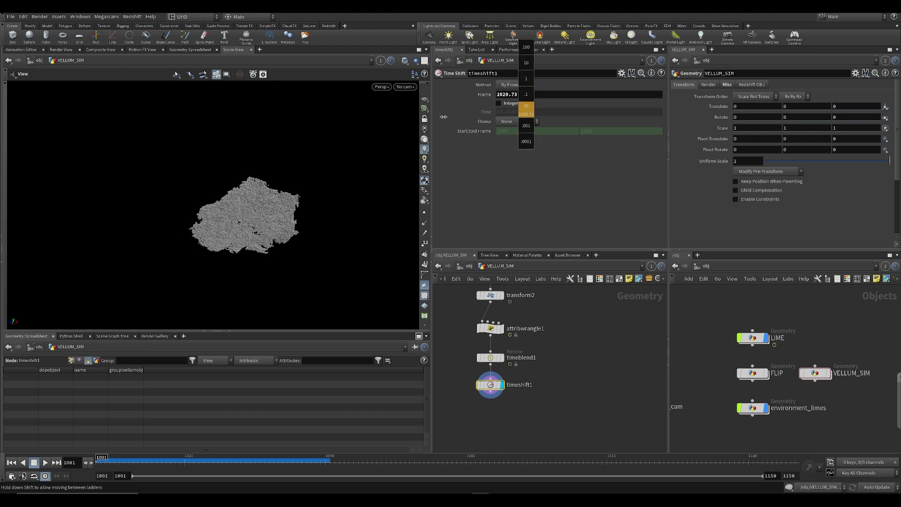
middle_click_drag(470, 127, 524, 126)
right_click_drag(218, 193, 257, 237)
key("ctrl+s")
Examine the splash from several angles alongside the Spatial Sort Interval in vellumsolver1's Fluids settings
left_click_drag(212, 216, 303, 286)
middle_click_drag(303, 286, 276, 271)
middle_click_drag(554, 288, 575, 435)
left_click(514, 332)
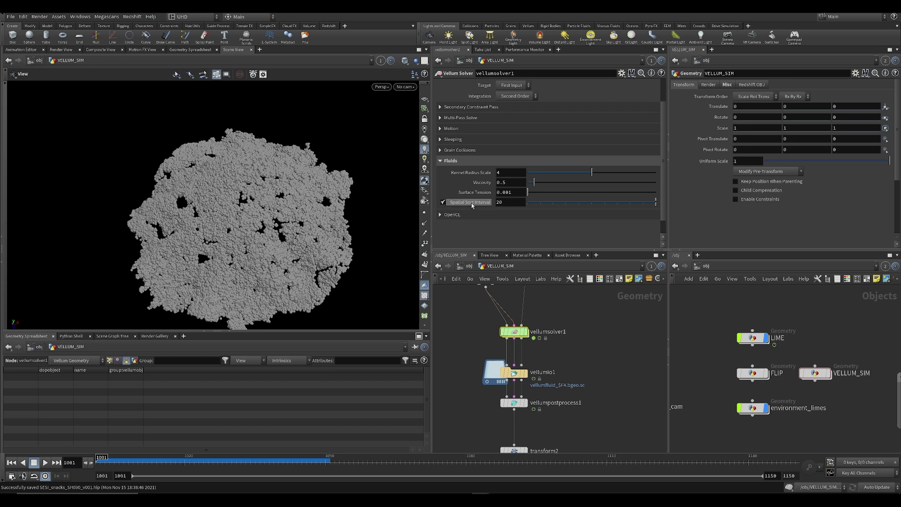
middle_click_drag(482, 430, 475, 286)
left_click_drag(356, 207, 377, 237)
scroll(438, 213, "down", 1)
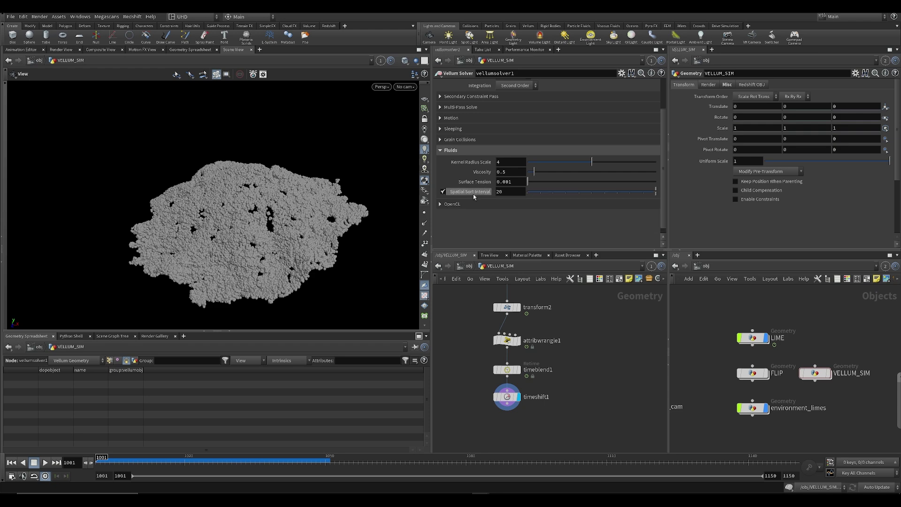
mouse_move(310, 211)
left_mouse_down()
mouse_move(300, 180)
mouse_move(308, 200)
left_mouse_up()
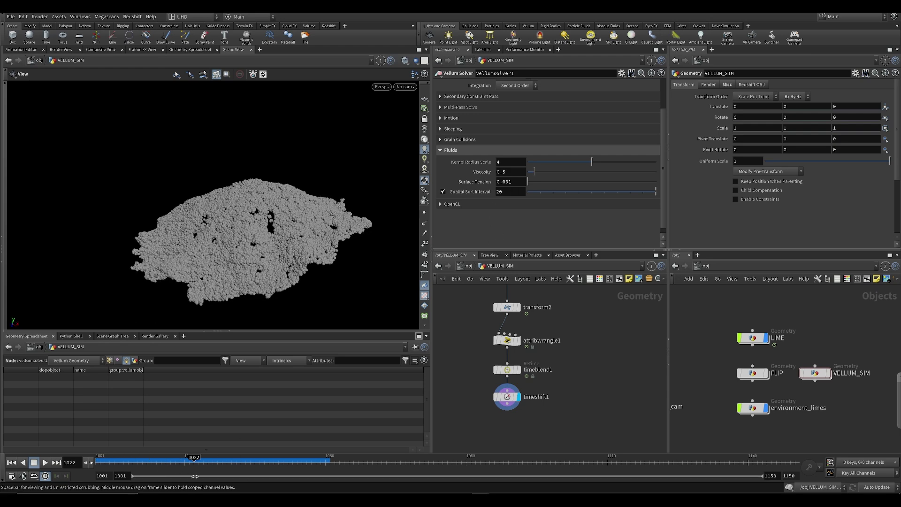
Set timeshift1's Frame to 1015.32 and inspect the particle pattern on the splash up close
left_click(504, 397)
left_click_drag(294, 240, 296, 281)
mouse_move(296, 281)
right_mouse_down()
mouse_move(301, 260)
mouse_move(307, 278)
right_mouse_up()
middle_click_drag(523, 94, 330, 117)
left_click_drag(334, 140, 365, 112)
right_click_drag(365, 112, 322, 215)
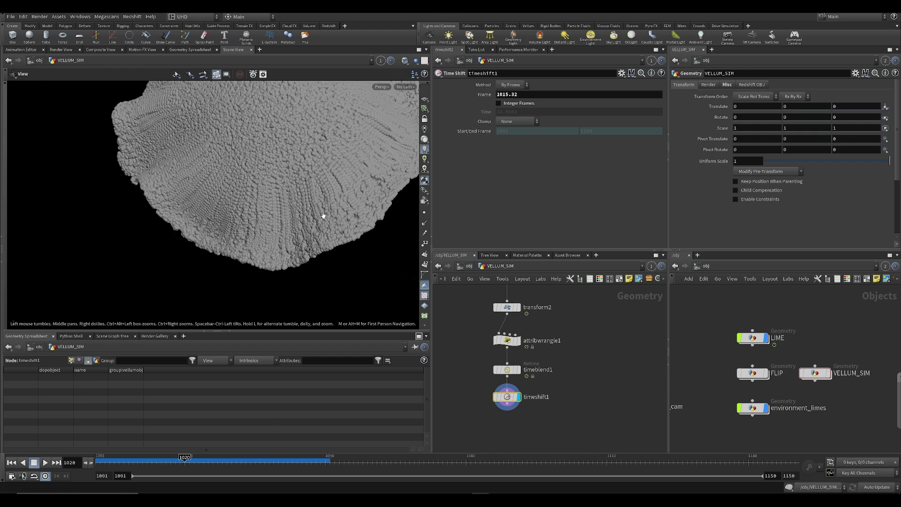
Scrub timeshift1's Frame to 1004.62 and on to 1007.72, examining the early splash shape from below
middle_click_drag(515, 94, 141, 118)
left_click_drag(211, 144, 285, 94)
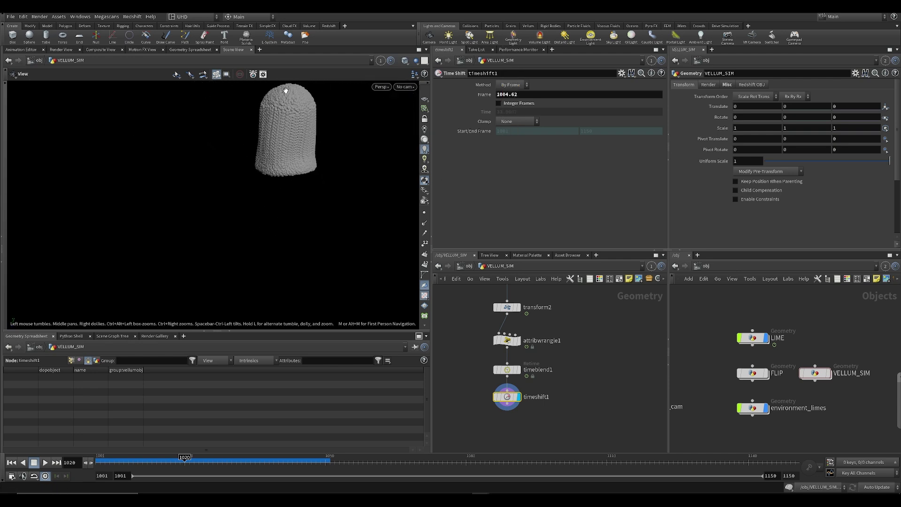
left_click_drag(301, 156, 290, 181)
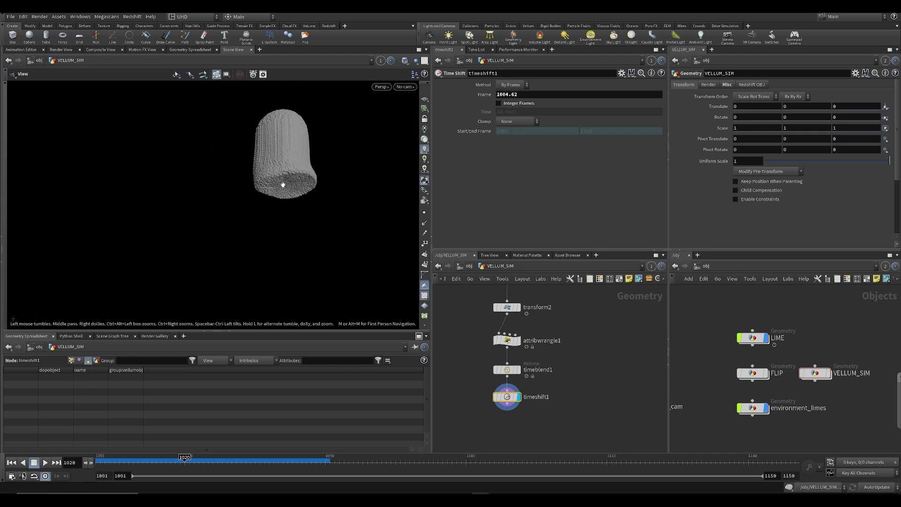
middle_click_drag(507, 95, 662, 111)
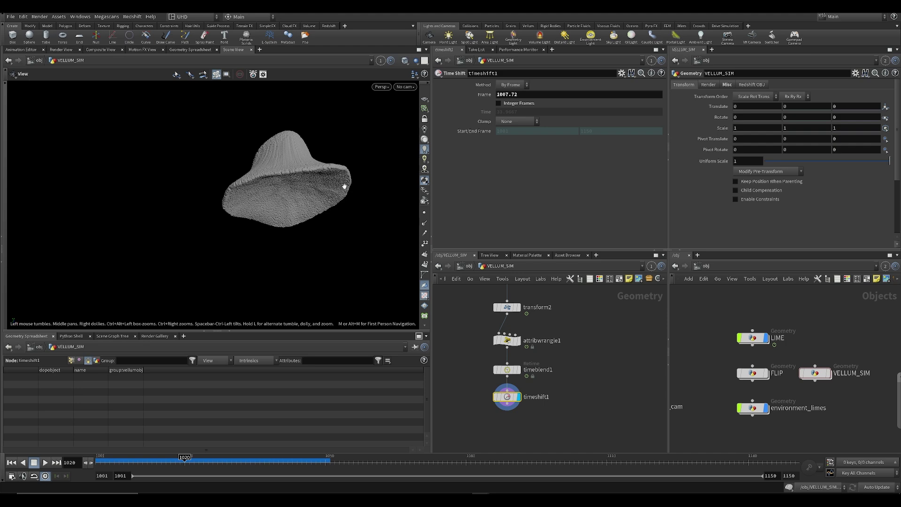
Advance timeshift1's Frame to 1021.12 and on to 1022.22, inspecting the sheet for holes from several angles
middle_click_drag(525, 94, 638, 101)
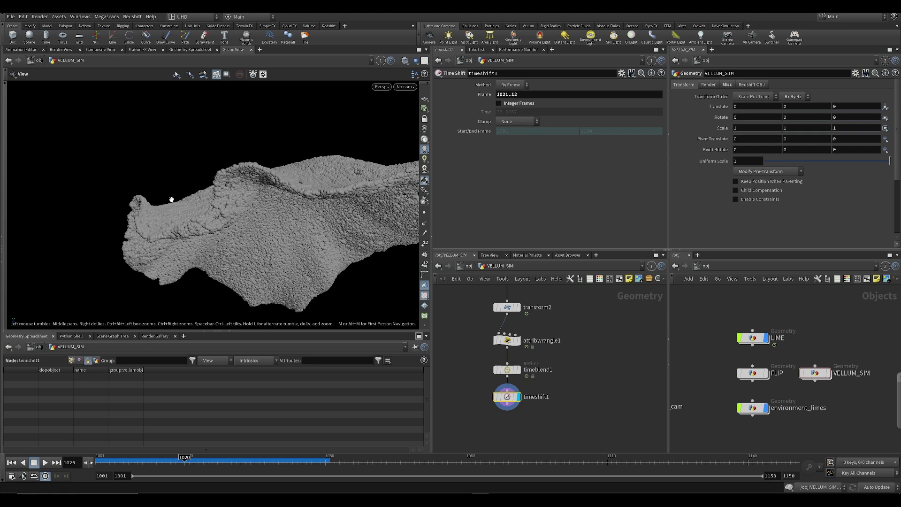
right_click_drag(238, 201, 204, 183)
middle_click_drag(204, 183, 255, 266)
left_click_drag(255, 266, 377, 236)
mouse_move(282, 197)
left_mouse_down()
mouse_move(256, 159)
mouse_move(250, 191)
mouse_move(293, 197)
mouse_move(277, 203)
left_mouse_up()
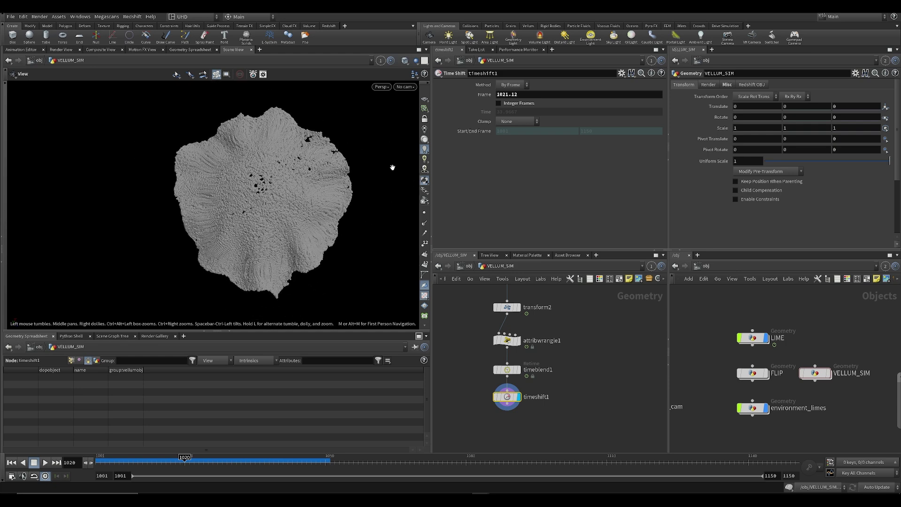
middle_click_drag(515, 100, 521, 92)
Review the cache settings on vellumio1 and the Fluids settings on vellumsolver1, and reselect timeshift1
middle_click_drag(451, 242, 462, 337)
left_click(509, 323)
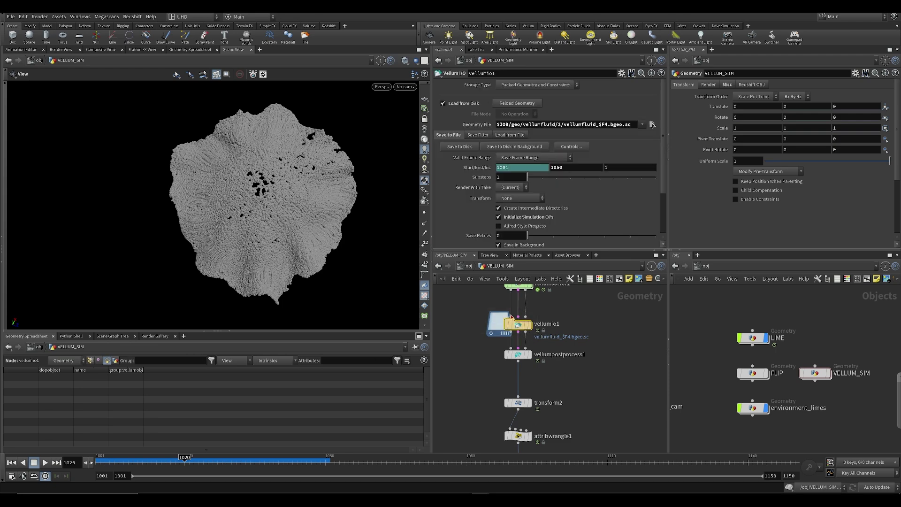
middle_click_drag(469, 301, 480, 346)
scroll(498, 334, "down", 2)
left_click(517, 330)
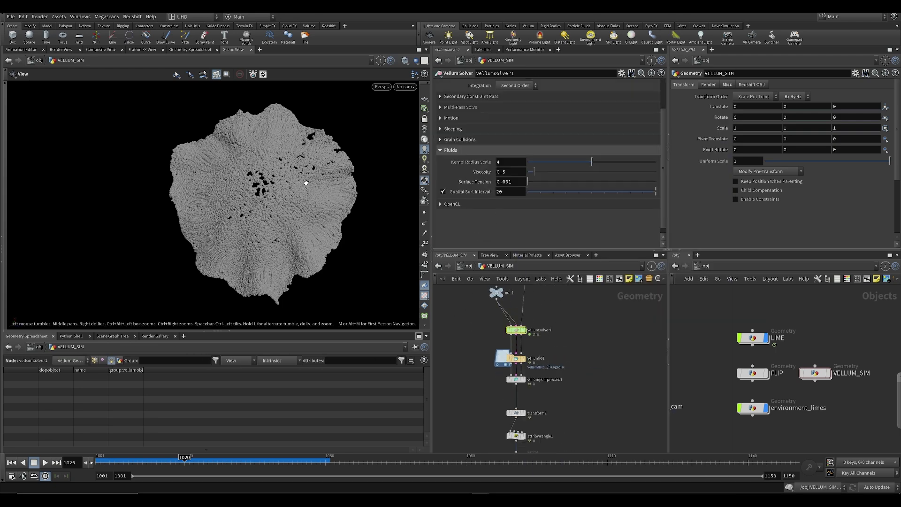
middle_click_drag(607, 376, 605, 284)
left_click(514, 385)
Display attribwrangle1 and check the particles before retiming at frame 1001
middle_click_drag(482, 372, 482, 418)
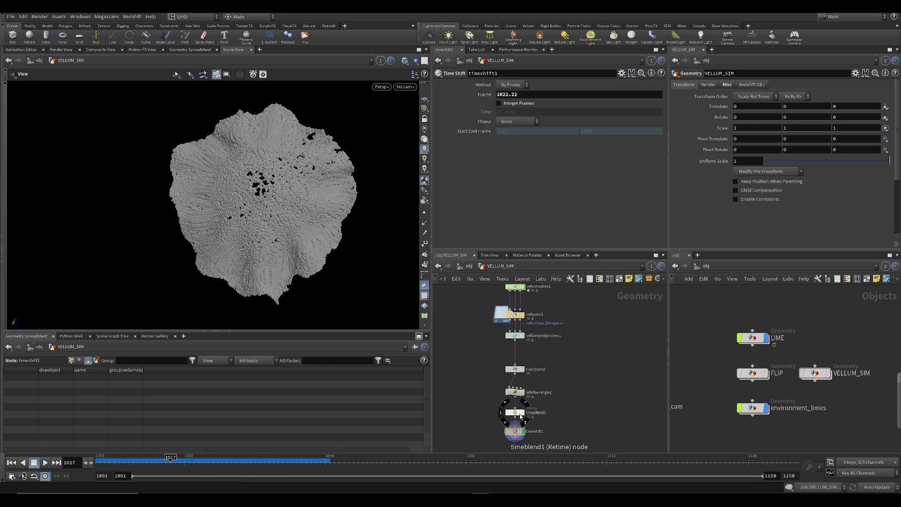
left_click(522, 391)
key("Up")
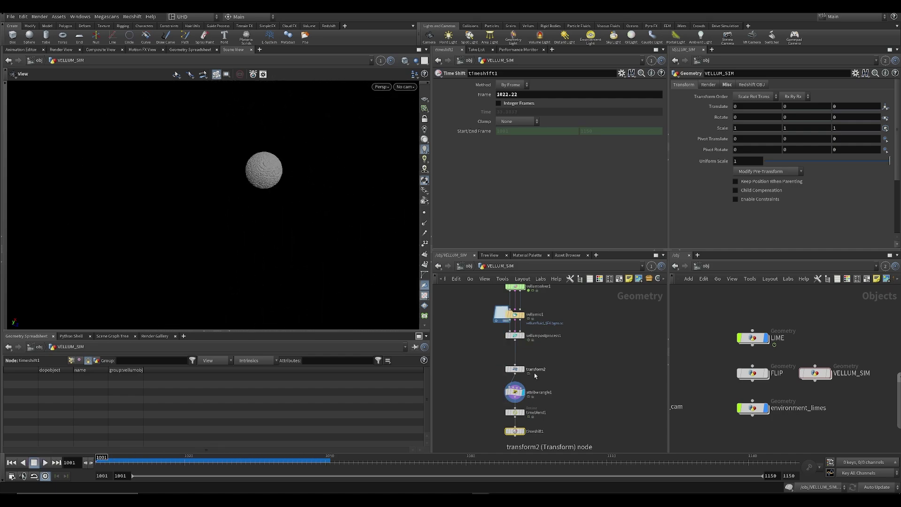
key("Up")
key("ctrl+Up")
Display timeshift1 again, set its Frame to 1019.55 and save the scene
left_click(517, 435)
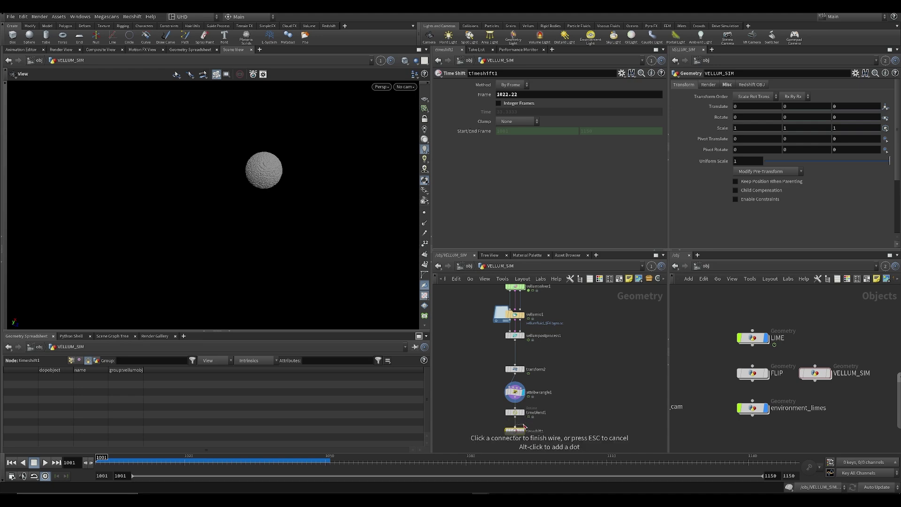
key("Escape")
left_click(526, 424)
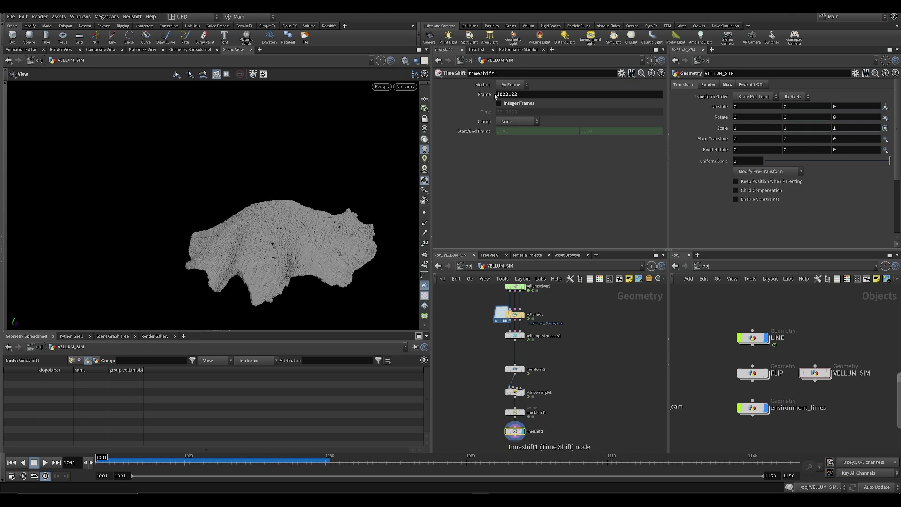
middle_click_drag(517, 95, 425, 117)
key("ctrl+s")
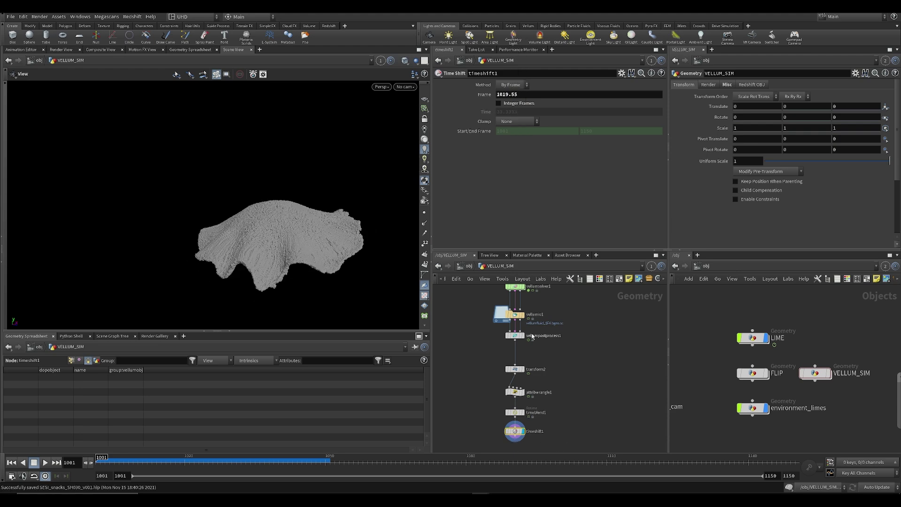
Review vellumio1 and vellumsolver1's spatial sort settings, and examine the held splash sheet from above
left_click(515, 314)
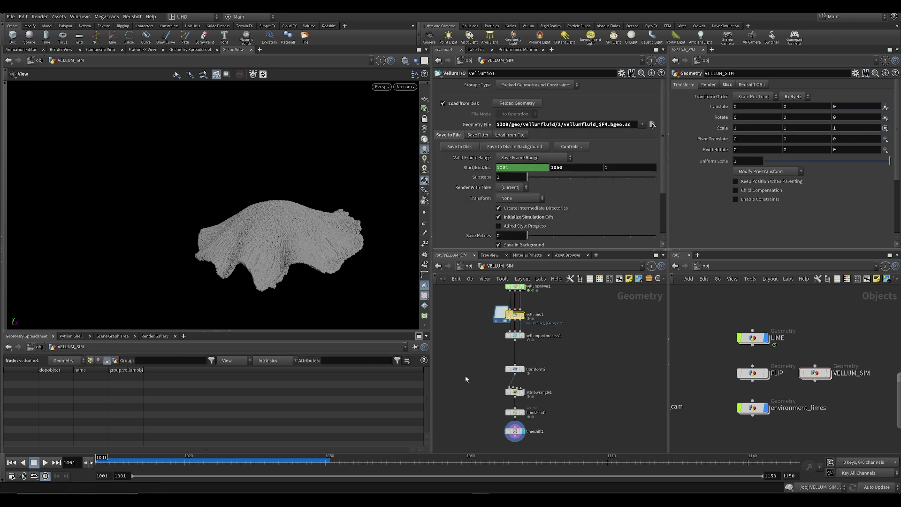
scroll(495, 291, "up", 4)
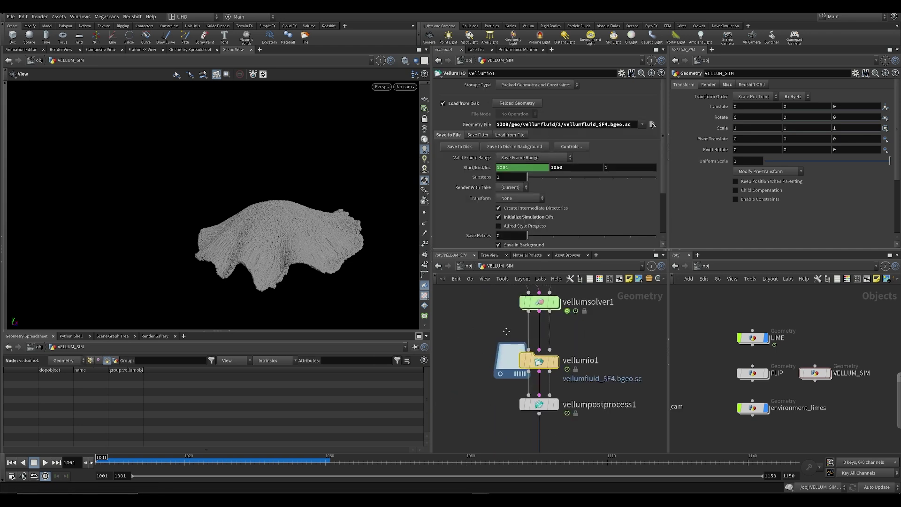
middle_click_drag(502, 316, 495, 374)
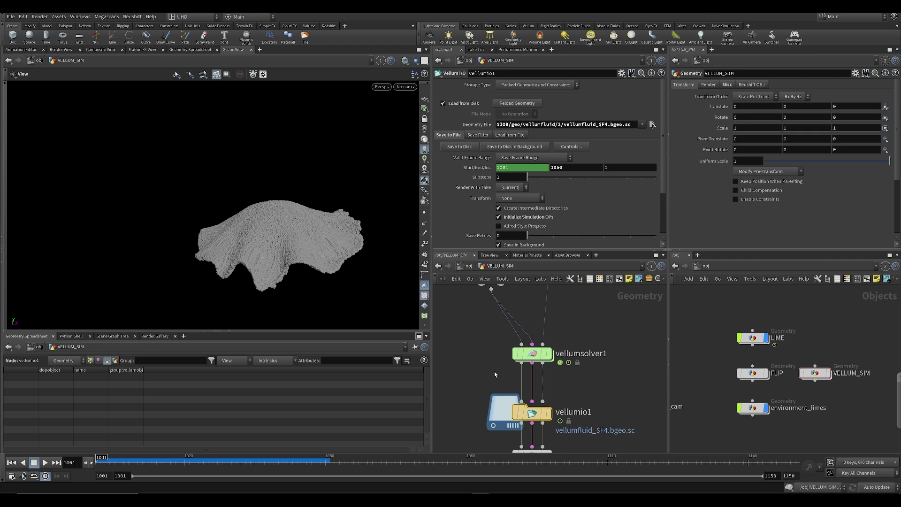
left_click(528, 354)
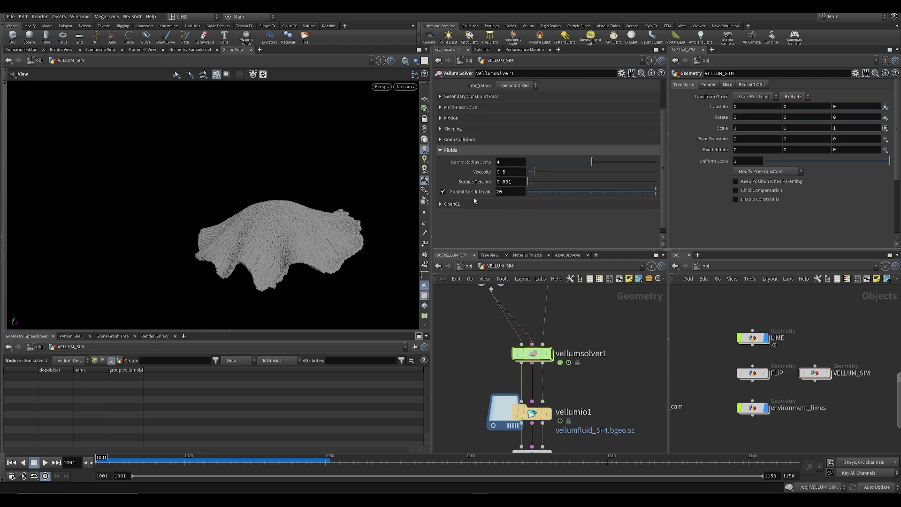
left_click_drag(263, 254, 231, 199)
left_click_drag(279, 286, 267, 199)
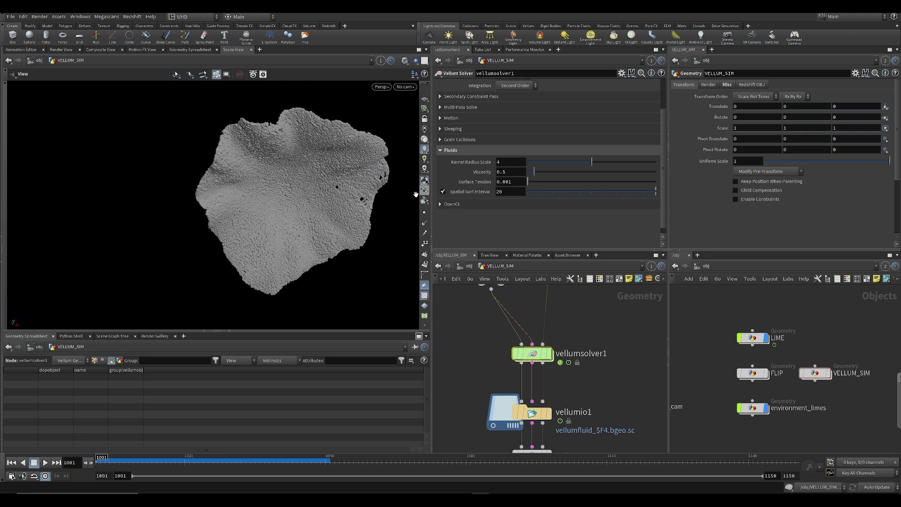
Save the scene and set vellumio1's Geometry File to $JOB/geo/vellumfluid/1/vellumfluid_$F4.bgeo.sc
middle_click_drag(479, 362, 448, 318)
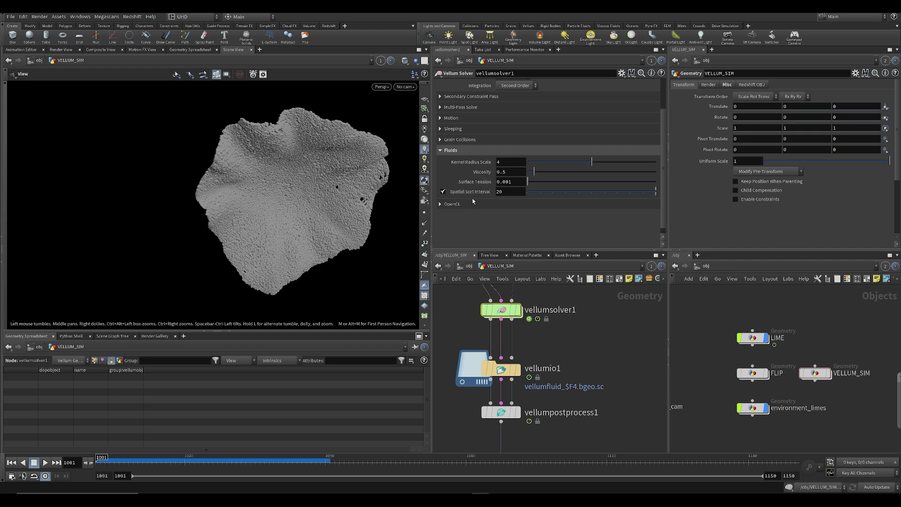
left_click(501, 369)
key("ctrl+s")
left_click_drag(332, 224, 263, 225)
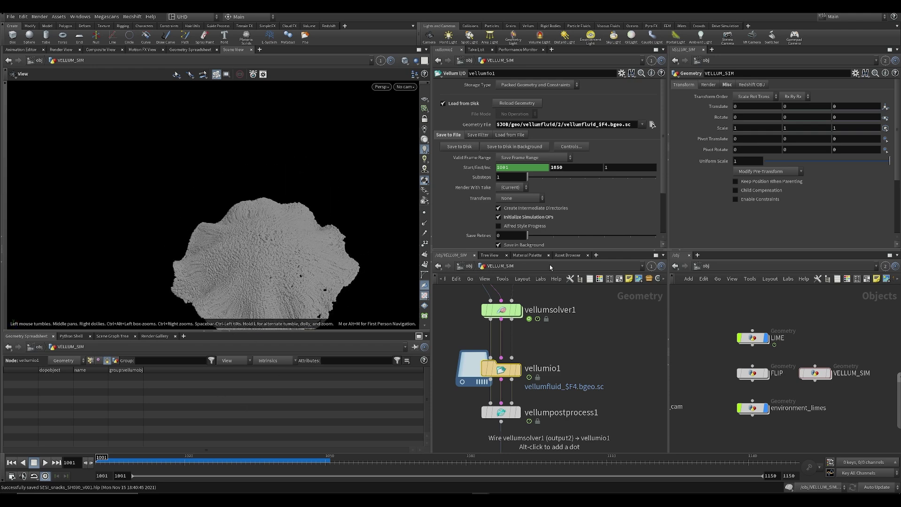
left_click(563, 125)
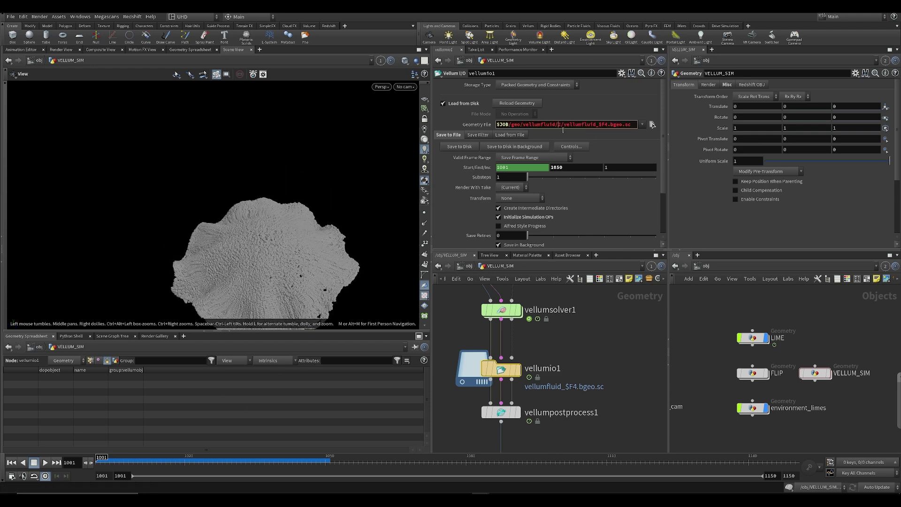
key("Delete")
type("1")
key("Return")
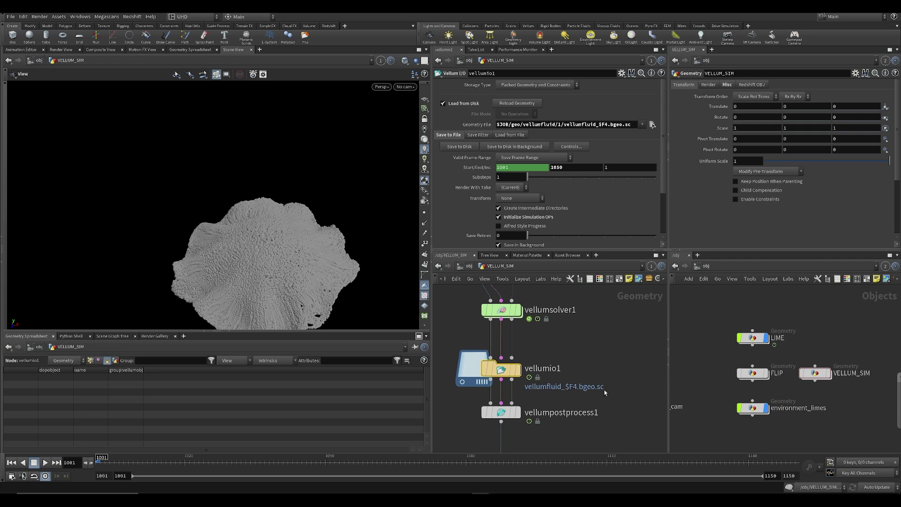
Review vellumsolver1's Fields settings and timeshift1's parameters, and examine the splash sheet from several angles
scroll(488, 375, "down", 5)
left_click(523, 349)
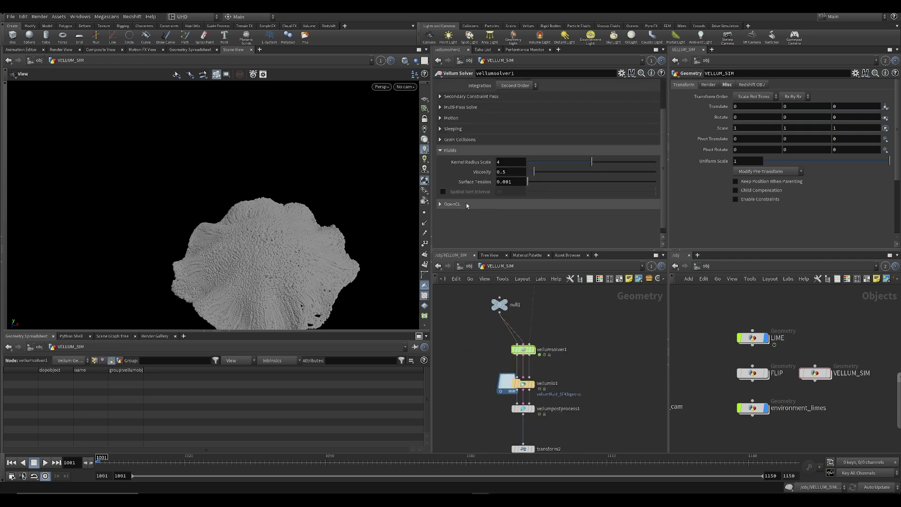
left_click_drag(247, 243, 356, 183)
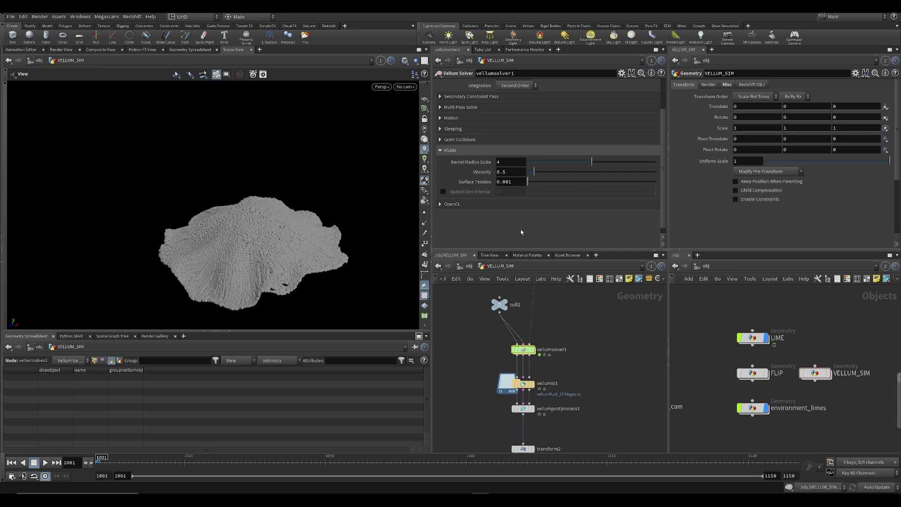
middle_click_drag(564, 406, 536, 293)
left_click(495, 408)
left_click_drag(318, 285, 302, 245)
left_click_drag(256, 263, 275, 219)
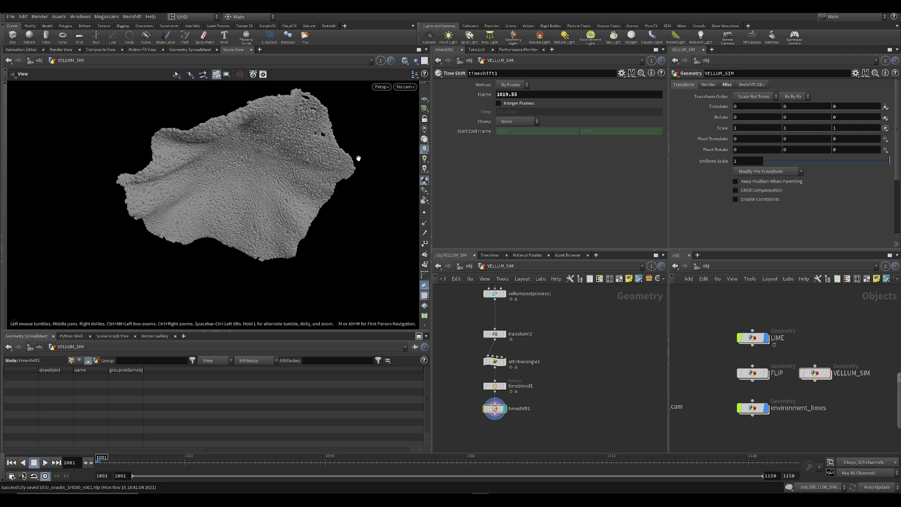
left_click_drag(229, 127, 253, 234)
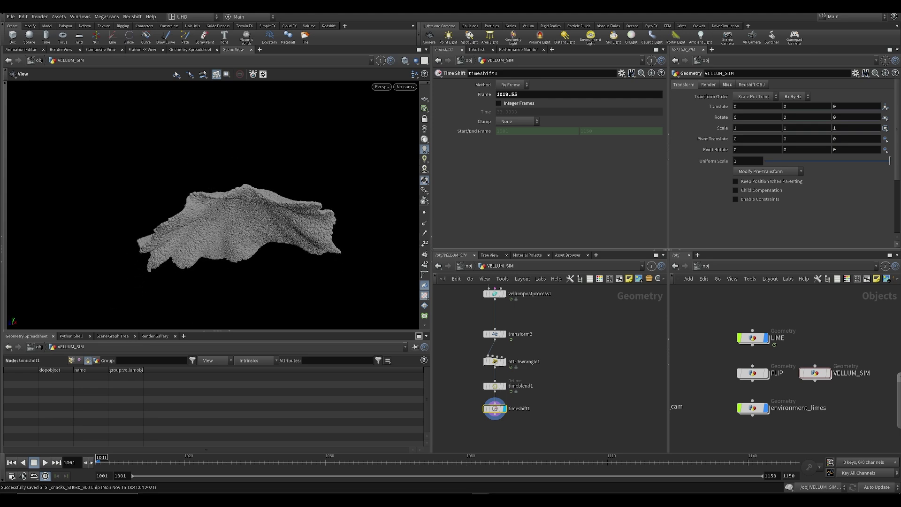
Show the other scene objects, look through SH030_cam, go to frame 1007 and save the scene
left_click(415, 60)
left_click(442, 71)
left_click(405, 86)
left_click(409, 127)
mouse_move(110, 462)
left_mouse_down()
mouse_move(195, 463)
mouse_move(123, 470)
left_mouse_up()
key("ctrl+s")
Set timeshift1's Frame to 1005.37 and keyframe it at frame 1007
middle_click_drag(525, 94, 457, 101)
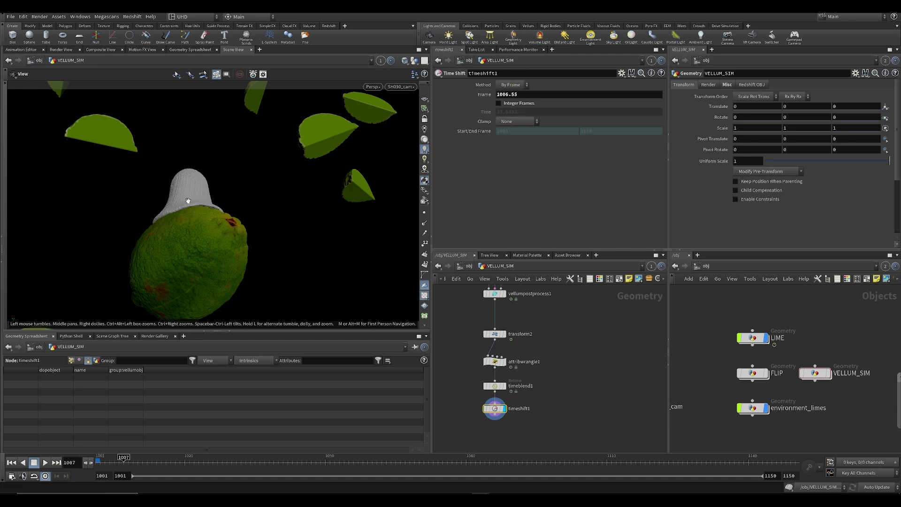
middle_click_drag(522, 95, 456, 126)
middle_click_drag(288, 132, 288, 132)
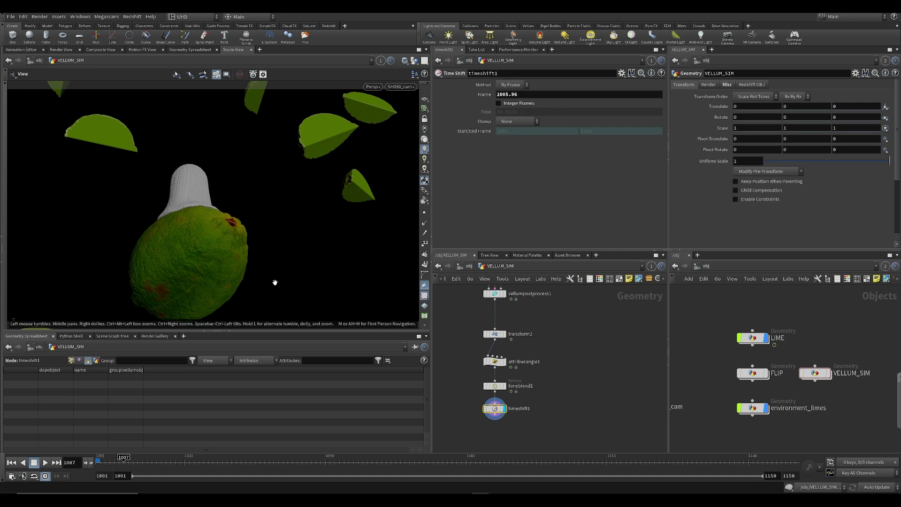
middle_click_drag(530, 94, 408, 127)
middle_click_drag(313, 146, 470, 143)
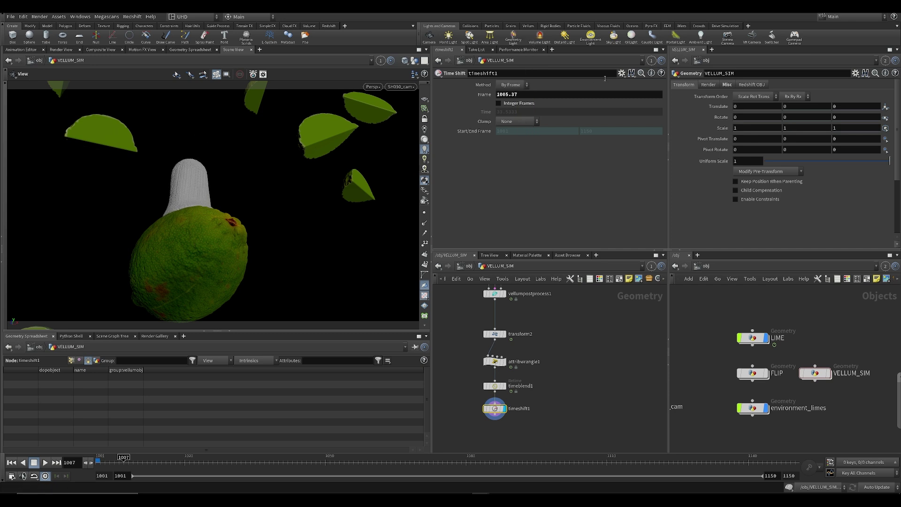
left_click(526, 96, "alt")
Key timeshift1's Frame at 1035.37 on frame 1014 and at 1042.77 on frame 1065
left_click(163, 463)
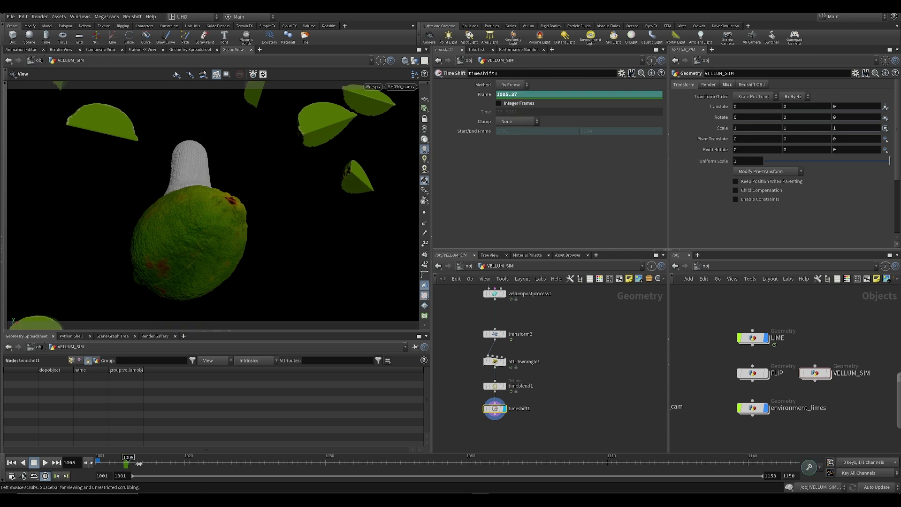
mouse_move(163, 463)
left_mouse_down()
mouse_move(136, 465)
mouse_move(160, 472)
left_mouse_up()
middle_click_drag(520, 96, 637, 101)
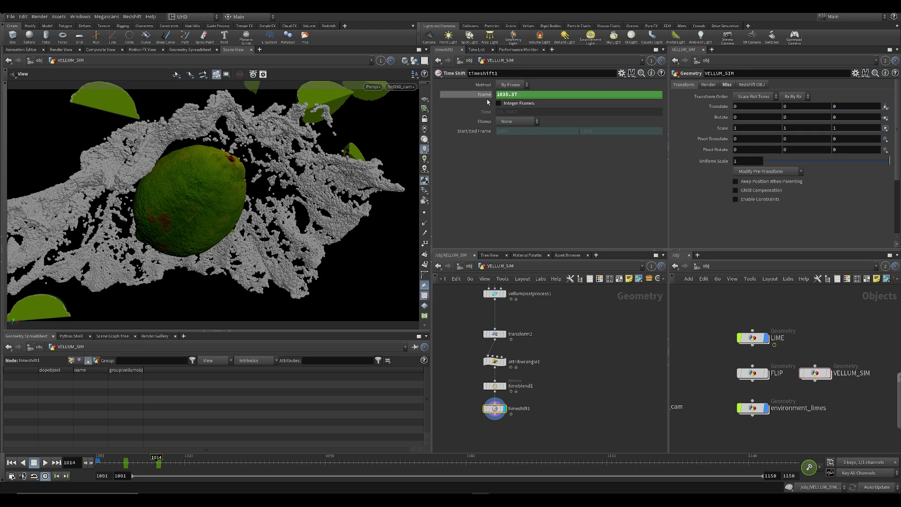
left_click_drag(126, 465, 396, 470)
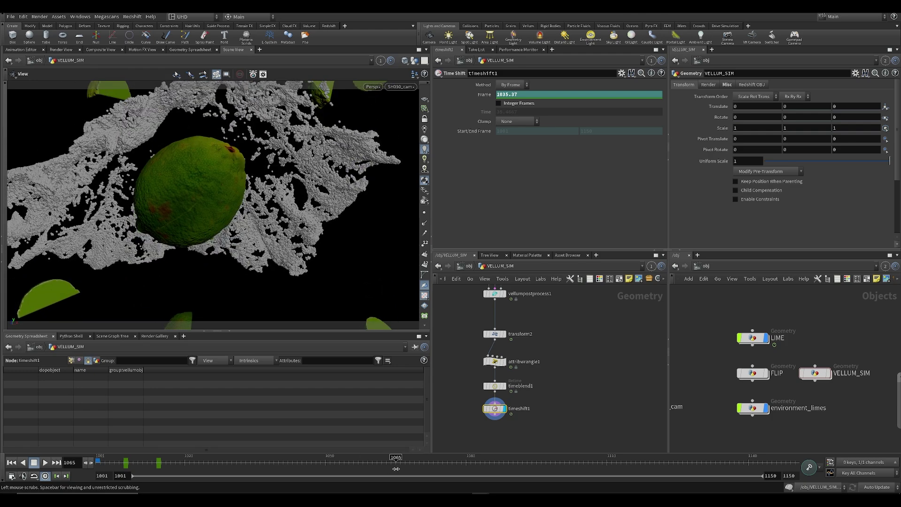
mouse_move(528, 96)
middle_mouse_down()
mouse_move(524, 89)
mouse_move(737, 105)
mouse_move(528, 98)
middle_mouse_up()
Open timeshift1's Frame animation curve and try out a steeper tangent on the frame 1014 key, undoing the latest adjustments
left_click(514, 95, "shift")
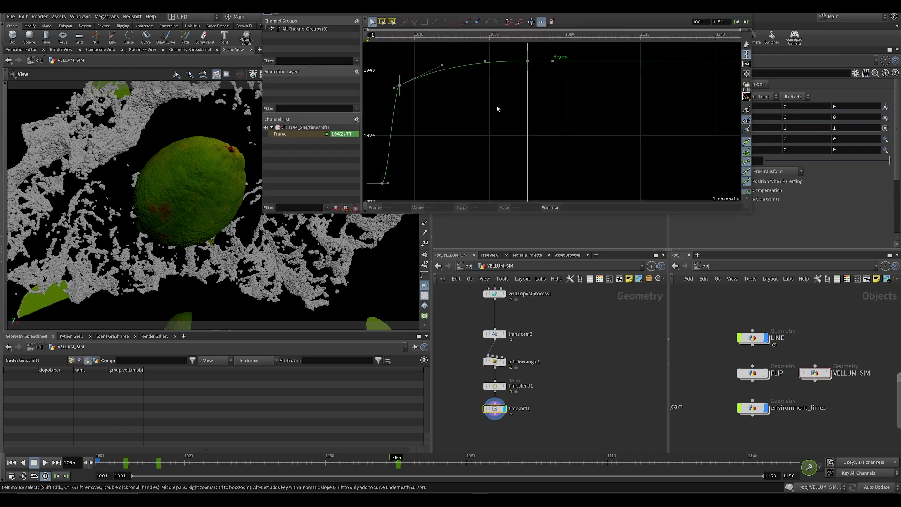
right_click_drag(397, 98, 409, 100)
middle_click_drag(408, 100, 504, 106)
middle_click_drag(468, 188, 468, 153)
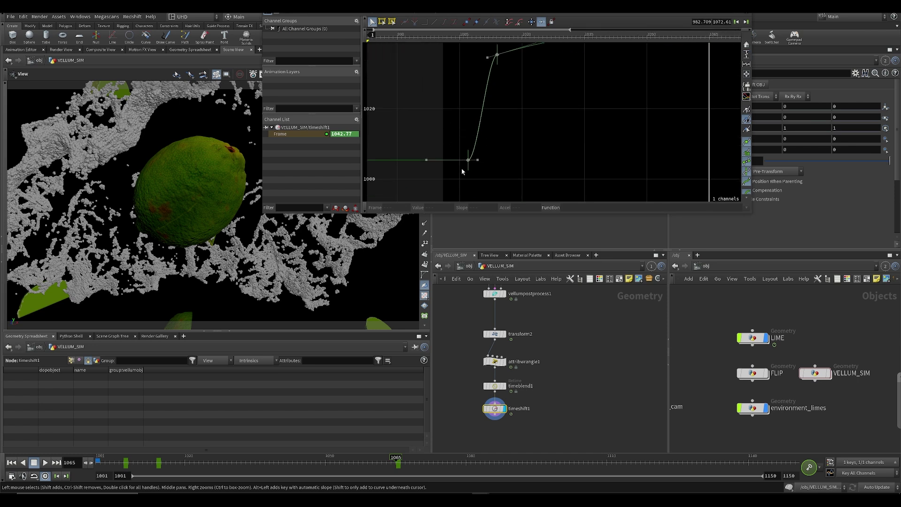
left_click(491, 60)
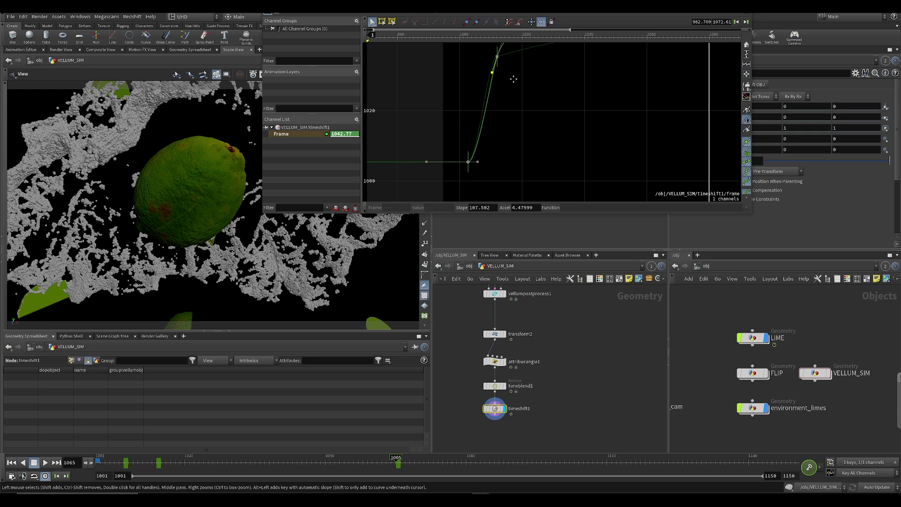
right_click_drag(515, 69, 489, 118)
key("ctrl+z")
key("ctrl+z")
key("ctrl+z")
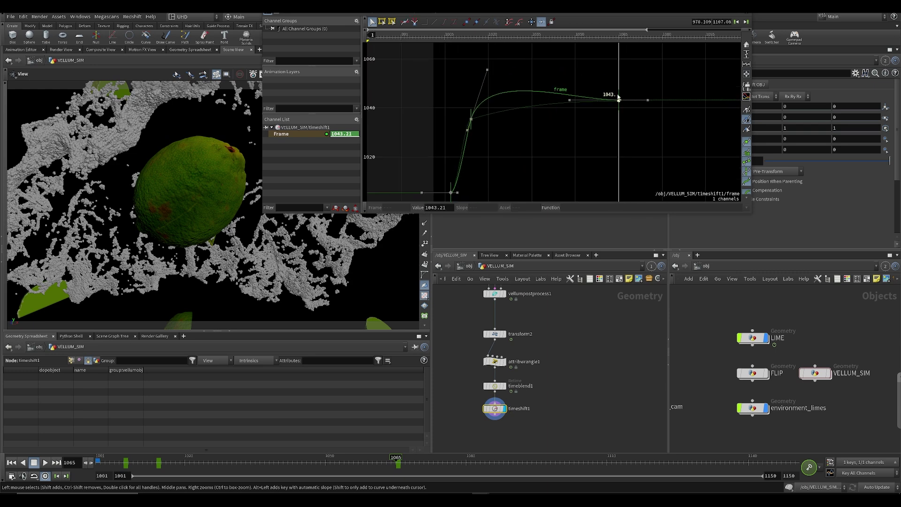
Raise the frame 1065 key to 1046.56 and reshape the frame 1014 key's outgoing tangent for a smooth ease-out
left_click_drag(490, 80, 490, 94)
left_click_drag(619, 101, 619, 91)
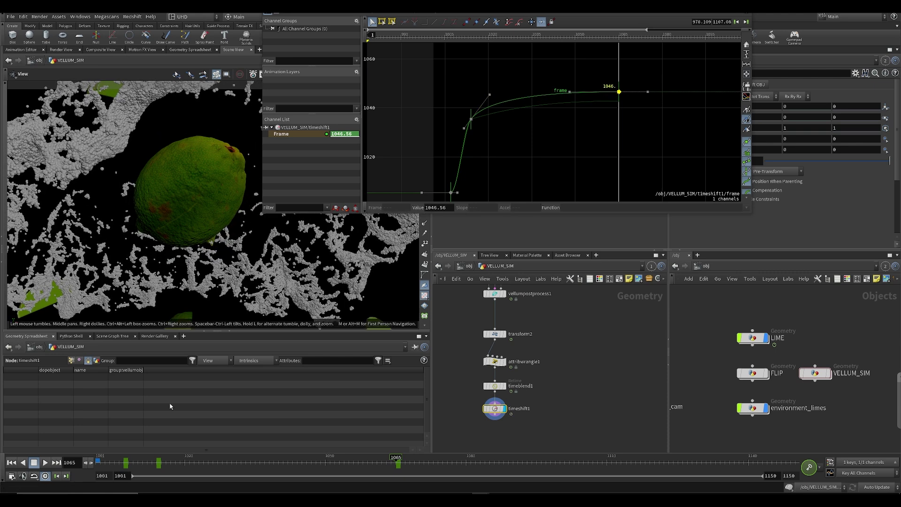
scroll(411, 194, "up", 3)
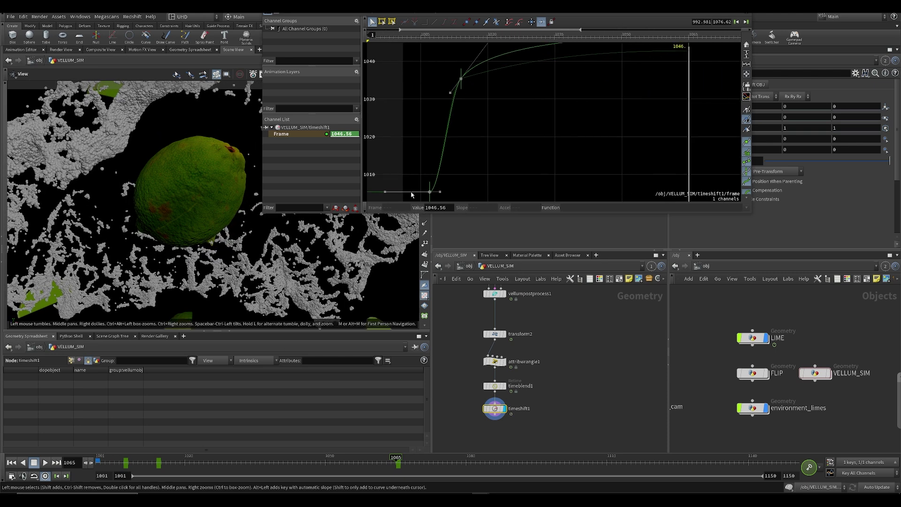
middle_click_drag(490, 87, 468, 130)
left_click(465, 84)
left_click_drag(467, 85, 449, 97)
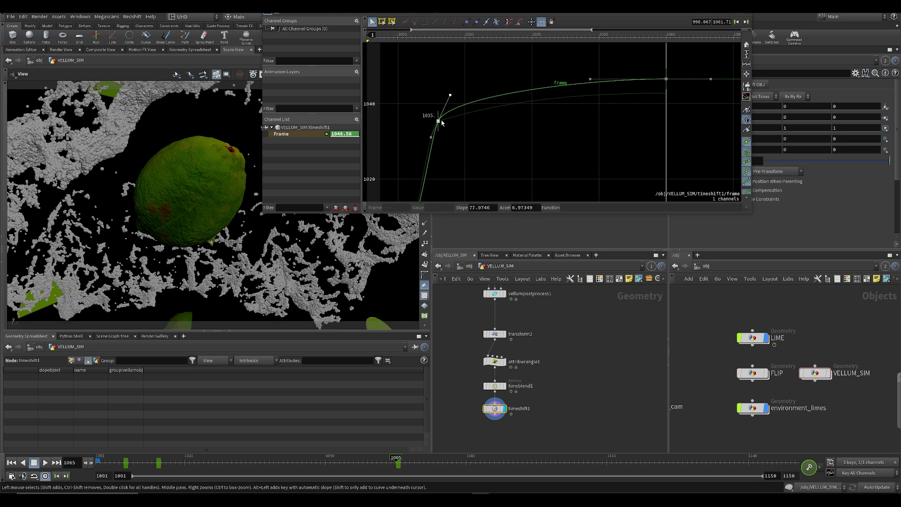
Play back the retimed splash, close the curve editor, return to frame 1001 and save the scene
left_click(99, 463)
key("Up")
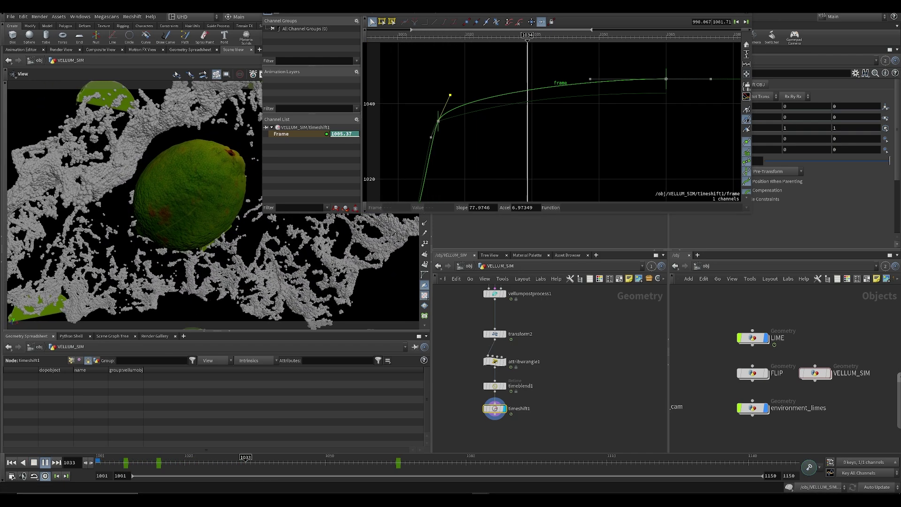
left_click(698, 5)
key("ctrl+Up")
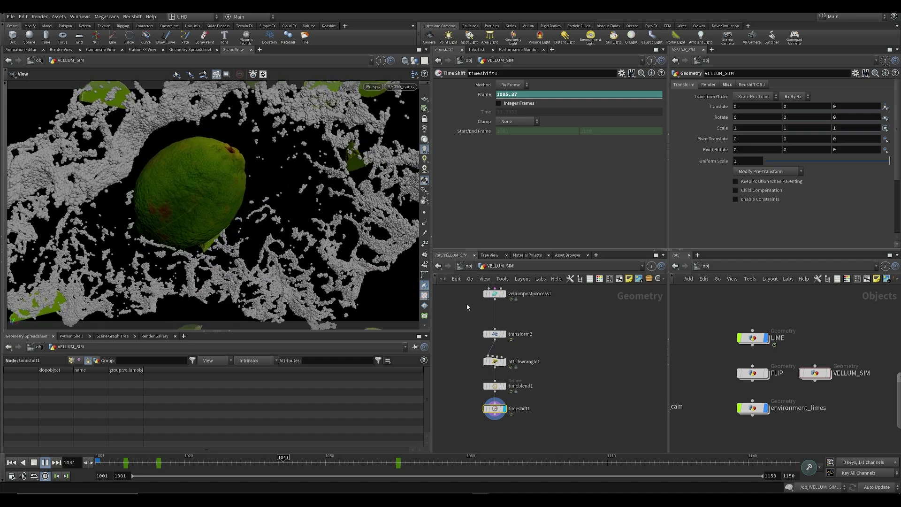
key("ctrl+Up")
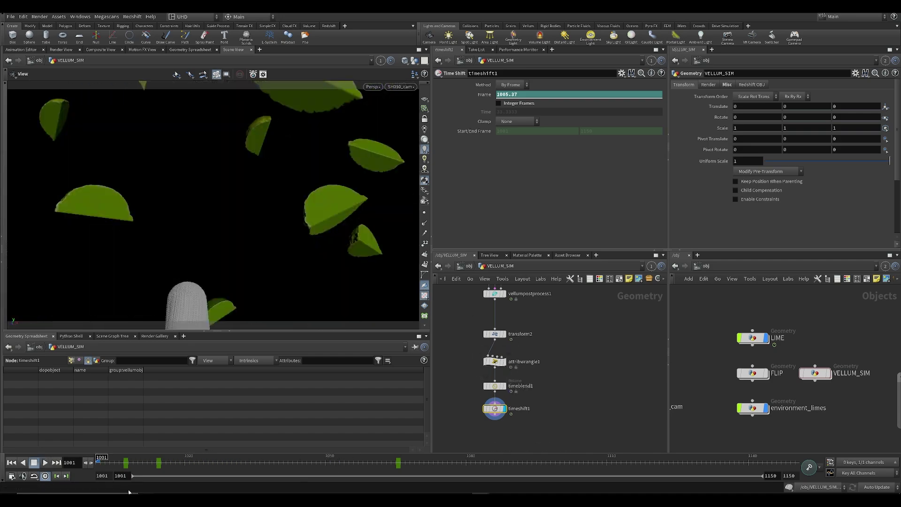
key("ctrl+s")
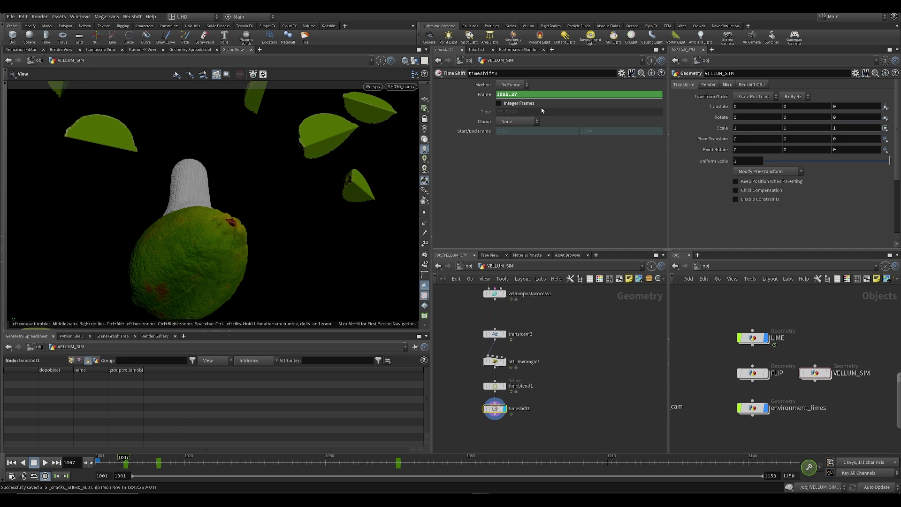
Set timeshift1's Frame key at frame 1007 to 1001 and save the scene
type("1001")
key("Return")
key("ctrl+s")
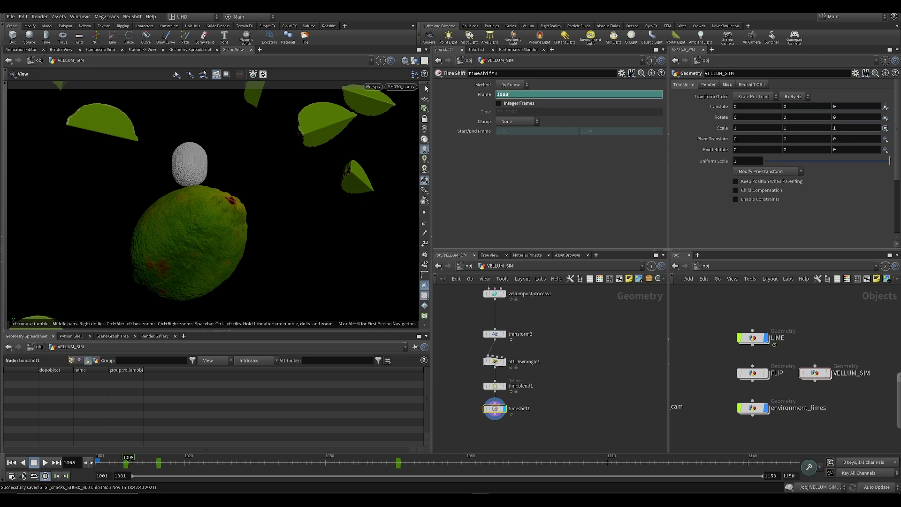
At frame 1008, try timeshift1's Frame at 1003 and 1007, and settle on 1011.64
key("Return")
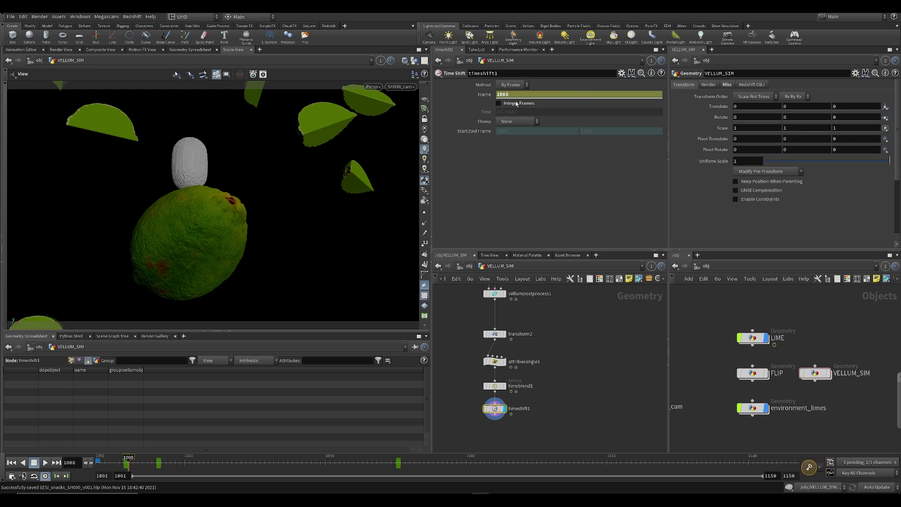
type("7")
key("Return")
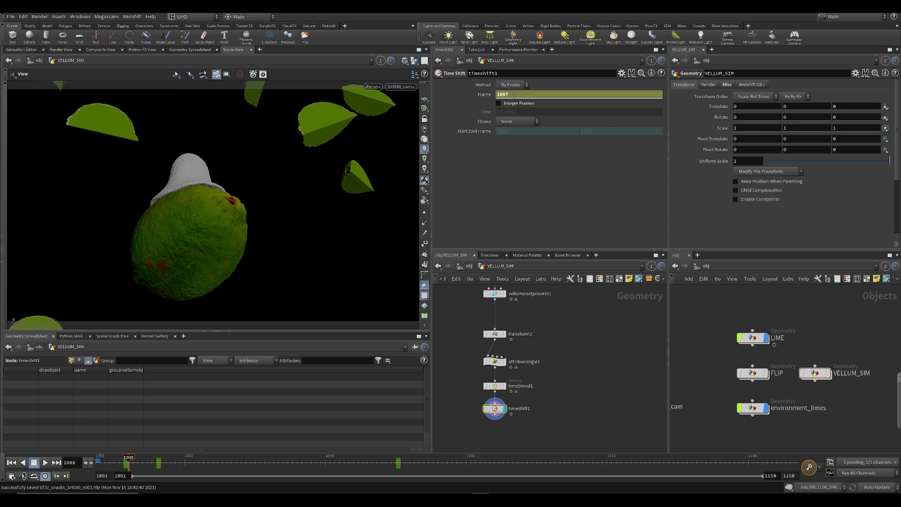
key("Return")
middle_click_drag(509, 95, 533, 114)
middle_click_drag(627, 106, 524, 94)
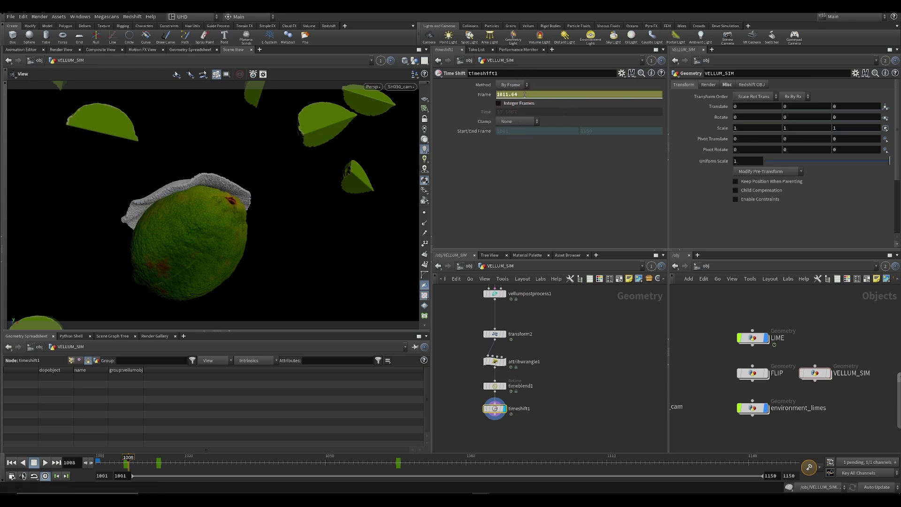
Compare the splash on frames 1007 and 1008 and step forward to frame 1015 to check the impact
key("Left")
key("Right")
key("Left")
key("Right")
key("Left")
key("Right")
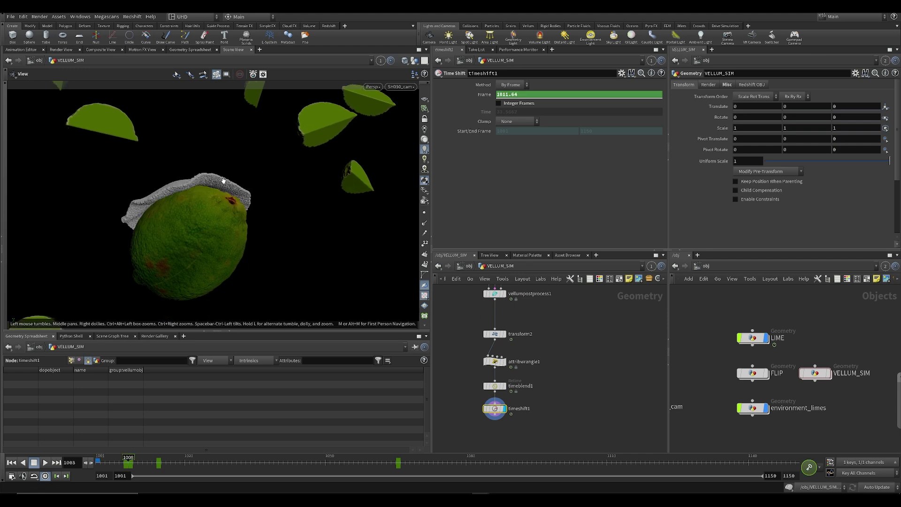
key("Right")
key("Right")
key("Right")
key("Right")
key("Right")
key("Right")
key("Right")
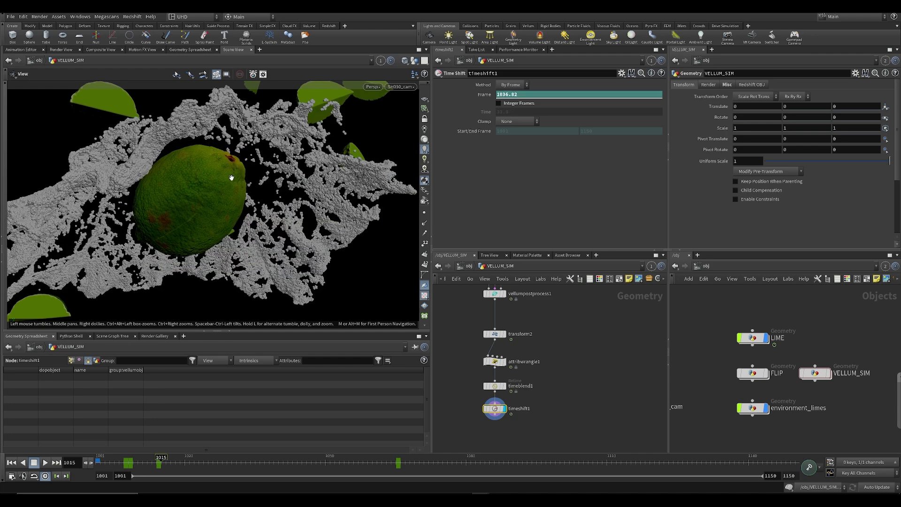
Play the retimed splash from the first frame and recheck the change around frame 1008
key("ctrl+Up")
key("Up")
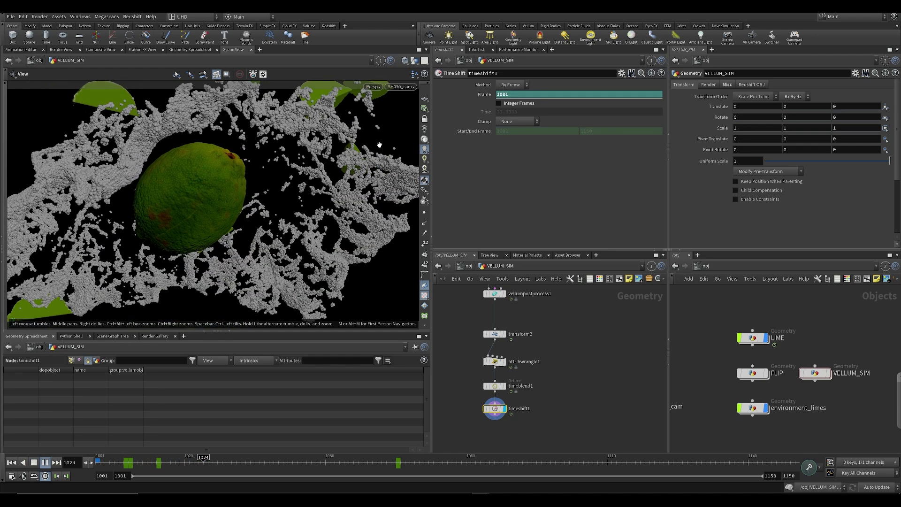
left_click(118, 462)
key("Right")
key("Right")
key("Left")
key("Right")
key("Left")
key("Right")
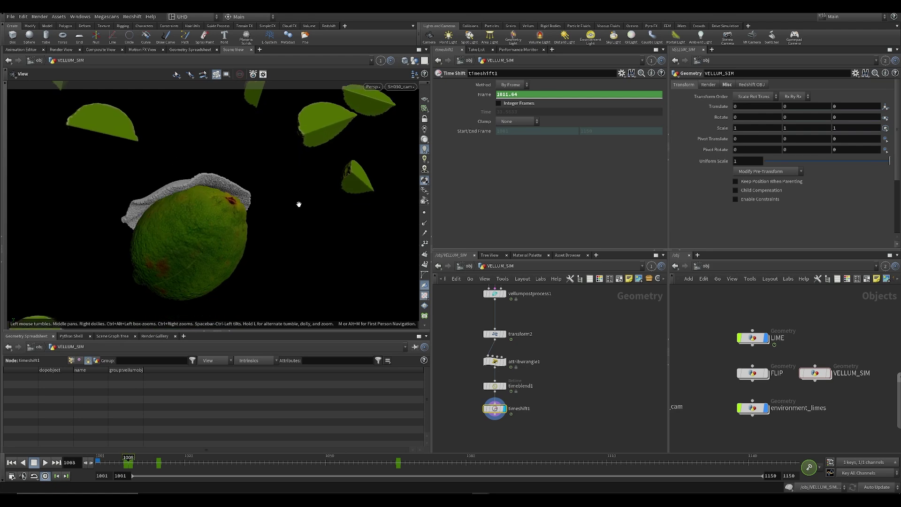
key("Up")
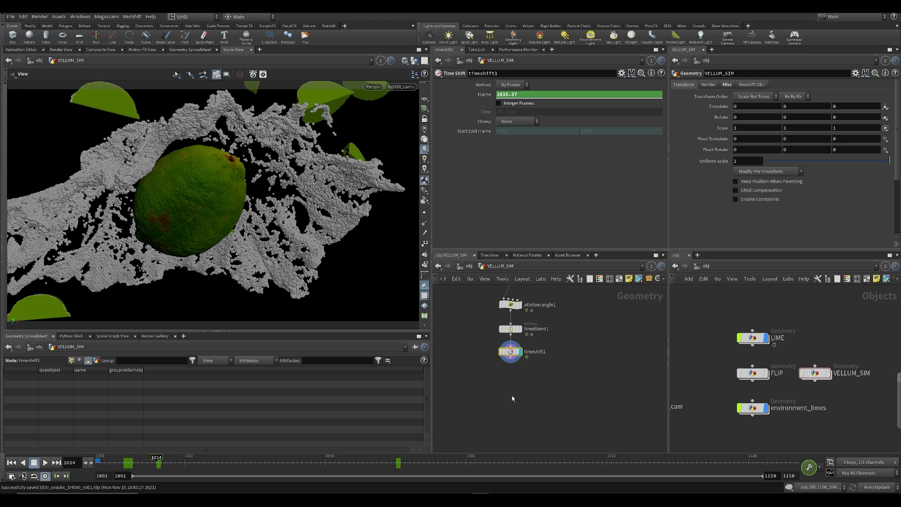
Append a displayed Transform node after timeshift1 and step back to frame 1007
key("Tab")
type("tran")
key("Return")
key("Return")
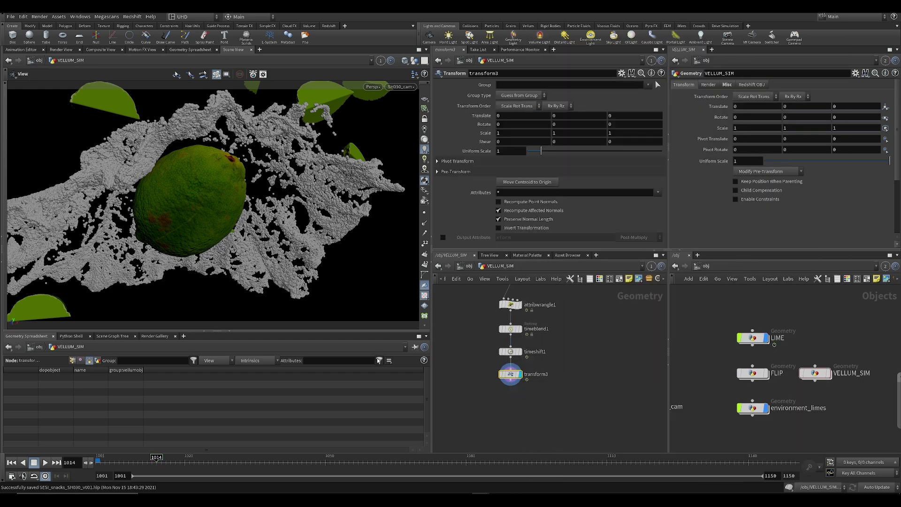
key("Left")
key("Left")
key("Left")
key("Left")
key("Left")
key("Left")
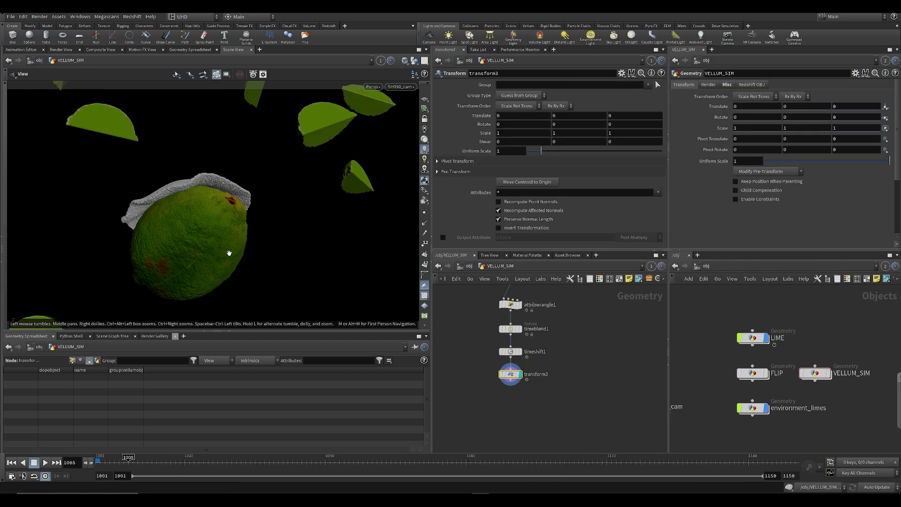
key("Left")
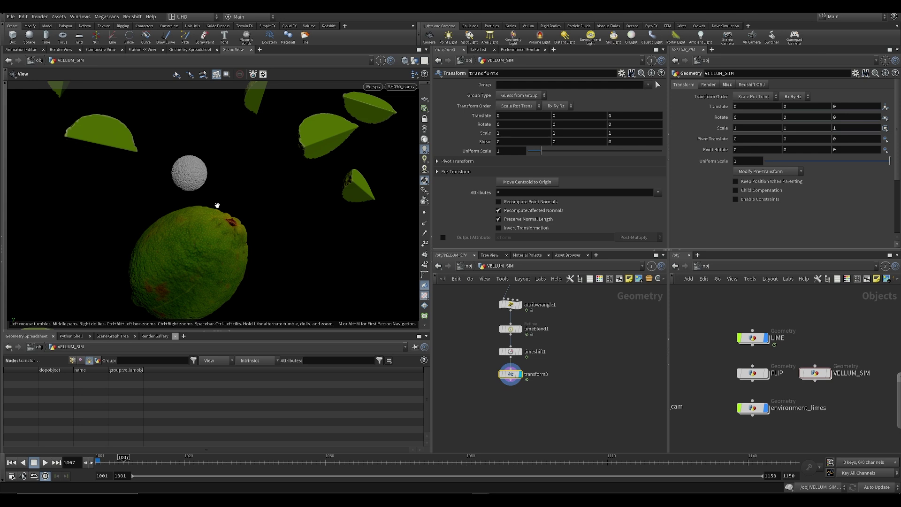
Try moving the fluid ball's centroid to the origin with the new Transform, undo it and save the scene
left_click(529, 182)
key("ctrl+z")
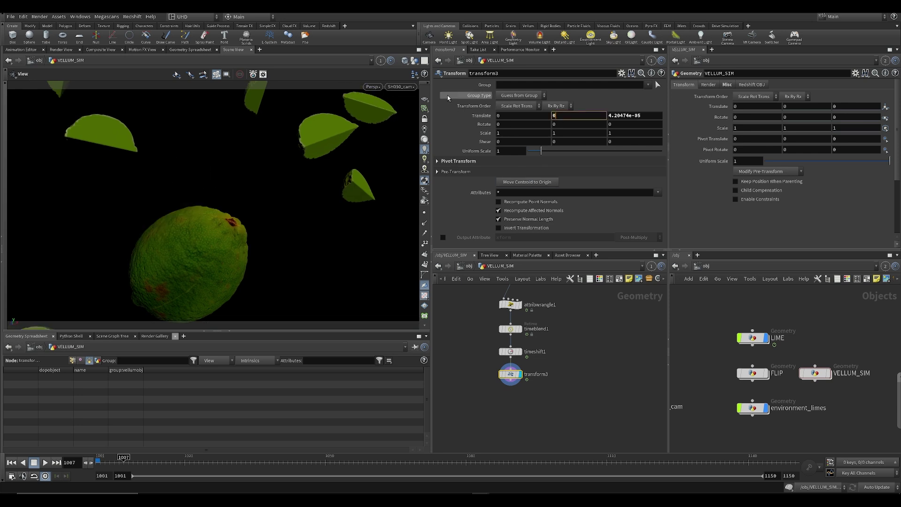
key("ctrl+s")
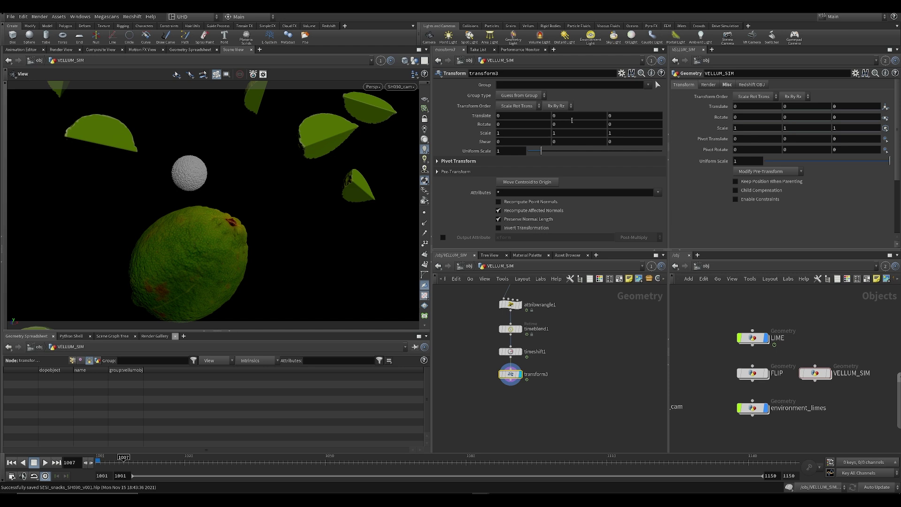
Key transform3's Translate Y at 0 on frame 1007 and at 0.99 on frame 1001
left_click(571, 115, "alt")
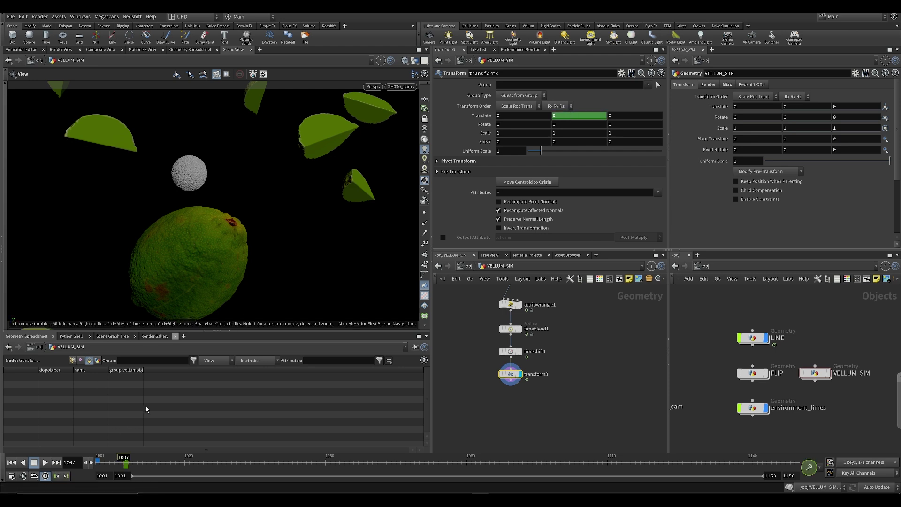
key("Left")
key("Left")
key("Left")
key("Left")
key("Left")
key("Left")
middle_click_drag(563, 116, 633, 126)
left_click(565, 117, "alt")
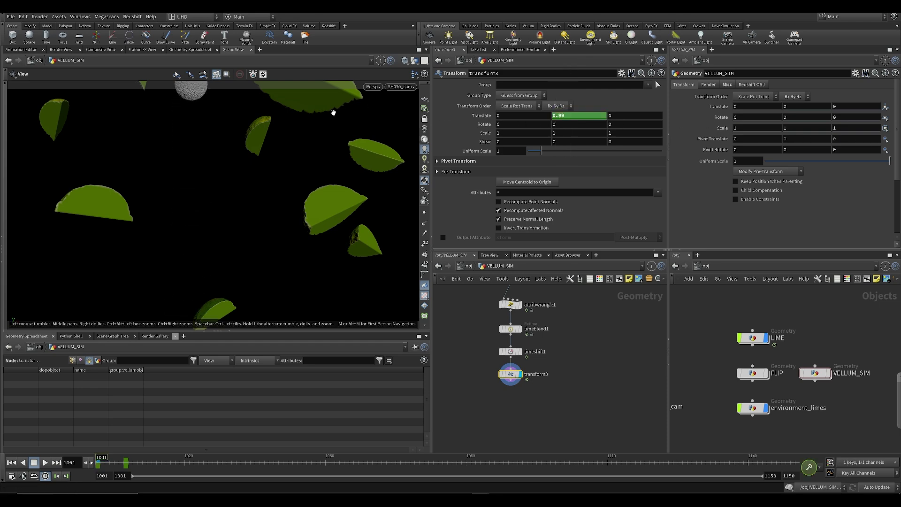
Open transform3's Translate Y curve and angle the tangent at the frame 1007 key so the ball accelerates into the impact
left_click(98, 464)
mouse_move(98, 464)
left_mouse_down()
mouse_move(117, 464)
mouse_move(96, 463)
left_mouse_up()
left_click(570, 115, "shift")
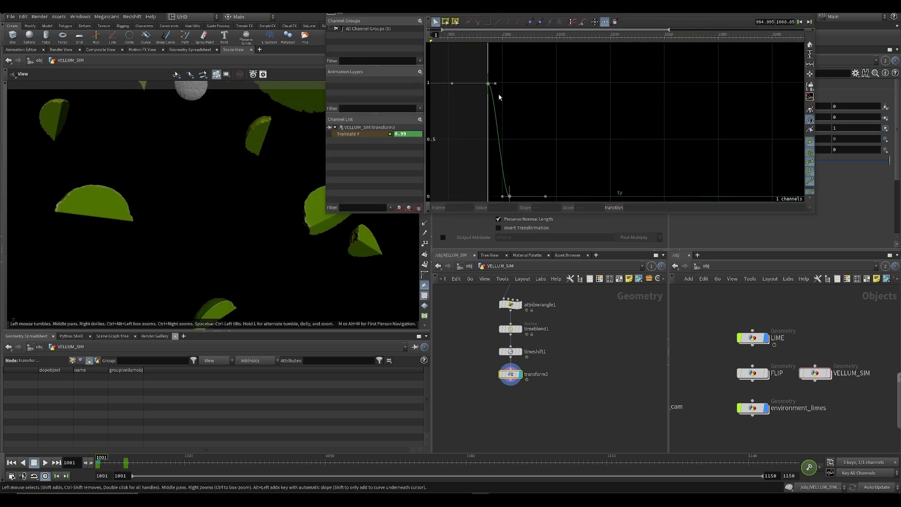
left_click_drag(501, 175, 507, 151)
Play the keyed ball drop and splash from the first frame and check the impact on the lime
key("Up")
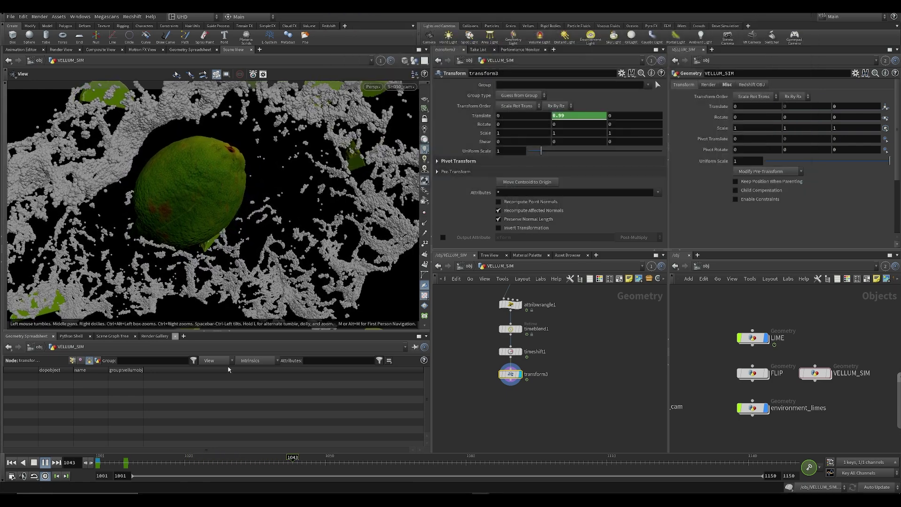
left_click_drag(123, 464, 60, 470)
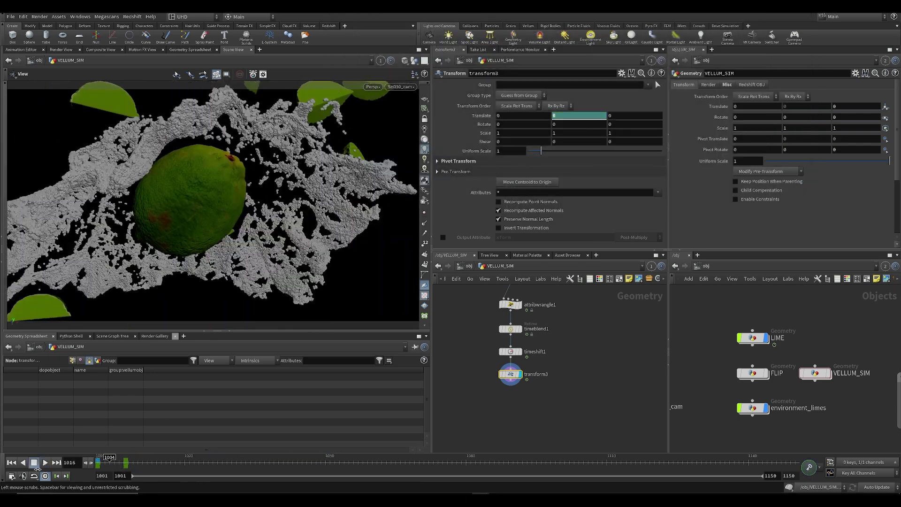
key("Up")
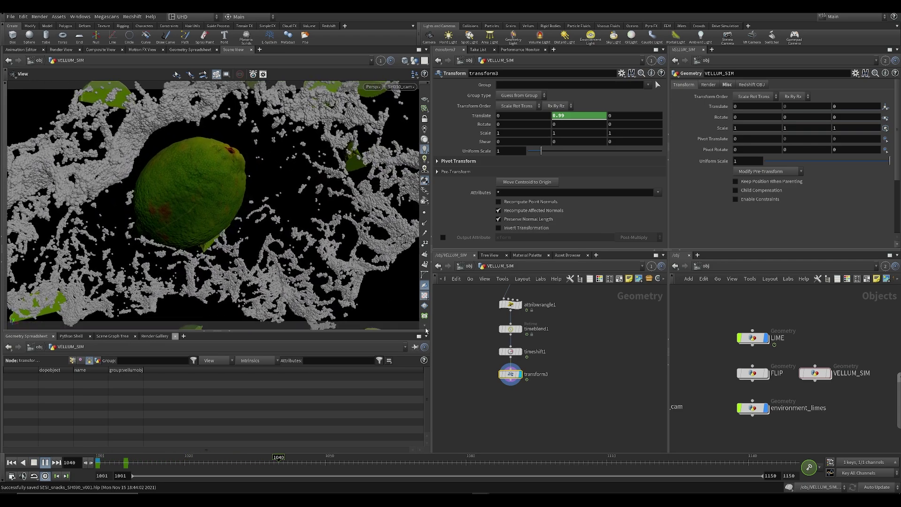
key("Up")
Return to the object level, rewind to frame 1001 and render a flipbook of frames 1001 to 1100
key("u")
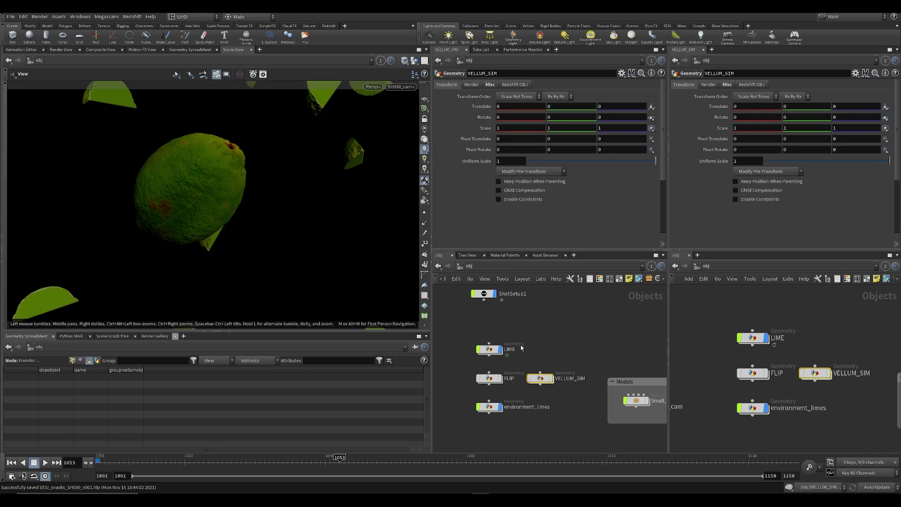
left_click(165, 461)
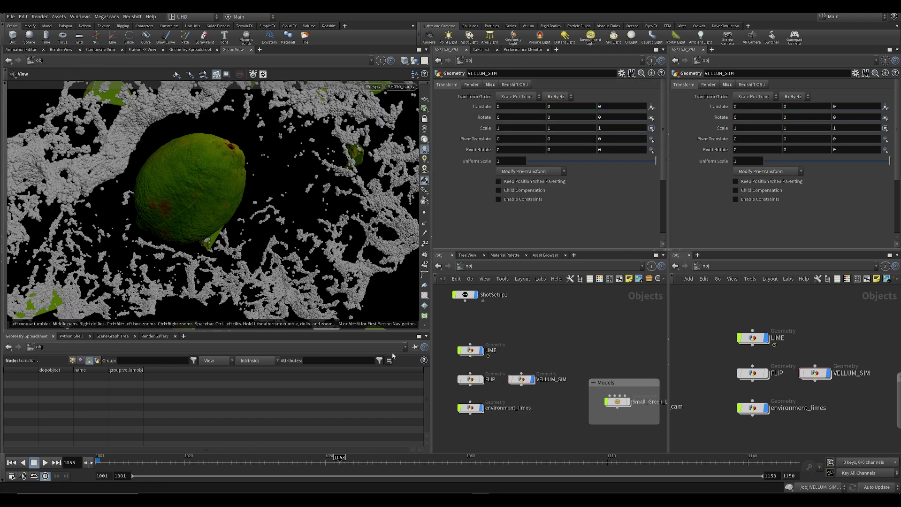
key("ctrl+Up")
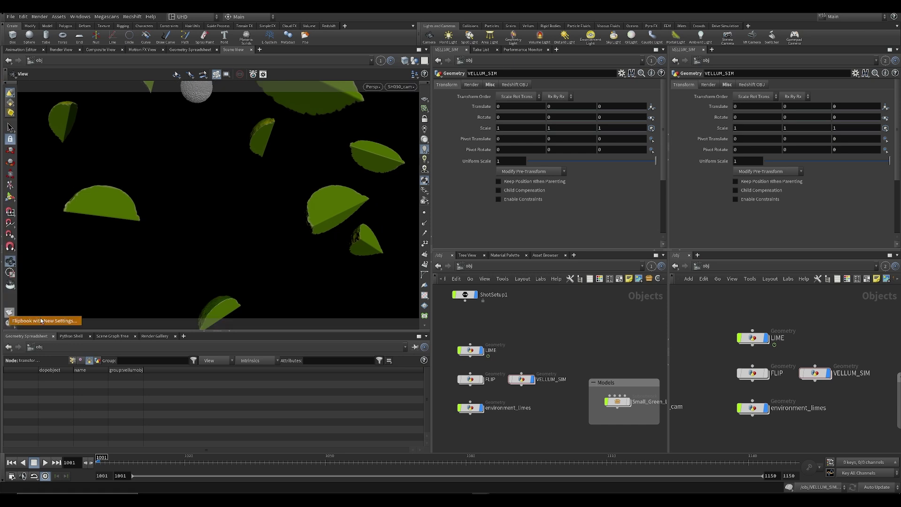
left_click(41, 320)
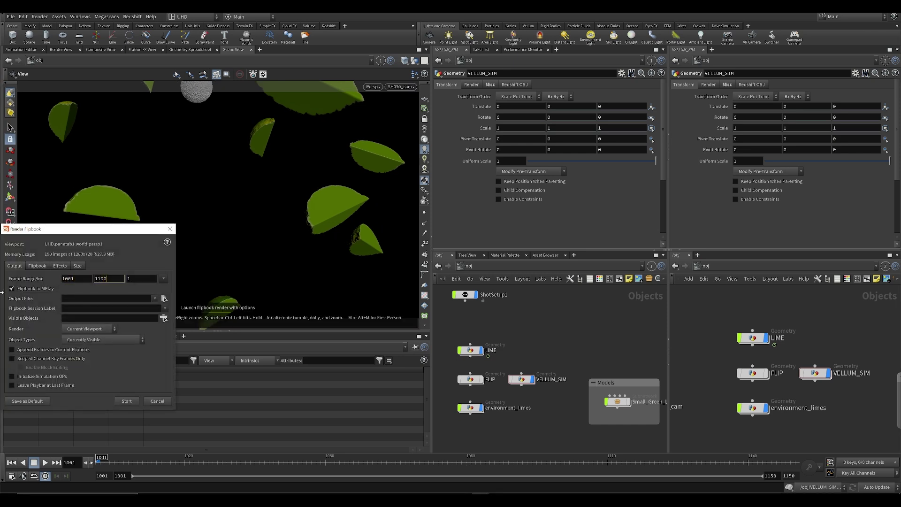
left_click(127, 402)
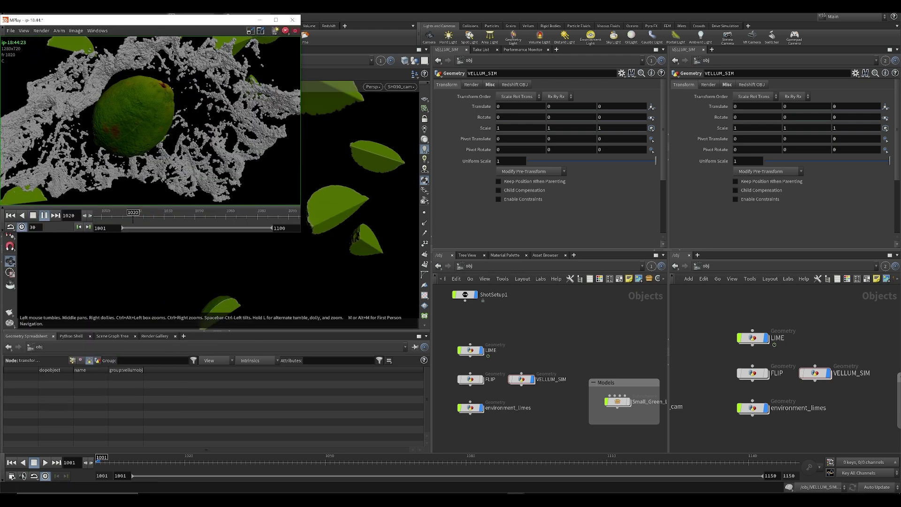
Review the rendered flipbook in MPlay, scrubbing through the splash up to about frame 1054
left_click_drag(189, 22, 497, 99)
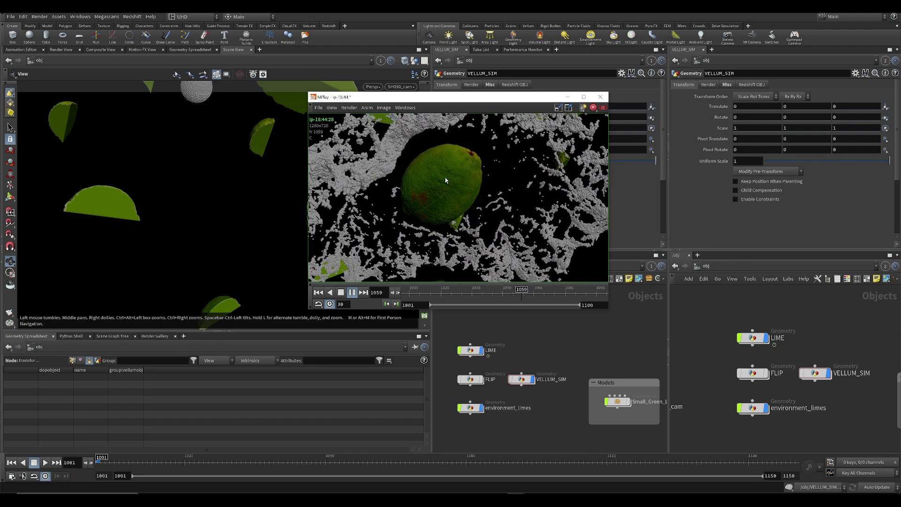
left_click(484, 292)
left_click_drag(484, 292, 512, 298)
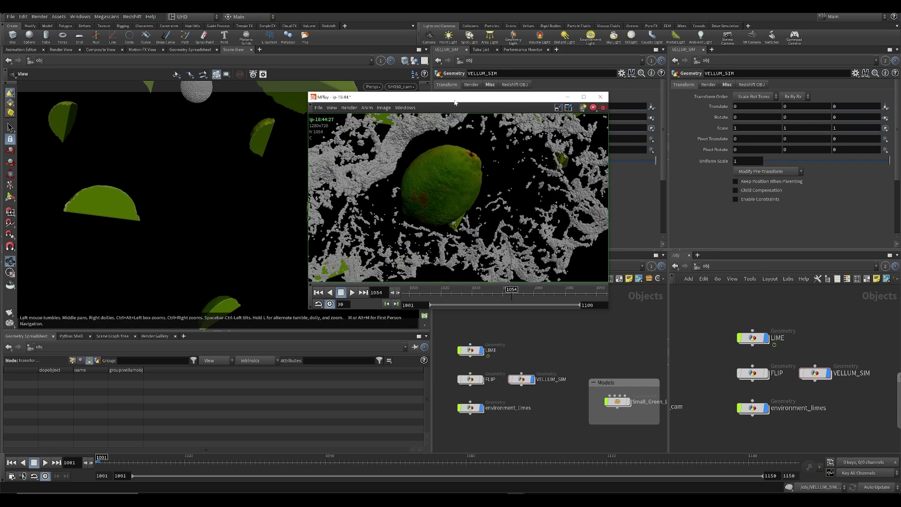
left_click_drag(455, 103, 646, 78)
Select the LIME object and key its rotation on frame 1001
middle_click_drag(560, 336, 540, 339)
middle_click_drag(474, 305, 471, 313)
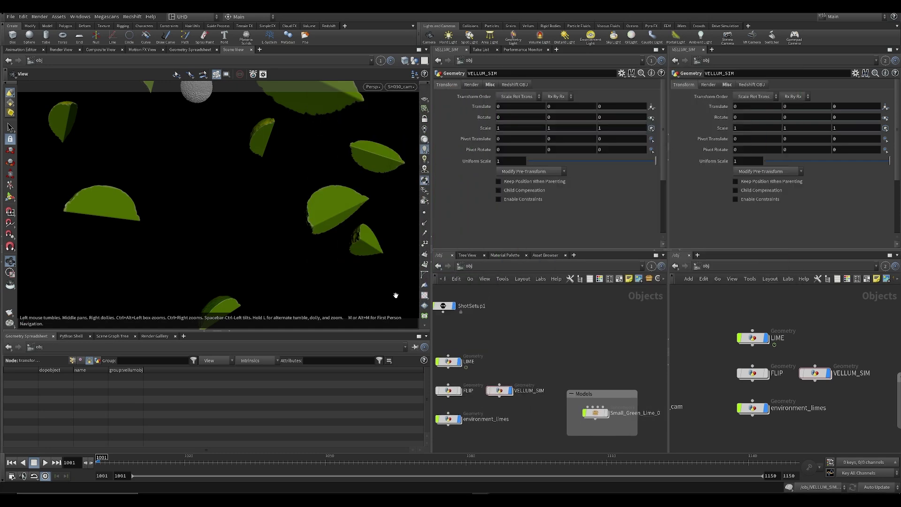
mouse_move(145, 462)
left_mouse_down()
mouse_move(184, 459)
mouse_move(104, 458)
mouse_move(129, 459)
left_mouse_up()
middle_click_drag(520, 341, 544, 320)
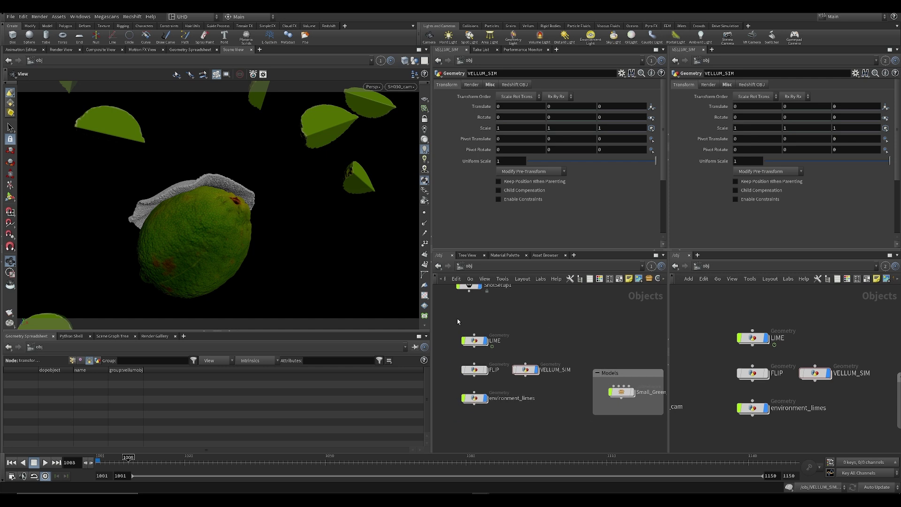
left_click(474, 339)
left_click_drag(117, 464, 97, 462)
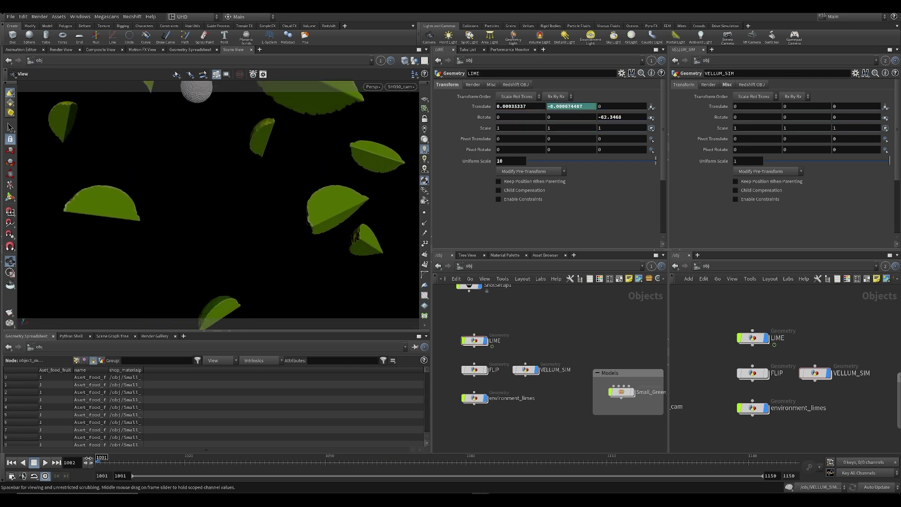
left_click(490, 119, "alt")
Key LIME's Rotate Z at -78.1468 on frame 1063 and set it to -103.547 on frame 1072
left_click_drag(177, 466, 334, 469)
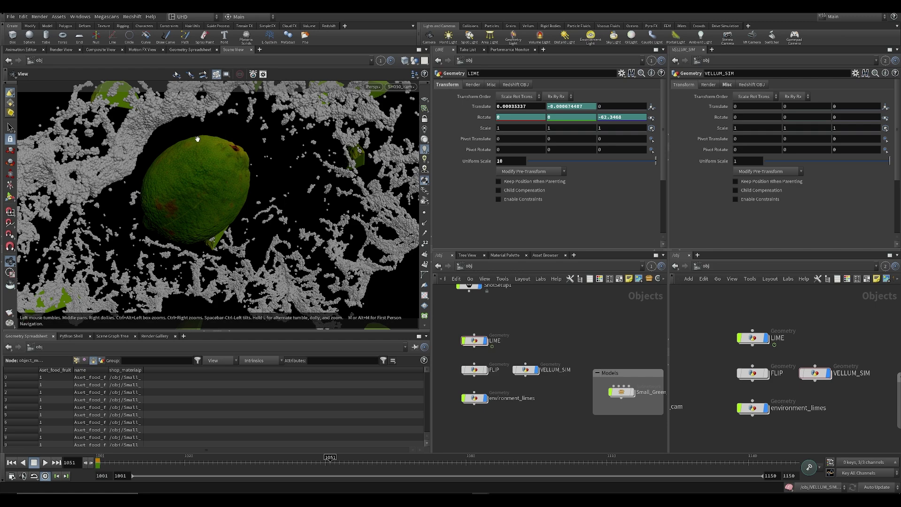
left_click_drag(329, 460, 387, 474)
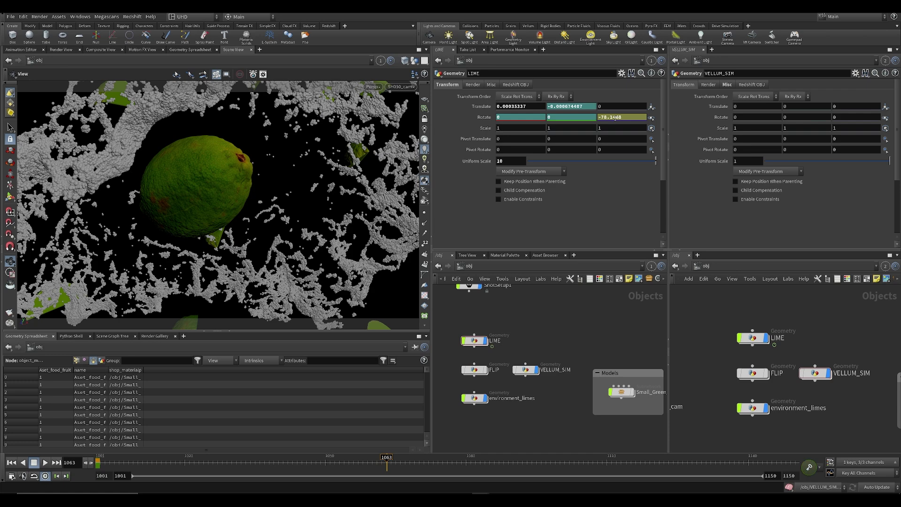
left_click_drag(155, 470, 440, 473)
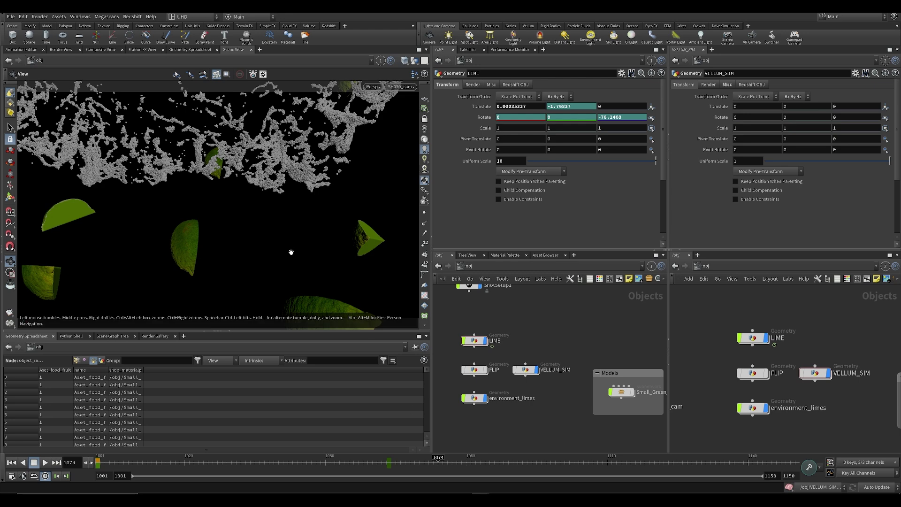
left_click(431, 463)
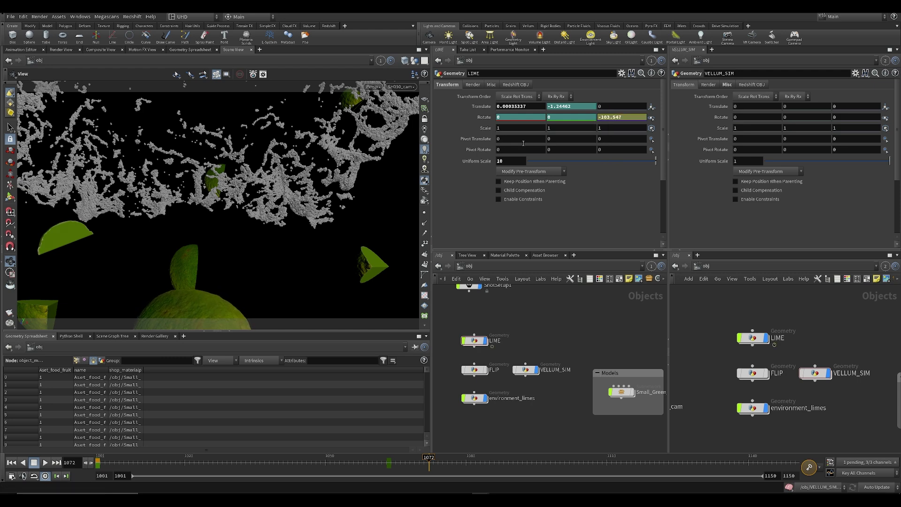
In LIME's Rotate Z curve, move the middle key to about frame 1060 and shape the tangents so the spin accelerates
left_click(617, 119, "shift")
left_click(854, 67)
left_click_drag(584, 43, 625, 79)
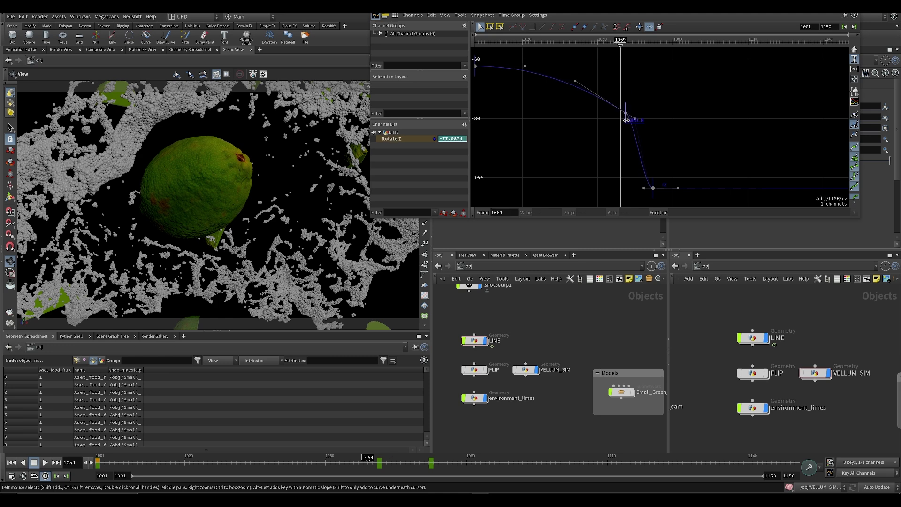
right_click_drag(620, 109, 659, 101)
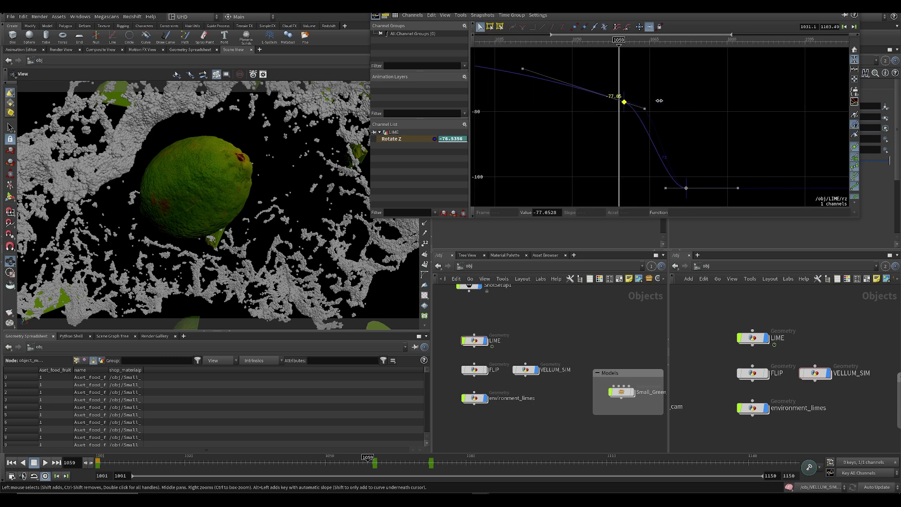
left_click_drag(667, 189, 681, 169)
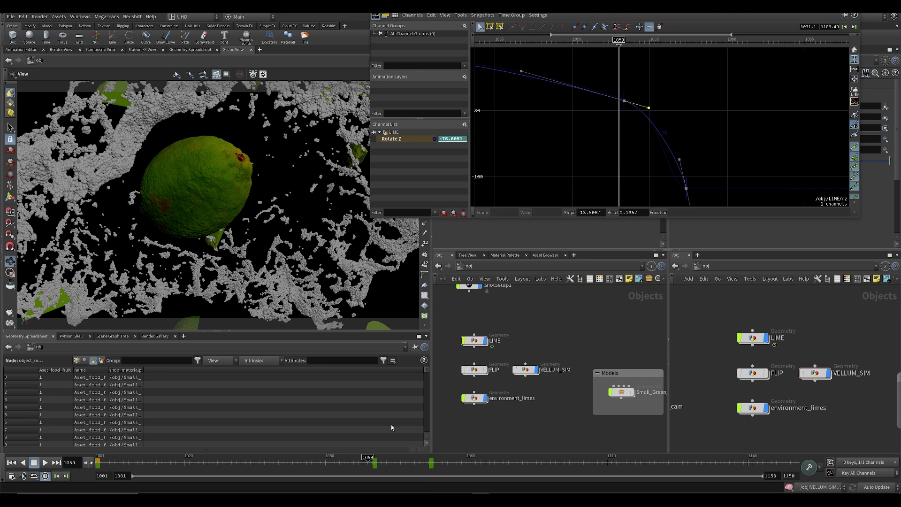
Lower LIME's last Rotate Z key to about -128, move it to frame 1075 and save the scene
left_click_drag(359, 457, 407, 459)
middle_click_drag(689, 186, 640, 92)
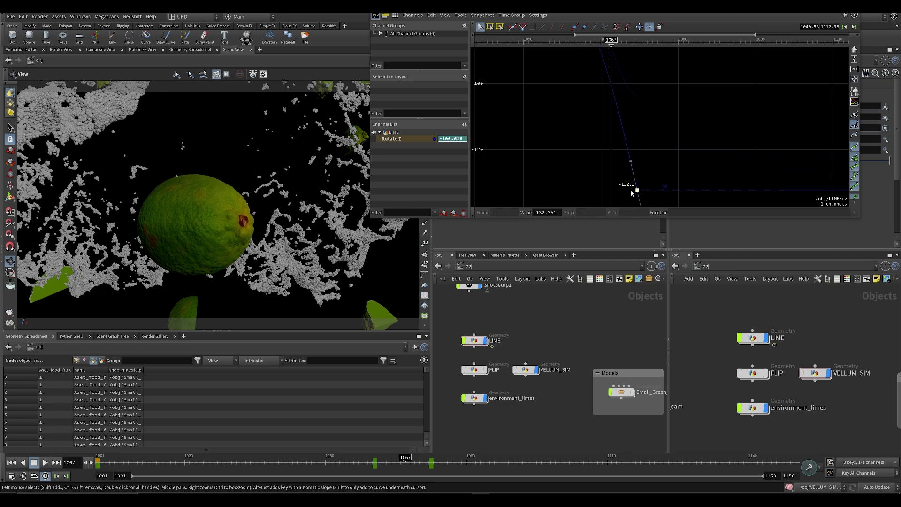
left_click_drag(366, 463, 410, 458)
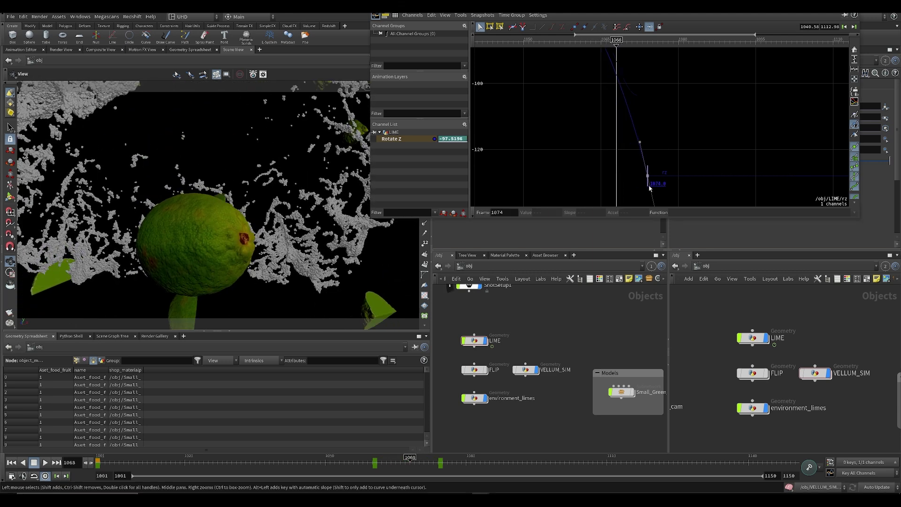
left_click_drag(376, 462, 410, 463)
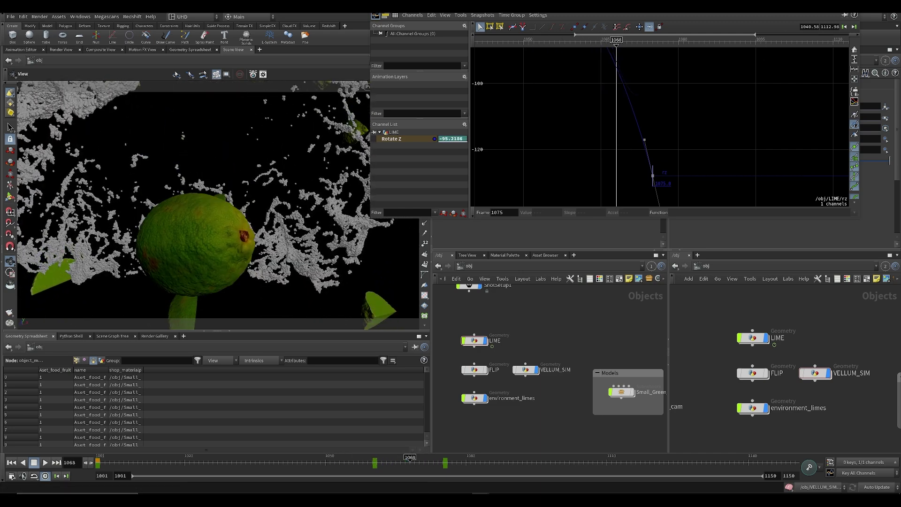
left_click(851, 6)
key("ctrl+s")
Select the mover null that drives SH030_cam and open its Translate Y curve around frame 1063
middle_click_drag(610, 342, 567, 372)
scroll(567, 367, "down", 3)
scroll(515, 350, "up", 1)
middle_click_drag(515, 350, 596, 331)
left_click(493, 390)
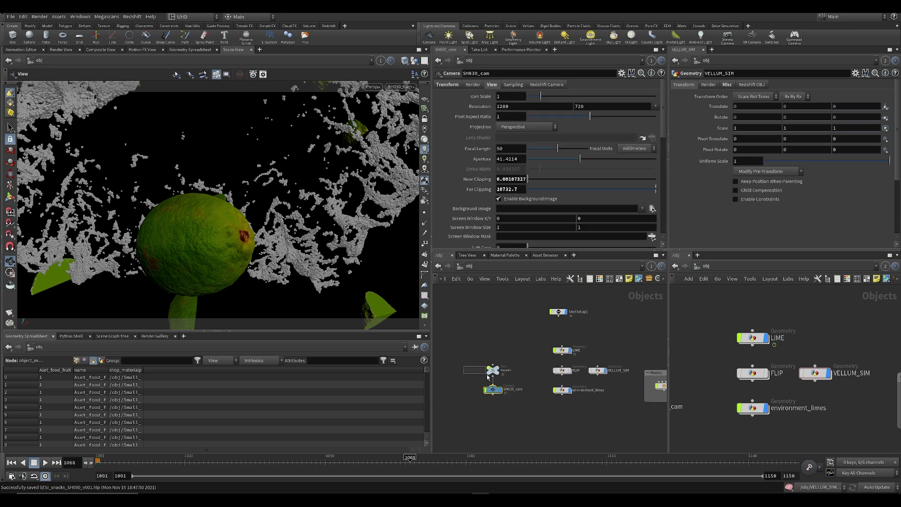
left_click_drag(500, 385, 501, 385)
left_click(389, 463)
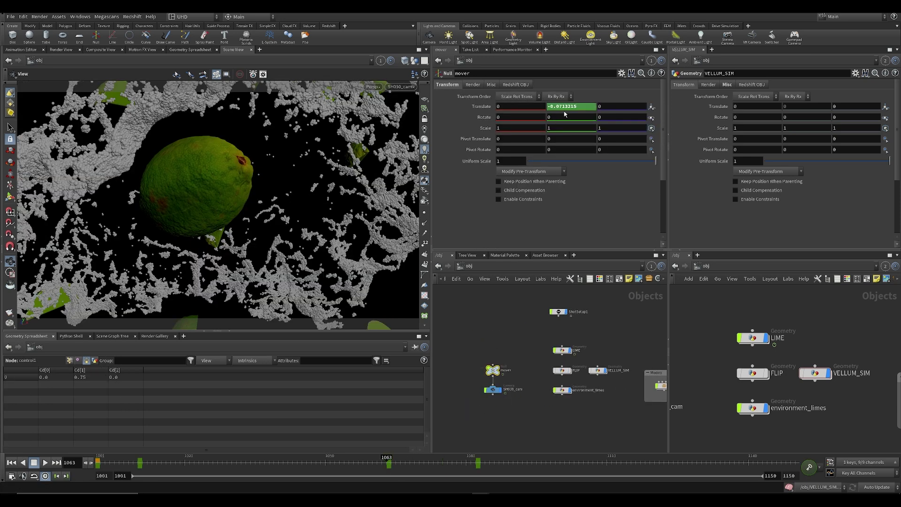
left_click(567, 108, "shift")
scroll(580, 135, "up", 6)
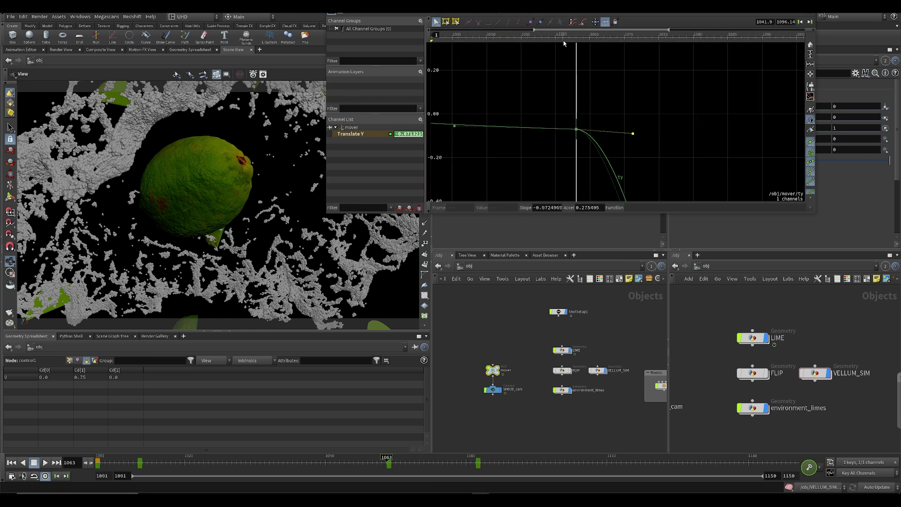
Move mover's frame 1063 Translate Y key to about frame 1060, lengthen its outgoing tangent and save the scene
mouse_move(581, 44)
left_mouse_down()
mouse_move(658, 49)
mouse_move(572, 47)
left_mouse_up()
left_click_drag(576, 129, 558, 139)
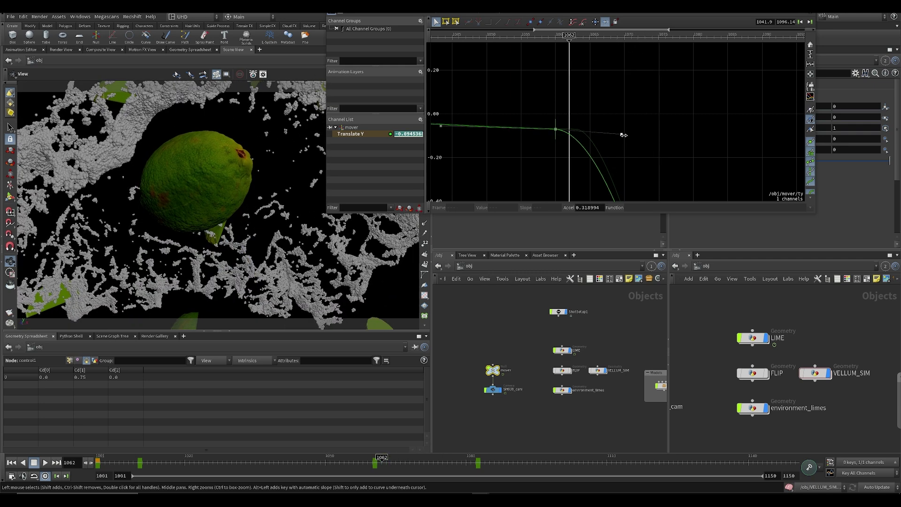
left_click_drag(624, 135, 643, 137)
mouse_move(569, 36)
left_mouse_down()
mouse_move(625, 50)
mouse_move(597, 47)
left_mouse_up()
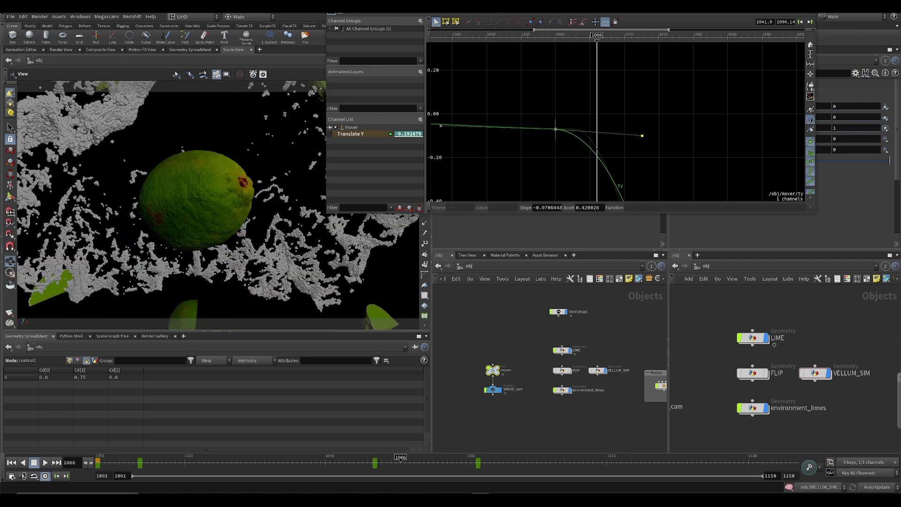
key("ctrl+s")
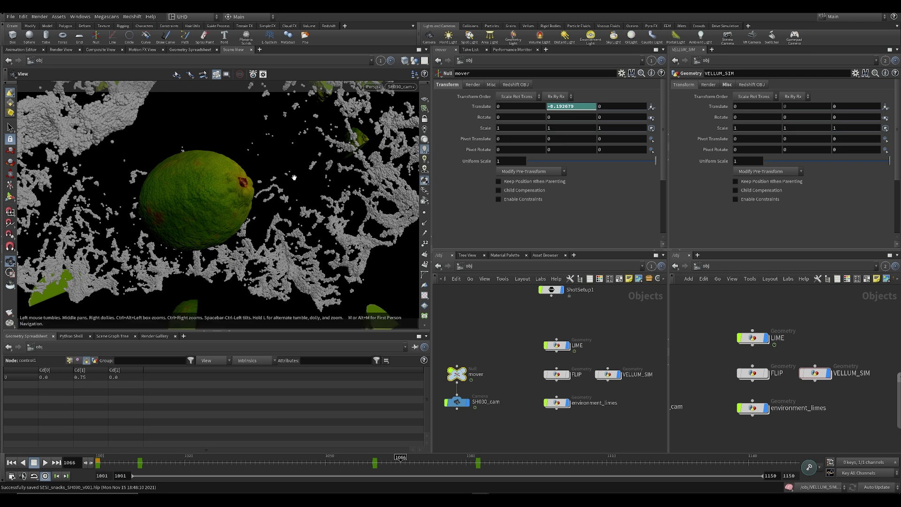
Go inside VELLUM_SIM, select timeshift1 and open its Frame curve around frame 1063
double_click(609, 374)
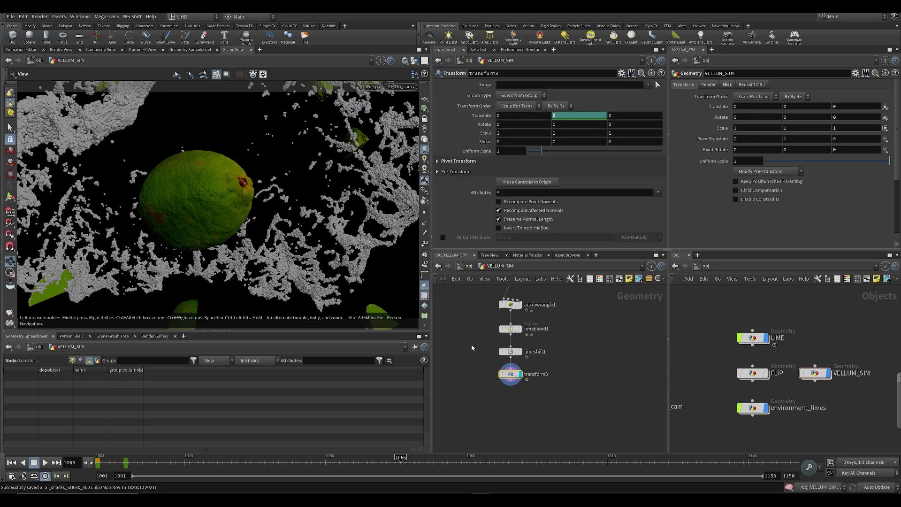
left_click_drag(554, 370, 554, 370)
left_click_drag(384, 464, 394, 464)
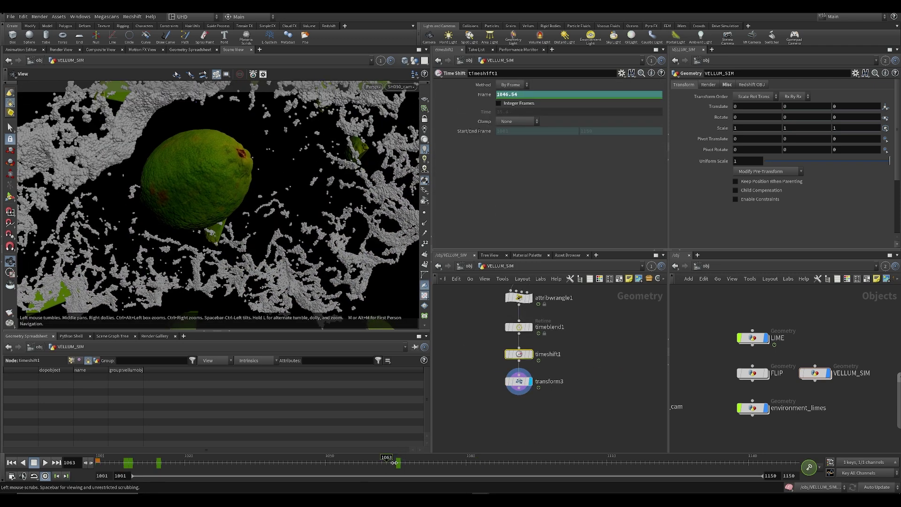
left_click(505, 98, "shift")
left_click(742, 54)
Move the last key of timeshift1's Frame curve to about frame 1086 and close the curve editor
middle_click_drag(552, 74, 518, 94)
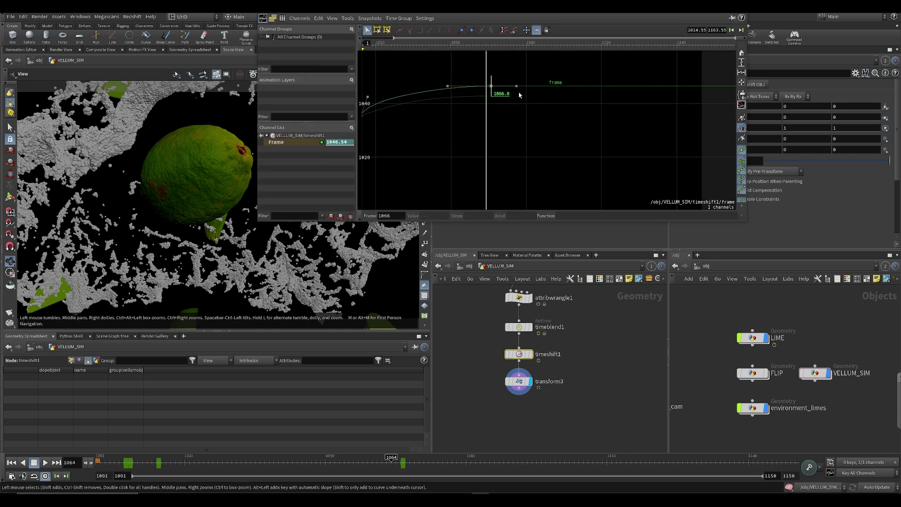
left_click_drag(489, 94, 532, 94)
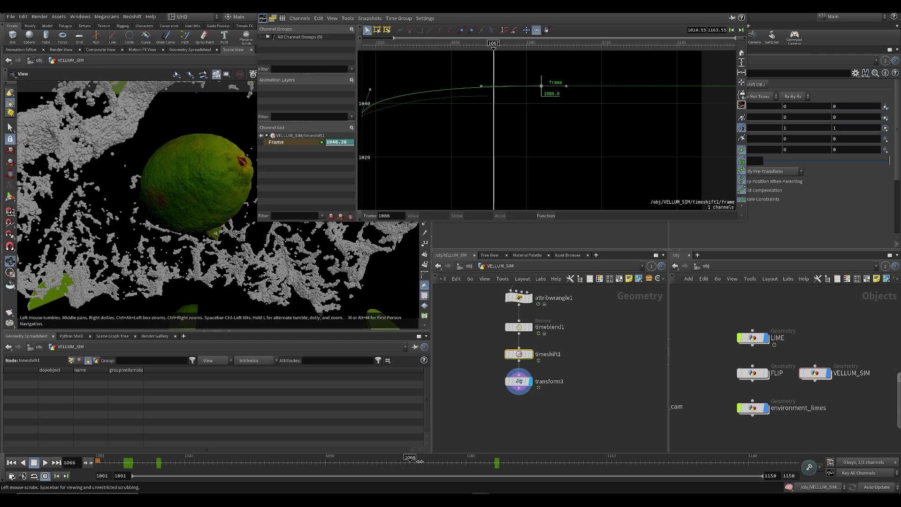
left_click(719, 10)
Return to frame 1001, render a viewport flipbook of frames 1001 to 1100 through SH030_cam and bring up its MPlay window
left_click_drag(176, 469, 67, 460)
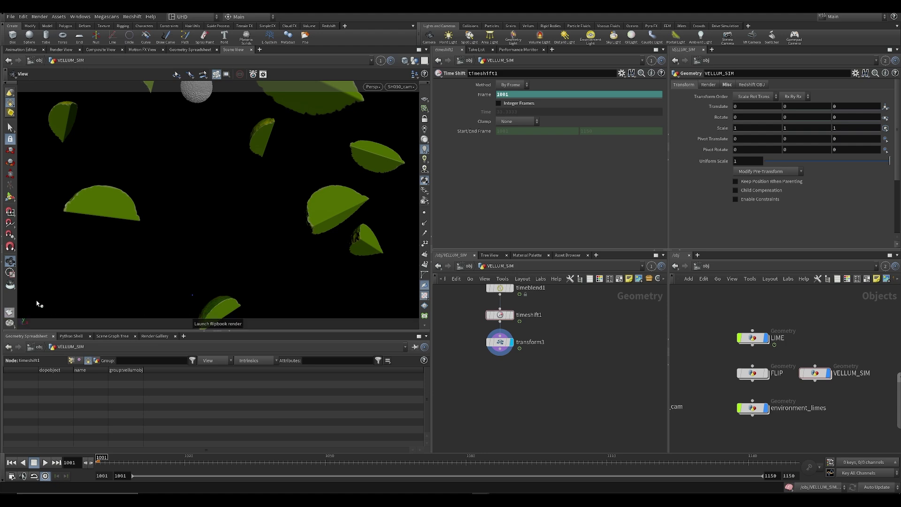
left_click(19, 313)
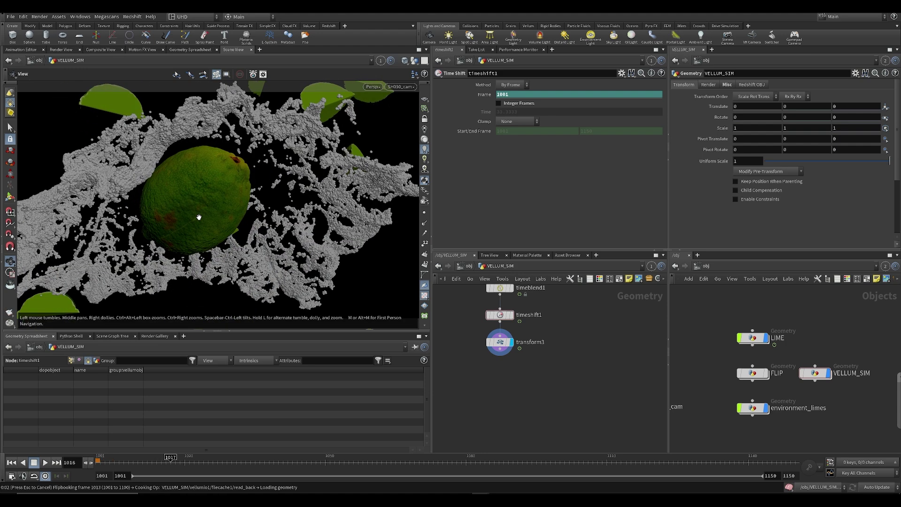
mouse_move(516, 485)
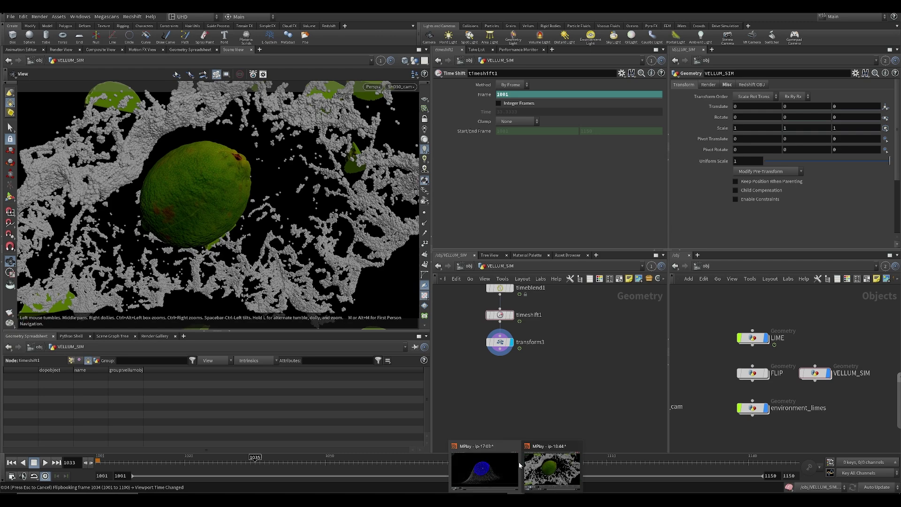
left_click(552, 469)
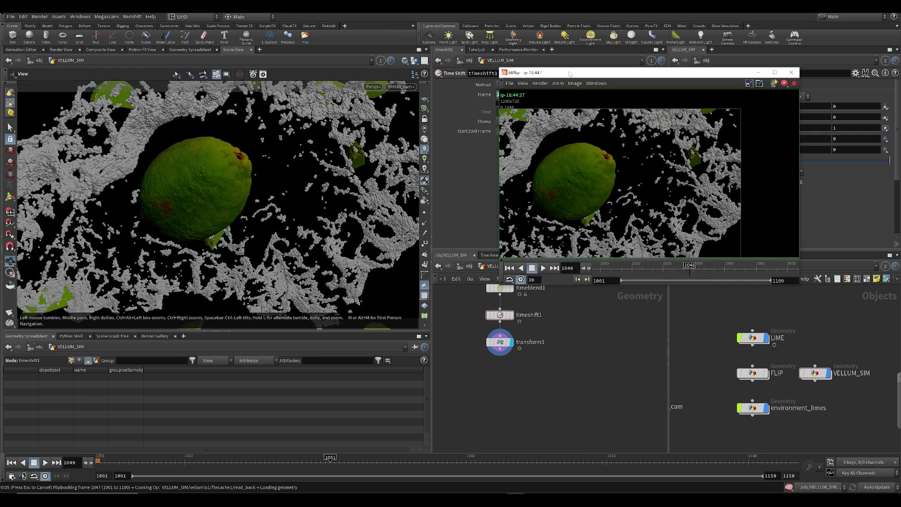
Reposition the MPlay window over the scene and frame the whole flipbook image in it
left_click_drag(569, 73, 257, 90)
scroll(351, 282, "up", 2)
middle_click_drag(356, 275, 459, 249)
scroll(397, 256, "up", 1)
scroll(566, 253, "down", 1)
middle_click_drag(570, 254, 478, 213)
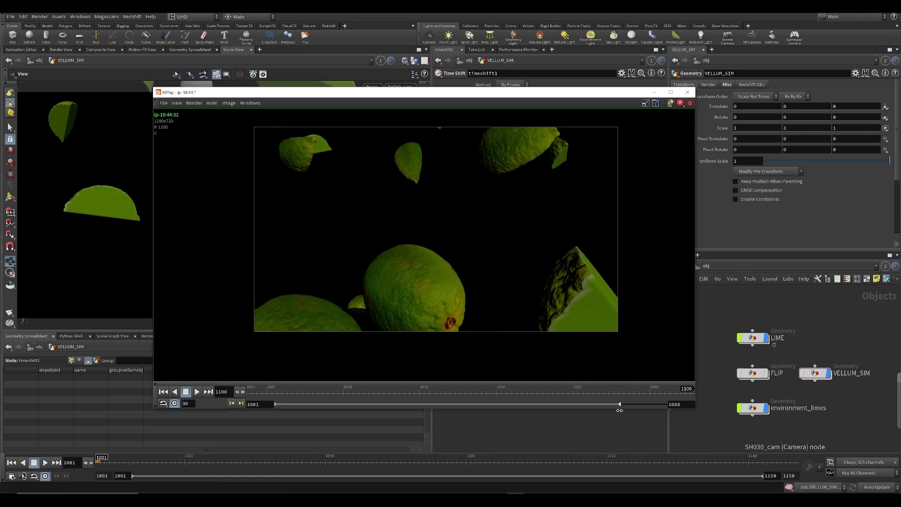
Play the flipbook with the playback range ending at frame 1084, and scrub to frame 1081 to check the ending
key("Up")
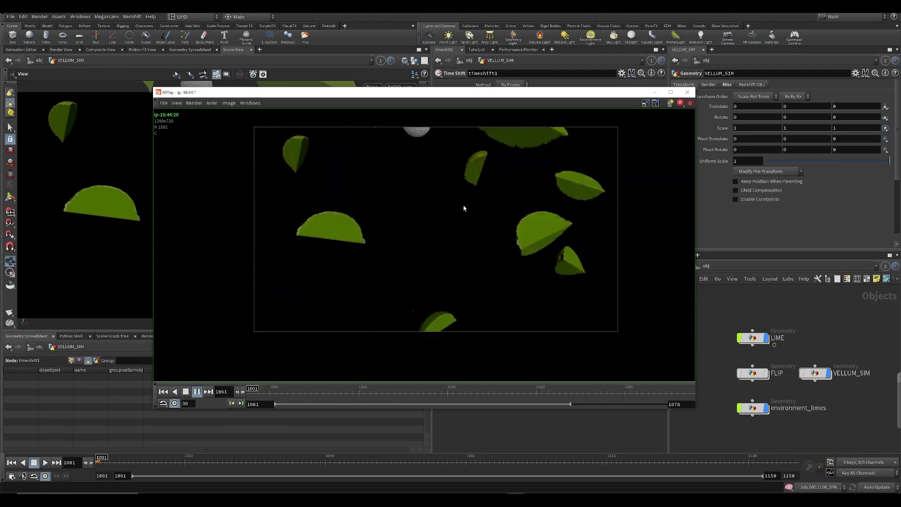
left_click_drag(572, 406, 610, 407)
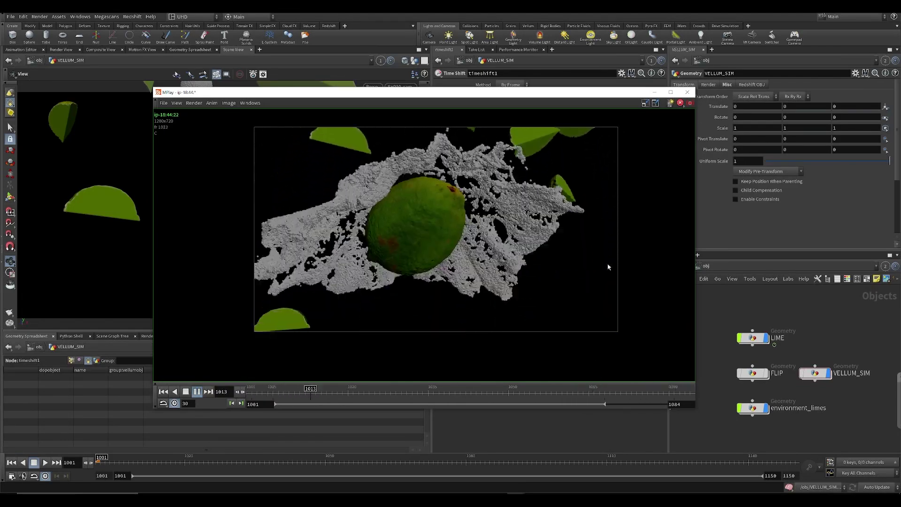
left_click(682, 393)
left_click_drag(682, 393, 672, 390)
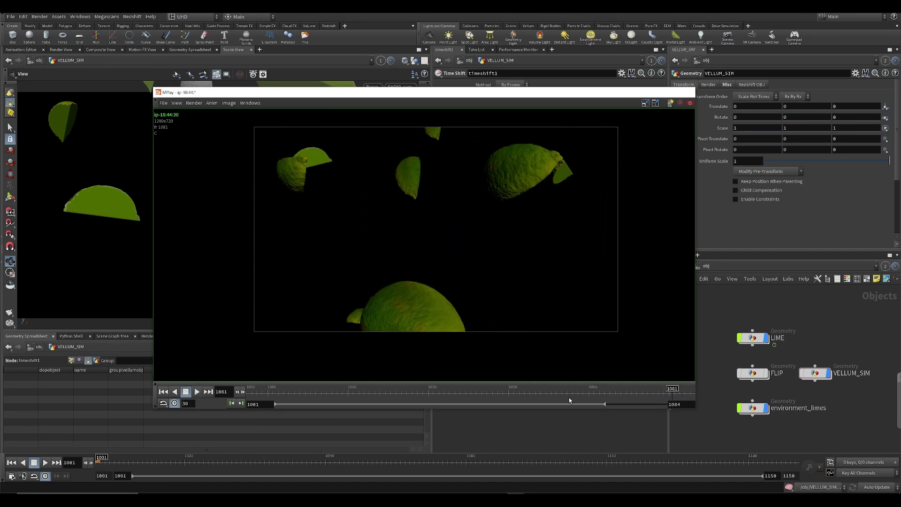
Close the flipbook player and open the Translate Y animation curve of the camera's mover null
key("Escape")
scroll(812, 353, "down", 5)
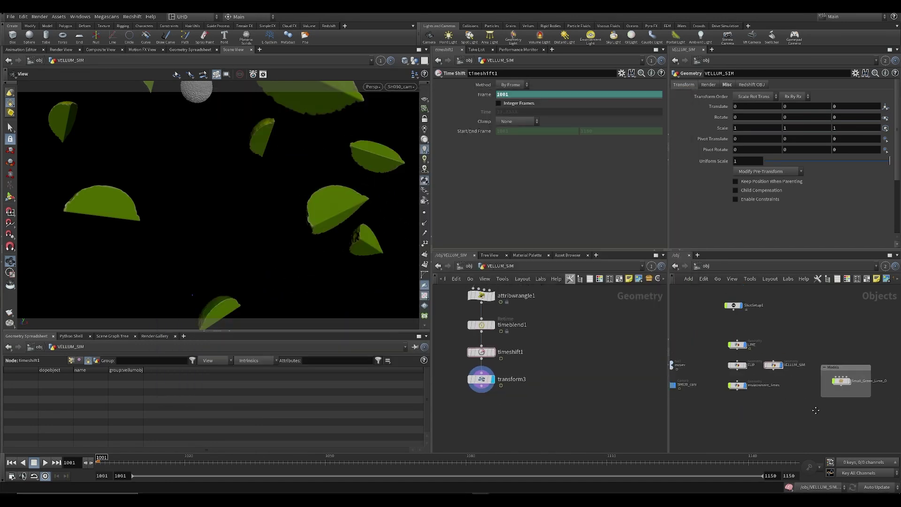
left_click(714, 416)
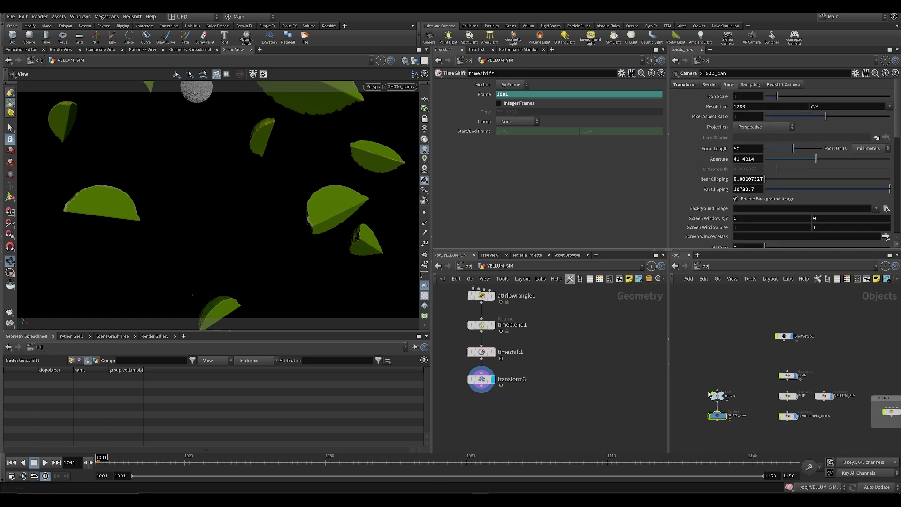
left_click(717, 395)
left_click_drag(460, 465, 477, 469)
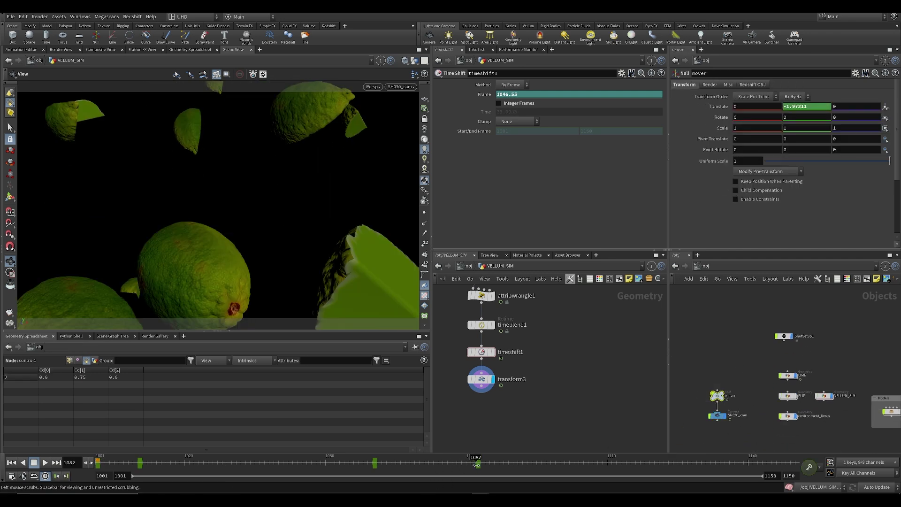
left_click(805, 106, "shift")
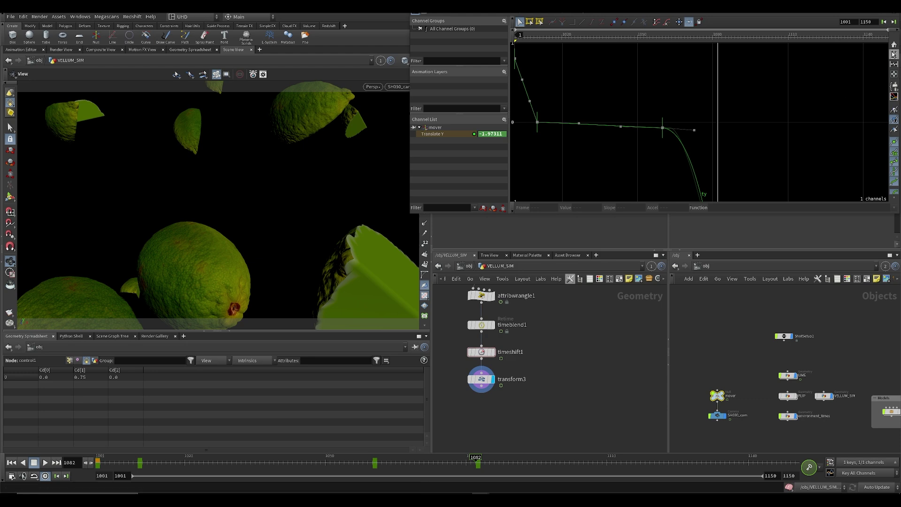
Delay the start of the mover's fast drop by moving its Translate Y key to frame 1063, play it back and save
middle_click_drag(696, 157, 662, 113)
left_click_drag(665, 114, 662, 145)
left_click_drag(356, 463, 383, 462)
key("h")
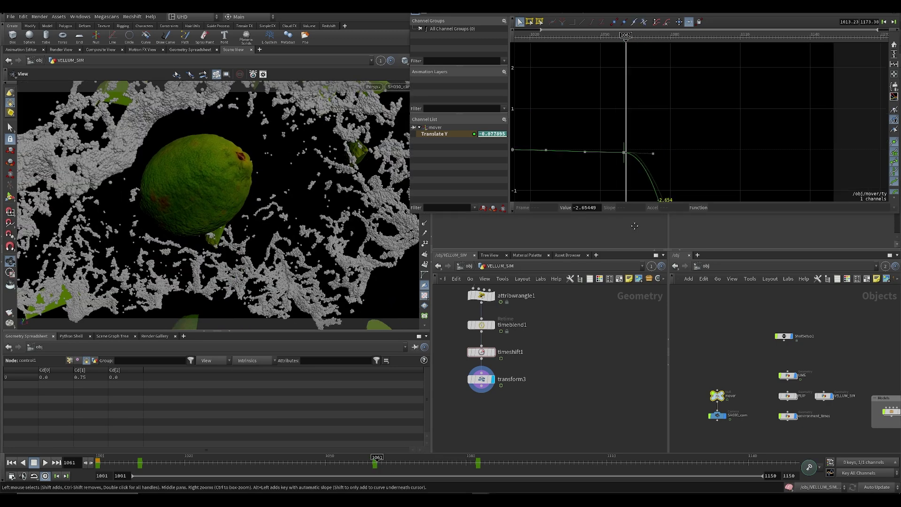
scroll(595, 53, "up", 3)
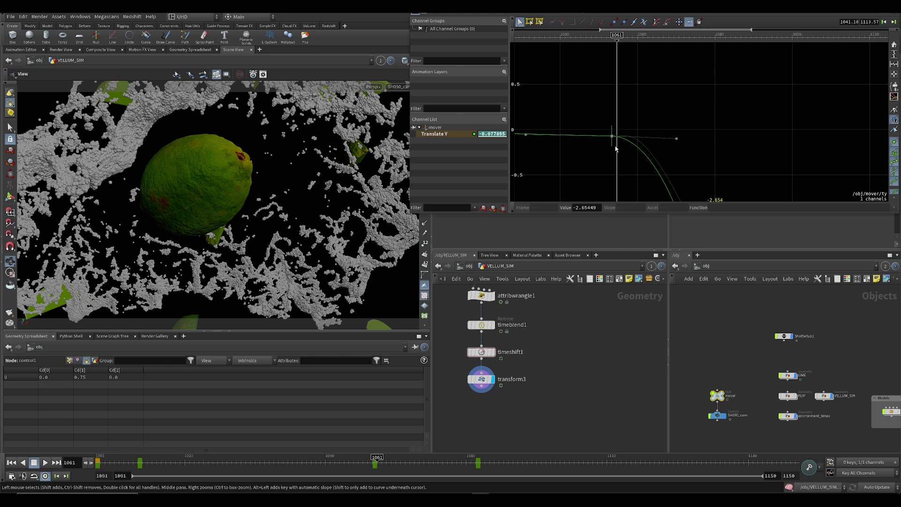
left_click_drag(612, 136, 628, 136)
key("Up")
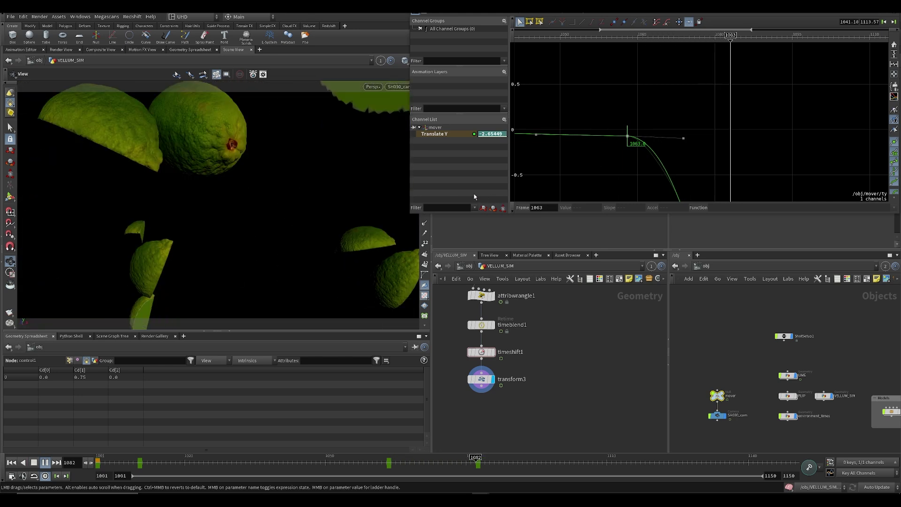
key("Escape")
key("ctrl+s")
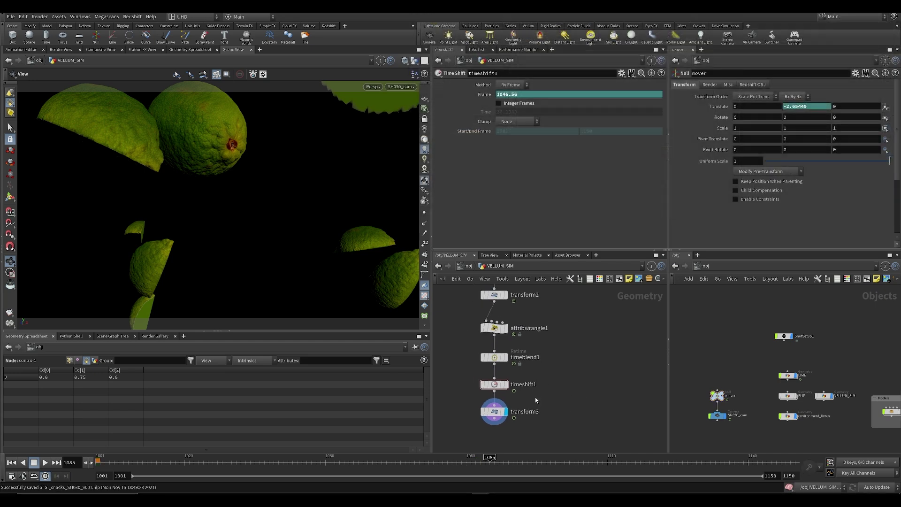
Add a Particle Fluid Surface node after transform3 in the VELLUM_SIM network and display it
middle_click_drag(488, 357, 468, 403)
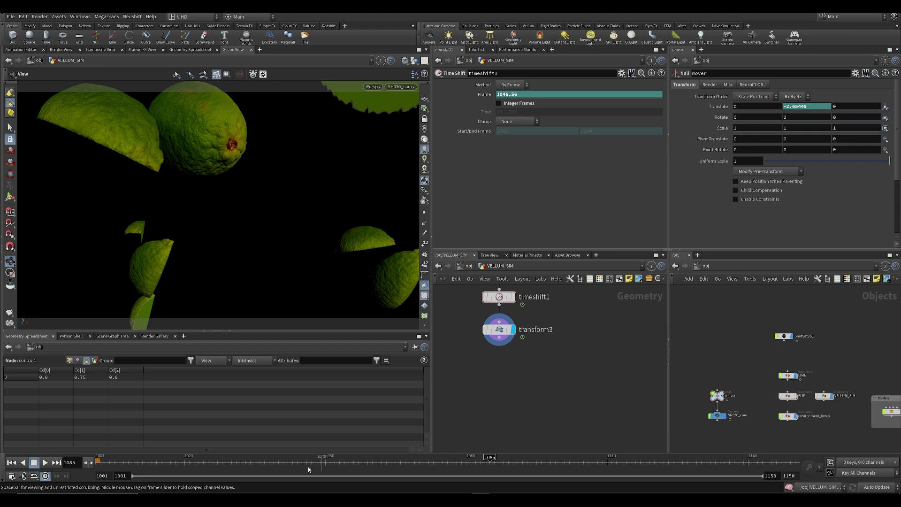
key("Tab")
type("parti fl")
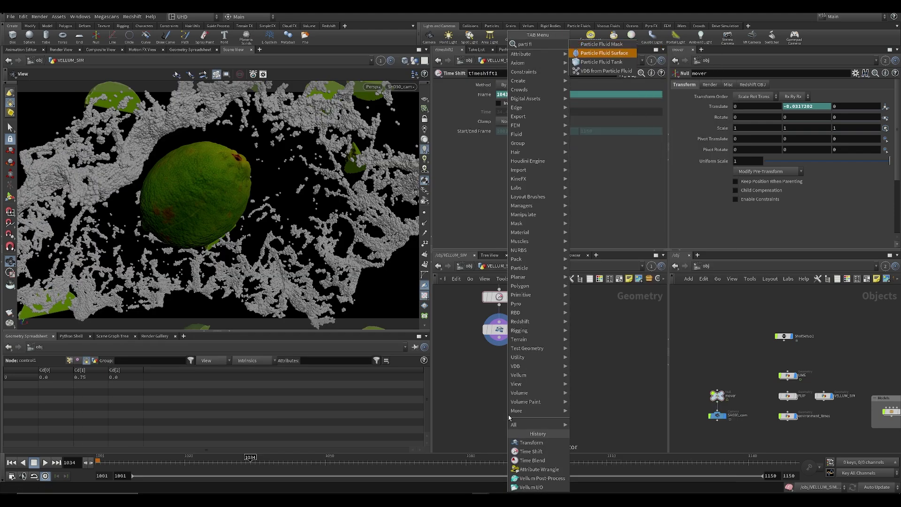
key("Return")
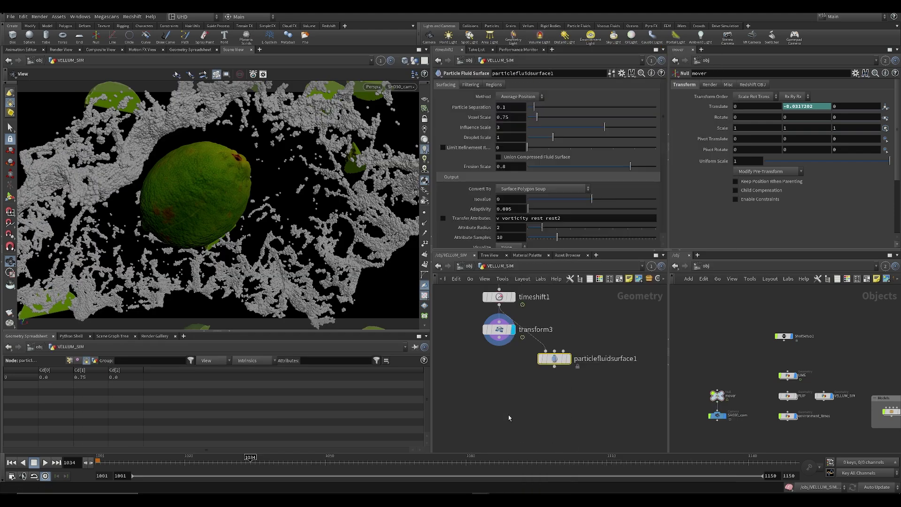
left_click(497, 406)
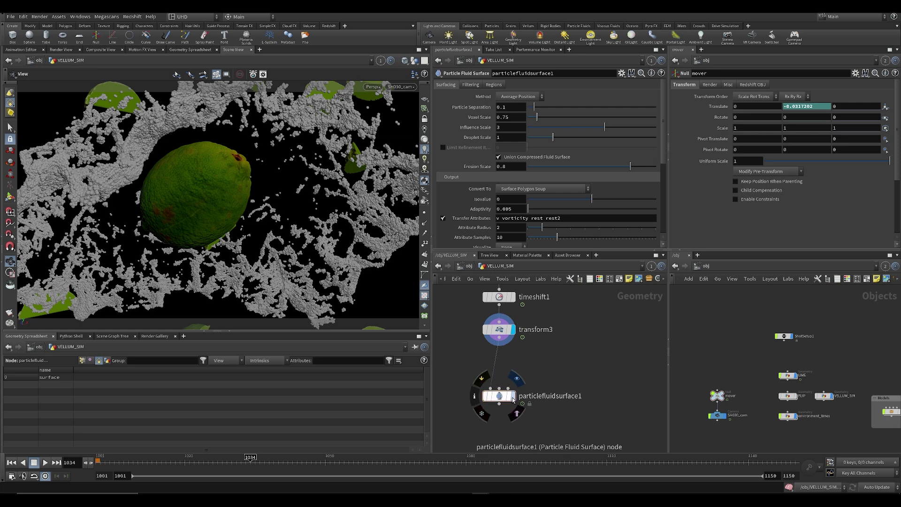
left_click(513, 395)
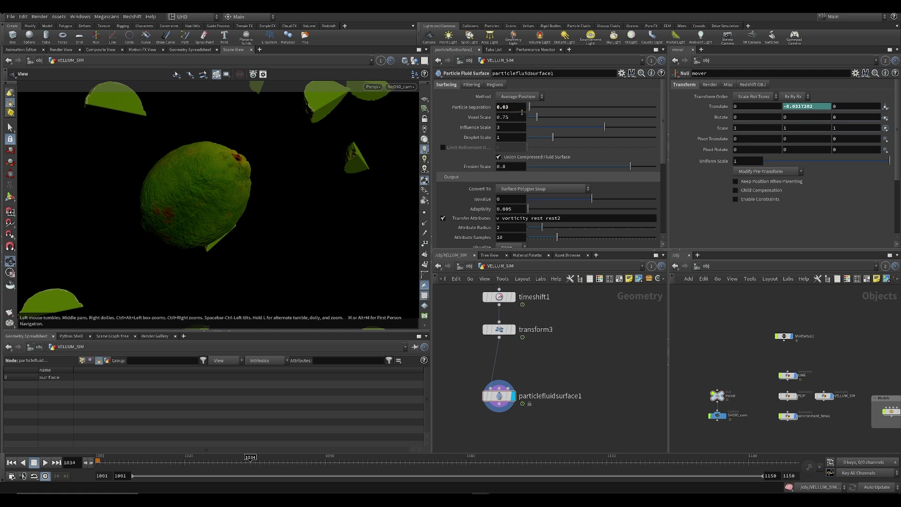
Set the Particle Separation of the fluid surface to 0.01
left_click(518, 108)
key("BackSpace")
type("2")
key("Return")
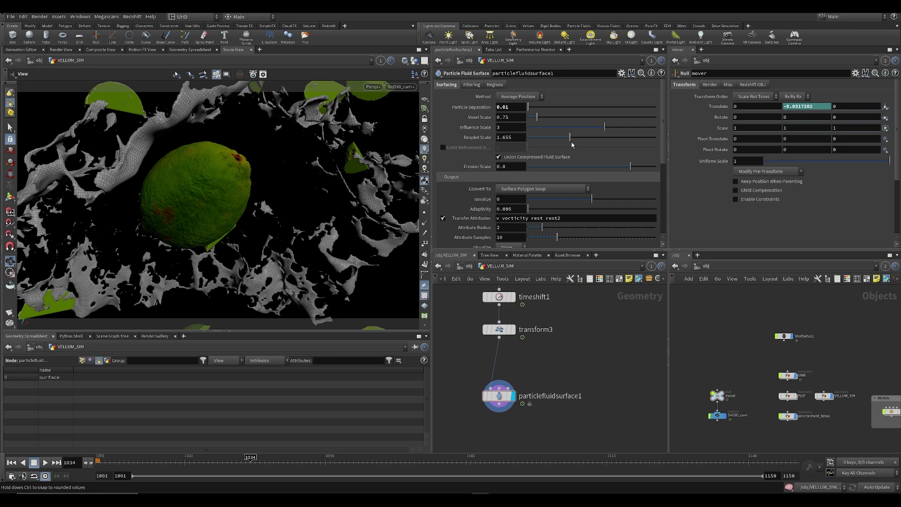
Adjust Influence Scale to about 1.244 and Droplet Scale to about 1.079, and compare the surface with the transform3 particles
left_click_drag(573, 145, 573, 145)
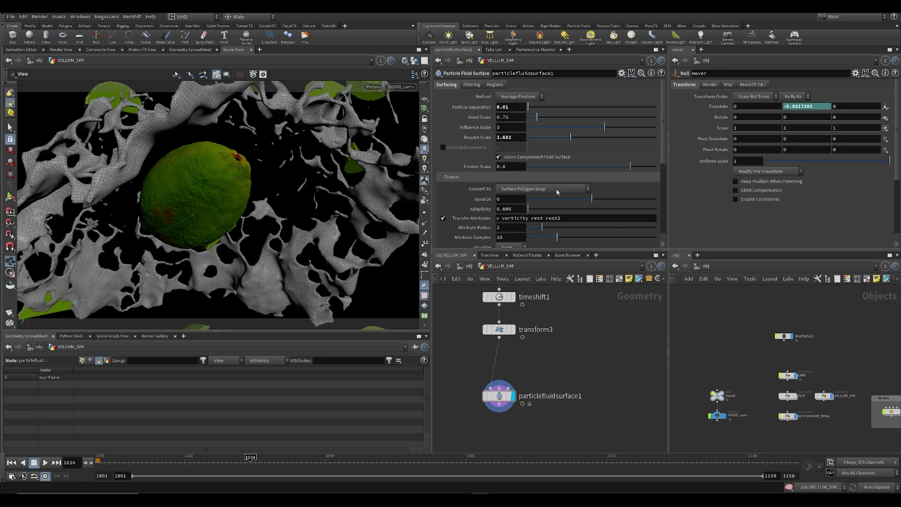
mouse_move(553, 140)
left_mouse_down()
mouse_move(548, 128)
mouse_move(560, 128)
mouse_move(540, 142)
mouse_move(560, 145)
left_mouse_up()
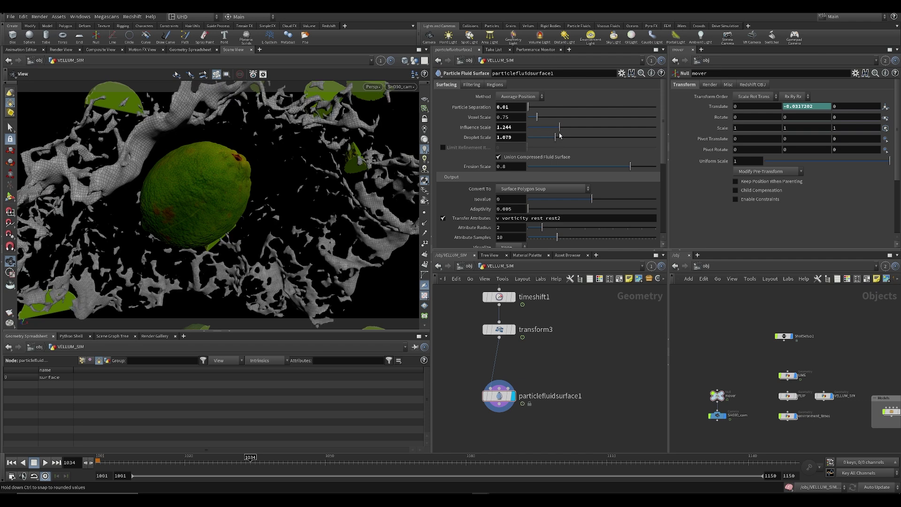
left_click_drag(502, 127, 496, 128)
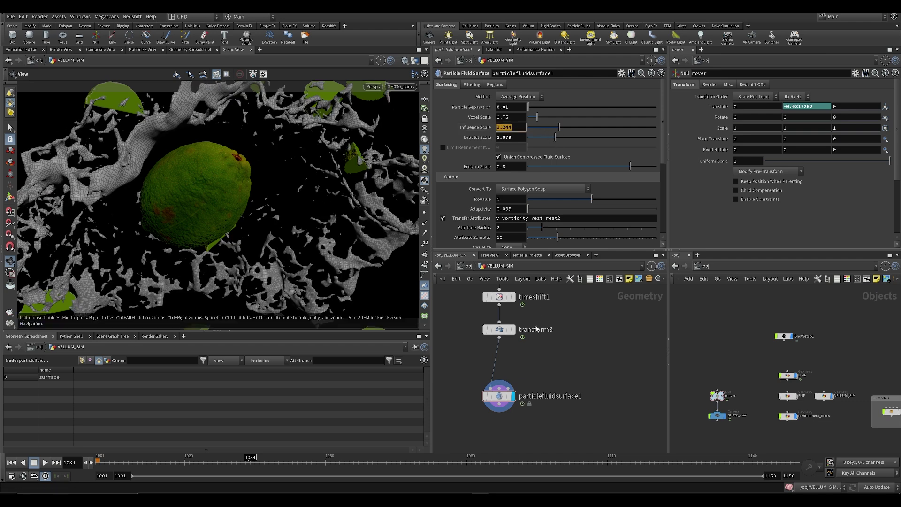
left_click(512, 330)
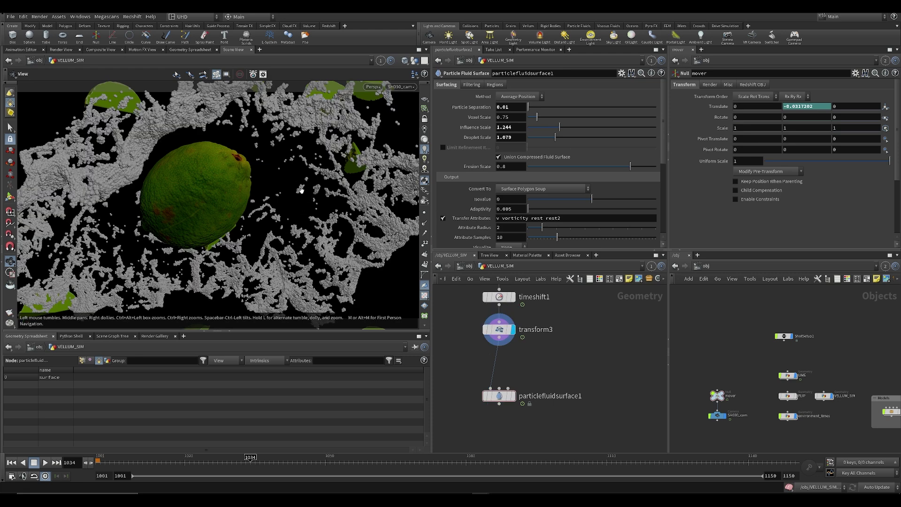
left_click(513, 395)
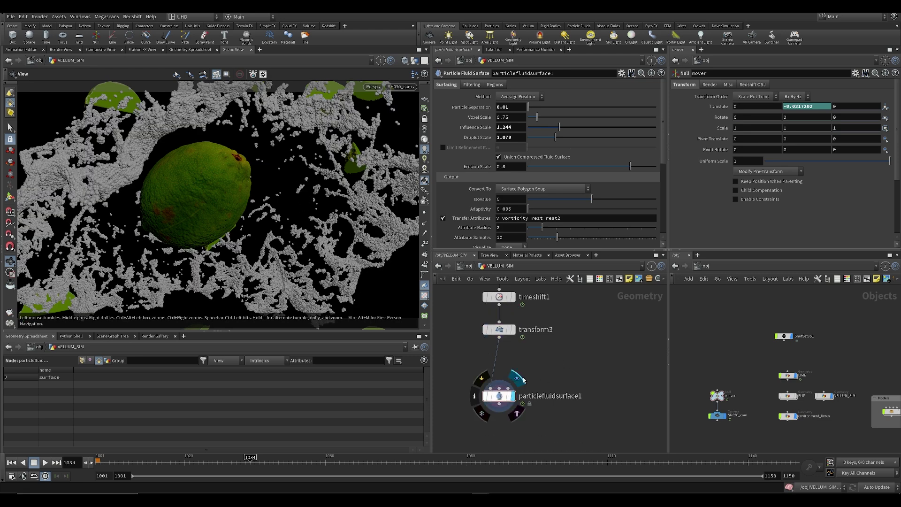
Refine the fluid surface with Influence Scale about 1.536, Droplet Scale about 1.171 and Particle Separation 0.005, and save the scene
left_click_drag(558, 139, 568, 128)
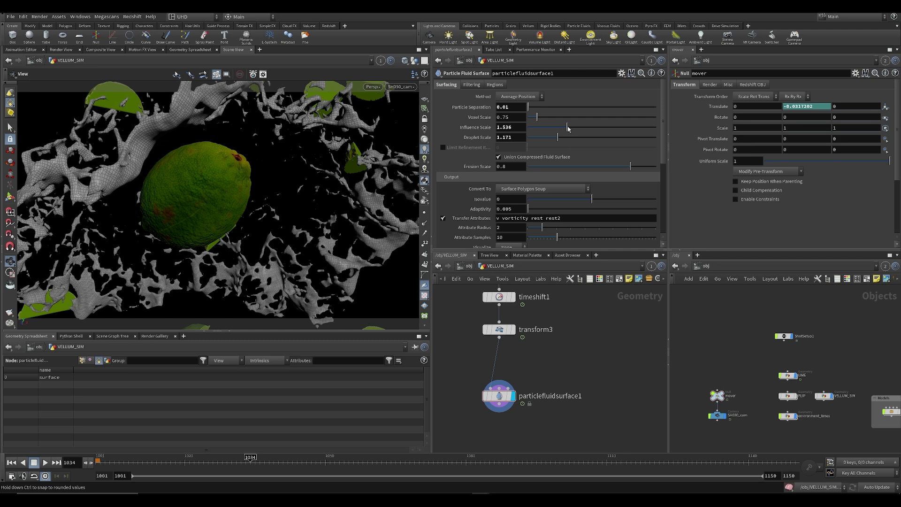
key("ctrl+s")
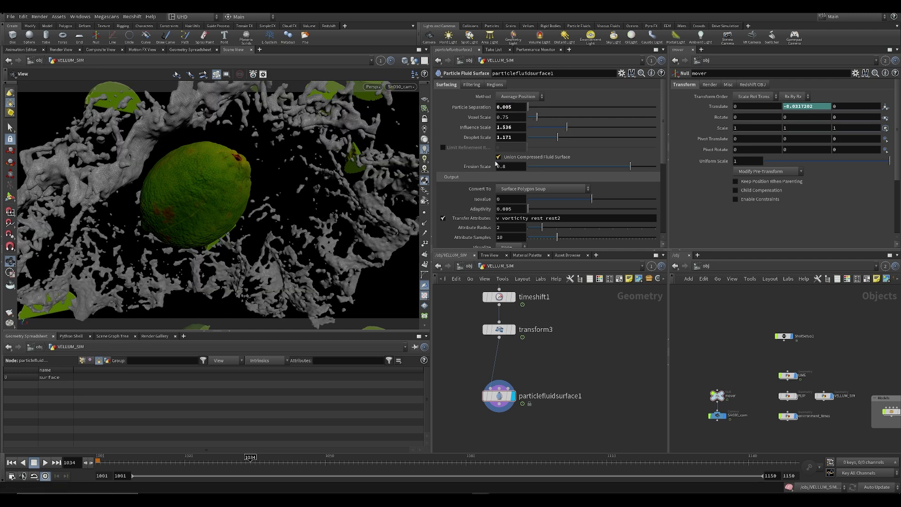
key("ctrl+s")
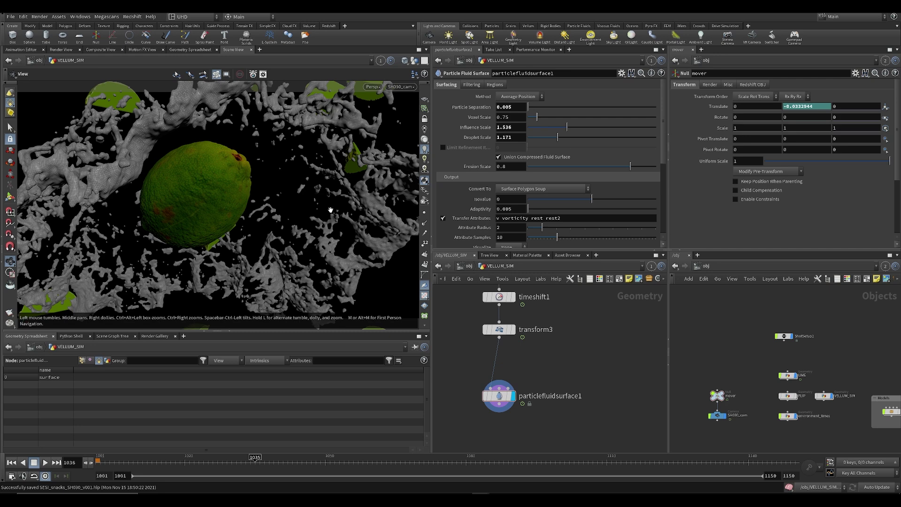
Move transform3 and the fluid surface node down to make room below timeshift1, and save the scene
middle_click_drag(493, 326, 481, 285)
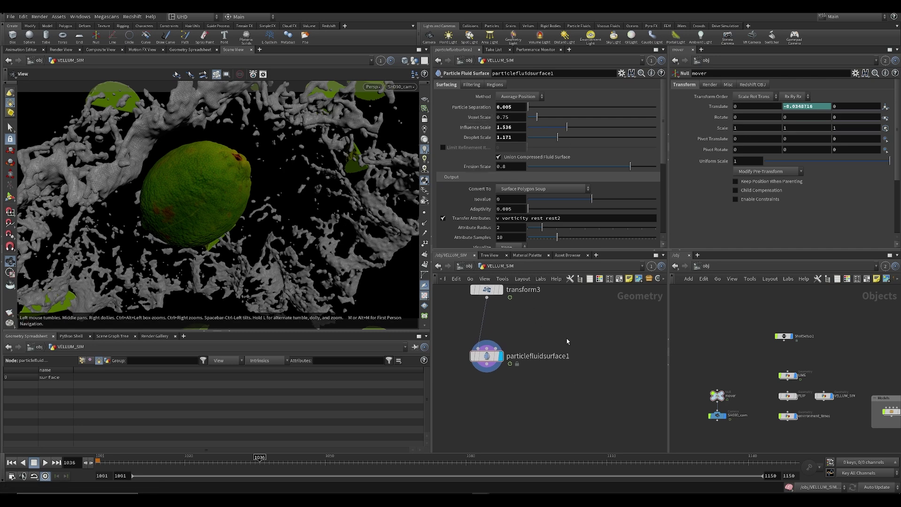
middle_click(474, 355)
scroll(473, 350, "down", 3)
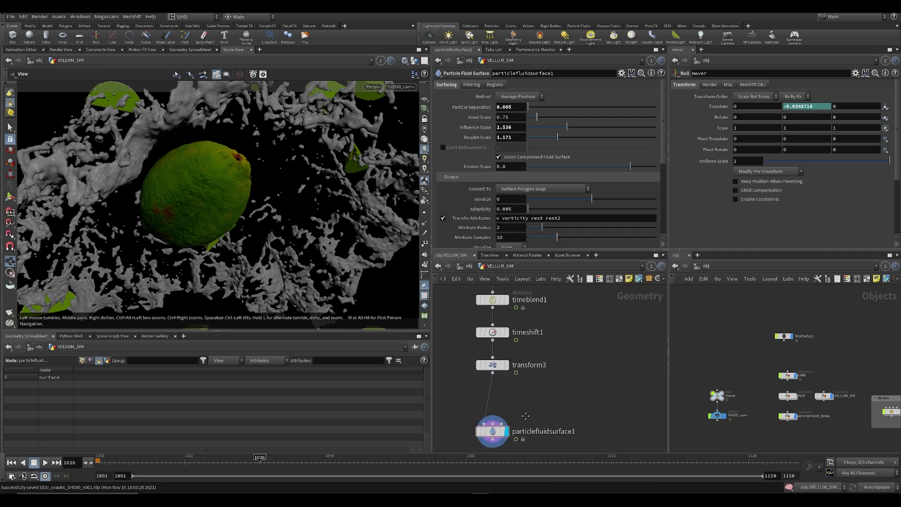
left_click_drag(464, 341, 504, 362)
scroll(504, 362, "up", 5)
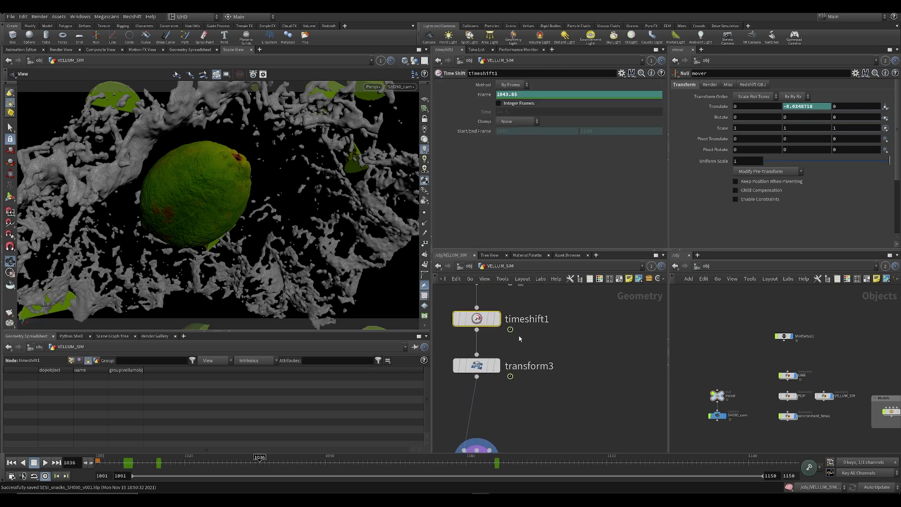
mouse_move(526, 314)
middle_click_drag(524, 323, 511, 316)
left_click_drag(470, 359, 469, 401, "ctrl")
scroll(492, 375, "down", 5)
key("ctrl+s")
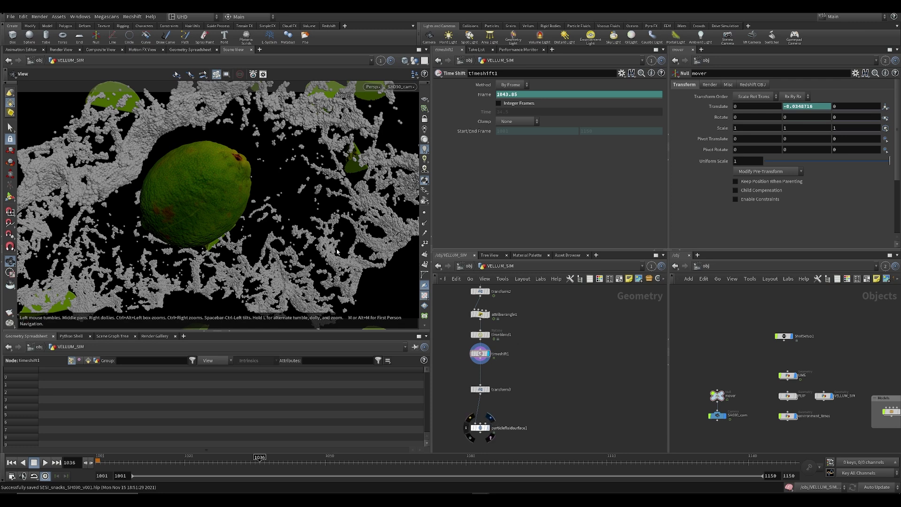
Display timeshift1, toggle the point trails in the viewport and look through the point attributes in the Geometry Spreadsheet
left_click(426, 233)
left_click(426, 234)
left_click(426, 238)
left_click(426, 235)
scroll(497, 399, "up", 2)
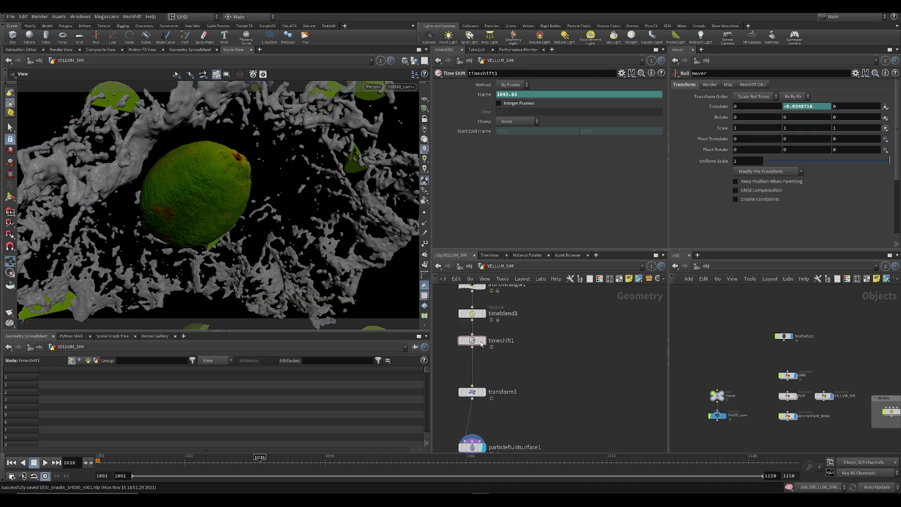
left_click(482, 341)
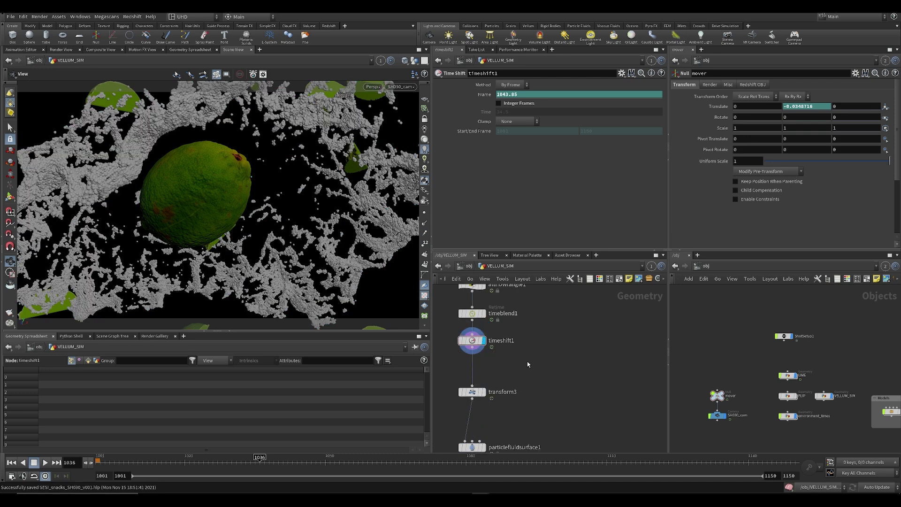
left_click(215, 361)
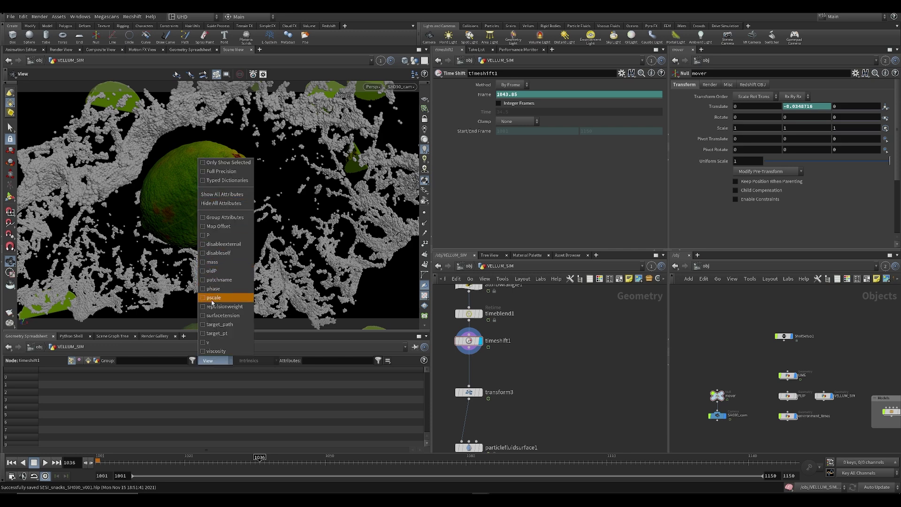
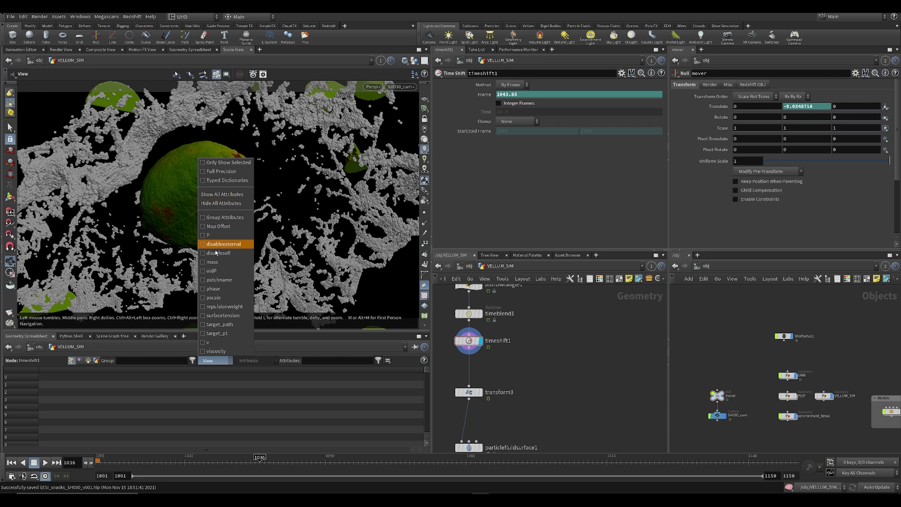
Add a Trail node beside the connection between timeshift1 and transform3
middle_click_drag(526, 358, 512, 337)
scroll(536, 409, "down", 5)
scroll(531, 380, "up", 4)
key("Tab")
type("tra")
key("Down")
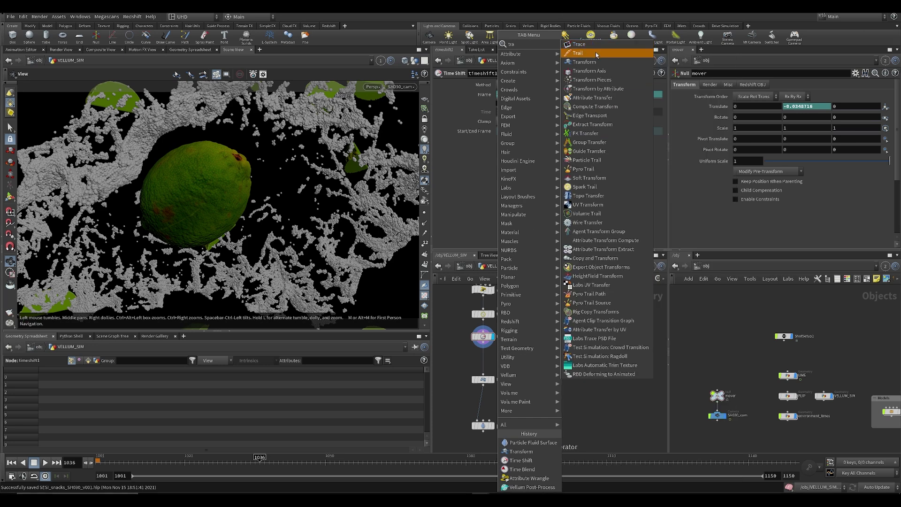
key("Return")
left_click(527, 363)
scroll(485, 349, "up", 2)
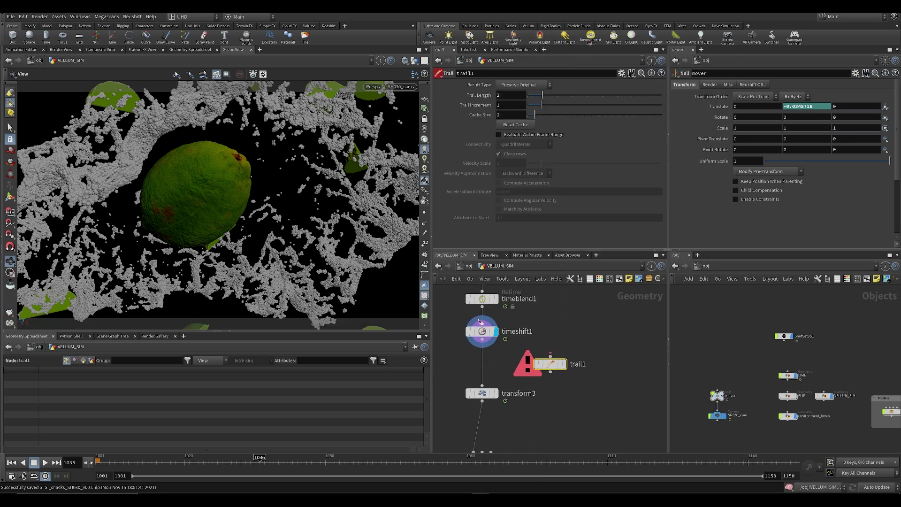
At frame 1044, insert the Trail node between timeshift1 and transform3, display it and set its Result Type to Compute Velocity
mouse_move(249, 462)
left_mouse_down()
mouse_move(159, 466)
mouse_move(230, 469)
mouse_move(199, 474)
mouse_move(232, 463)
mouse_move(417, 457)
mouse_move(297, 459)
left_mouse_up()
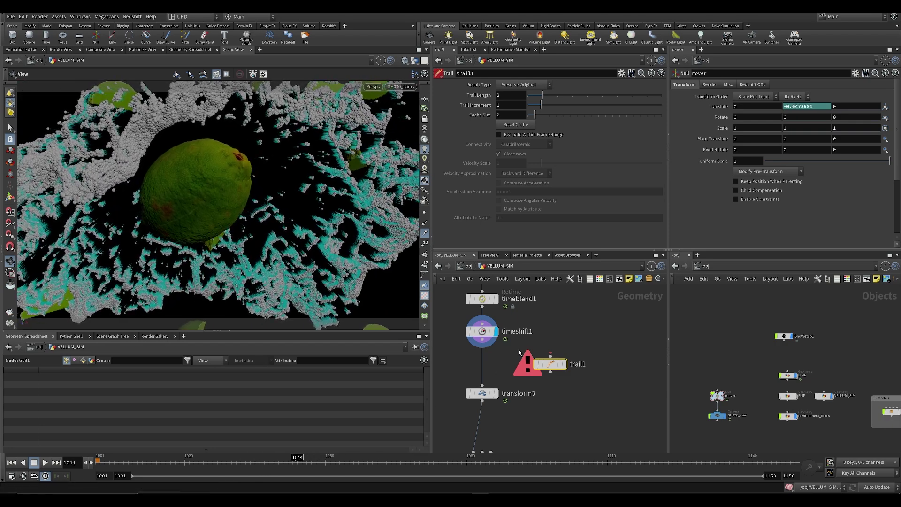
left_click_drag(551, 367, 486, 361)
left_click(502, 363)
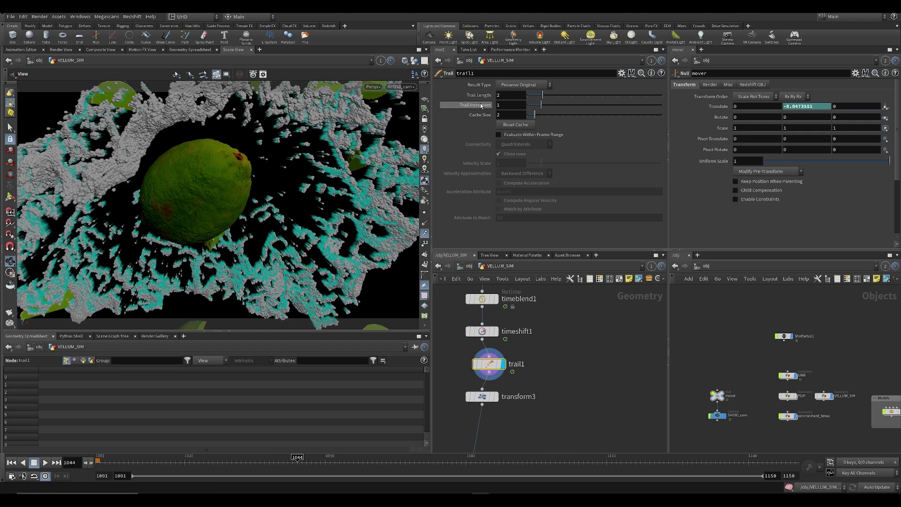
left_click(506, 86)
left_click(517, 121)
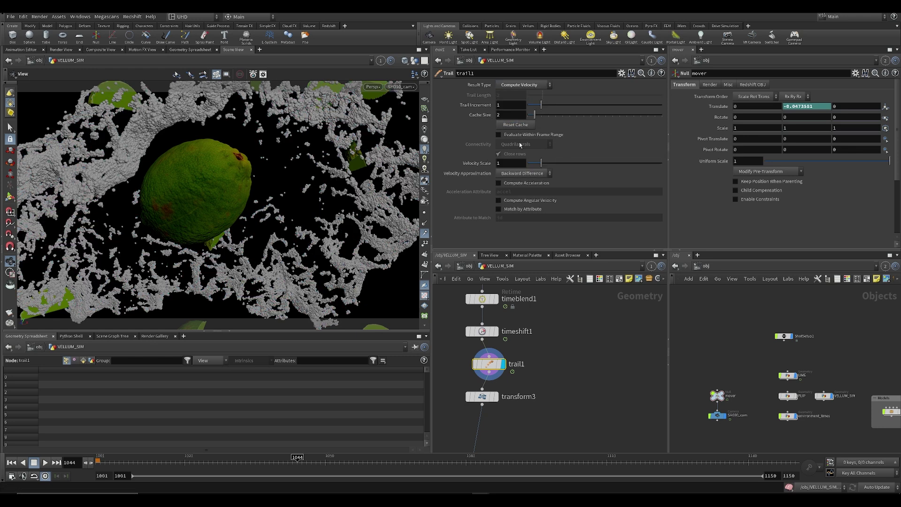
Step through frames 1008 to 1015 to examine the velocity trails computed by trail1 around the moment of impact
middle_click_drag(551, 403, 558, 356)
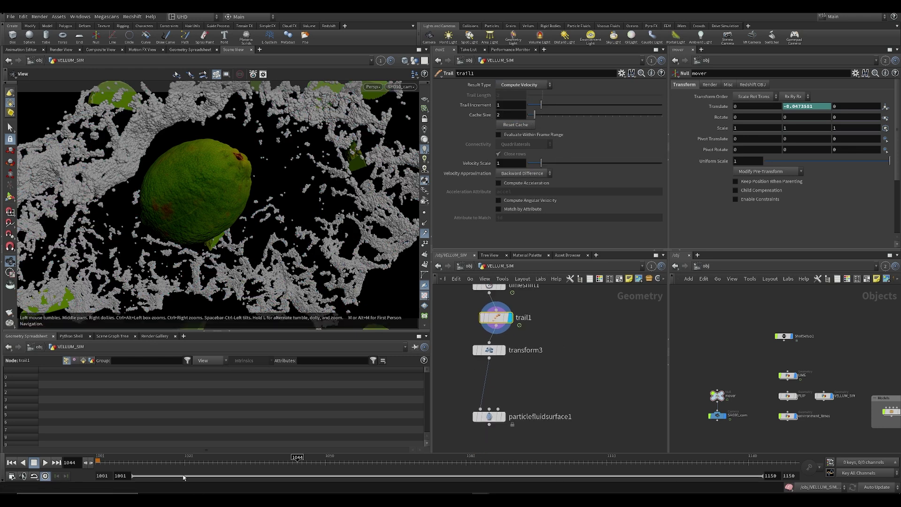
left_click_drag(196, 464, 161, 462)
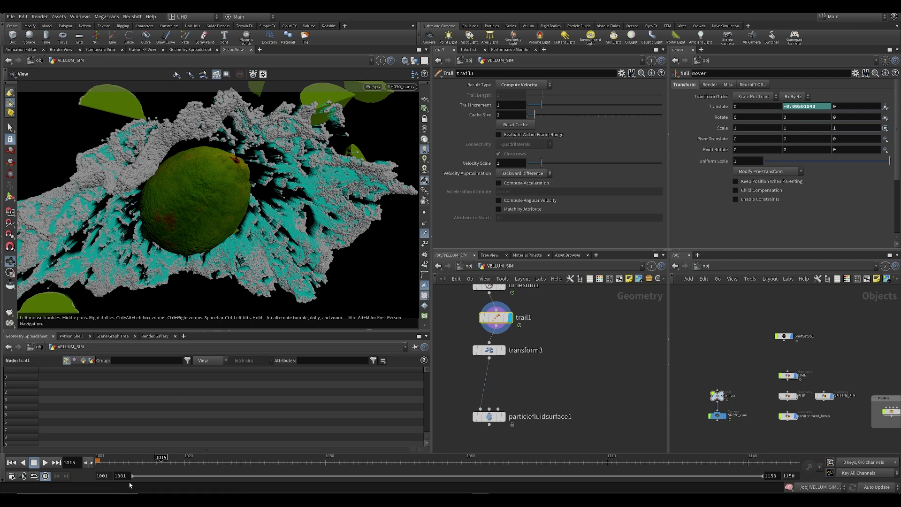
left_click_drag(109, 464, 129, 470)
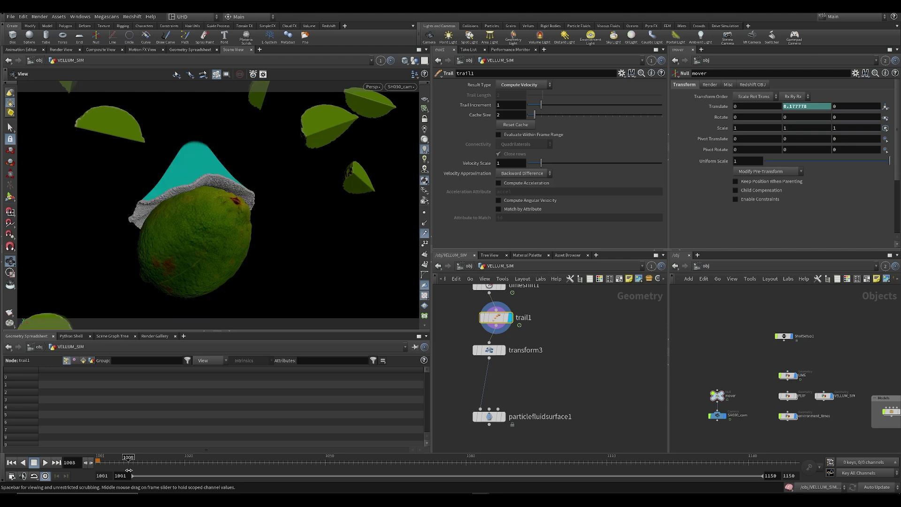
key("Right")
key("Right")
key("Right")
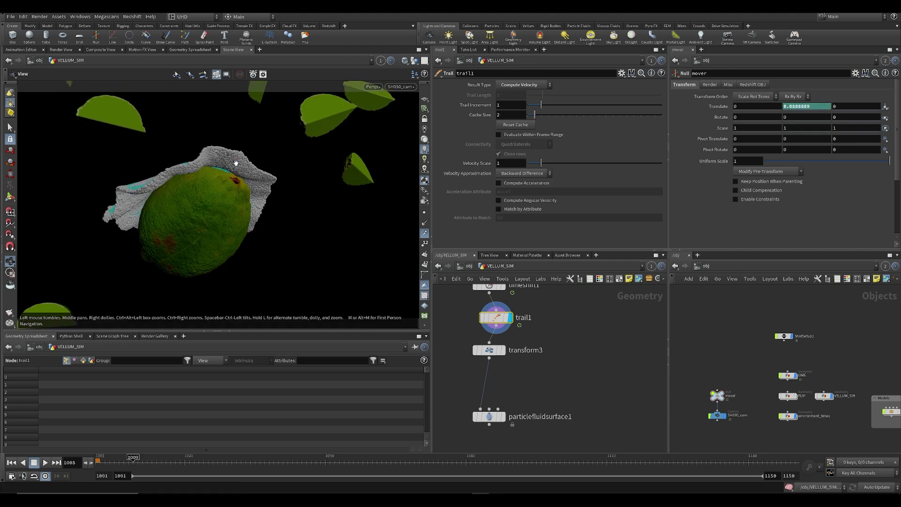
key("Right")
key("Right")
key("Right")
key("Right")
key("Right")
key("Right")
key("Right")
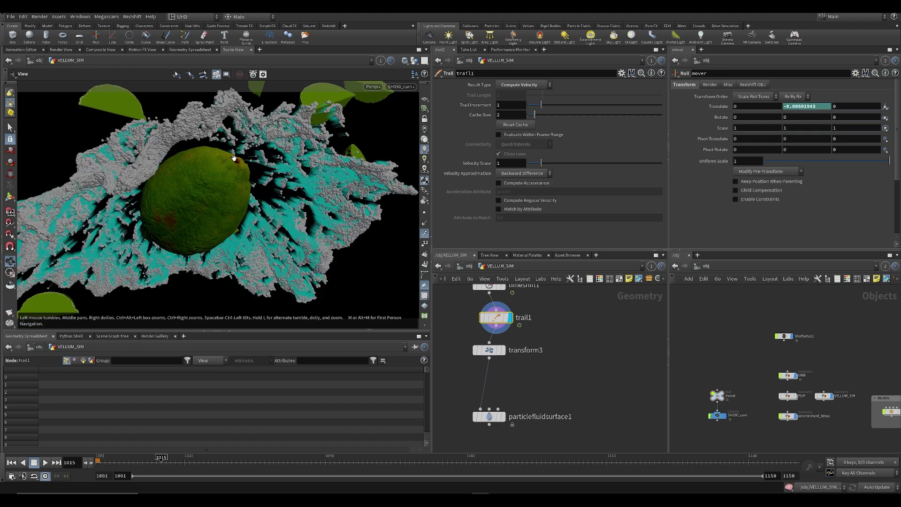
key("Left")
key("Left")
key("Left")
key("Left")
key("Right")
key("Right")
key("Right")
key("Right")
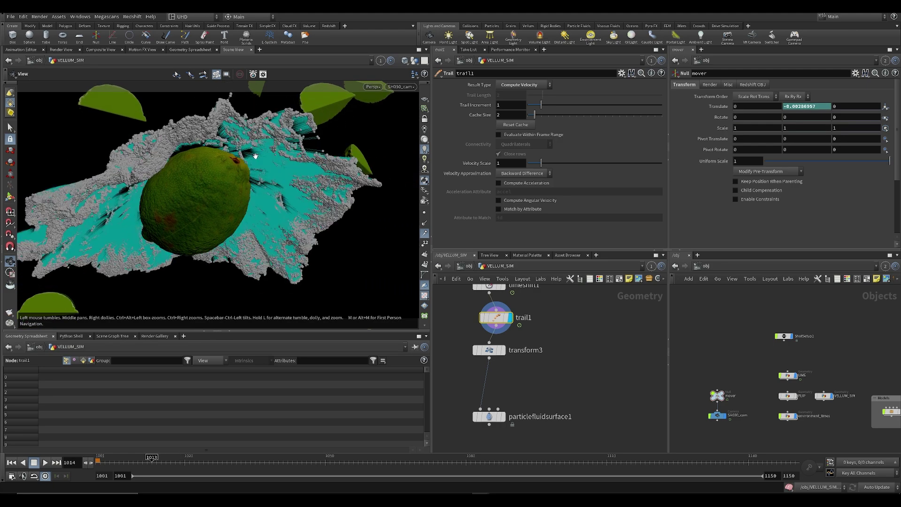
Play the splash from frame 1001, save the scene and step back through frames 1014 to 1010 to check the velocity trails
left_click_drag(176, 465, 96, 462)
key("Right")
key("Right")
key("Right")
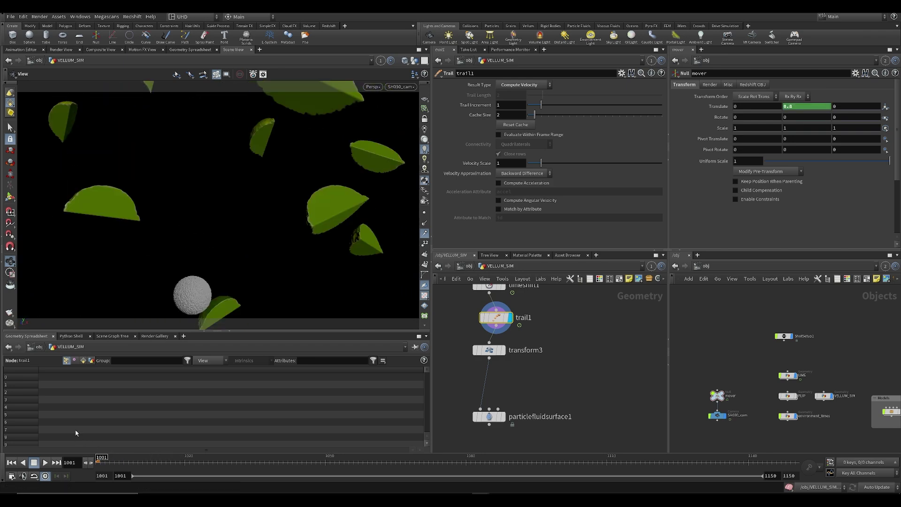
key("Up")
key("ctrl+s")
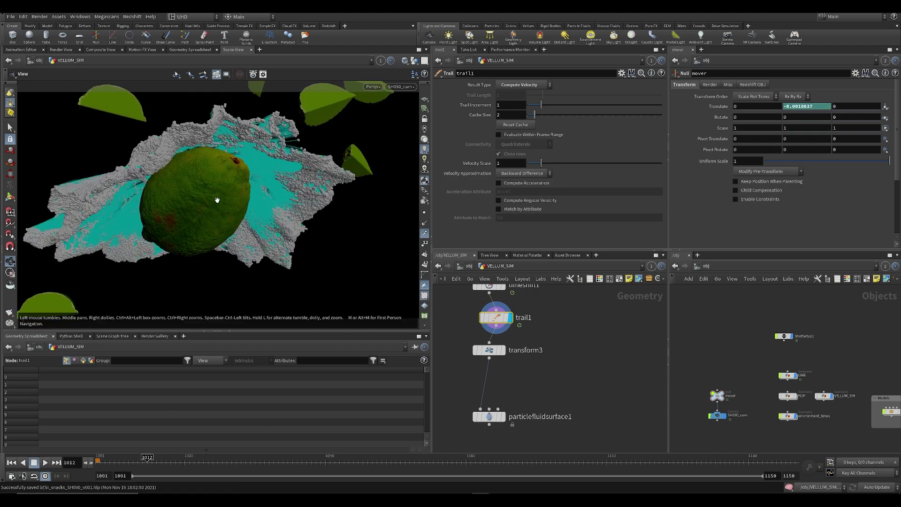
key("Left")
key("Left")
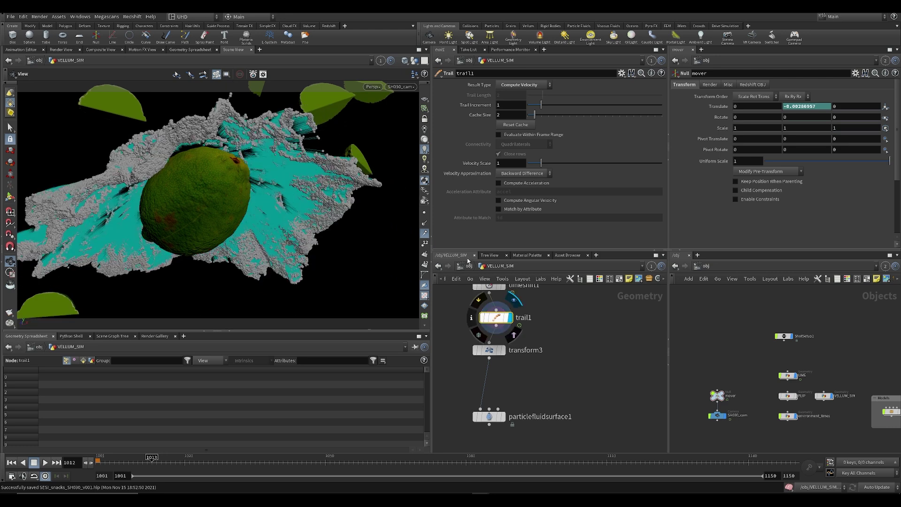
key("Right")
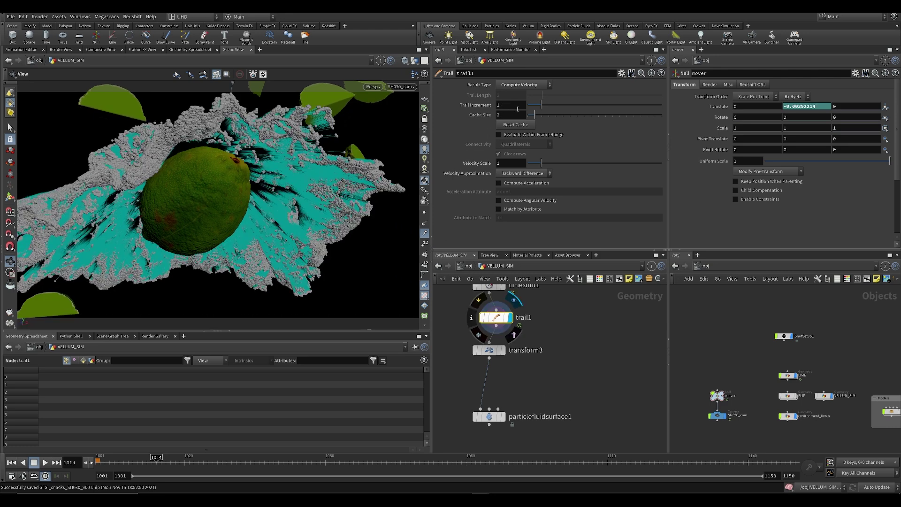
key("Left")
key("Left")
key("Left")
key("Left")
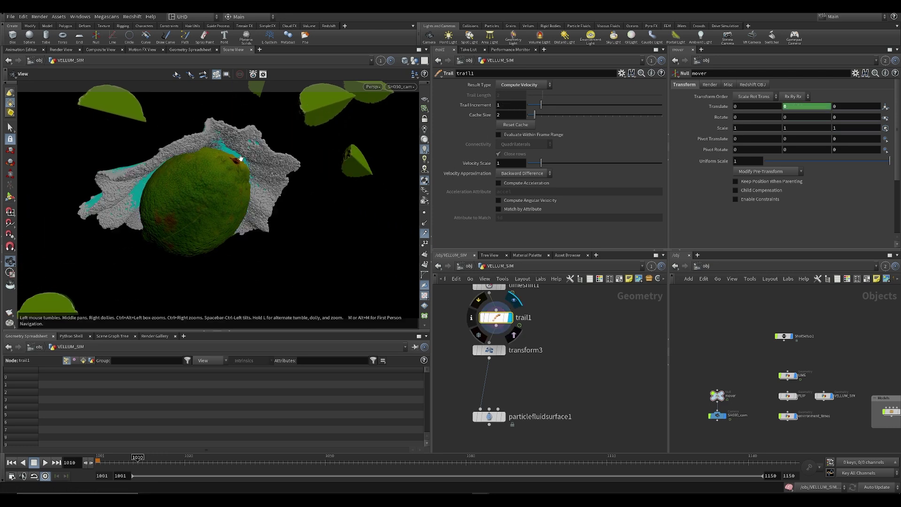
View the splash from above and step through frames around 1008 to 1017 to examine how the velocity trails change
left_click_drag(236, 155, 198, 148)
key("Left")
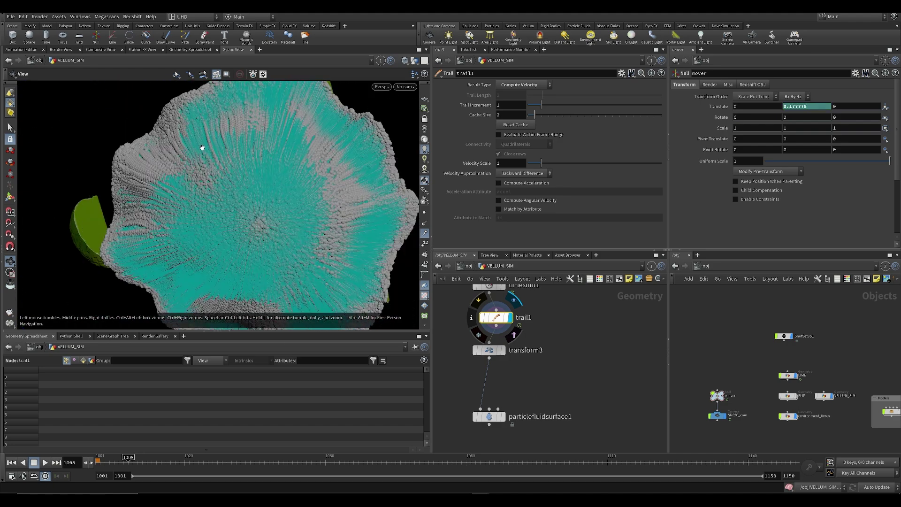
key("Left")
key("Left")
key("Right")
key("Right")
key("Right")
key("Right")
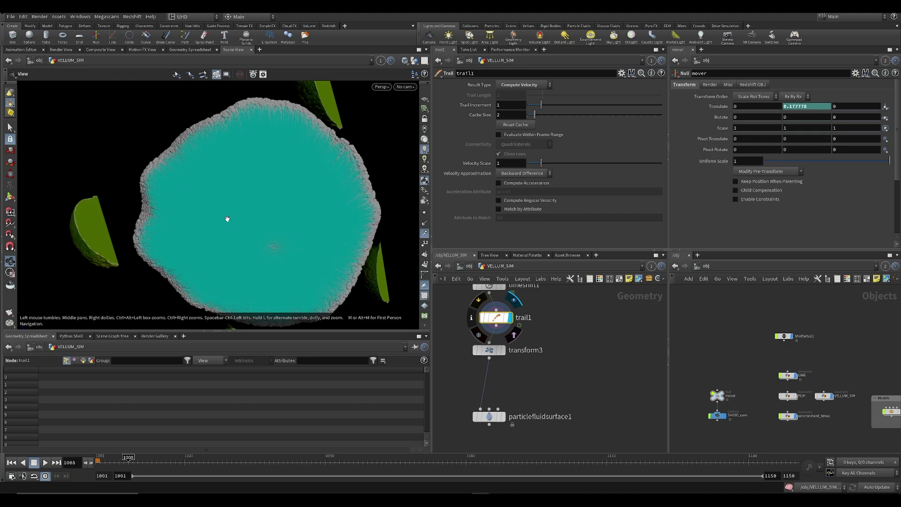
key("Right")
key("Right")
key("Right")
key("Right")
key("Right")
key("Right")
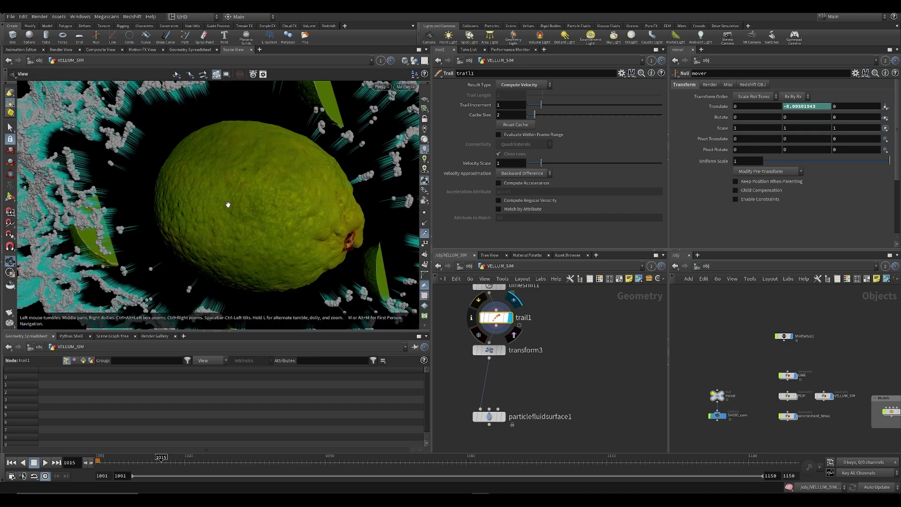
Look through SH030_cam again, replay the splash to review its trails, return to frame 1007 and save the scene
left_click(405, 86)
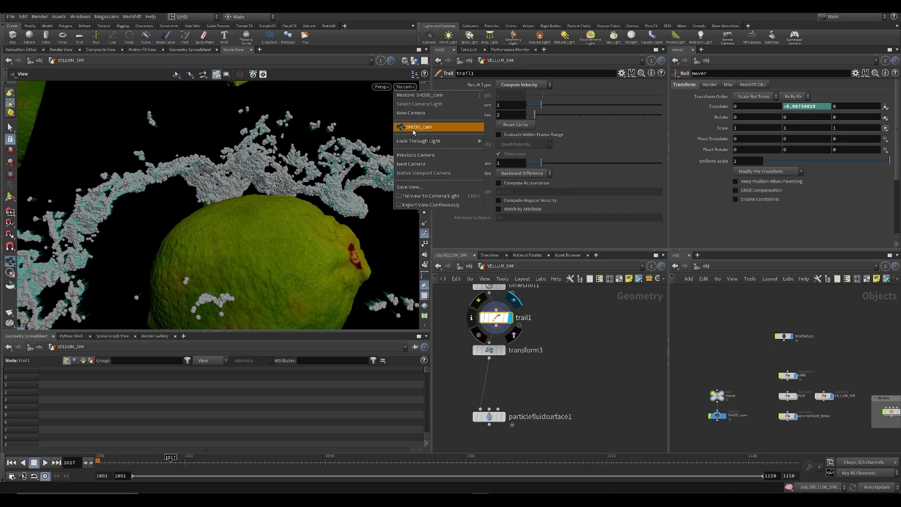
left_click(413, 127)
key("Left")
key("Left")
key("Left")
key("Left")
key("Right")
key("Right")
key("Right")
key("Right")
key("Right")
key("Right")
key("Right")
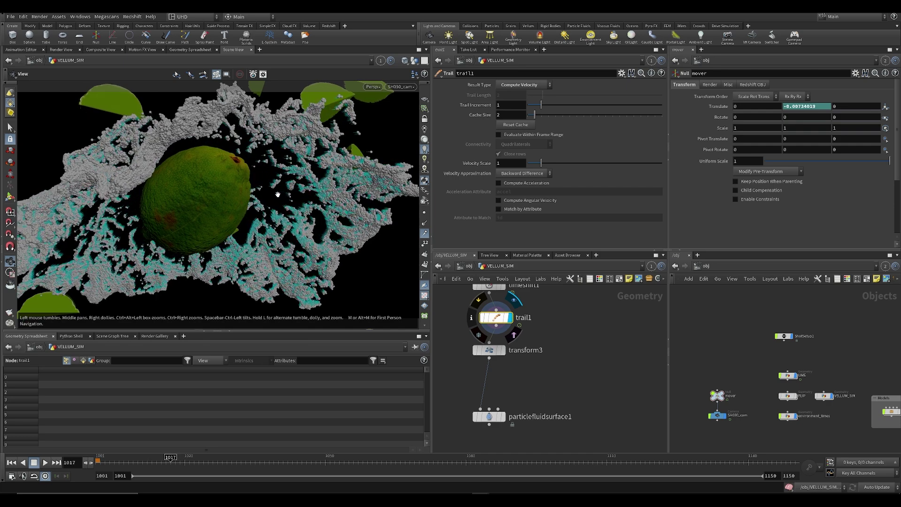
key("Right")
key("Right")
key("Right")
key("ctrl+Up")
key("Up")
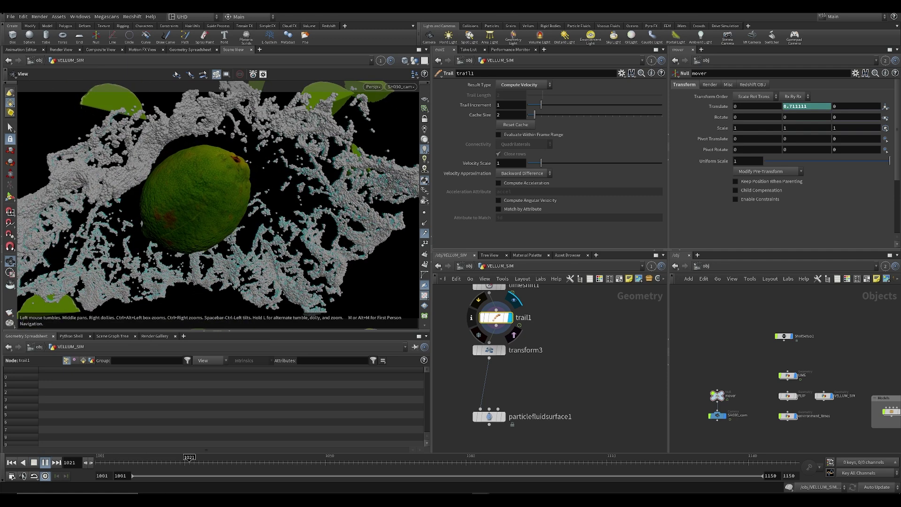
left_click(139, 463)
left_click_drag(139, 463, 124, 459)
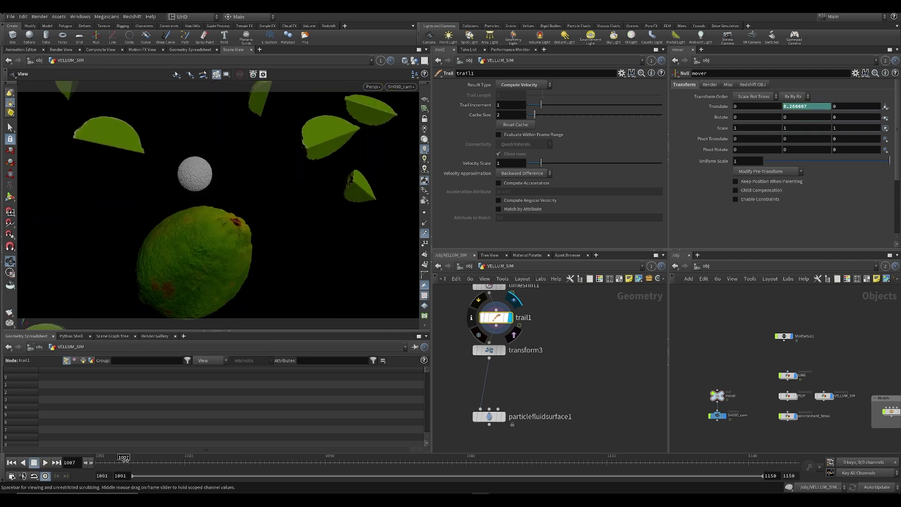
key("ctrl+s")
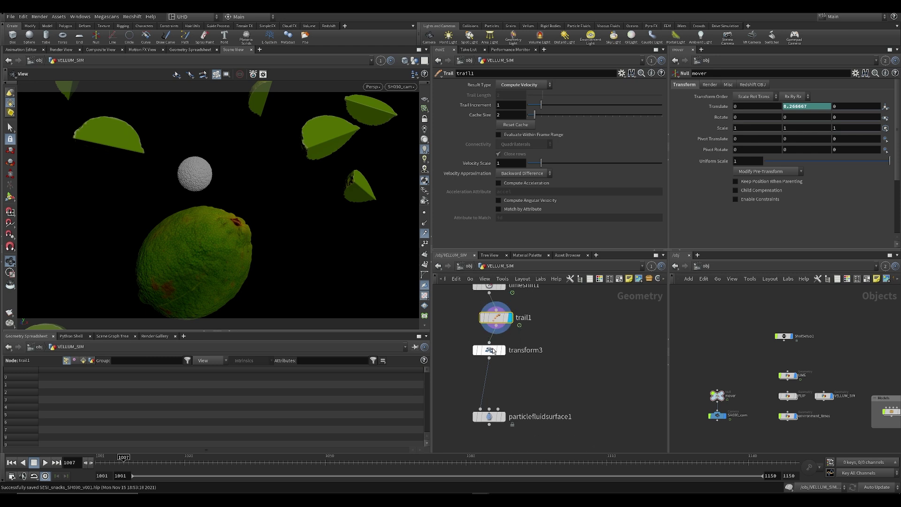
Make room below trail1 and insert an Attribute Wrangle between trail1 and transform3
left_click_drag(493, 350, 493, 363)
key("Right")
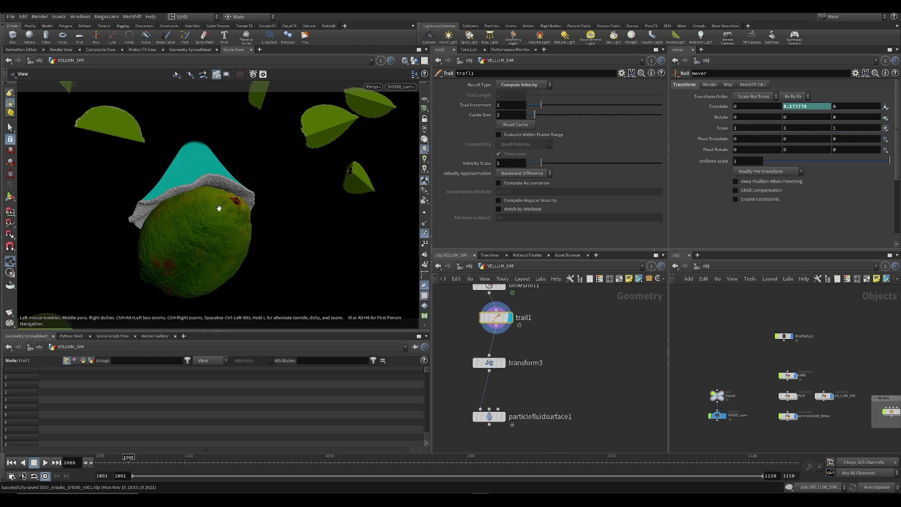
key("Right")
key("Left")
key("Right")
scroll(491, 315, "up", 2)
key("Tab")
type("aw")
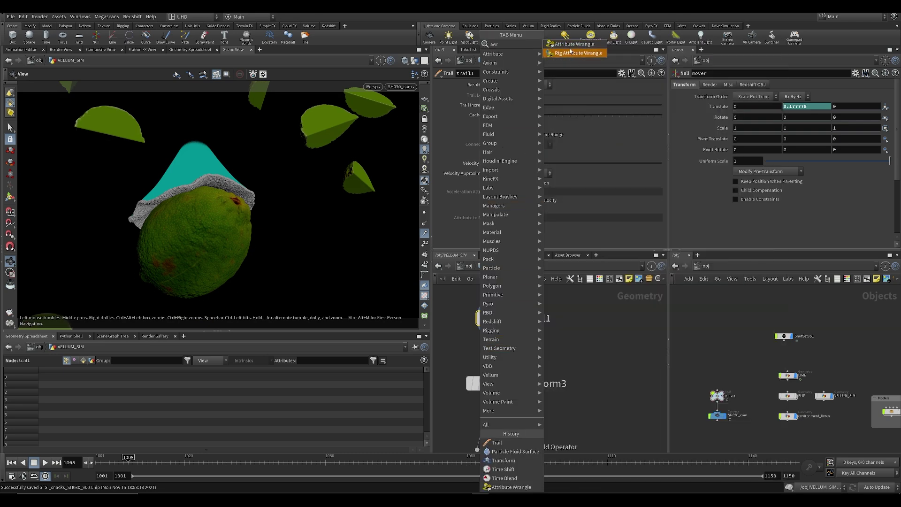
left_click(573, 44)
left_click(479, 365)
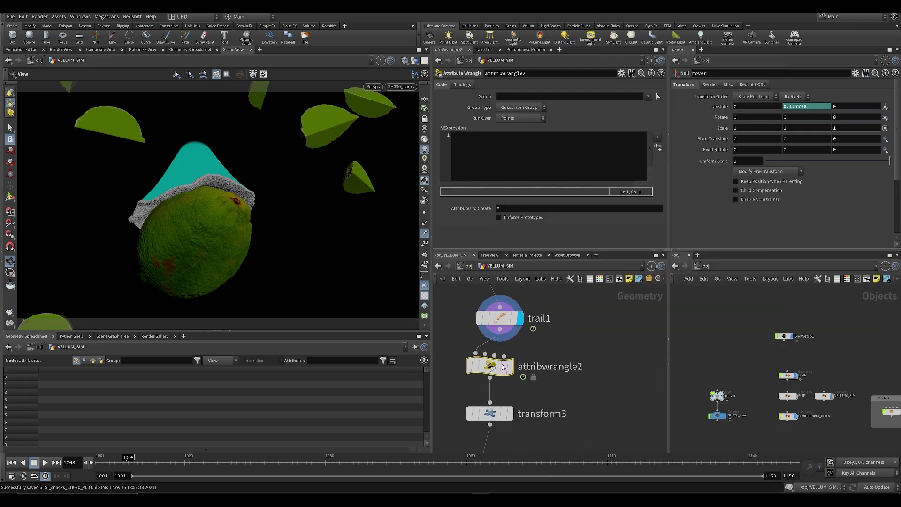
Display the new Attribute Wrangle and rename it override_v
left_click(510, 368)
double_click(552, 369)
type("override_v")
key("Return")
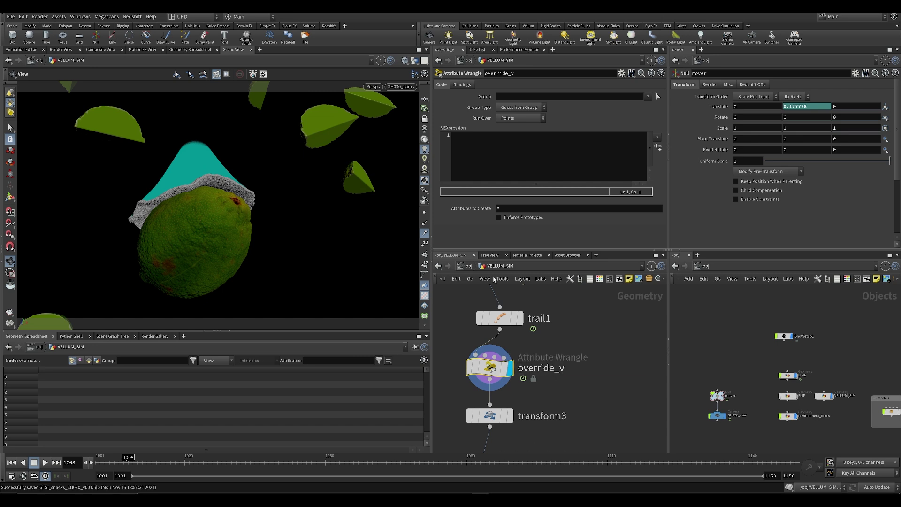
Enter the expression v@v *= chf('multi'); in override_v and create its Multi parameter
left_click(479, 178)
type("v@v *= chf(")
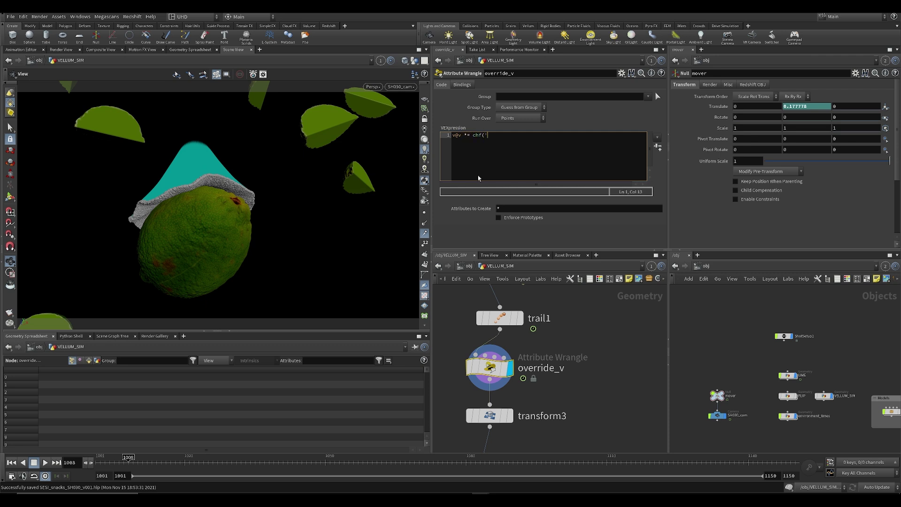
type(");")
key("ctrl+s")
left_click(659, 148)
Test Multi at 0, set it to 1 and step through the frames around the impact to check the velocities
left_click_drag(535, 230, 401, 260)
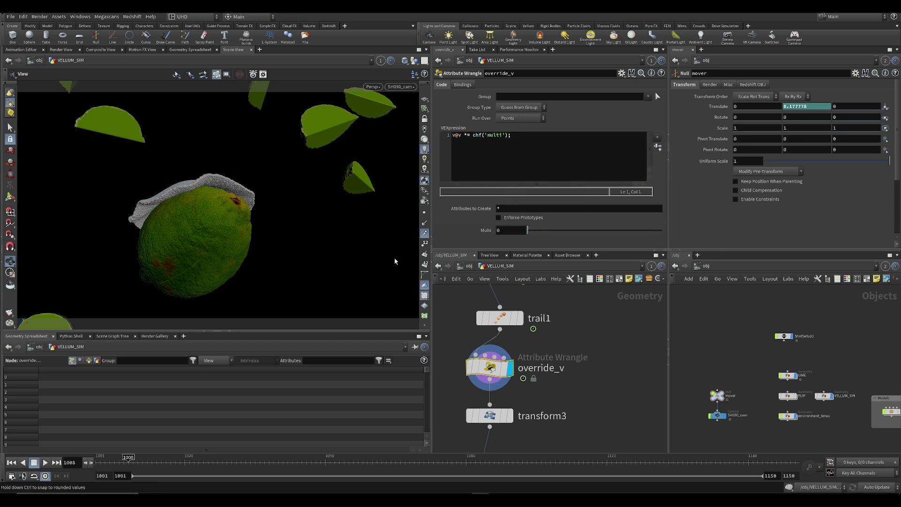
key("Left")
key("Left")
key("Left")
left_click_drag(536, 230, 664, 231)
left_click(94, 468)
key("Right")
key("Right")
key("Right")
key("Right")
key("Right")
key("Right")
key("Right")
key("Right")
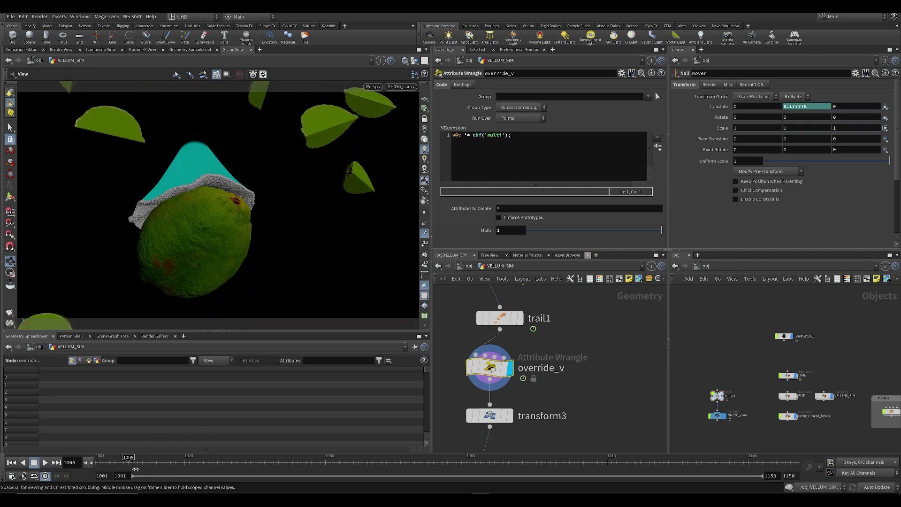
Move trail1 and override_v below transform3, wiring them in that order ahead of particlefluidsurface1
scroll(456, 336, "down", 3)
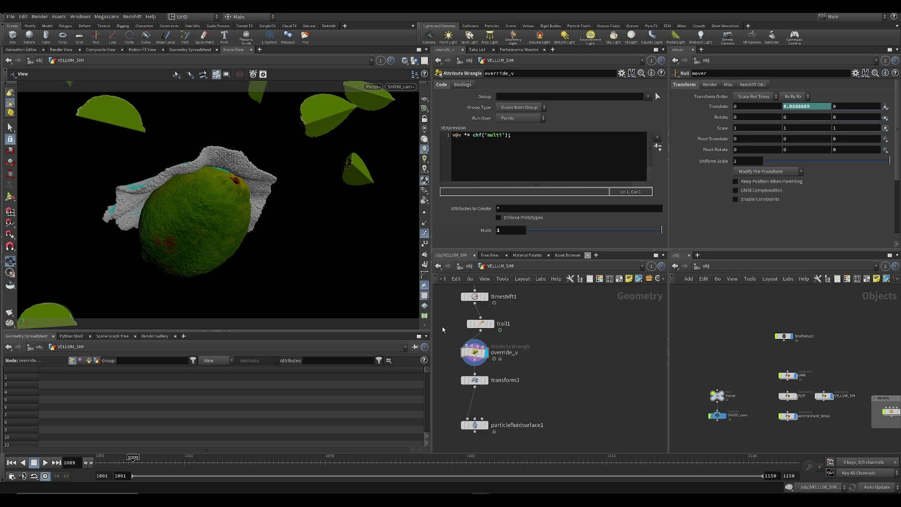
left_click(470, 323)
key("ctrl+x")
key("ctrl+v")
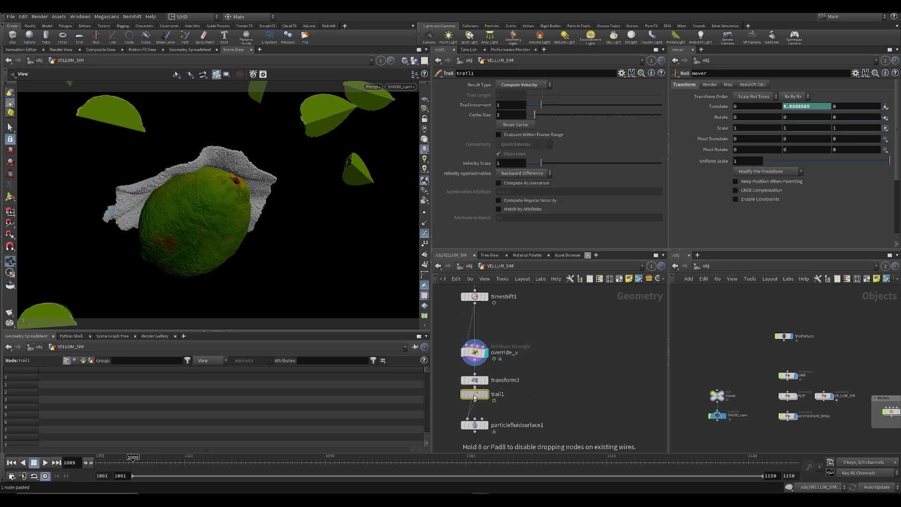
left_click(474, 407)
left_click(467, 362)
left_click_drag(466, 362, 466, 446)
Display transform3 and trail1 in turn, scrub frames 1004 to 1008 to check the trails, and save the scene
left_click(487, 379)
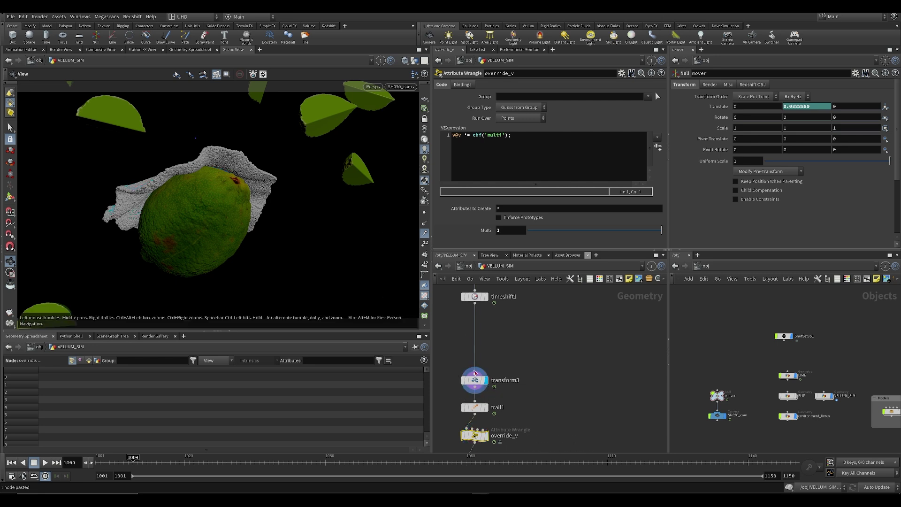
left_click(477, 374)
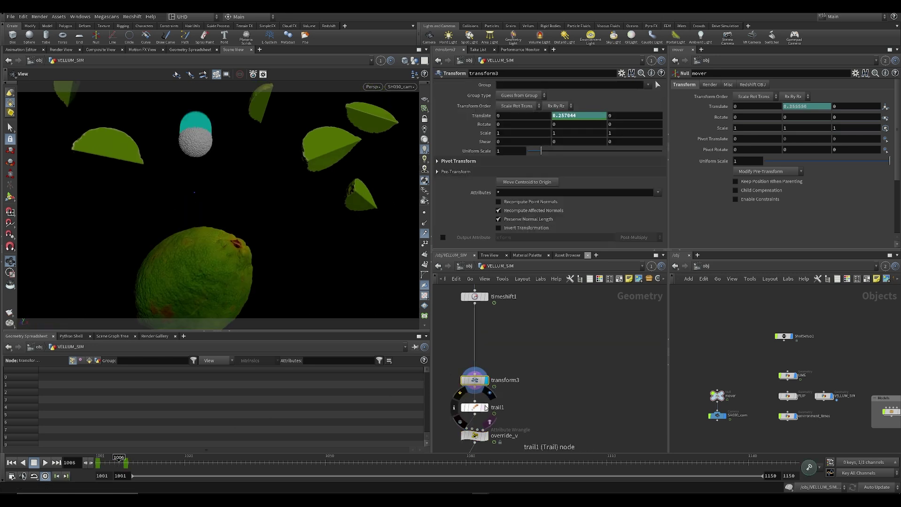
left_click(486, 408)
left_click(108, 462)
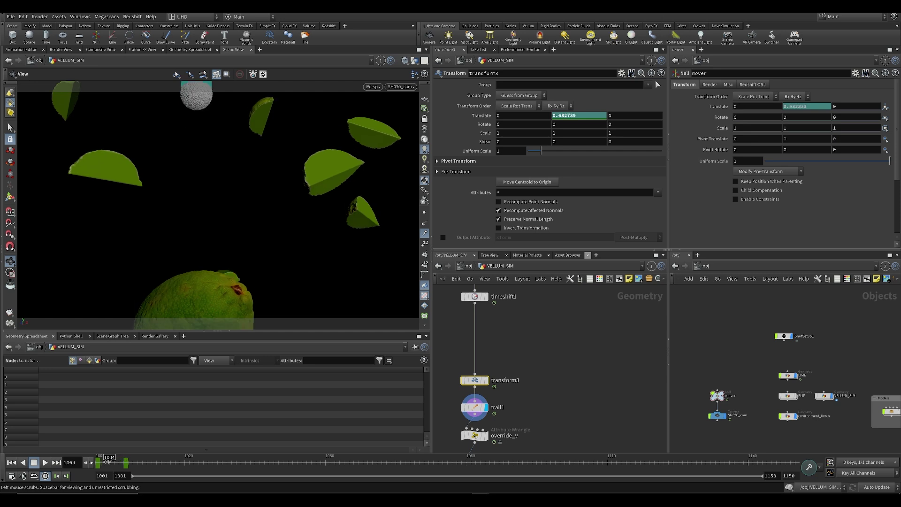
left_click_drag(108, 462, 129, 462)
key("ctrl+s")
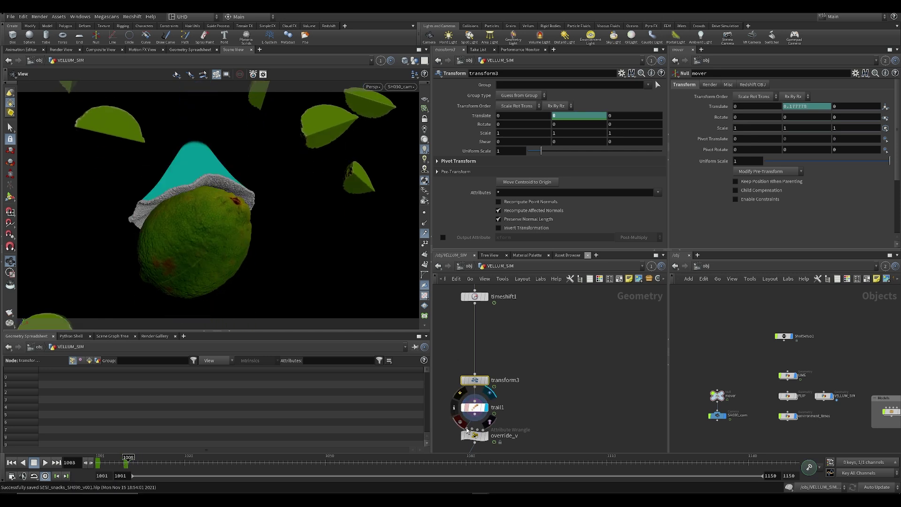
Set override_v's Multi to about 0.65 and keyframe it at the impact, with Multi lowered to 0.212 at frame 1009
left_click(475, 435)
mouse_move(126, 464)
left_mouse_down()
mouse_move(115, 468)
mouse_move(141, 471)
mouse_move(128, 473)
left_mouse_up()
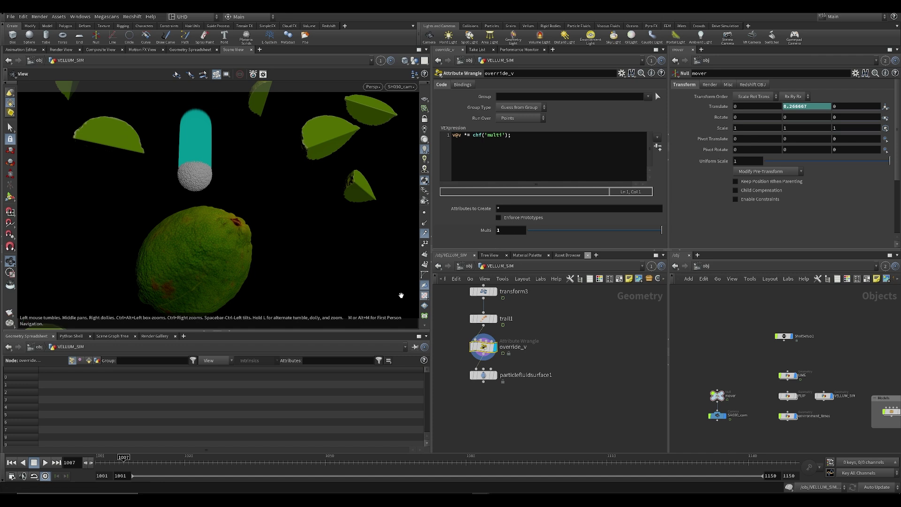
left_click_drag(661, 230, 616, 243)
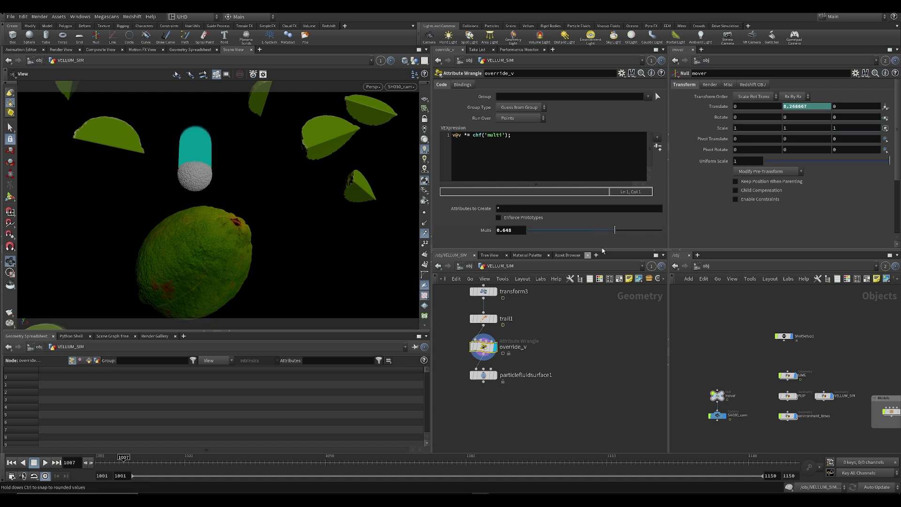
left_click(521, 231, "alt")
key("Right")
left_click_drag(586, 230, 557, 246)
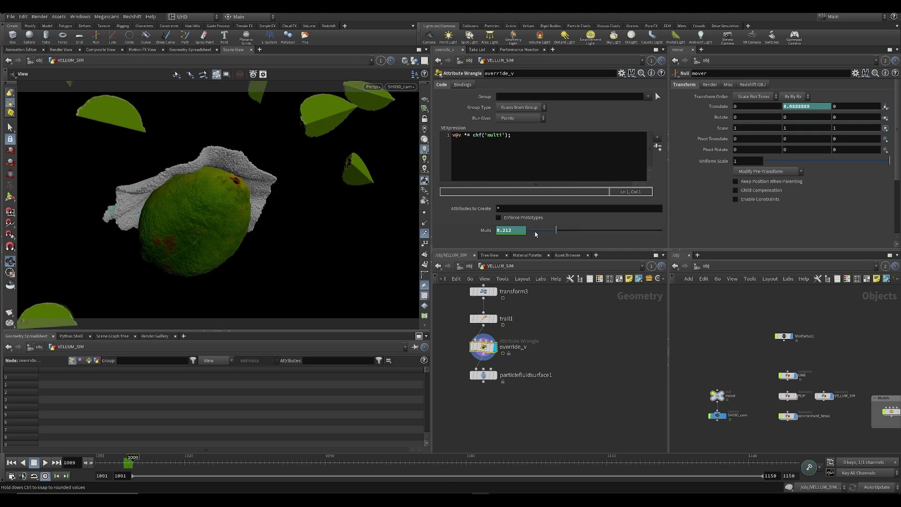
Keyframe Multi at 1 on frame 1014 and replay the splash from the first frame to check the velocities
left_click_drag(556, 229, 670, 238)
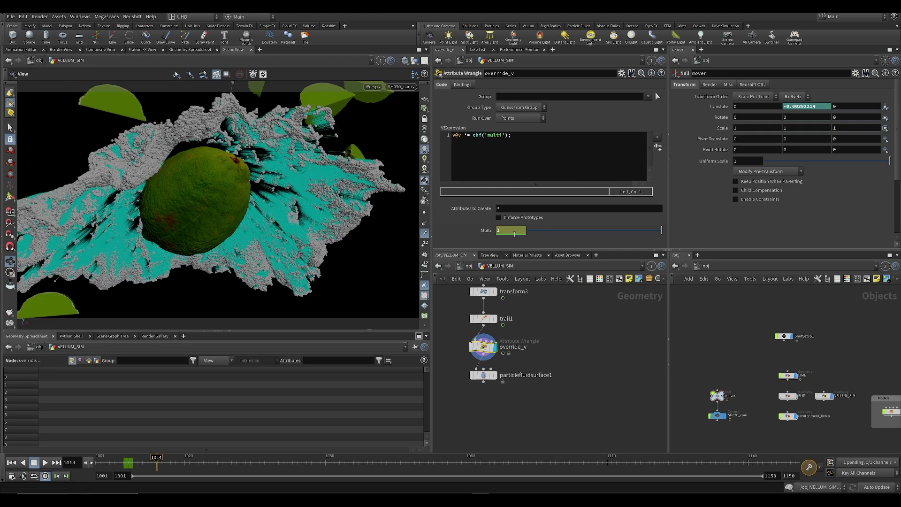
left_click(515, 234, "alt")
key("ctrl+Up")
key("Up")
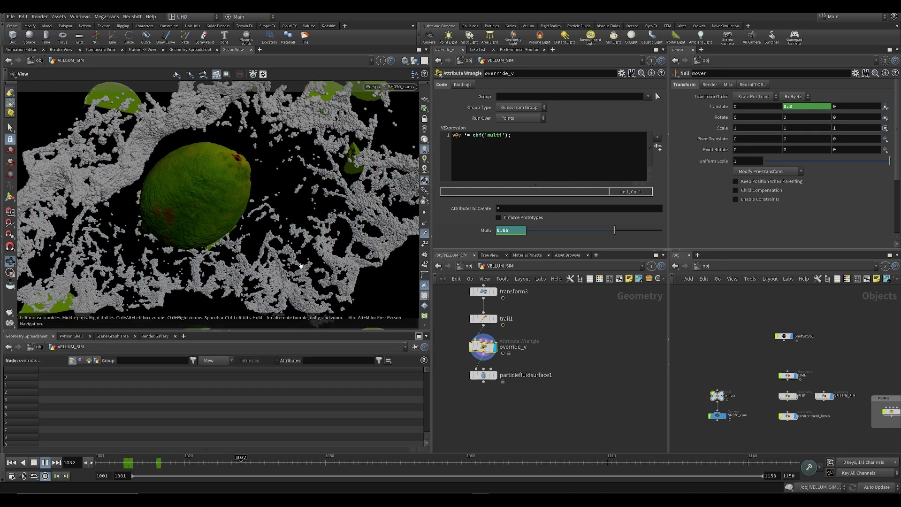
key("ctrl+Up")
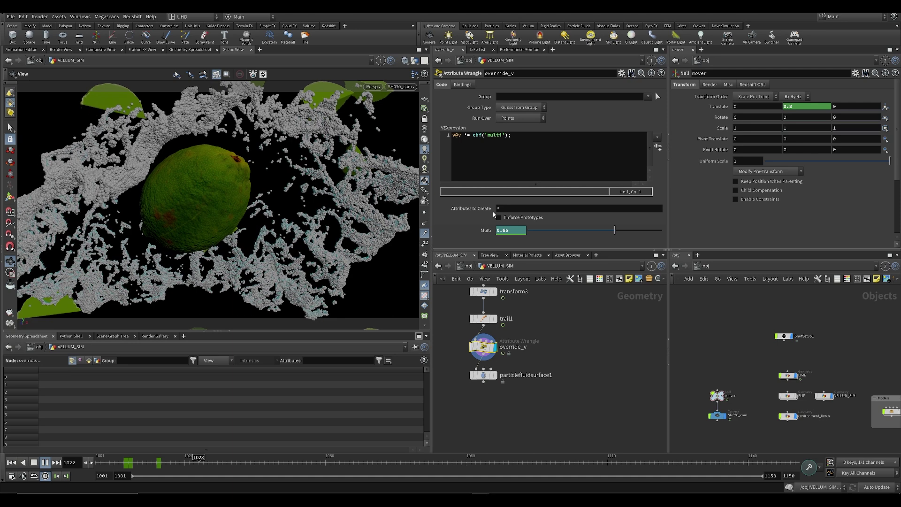
key("Up")
key("ctrl+Up")
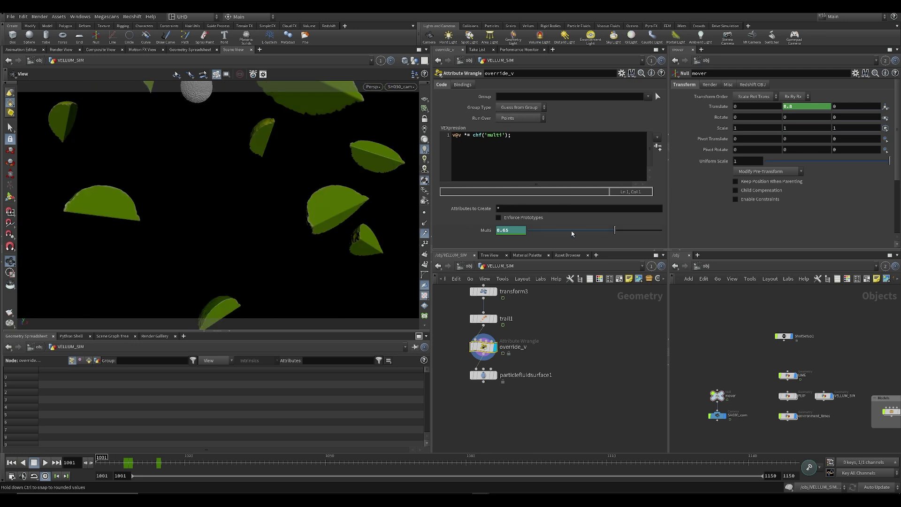
Test Multi at 1 from frame 1001 during playback, undo the last Multi change, and save the scene
left_click_drag(582, 232, 662, 230)
key("Up")
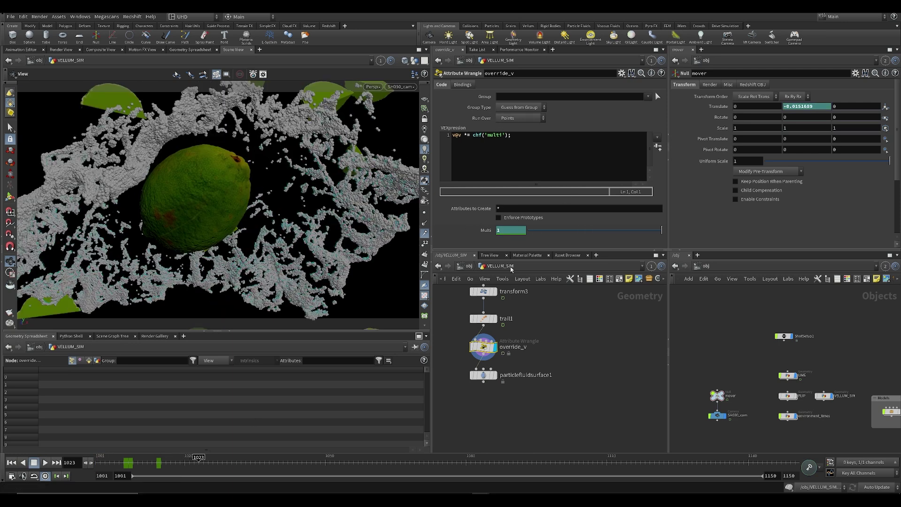
left_click(606, 233)
key("ctrl+z")
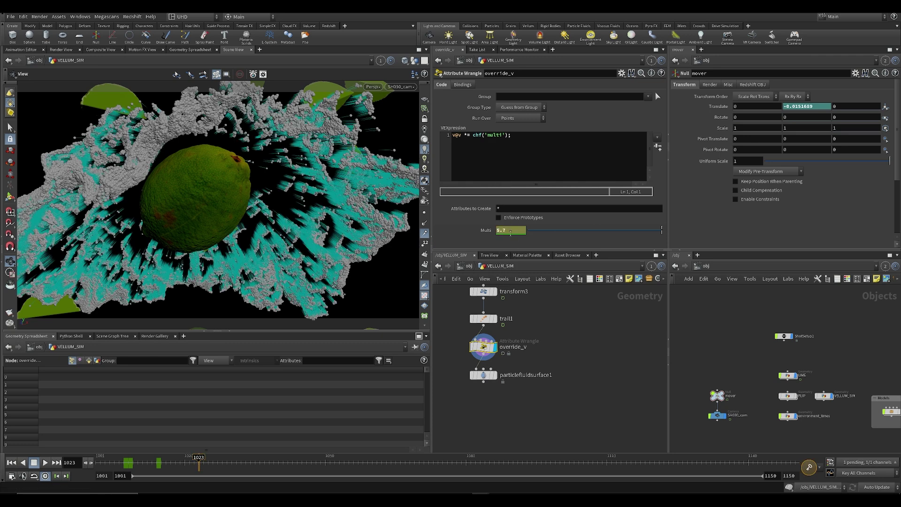
key("ctrl+s")
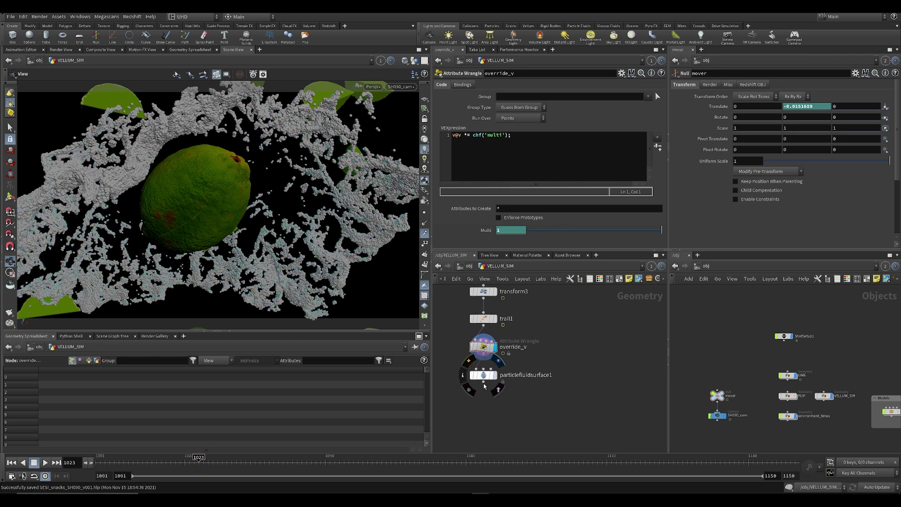
Display particlefluidsurface1 and check that v is included in its Transfer Attributes
left_click(483, 377)
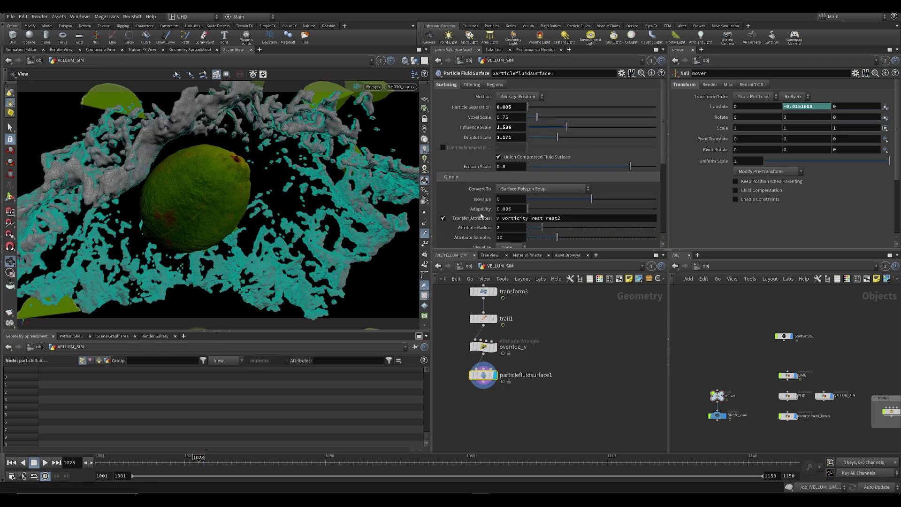
double_click(498, 217)
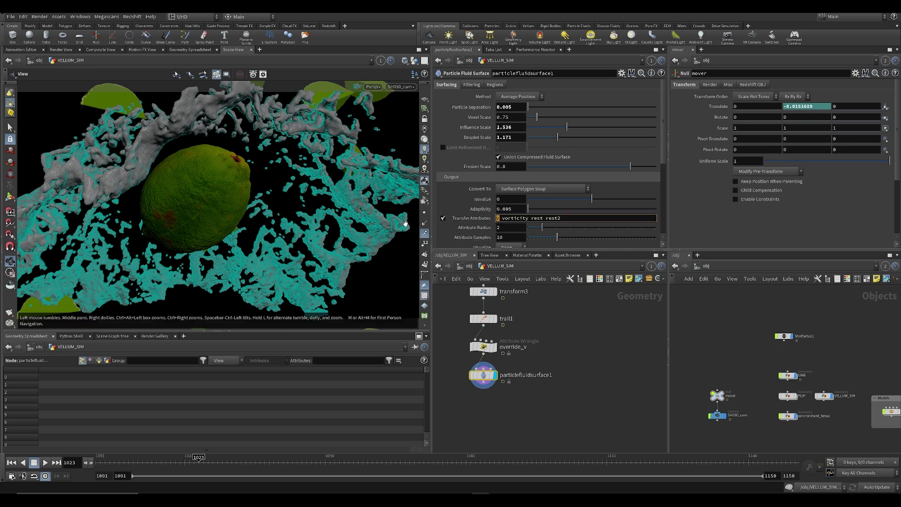
key("Return")
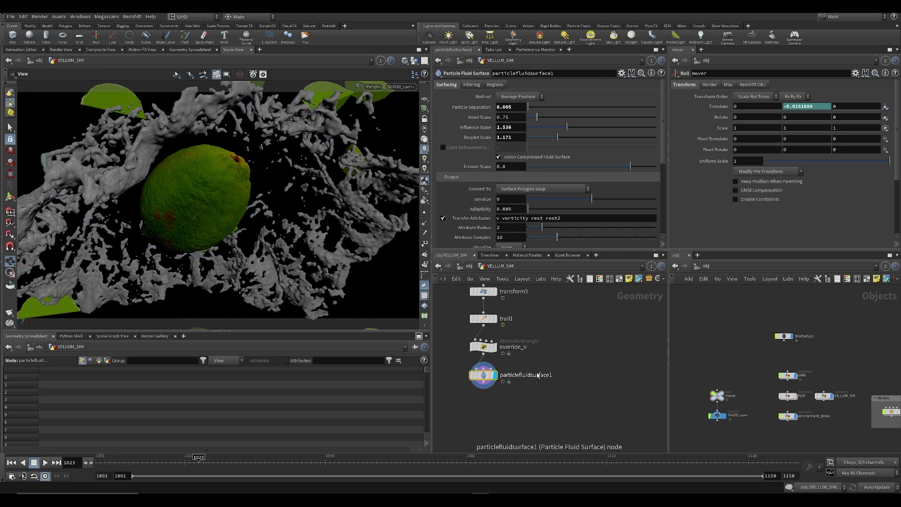
Enable Smooth filtering with Mean Curvature Flow at 2, save the scene, and display the mesh without wireframe
left_click(472, 85)
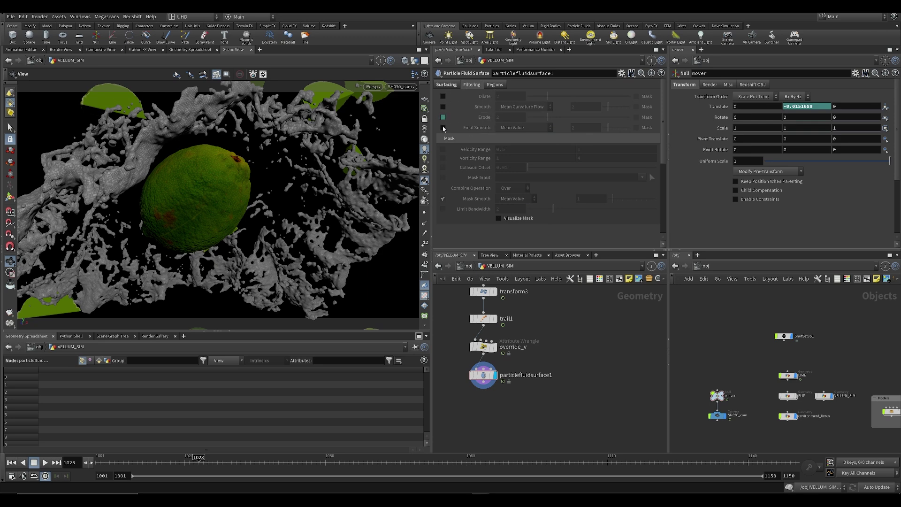
left_click(442, 107)
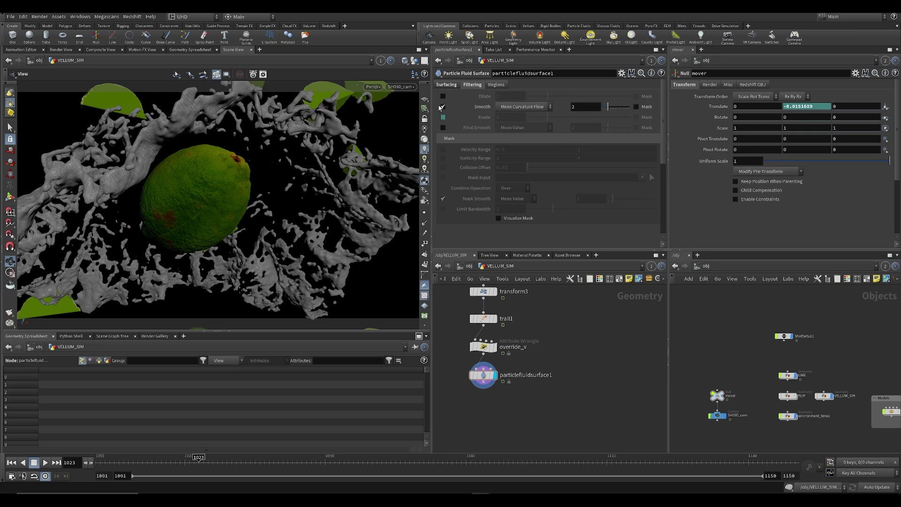
key("ctrl+s")
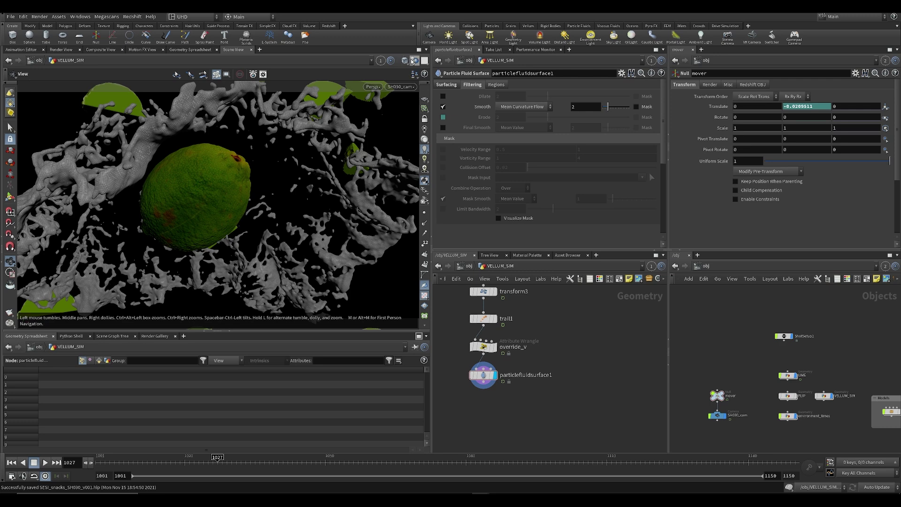
left_click(412, 61)
left_click(434, 159)
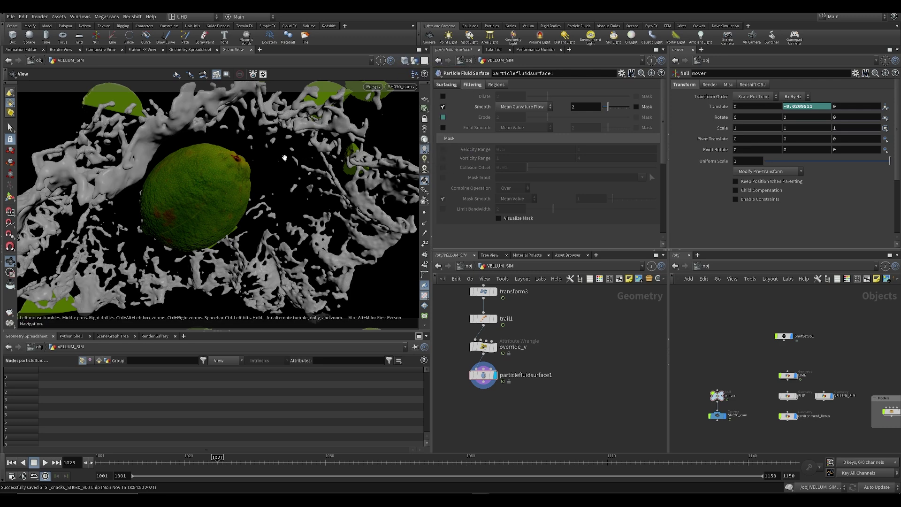
Add a File Cache node below particlefluidsurface1 and display it
key("Tab")
type("fi")
left_click(533, 80)
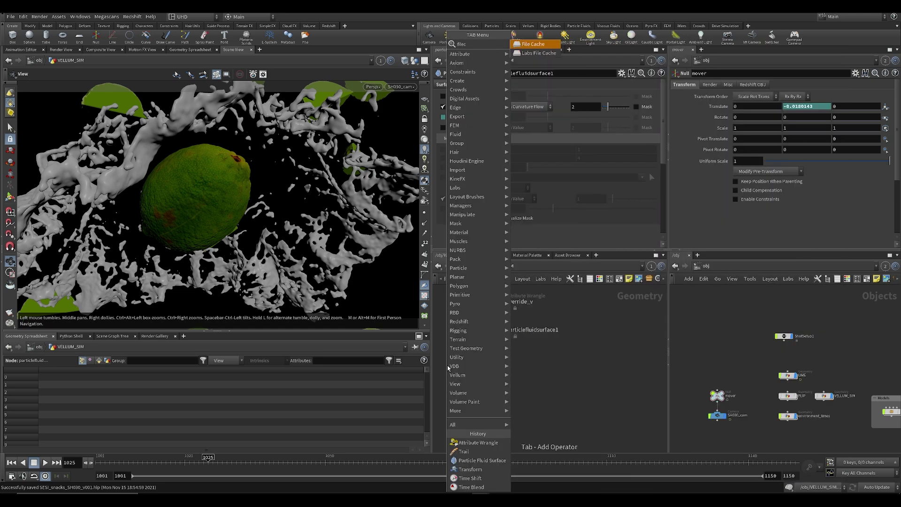
left_click(490, 357)
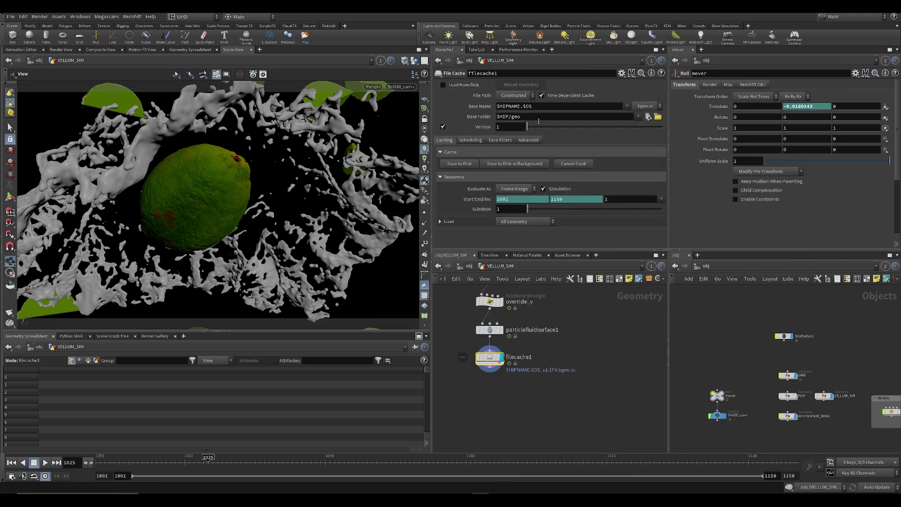
Set filecache1's base folder to $JOB/geo and base name to fluidmesh, save the scene, and turn off Simulation
left_click(509, 117)
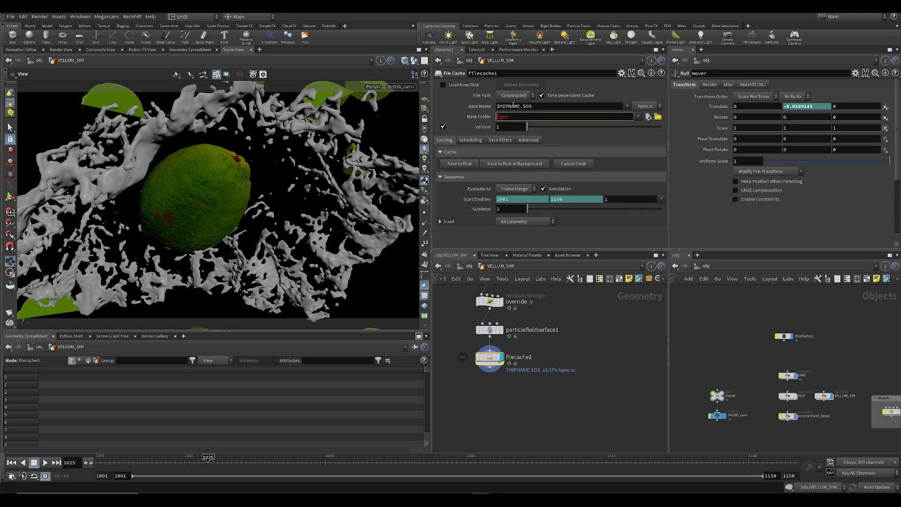
type("$JOB")
key("Return")
left_click_drag(540, 108, 292, 84)
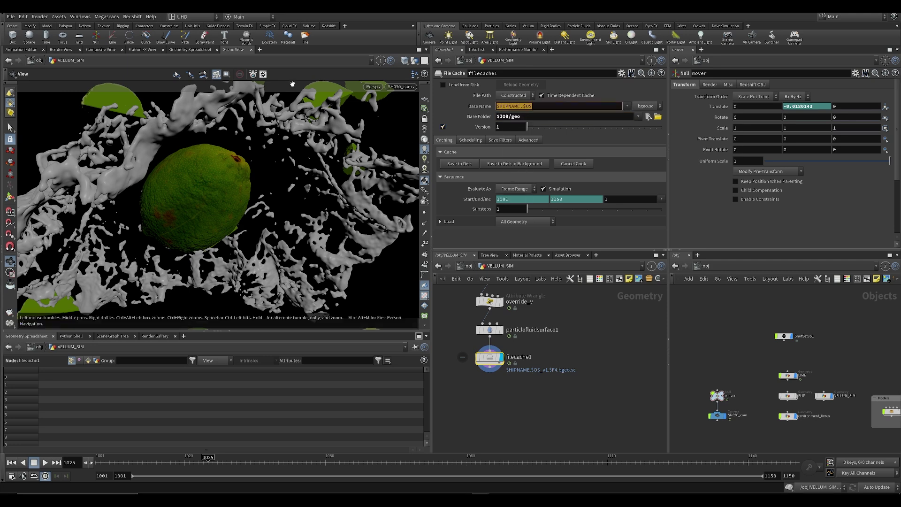
type("fluidmesh")
key("Return")
key("ctrl+s")
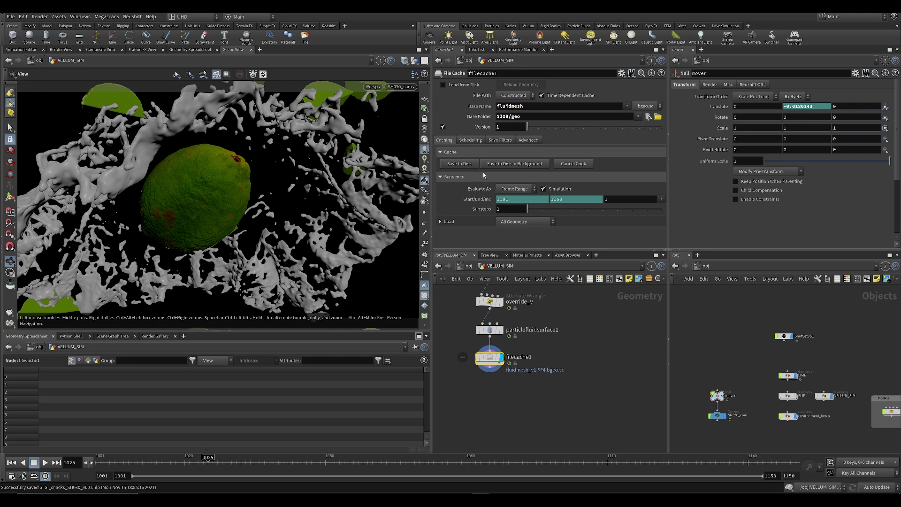
left_click(543, 188)
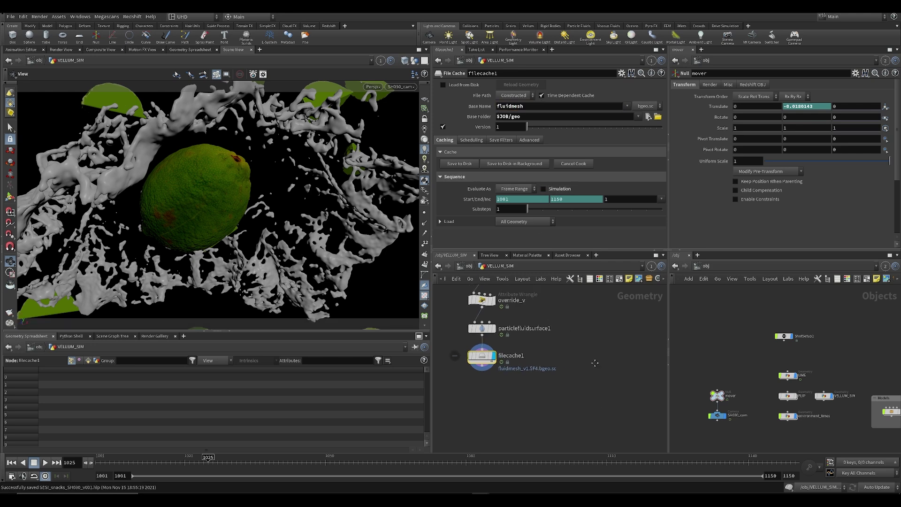
Inspect the task network inside filecache1, return to VELLUM_SIM, and save the scene
double_click(482, 356)
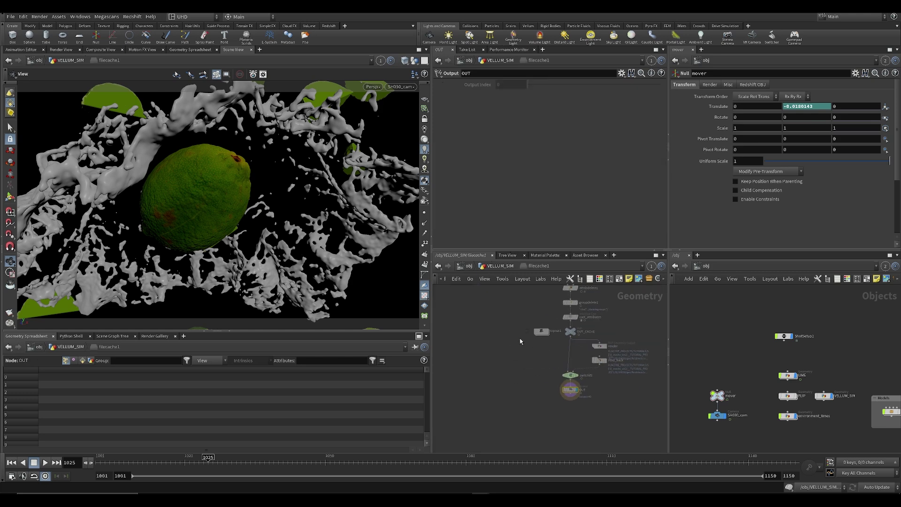
double_click(559, 337)
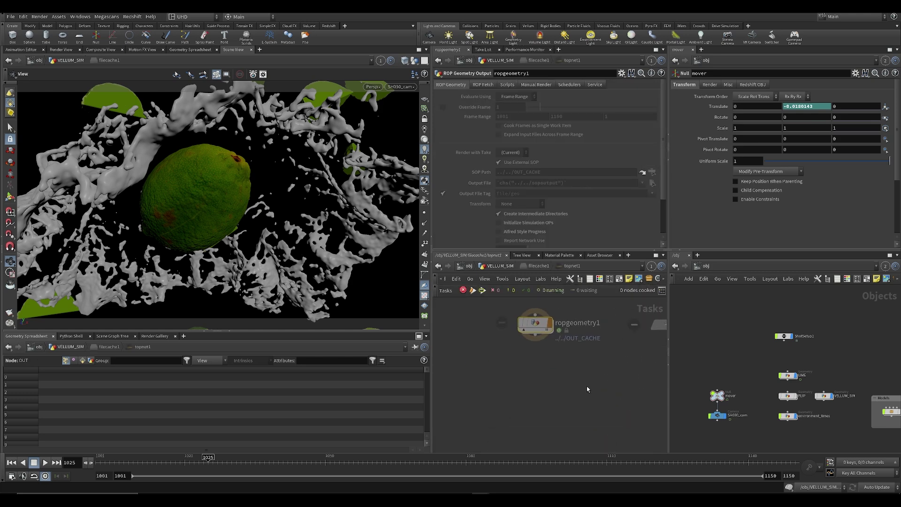
left_click(501, 265)
key("ctrl+s")
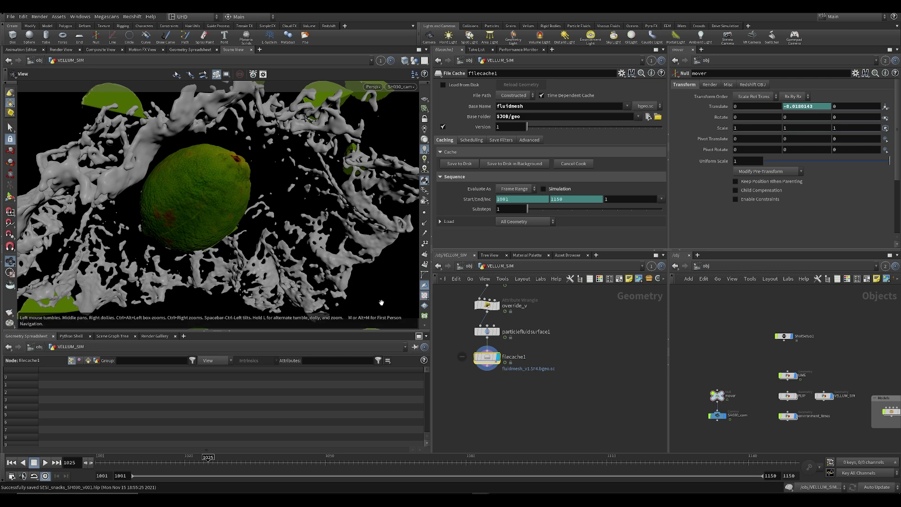
Delete the channel driving filecache1's end frame
mouse_move(578, 388)
middle_mouse_down()
mouse_move(615, 336)
mouse_move(584, 396)
middle_mouse_up()
scroll(482, 388, "up", 2)
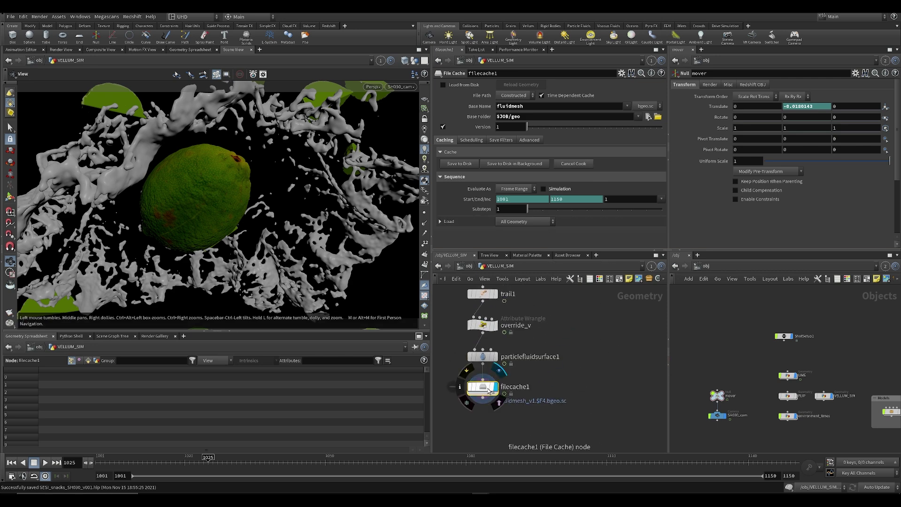
middle_click_drag(487, 389, 492, 371)
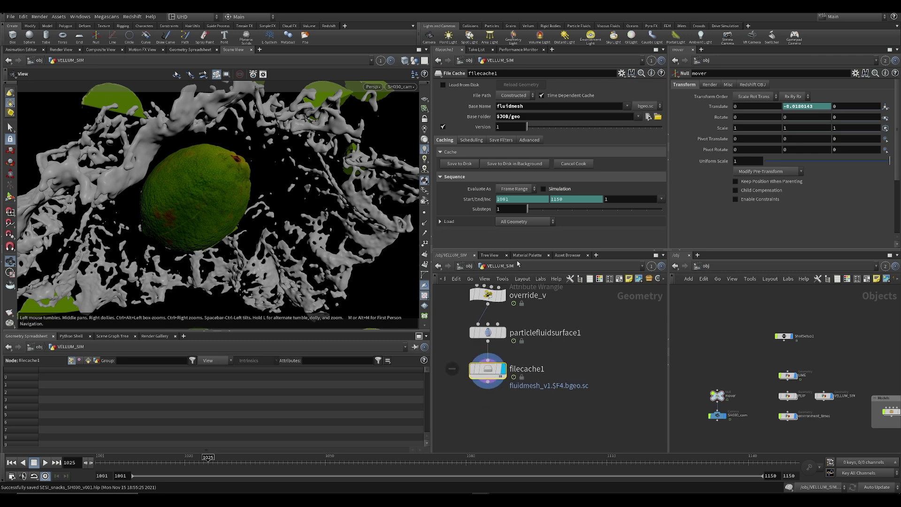
scroll(592, 311, "down", 2)
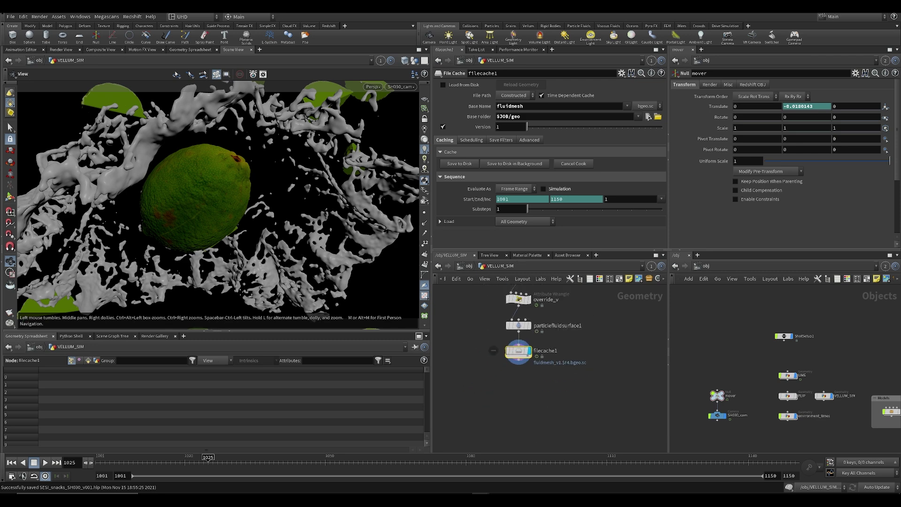
right_click(564, 199)
left_click(585, 304)
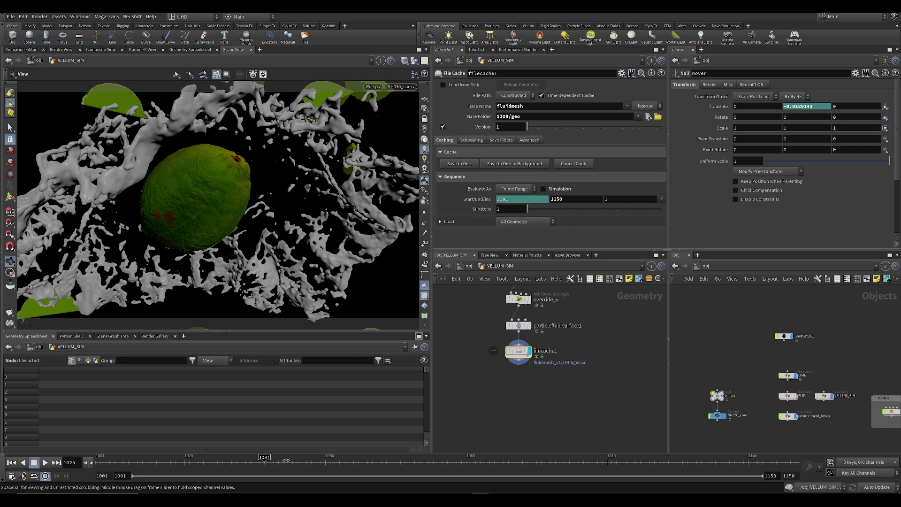
Display override_v and scrub from frame 1045 to 1078 to find where the fluid leaves the camera view
left_click(301, 464)
middle_click_drag(530, 347, 520, 422)
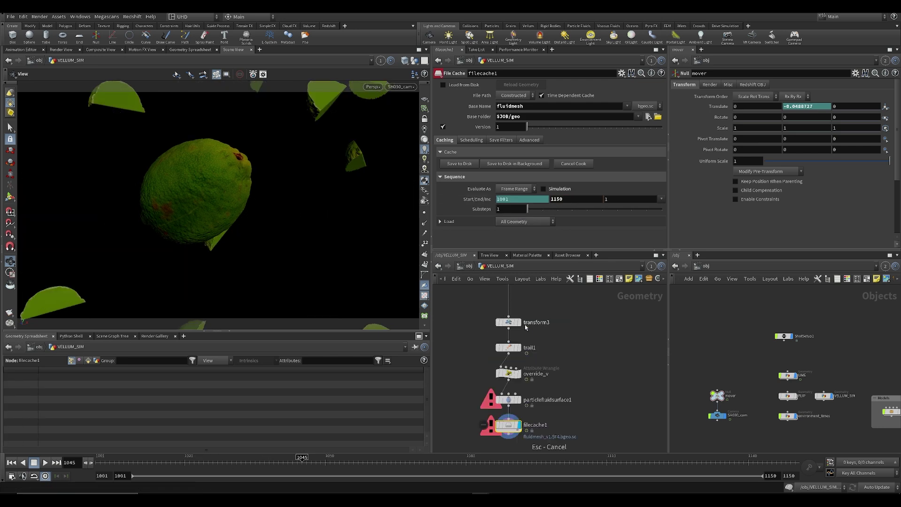
left_click(514, 374)
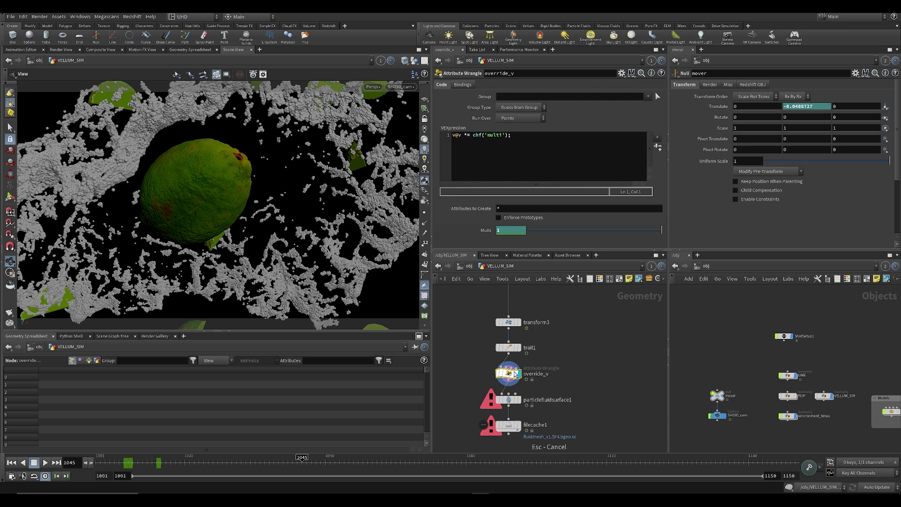
left_click_drag(440, 463, 460, 463)
Set filecache1's end frame to 1080 and save the scene
left_click_drag(474, 429, 540, 446)
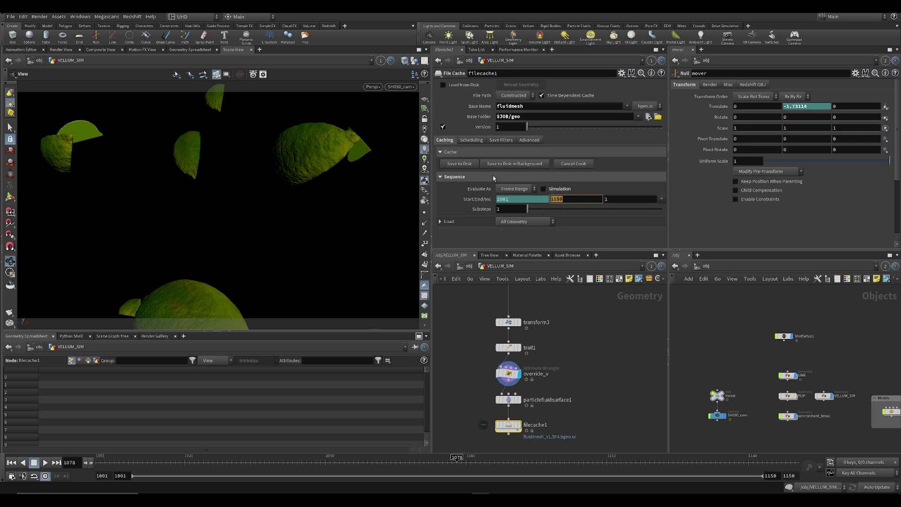
type("1080")
key("Return")
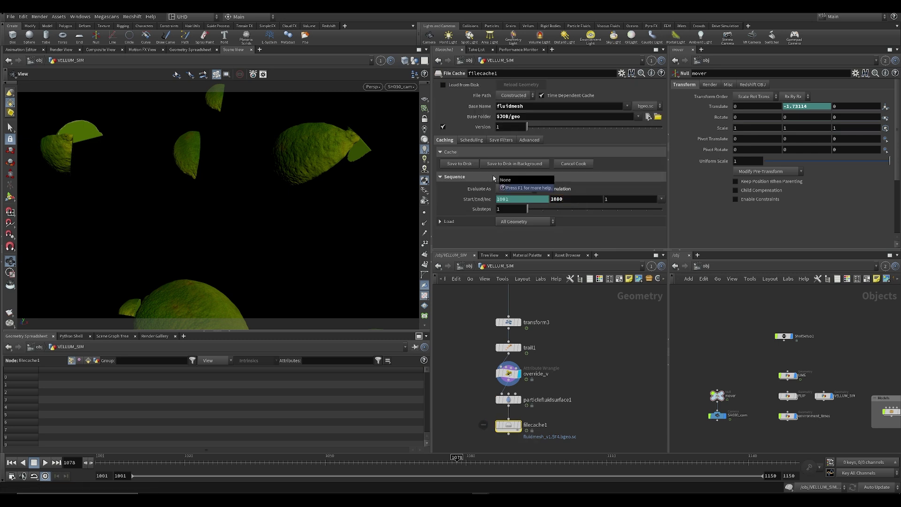
key("ctrl+s")
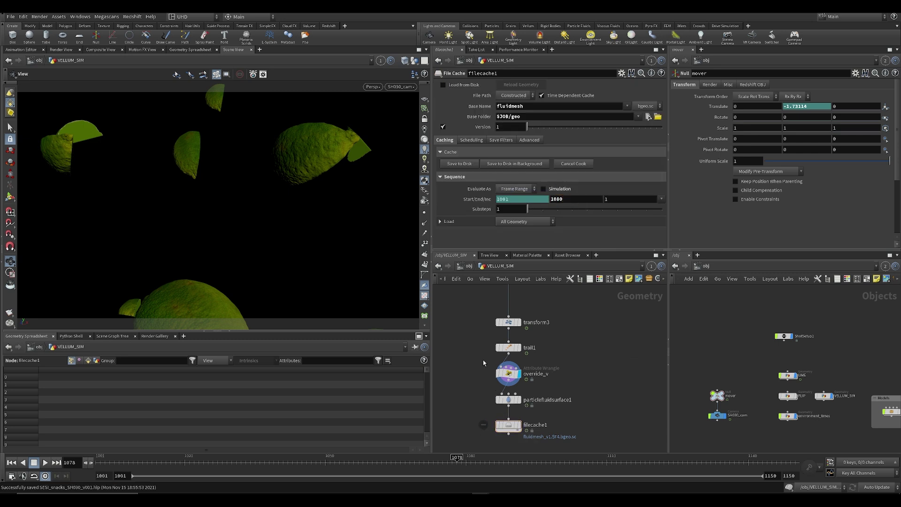
Save the scene and cache filecache1's fluid mesh to disk in the background
key("ctrl+s")
left_click(517, 164)
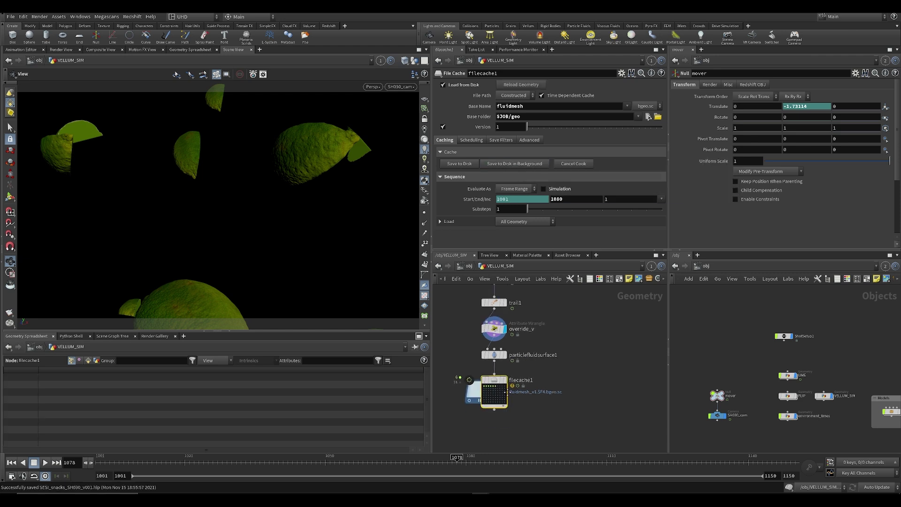
middle_click_drag(513, 334, 516, 374)
scroll(516, 374, "down", 2)
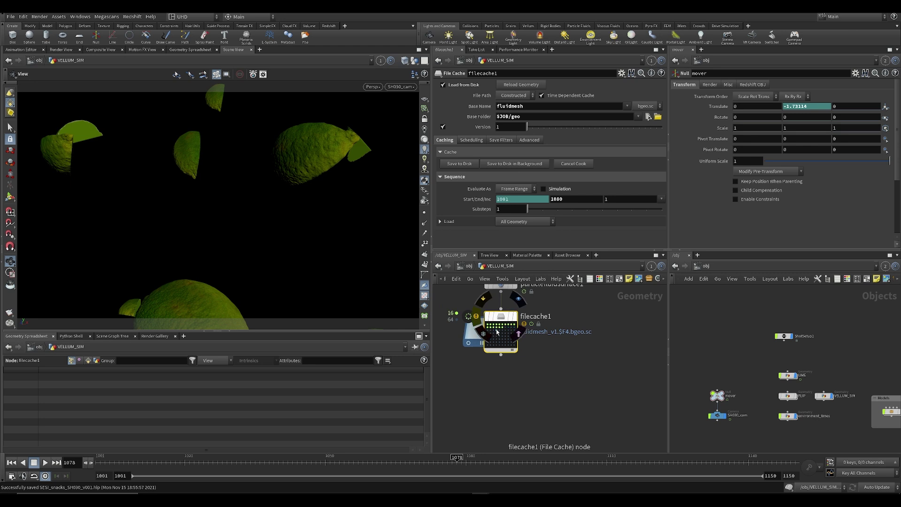
mouse_move(567, 351)
middle_mouse_down()
mouse_move(539, 397)
mouse_move(564, 349)
middle_mouse_up()
key("ctrl+s")
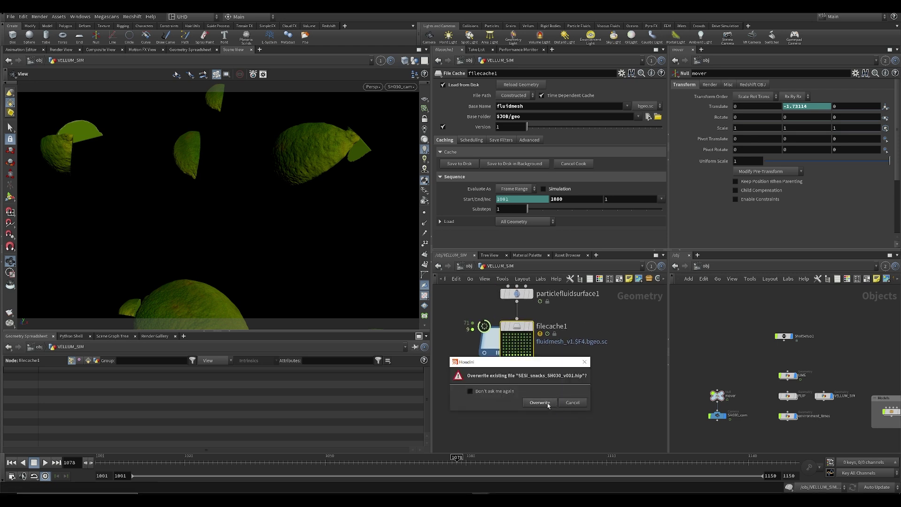
left_click(573, 403)
middle_click_drag(599, 370, 584, 394)
scroll(525, 385, "up", 2)
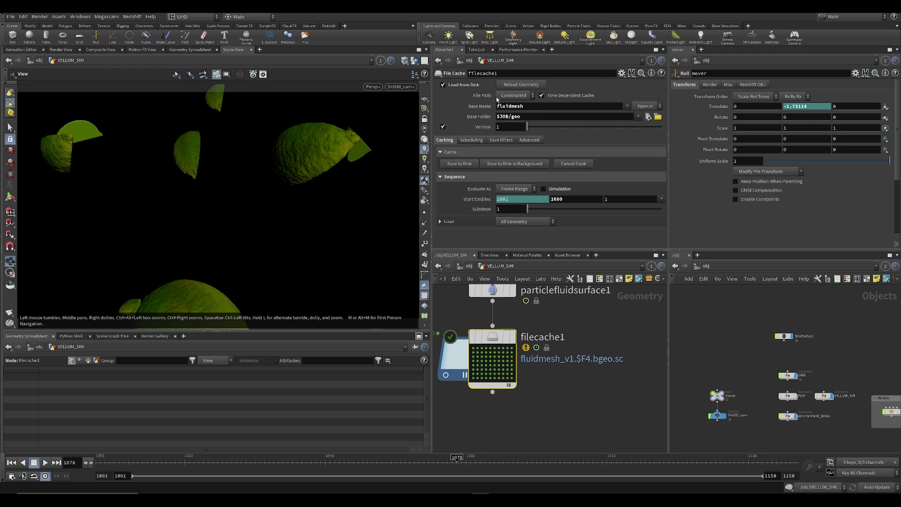
Scrub the fluid particles from frame 1021 to 1033 and check filecache1's completed frame tasks
left_click(161, 460)
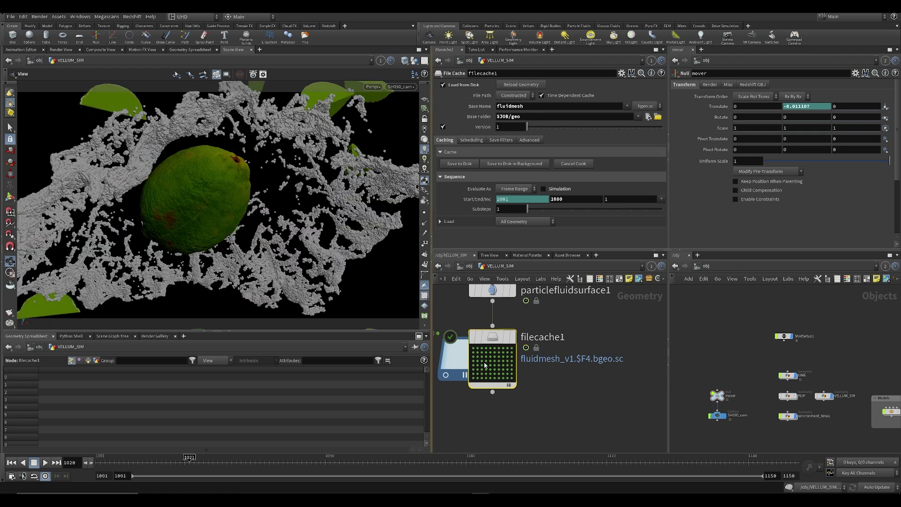
mouse_move(491, 338)
left_mouse_down()
mouse_move(499, 354)
mouse_move(490, 339)
left_mouse_up()
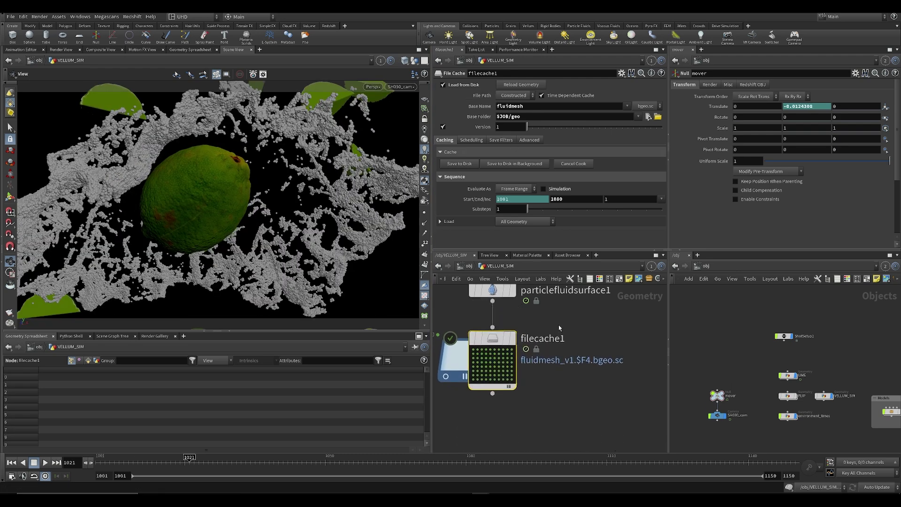
middle_click_drag(557, 329, 563, 352)
scroll(564, 351, "down", 3)
middle_click_drag(483, 349, 455, 333)
scroll(476, 335, "up", 3)
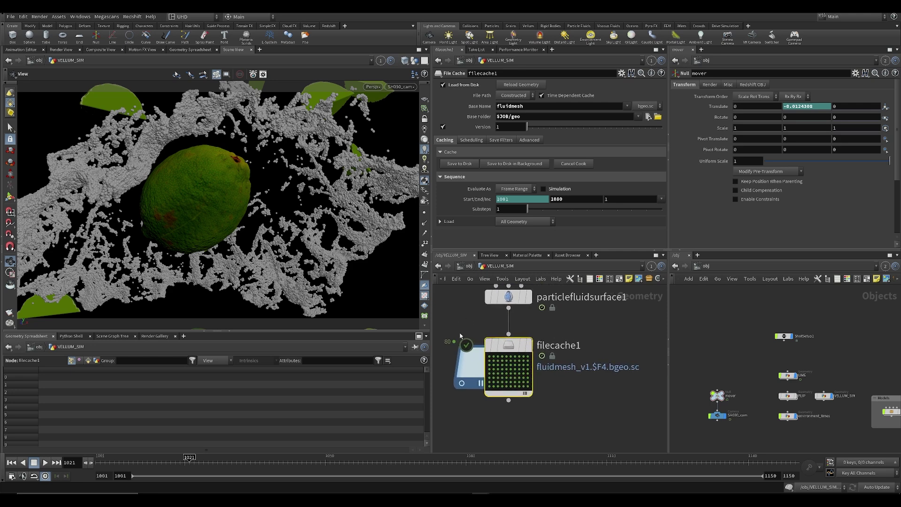
left_click_drag(190, 462, 246, 462)
scroll(571, 297, "down", 4)
middle_click_drag(570, 299, 553, 340)
scroll(553, 337, "up", 2)
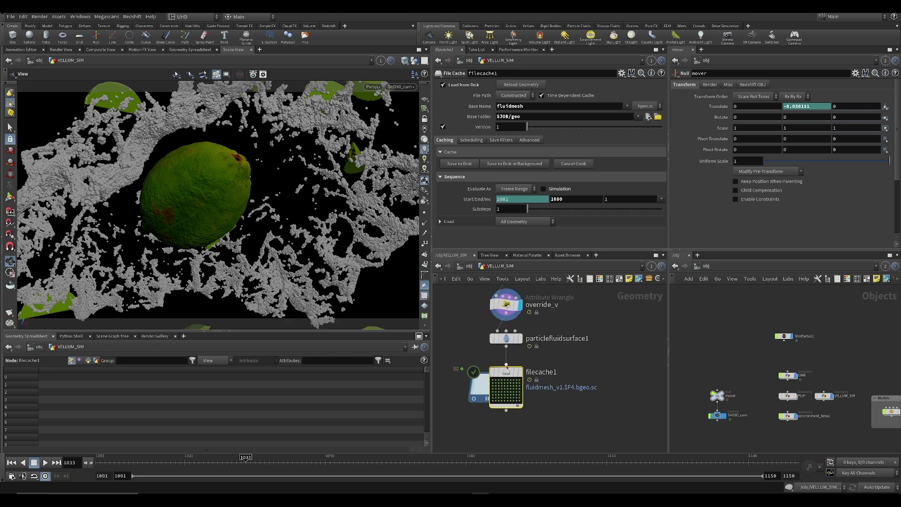
Display the cached mesh from filecache1, go to frame 1043 and render a flipbook of frames 1001 to 1100
left_click(520, 371)
middle_click_drag(553, 387, 522, 348)
left_click_drag(169, 472, 292, 457)
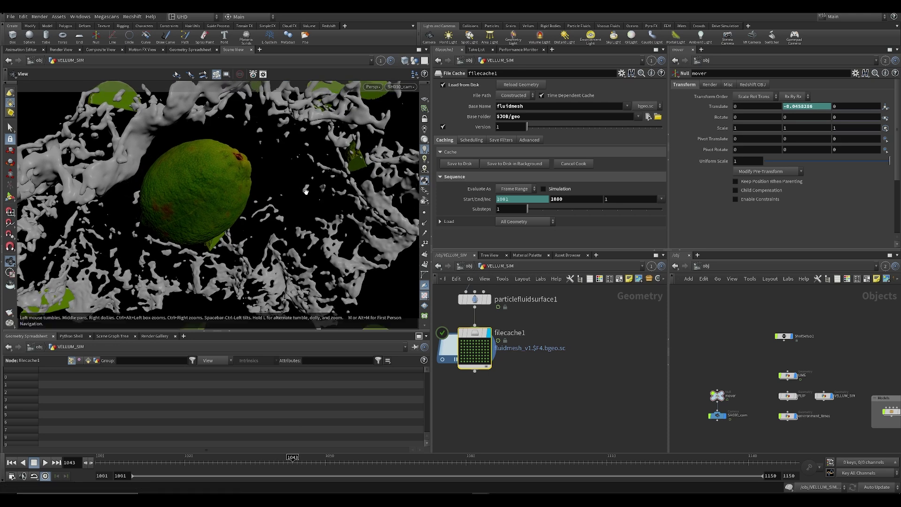
left_click(14, 311)
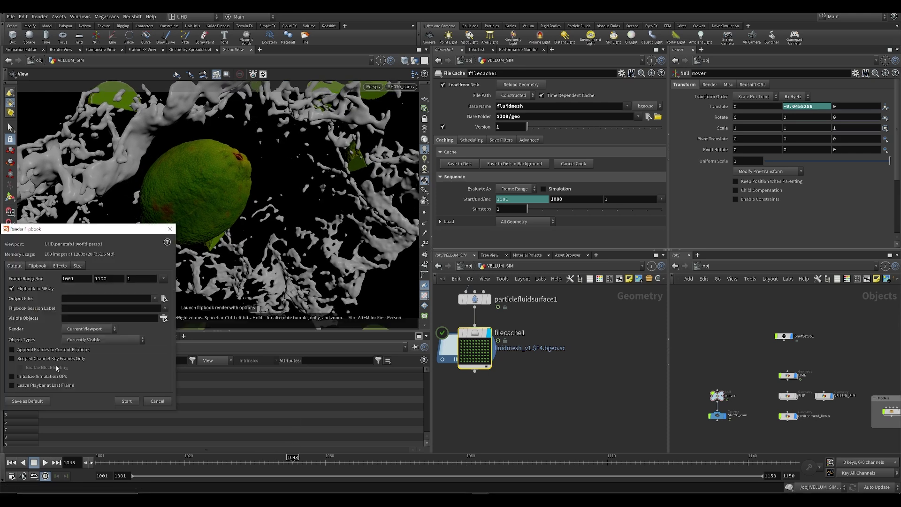
left_click(126, 401)
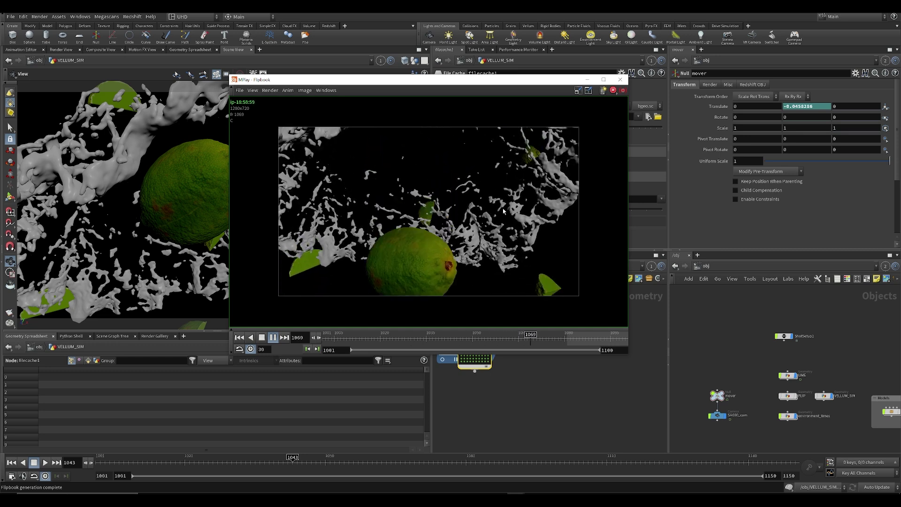
Zoom into the flipbook and step through frames 1019 to 1030 to examine the fluid mesh in motion
left_click_drag(403, 342, 369, 338)
scroll(493, 230, "up", 3)
scroll(492, 229, "up", 2)
key("Right")
key("Right")
key("Right")
key("Right")
key("Right")
key("Right")
key("Right")
key("Right")
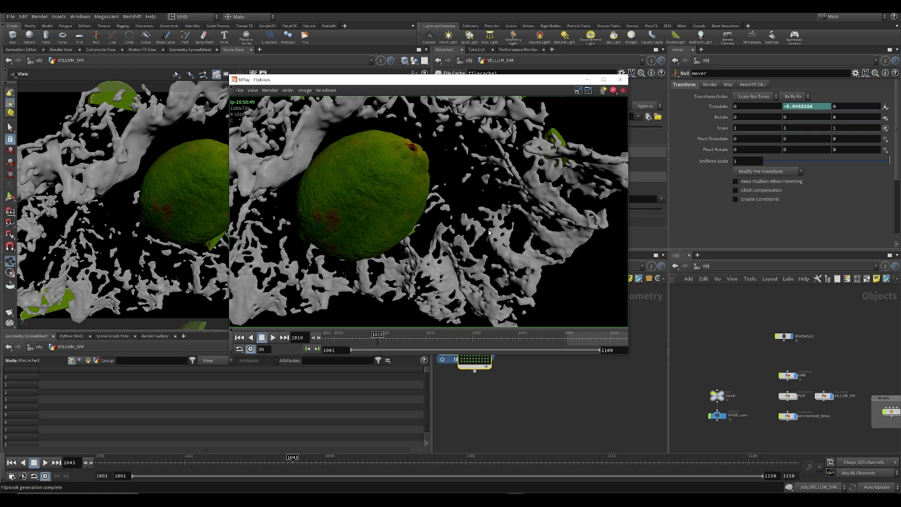
key("Up")
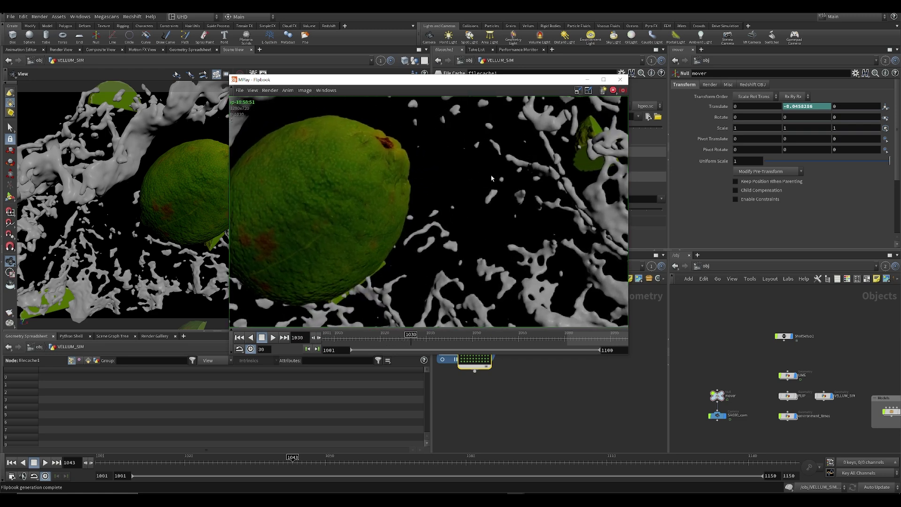
mouse_move(512, 348)
left_mouse_down()
mouse_move(578, 347)
mouse_move(408, 348)
left_mouse_up()
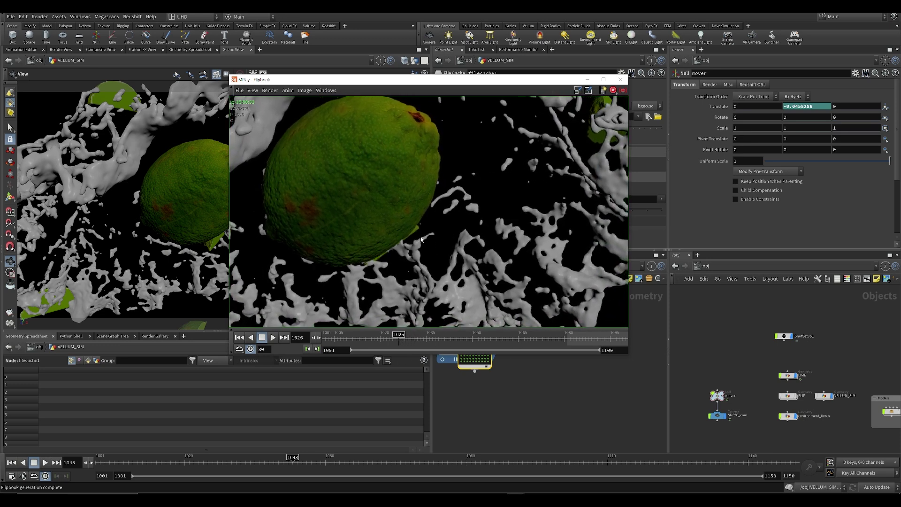
Step back and forth through the flipbook around frames 1026 to 1029 to examine the thin fluid strands and small droplets
key("Left")
key("Left")
key("Left")
key("Left")
key("Left")
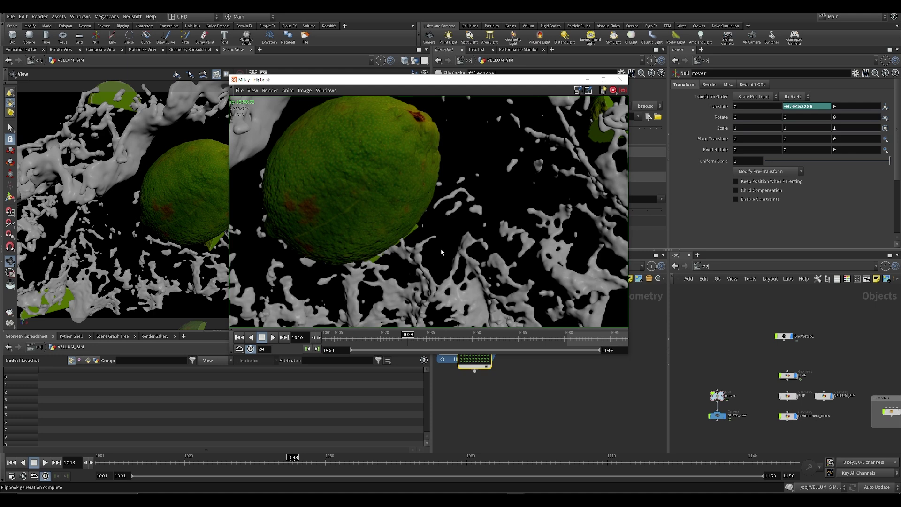
key("Right")
key("Right")
key("Right")
key("Right")
key("Right")
key("Right")
key("Right")
key("Right")
key("Right")
key("Right")
key("Right")
key("Right")
key("Right")
key("Right")
key("Right")
key("Right")
key("Right")
key("Right")
key("Right")
key("Right")
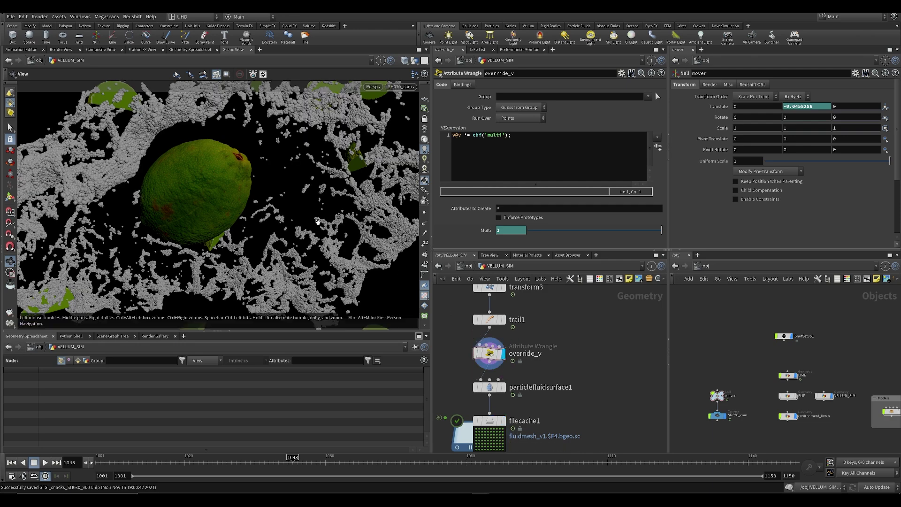
Play override_v's particles forwards and backwards through the camera view to examine their motion
key("Left")
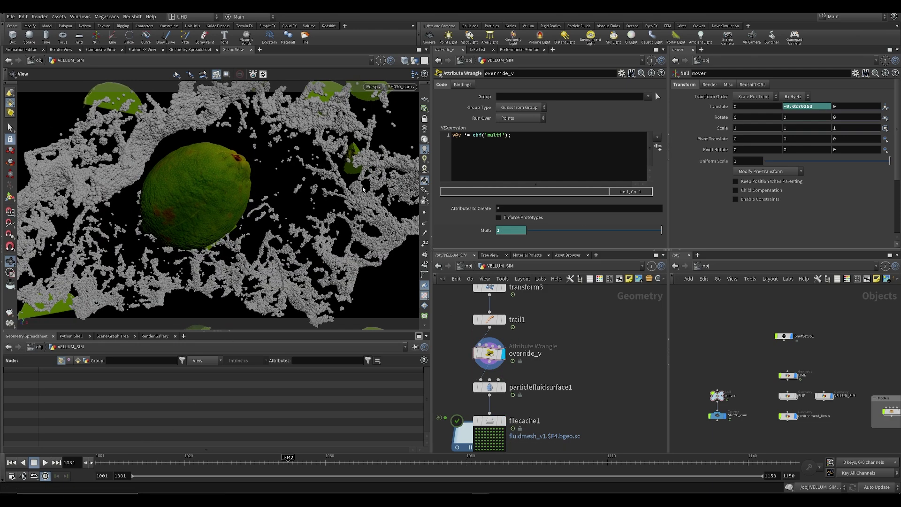
key("Up")
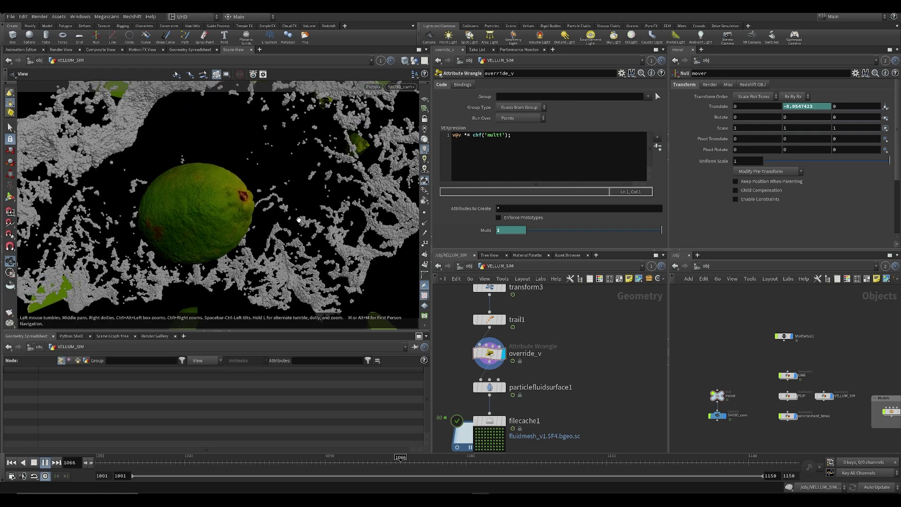
key("Up")
key("Down")
middle_click_drag(547, 389, 537, 339)
key("Down")
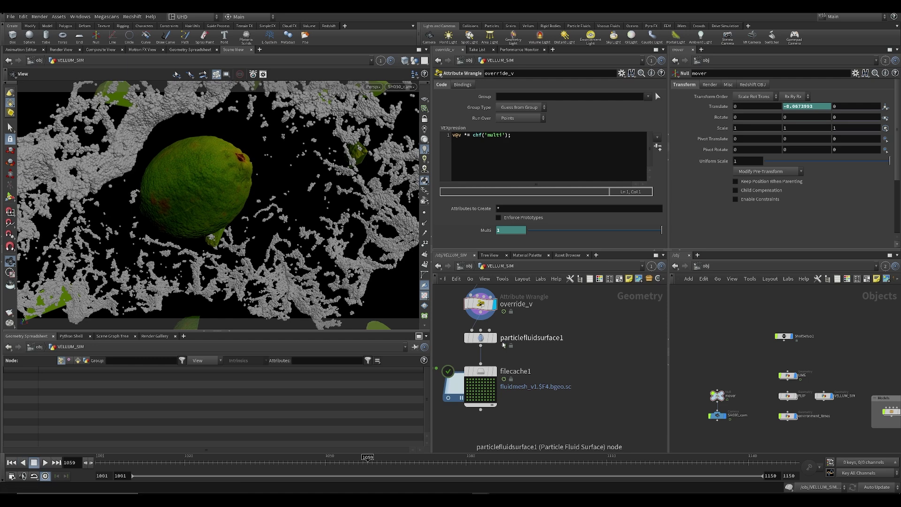
Compare filecache1's mesh with override_v's particles during playback, ending on the particles at frame 1031
left_click(494, 372)
key("Up")
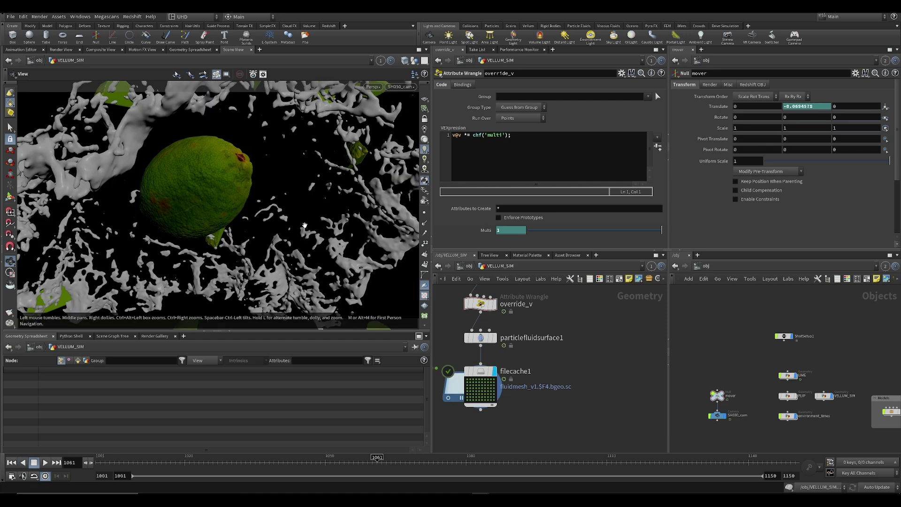
key("Down")
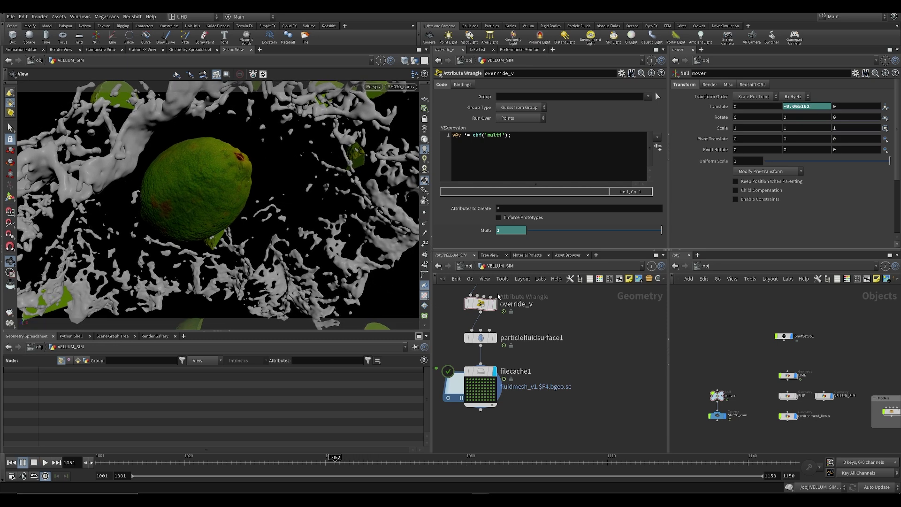
left_click(495, 304)
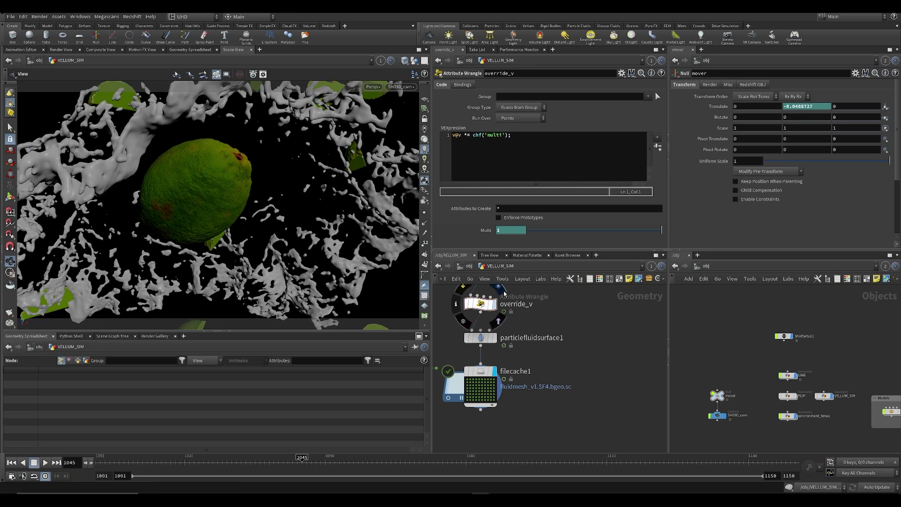
key("Up")
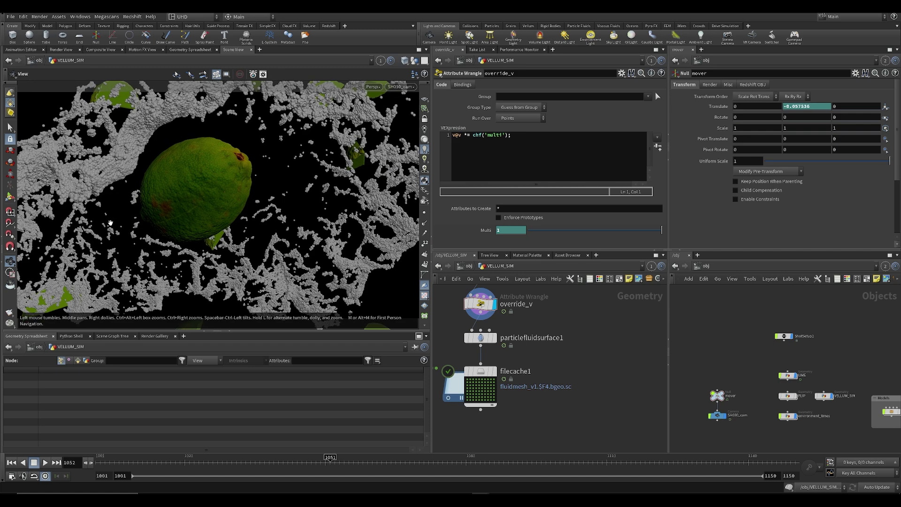
key("Down")
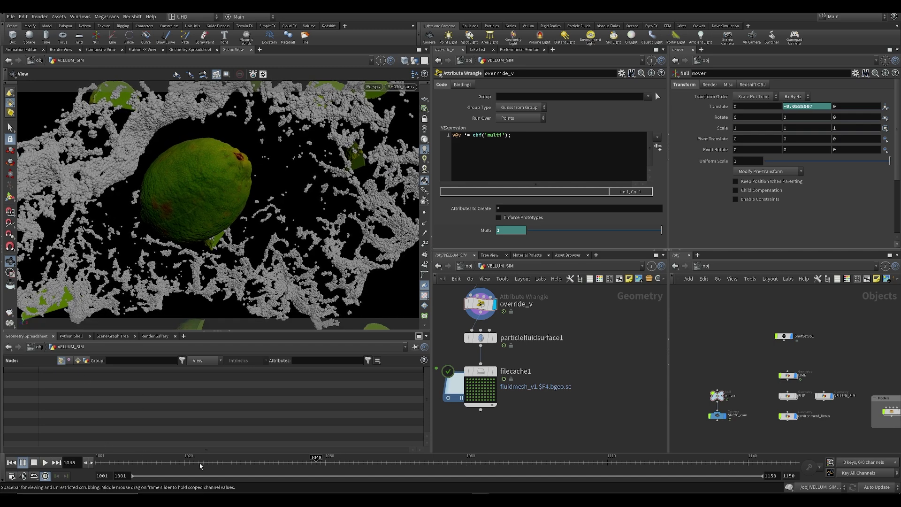
left_click_drag(202, 464, 236, 474)
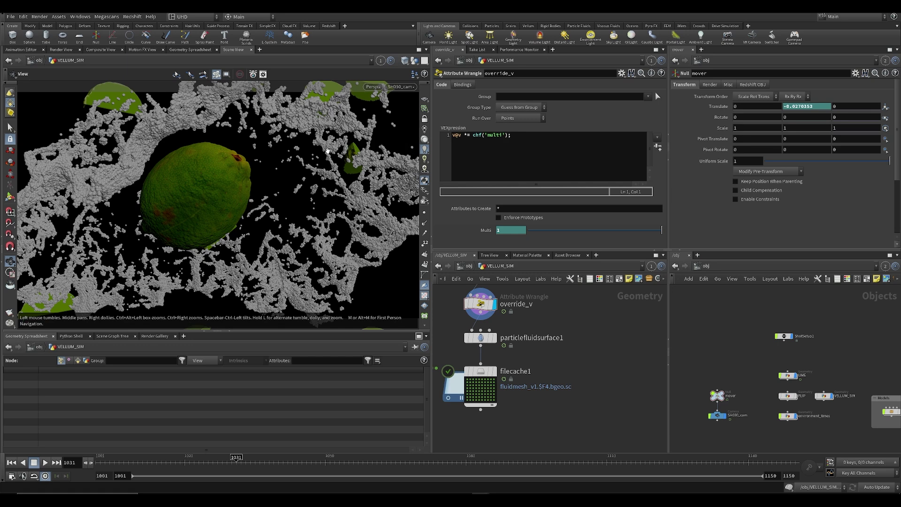
Display particlefluidsurface1 at frame 1031 to compare the generated surface with the particles
mouse_move(492, 340)
left_click(499, 322)
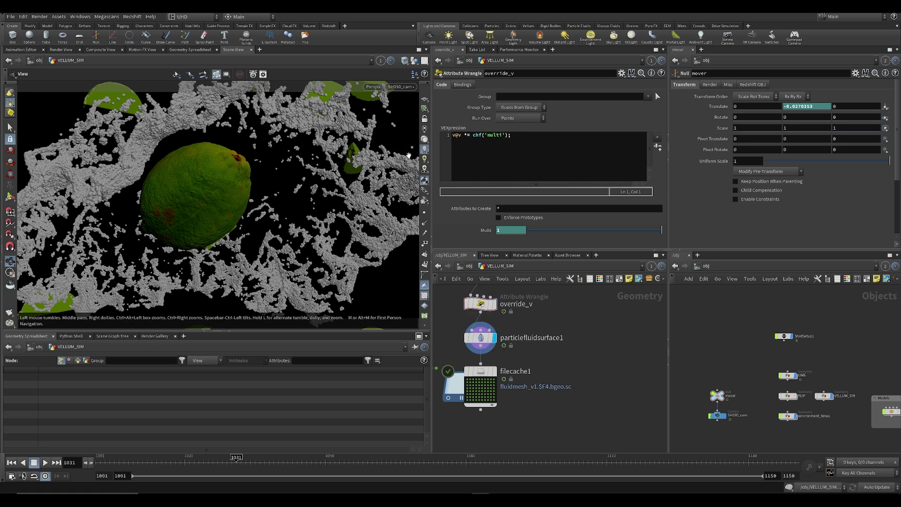
scroll(542, 308, "down", 3)
double_click(540, 338)
left_click(554, 303)
scroll(566, 318, "up", 3)
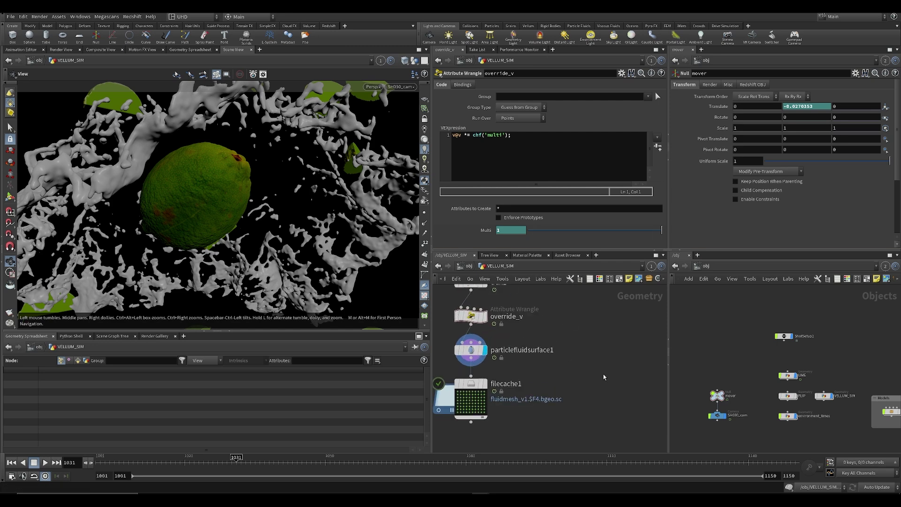
Insert an Attribute Wrangle between override_v and particlefluidsurface1, display it and save the scene
scroll(571, 345, "down", 2)
key("Tab")
type("awr")
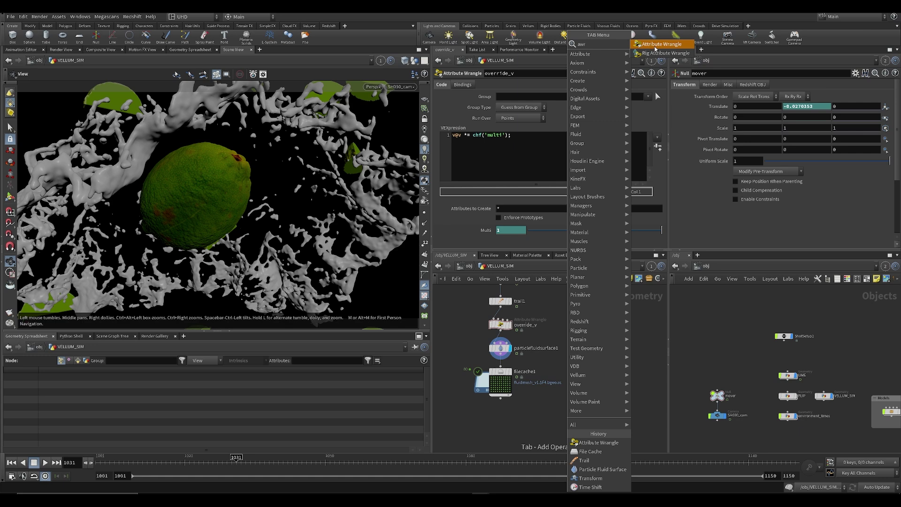
left_click(656, 47)
scroll(533, 327, "up", 3)
left_click(470, 343)
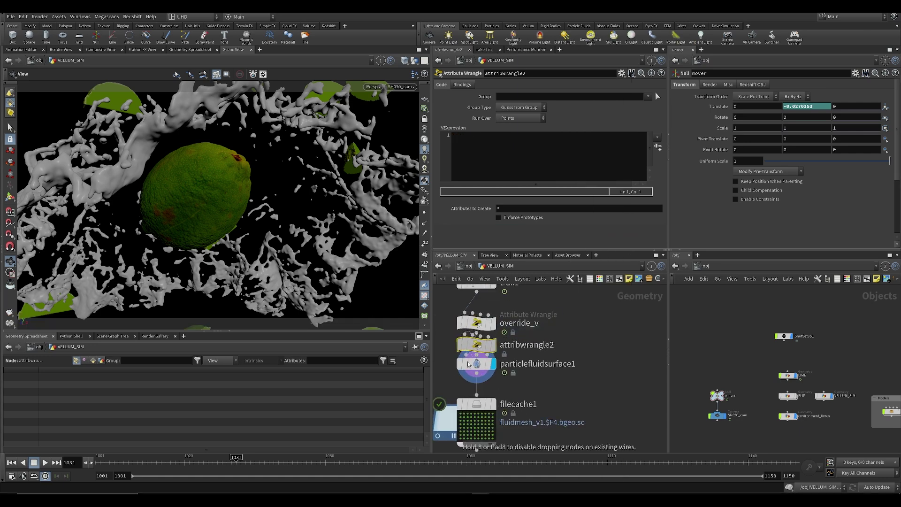
left_click(495, 351)
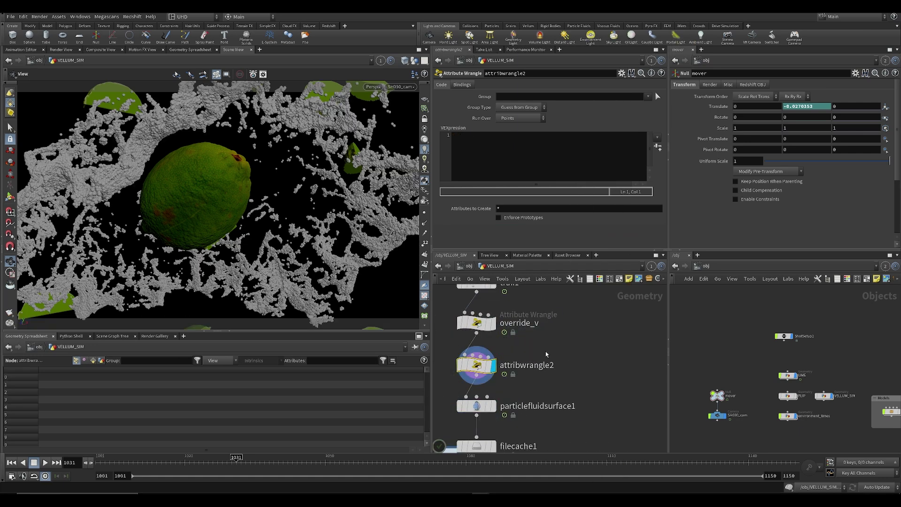
scroll(545, 351, "down", 2)
key("ctrl+s")
scroll(529, 361, "down", 2)
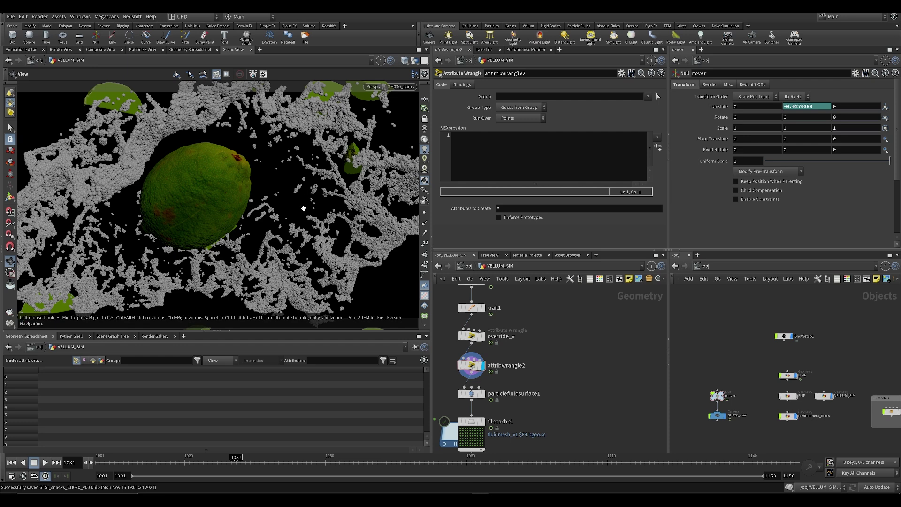
Begin the new wrangle's VEX code with "int npt[] = nearpoints("
left_click(502, 168)
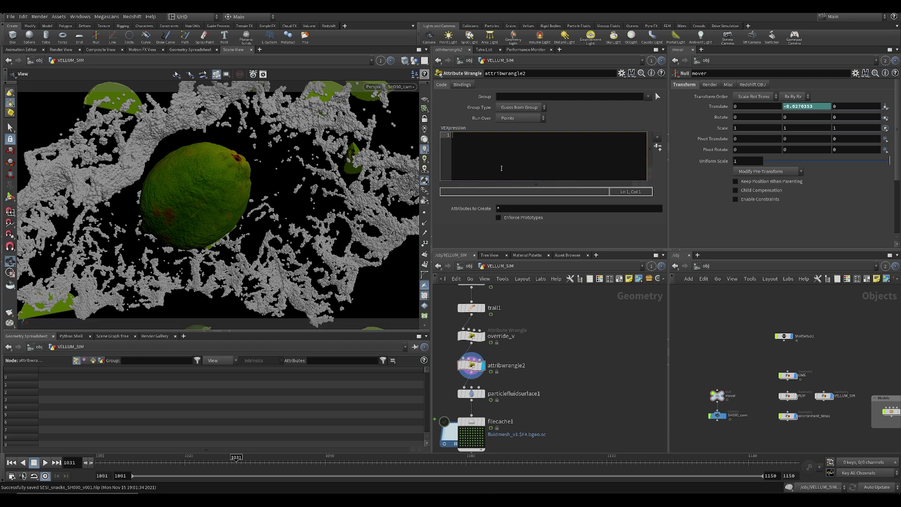
type("int npt[]")
key("Left")
key("BackSpace")
key("BackSpace")
key("Delete")
type("chee")
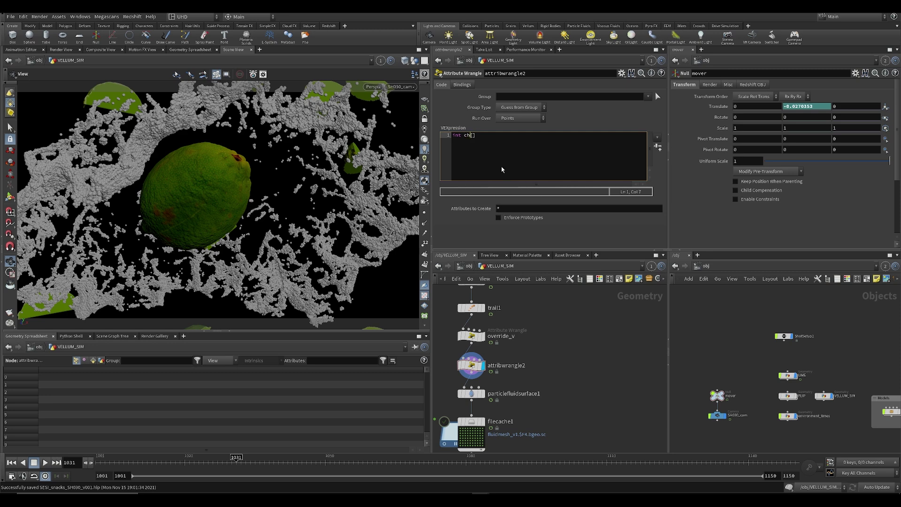
key("BackSpace")
key("BackSpace")
key("BackSpace")
key("BackSpace")
type("npts")
key("BackSpace")
key("End")
key("Left")
key("Left")
key("End")
type("= nearpi")
type("ints(")
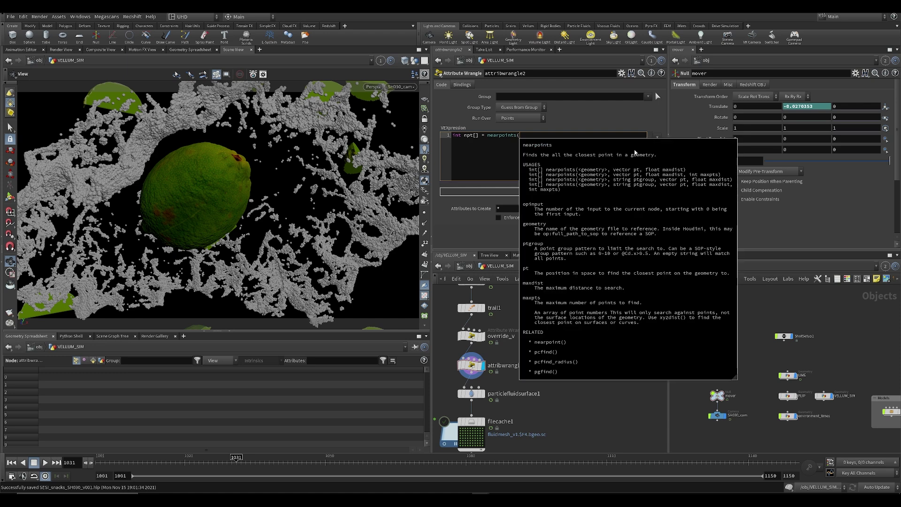
Open the VEX help page for nearpoints and read its argument signatures
left_click(500, 136)
key("F1")
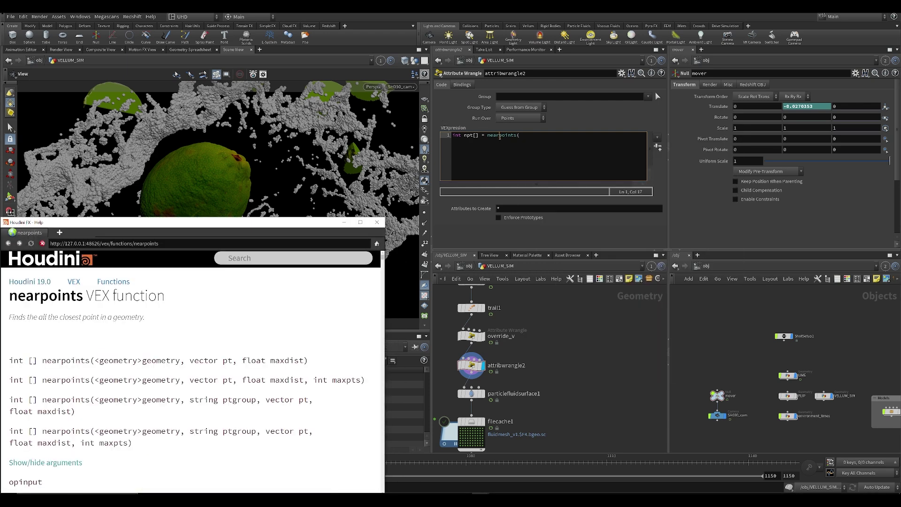
left_click_drag(256, 223, 321, 173)
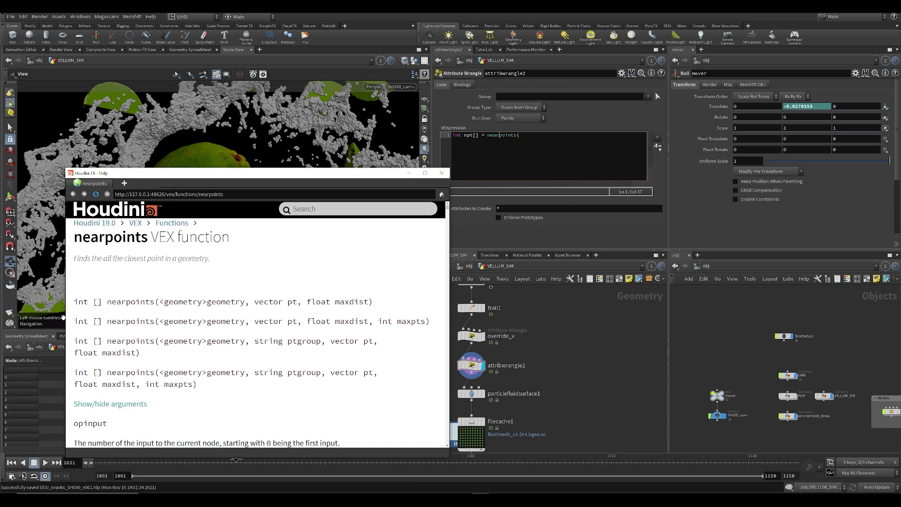
scroll(122, 308, "up", 1)
left_click_drag(87, 270, 188, 271)
left_click(149, 272)
left_click(227, 279)
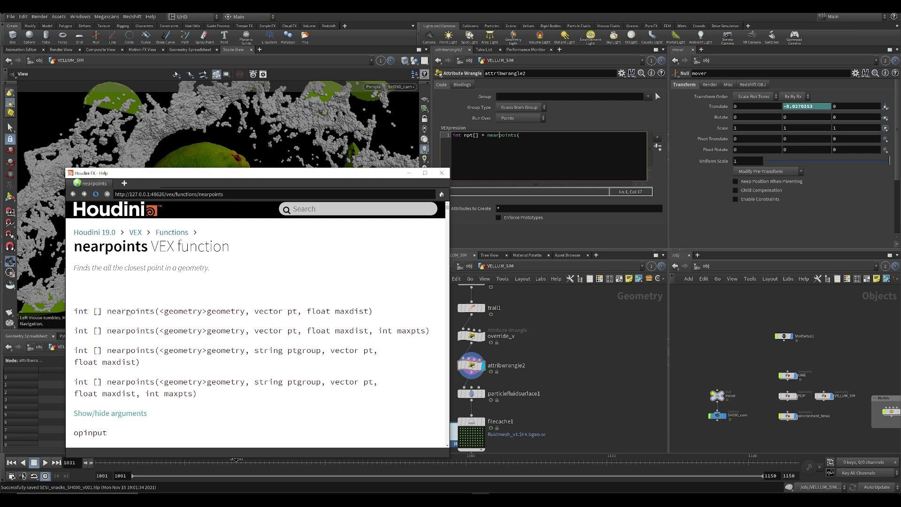
Complete the first VEX line as "int npt[] = nearpoints(0, @P, chf('maxdist'), chi('maxpt'));" and minimize the help window
left_click(544, 152)
type("('")
key("BackSpace")
key("BackSpace")
type("chi('maxpt'));")
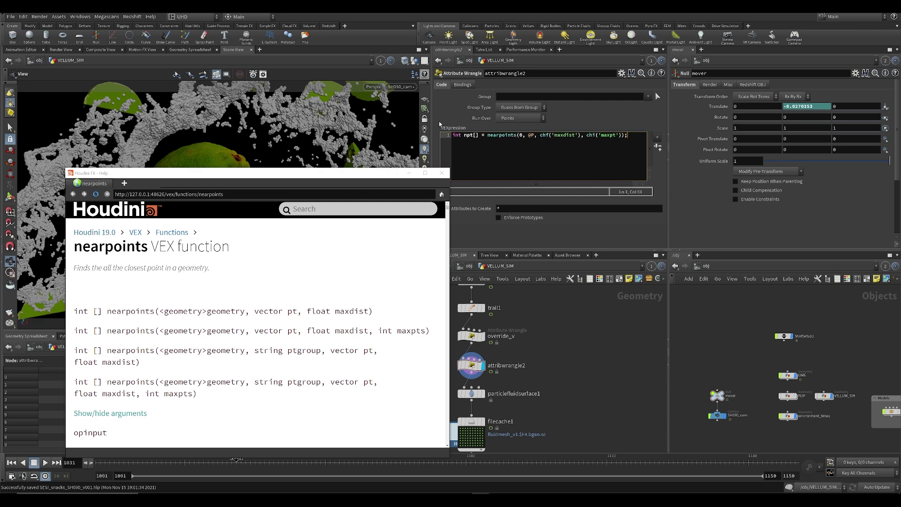
left_click(409, 172)
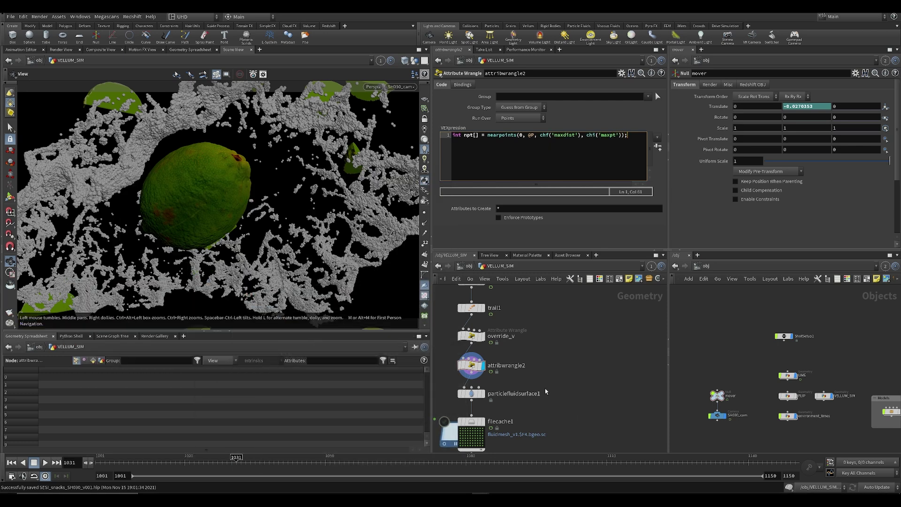
Generate the wrangle's Maxdist and Maxpt parameters, set them to 0.249 and 4, and save the scene
left_click(658, 147)
left_click_drag(527, 230, 581, 241)
key("ctrl+s")
middle_click_drag(540, 376, 597, 328)
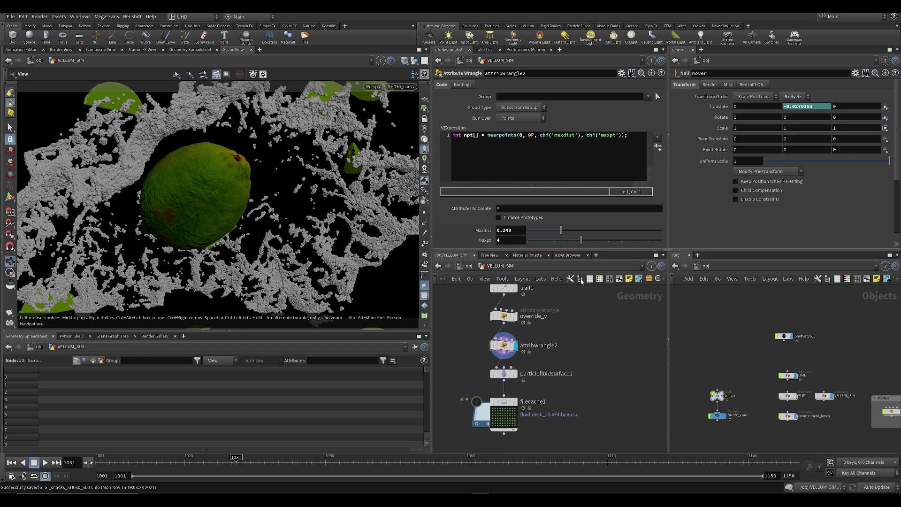
left_click(637, 141)
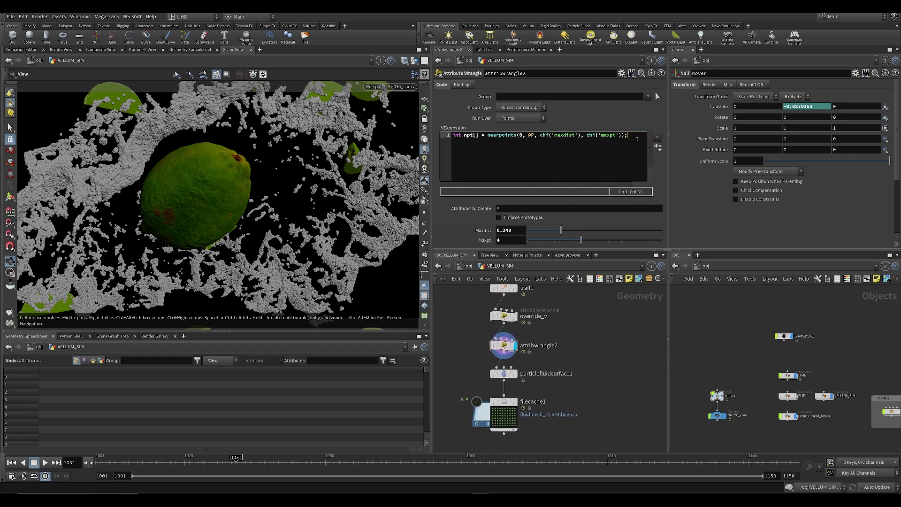
key("Return")
type("i")
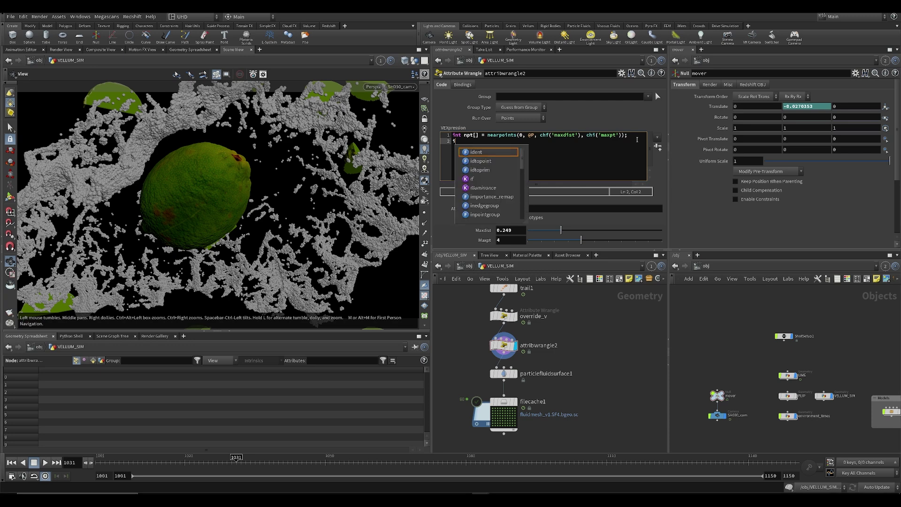
type("[]")
type("p")
key("BackSpace")
type("[]@")
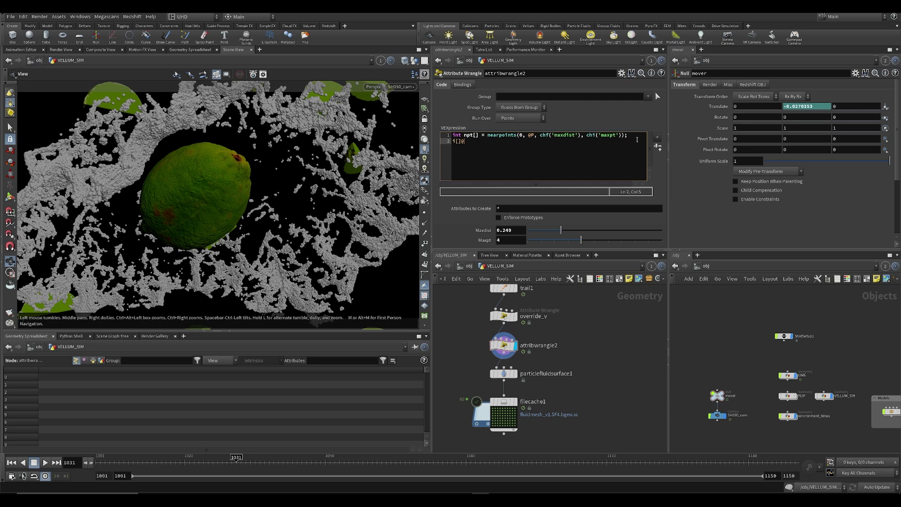
key("BackSpace")
key("BackSpace")
key("BackSpace")
key("BackSpace")
key("BackSpace")
type("@npt = npt;")
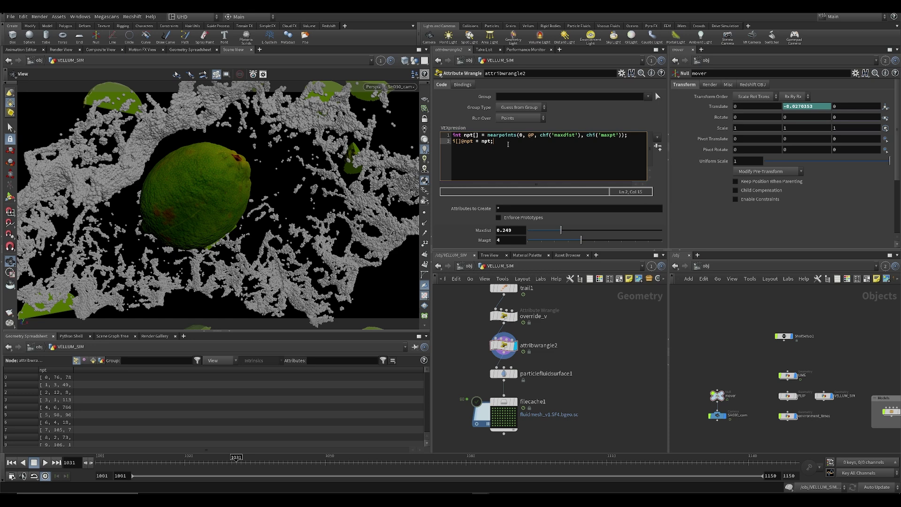
Widen the npt column in the geometry spreadsheet and set Maxdist to 0.025 and Maxpt to 5
left_click(462, 142)
left_click(466, 141)
left_click(460, 141)
middle_click_drag(600, 344, 588, 338)
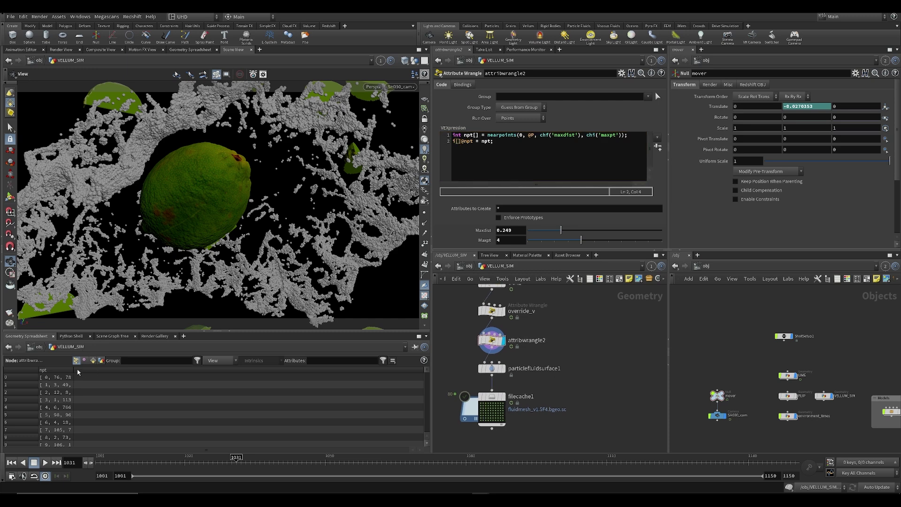
left_click_drag(73, 369, 157, 368)
left_click_drag(561, 230, 571, 251)
left_click_drag(527, 240, 595, 240)
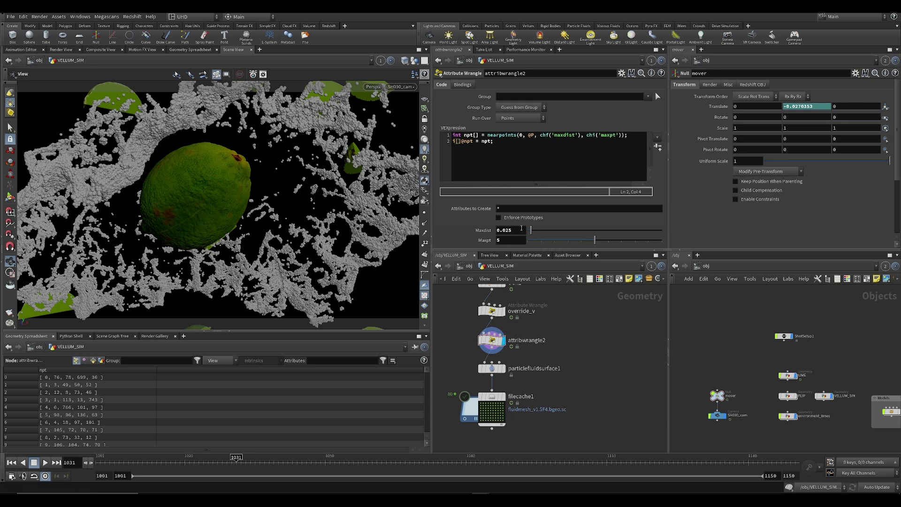
Add a third VEX line, "float len = len(npt);", to count each point's neighbours
left_click(579, 164)
key("Return")
type("floa")
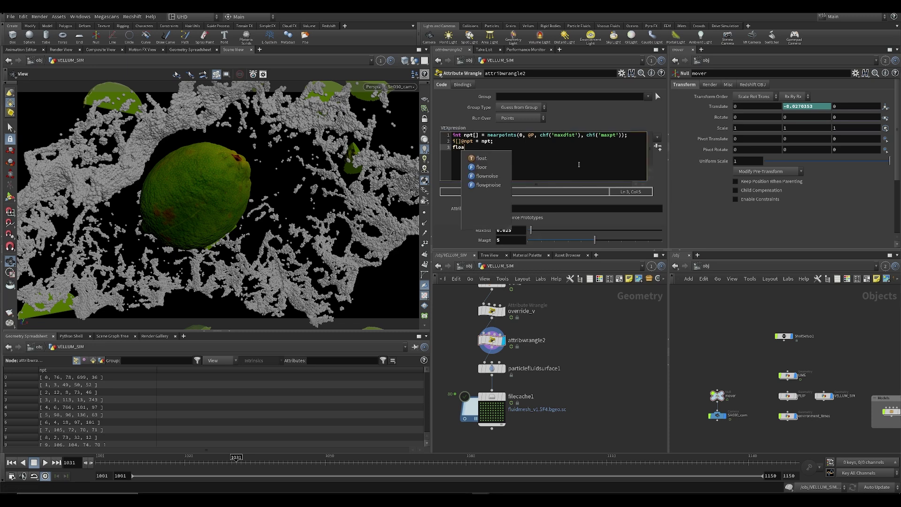
type("t len ")
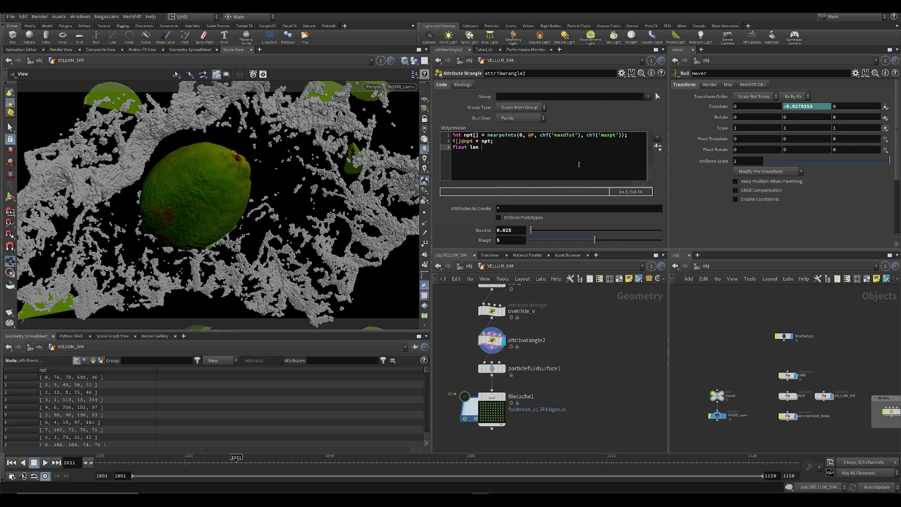
type(" = len(")
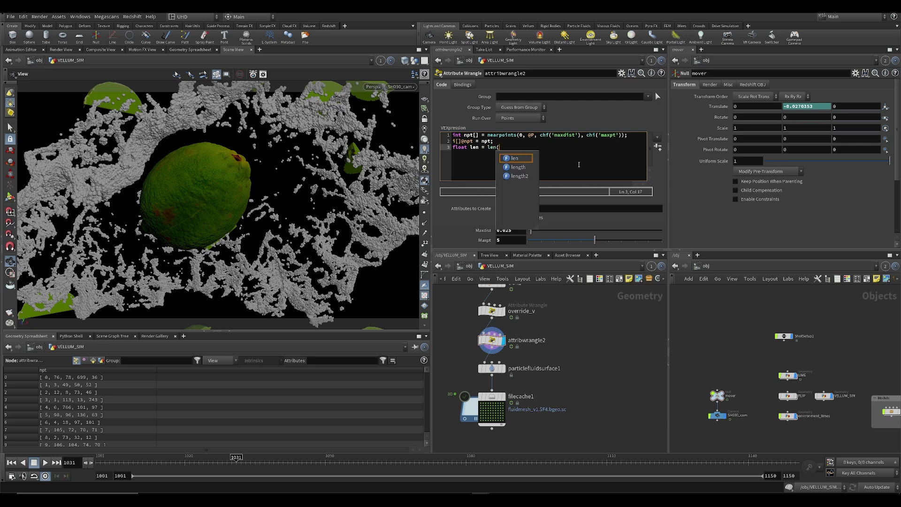
type("npt);")
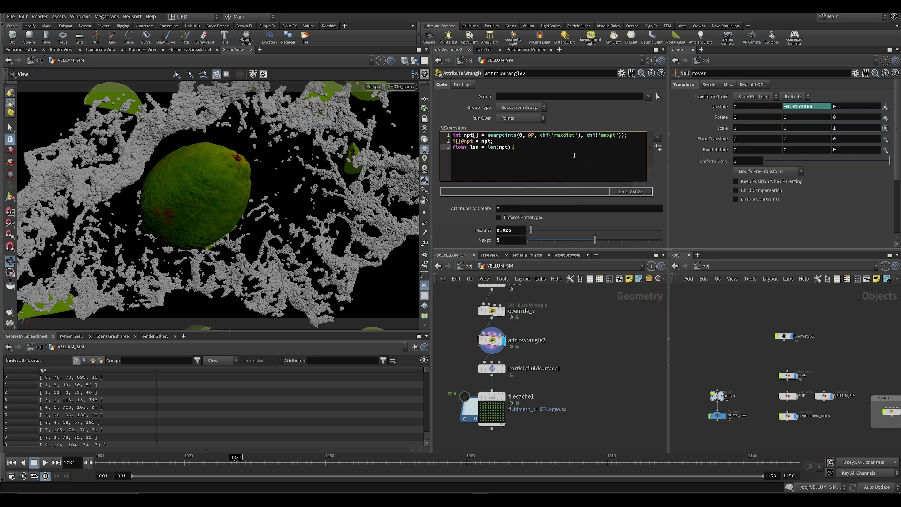
Start a fourth VEX line for an integer len attribute and change the len variable's type to int
left_click(511, 152)
key("Return")
type("f")
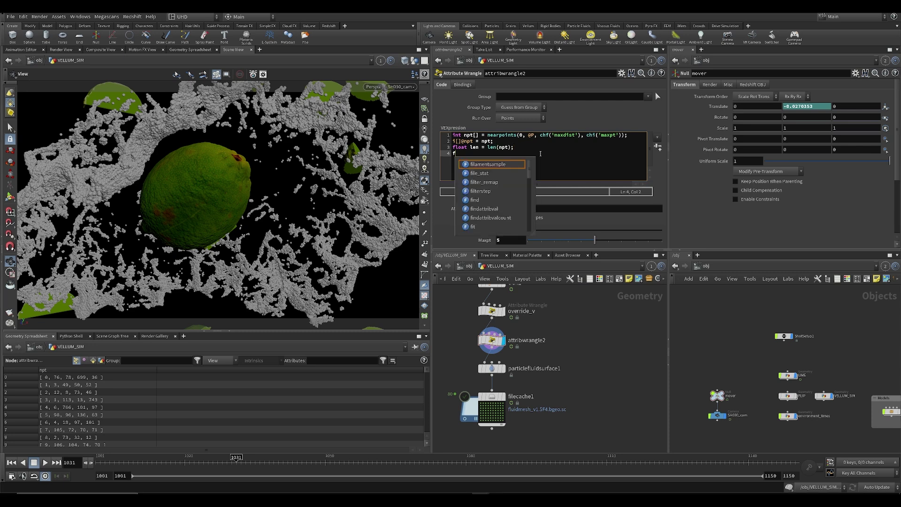
key("Up")
key("Left")
key("BackSpace")
key("BackSpace")
key("BackSpace")
key("BackSpace")
key("BackSpace")
type("int")
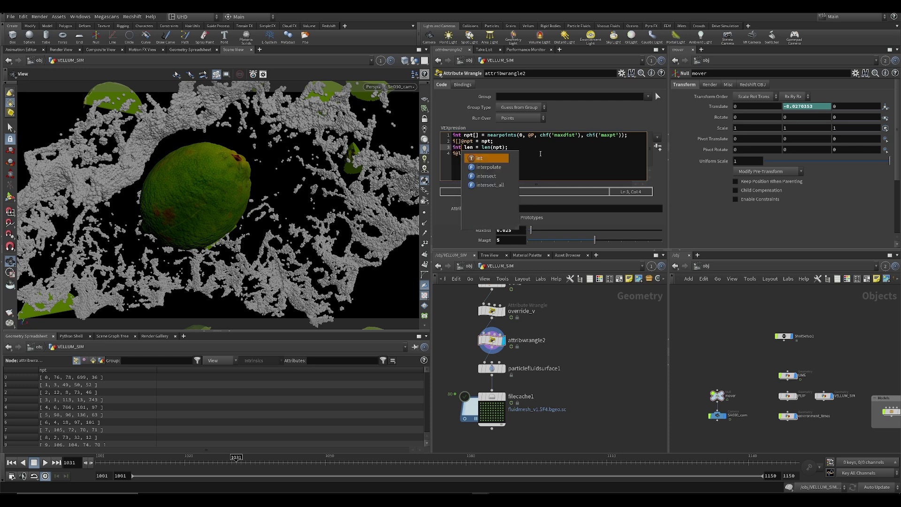
key("Escape")
key("Down")
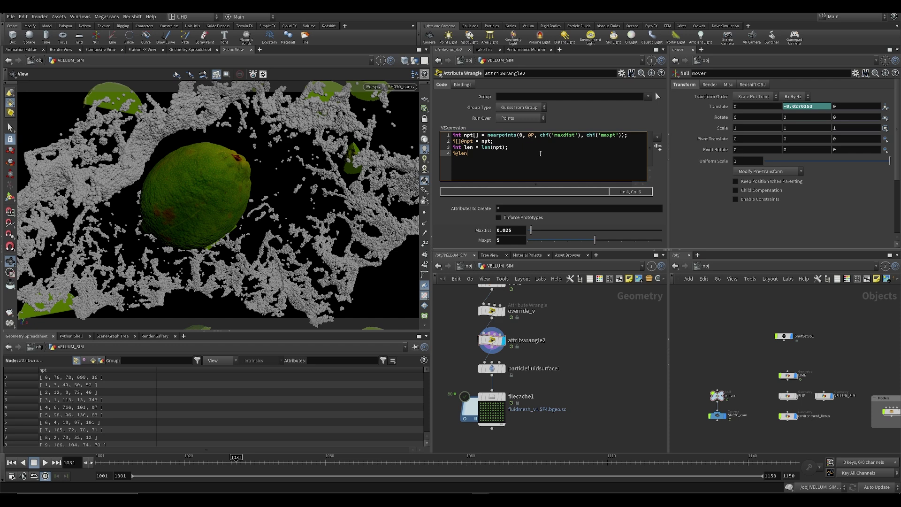
Finish the fourth VEX line as "i@len = len;" and save the scene
type("lnel;")
key("BackSpace")
key("BackSpace")
type("en")
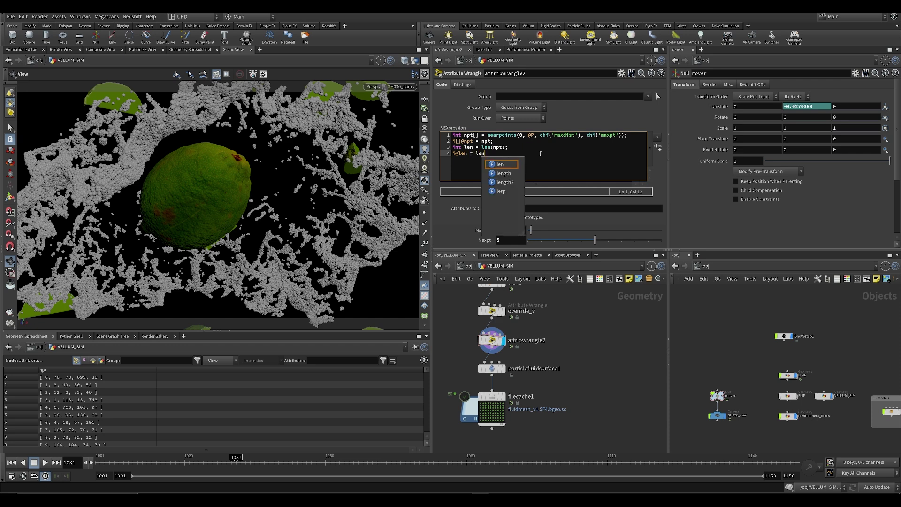
type(";")
key("ctrl+s")
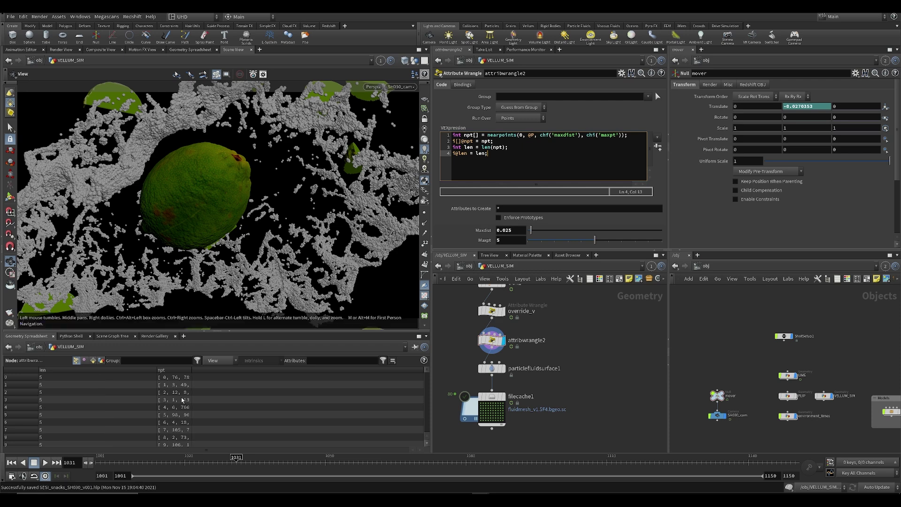
Widen the npt column and sort the spreadsheet by len to inspect the points with the fewest neighbours
double_click(191, 370)
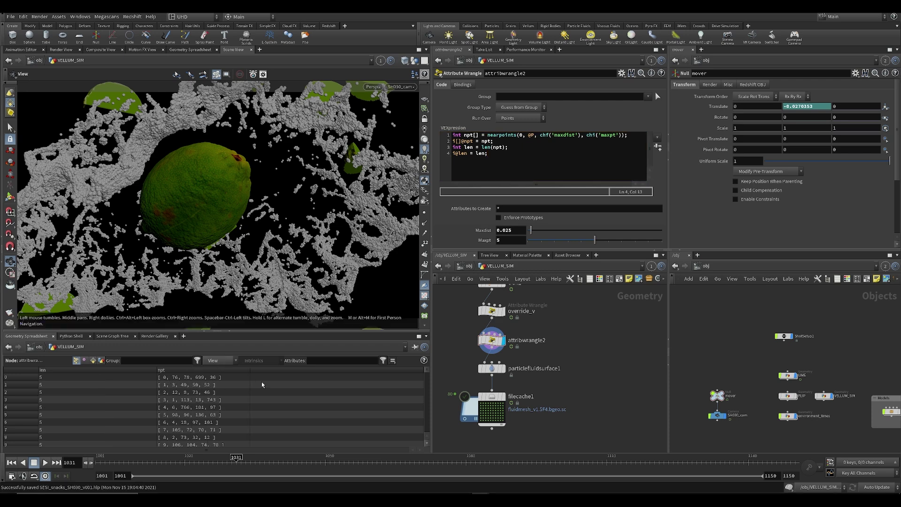
mouse_move(426, 375)
left_mouse_down()
mouse_move(430, 417)
mouse_move(430, 371)
left_mouse_up()
left_click(62, 370)
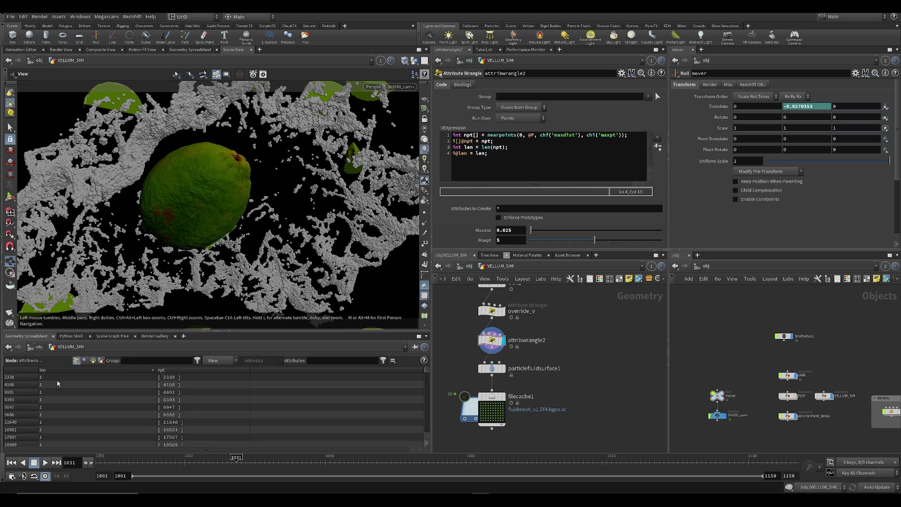
left_click(551, 156)
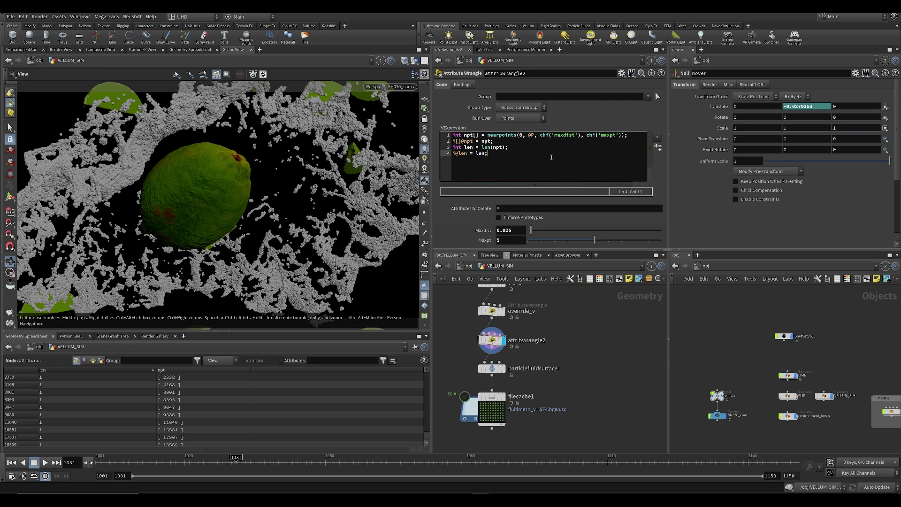
key("Return")
type("if (len")
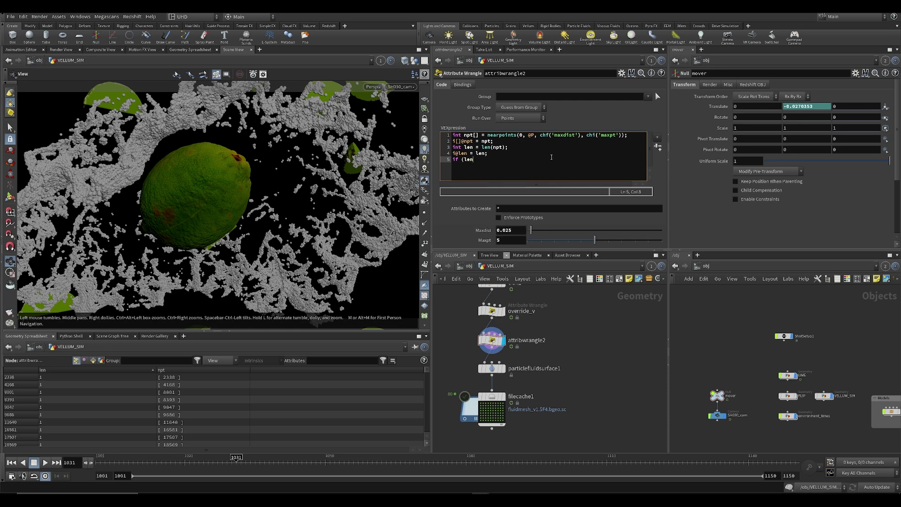
type(" <2) remove")
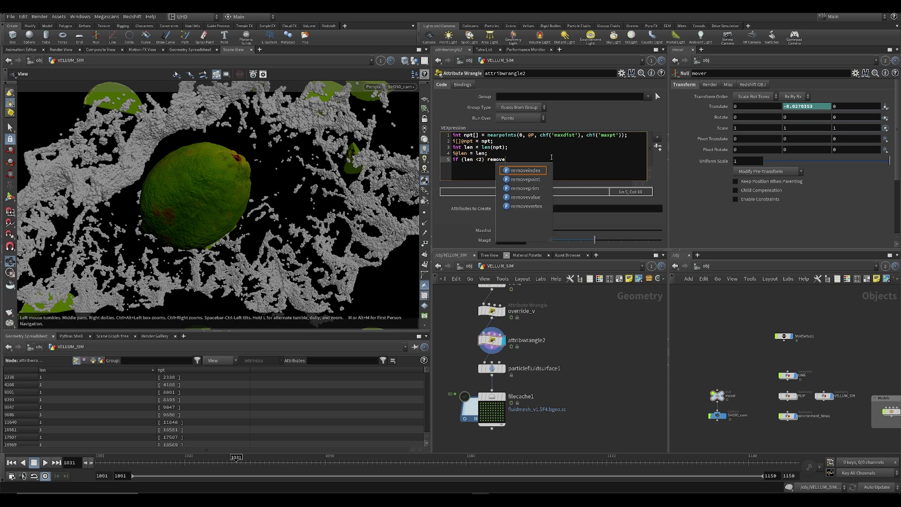
type("point(0,@ptnum);")
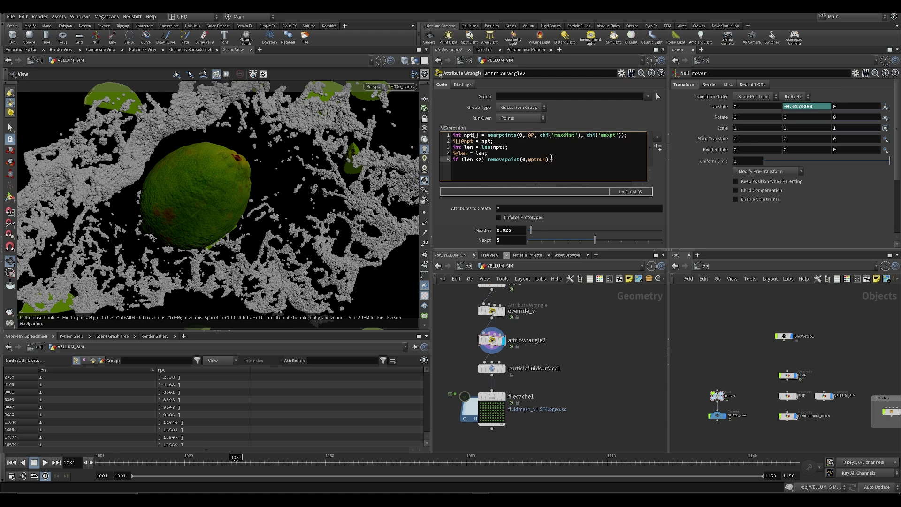
key("ctrl+Return")
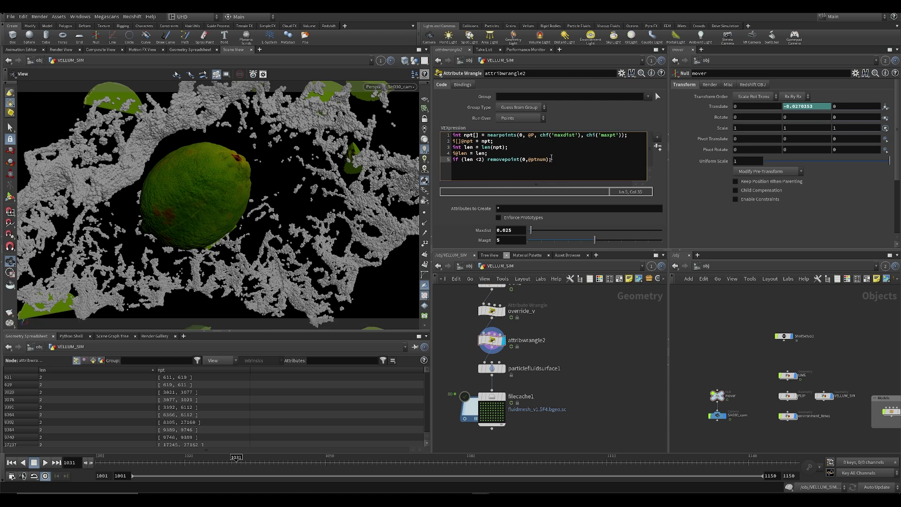
Switch the display between override_v and attribwrangle2 to compare the particles before and after culling
middle_click_drag(532, 327, 529, 348)
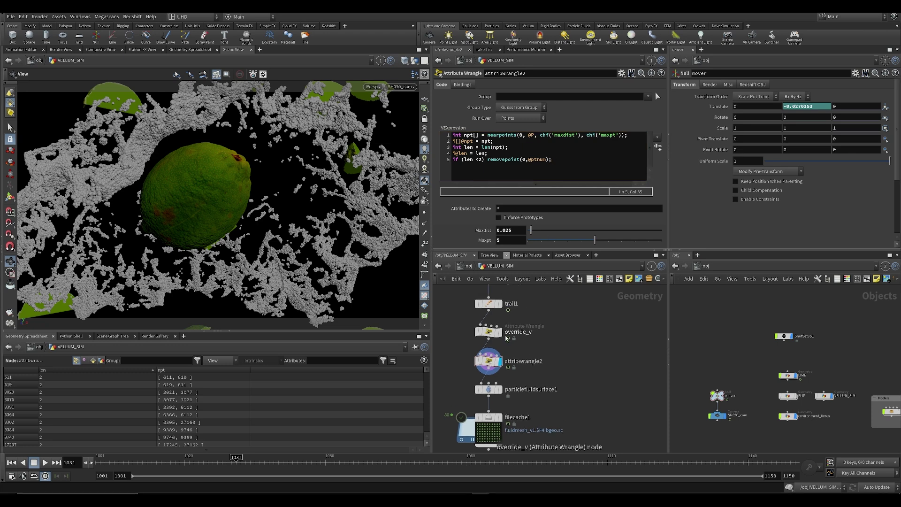
left_click(501, 332)
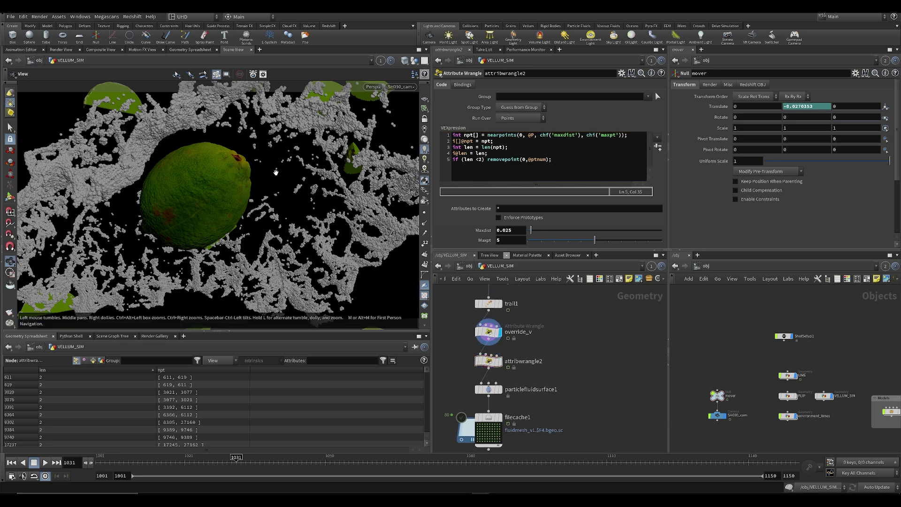
left_click(489, 349)
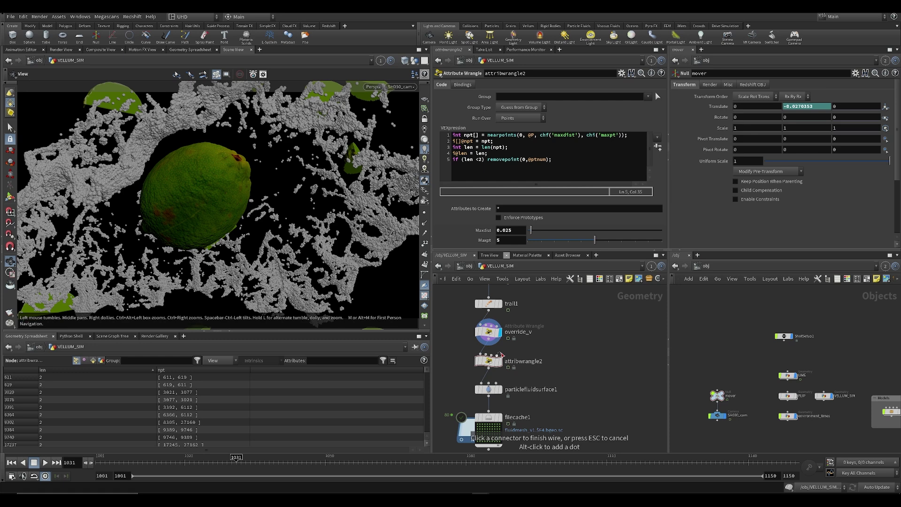
left_click(488, 355)
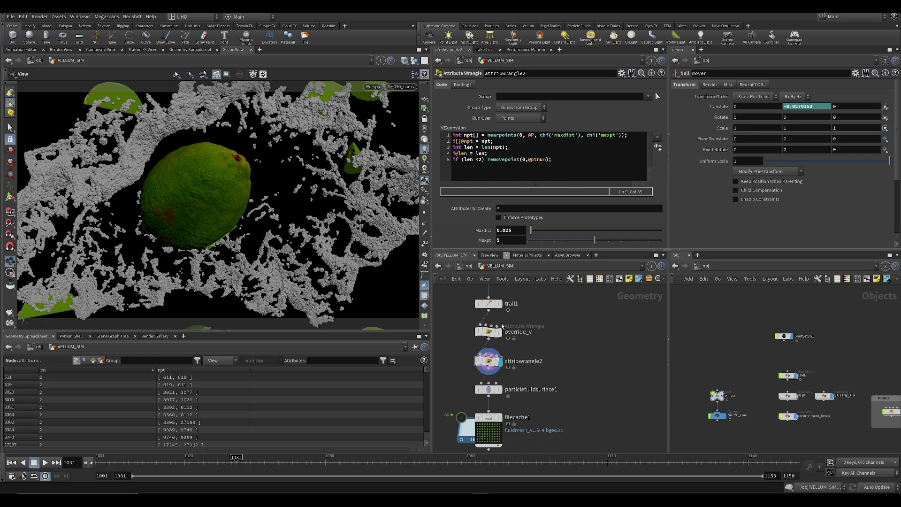
mouse_move(481, 372)
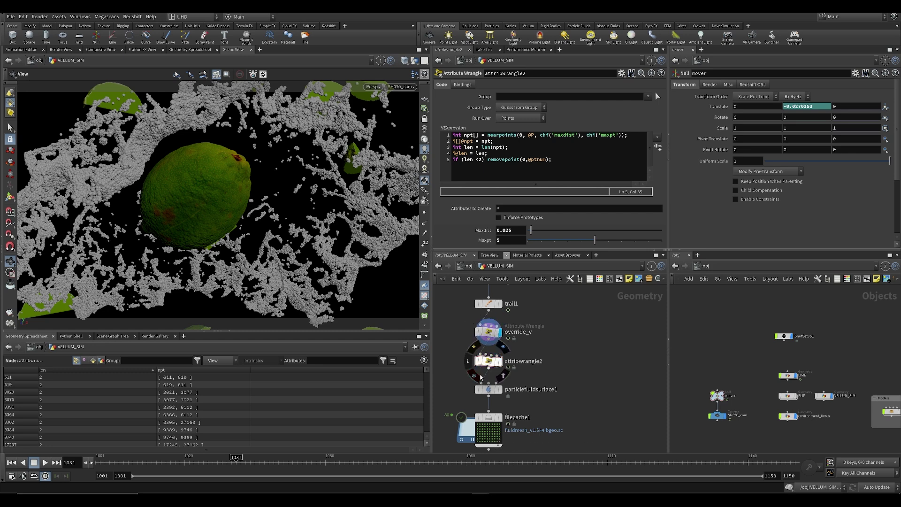
Rename the attribwrangle2 node to cull_points and save the scene
double_click(521, 361)
type("c")
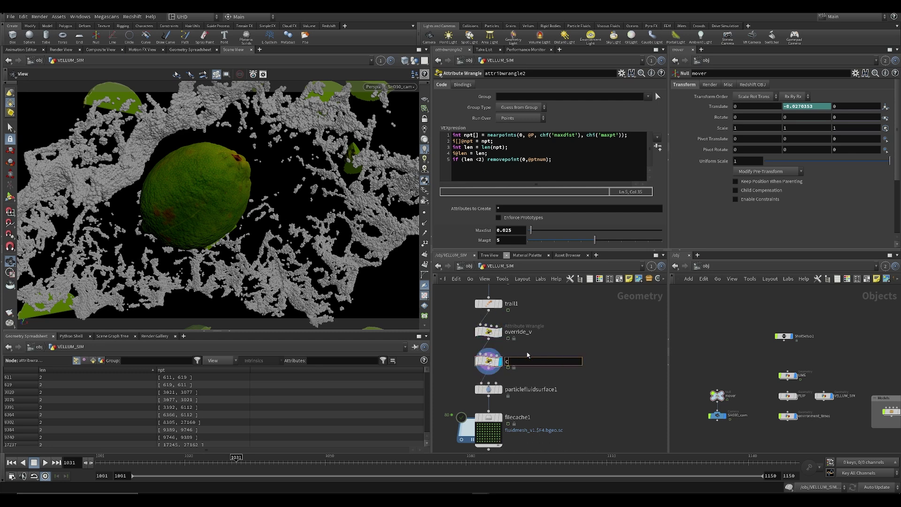
type("ull_points")
key("Return")
key("ctrl+s")
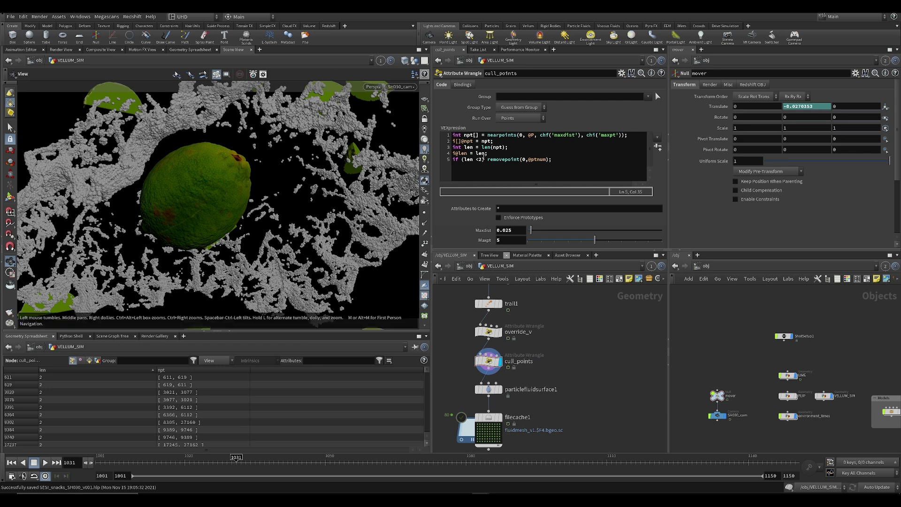
Move the line "i@len = len;" to the end of the cull_points code, below the removepoint condition
left_click(493, 154)
left_click_drag(493, 153, 453, 154)
key("ctrl+c")
key("BackSpace")
key("Down")
key("End")
key("Return")
key("Return")
key("ctrl+v")
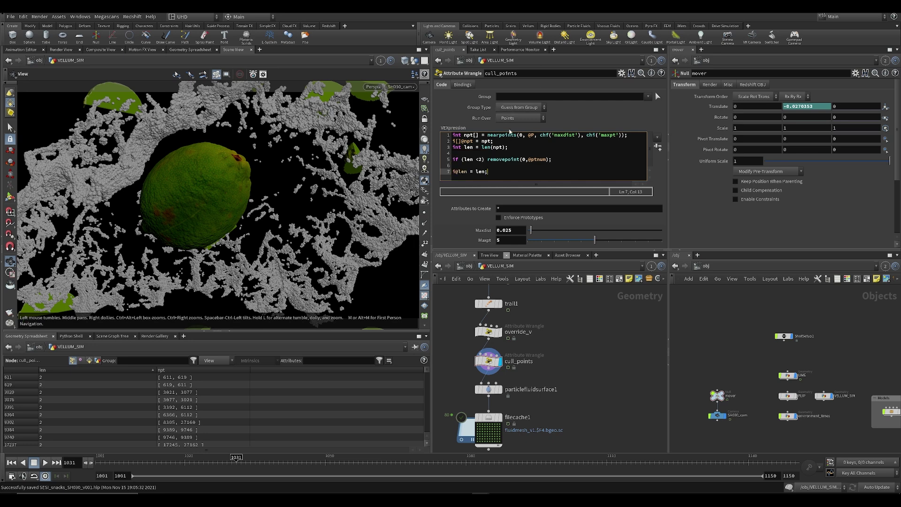
left_click_drag(495, 141, 452, 141)
key("ctrl+x")
left_click(453, 165)
key("ctrl+v")
left_click(462, 153)
key("BackSpace")
key("Up")
key("BackSpace")
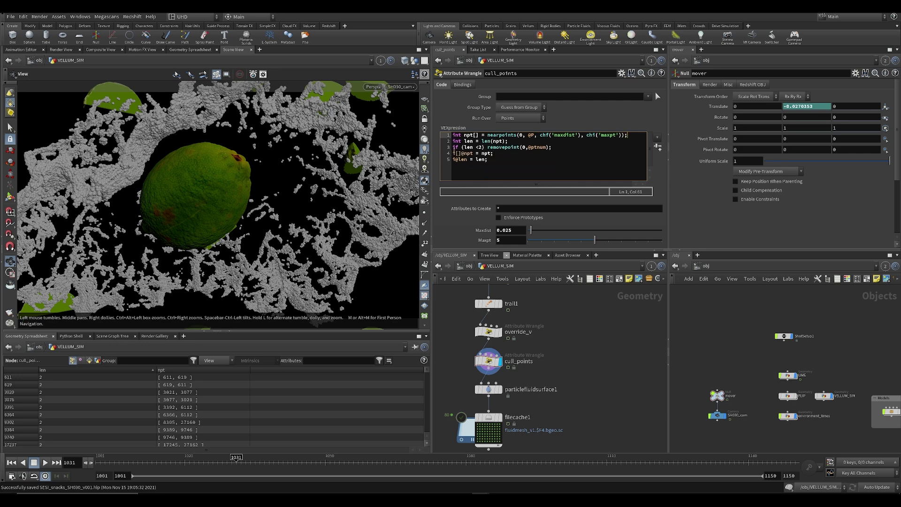
left_click(453, 153)
type("//")
key("Down")
key("Left")
key("Left")
type("//")
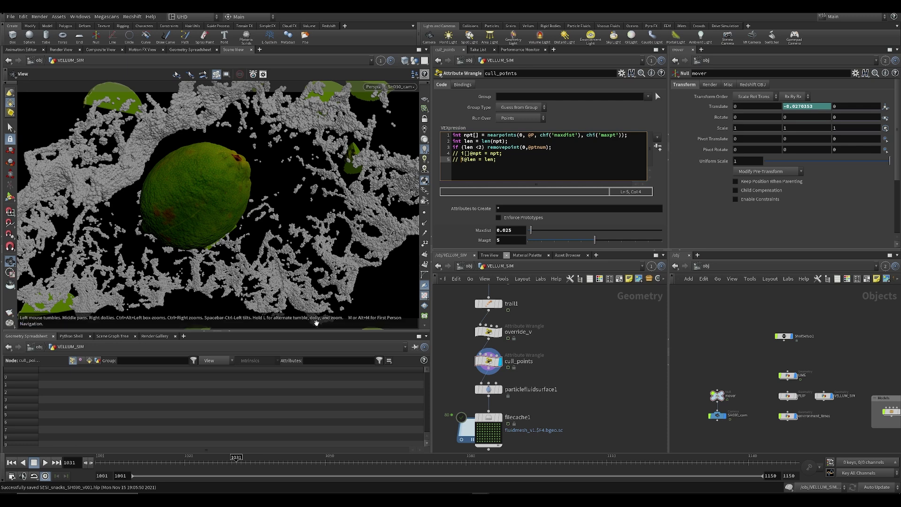
left_click_drag(462, 161, 446, 160)
key("BackSpace")
scroll(563, 399, "down", 2)
key("ctrl+s")
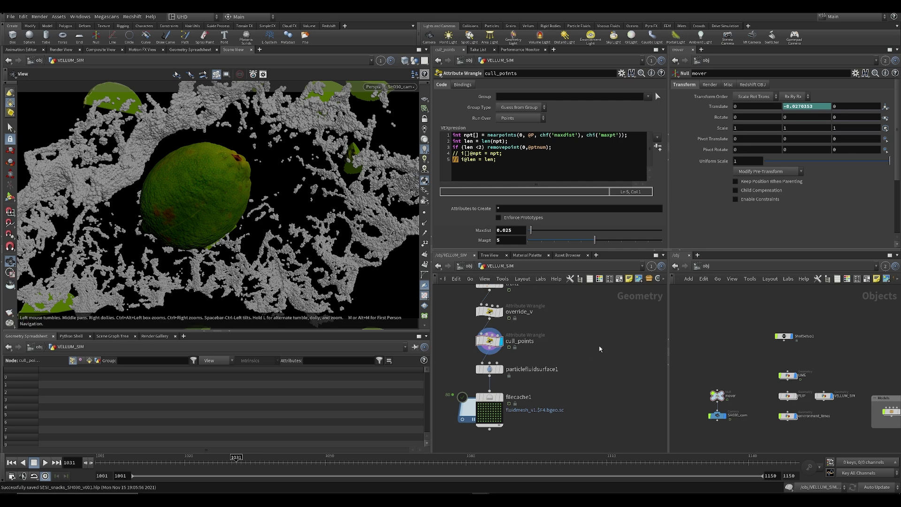
Go to frame 1032 and display the particlefluidsurface1 result in the viewport
left_click(501, 397)
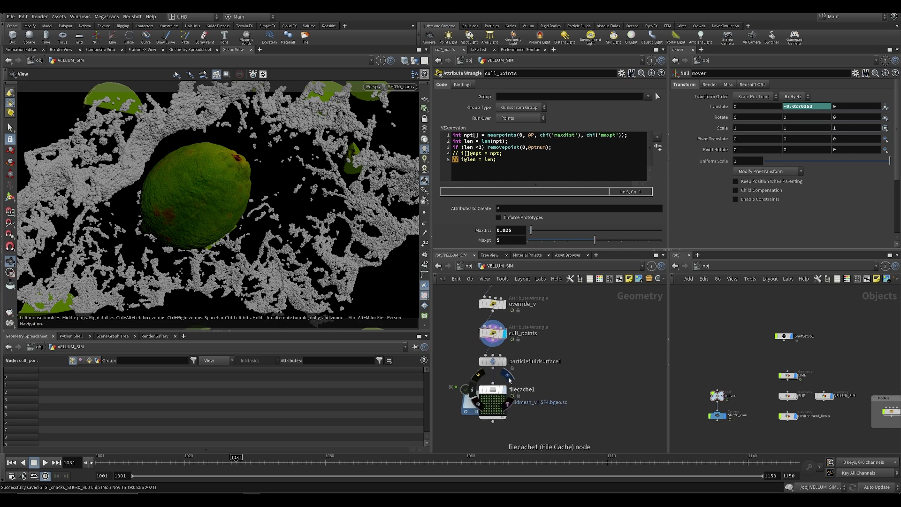
left_click(480, 390)
mouse_move(236, 457)
left_mouse_down()
mouse_move(229, 457)
mouse_move(241, 458)
left_mouse_up()
left_click_drag(464, 350, 498, 369)
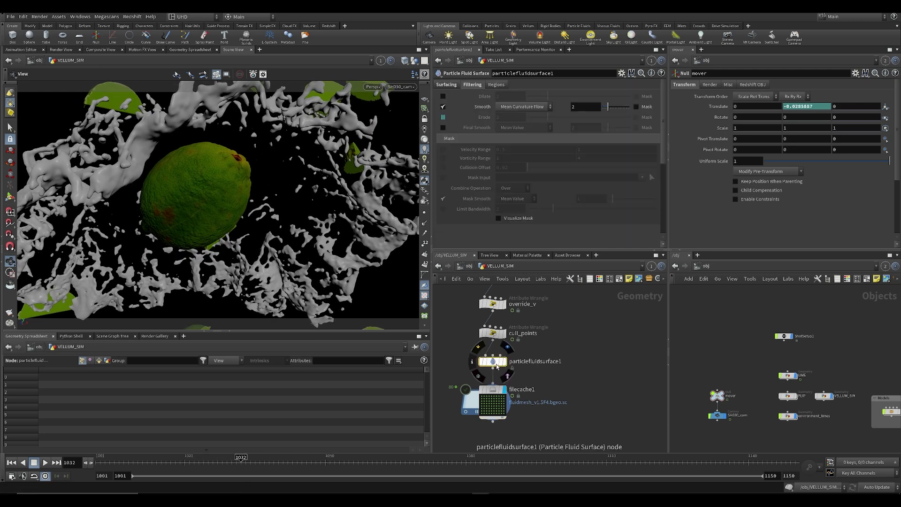
Set the fluid surface's Influence Scale to 1.5 and Droplet Scale to 1.45, and save the scene
left_click(453, 86)
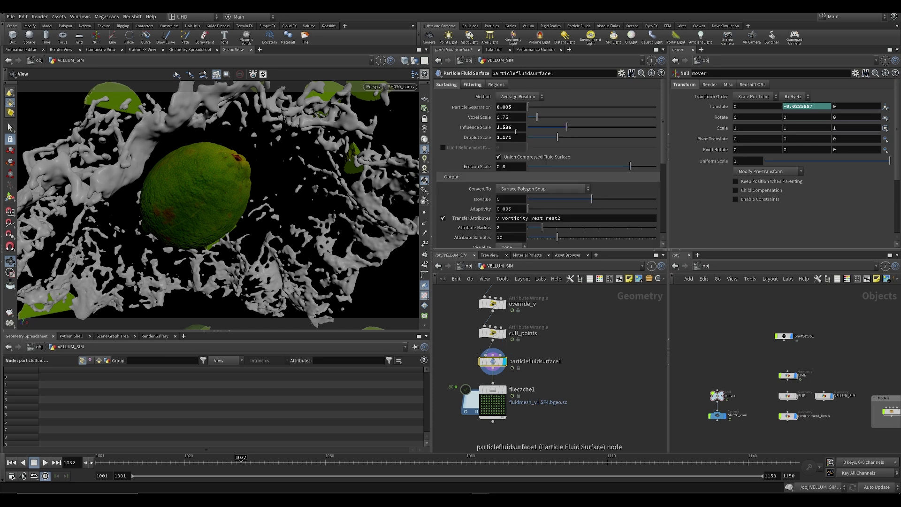
mouse_move(447, 113)
left_click(499, 127)
type(".5")
key("Tab")
key("Return")
left_click(507, 137)
type("1.4")
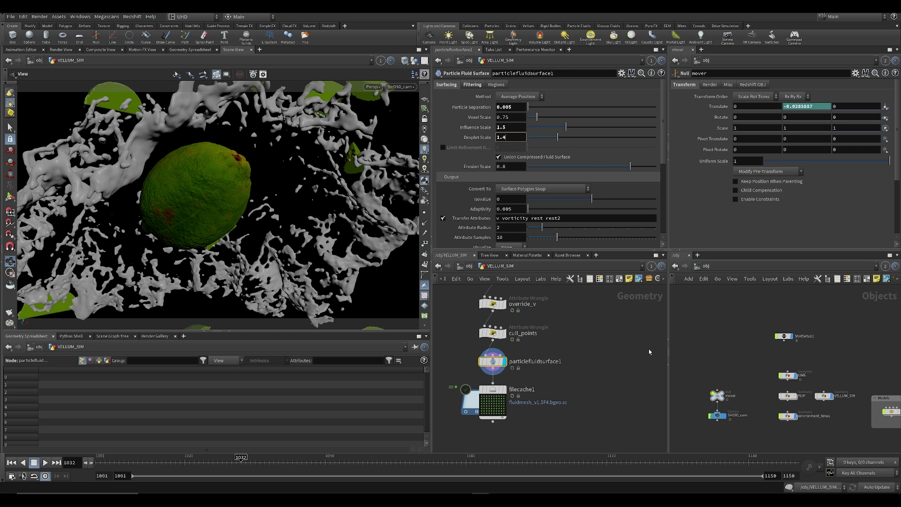
key("Return")
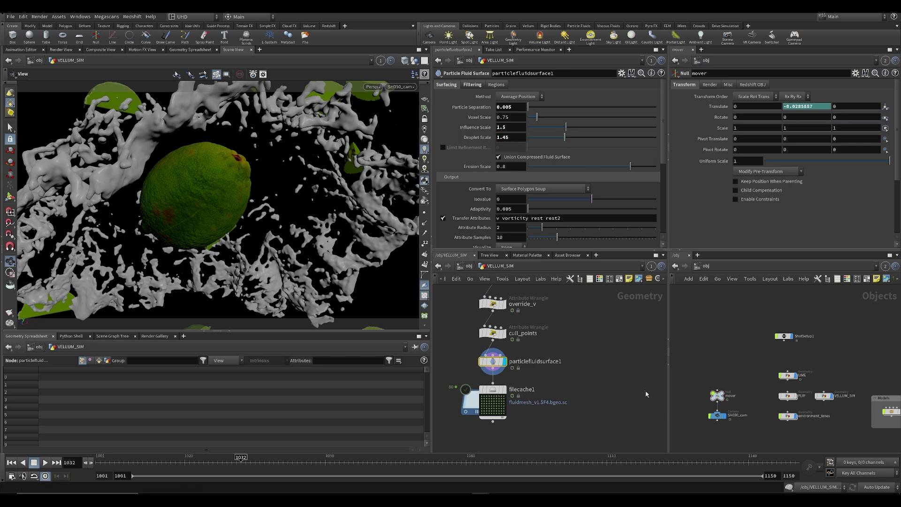
middle_click_drag(606, 385, 607, 353)
key("ctrl+s")
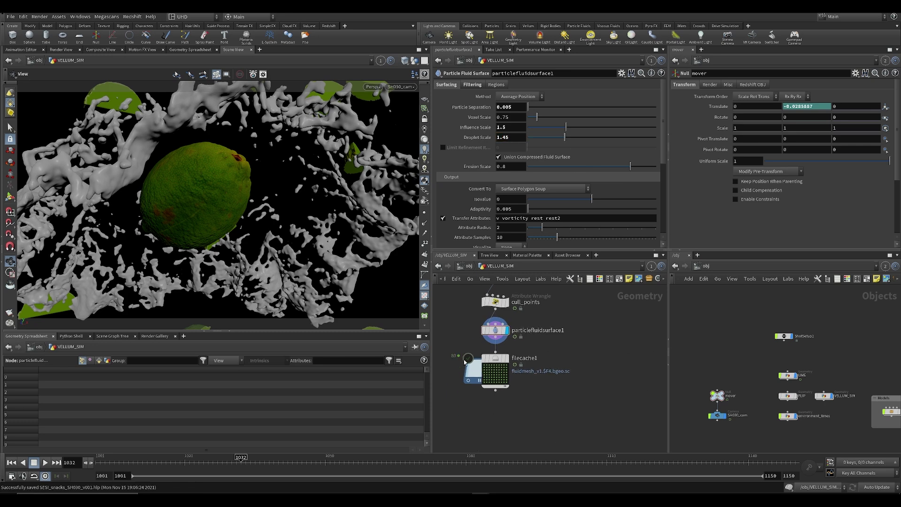
Try to cache the fluid mesh to disk in the background and open the topnet1 node inside filecache1
left_click(495, 371)
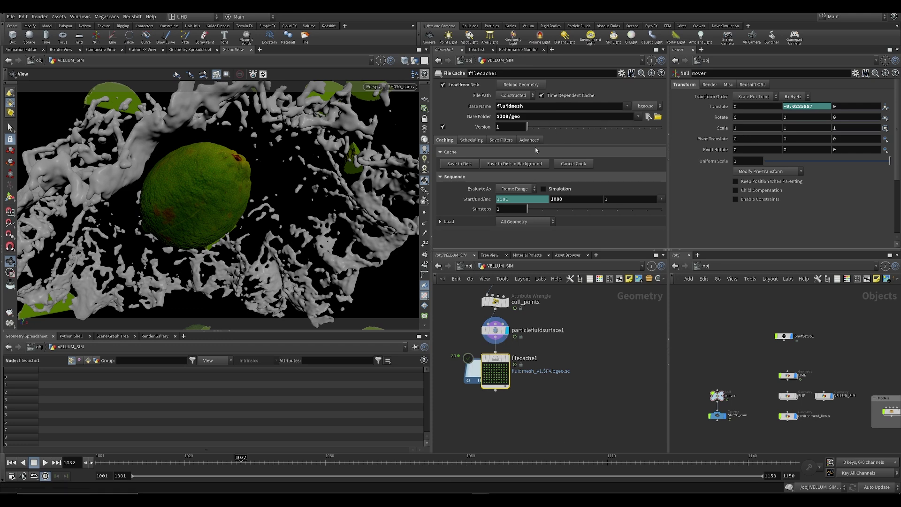
left_click(514, 164)
double_click(498, 359)
left_click(551, 331)
left_click(519, 370)
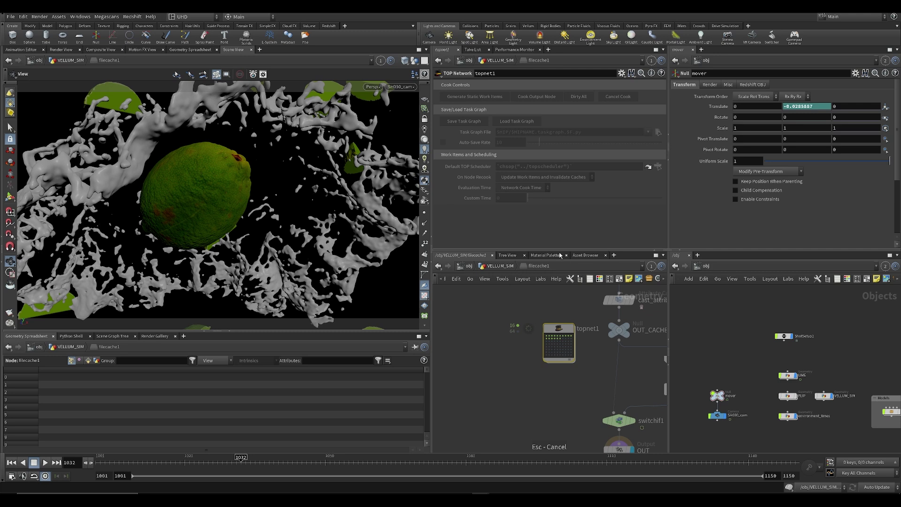
left_click(501, 266)
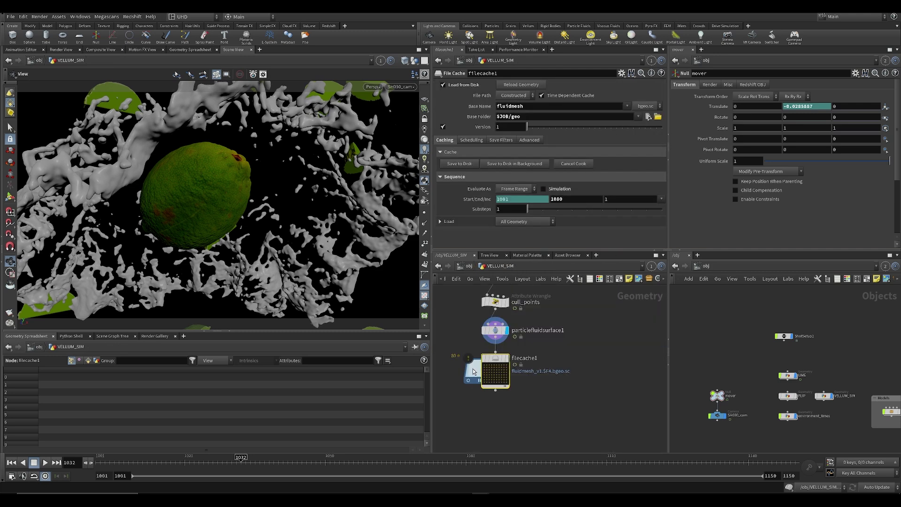
Set the fluidmesh cache version to 2, save the scene and save the cache to disk in the background
left_click_drag(527, 131, 533, 130)
scroll(589, 331, "down", 3)
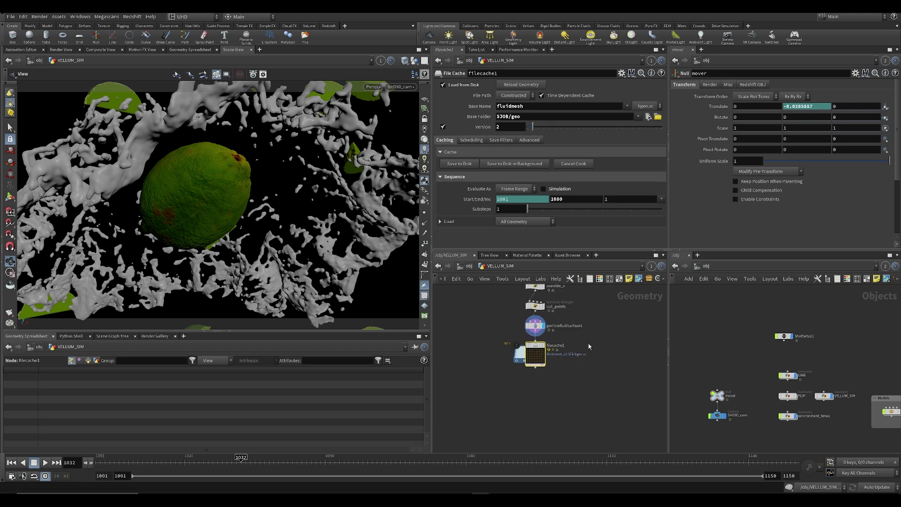
key("ctrl+s")
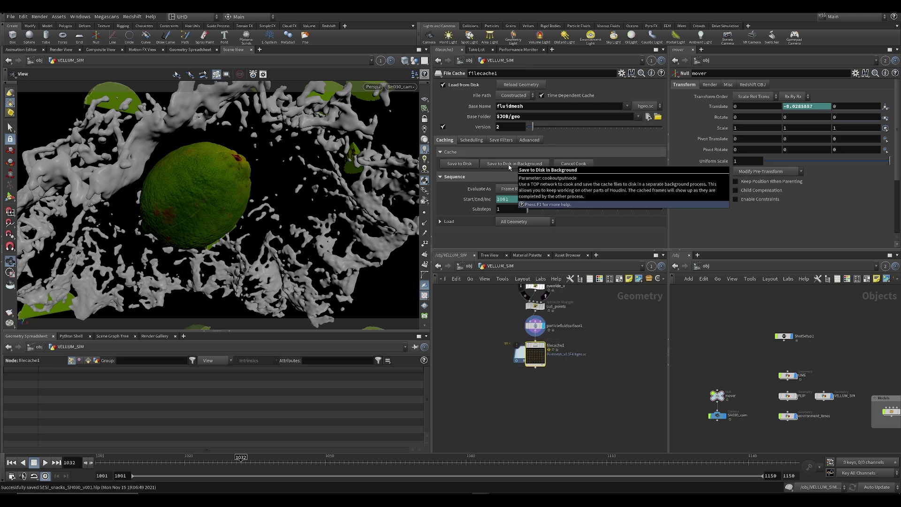
scroll(552, 339, "up", 4)
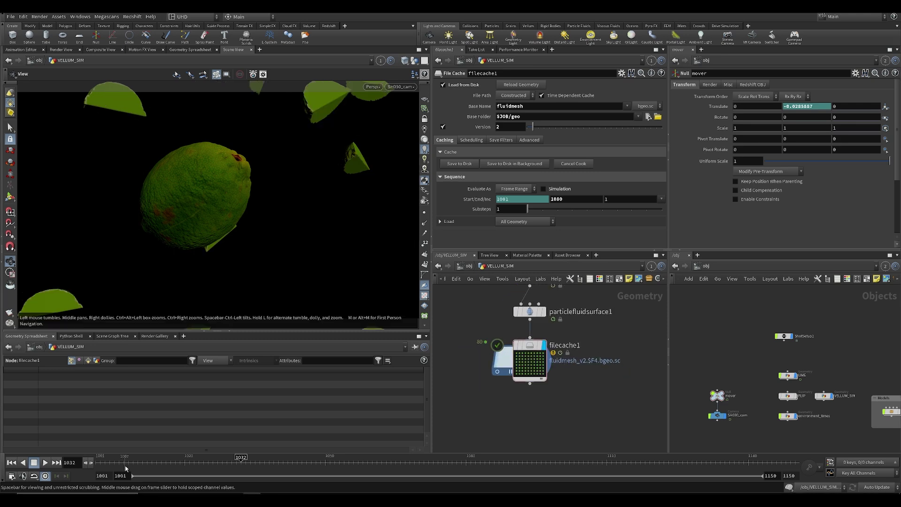
Go to frame 1029 and generate a flipbook of the cached splash for frames 1001 to 1100
left_click_drag(125, 465, 227, 462)
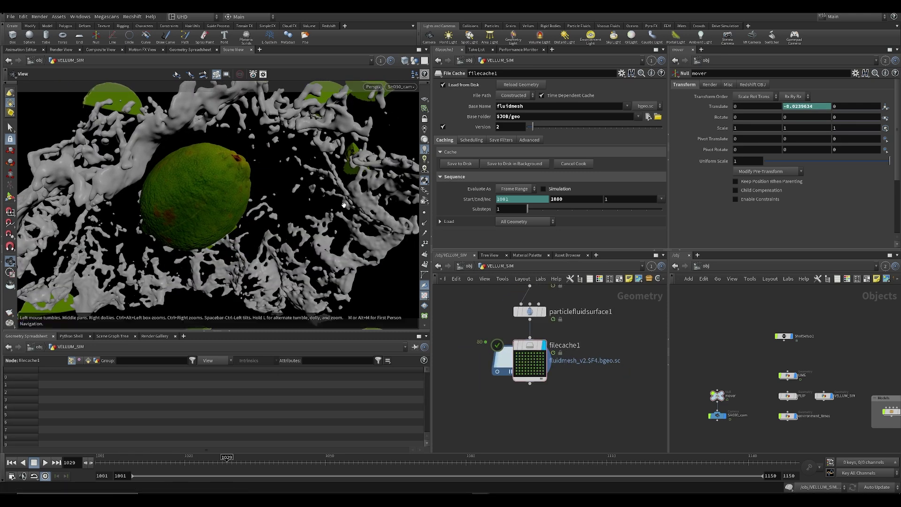
left_click(9, 323)
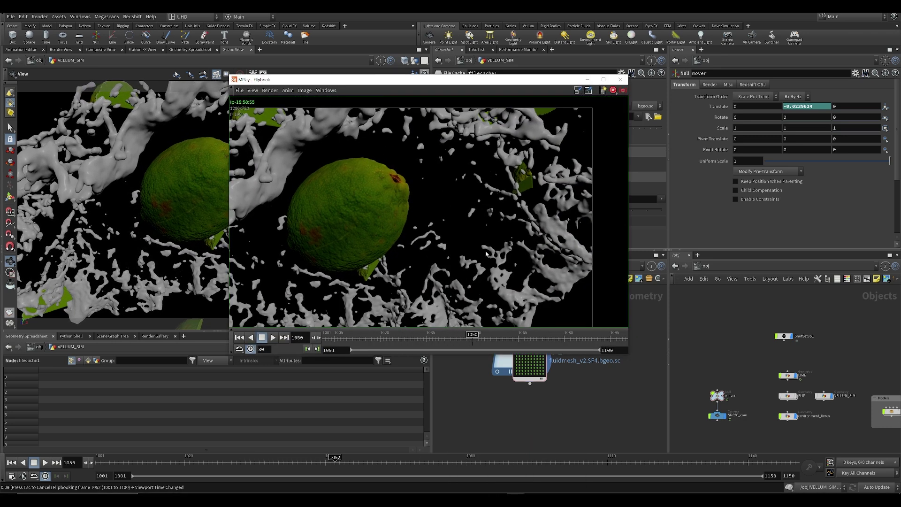
scroll(486, 253, "down", 2)
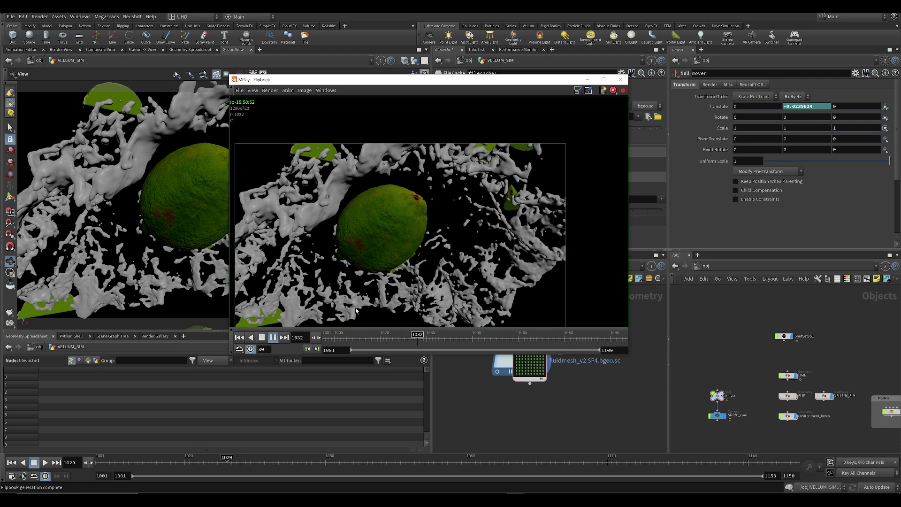
Step back and forth through the flipbook frames and examine the splash's tendrils and droplets up close
key("Down")
key("Left")
key("Left")
key("Left")
key("Left")
scroll(356, 310, "up", 5)
key("Right")
key("Right")
key("Right")
key("Right")
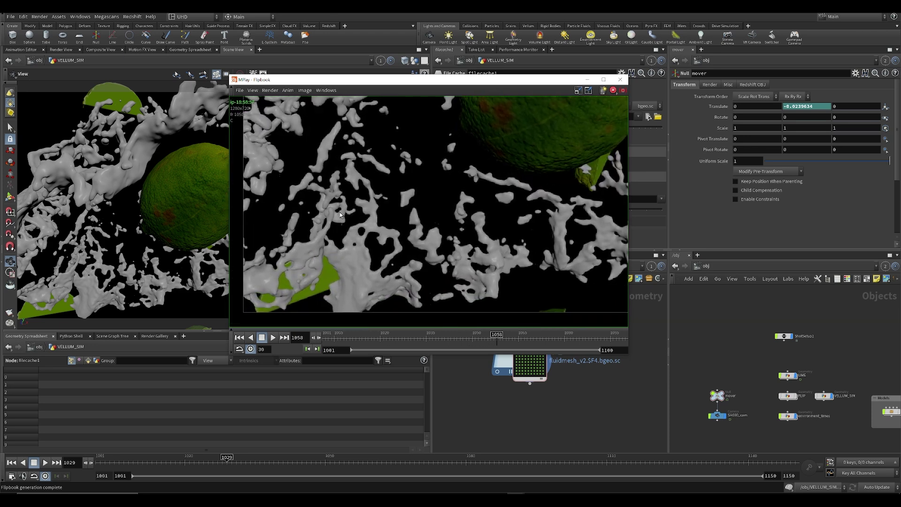
Review the surfacing settings of particlefluidsurface1 and save the scene
middle_click_drag(511, 429, 511, 489)
left_click_drag(479, 376, 562, 377)
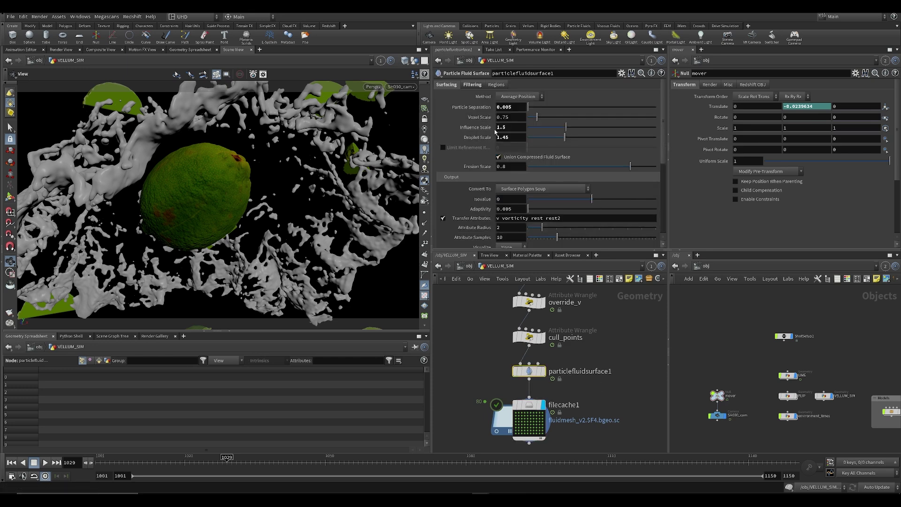
middle_click_drag(505, 358, 505, 332)
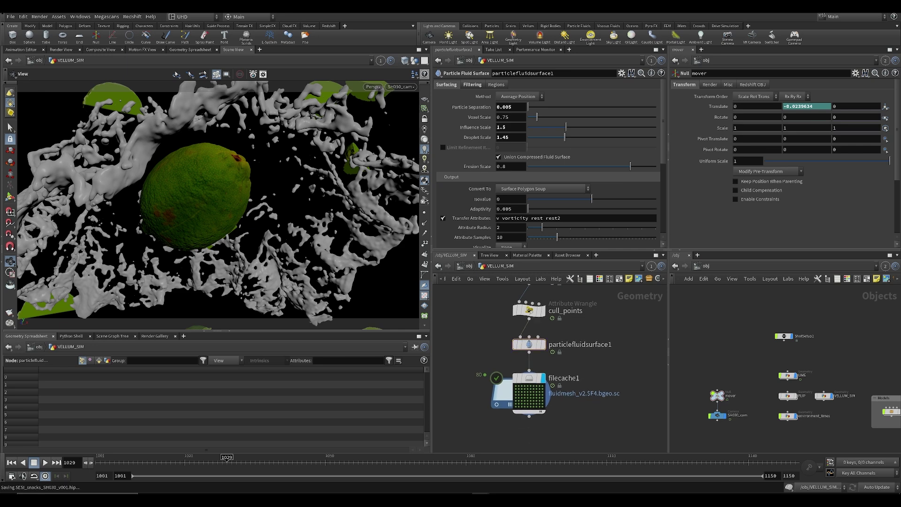
Replay the flipbook to judge the whole splash and return it to frame 1001
left_click(554, 469)
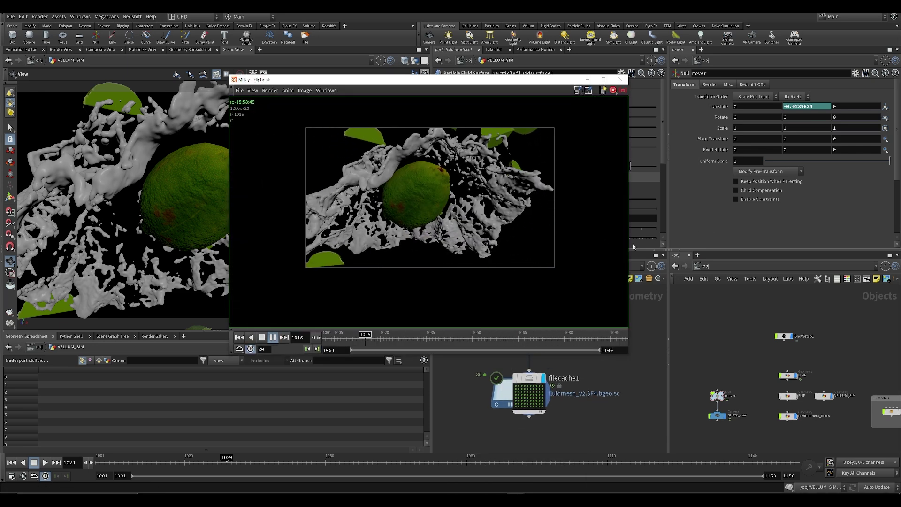
middle_click_drag(457, 242, 396, 255)
scroll(423, 239, "up", 3)
scroll(382, 248, "down", 3)
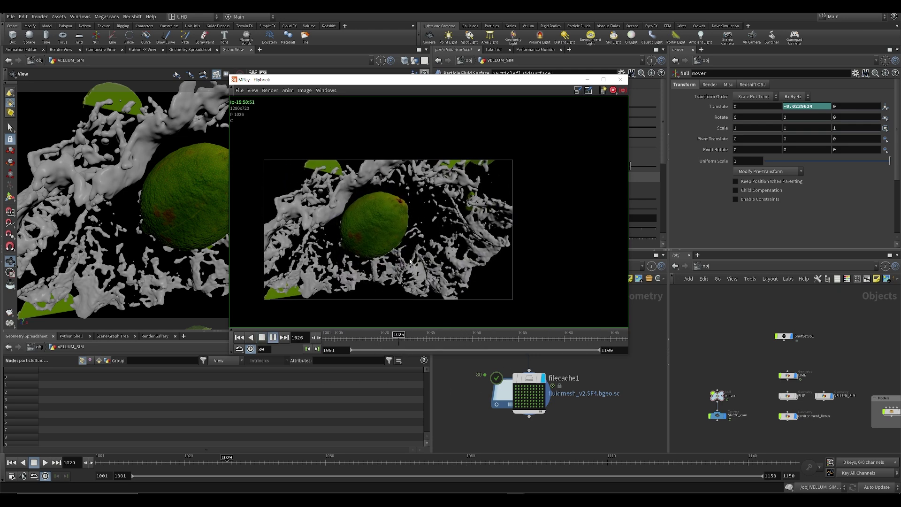
left_click(329, 340)
left_click_drag(360, 344, 304, 343)
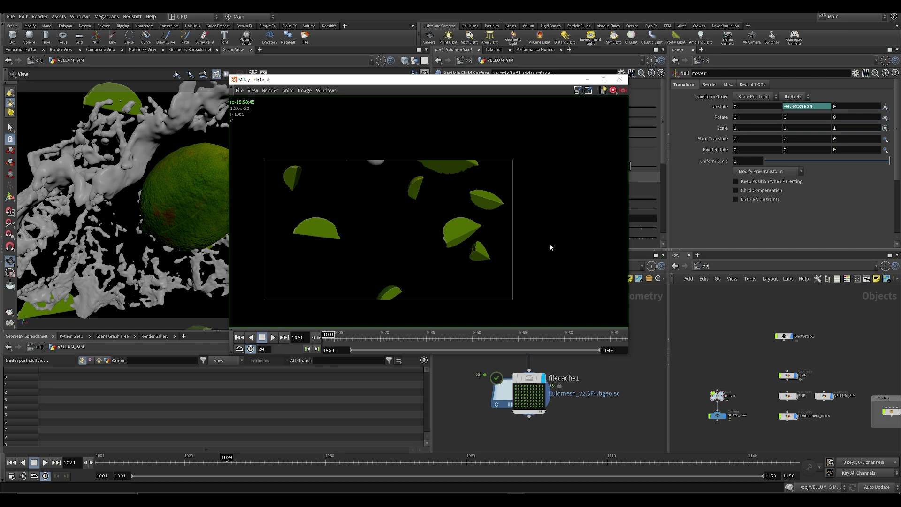
Return to the object level, go to frame 1042 and save the scene
left_click(515, 413)
scroll(483, 393, "down", 2)
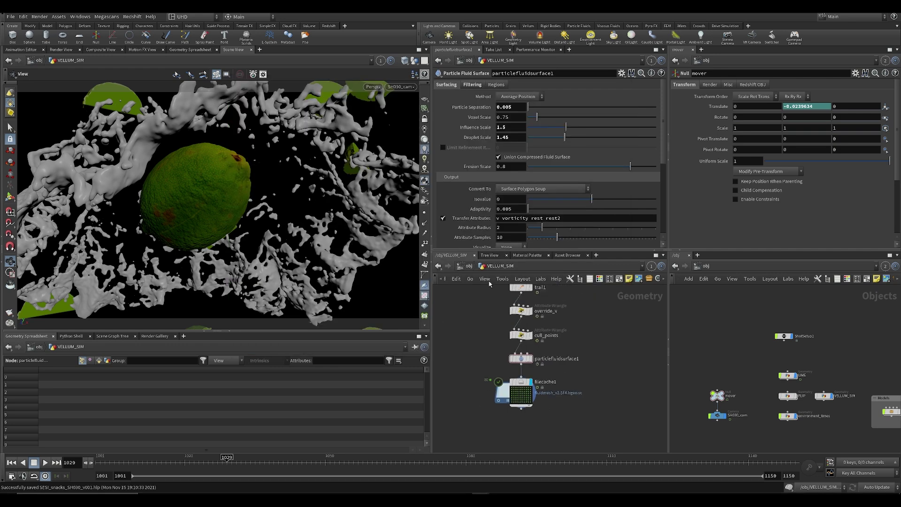
left_click(469, 267)
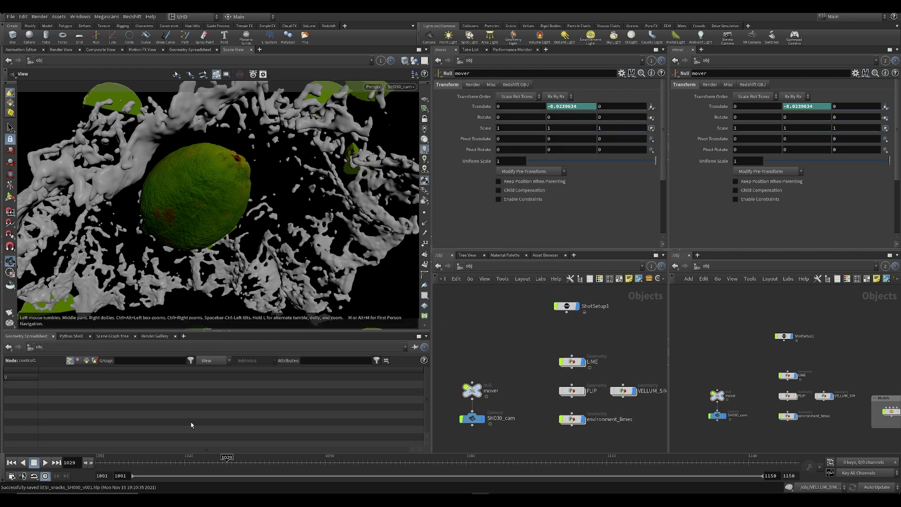
left_click_drag(240, 463, 289, 464)
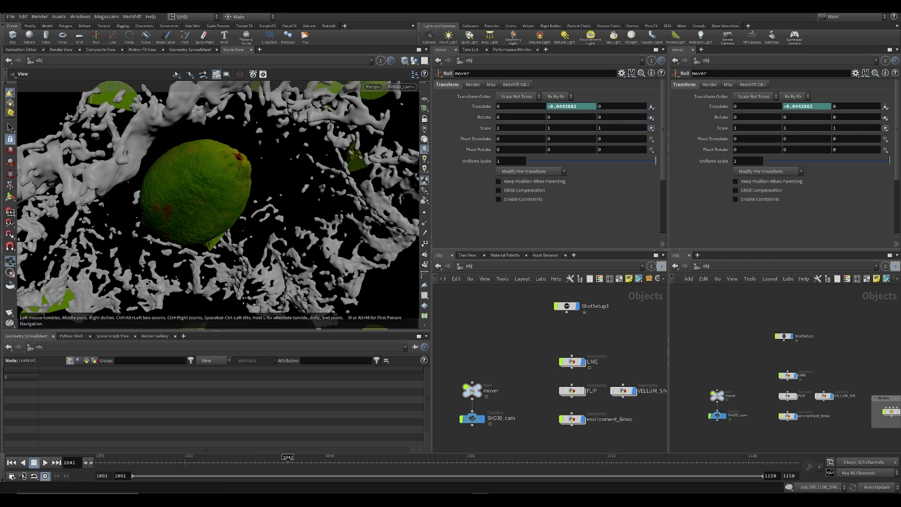
middle_click_drag(529, 364, 492, 363)
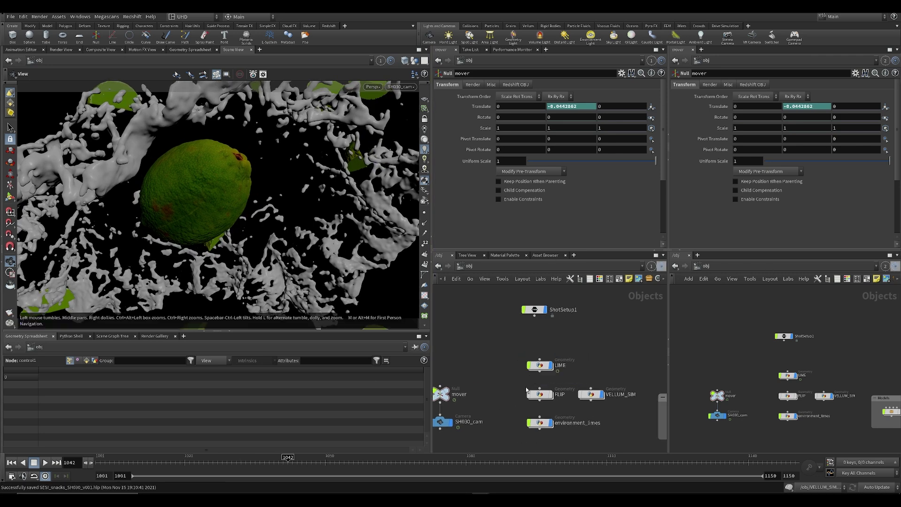
Open the environment_limes network, move the upstream lime node chain up and save the scene
middle_click_drag(529, 387, 522, 373)
double_click(535, 408)
key("ctrl+s")
middle_click_drag(549, 338, 543, 370)
scroll(543, 370, "up", 3)
scroll(622, 397, "down", 1)
middle_click_drag(555, 434, 529, 333)
left_click_drag(527, 397, 532, 351, "shift")
key("ctrl+s")
Select the chain of eight lime nodes ending in OUT_shatter and copy it
middle_click_drag(560, 350, 543, 398)
scroll(549, 399, "down", 3)
scroll(526, 423, "down", 2)
left_click_drag(561, 324, 521, 397)
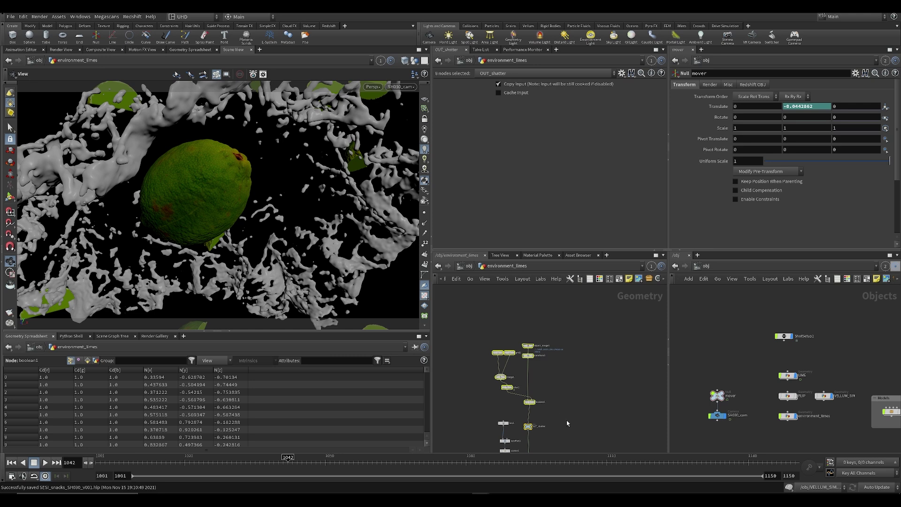
key("ctrl+c")
middle_click_drag(568, 418, 578, 389)
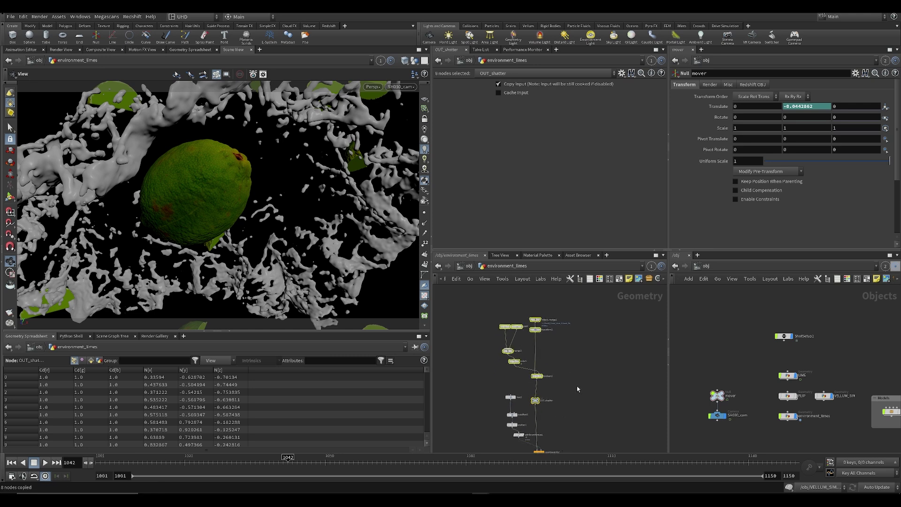
left_click_drag(537, 404, 537, 399)
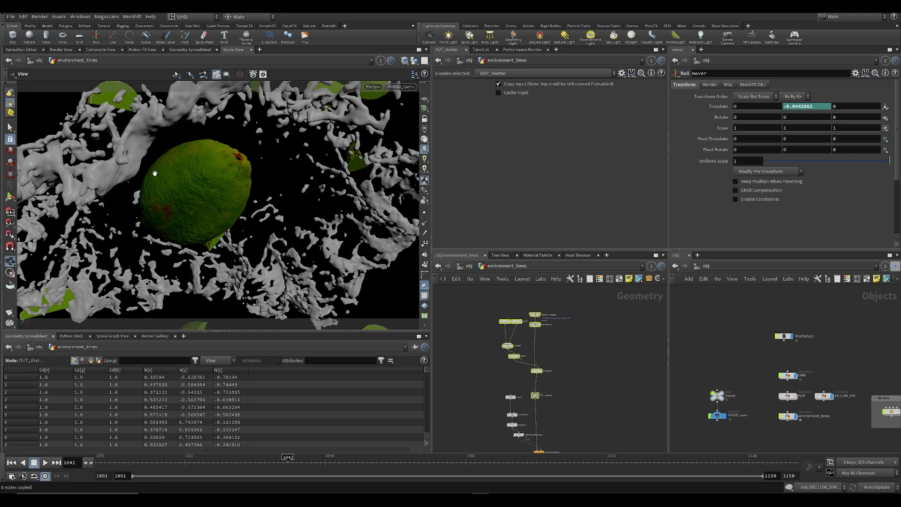
Add a Geometry object named LIME_SLICE to the Models group at object level and open its network
key("u")
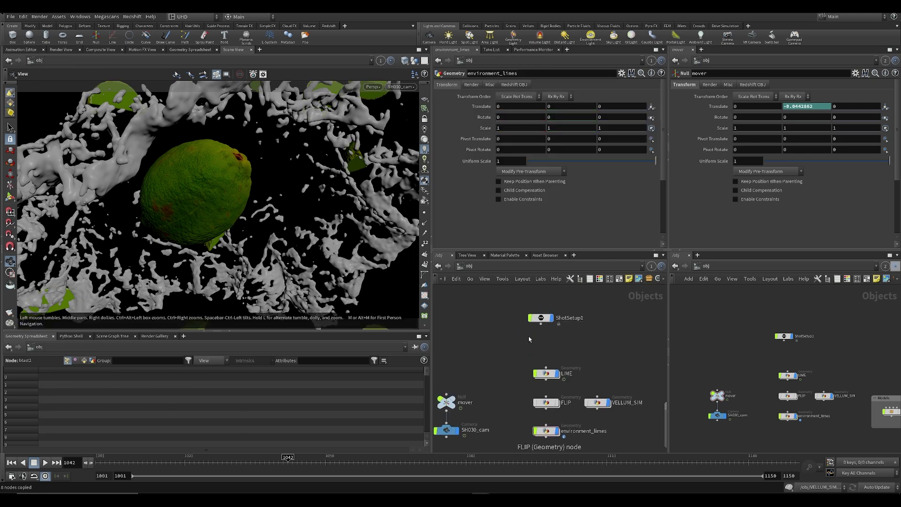
key("Tab")
type("g")
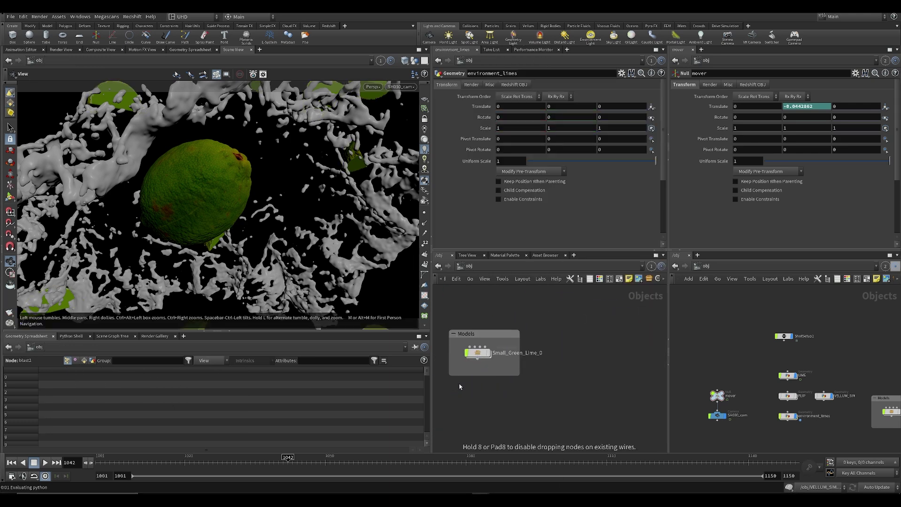
left_click(455, 391)
left_click_drag(452, 395, 477, 383)
double_click(498, 383)
type("LIME_SLICE")
key("Return")
key("i")
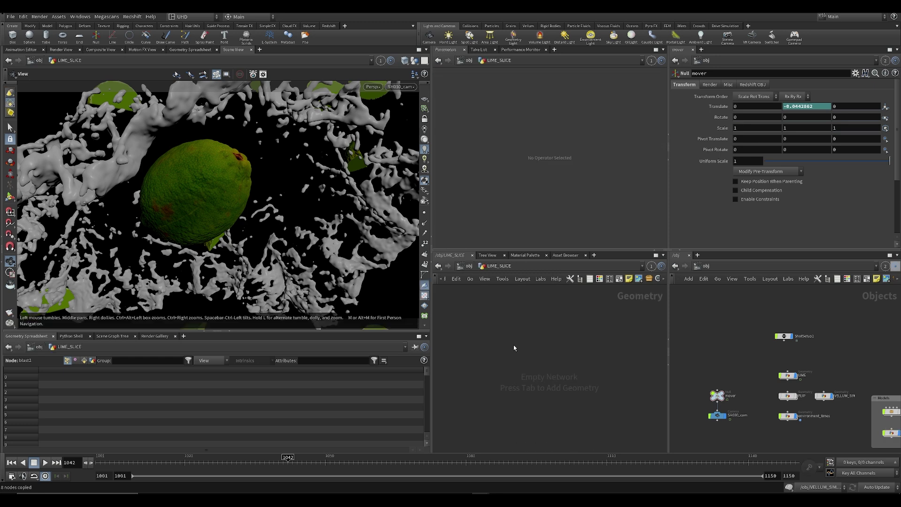
Paste the copied lime node chain into the LIME_SLICE network and save the scene
key("ctrl+v")
left_click(597, 360)
key("ctrl+s")
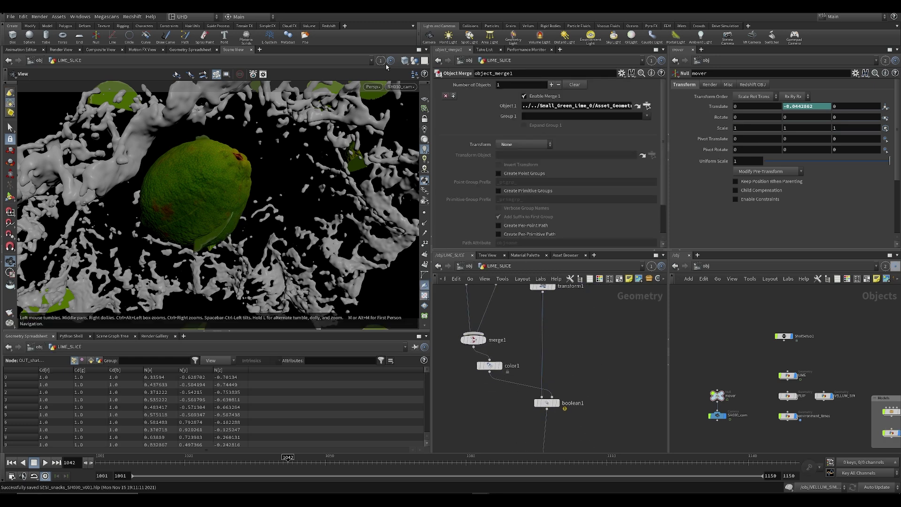
Hide the other scene objects in the viewport and display the transform1 lime geometry
left_click(414, 64)
left_click(418, 89)
middle_click_drag(543, 282, 538, 372)
left_click(548, 382)
left_click(537, 382)
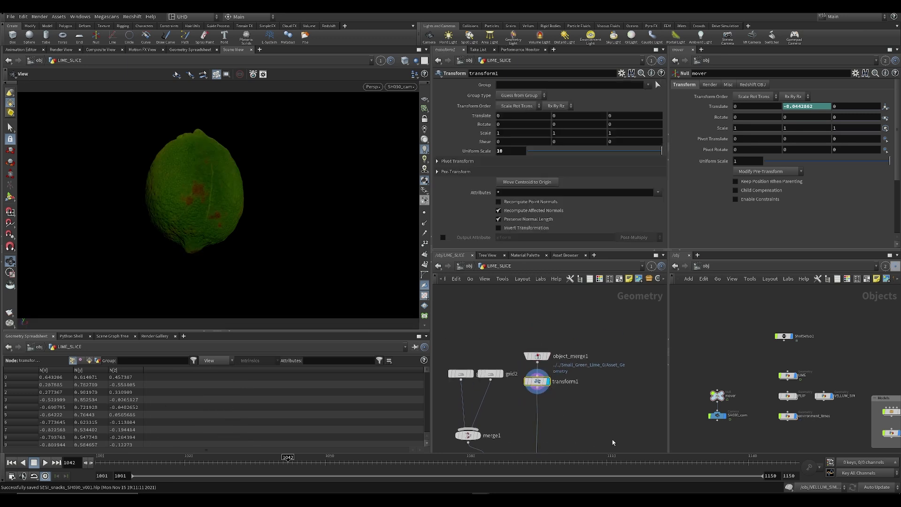
Display the cut lime at boolean1, consult the storyboard PDF and save the scene
middle_click_drag(596, 422, 570, 337)
left_click(525, 413)
left_click_drag(191, 167, 196, 185)
scroll(196, 184, "up", 2)
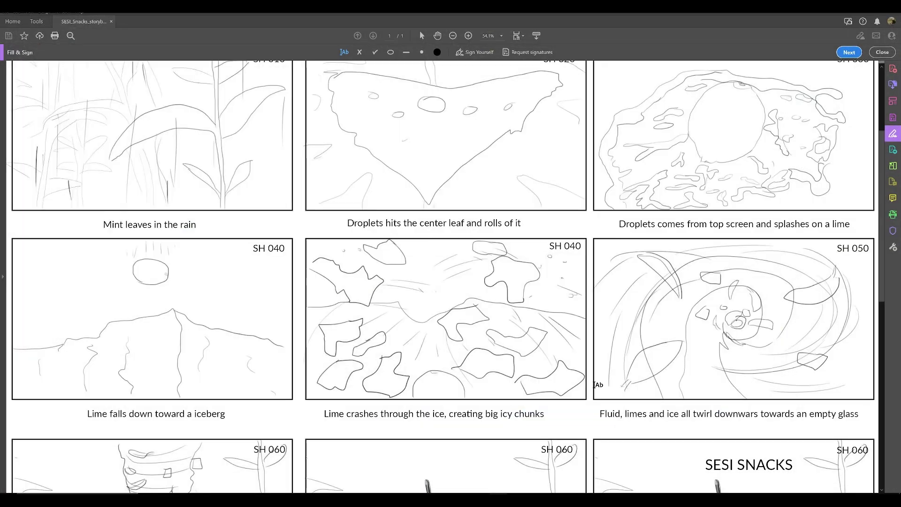
scroll(704, 388, "down", 2)
scroll(727, 392, "up", 5)
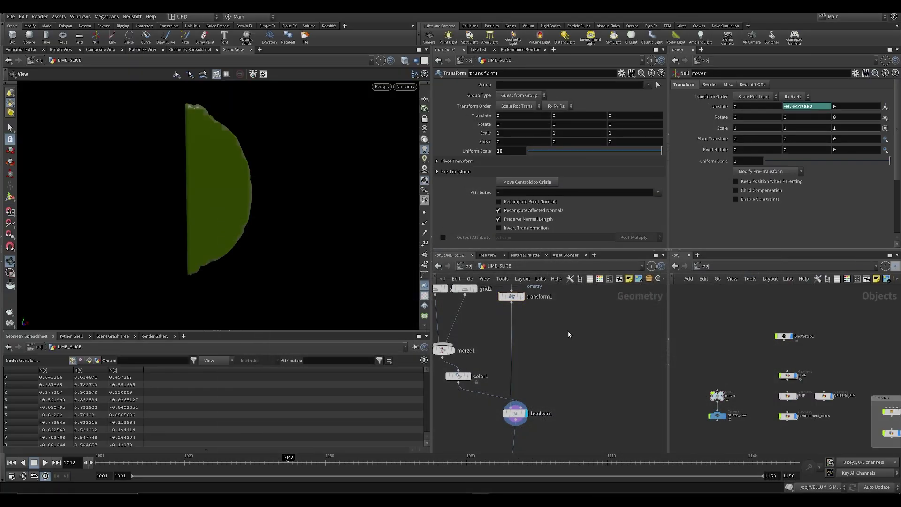
left_click_drag(261, 221, 227, 202)
key("ctrl+s")
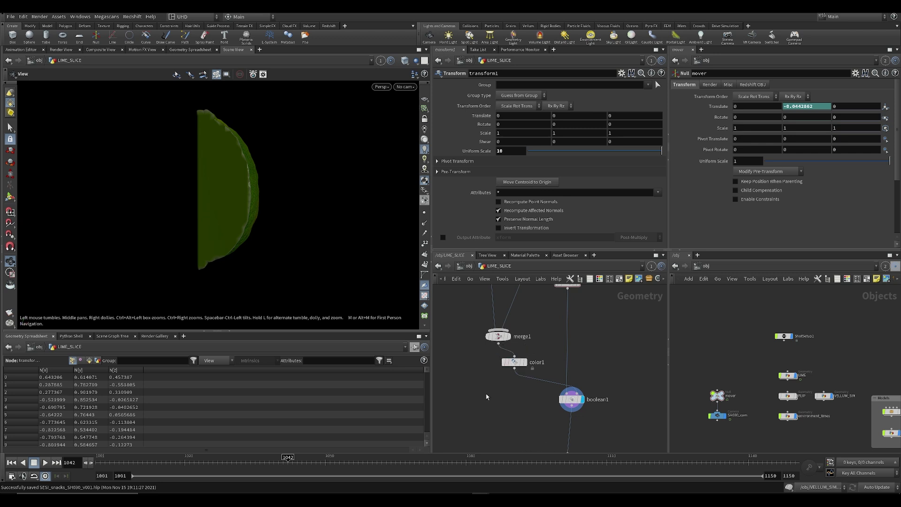
Delete the color1 node between merge1 and boolean1
left_click_drag(519, 362, 508, 365)
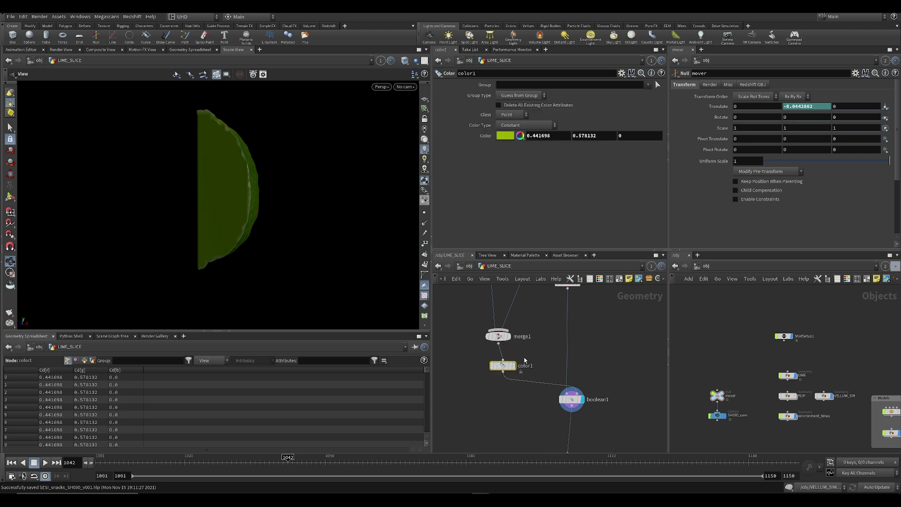
key("Delete")
left_click_drag(378, 247, 232, 226)
scroll(483, 336, "up", 5)
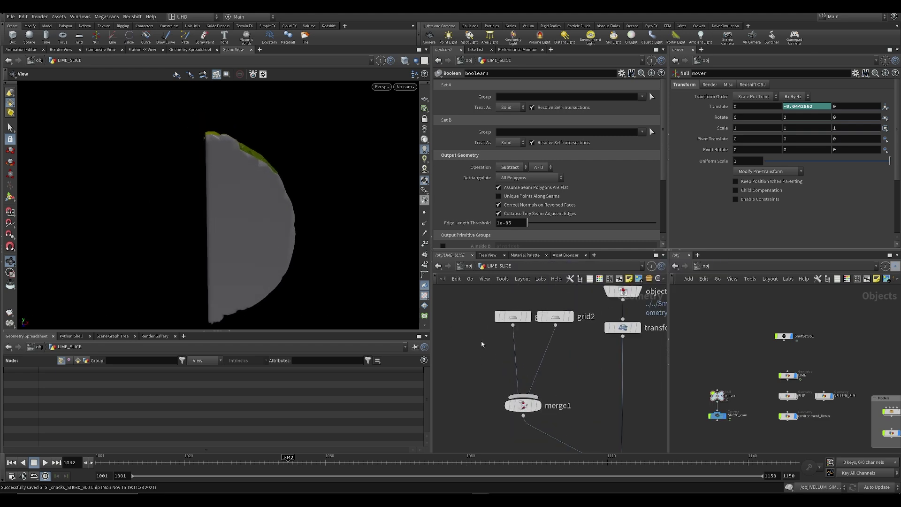
key("Tab")
type("uv")
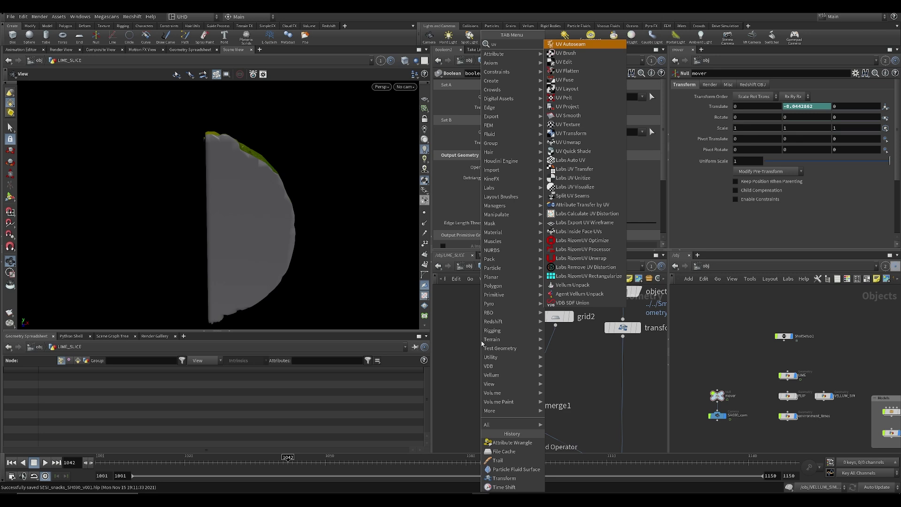
type("pr")
key("Down")
key("Return")
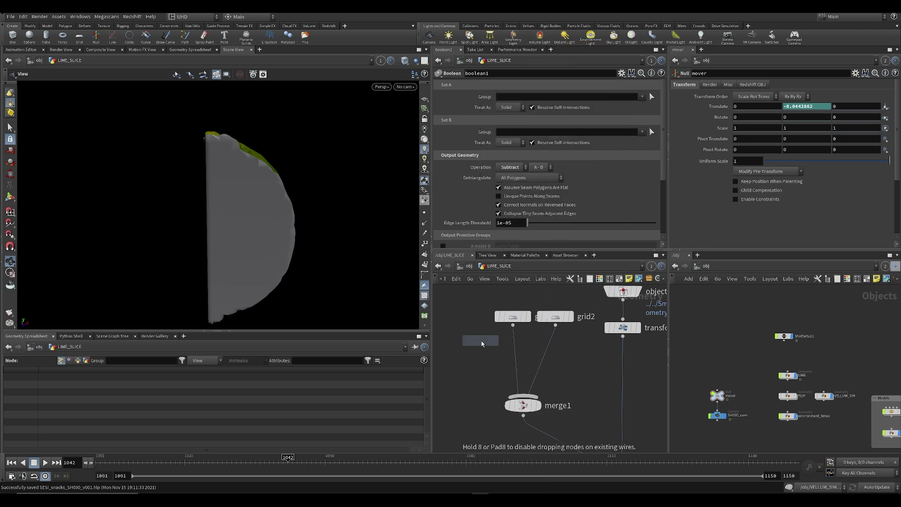
key("Escape")
Insert a UV Project node between the first grid and merge1
key("Tab")
type("uv p")
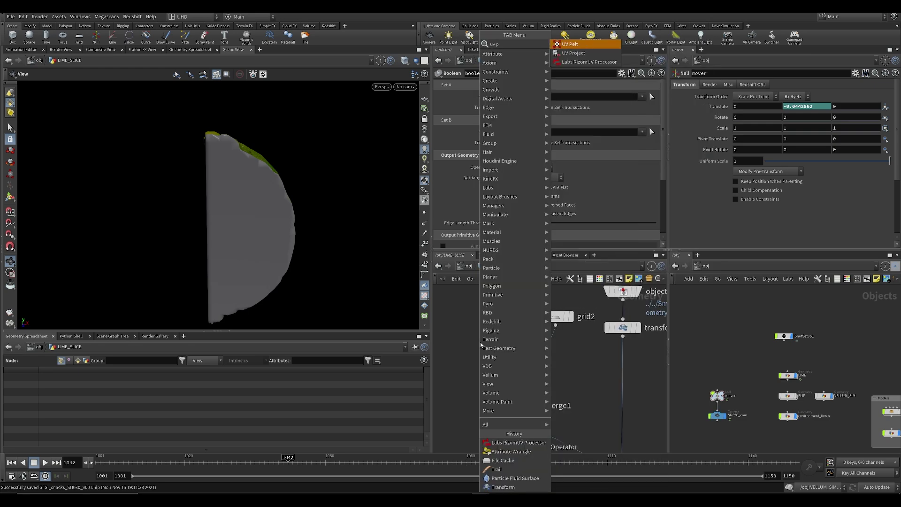
type("r")
key("Return")
left_click(533, 364)
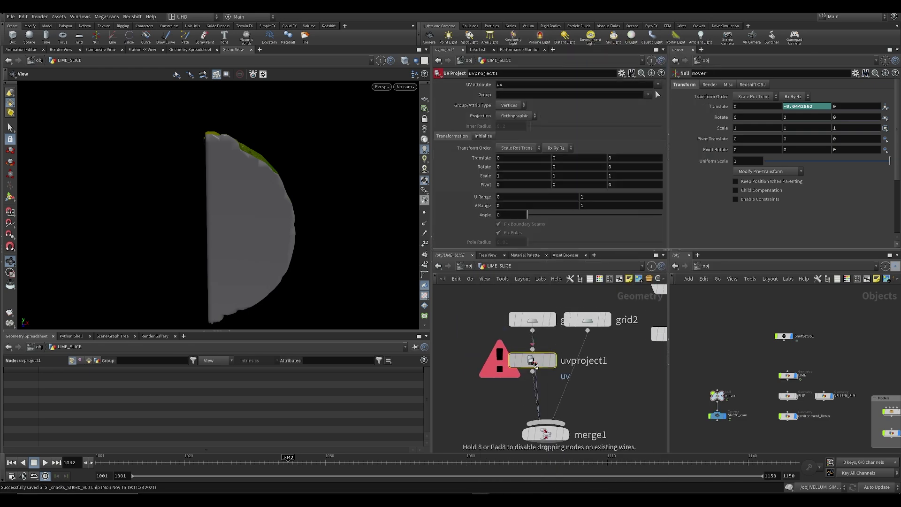
Display uvproject1 in the UV view and initialize its orthographic projection with the To Best Plane method
left_click(483, 136)
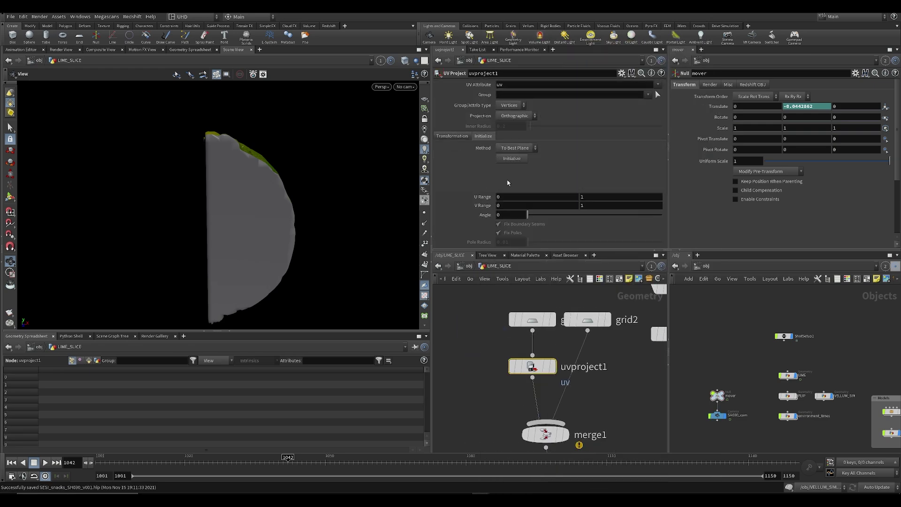
left_click(552, 367)
key("space+5")
left_click(533, 319)
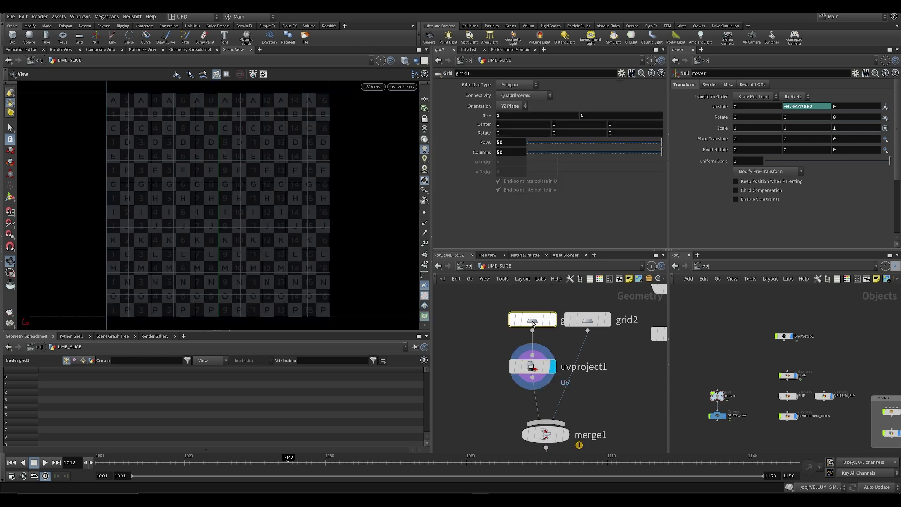
left_click(535, 364)
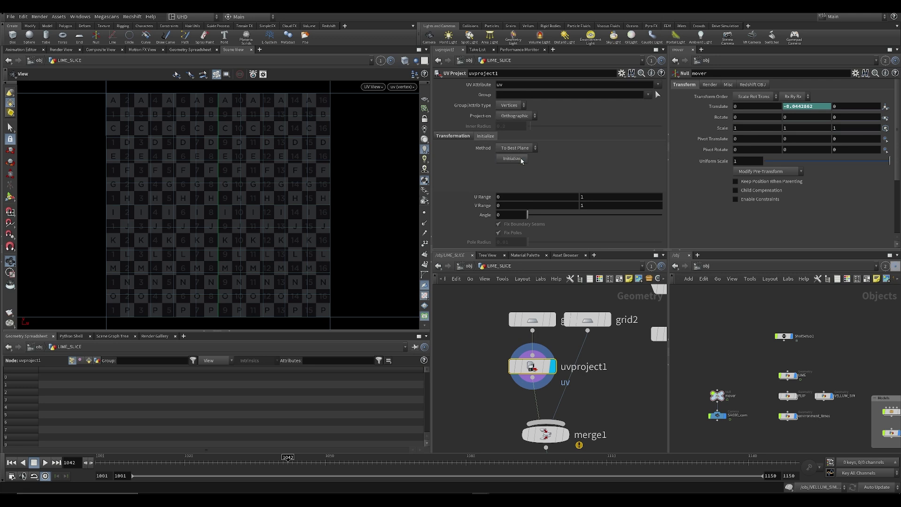
left_click(512, 159)
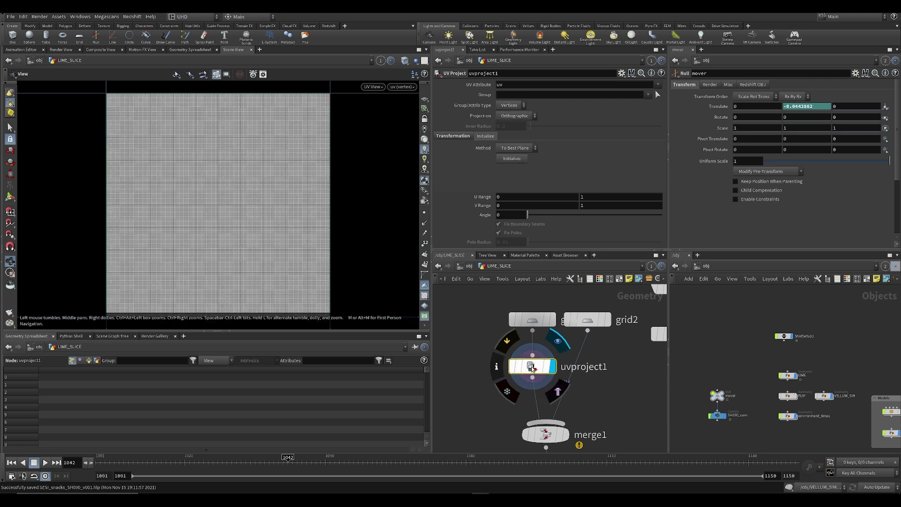
Duplicate the UV Project node onto the wire between grid2 and merge1, initialize its projection and save the scene
left_click_drag(531, 362, 579, 358, "alt")
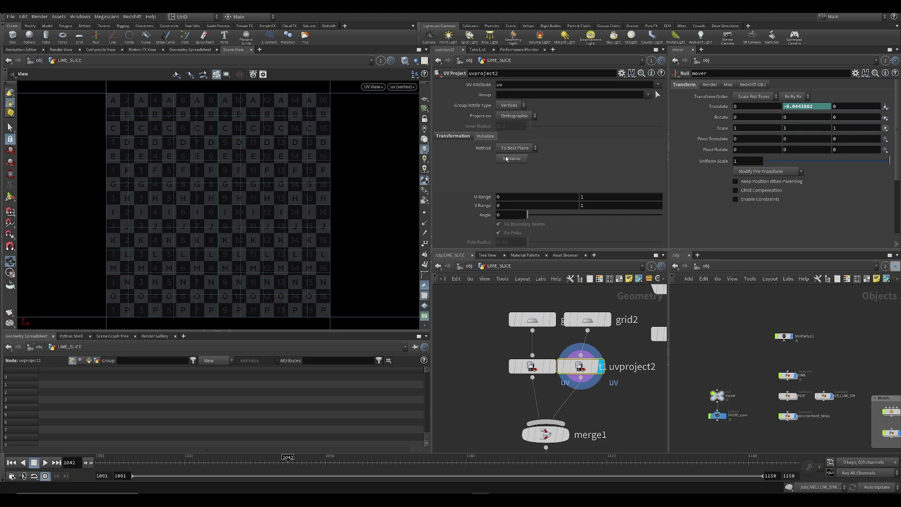
left_click(512, 158)
middle_click_drag(582, 432, 535, 326)
key("ctrl+s")
Display boolean1 and examine the slice's UV islands and its checker texture in the perspective view
left_click(607, 411)
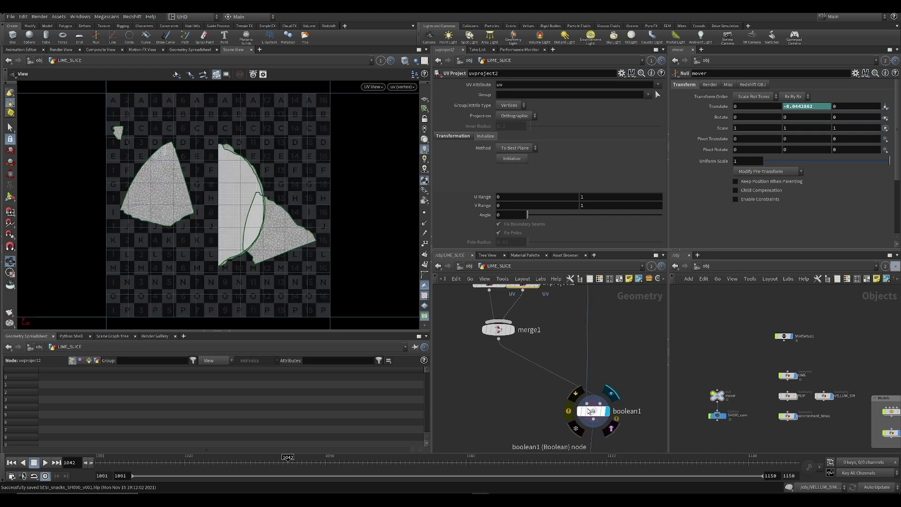
left_click(589, 412)
middle_click_drag(238, 196, 228, 177)
scroll(227, 164, "up", 3)
scroll(227, 165, "down", 7)
middle_click_drag(227, 166, 215, 187)
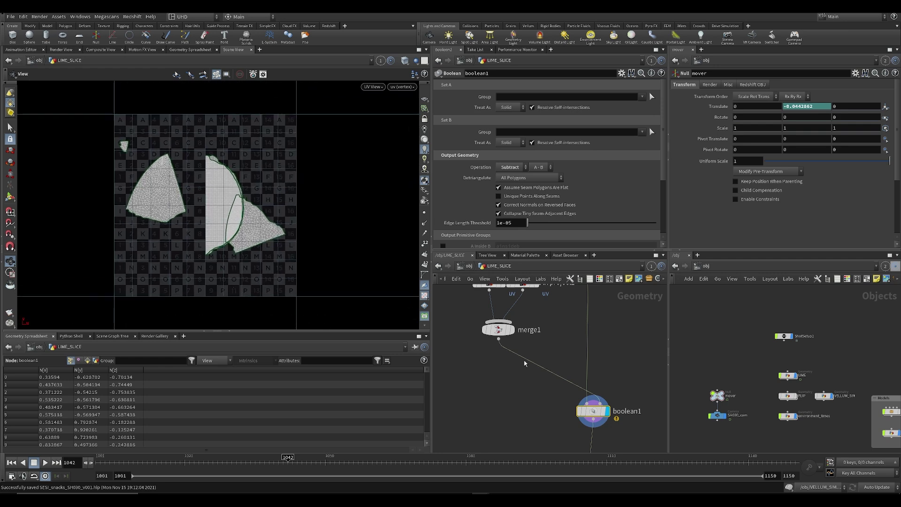
scroll(492, 374, "down", 3)
key("space+1")
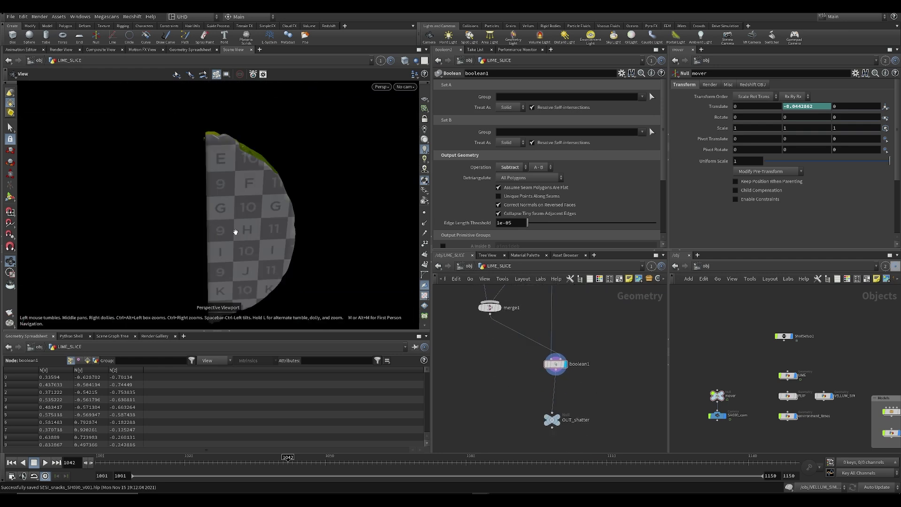
Insert a Group Create node between merge1 and boolean1 and name its primitive group insides
middle_click_drag(505, 336, 508, 368)
key("Tab")
type("mou")
key("Return")
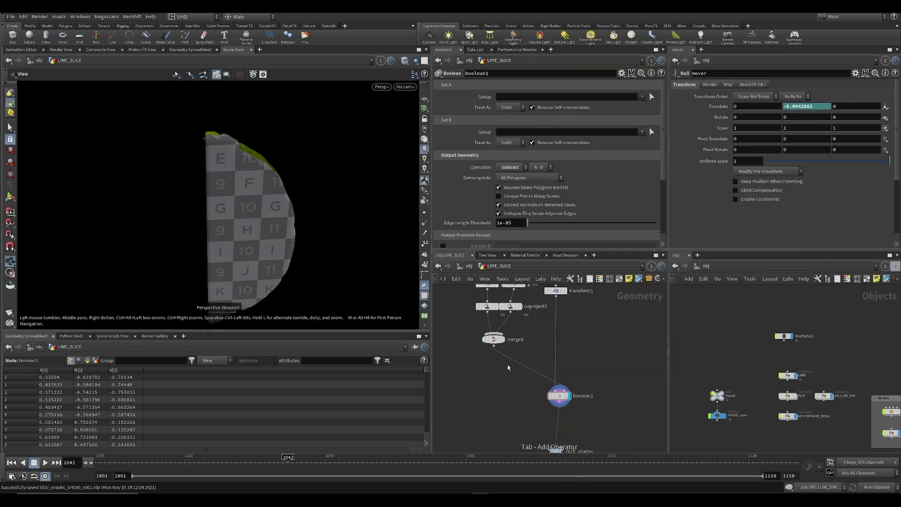
left_click(508, 368)
scroll(508, 367, "up", 2)
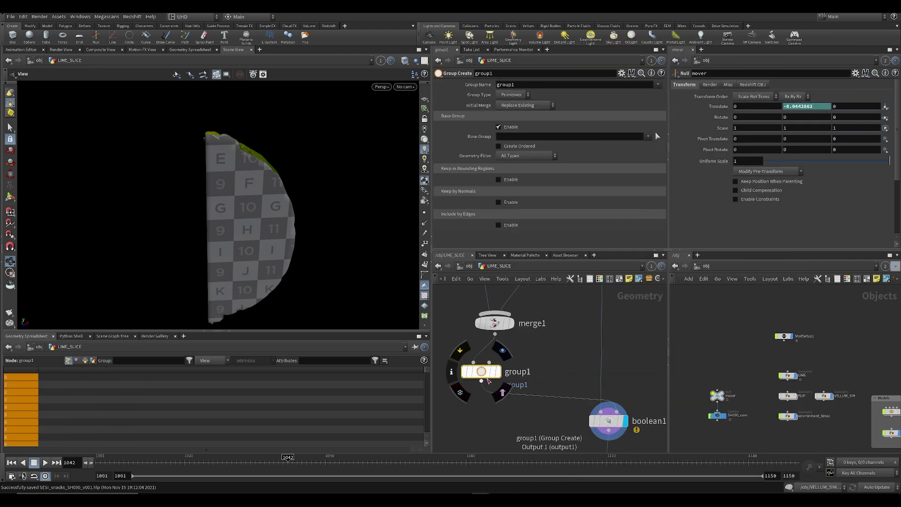
left_click(497, 371)
key("space+h")
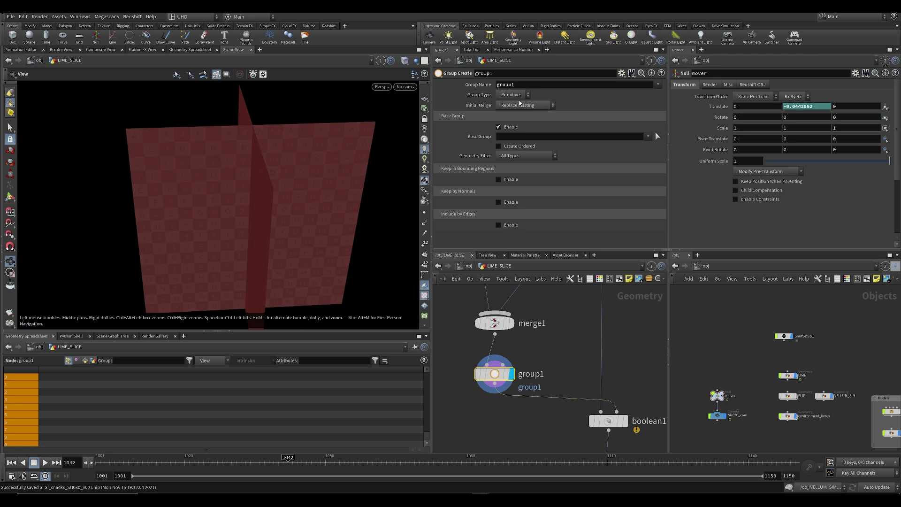
type("insides")
key("Return")
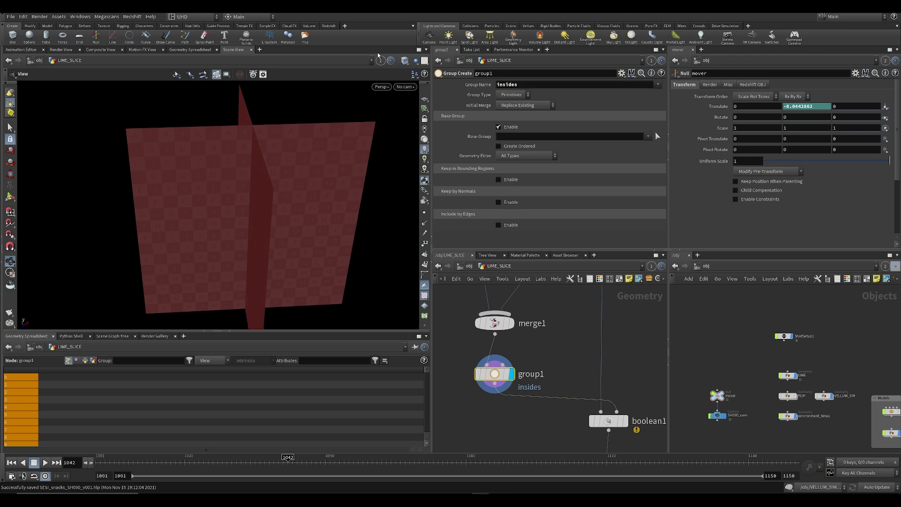
Display boolean1 and place a Delete node below it
left_click(625, 421)
mouse_move(268, 207)
left_mouse_down()
mouse_move(338, 222)
mouse_move(277, 221)
mouse_move(322, 207)
mouse_move(282, 202)
left_mouse_up()
middle_click_drag(583, 450, 506, 352)
key("Tab")
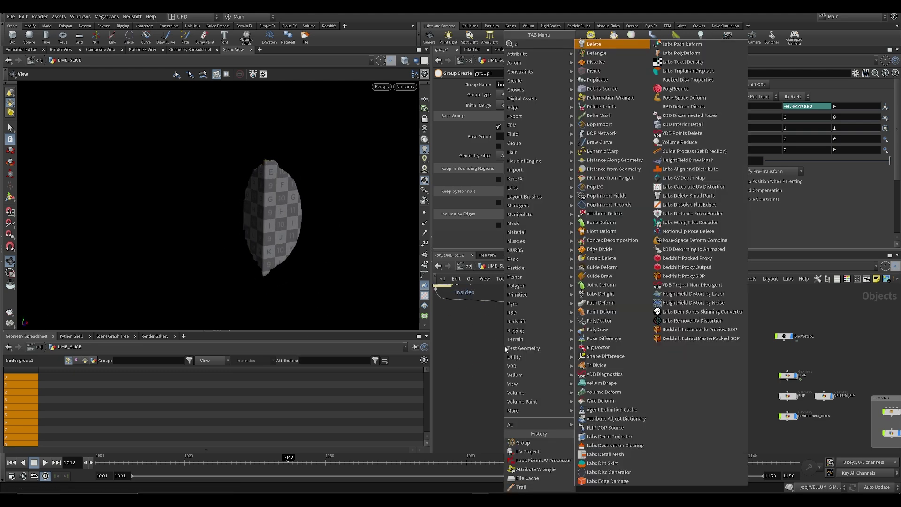
left_click(610, 44)
left_click(495, 381)
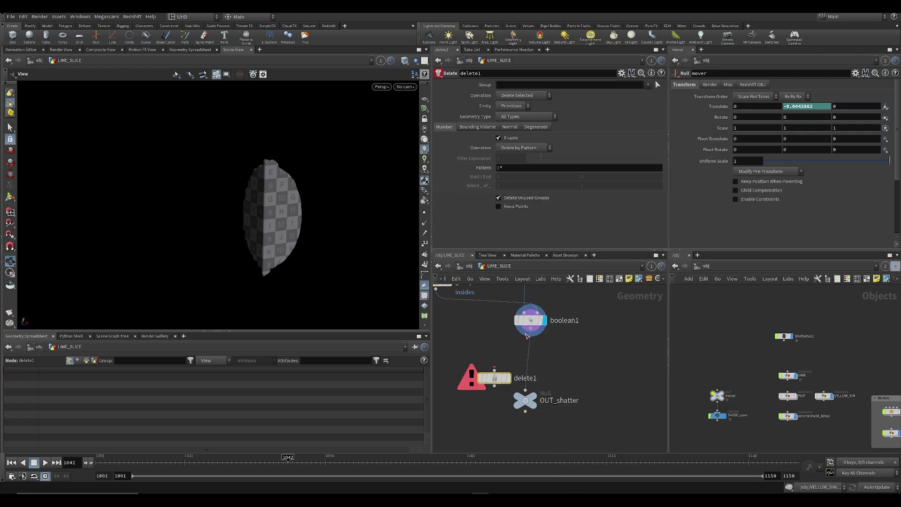
Connect the Delete node to boolean1 and set it to Delete Non-Selected with the insides group
left_click(648, 85)
left_click(667, 94)
left_click(518, 93)
left_click(522, 106)
Examine the overlapping UVs of the inner cut faces along their edges in the UV view
key("space+5")
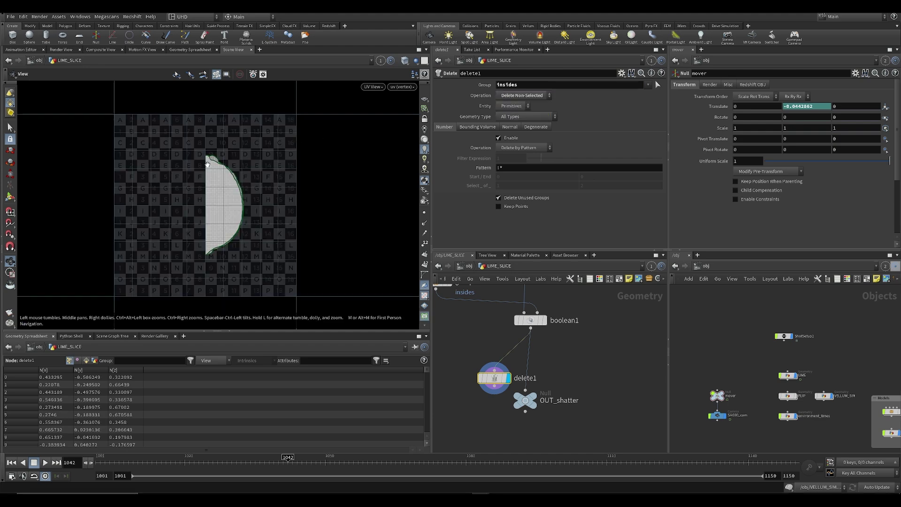
scroll(207, 163, "up", 10)
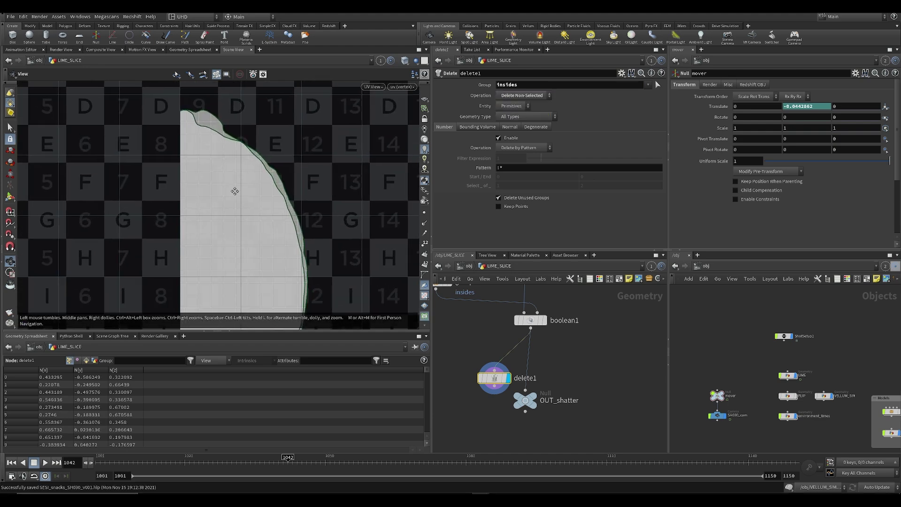
middle_click_drag(235, 162, 253, 252)
middle_click_drag(259, 155, 294, 320)
scroll(274, 183, "up", 8)
middle_click_drag(321, 247, 135, 94)
middle_click_drag(249, 307, 251, 61)
scroll(254, 212, "down", 6)
mouse_move(253, 203)
middle_mouse_down()
mouse_move(291, 103)
mouse_move(272, 370)
middle_mouse_up()
middle_click_drag(226, 194, 237, 247)
scroll(231, 225, "down", 3)
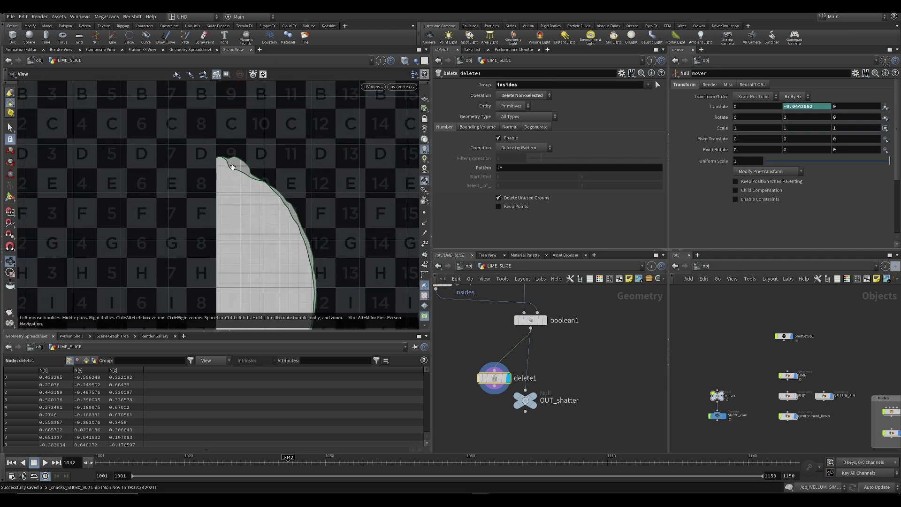
scroll(231, 180, "up", 3)
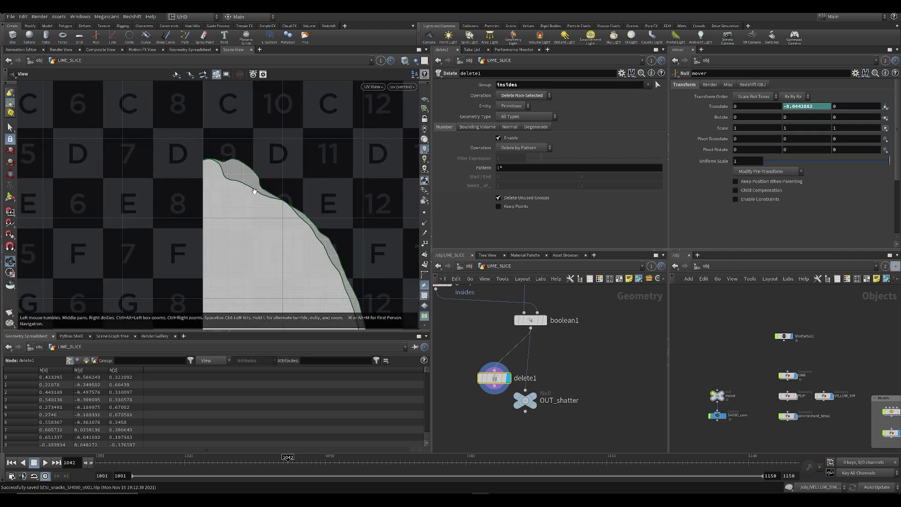
scroll(250, 242, "down", 5)
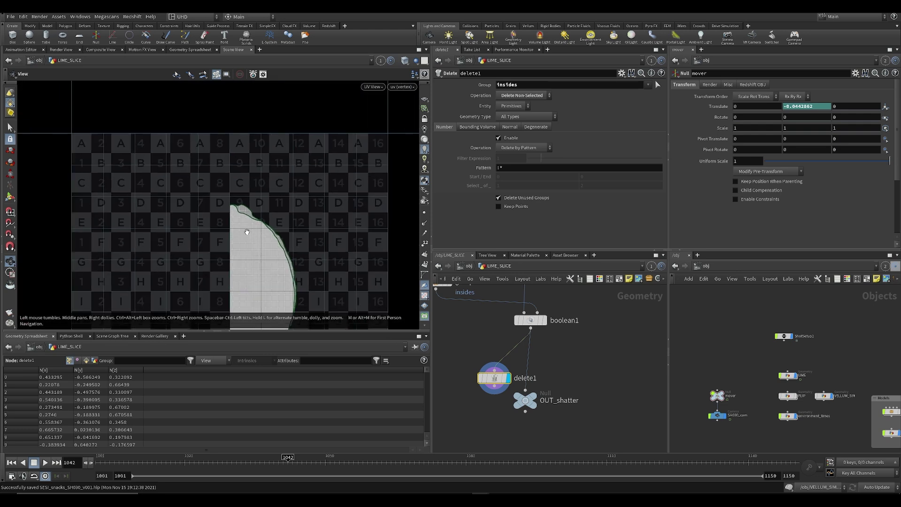
middle_click_drag(239, 225, 247, 135)
middle_click_drag(248, 250, 247, 167)
middle_click_drag(229, 205, 218, 254)
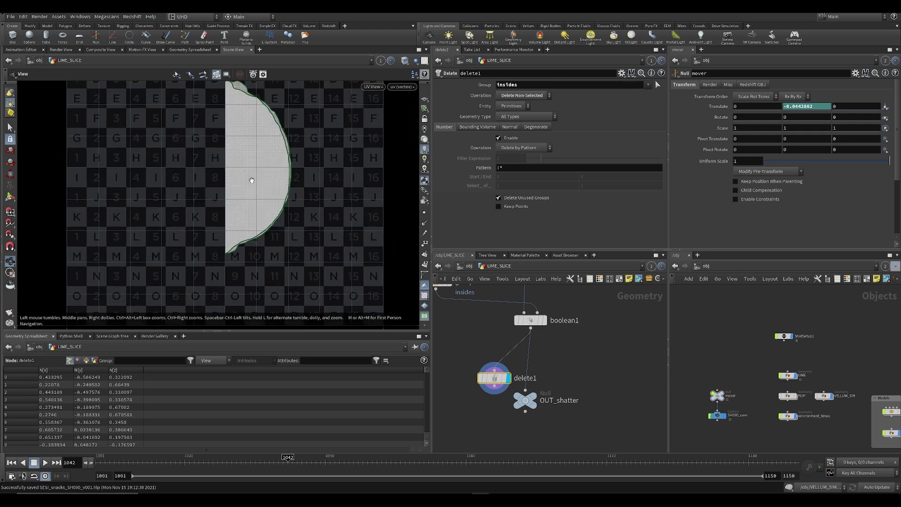
middle_click_drag(247, 177, 224, 217)
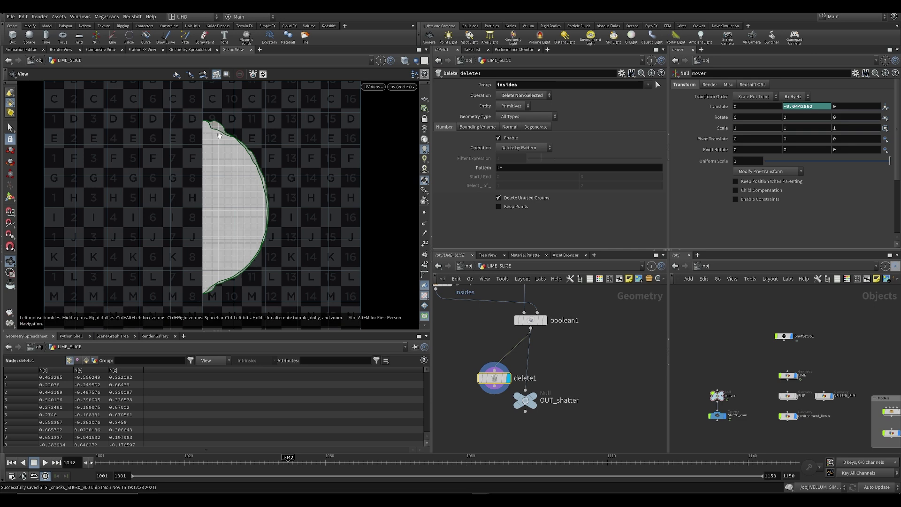
scroll(219, 134, "up", 8)
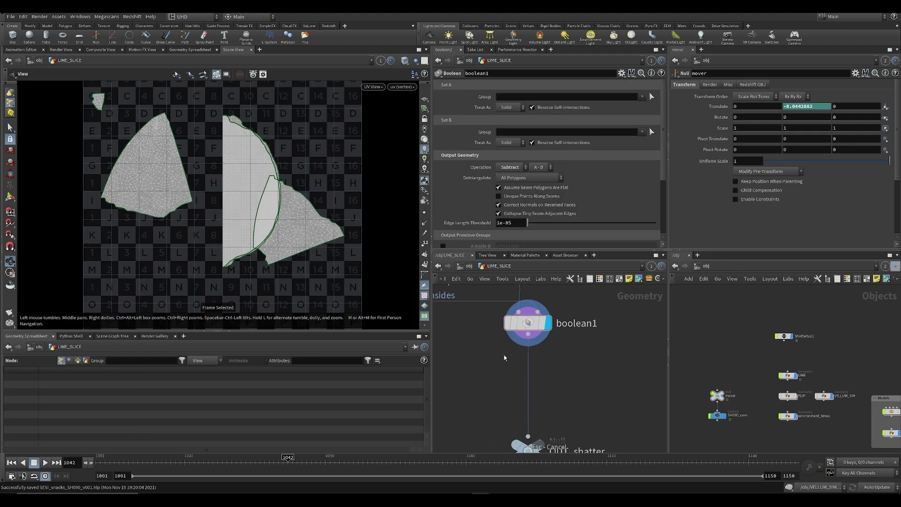
Insert a UV Layout node between boolean1 and OUT_shatter
key("Tab")
type("uv")
left_click(516, 357)
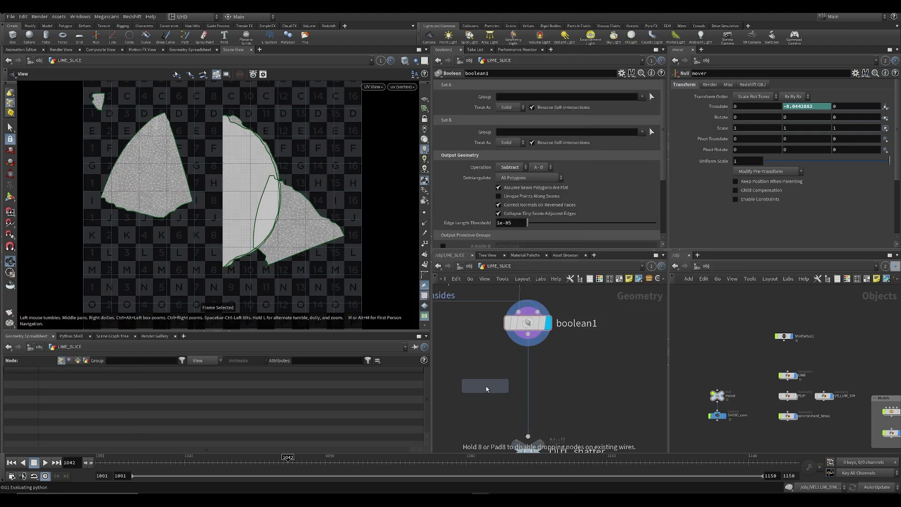
left_click(530, 389)
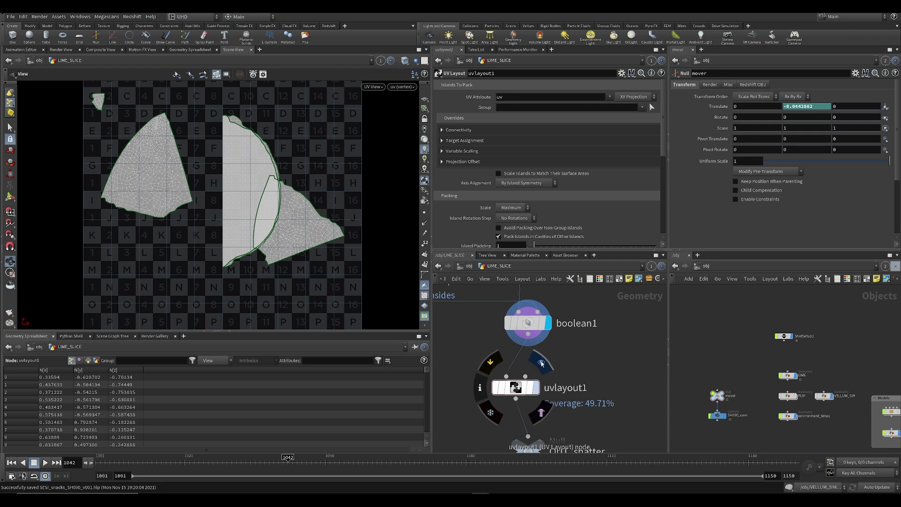
Display uvlayout1 and restrict its layout to the insides group
left_click(537, 387)
scroll(499, 369, "down", 3)
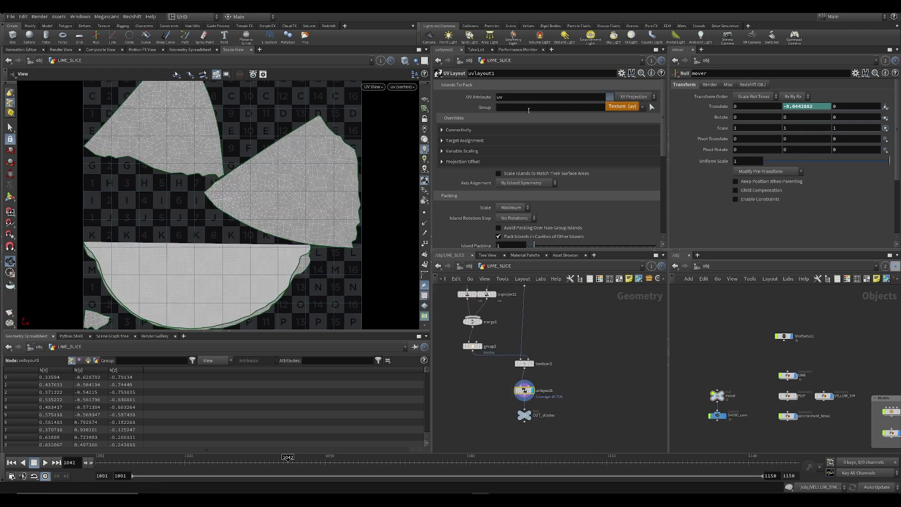
left_click(642, 108)
left_click(646, 119)
Try to select the large half-circle UV island and move it upward with a UV Edit
key("s")
scroll(532, 388, "up", 3)
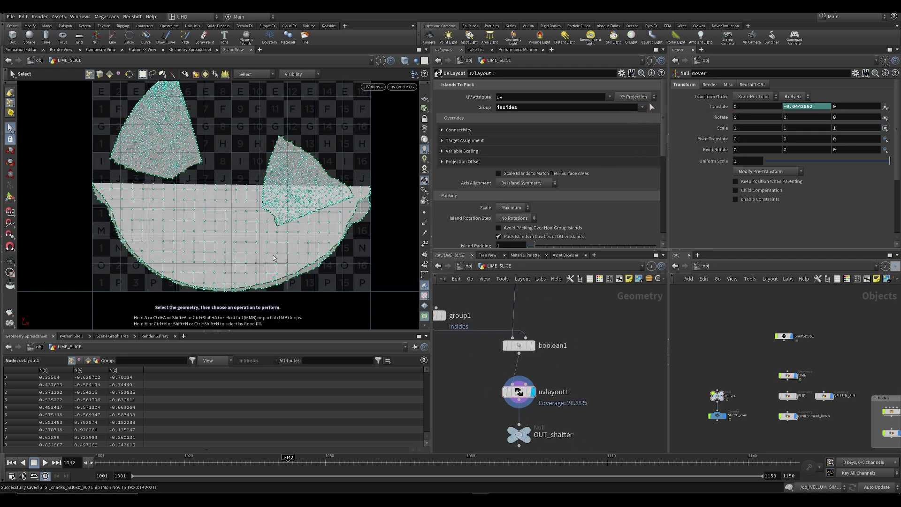
scroll(275, 255, "up", 1)
key("5")
key("n")
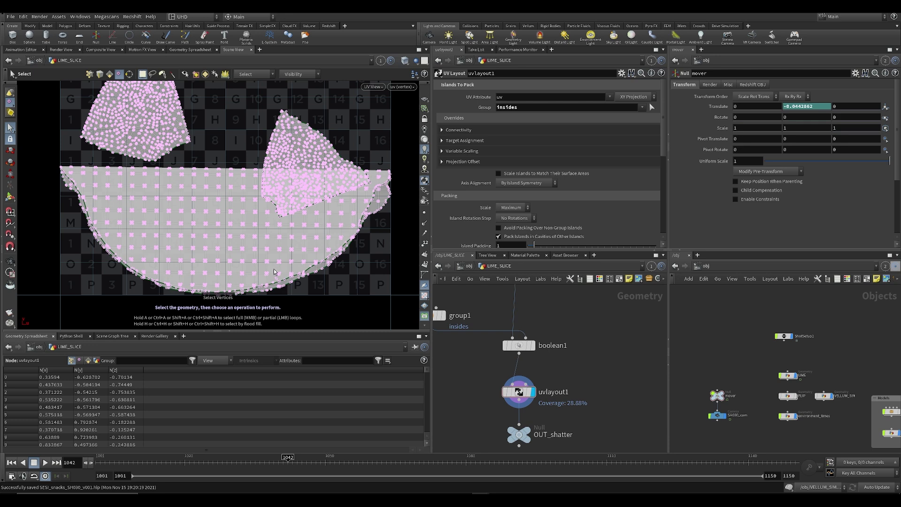
key("3")
double_click(274, 274)
key("5")
key("n")
key("4")
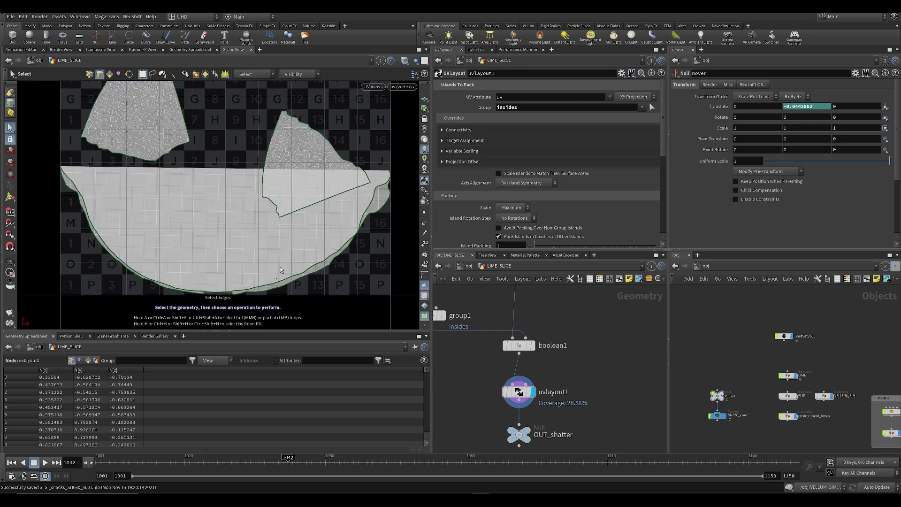
double_click(274, 268)
key("t")
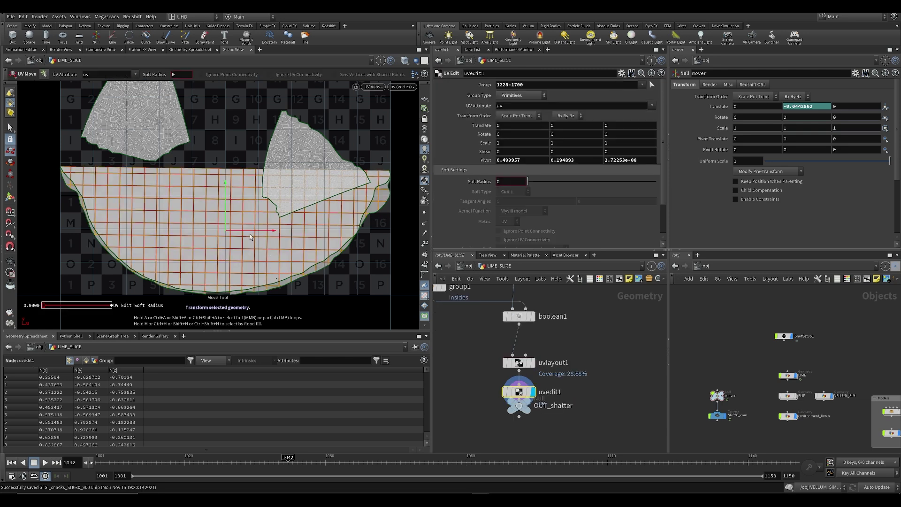
left_click_drag(227, 199, 229, 105)
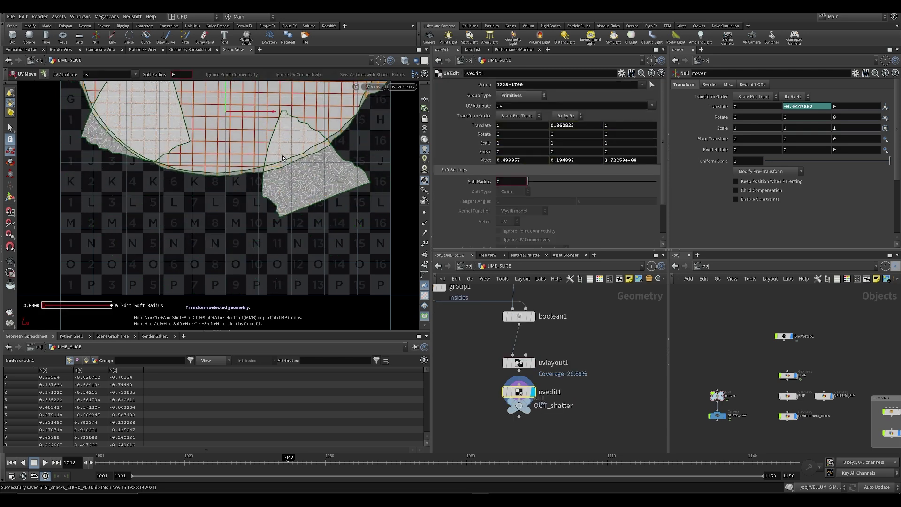
key("ctrl+z")
key("Escape")
Check the insides group by selecting it in the UV view and delete the uvedit1 node
scroll(204, 233, "up", 2)
scroll(170, 203, "up", 2)
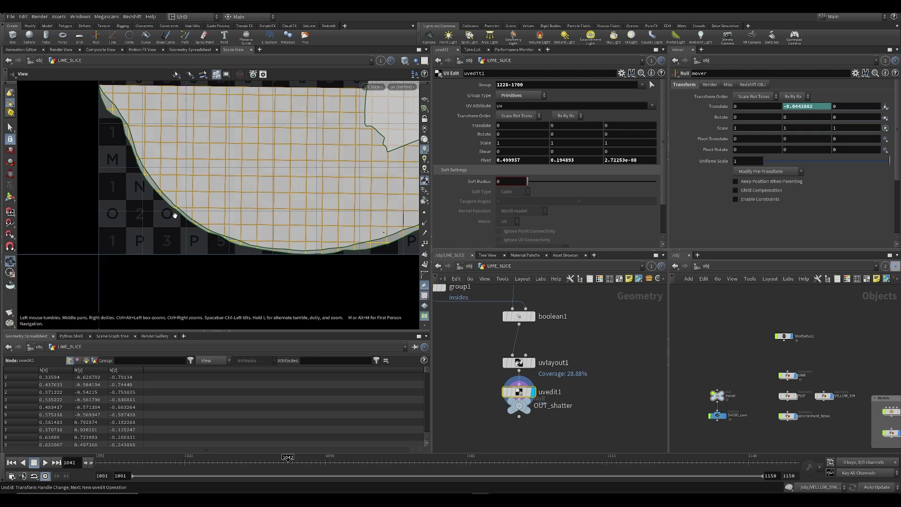
middle_click_drag(191, 193, 181, 234, "alt")
left_click(205, 75)
left_click(257, 198)
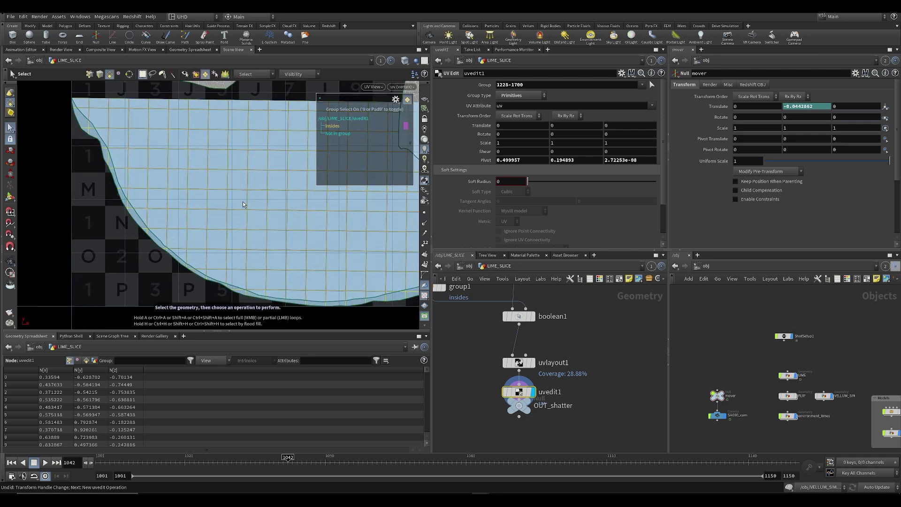
left_click(338, 134)
scroll(485, 392, "down", 3)
key("Delete")
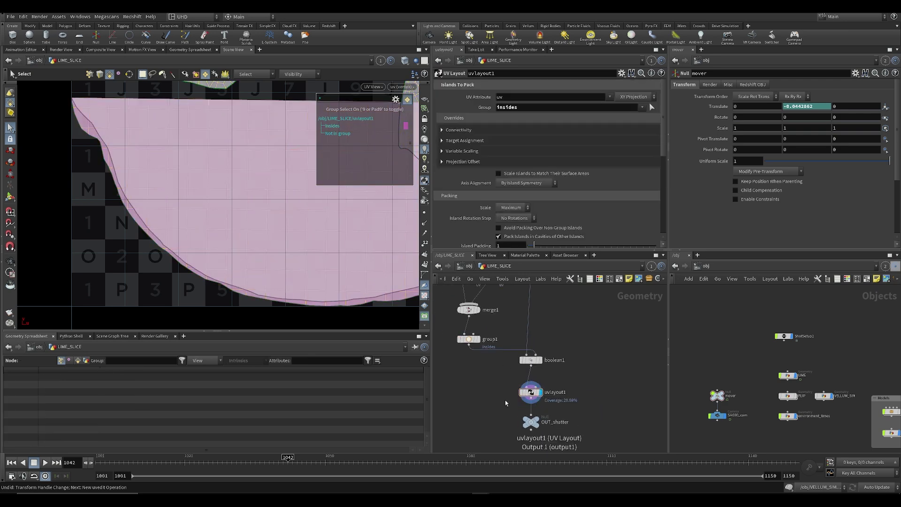
Paste a copy of group1 into the first projection branch above merge1 and set its group name to insides_1
middle_click_drag(492, 376, 502, 414)
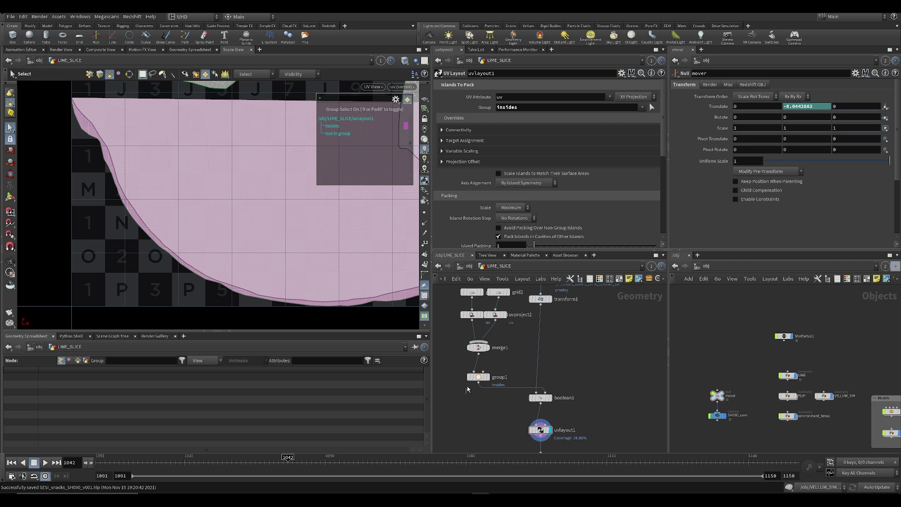
left_click(488, 375)
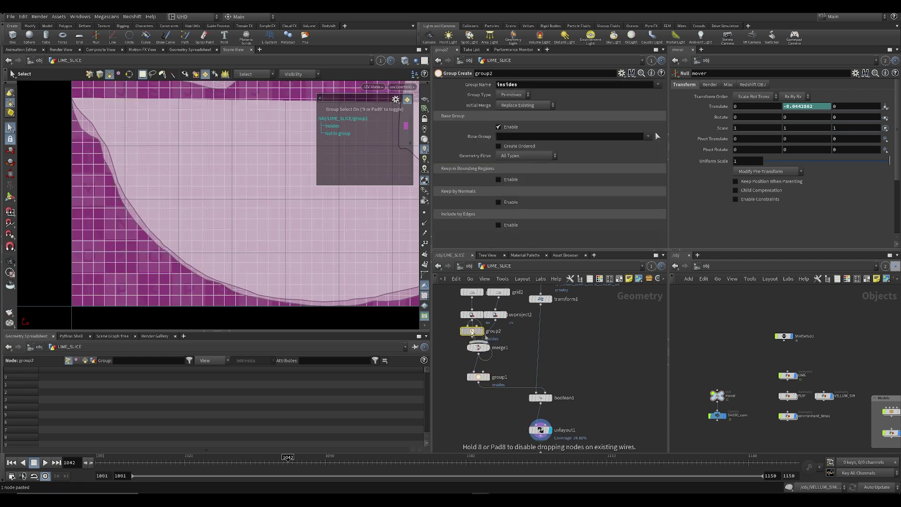
scroll(472, 334, "up", 4)
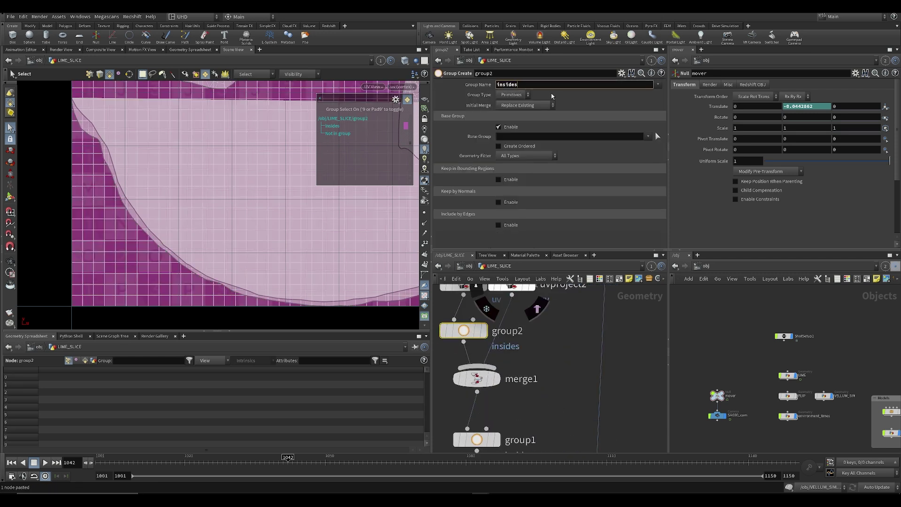
key("Return")
Paste another group node into the uvproject2 branch, set its group name to insides_2, and save the scene
key("ctrl+v")
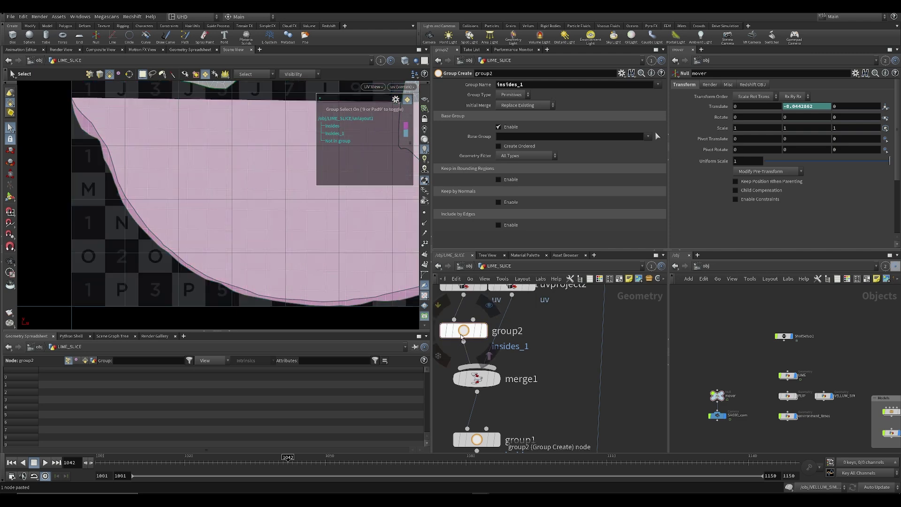
left_click_drag(464, 331, 498, 331)
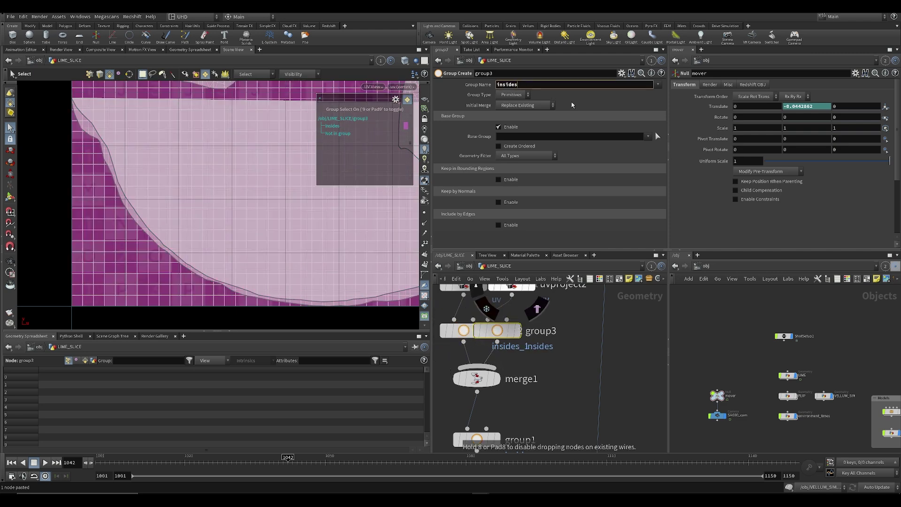
key("ctrl+s")
Insert a UV Transform node between uvlayout1 and OUT_shatter
scroll(538, 389, "down", 5)
middle_click_drag(542, 432, 514, 352)
scroll(515, 352, "up", 2)
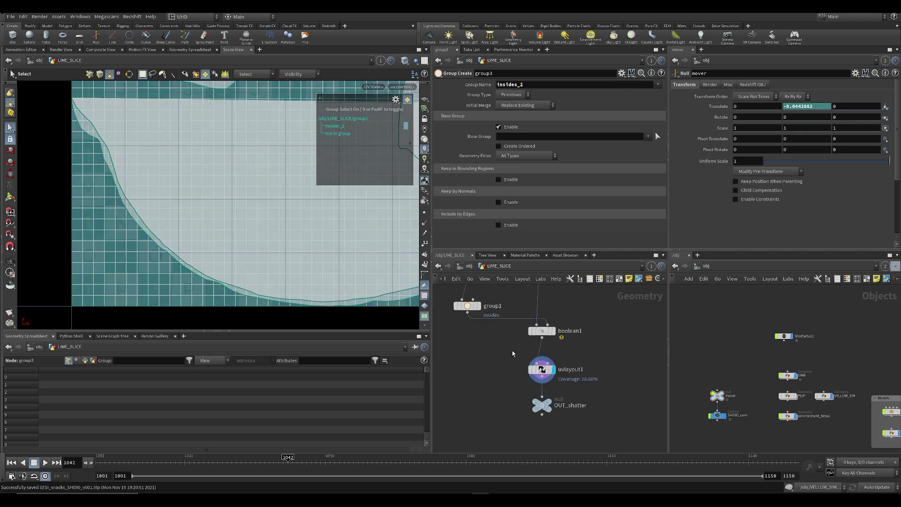
left_click(542, 370)
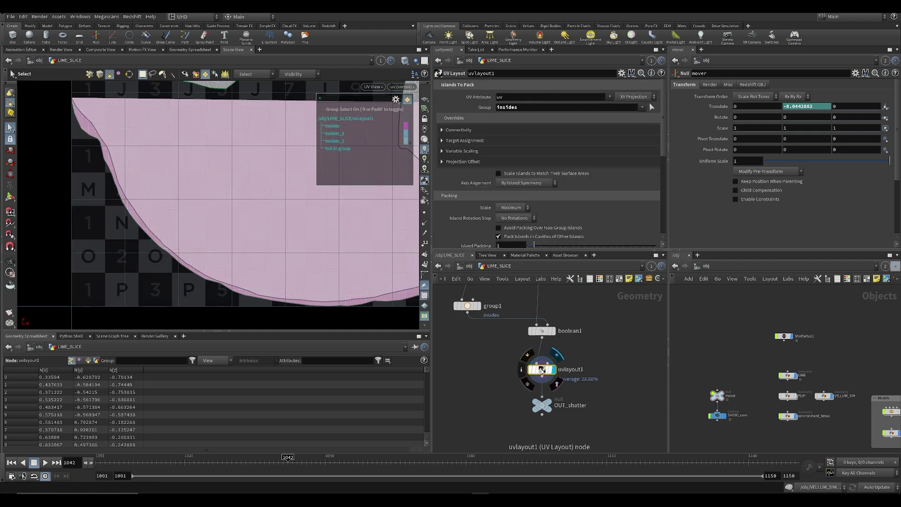
key("h")
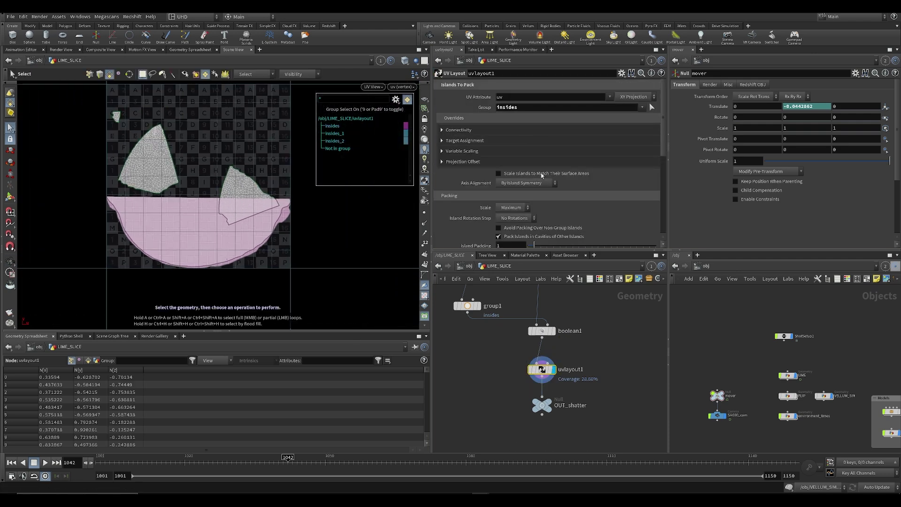
scroll(549, 371, "up", 4)
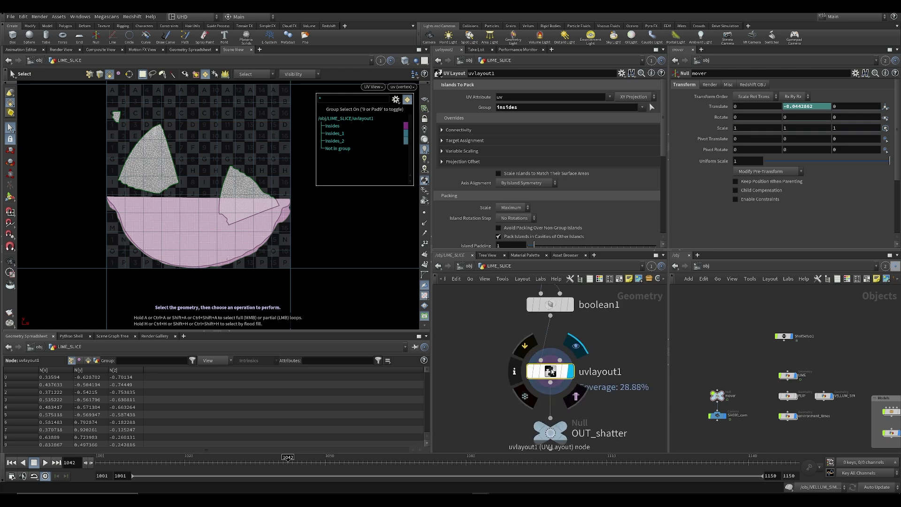
key("Tab")
type("uv tr")
key("Return")
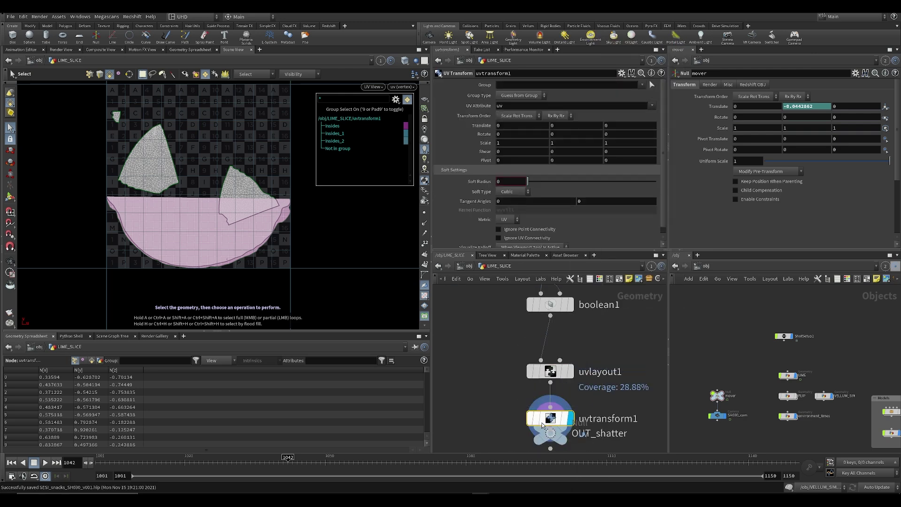
Set uvtransform1 to act on the insides_2 group with a Y translate of 0.4, and save the scene
left_click(643, 84)
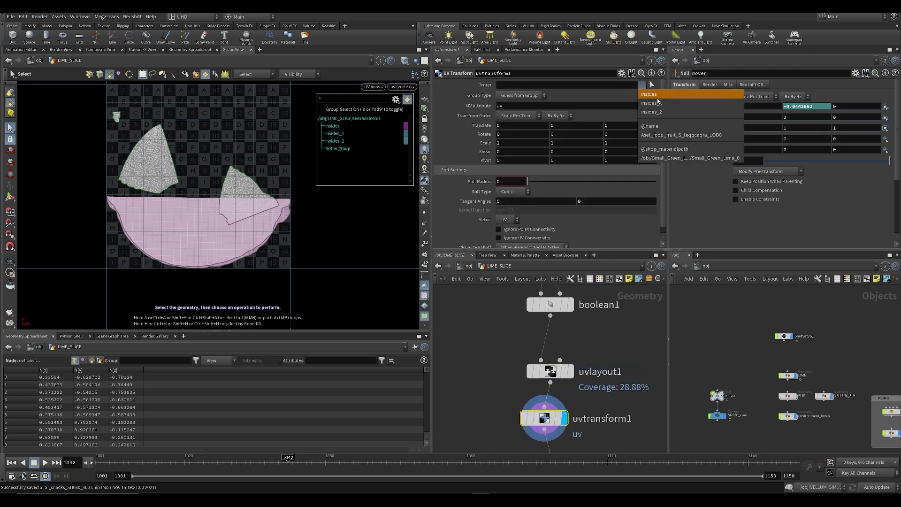
left_click(667, 107)
middle_click_drag(564, 126, 588, 126)
mouse_move(205, 177)
middle_mouse_down("alt")
mouse_move(231, 149)
mouse_move(202, 184)
middle_mouse_up("alt")
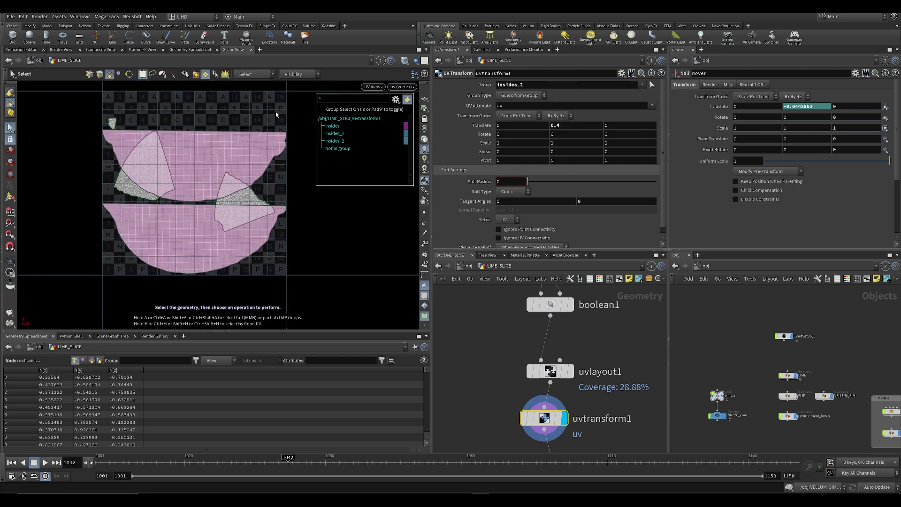
middle_click_drag(493, 371, 475, 296)
key("ctrl+s")
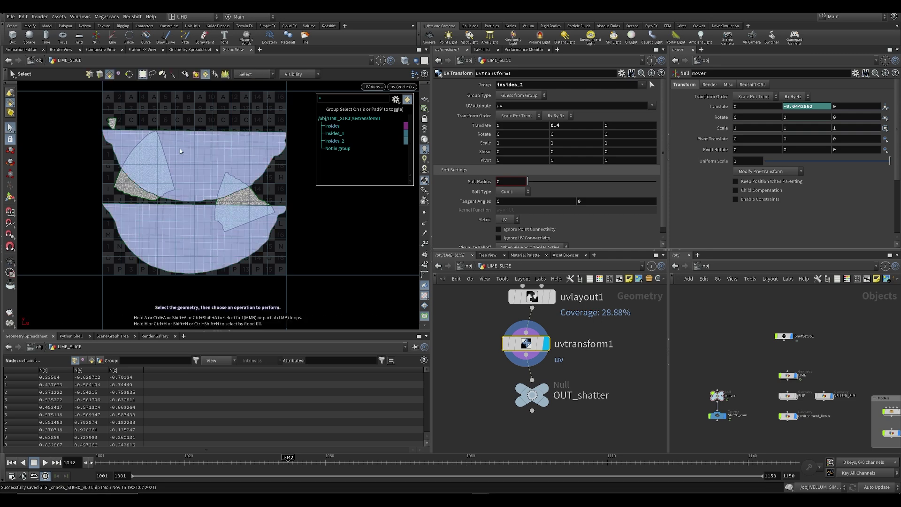
Examine the lime slice's cut faces and rind in the perspective view, using smooth wire shading
key("space+1")
left_click_drag(318, 204, 371, 214, "alt")
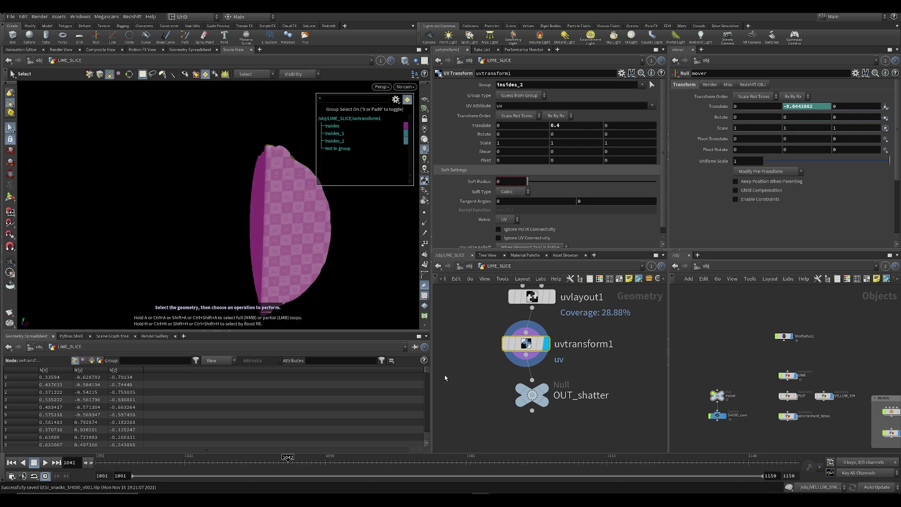
left_click(547, 398)
left_click_drag(263, 220, 303, 232)
left_click_drag(277, 191, 249, 191)
right_click_drag(249, 191, 246, 217)
left_click_drag(246, 217, 284, 178)
key("ctrl+s")
left_click(404, 62)
left_click(424, 162)
mouse_move(319, 226)
left_mouse_down()
mouse_move(336, 200)
mouse_move(331, 207)
left_mouse_up()
key("ctrl+s")
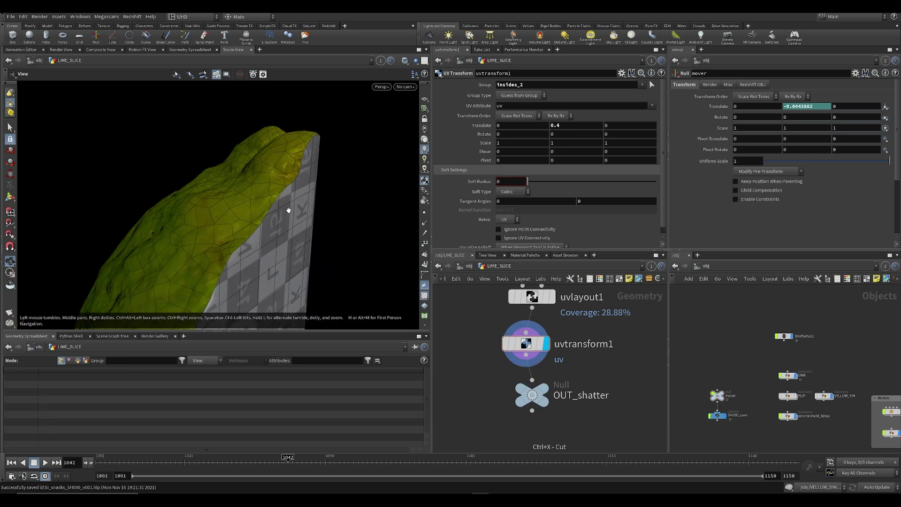
Display boolean1 and closely examine the rind's edge where it meets the cut face
scroll(586, 331, "down", 2)
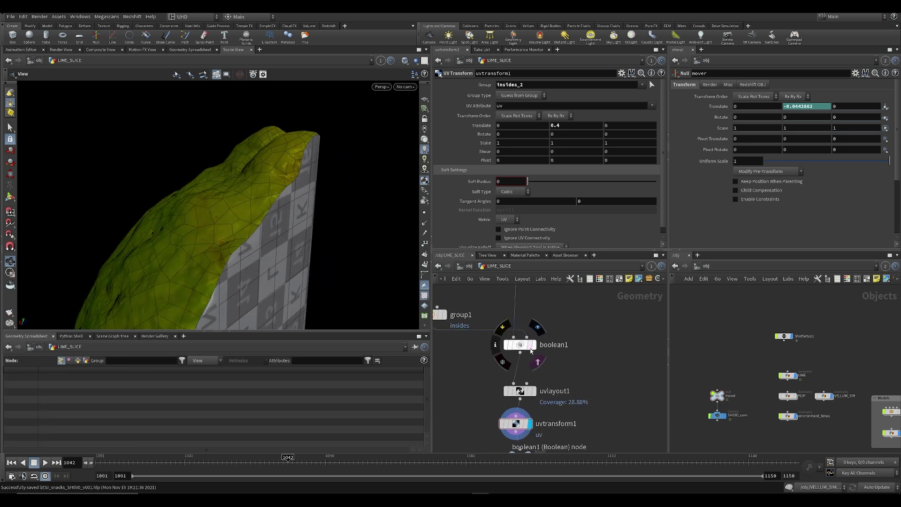
left_click(534, 344)
left_click(520, 344)
left_click_drag(146, 224, 301, 259)
left_click(486, 336)
key("ctrl+s")
middle_click_drag(480, 375, 470, 371)
left_click_drag(355, 251, 319, 251)
Insert a Divide node between boolean1 and uvlayout1 and display it
key("Tab")
type("fuse")
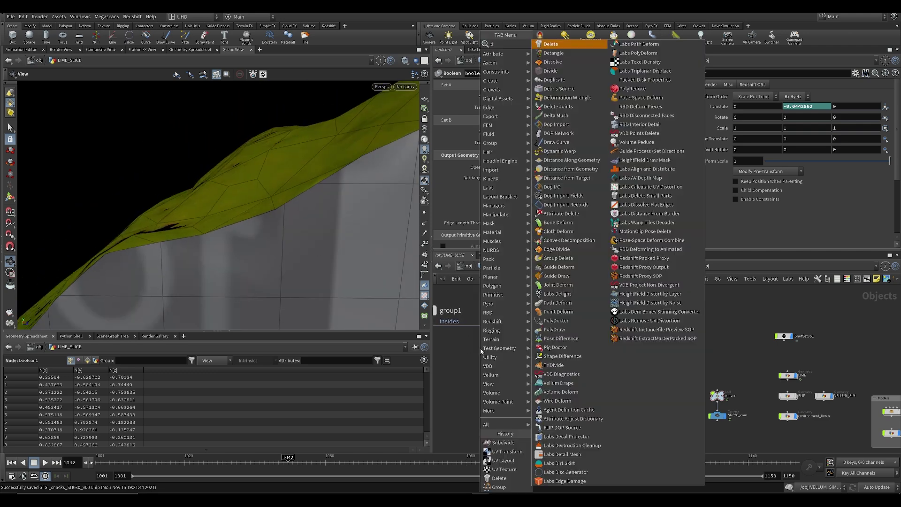
key("Return")
scroll(482, 354, "up", 3)
left_click(483, 367)
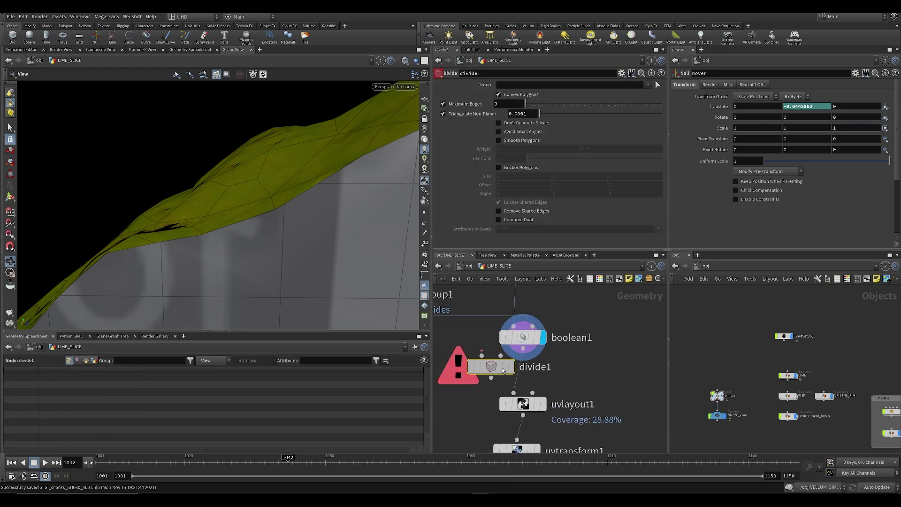
left_click_drag(482, 366, 523, 380)
left_click(543, 384)
Examine the divided slice's rind and cut face in smooth shading and smooth wire shading
left_click_drag(303, 235, 253, 186)
left_click(405, 60)
left_click(434, 160)
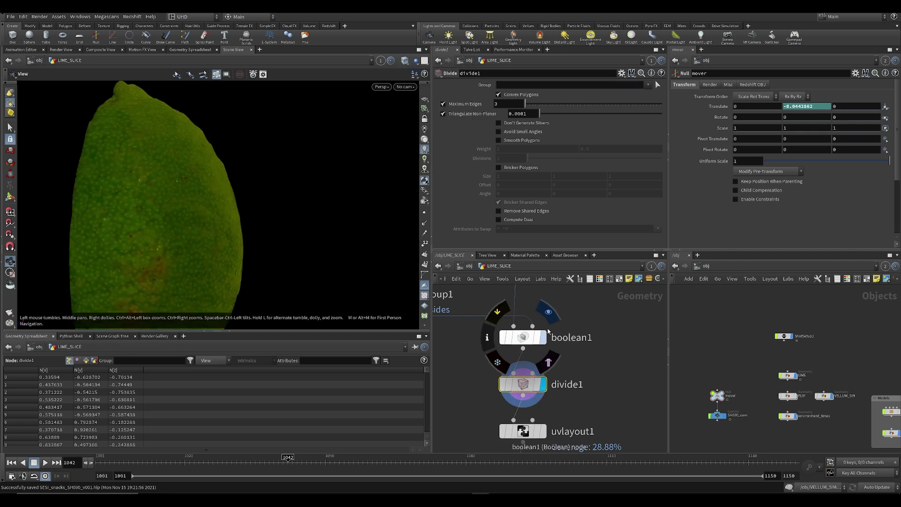
left_click_drag(161, 187, 230, 214)
middle_click_drag(230, 215, 277, 215)
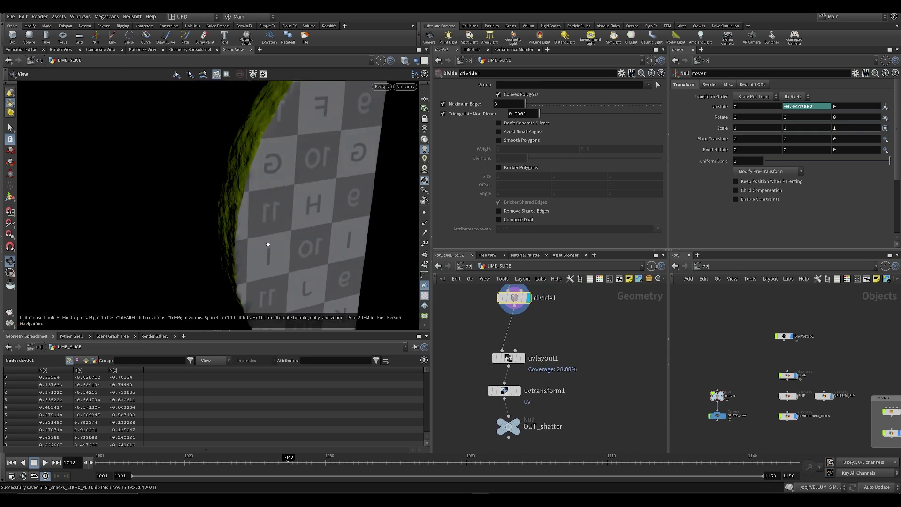
middle_click_drag(268, 244, 179, 251)
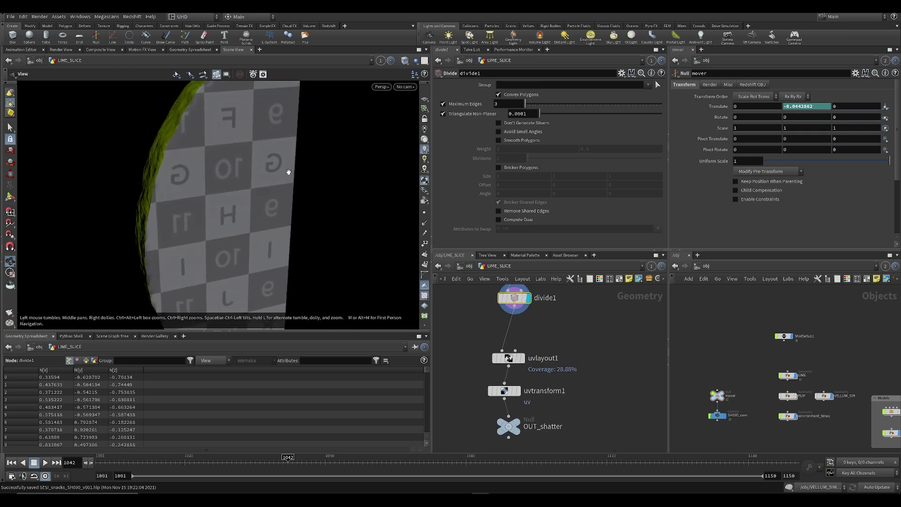
left_click(405, 60)
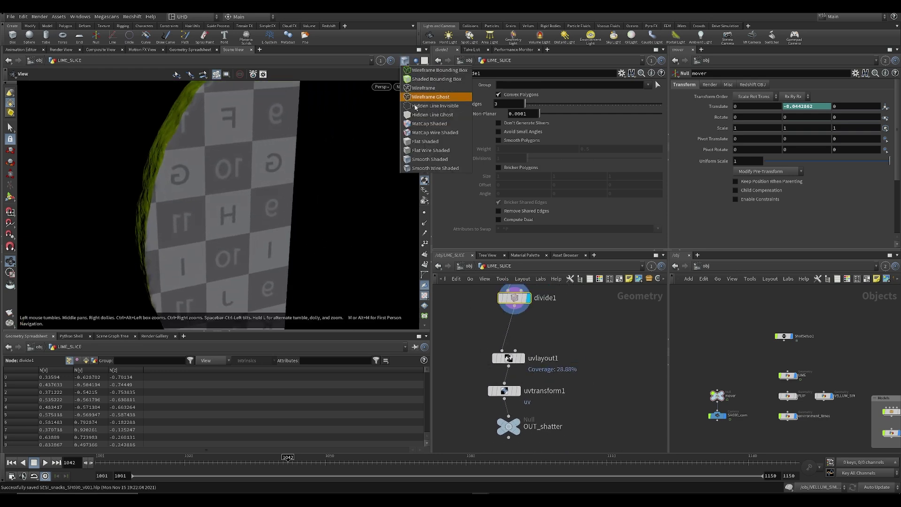
left_click(420, 170)
Insert a Remesh node between divide1 and uvlayout1, display it, and set its Hard Edges Group to *
key("Tab")
type("reme")
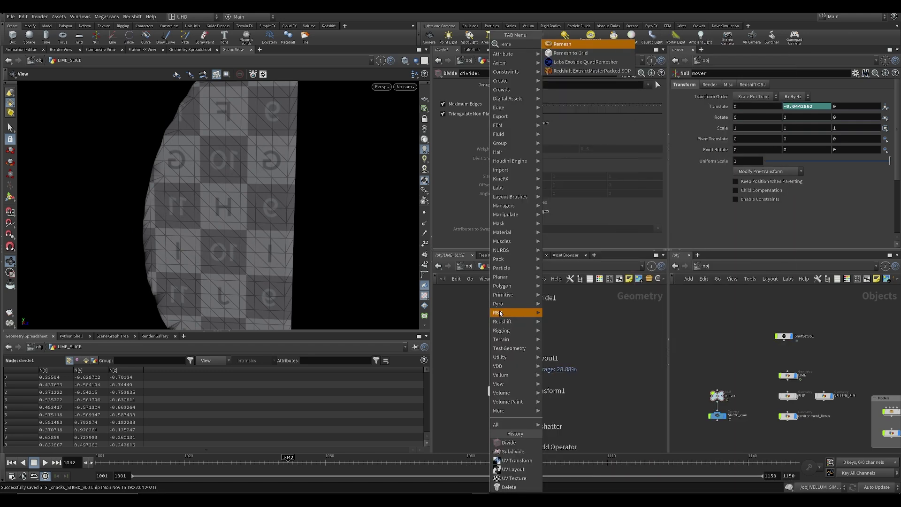
key("Return")
left_click(516, 336)
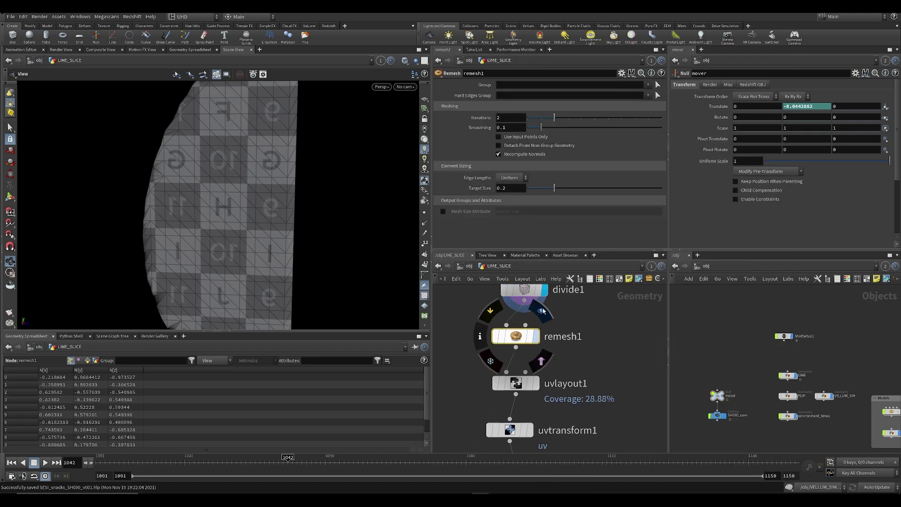
left_click(542, 311)
left_click_drag(240, 201, 270, 158)
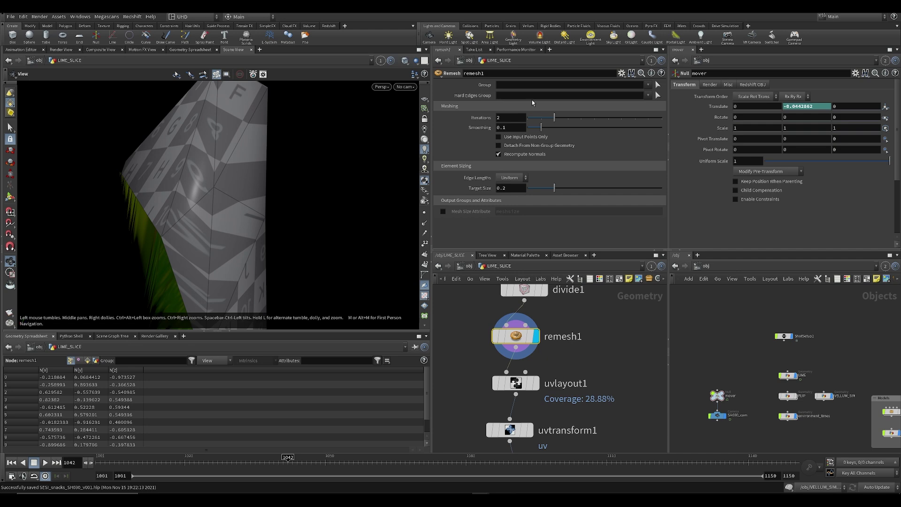
key("Return")
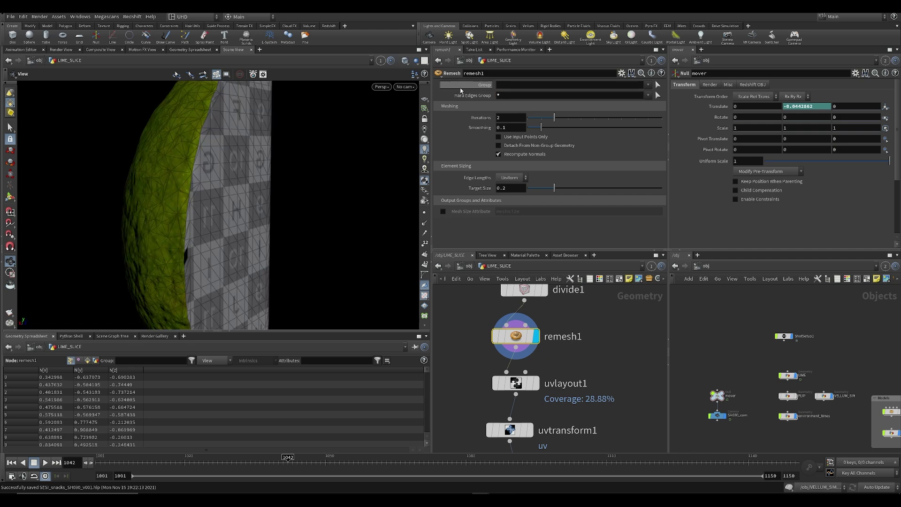
Compare the divide1 and remesh1 results on the slice's rind and cut faces in smooth wire and smooth shading
left_click_drag(143, 182, 197, 220)
middle_click_drag(586, 326, 567, 379)
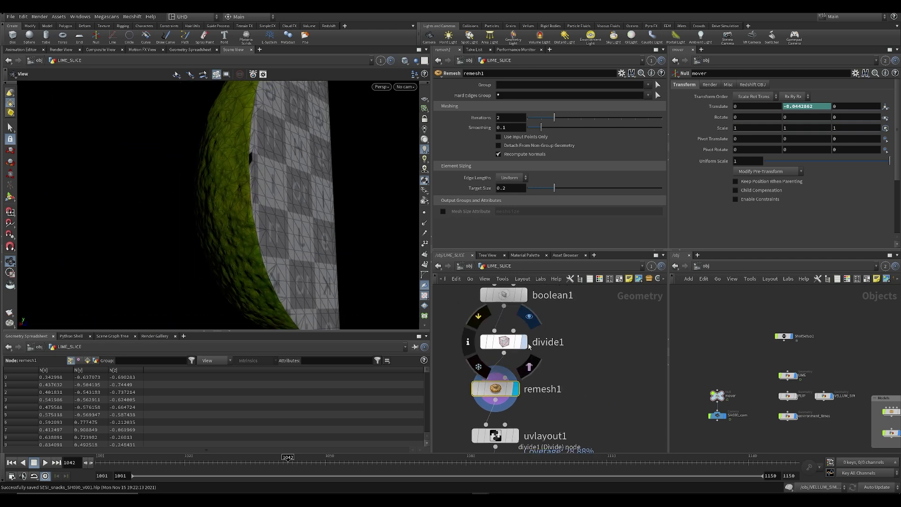
left_click(523, 341)
left_click(517, 389)
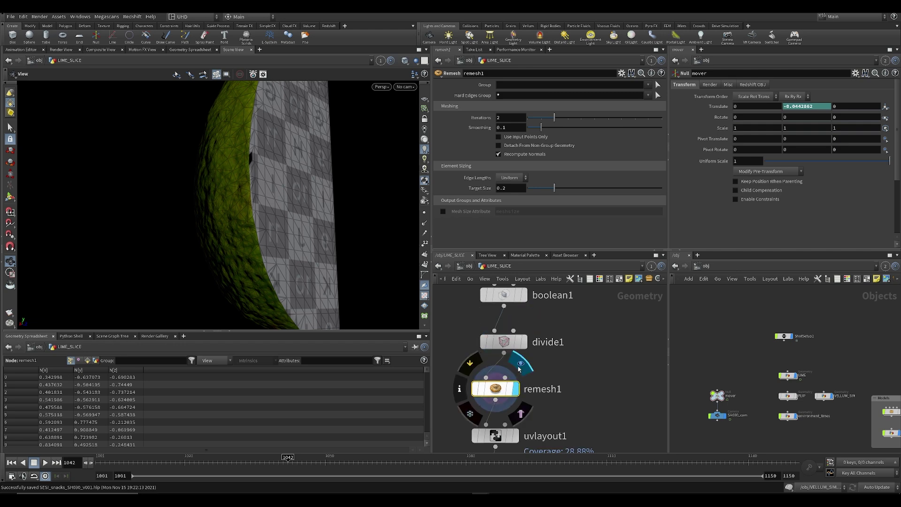
left_click_drag(250, 198, 245, 137)
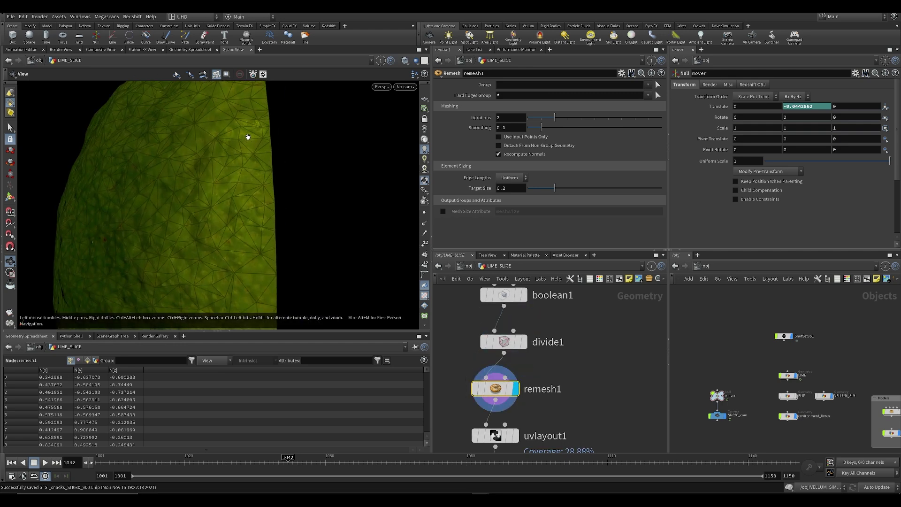
left_click(406, 60)
left_click(416, 157)
left_click_drag(293, 182, 324, 244)
Try an Exploded View node on remesh1's output to inspect the slice's pieces, and remove the node
middle_click_drag(545, 357, 532, 283)
key("Tab")
type("ex")
left_click(674, 50)
left_click(562, 342)
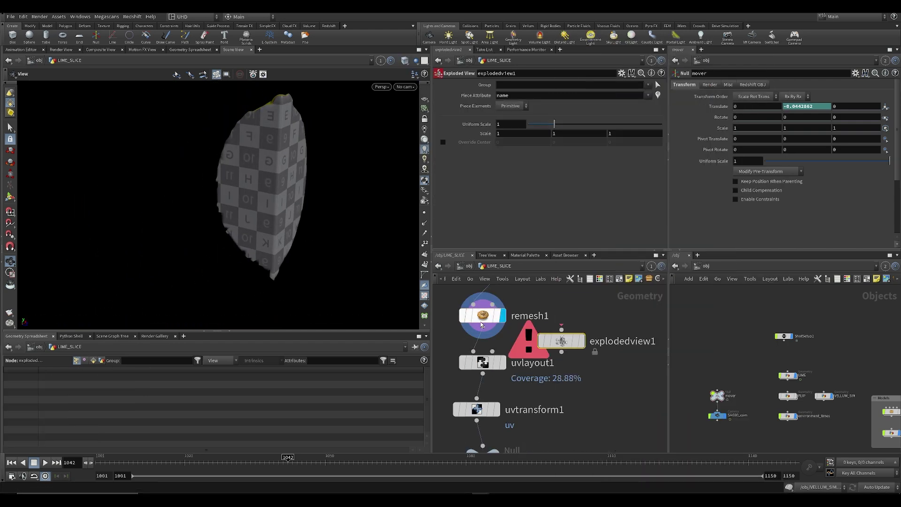
left_click(562, 329)
left_click(582, 341)
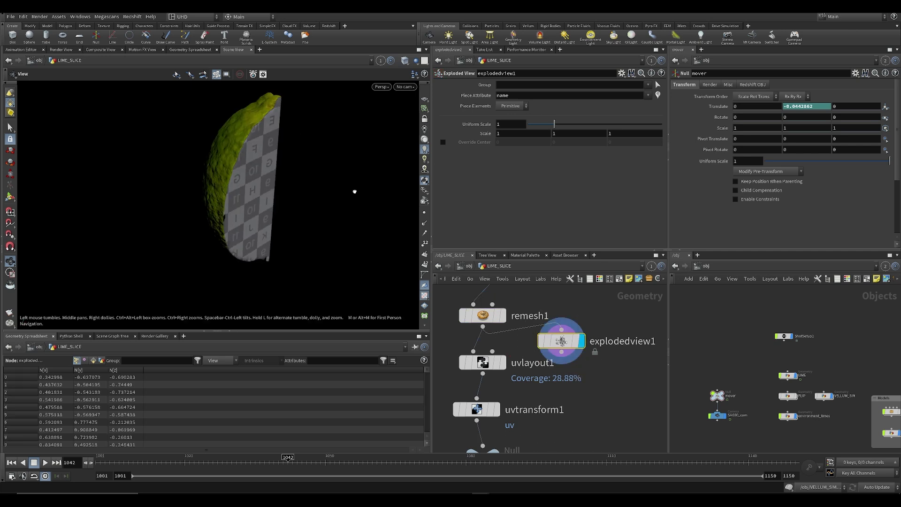
key("ctrl+x")
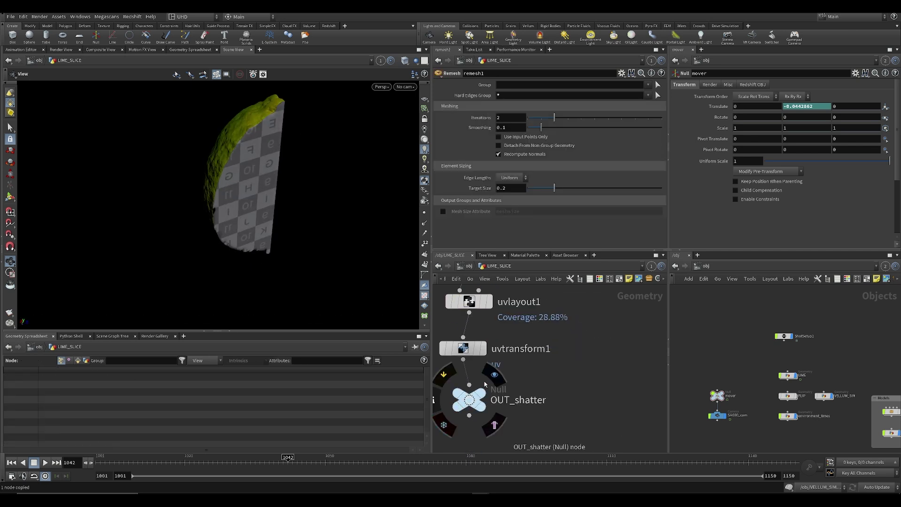
Display OUT_shatter and save the scene
left_click(469, 399)
key("space+5")
left_click(543, 377)
middle_click_drag(543, 378, 548, 388)
key("ctrl+s")
key("space+1")
left_click_drag(247, 217, 388, 385)
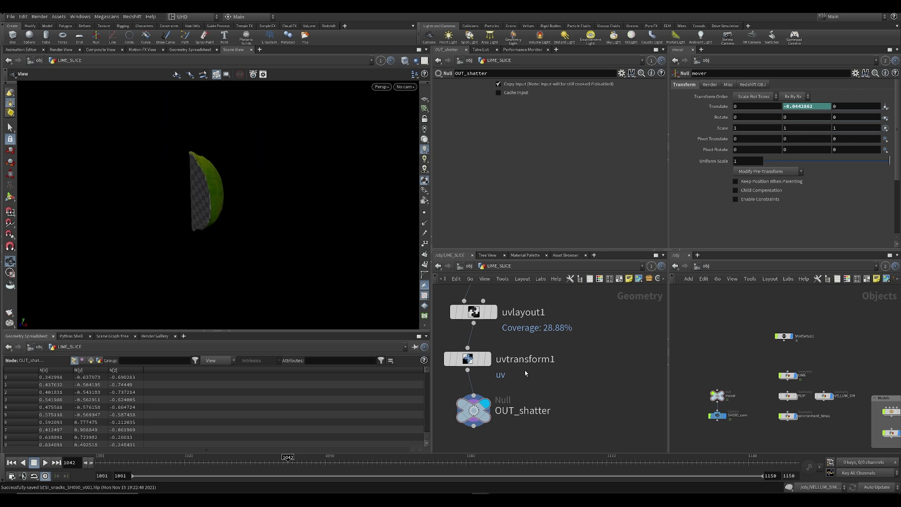
Examine the central edge where the slice's two cut faces meet on OUT_shatter
left_click_drag(226, 193, 173, 192)
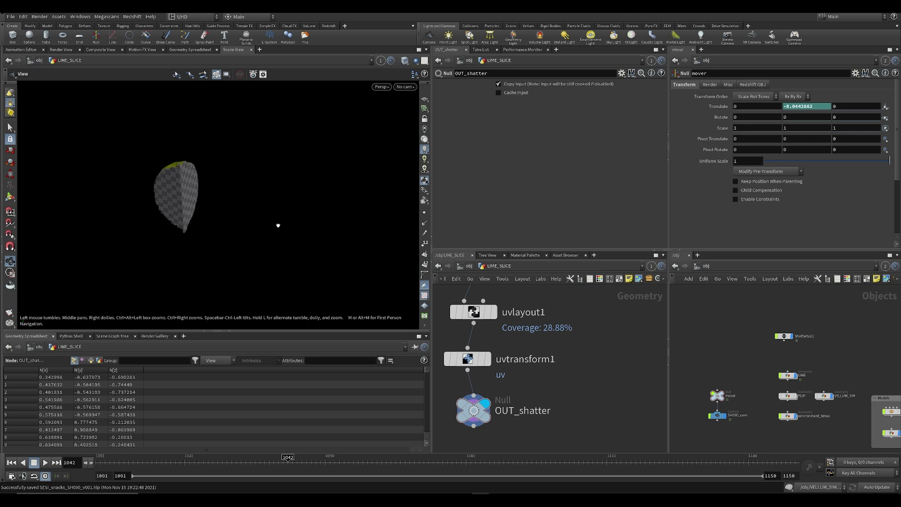
scroll(159, 161, "up", 10)
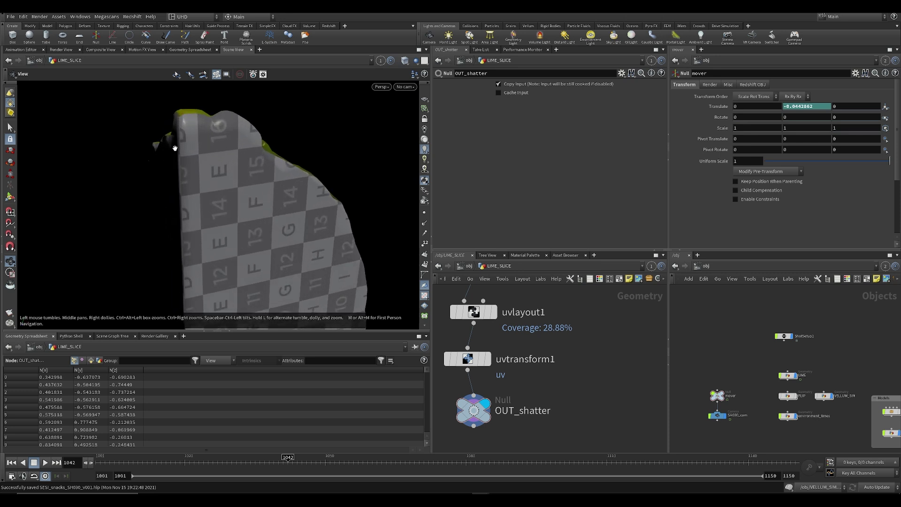
scroll(254, 210, "down", 3)
left_click_drag(254, 209, 190, 131)
key("s")
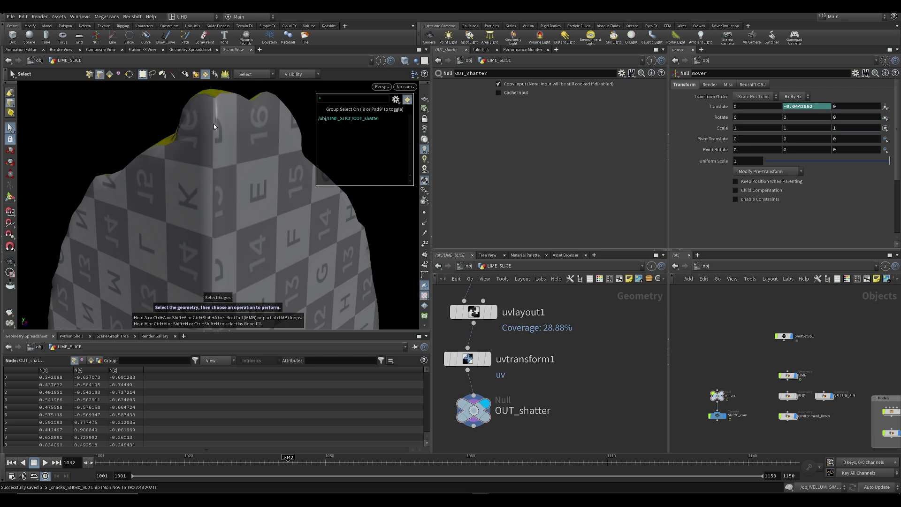
scroll(502, 346, "down", 3)
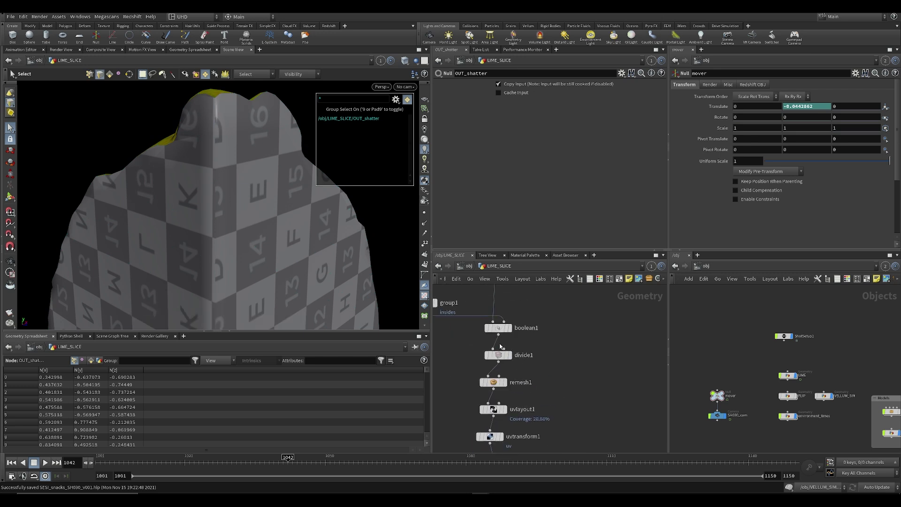
Inspect the central cut edge's topology on divide1 and boolean1 in smooth wire shading
left_click(513, 341)
left_click(498, 355)
left_click(405, 60)
left_click(425, 168)
mouse_move(177, 187)
left_mouse_down("alt")
mouse_move(236, 145)
mouse_move(207, 125)
mouse_move(244, 141)
left_mouse_up("alt")
middle_click_drag(489, 315, 485, 337)
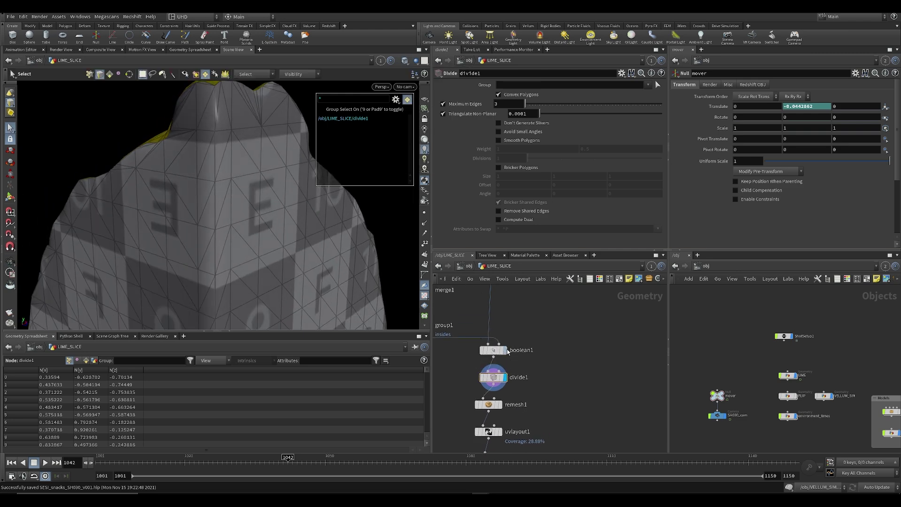
left_click(509, 337)
left_click(493, 350)
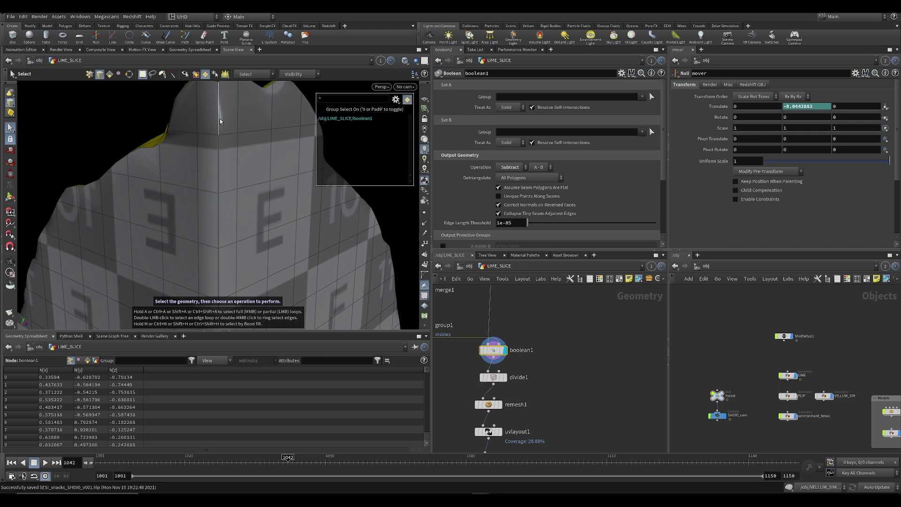
Select the full edge loop between boolean1's two cut faces and apply a PolyBevel to it
left_click_drag(245, 229, 250, 177, "alt")
key("s")
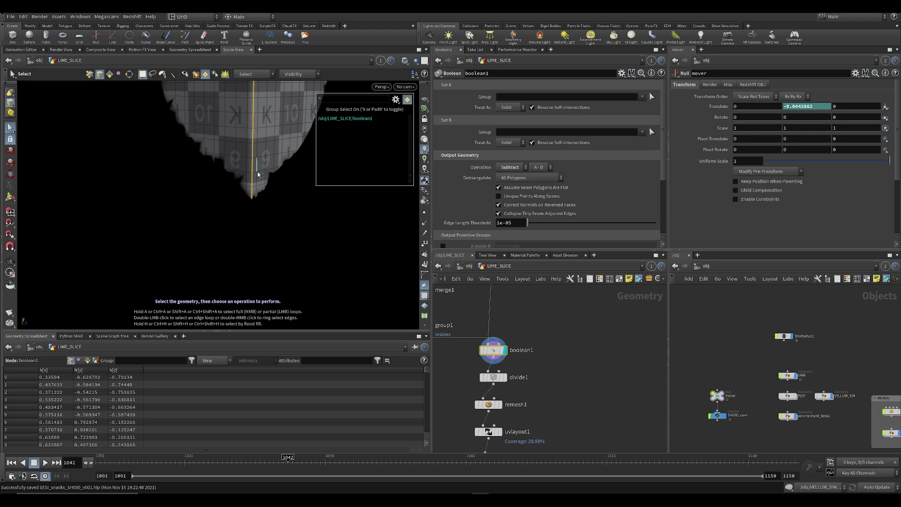
left_click_drag(258, 174, 263, 155, "alt")
key("Tab")
type("vb")
key("BackSpace")
key("BackSpace")
type("bev")
key("Return")
Try a bevel distance of 0.03 with 9 divisions on the central edge, and delete the PolyBevel node
middle_click_drag(280, 192, 282, 310)
scroll(285, 188, "up", 3)
middle_click_drag(287, 112, 262, 138)
scroll(289, 173, "up", 6)
left_click_drag(263, 139, 268, 162, "alt")
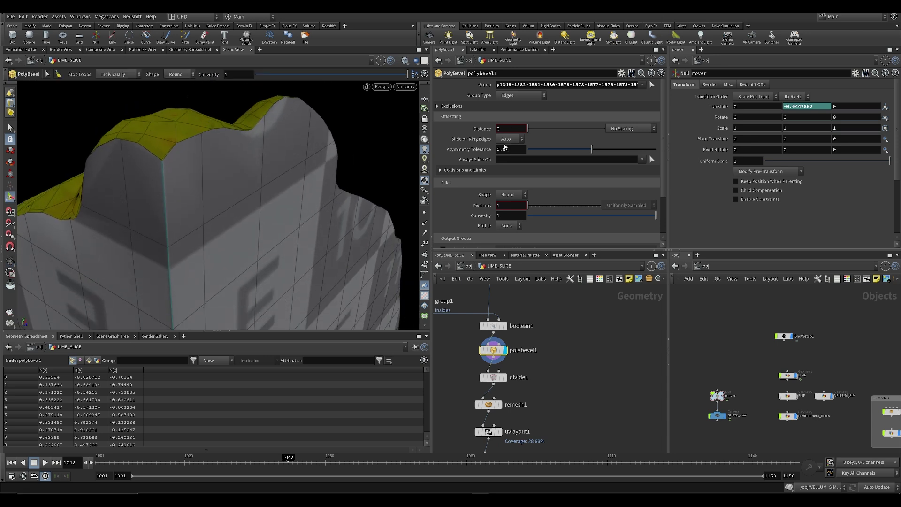
middle_click_drag(511, 126, 533, 162)
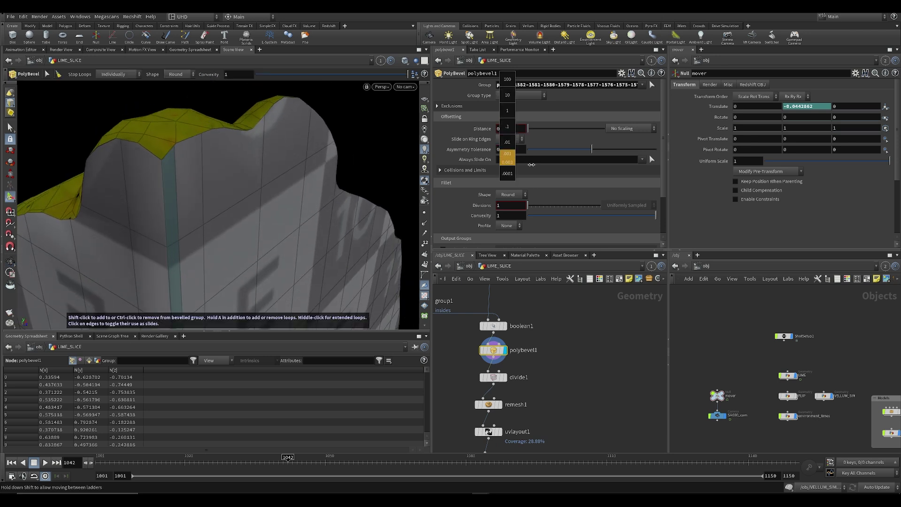
middle_click_drag(595, 174, 595, 173)
key("ctrl+z")
left_click_drag(230, 161, 166, 153, "alt")
scroll(128, 137, "up", 8)
middle_click_drag(508, 130, 525, 146)
left_click_drag(527, 206, 556, 209)
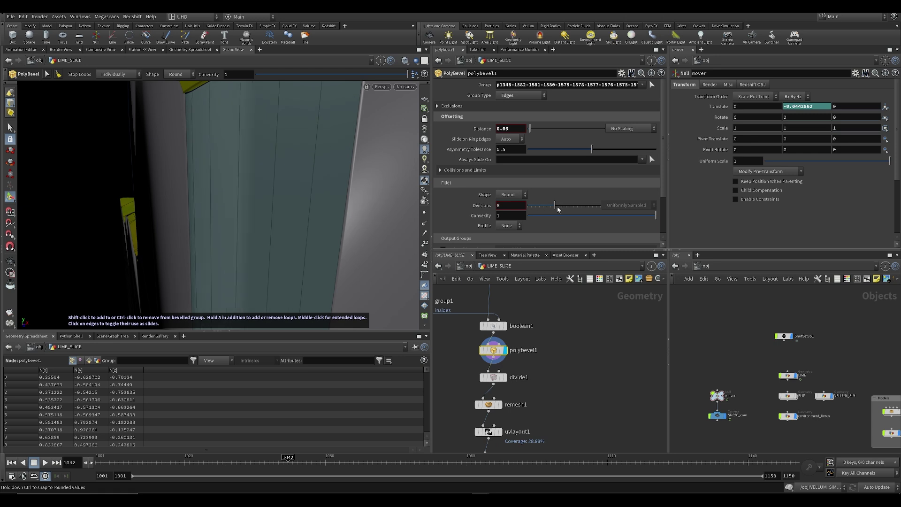
scroll(326, 150, "up", 6)
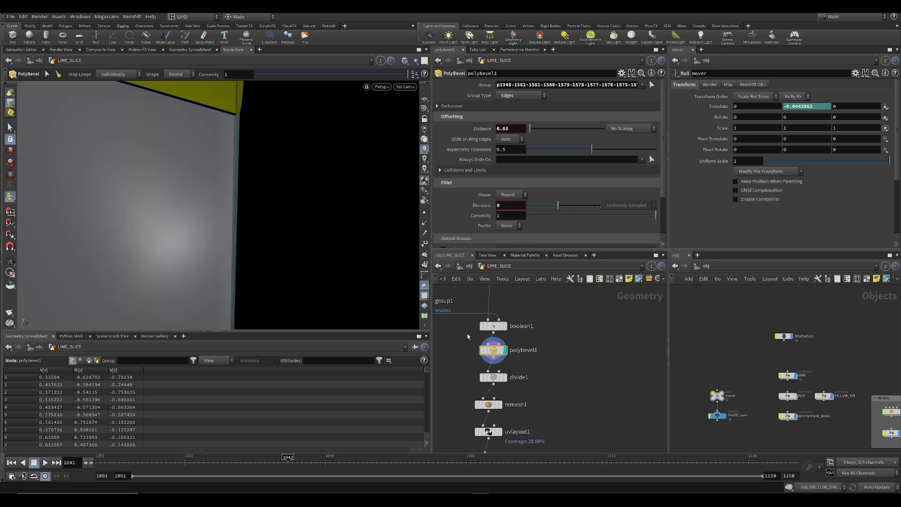
key("Delete")
Display OUT_shatter in smooth shading without wires and save the scene
middle_click_drag(509, 371, 491, 307)
scroll(491, 310, "down", 4)
key("ctrl+s")
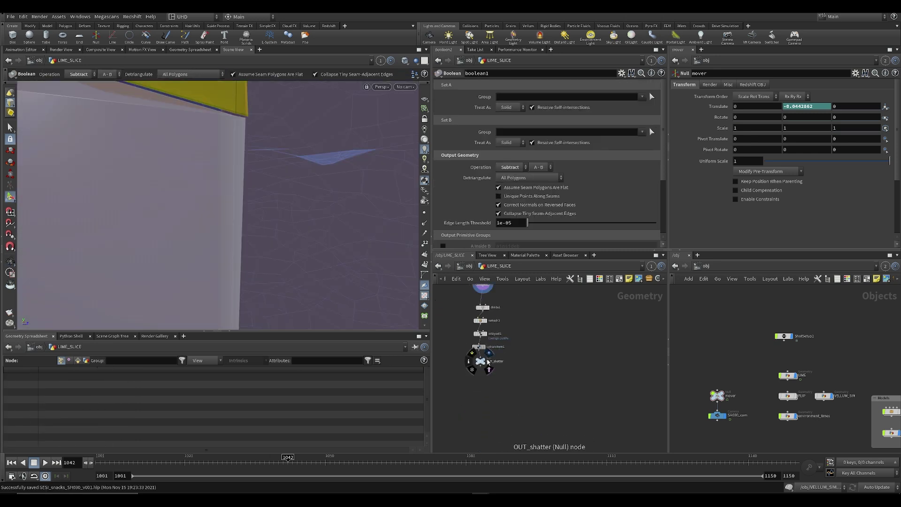
left_click(489, 353)
scroll(253, 156, "down", 5)
key("ctrl+s")
scroll(227, 176, "down", 6)
left_click_drag(231, 191, 355, 125, "alt")
key("Return")
left_click(404, 61)
left_click(417, 169)
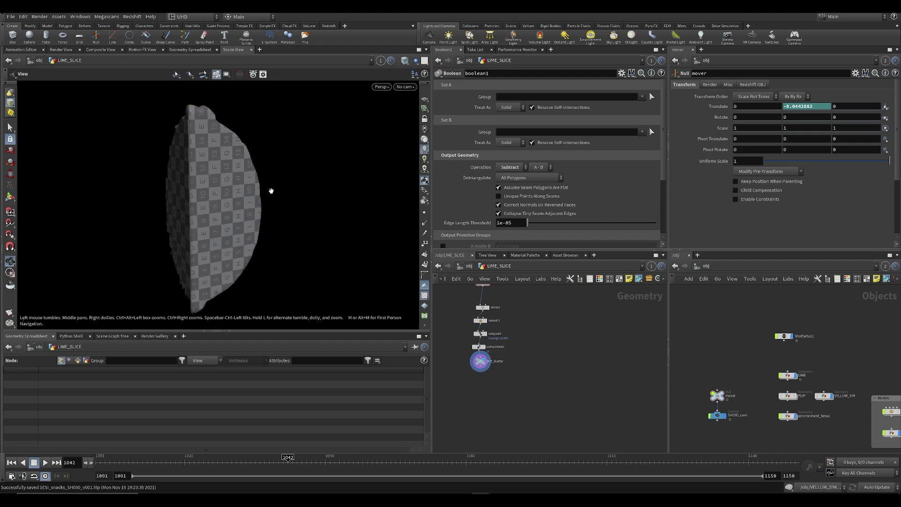
Add a ROP Geometry Output node connected below OUT_shatter
key("Tab")
type("ro ou")
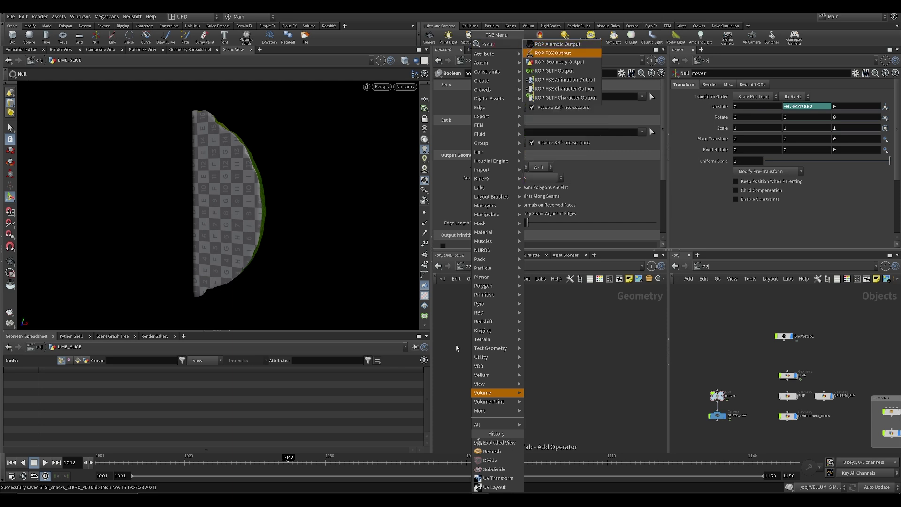
key("Down")
key("Return")
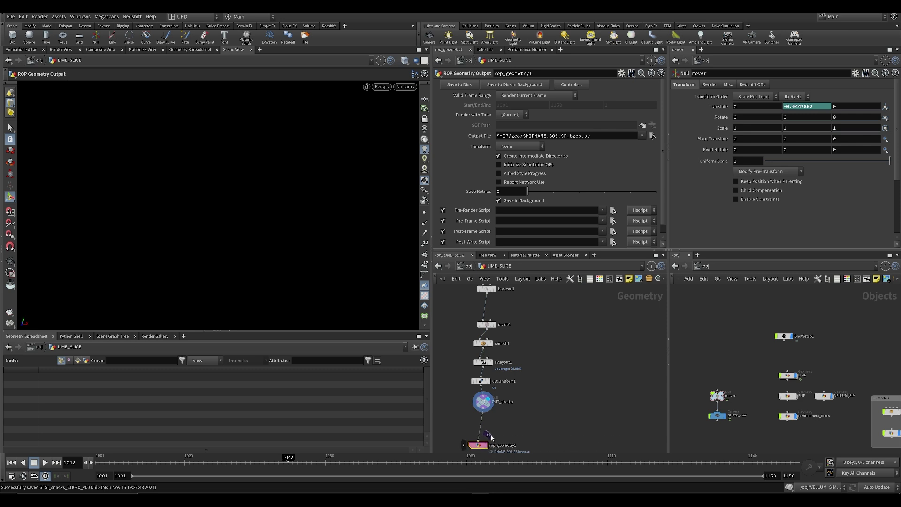
left_click(490, 436)
left_click(563, 273)
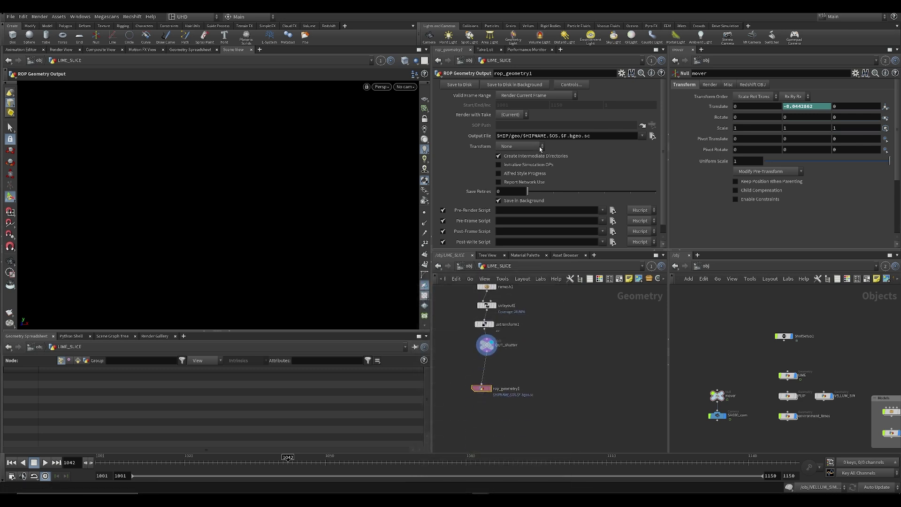
Set the ROP's output file to $ROOT/ASSETS/MODELS/limeslice.bgeo.sc and save the scene
left_click(622, 74)
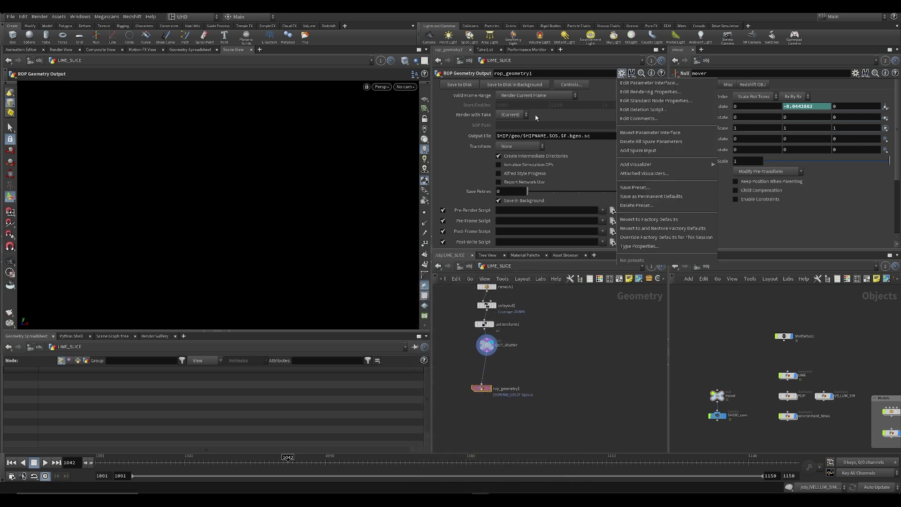
left_click(512, 124)
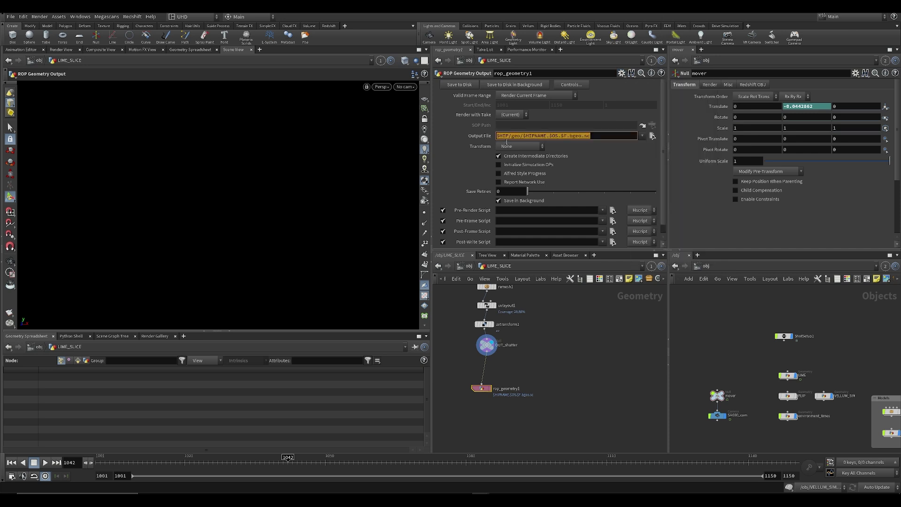
type("$ROOT/ASSETS/MODELS/limeslice")
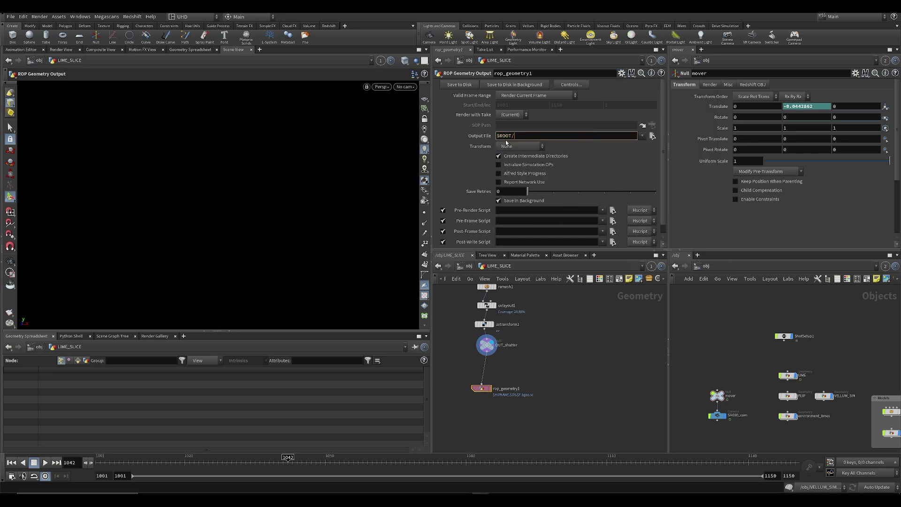
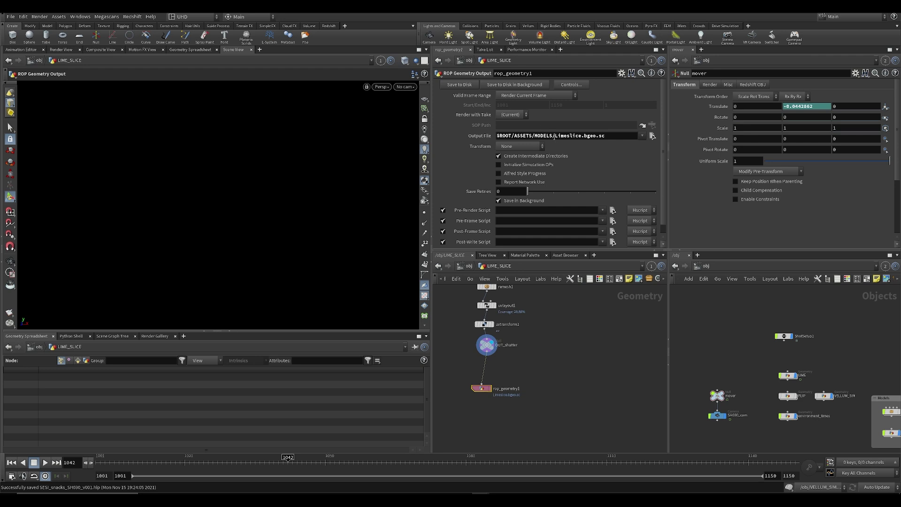
key("BackSpace")
type("l")
key("Return")
key("ctrl+s")
Write the slice geometry to disk, check the MODELS folder for the exported file, and save the scene
left_click(460, 85)
mouse_move(200, 500)
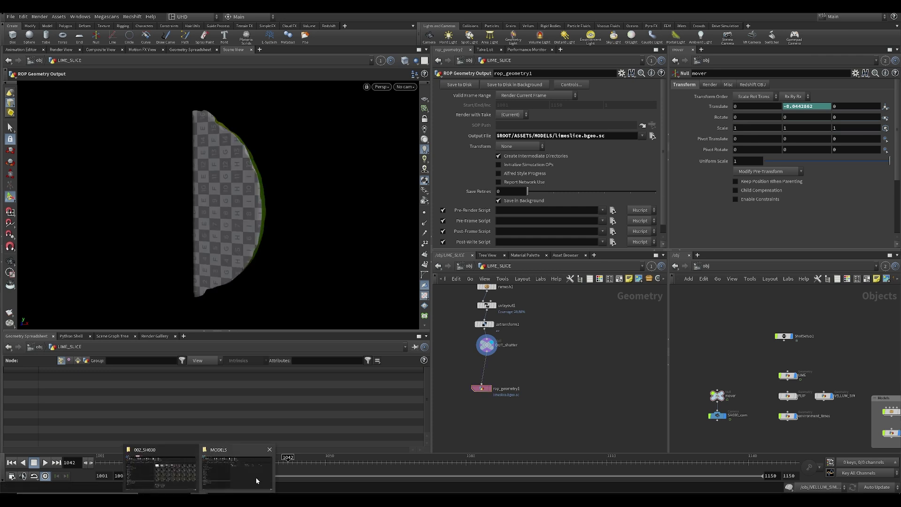
left_click(258, 478)
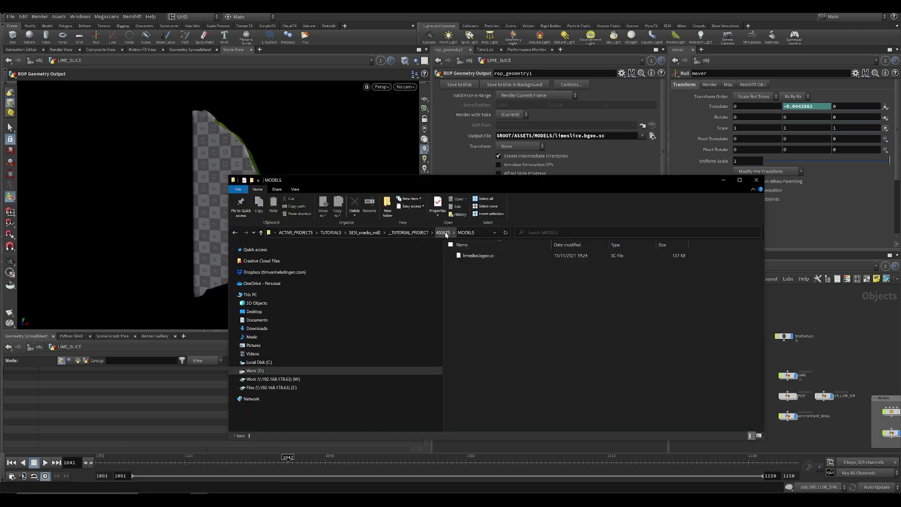
left_click_drag(480, 281, 465, 249)
left_click(878, 360)
key("ctrl+s")
Return to the object level and view the scene through SH030_cam
middle_click_drag(545, 325, 557, 368)
scroll(533, 346, "down", 3)
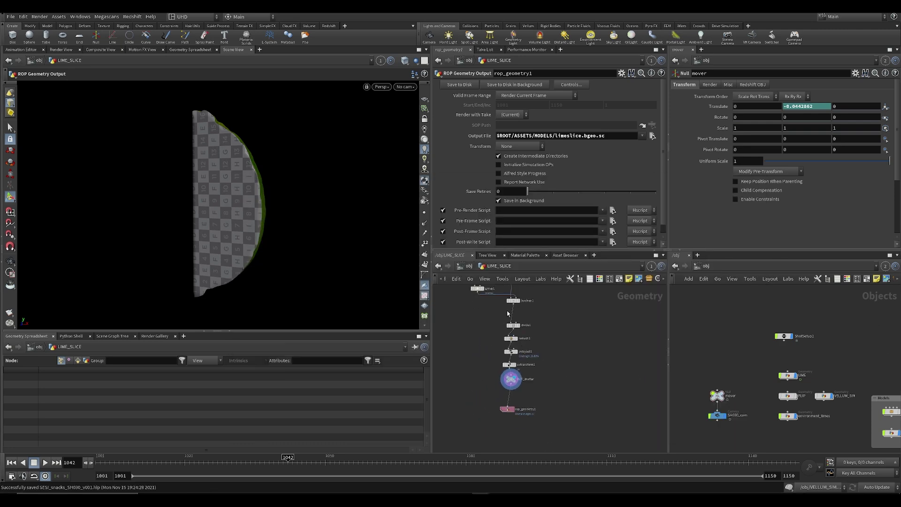
left_click(468, 266)
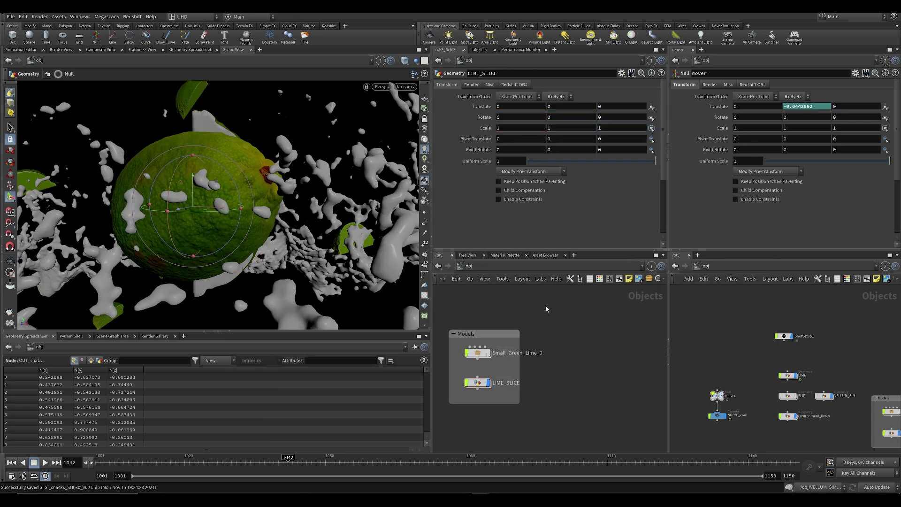
key("Escape")
left_click(405, 86)
left_click(419, 126)
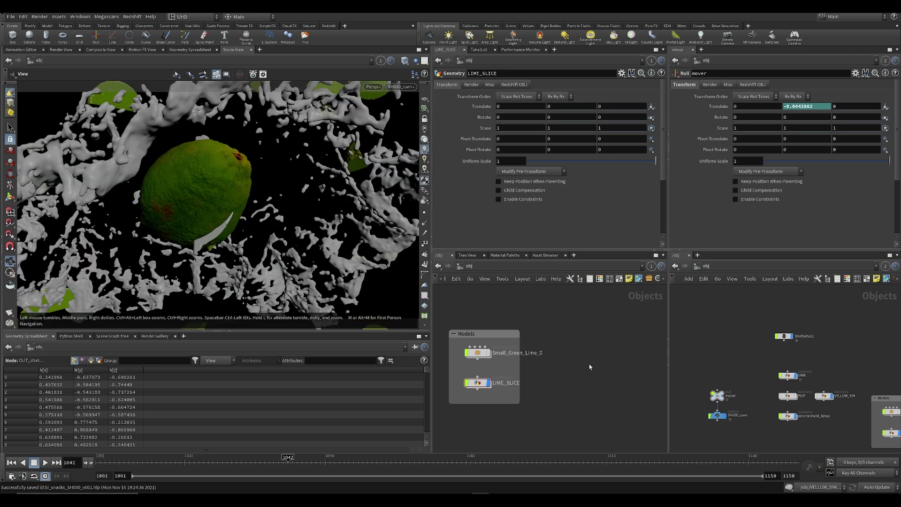
Hide the LIME_SLICE object and save the scene
left_click(488, 383)
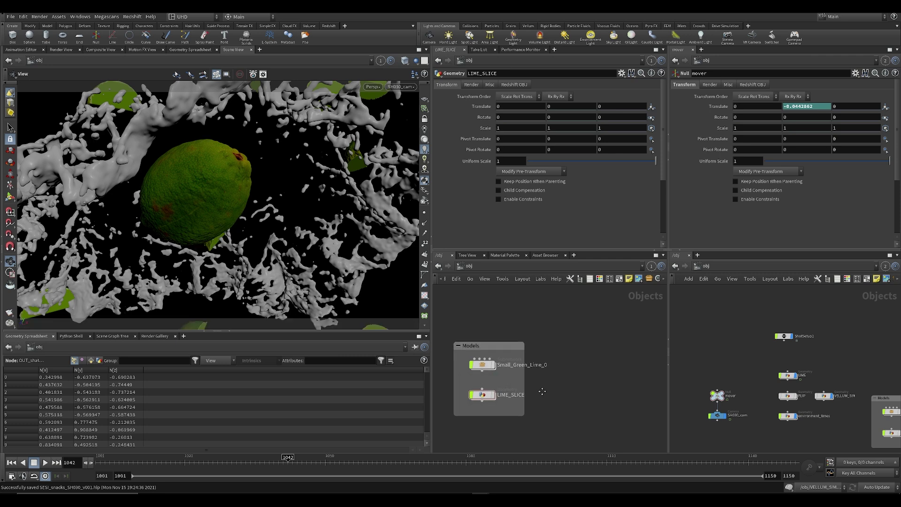
middle_click_drag(537, 395, 610, 352)
key("ctrl+s")
Inside environment_limes, delete the old lime-slicing nodes that feed OUT_shatter
key("h")
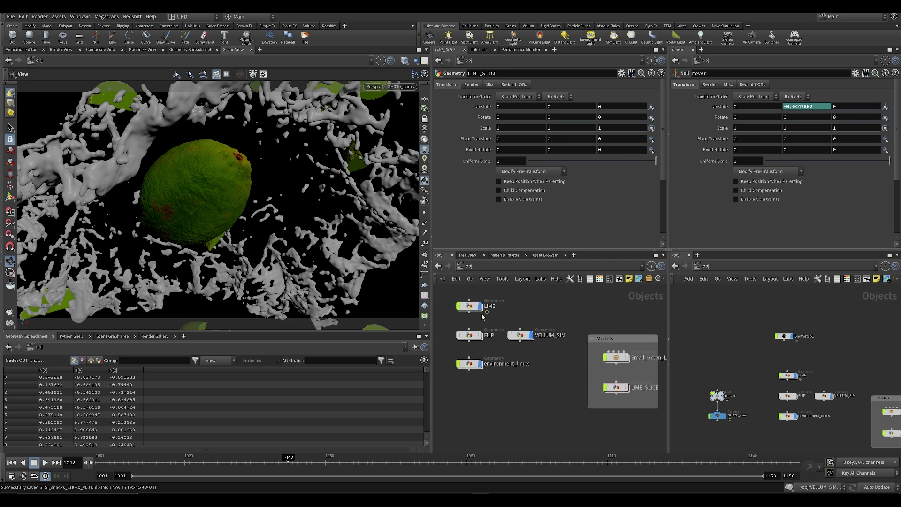
double_click(470, 364)
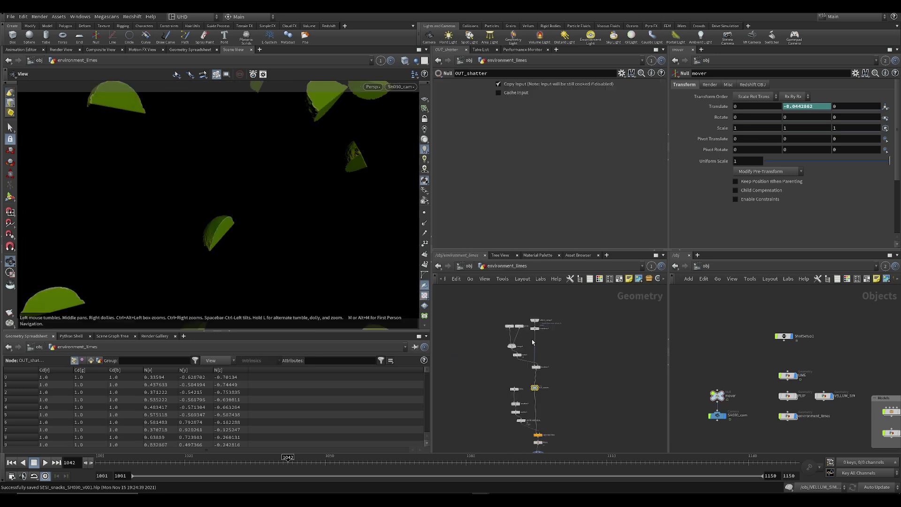
left_click_drag(475, 306, 575, 403)
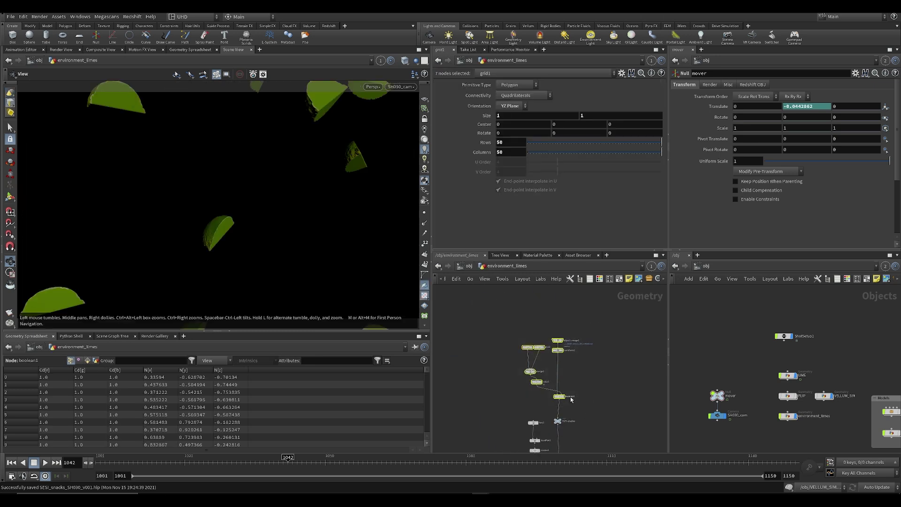
scroll(570, 397, "up", 3)
key("Delete")
Add a File node above OUT_shatter in environment_limes and wire it into OUT_shatter
key("Tab")
type("file")
key("Return")
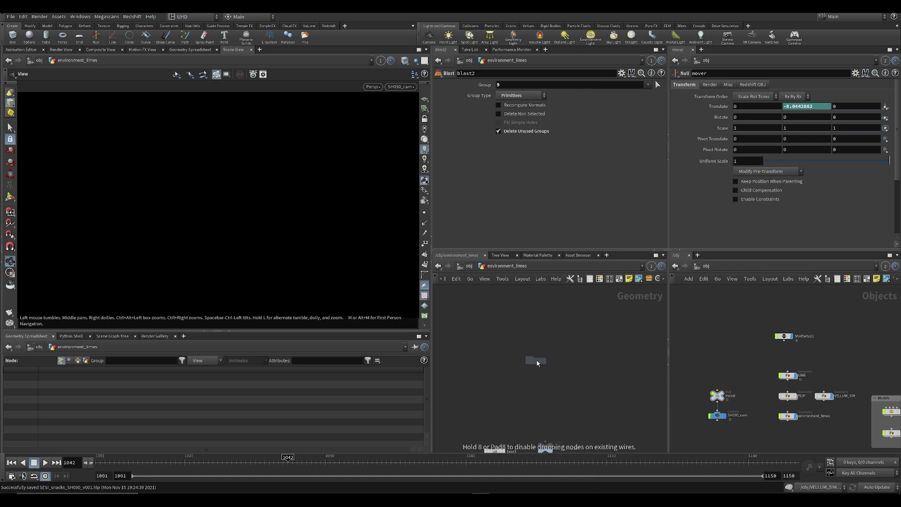
middle_click_drag(570, 374, 568, 355)
left_click(543, 346)
left_click(543, 351)
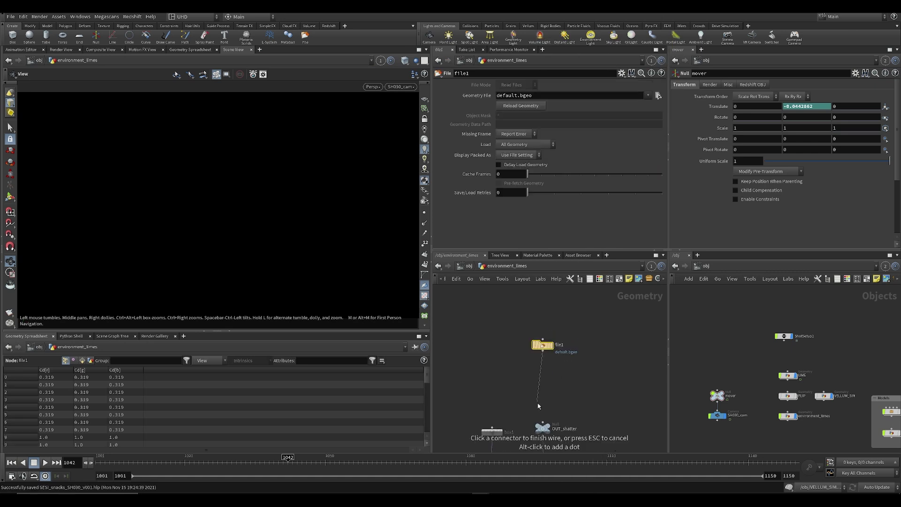
left_click(543, 422)
Point the File node to $ROOT/ASSETS/MODELS/limeslice.bgeo.sc and save the scene
left_click(541, 96)
type("$ROOT/ASSETS/")
key("Return")
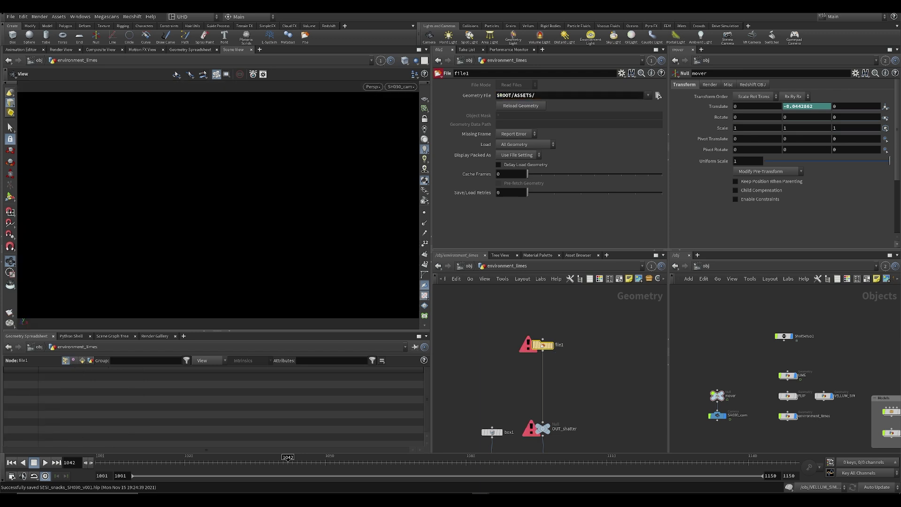
left_click(658, 96)
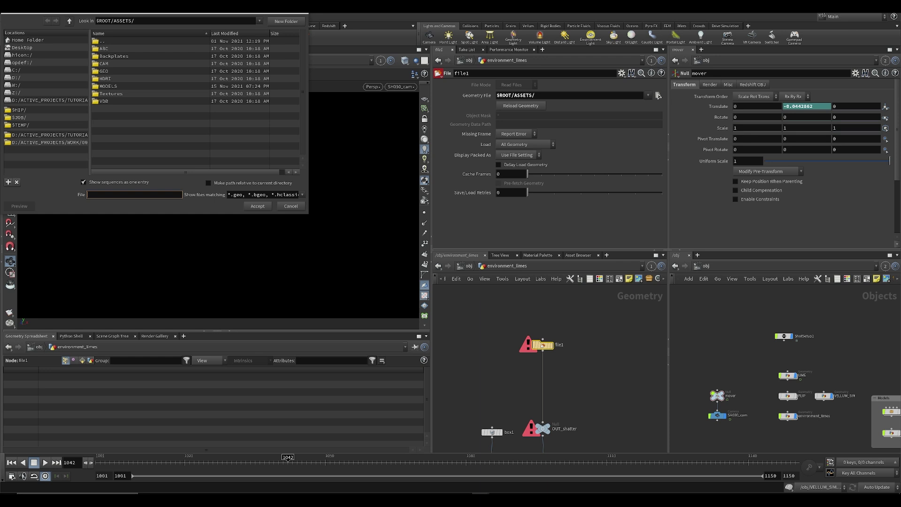
double_click(100, 87)
double_click(109, 50)
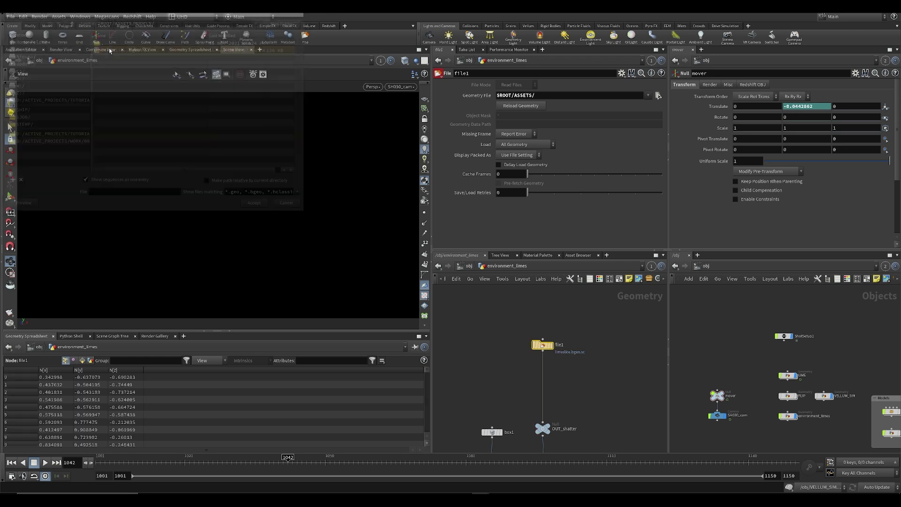
key("ctrl+s")
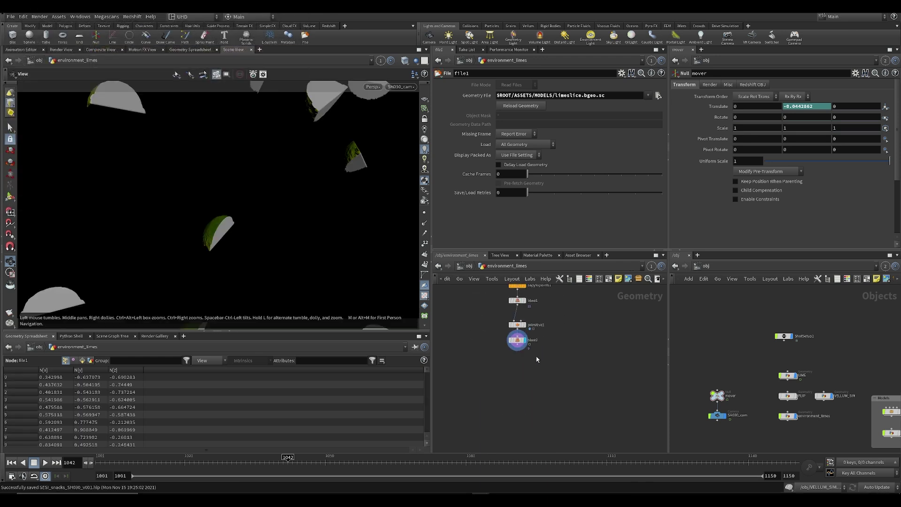
Try removing blast1, primitive1 and blast2 below copytopoints1, undo the removal, and inspect the limes at frame 1075
left_click_drag(464, 443, 516, 368)
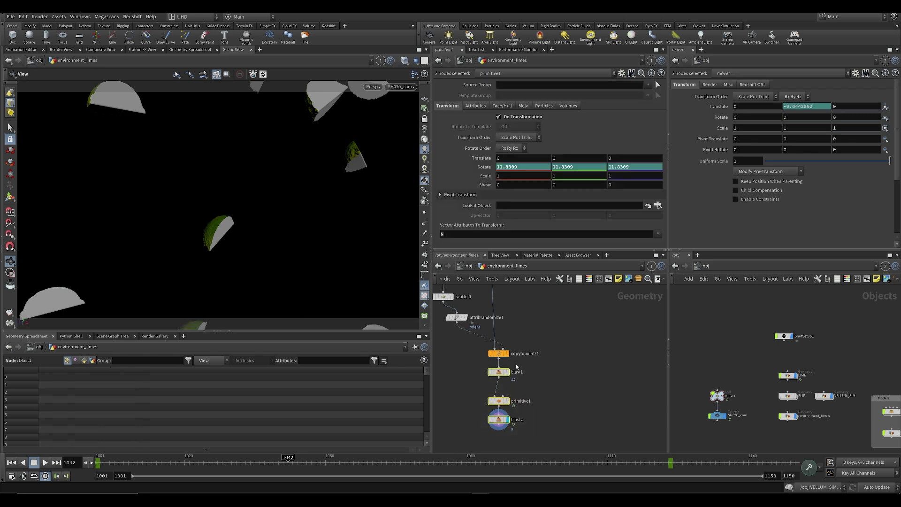
key("Delete")
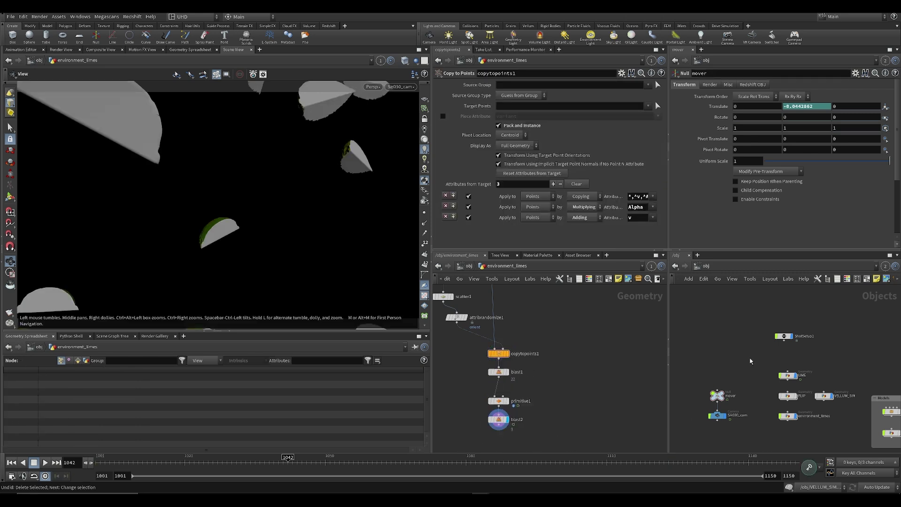
key("ctrl+z")
middle_click_drag(492, 355, 494, 338)
left_click_drag(179, 462, 442, 463)
middle_click_drag(570, 329, 545, 361)
key("Tab")
type("a")
key("Escape")
key("Tab")
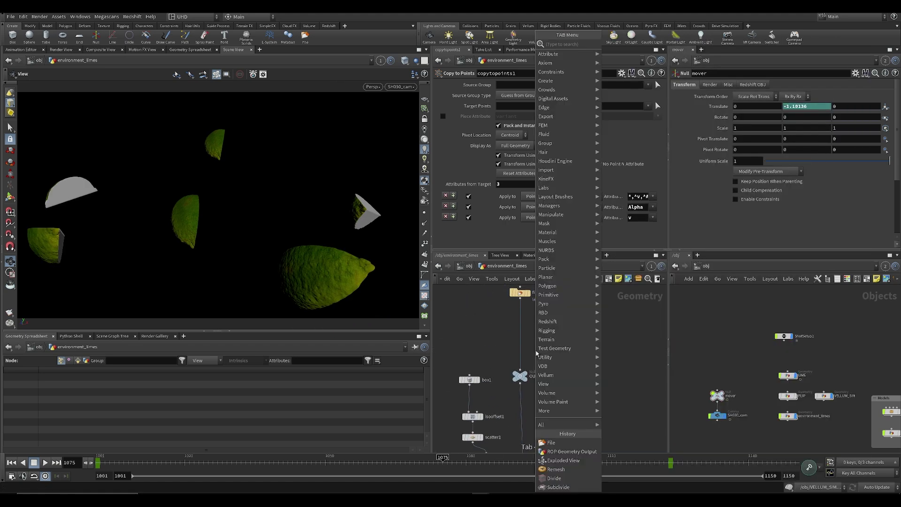
left_click(496, 310)
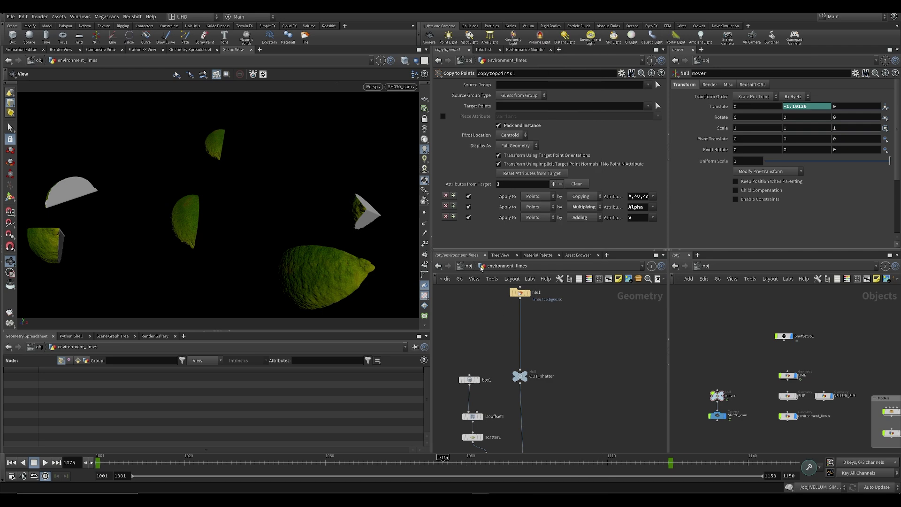
Insert a Transform node between the File node and OUT_shatter with a uniform scale of 1.4
key("Tab")
type("tran")
key("Return")
left_click(543, 318)
left_click_drag(544, 318, 519, 342)
left_click_drag(541, 151, 549, 161)
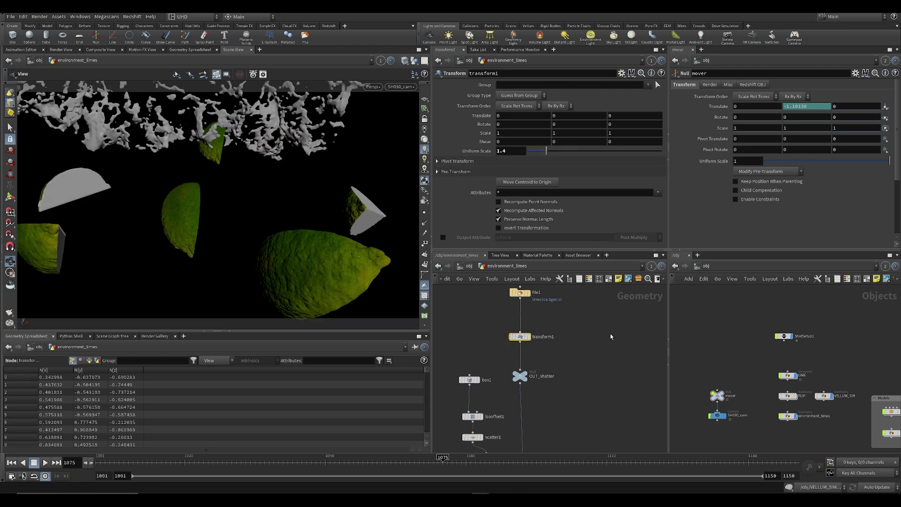
Review the scaled lime slices at frame 1088 and save the scene
left_click_drag(187, 462, 503, 415)
middle_click_drag(700, 401, 690, 247)
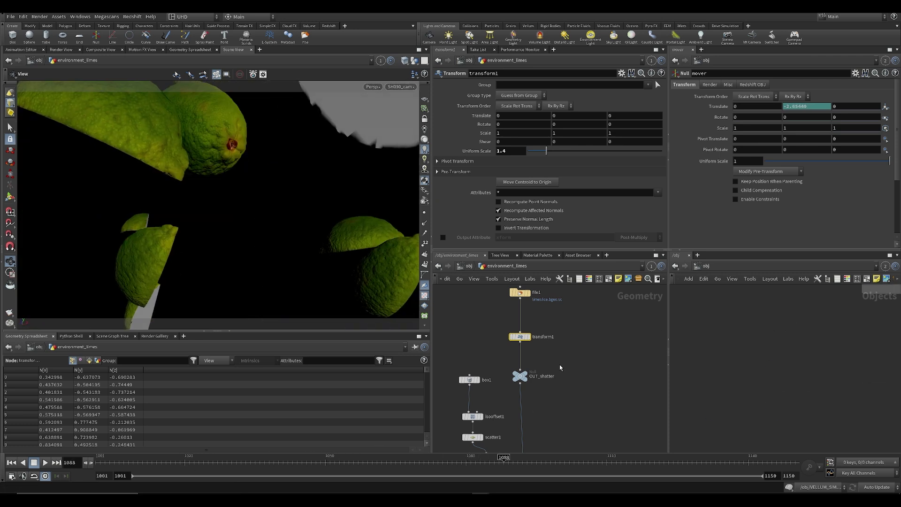
middle_click_drag(554, 363, 559, 209)
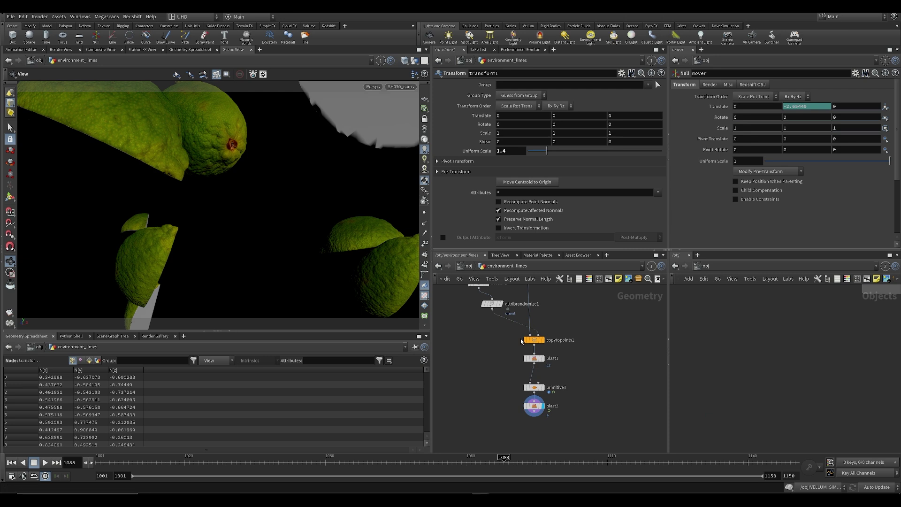
left_click(534, 404)
key("ctrl+s")
Try the copies without the blast and primitive nodes once more, undo the deletion, and go to frame 1076
left_click_drag(497, 433, 557, 344)
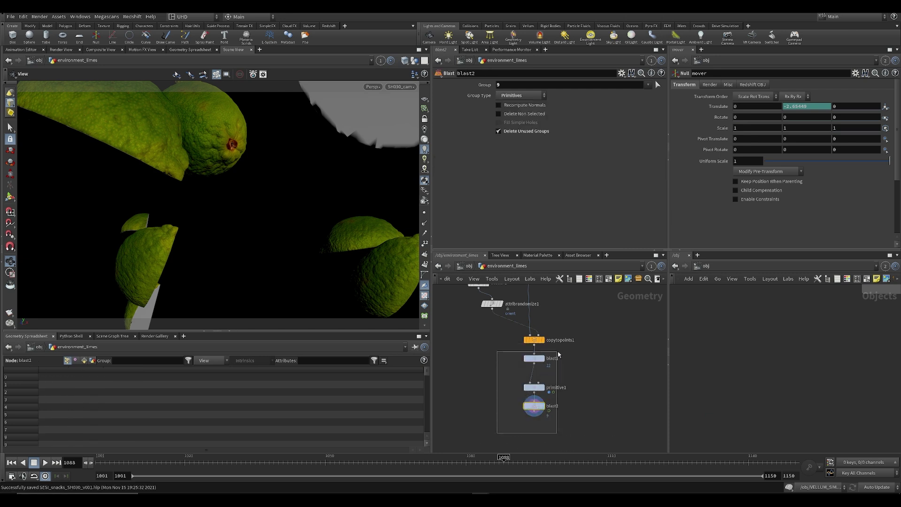
key("Delete")
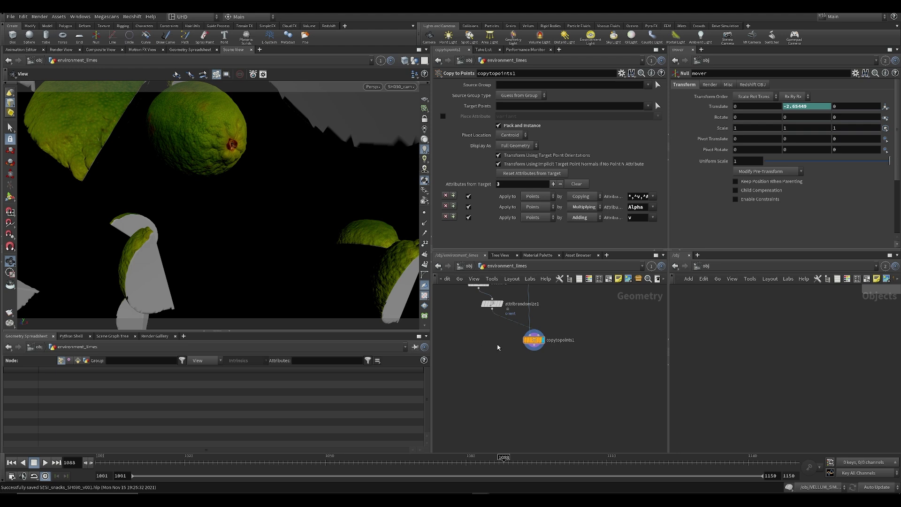
key("ctrl+z")
left_click_drag(175, 462, 448, 457)
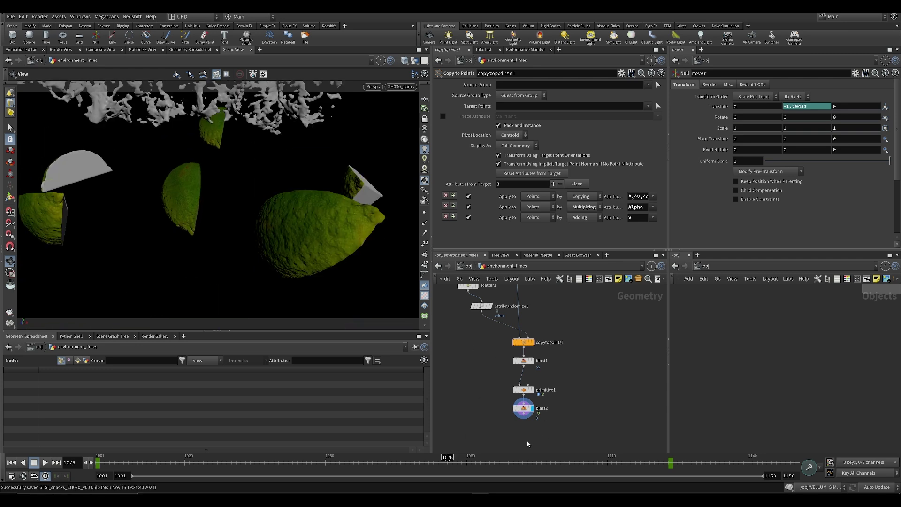
Add an Output node after blast2 at the end of the environment_limes network and make it the displayed node
middle_click_drag(533, 443, 515, 362)
key("Tab")
type("out")
key("Return")
key("Return")
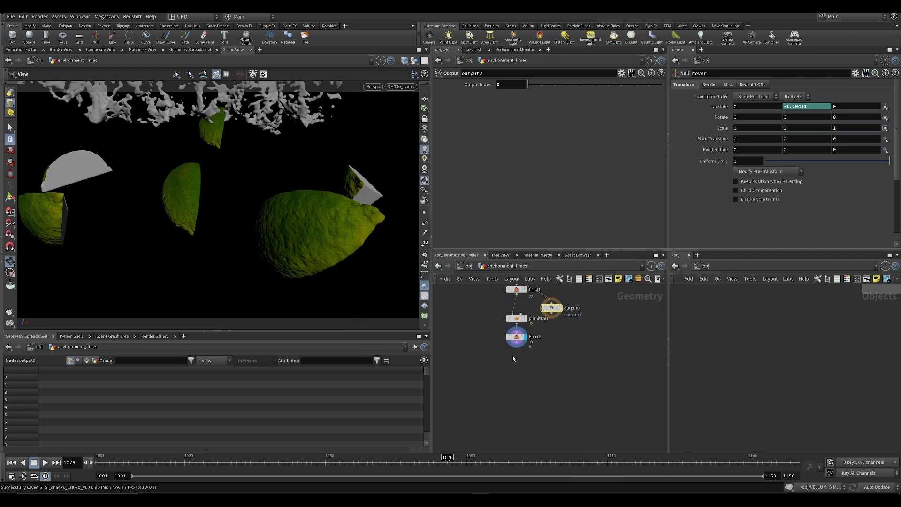
left_click_drag(554, 310, 521, 387)
left_click(524, 387)
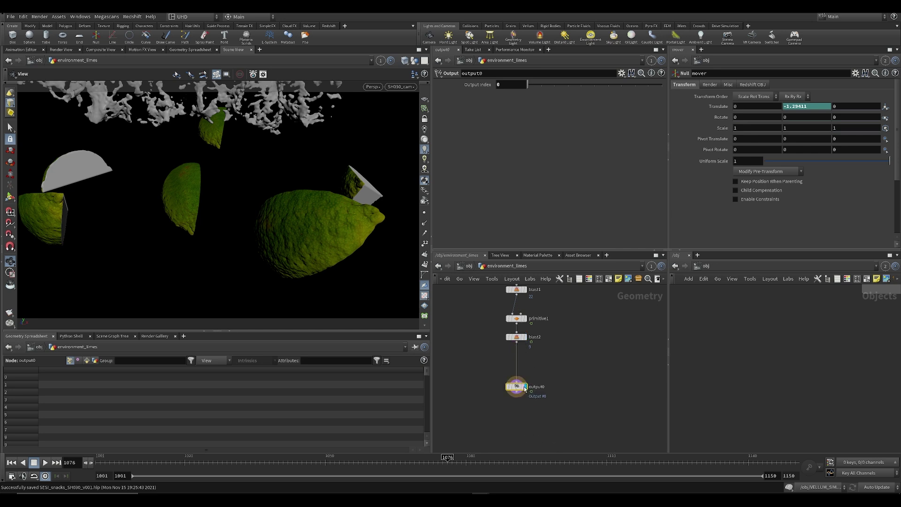
Return to the object level, switch the viewport background to the light colour scheme, and save the scene
key("u")
key("d")
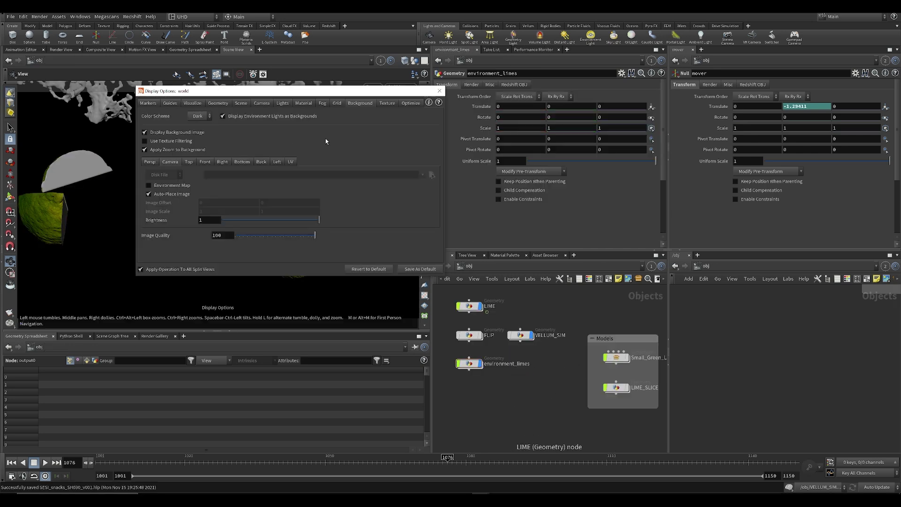
left_click(199, 116)
left_click(197, 125)
left_click(440, 91)
key("ctrl+s")
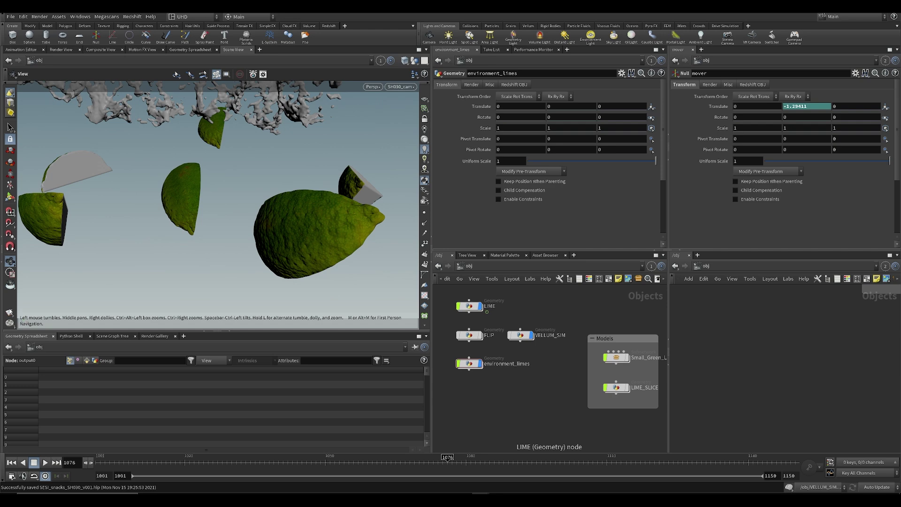
Render a flipbook of the SH030_cam view at 1920 by 1080 resolution
left_click(10, 313)
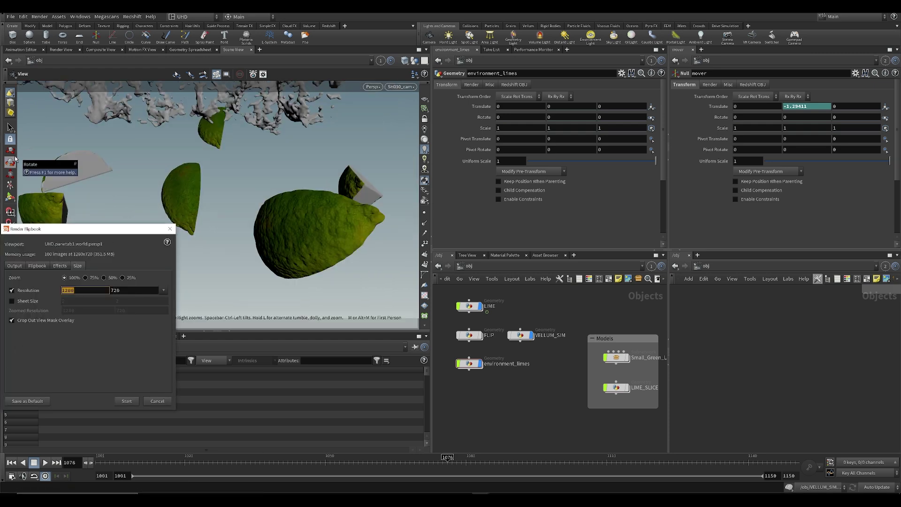
type("920")
key("Tab")
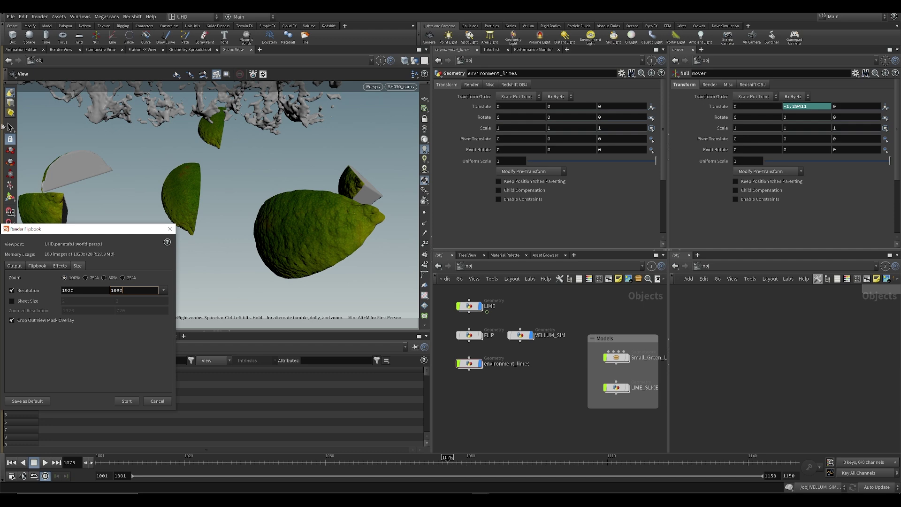
left_click(125, 401)
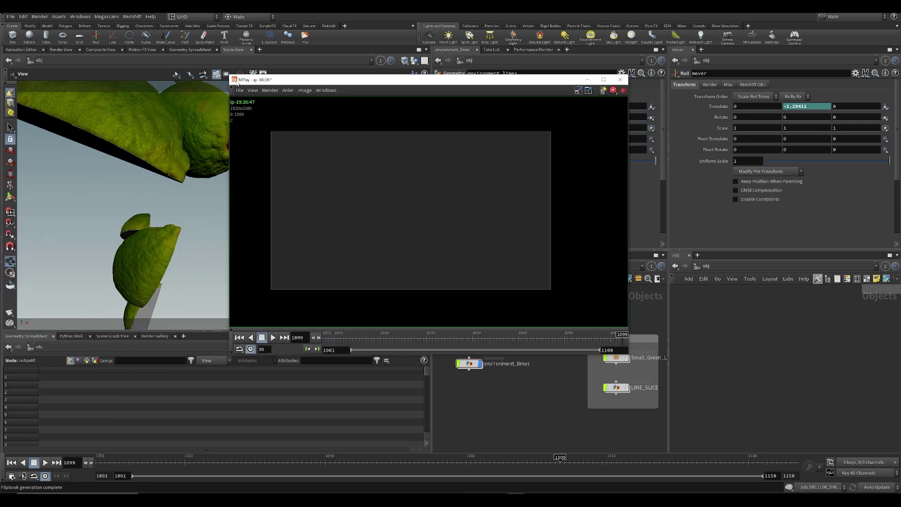
Set up an ffmpeg mp4 export of the flipbook and create a FLIP folder under $HIP for it
left_click(239, 90)
mouse_move(262, 207)
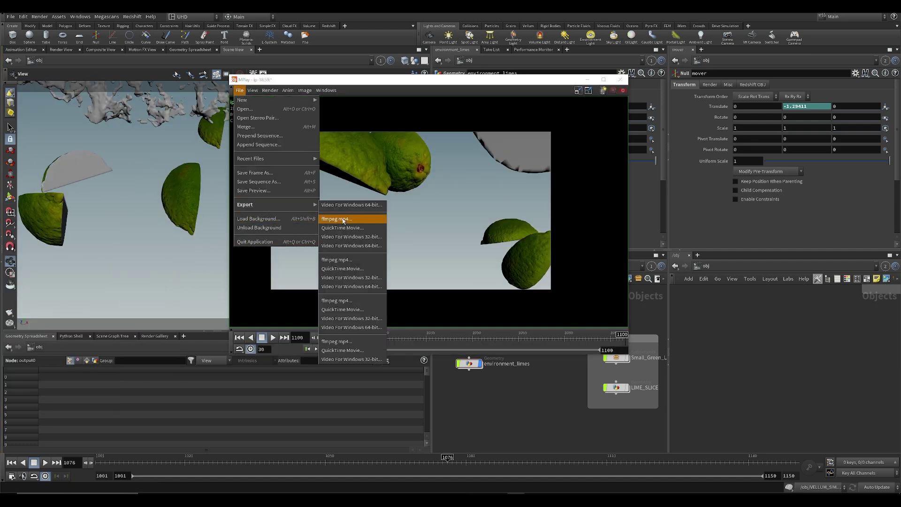
left_click(347, 219)
left_click(401, 112)
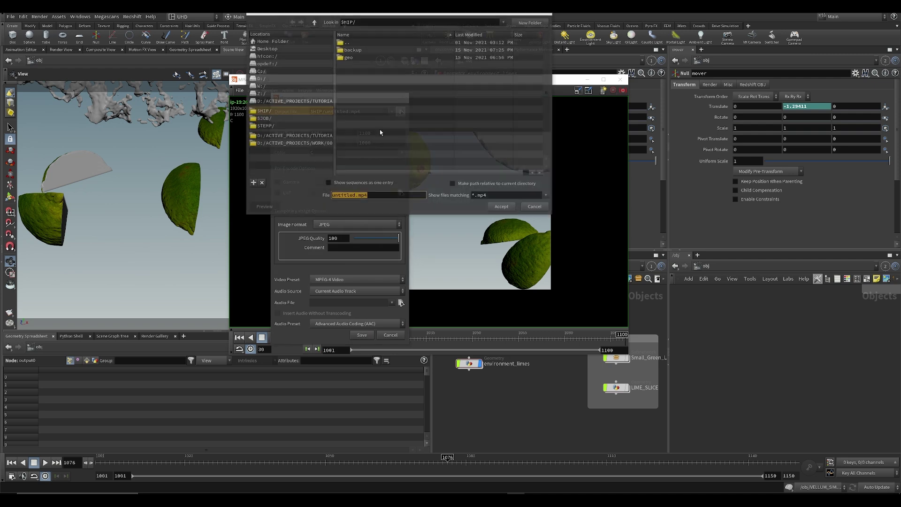
left_click(530, 22)
type("FLIP")
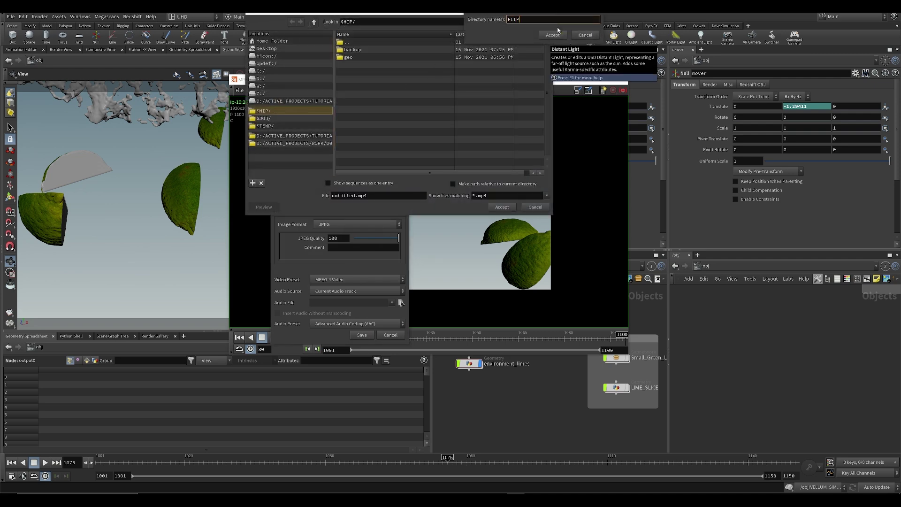
left_click(554, 34)
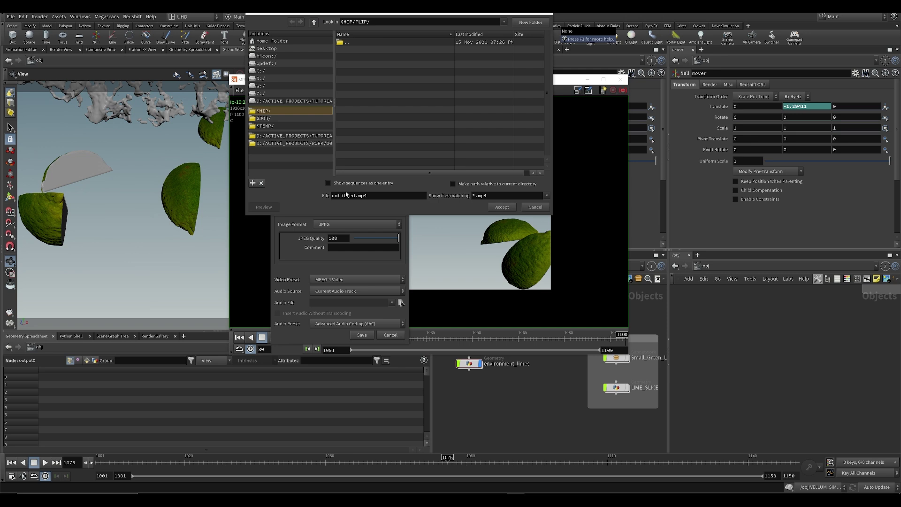
Name the exported video SH030_v001.mp4 in $HIP/FLIP and save it
left_click(358, 198)
key("BackSpace")
key("BackSpace")
key("BackSpace")
key("BackSpace")
key("BackSpace")
key("BackSpace")
key("BackSpace")
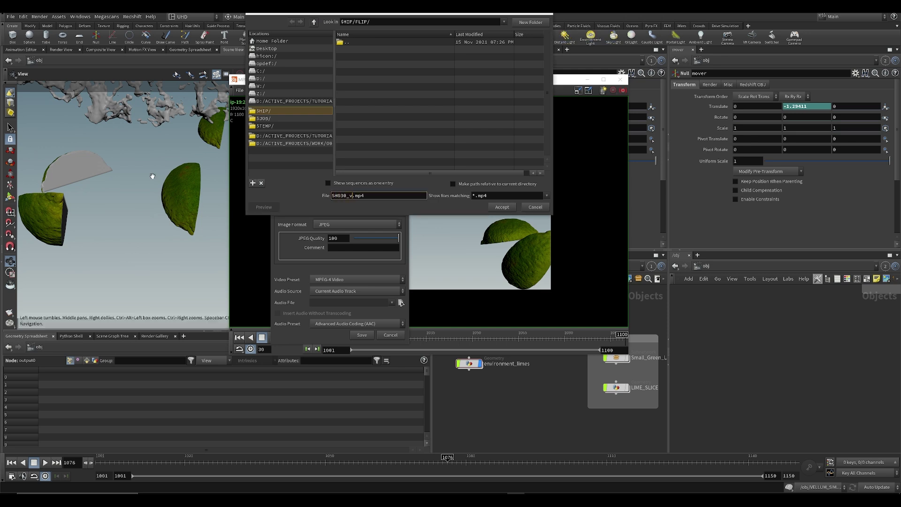
key("Return")
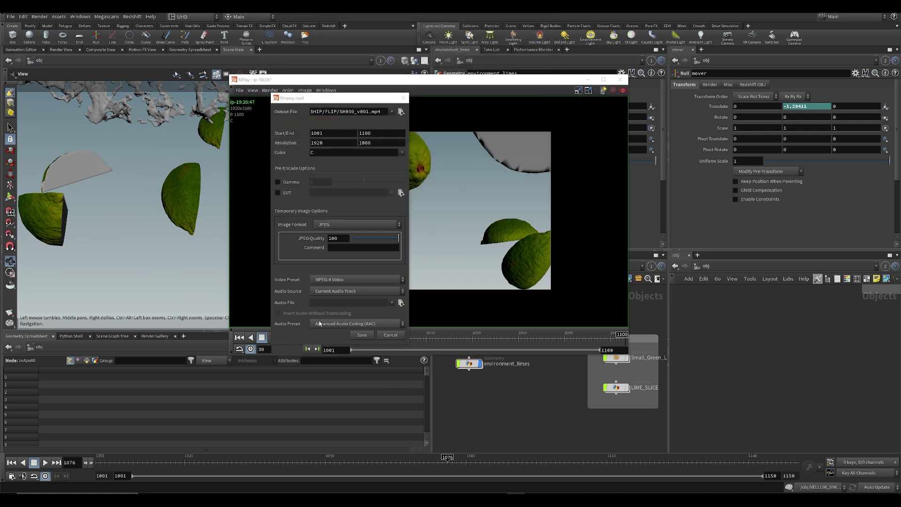
left_click(361, 336)
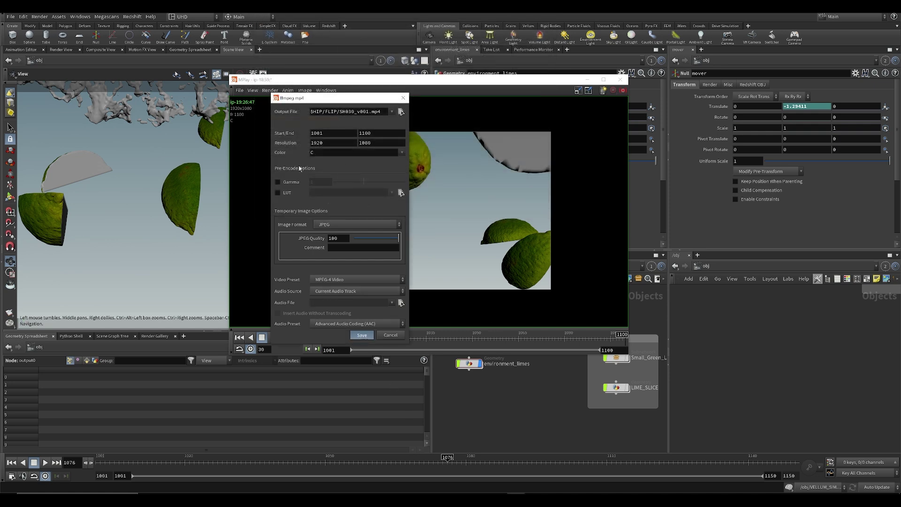
Switch to the Premiere edit and start replacing the footage of the sesisnacks_SH030_v002.mp4 clip in the FLIPBOOKS bin
left_click(513, 374)
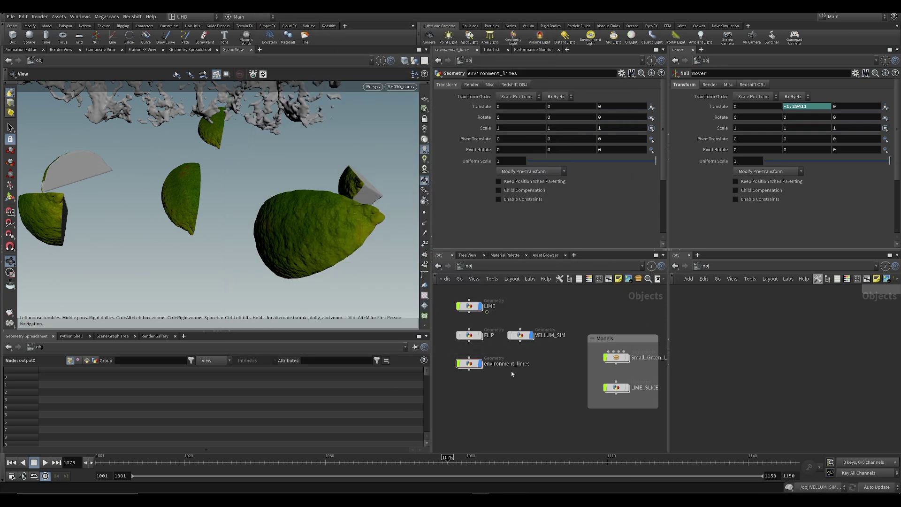
left_click(516, 499)
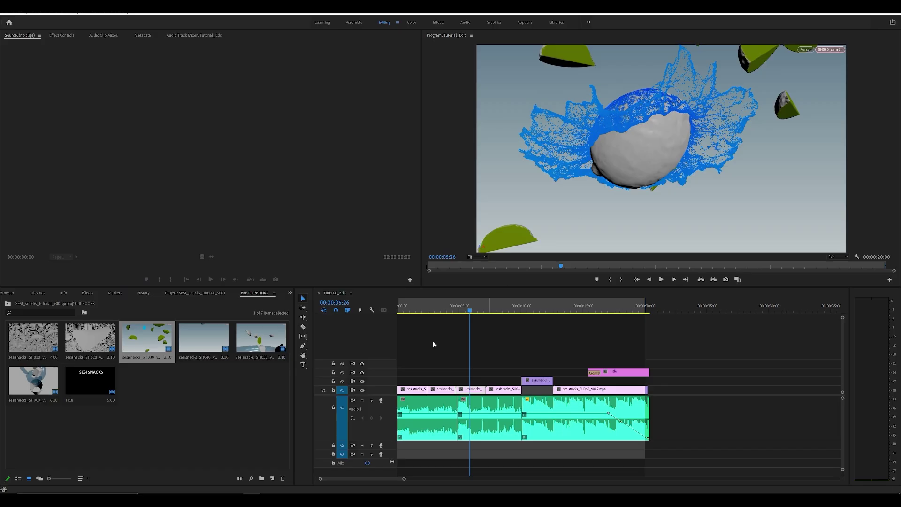
left_click(465, 308)
right_click(472, 393)
left_click(491, 365)
right_click(137, 334)
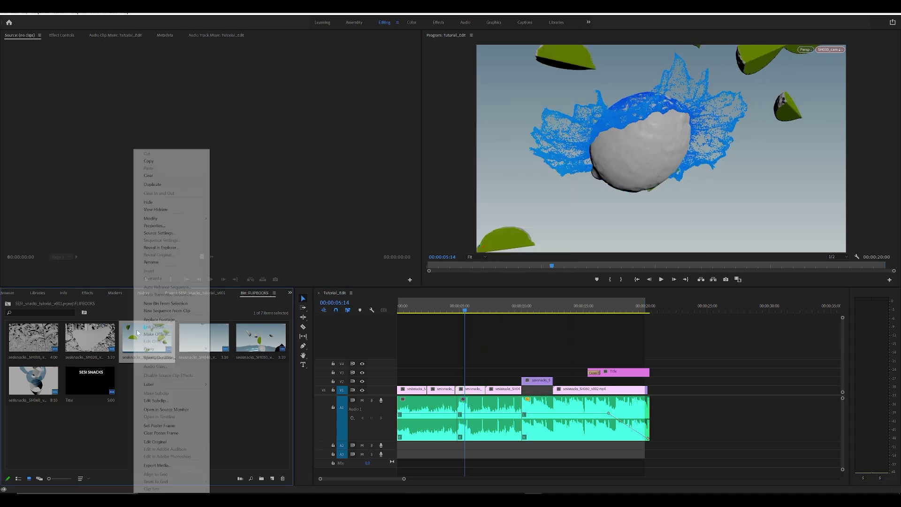
left_click(161, 320)
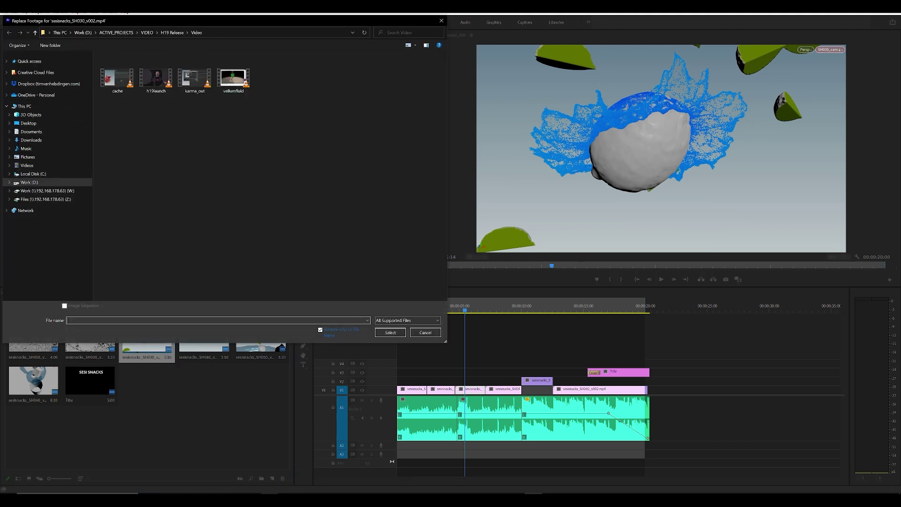
Copy the __TUTORIAL_PROJECT folder path from File Explorer and open that folder in the Replace Footage dialog
left_click(199, 500)
left_click(245, 472)
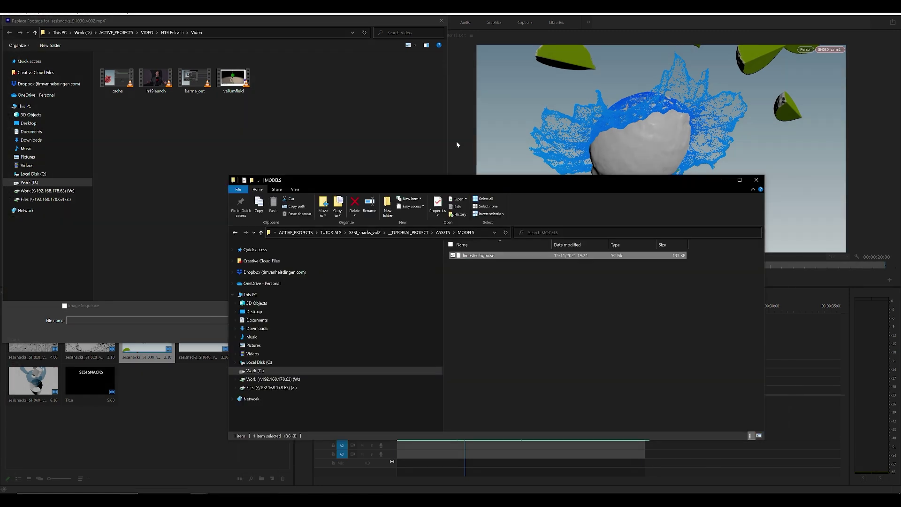
left_click(409, 233)
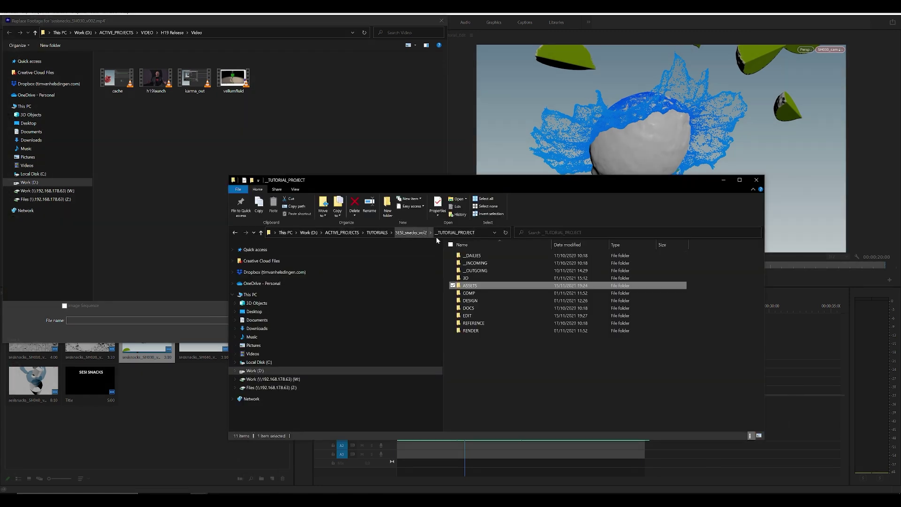
left_click(478, 237)
key("ctrl+c")
left_click(197, 33)
key("ctrl+v")
key("Return")
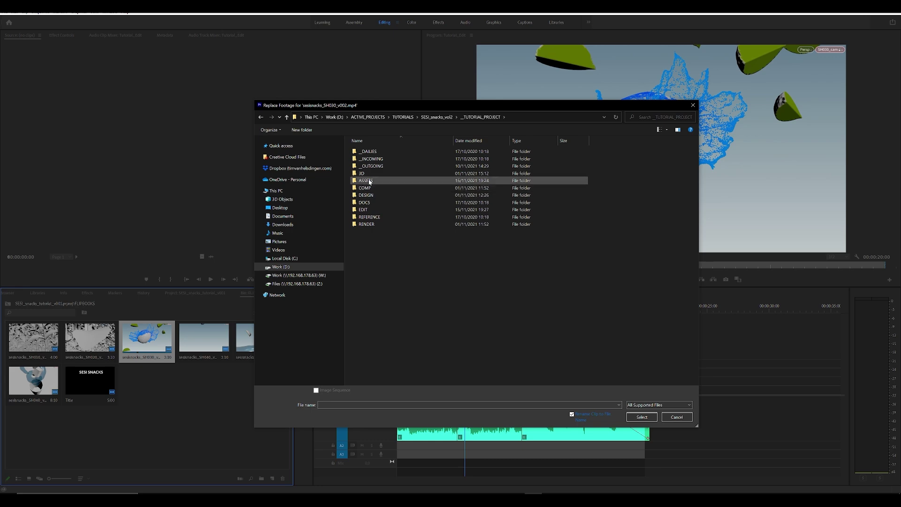
Browse from the project's 3D folder to the exported flipbook and replace the clip with SH030_v001.mp4
left_click_drag(406, 104, 259, 67)
double_click(221, 135)
double_click(224, 142)
double_click(222, 121)
left_click(221, 120)
double_click(221, 119)
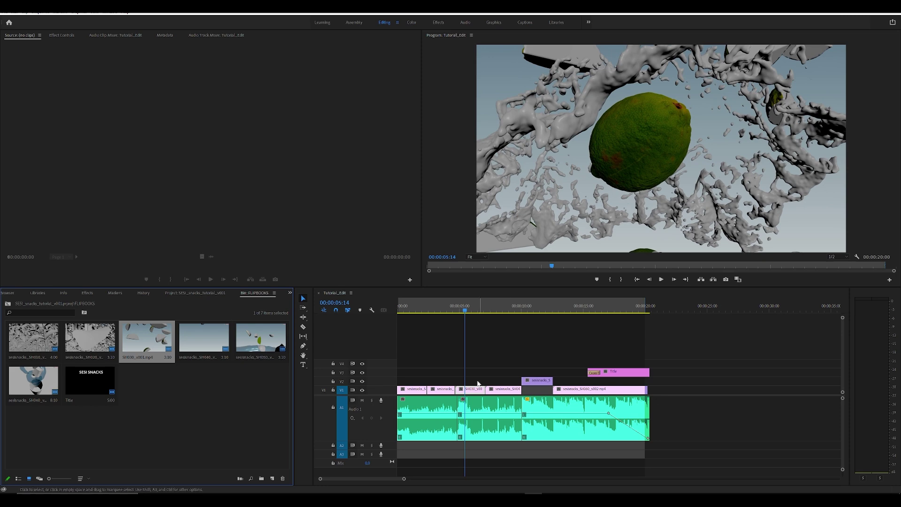
Play the edit from 00:00:04:08 through the replaced SH030 shot to review it, and save the project
left_click(454, 311)
left_click_drag(453, 311, 449, 311)
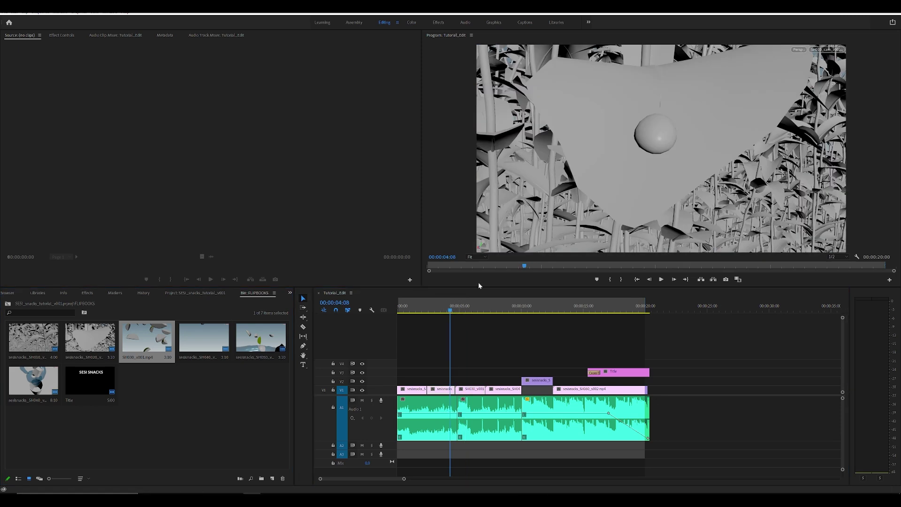
left_click(499, 338)
key("space")
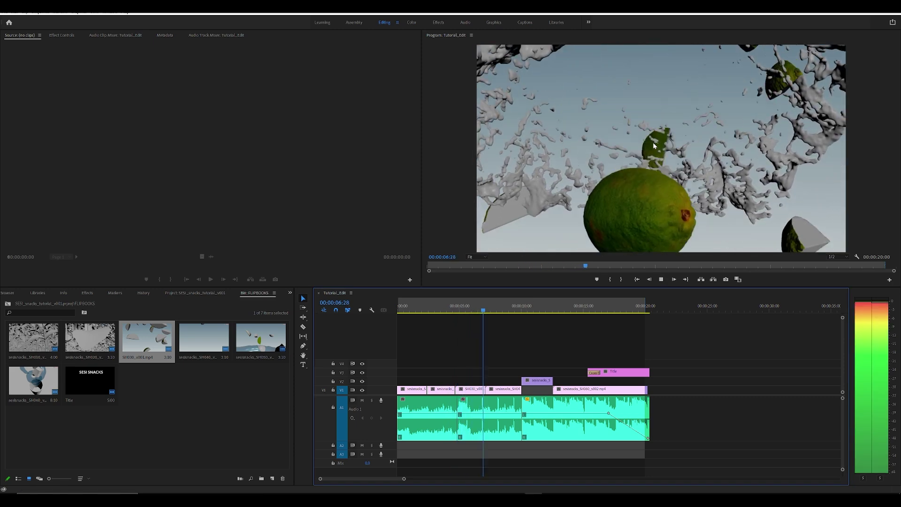
key("ctrl+s")
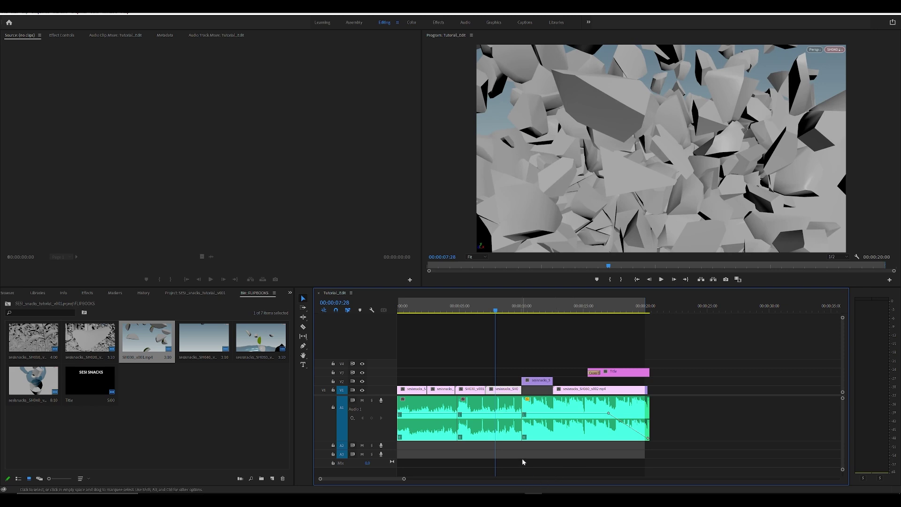
key("alt+Tab")
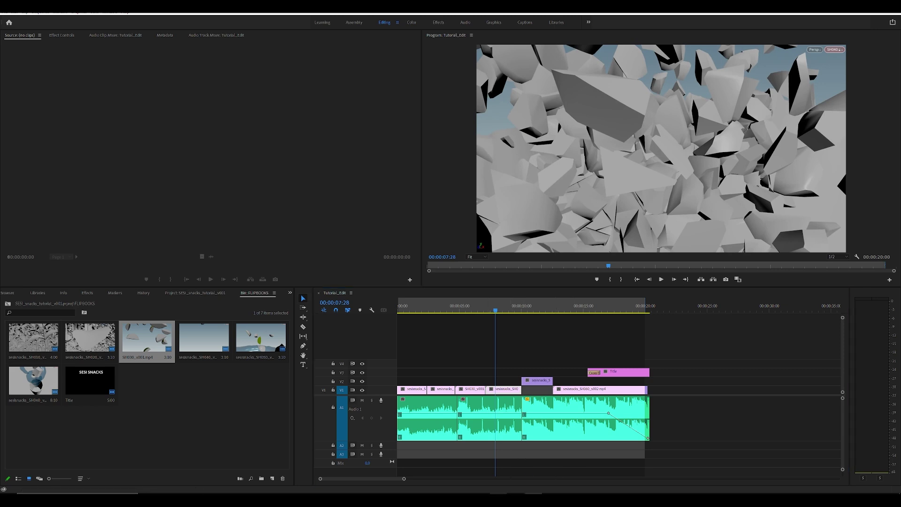